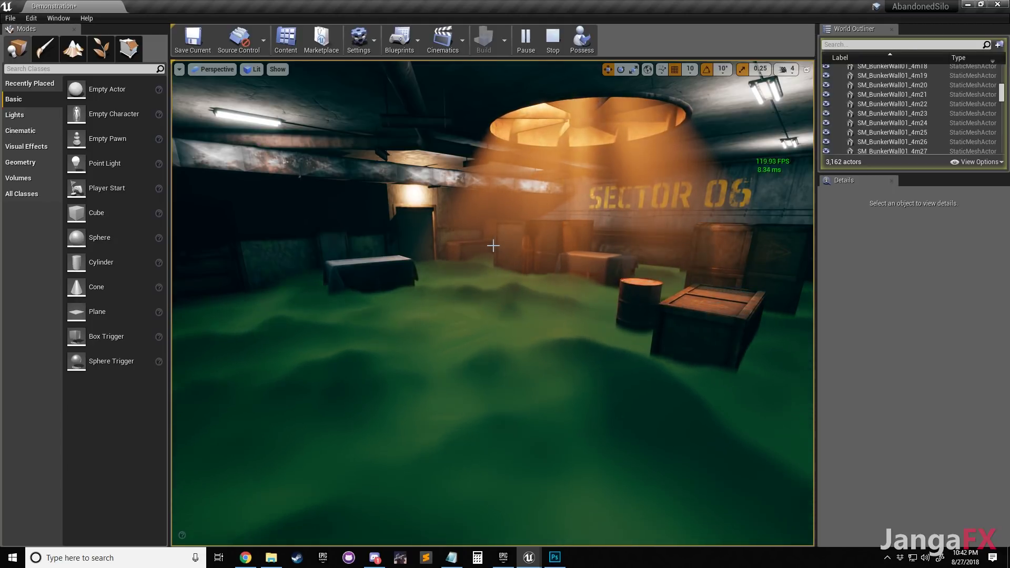
Examine the green volumetric gas covering the bunker floor in the running simulation from several angles
right_click_drag(492, 245, 485, 300)
key("w")
key("s")
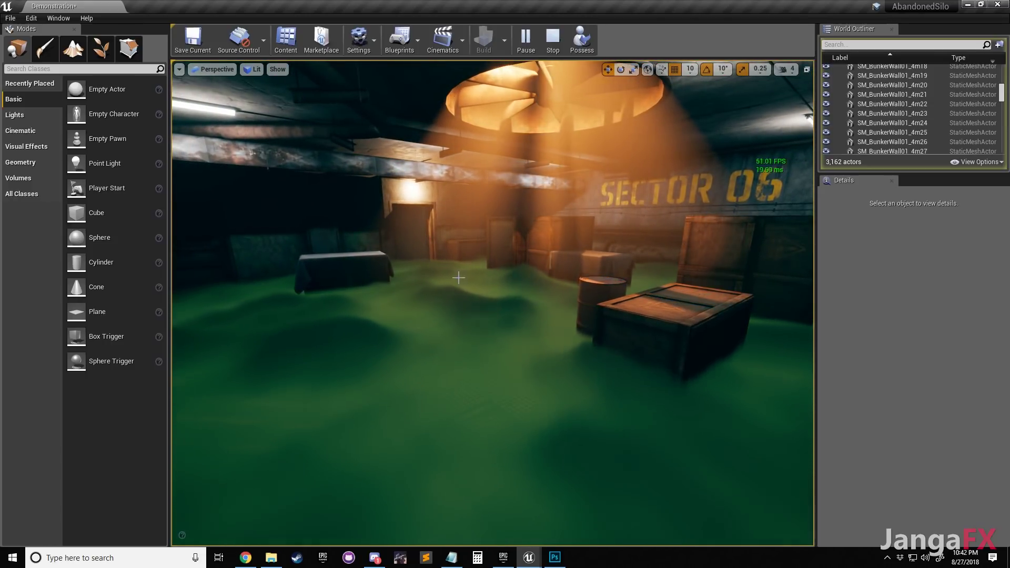
right_click_drag(472, 245, 521, 312)
key("s")
key("w")
right_click_drag(549, 263, 463, 316)
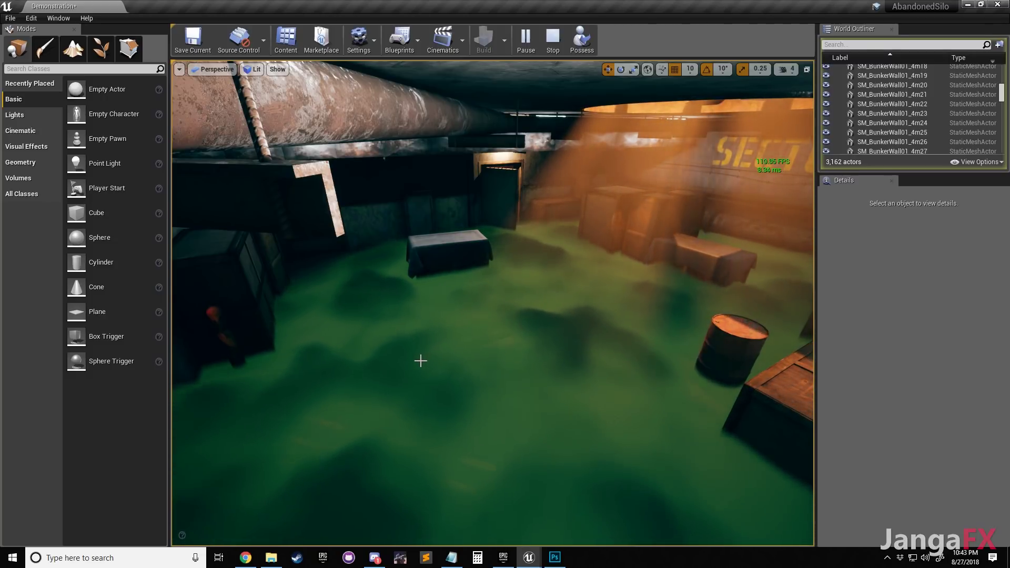
mouse_move(429, 341)
right_mouse_down()
mouse_move(345, 334)
mouse_move(263, 350)
mouse_move(379, 347)
mouse_move(505, 300)
mouse_move(645, 313)
mouse_move(489, 305)
mouse_move(435, 332)
right_mouse_up()
key("w")
key("w")
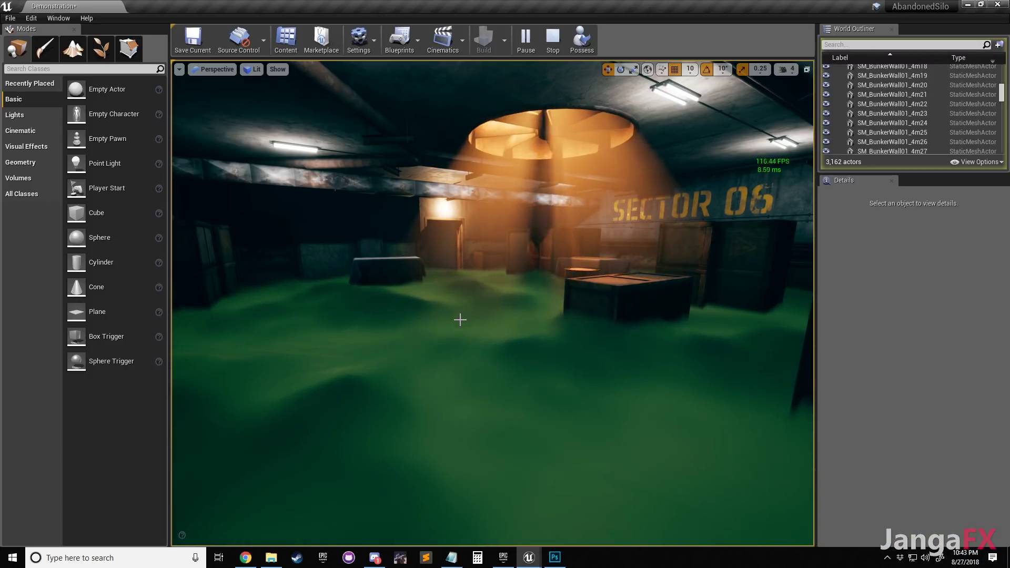
Stop the simulation and select the BP_Volumetrics actor by filtering the outliner for "bp_vo"
left_click(553, 41)
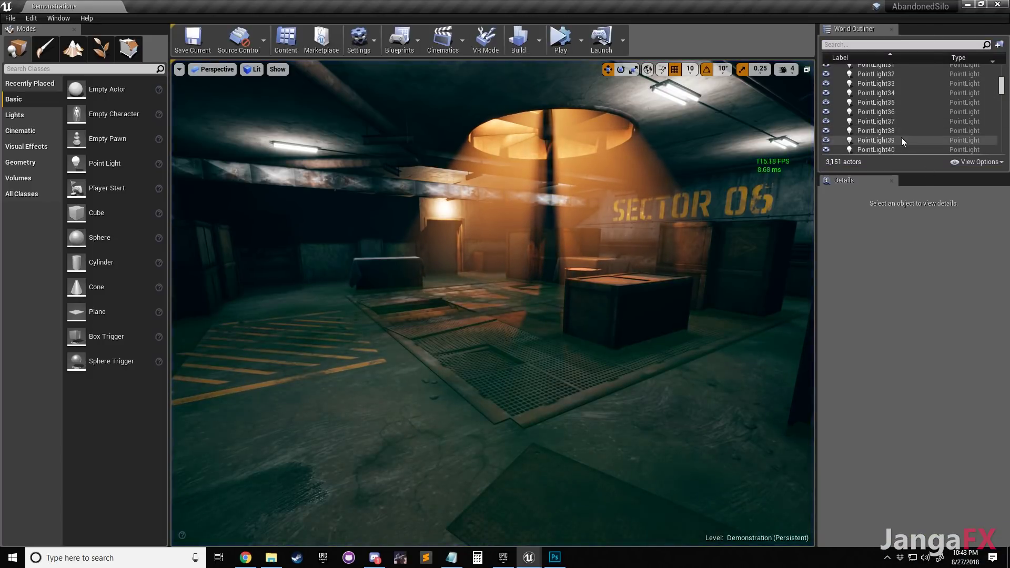
left_click(868, 46)
type("bp_b")
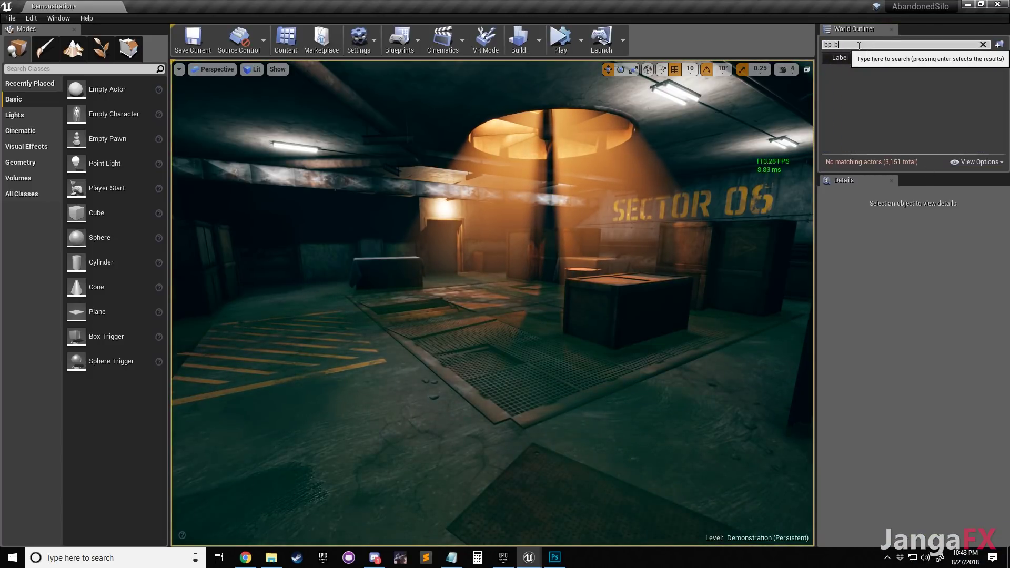
key("Return")
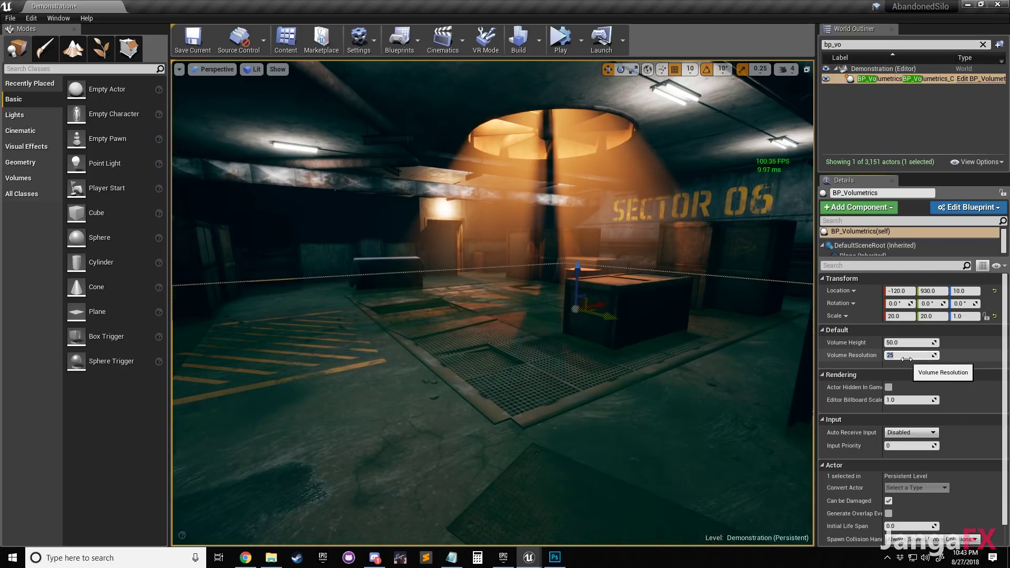
Run the simulation again and examine the gas around the crates, barrel and floor grates
left_click(560, 41)
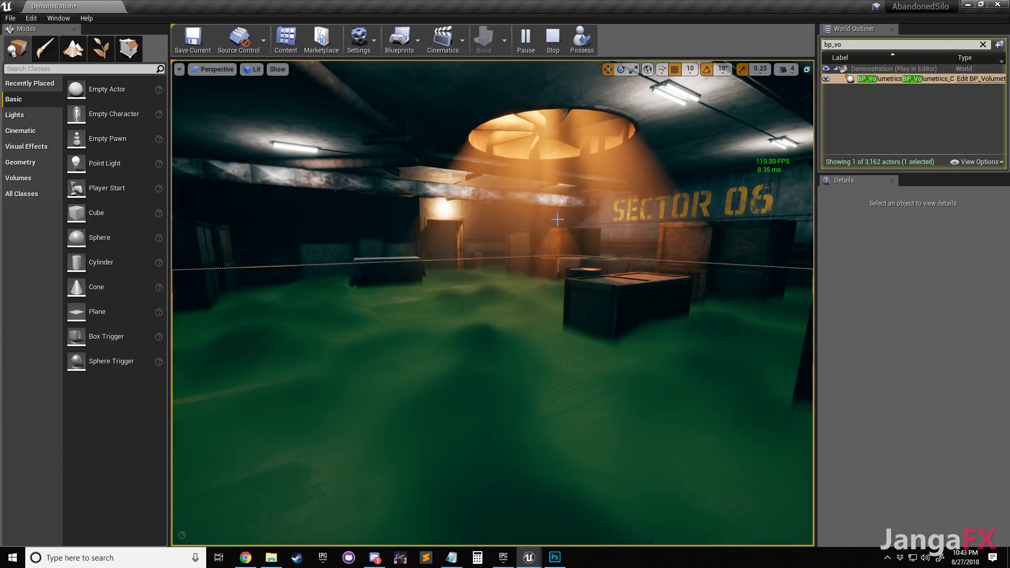
key("w")
right_click_drag(558, 219, 616, 258)
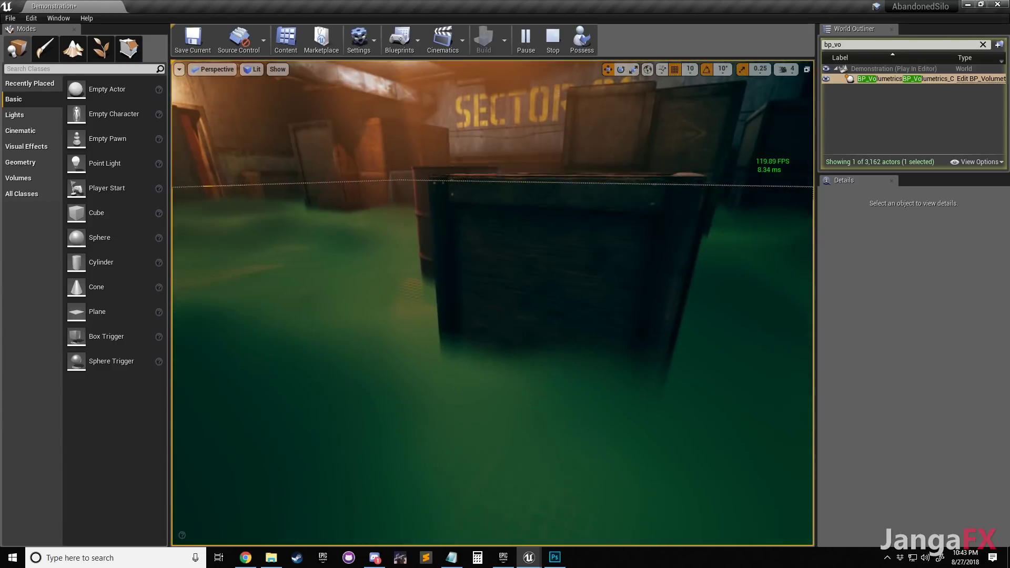
right_click_drag(545, 336, 545, 335)
scroll(516, 343, "down", 5)
right_click_drag(406, 275, 364, 275)
right_click_drag(415, 220, 415, 219)
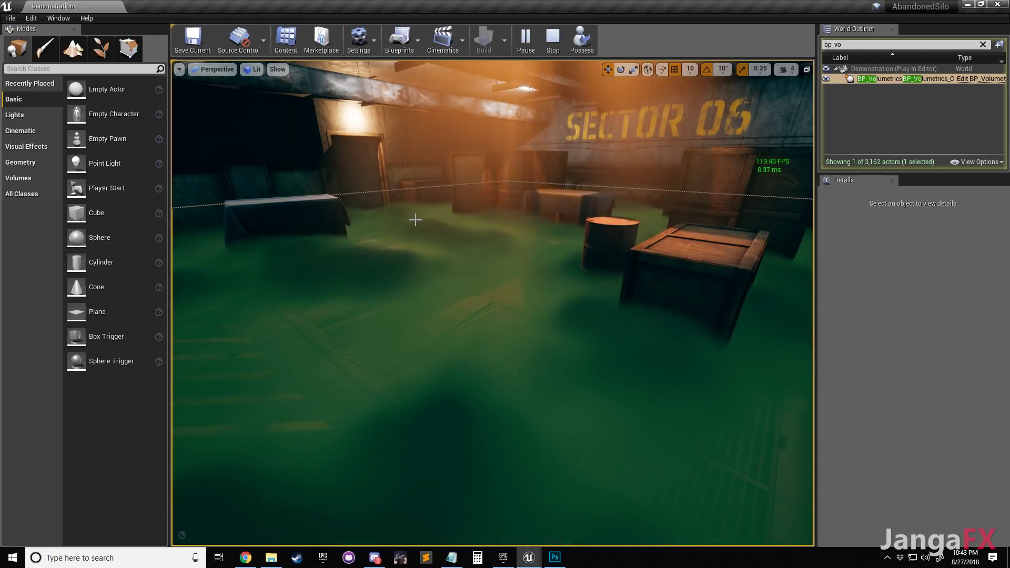
left_click(621, 153)
right_click_drag(621, 153, 716, 152)
right_click_drag(618, 173, 513, 176)
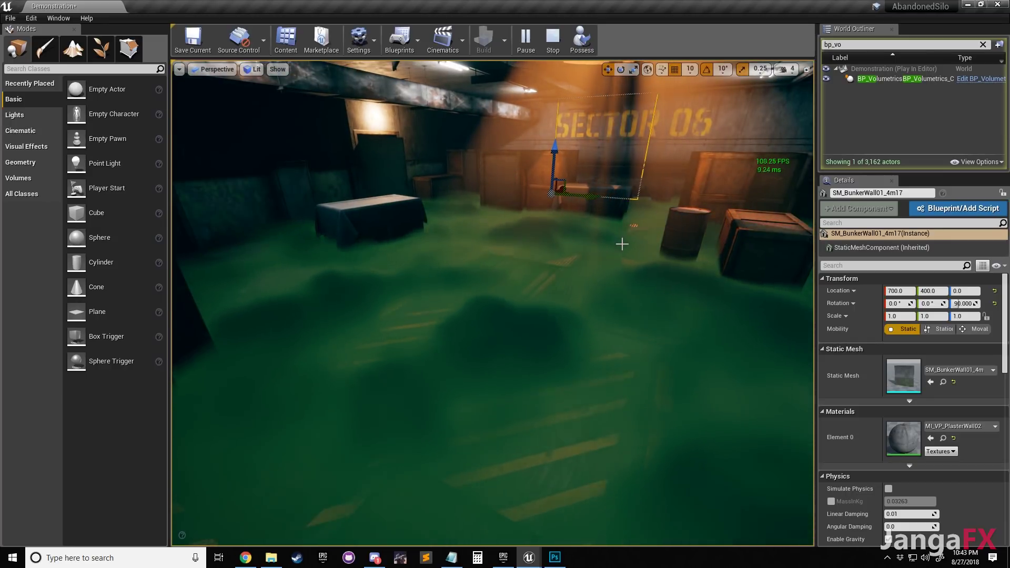
mouse_move(622, 245)
right_mouse_down()
mouse_move(655, 206)
mouse_move(656, 220)
mouse_move(661, 214)
mouse_move(616, 255)
right_mouse_up()
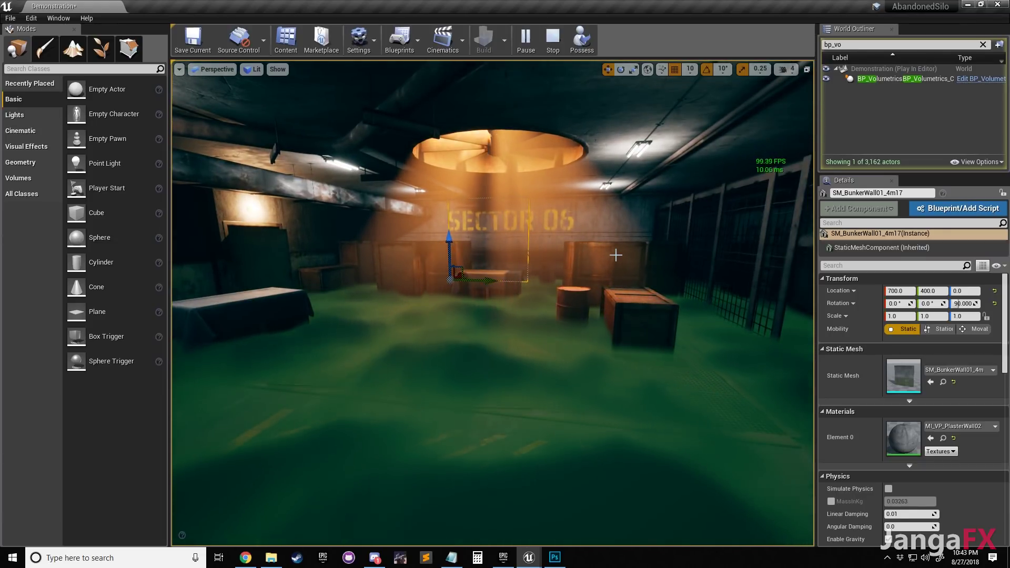
right_click_drag(616, 255, 591, 270)
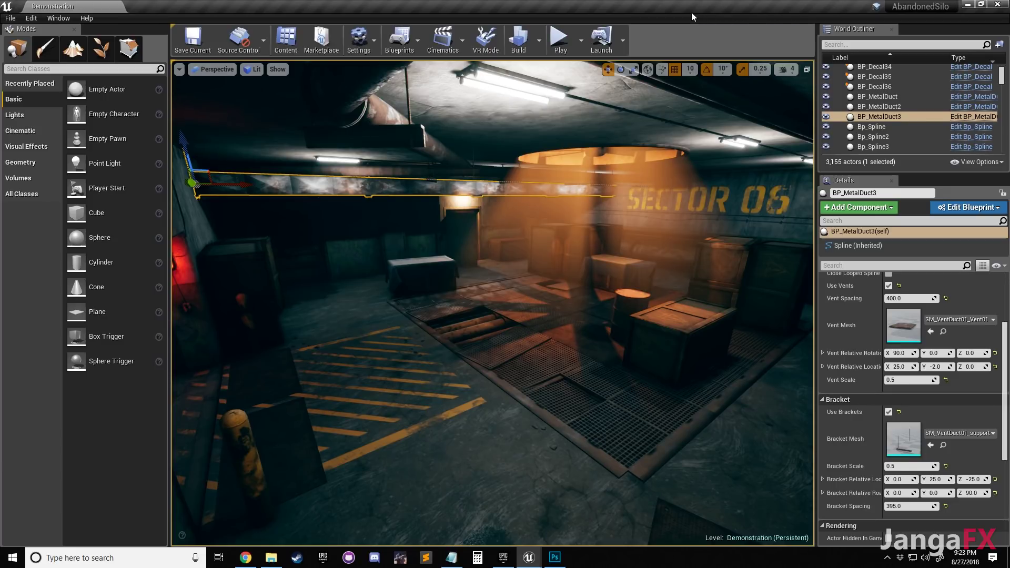
Create a folder named JangaFX inside HorrorBunker's Maps folder and open it
right_click_drag(587, 253, 722, 259)
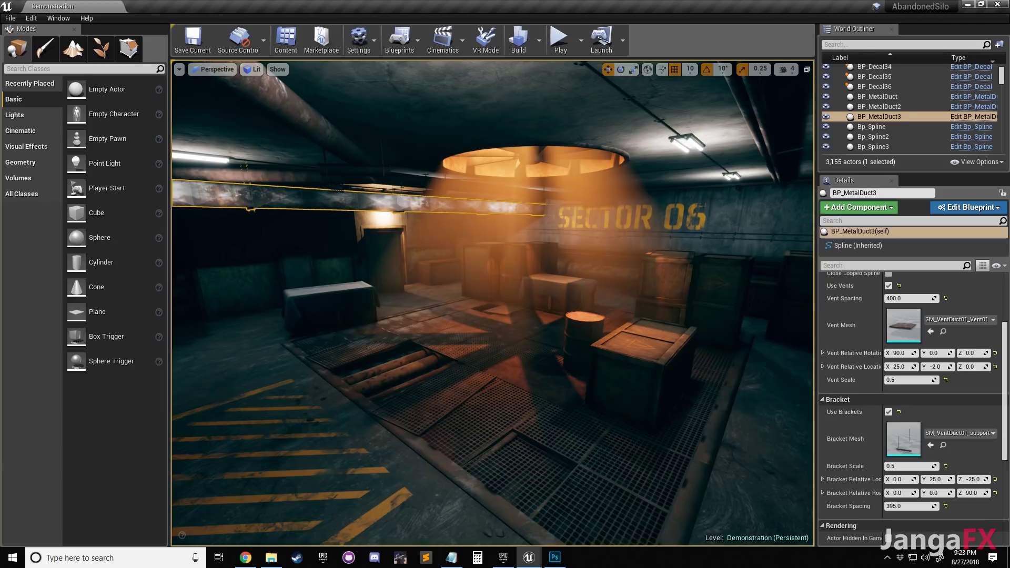
key("ctrl+shift+f")
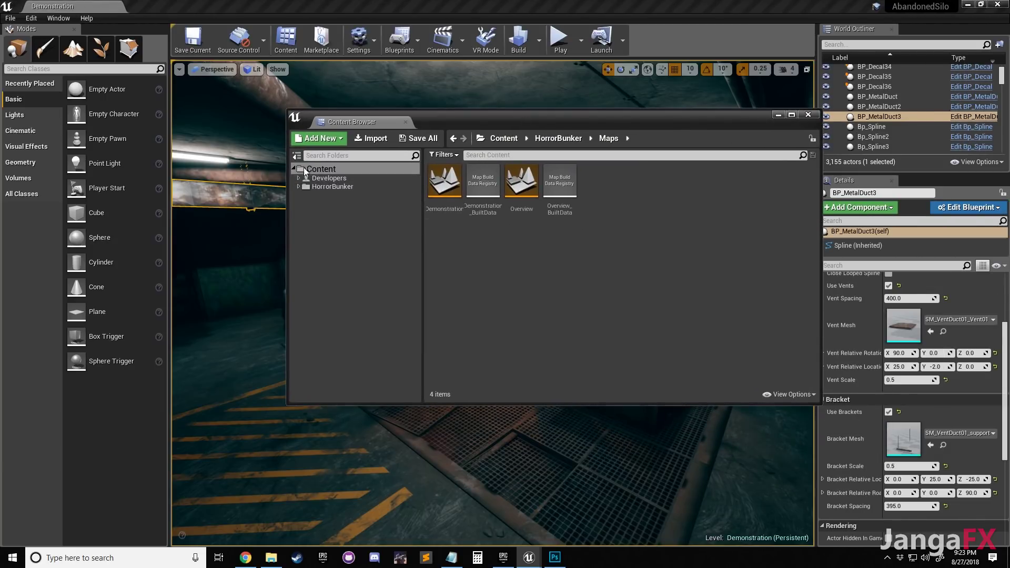
left_click(315, 138)
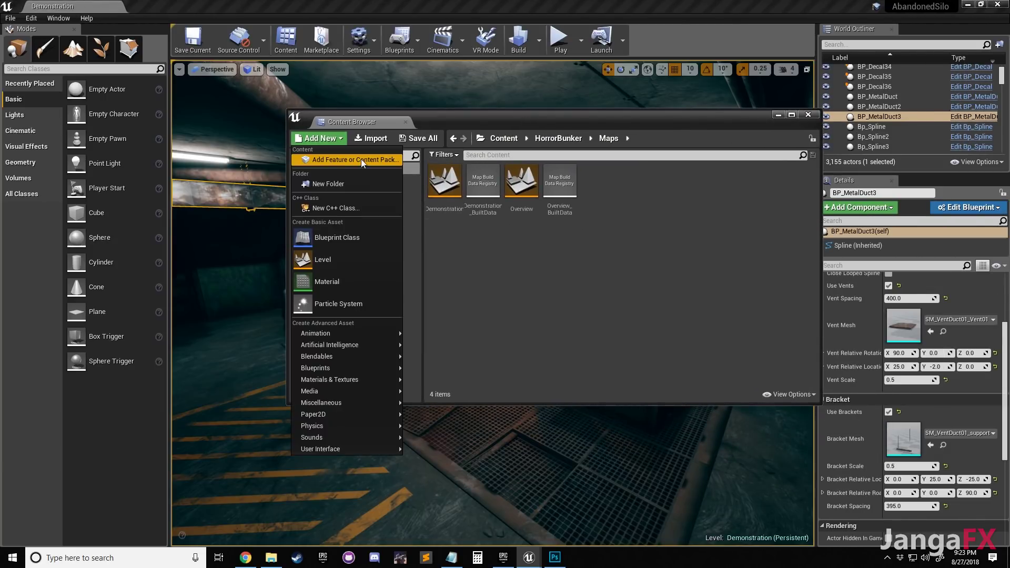
left_click(326, 184)
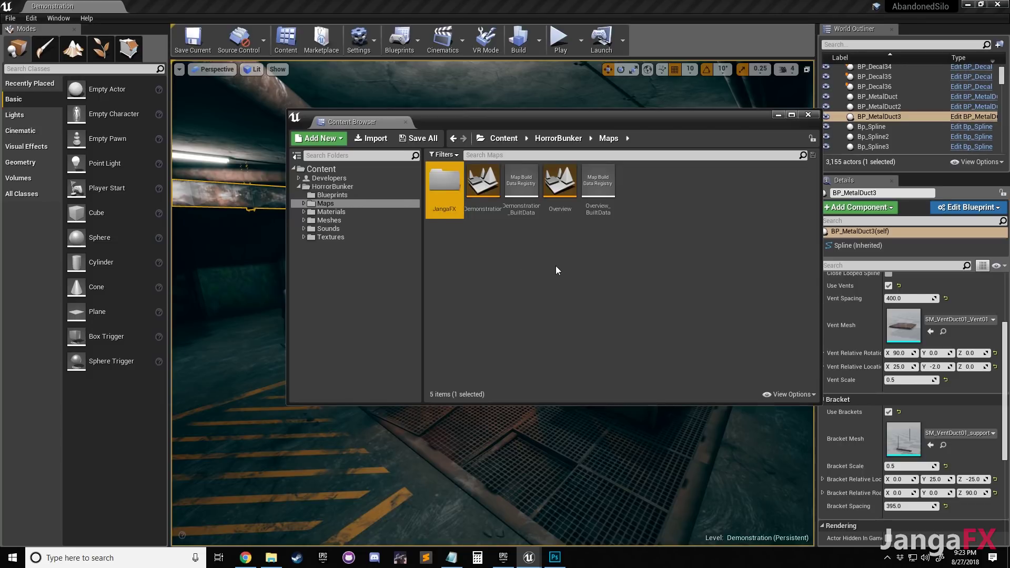
double_click(445, 185)
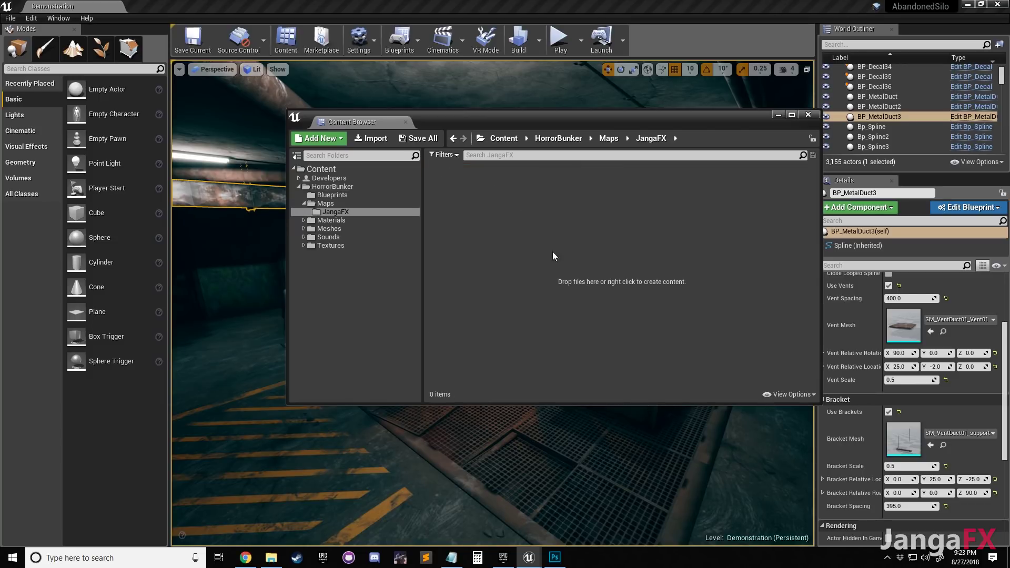
Create a new material named poisoinousGas in the JangaFX folder
right_click(529, 224)
left_click(589, 356)
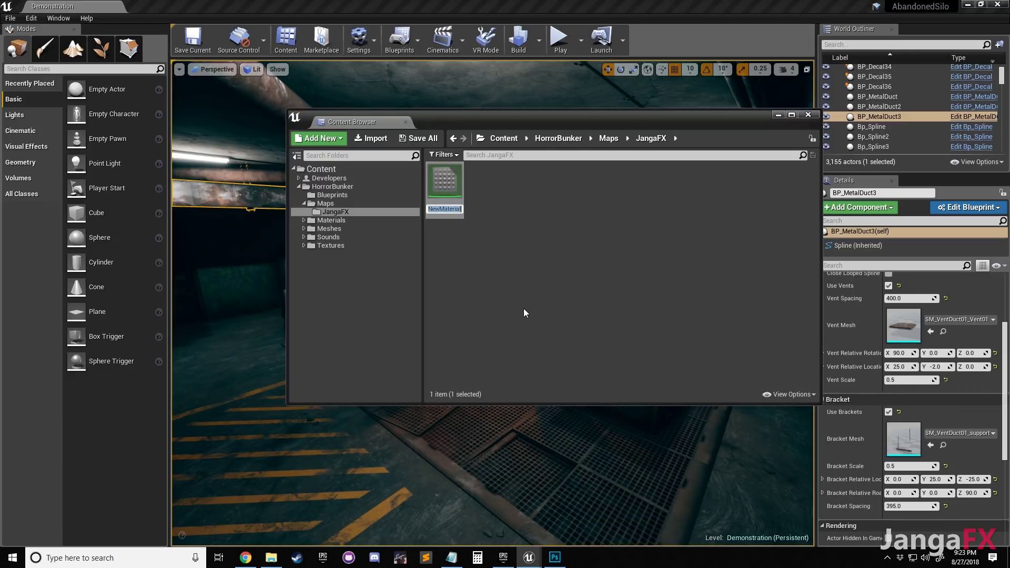
type("Mat")
key("BackSpace")
key("BackSpace")
key("BackSpace")
type("poisoinou")
type("sGas")
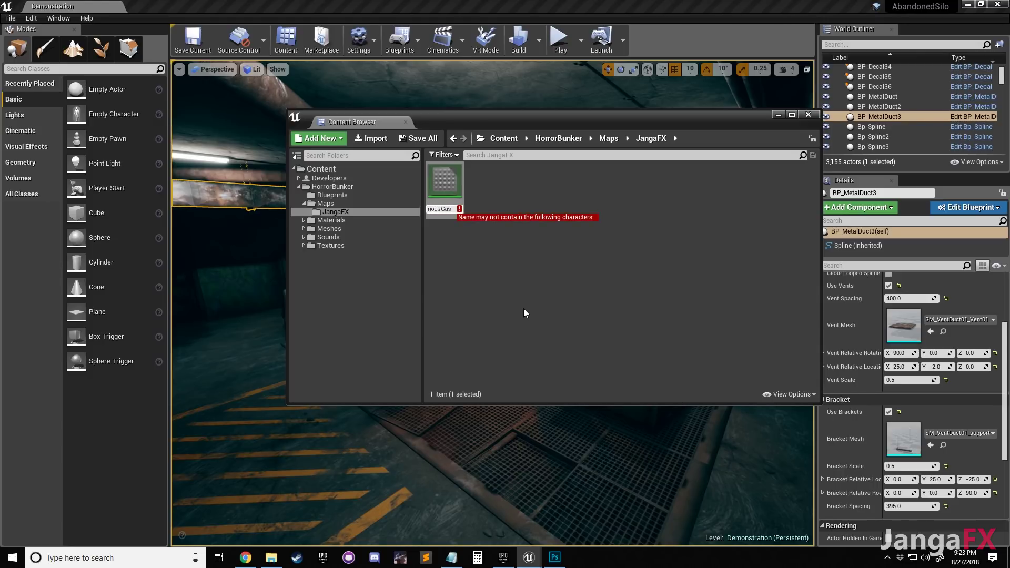
key("Return")
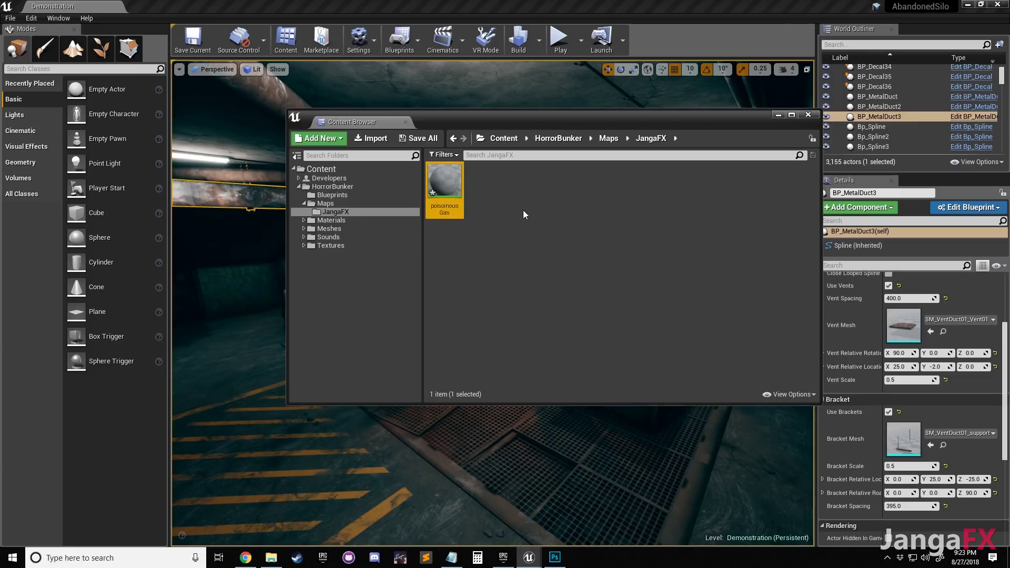
Rename the new material in the JangaFX folder to VolumetricGas
right_click(454, 190)
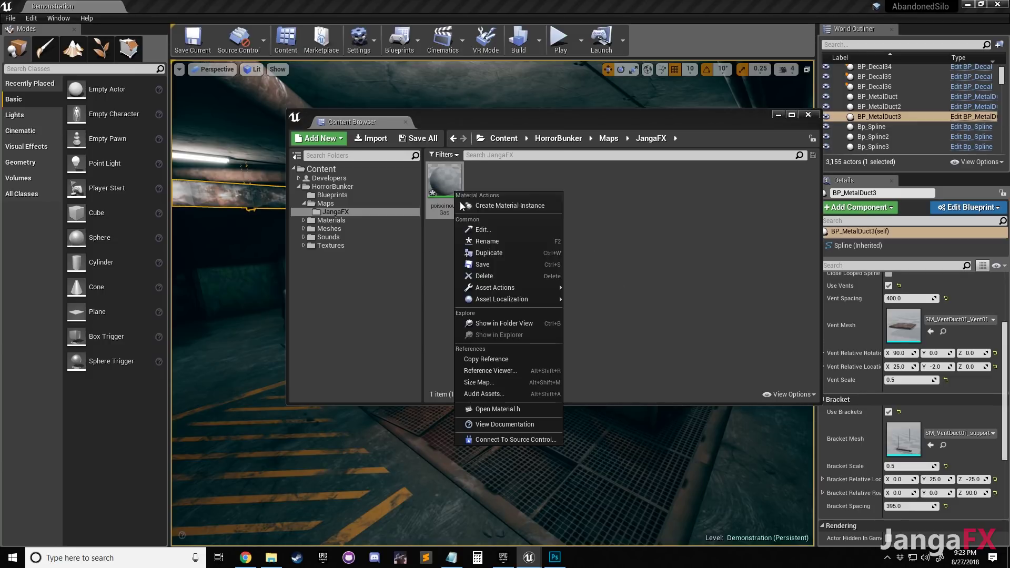
mouse_move(495, 286)
left_click(491, 242)
type("Volumetric Gas")
key("Return")
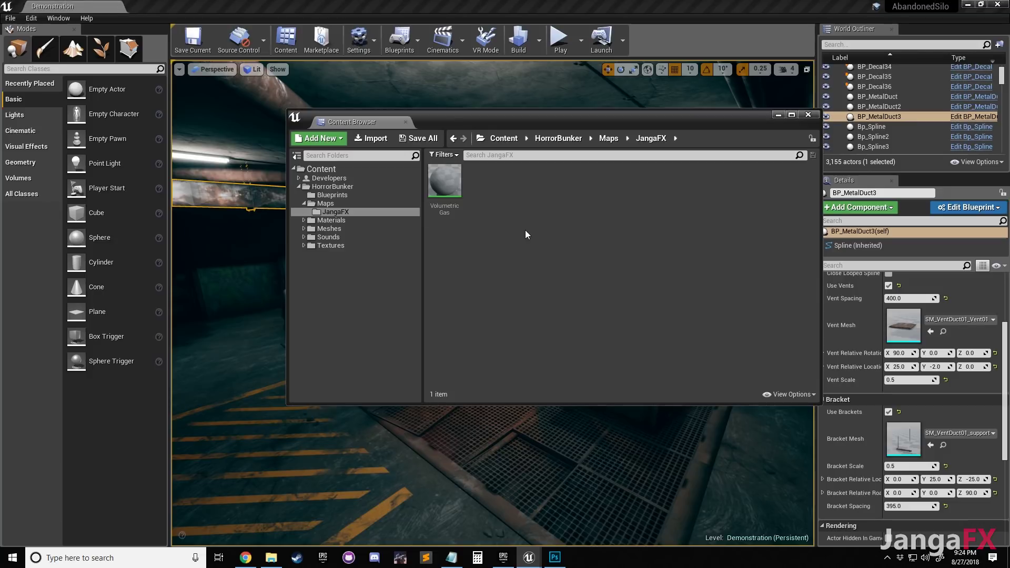
Open the VolumetricGas material for editing, leaving free graph space beside its result node
left_click(449, 186)
double_click(449, 186)
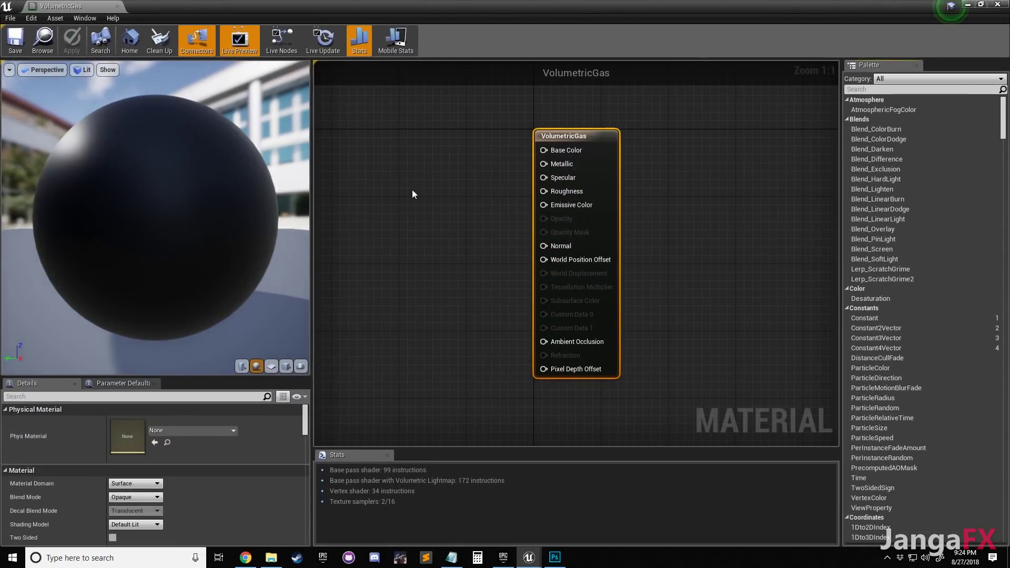
scroll(491, 153, "down", 3)
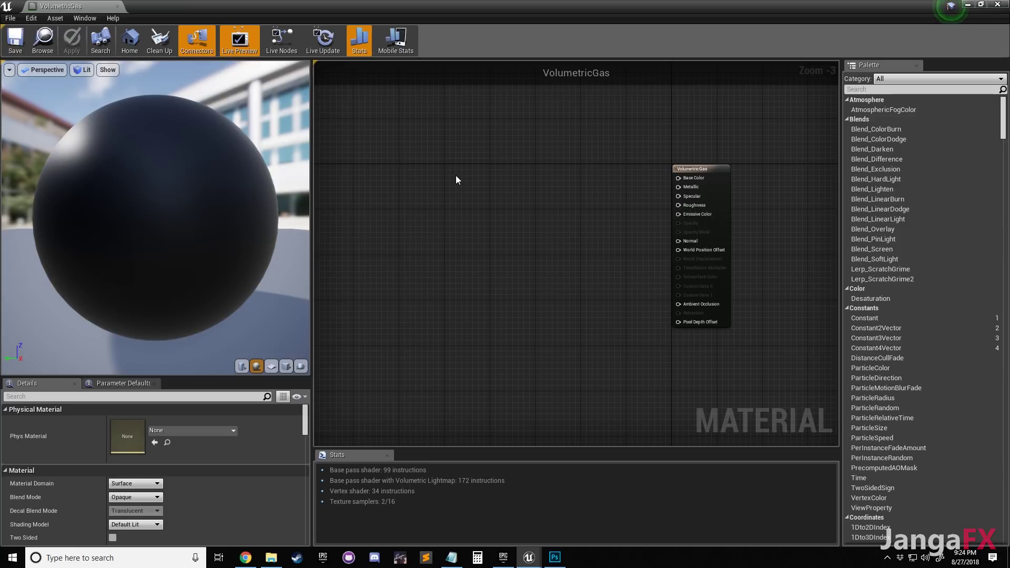
Switch to Photoshop and create a 1024 x 1024 px RGB document with a white background
left_click(555, 558)
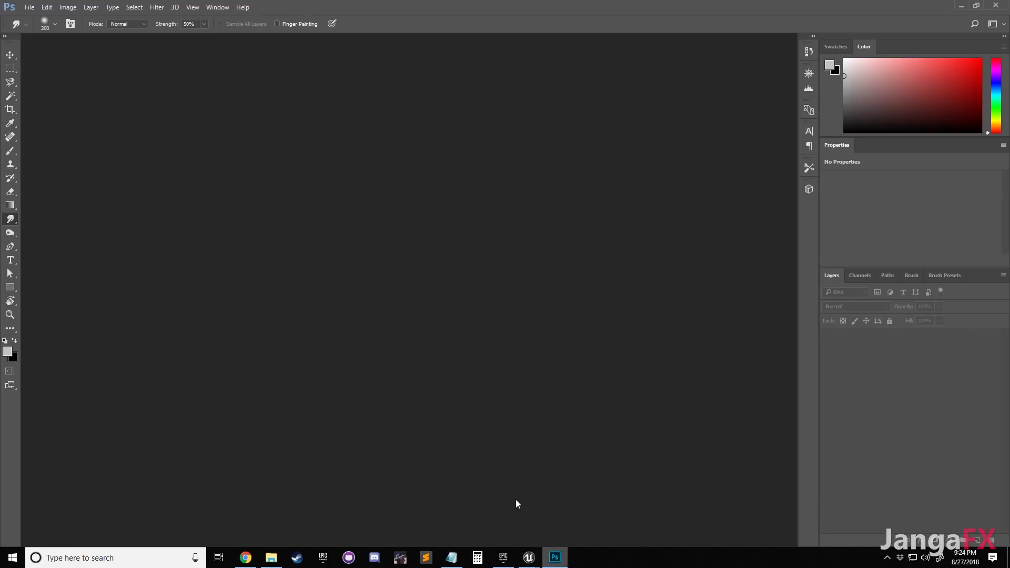
left_click(30, 6)
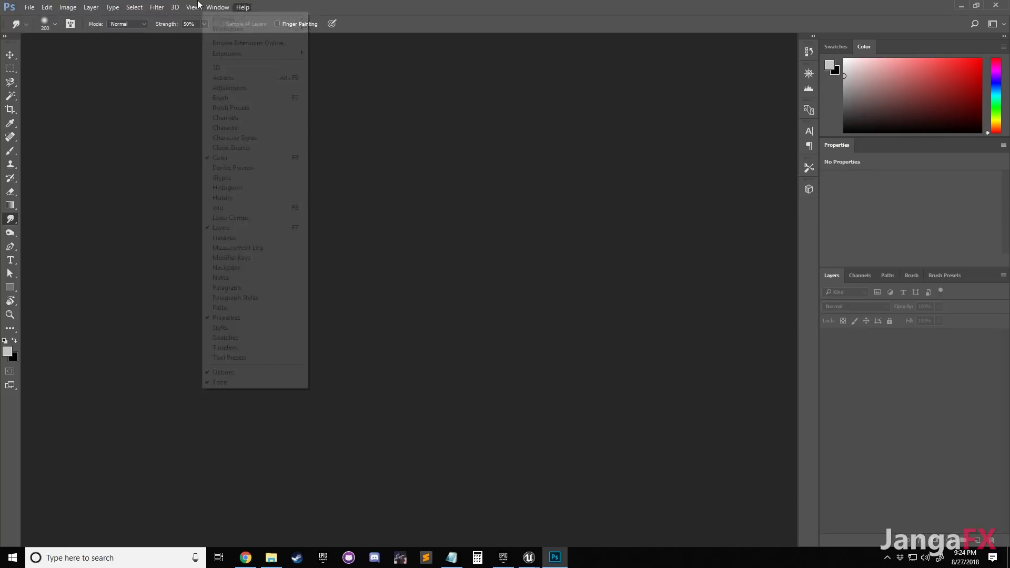
left_click(40, 18)
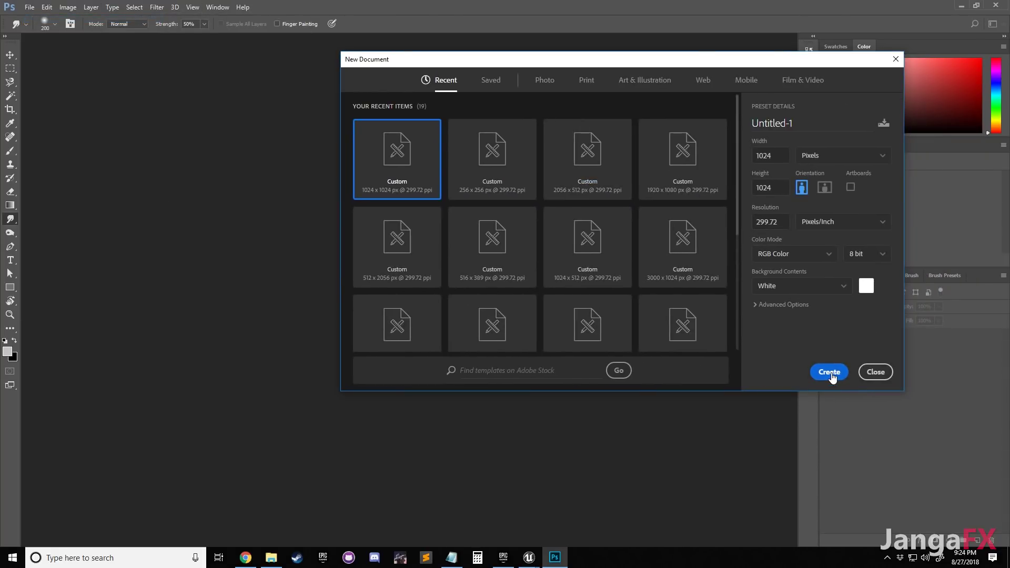
left_click(830, 373)
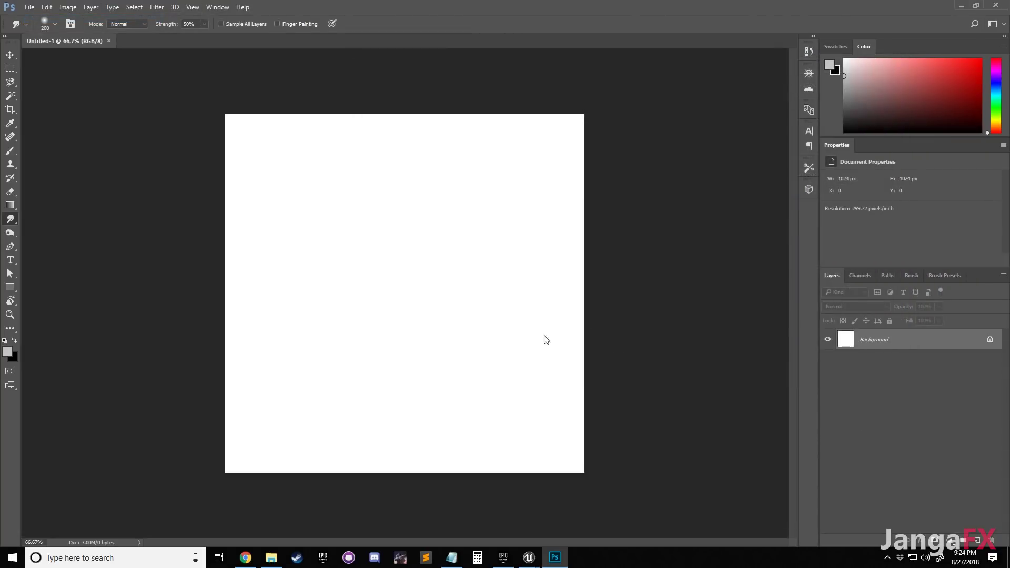
Render the Clouds filter onto the Background layer
left_click(158, 7)
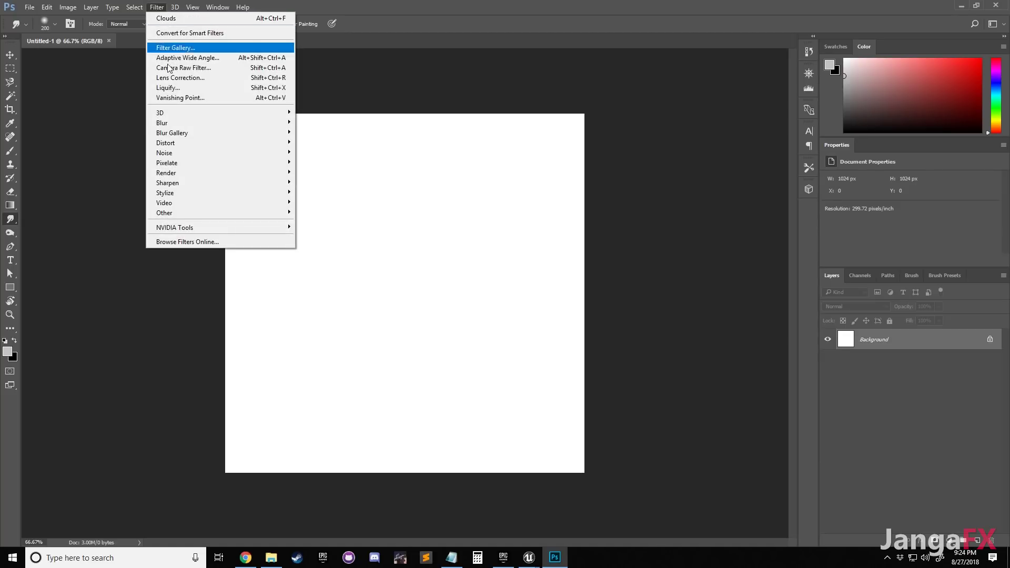
mouse_move(209, 179)
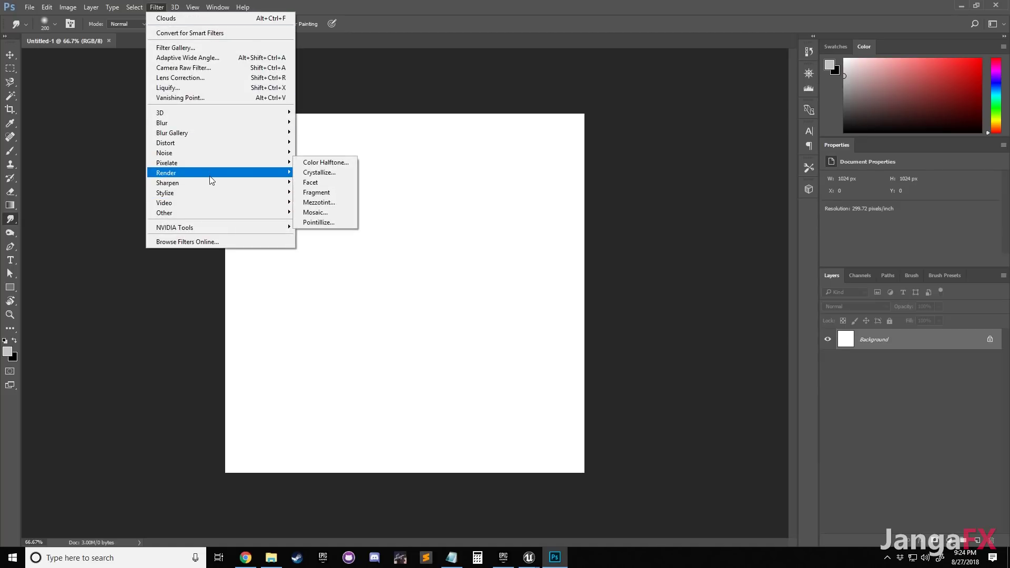
left_click(313, 207)
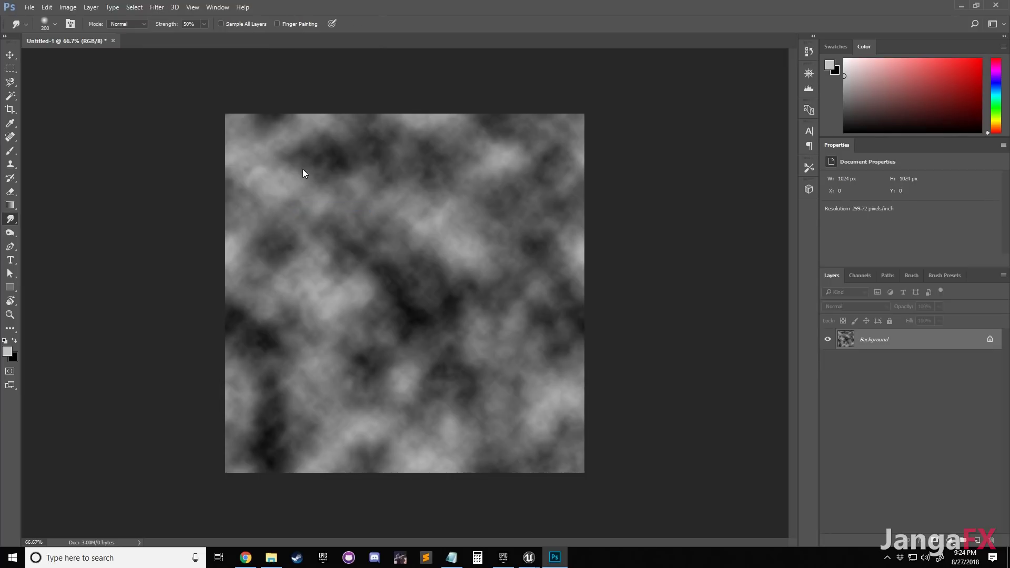
Apply the Paint Daubs filter to the clouds with brush size 25, sharpness 0 and the Sparkle brush type
left_click(156, 7)
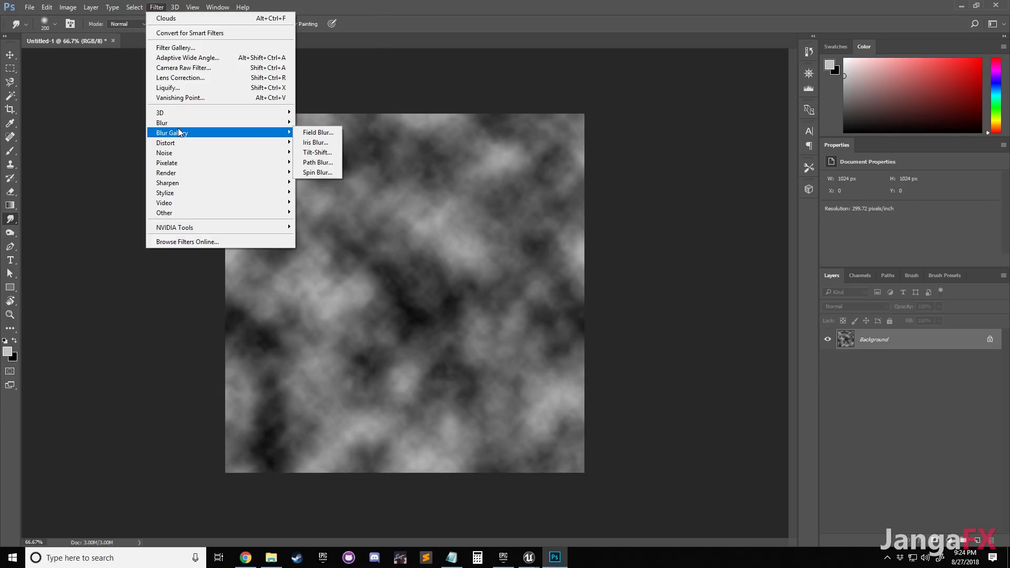
left_click(182, 47)
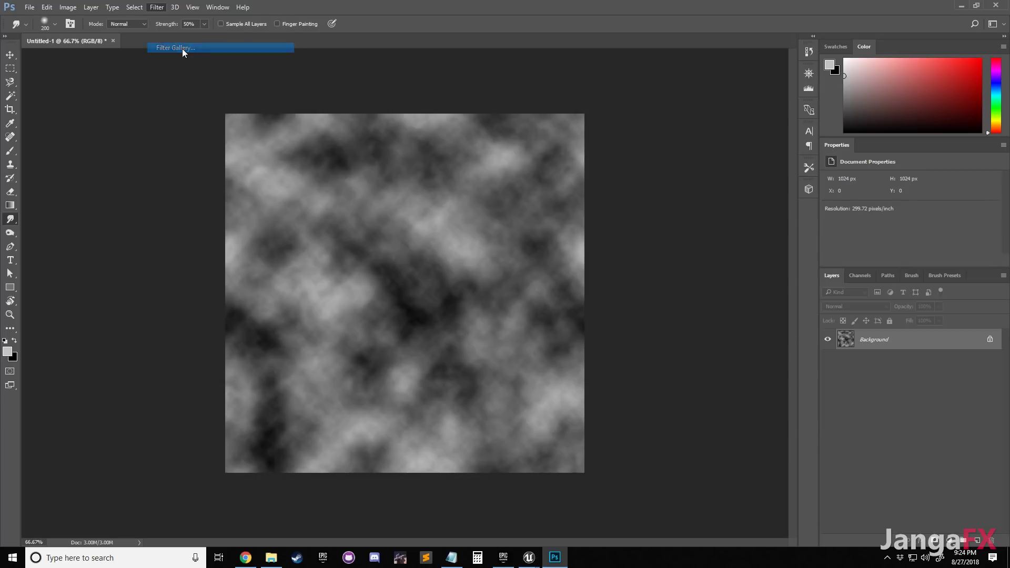
left_click(731, 116)
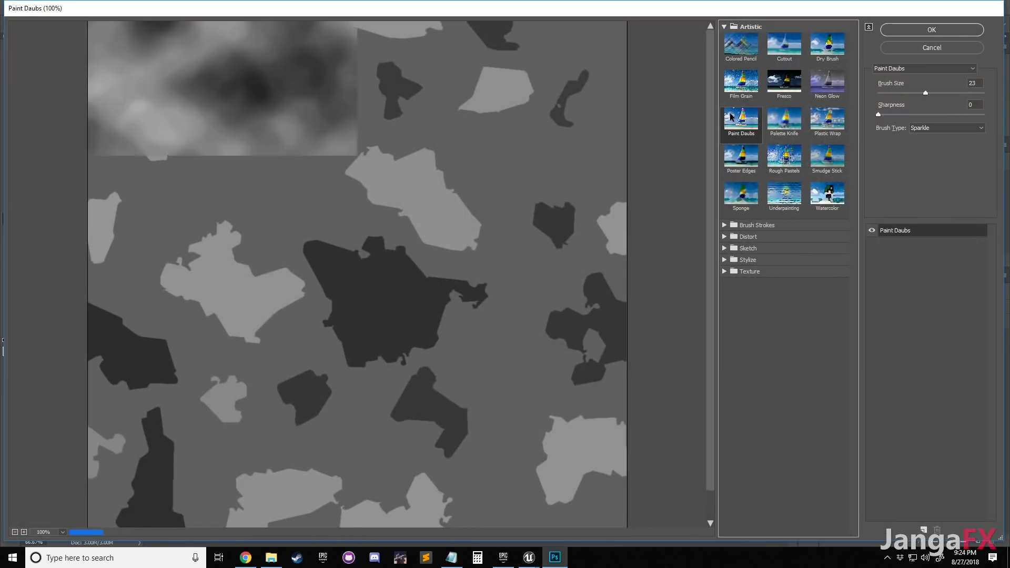
scroll(418, 225, "down", 2)
scroll(419, 223, "down", 2)
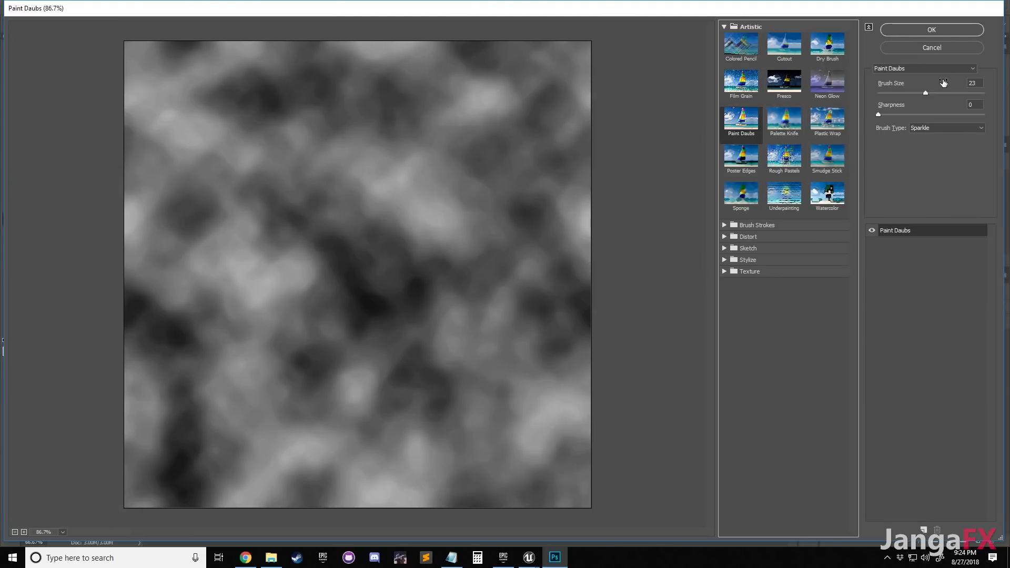
left_click(980, 82)
type("25")
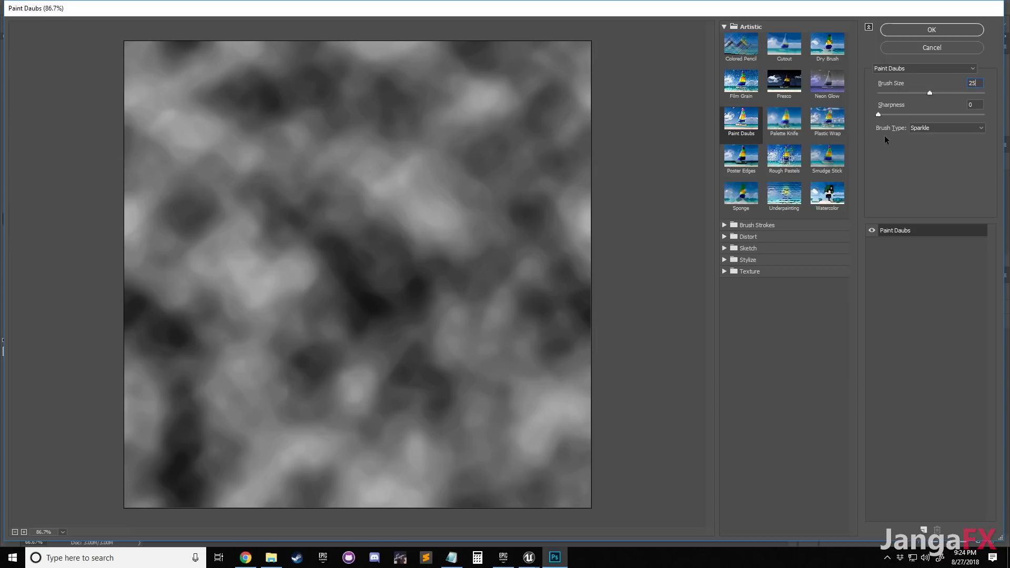
left_click(926, 31)
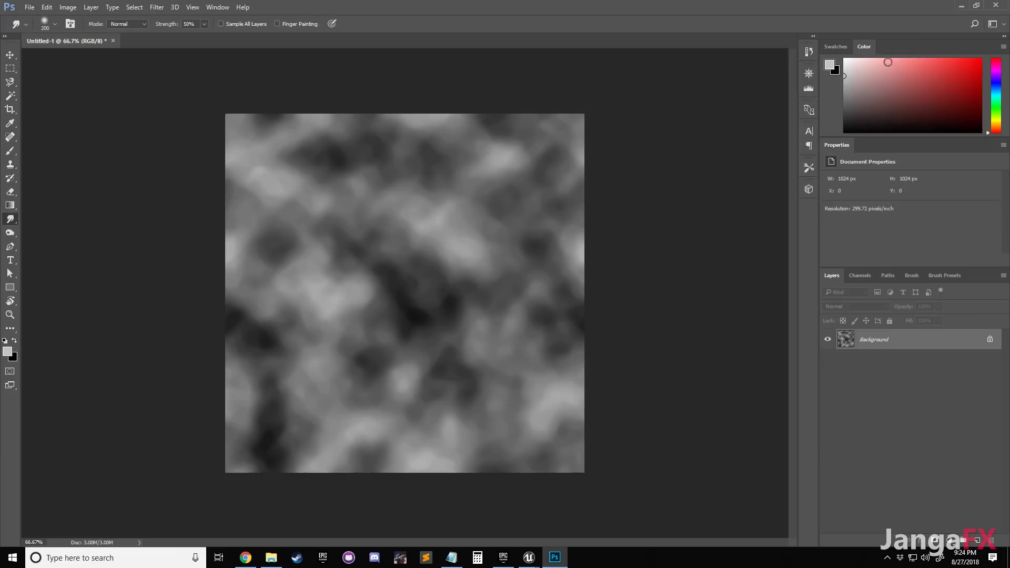
Soften the cloud texture with a Gaussian Blur of 1.0 pixel radius
left_click(156, 7)
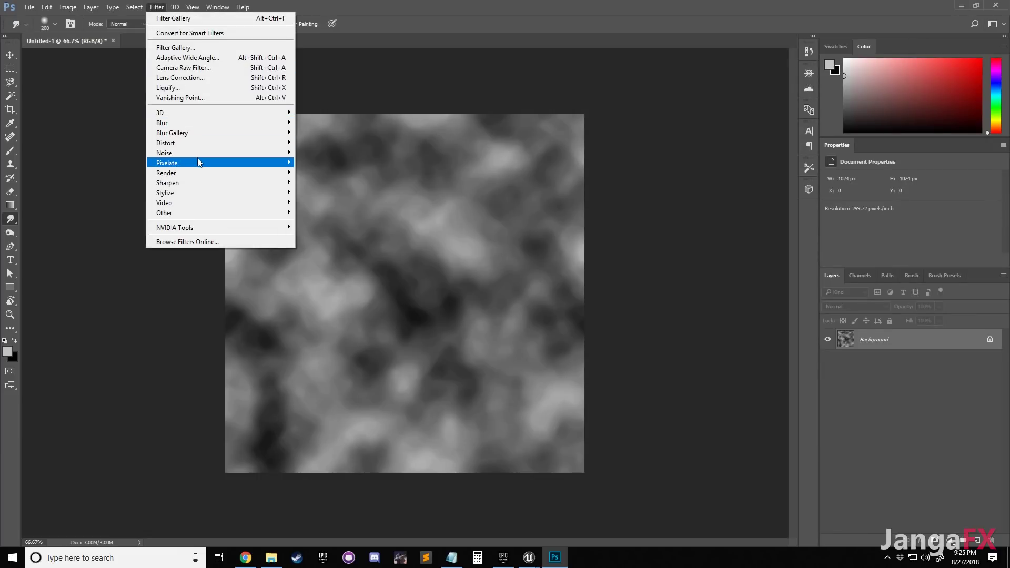
mouse_move(199, 125)
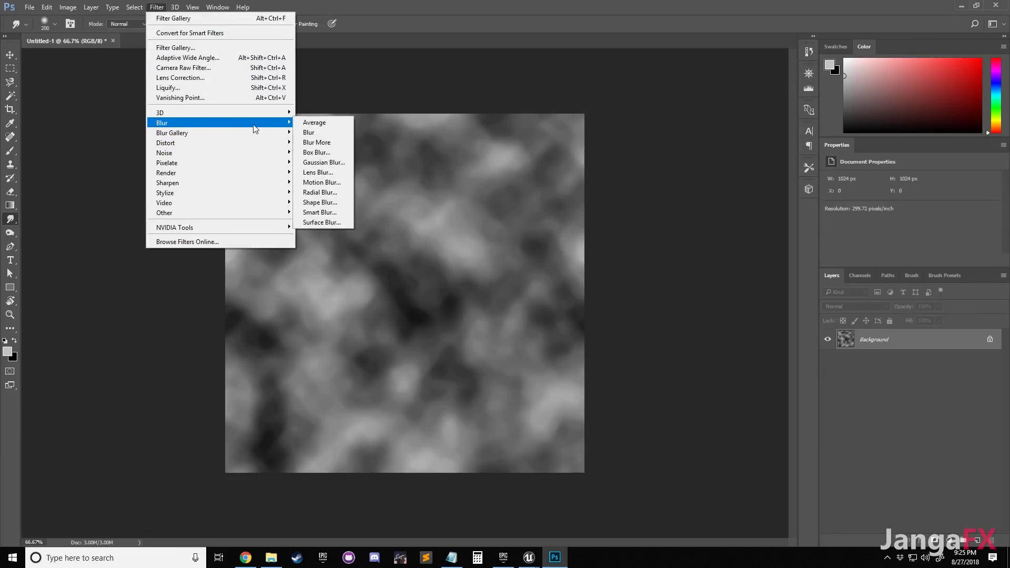
left_click(323, 163)
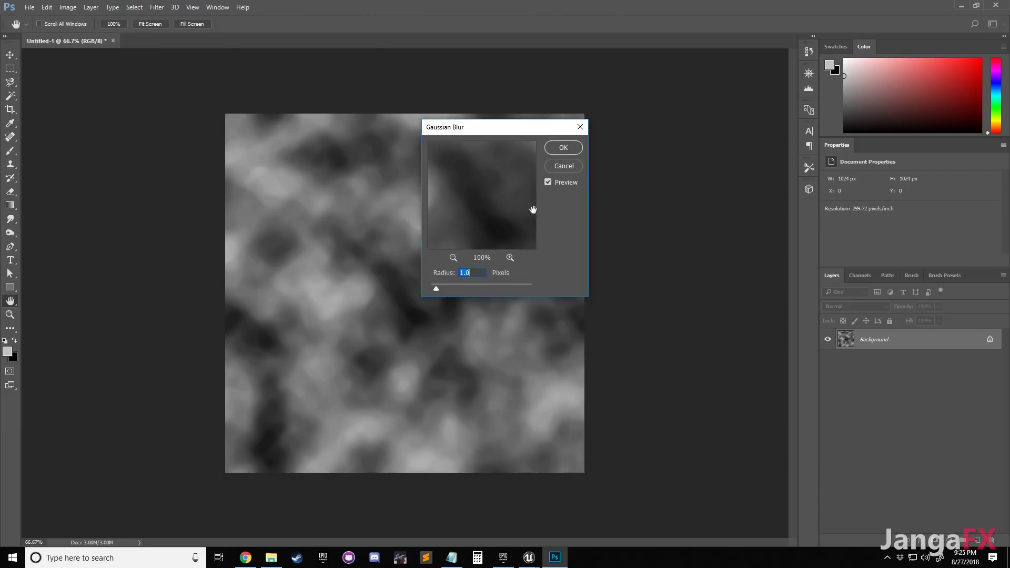
left_click(564, 148)
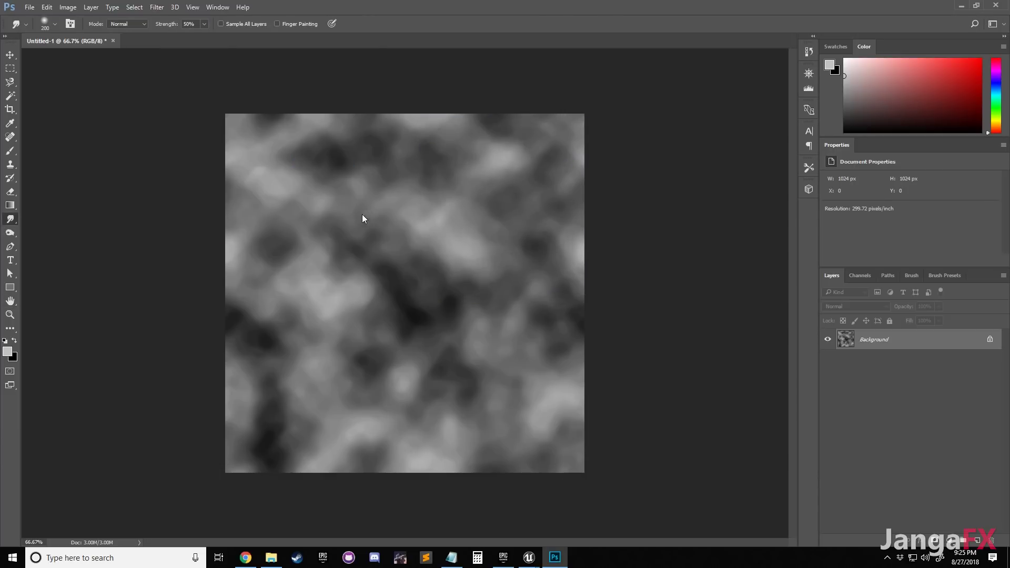
Offset the cloud texture by +512 pixels horizontally and vertically, wrapping the undefined areas around
scroll(474, 188, "up", 7, "alt")
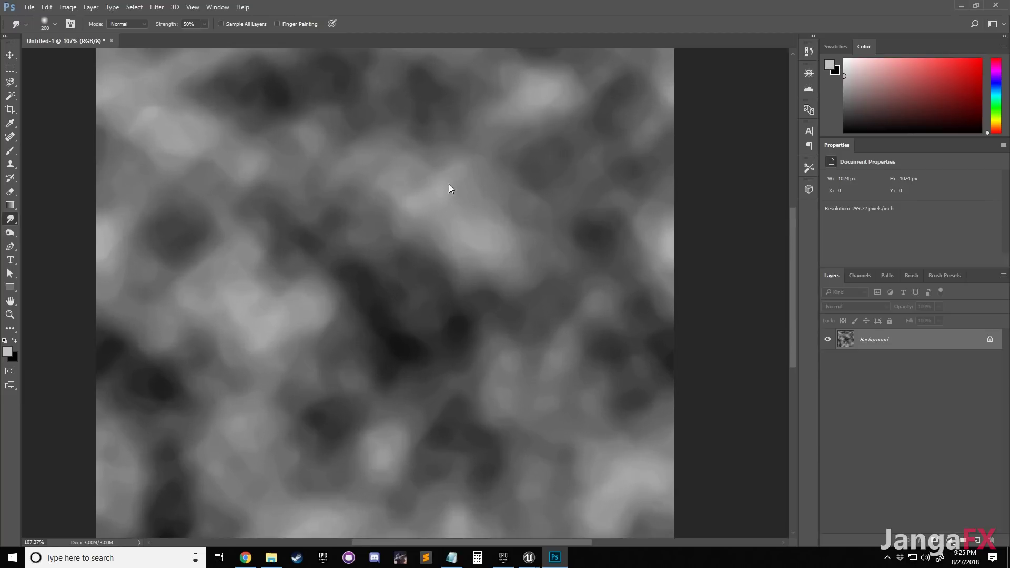
scroll(317, 276, "down", 5, "alt")
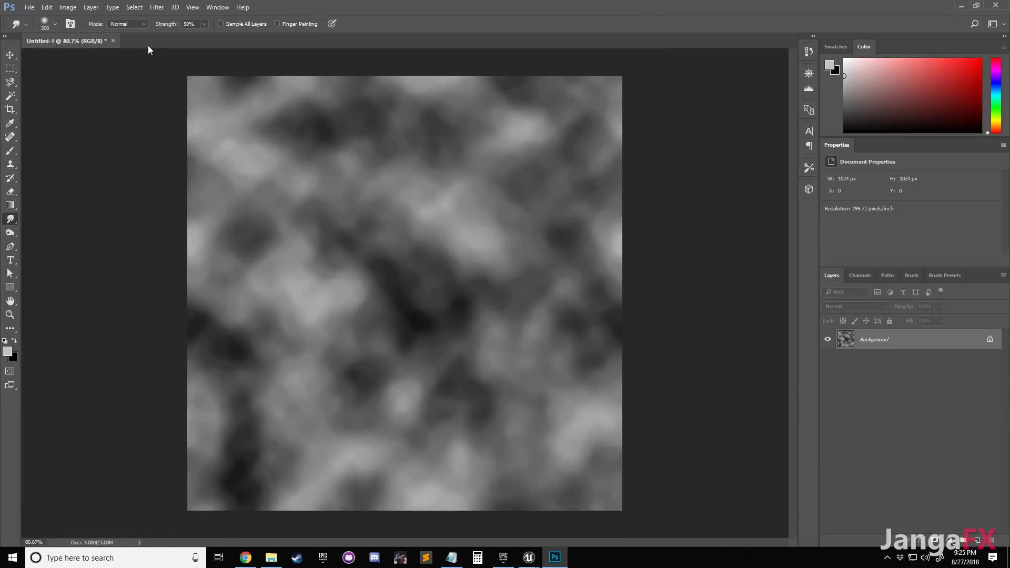
left_click(157, 7)
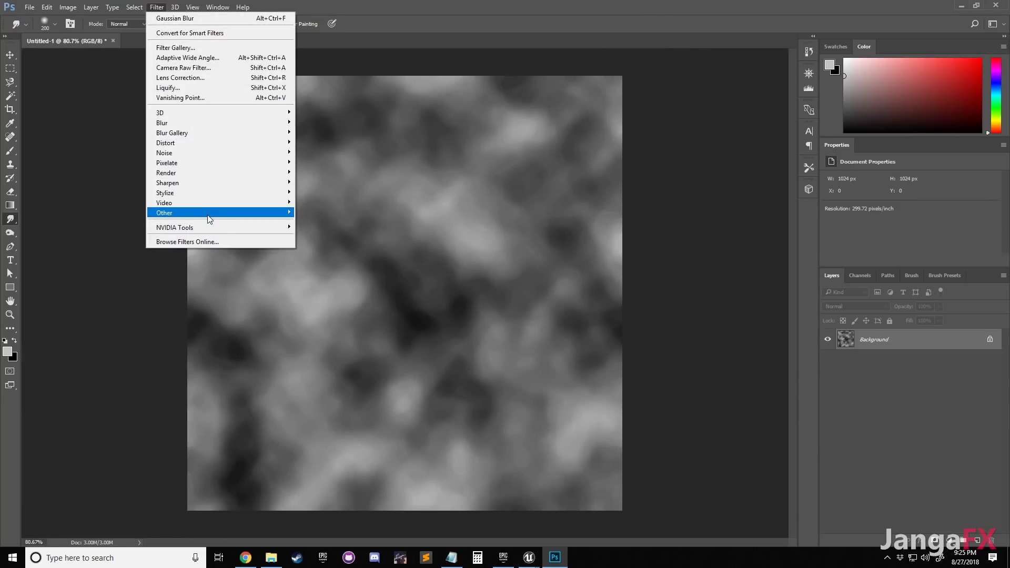
mouse_move(263, 220)
left_click(316, 262)
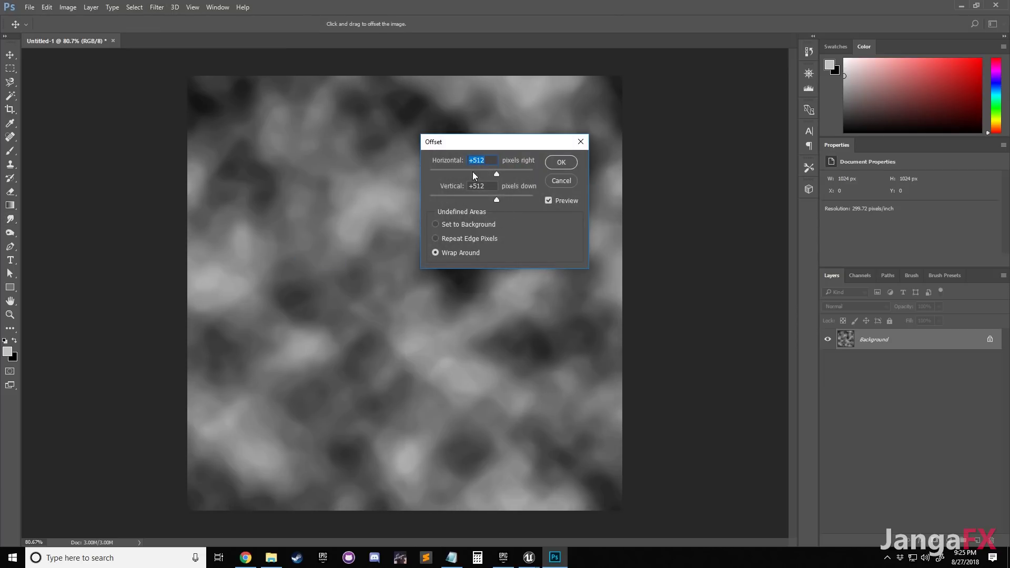
left_click(562, 163)
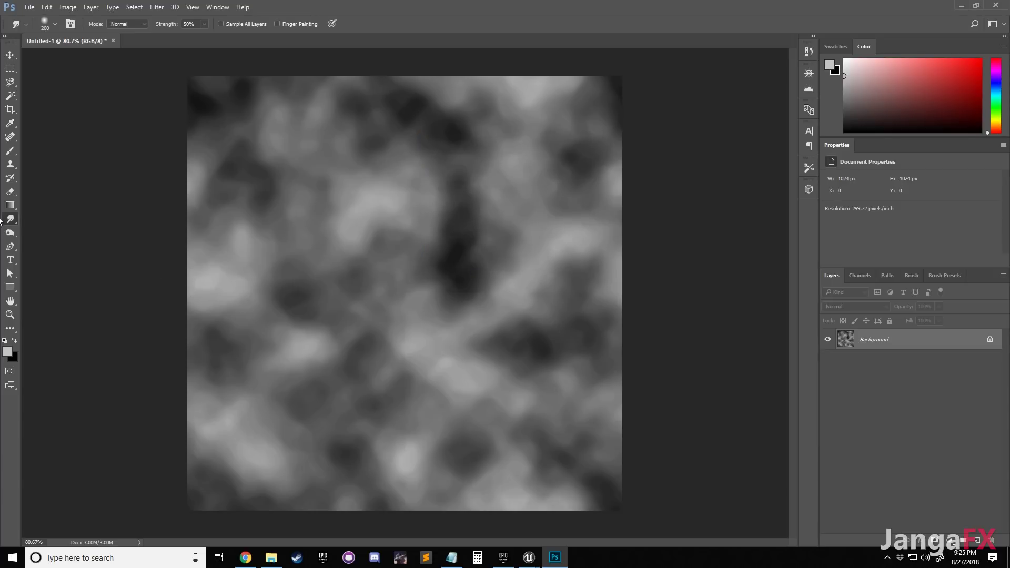
Examine the offset texture up close and as a whole for visible seams where its original edges meet
scroll(193, 269, "up", 2, "alt")
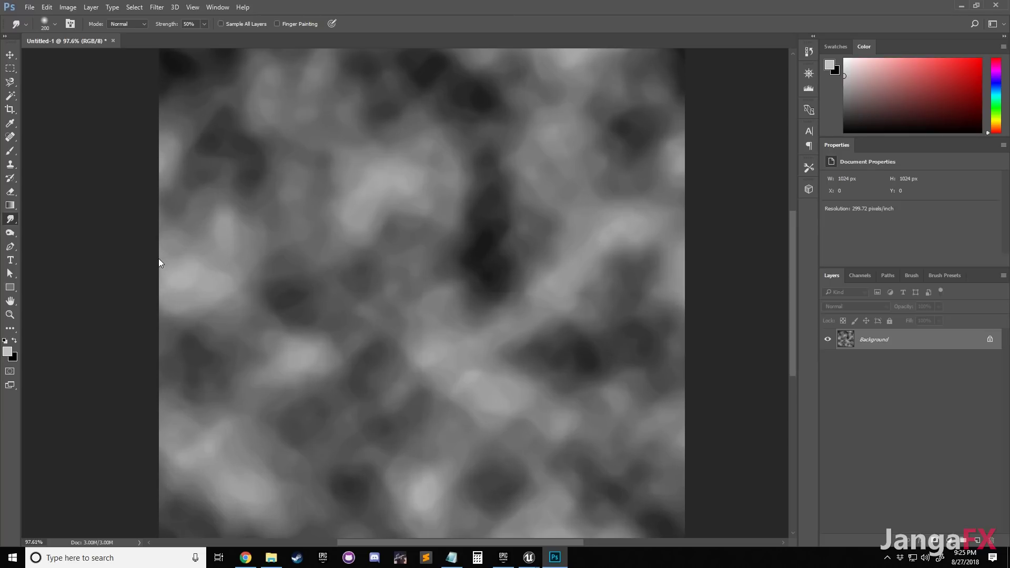
scroll(153, 253, "up", 2, "alt")
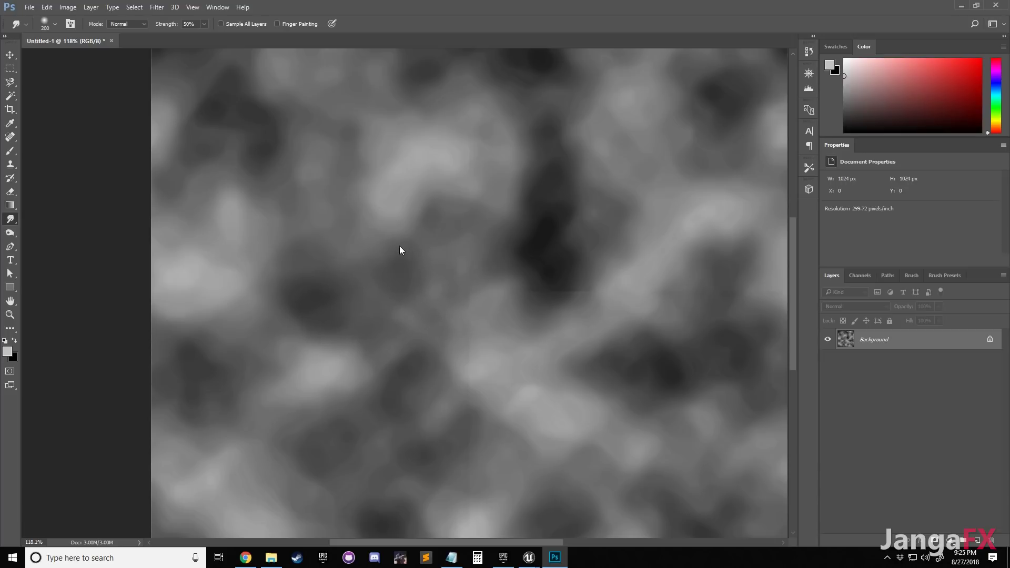
scroll(400, 248, "down", 2, "alt")
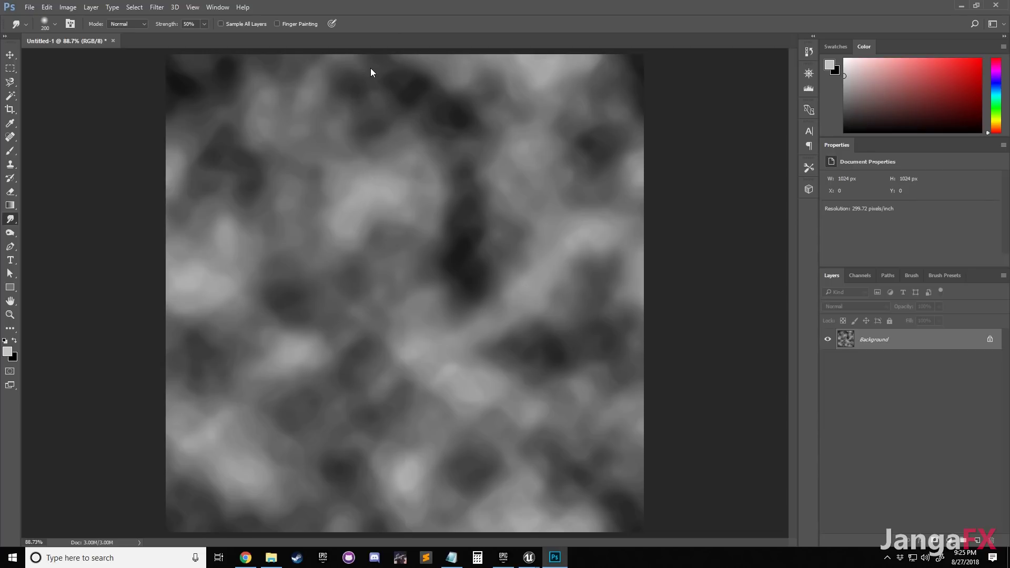
scroll(400, 289, "down", 4, "alt")
scroll(381, 384, "up", 4, "alt")
scroll(411, 381, "down", 2, "alt")
scroll(367, 413, "up", 6, "alt")
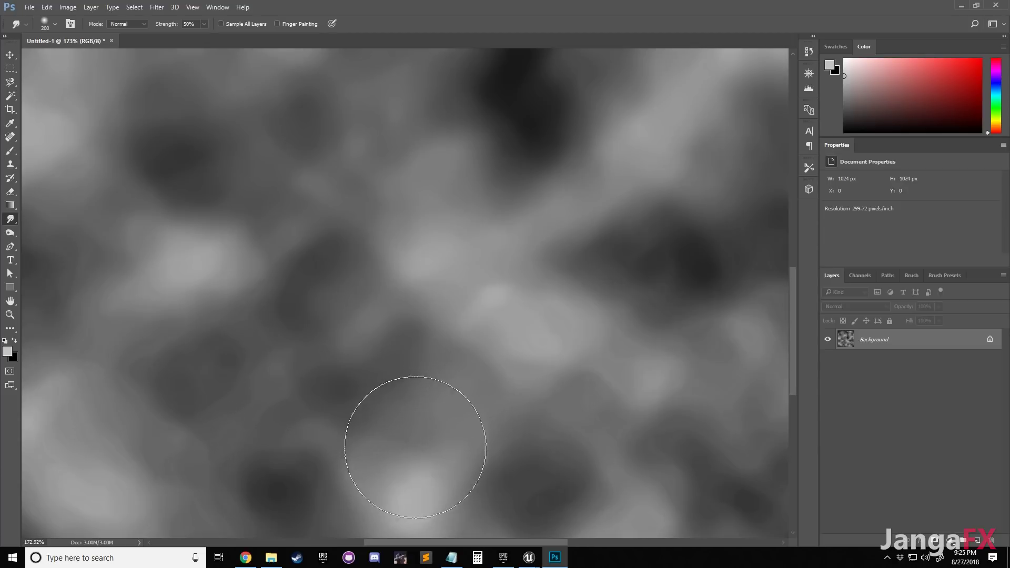
scroll(406, 366, "down", 4, "alt")
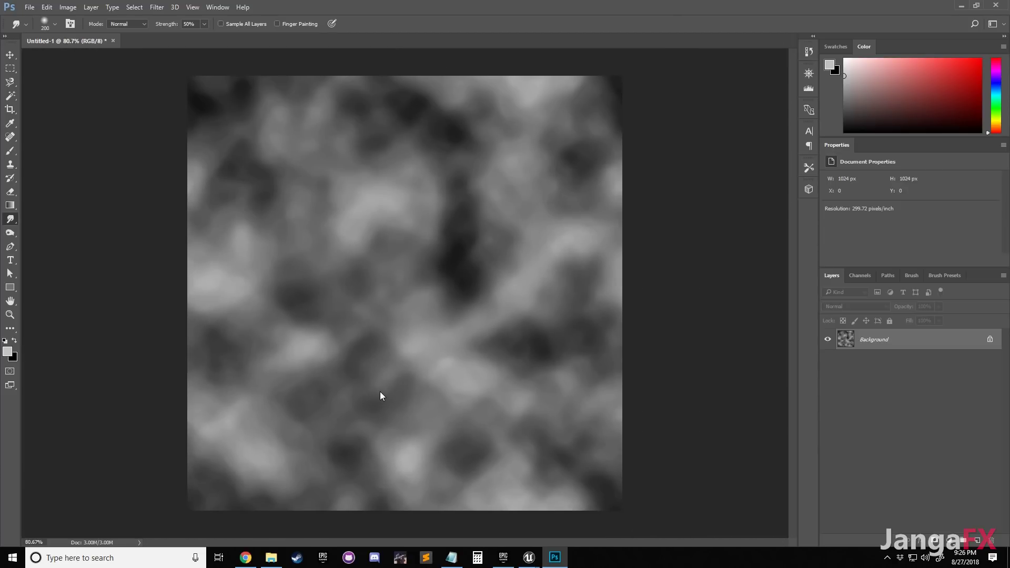
scroll(363, 399, "up", 1, "alt")
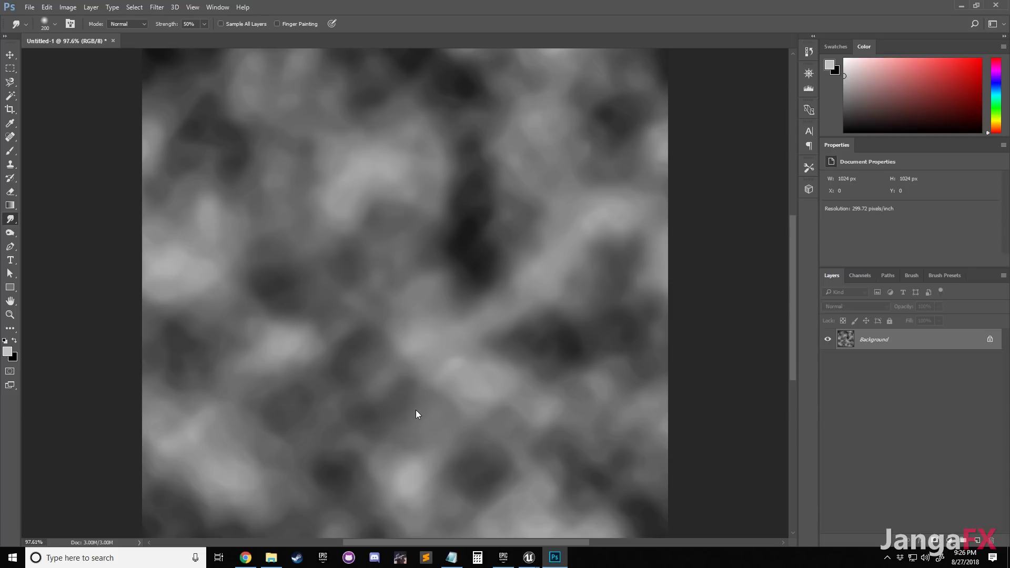
Try smudging a circular swirl into the middle of the cloud texture, and undo the stroke
mouse_move(393, 352)
left_mouse_down()
mouse_move(424, 404)
mouse_move(330, 403)
mouse_move(379, 333)
mouse_move(415, 353)
left_mouse_up()
scroll(346, 340, "up", 2, "alt")
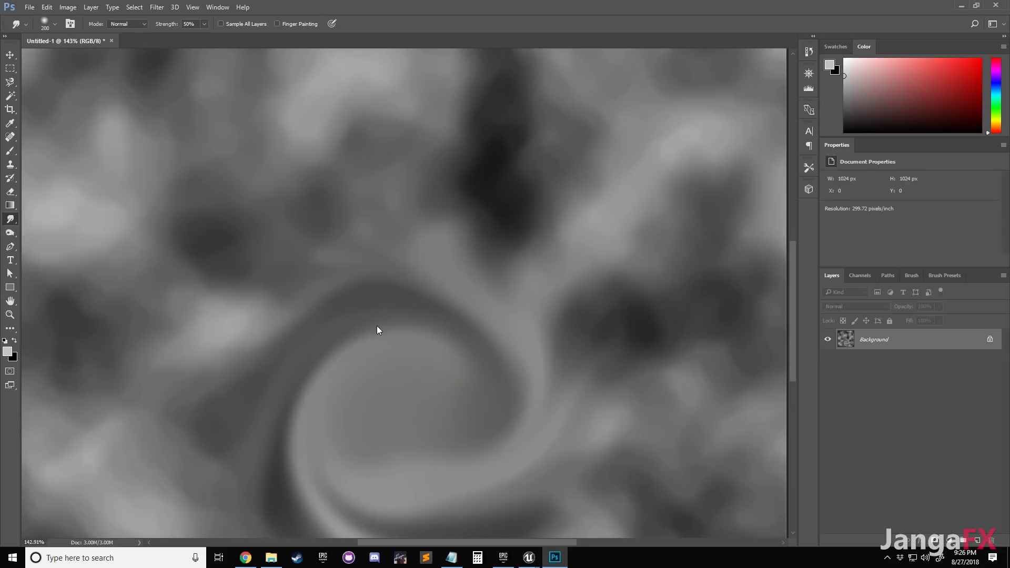
scroll(406, 321, "up", 2, "alt")
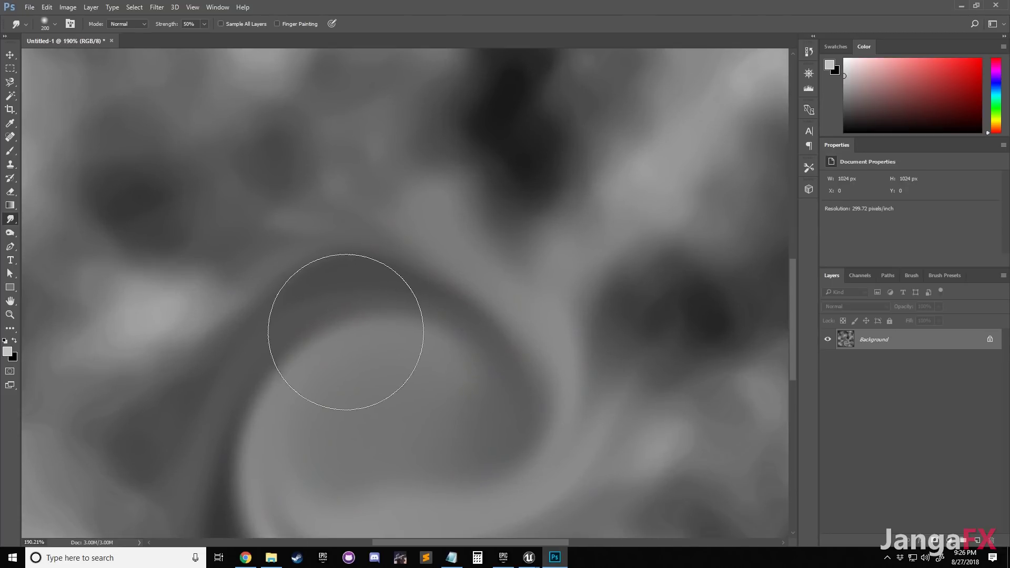
key("ctrl+z")
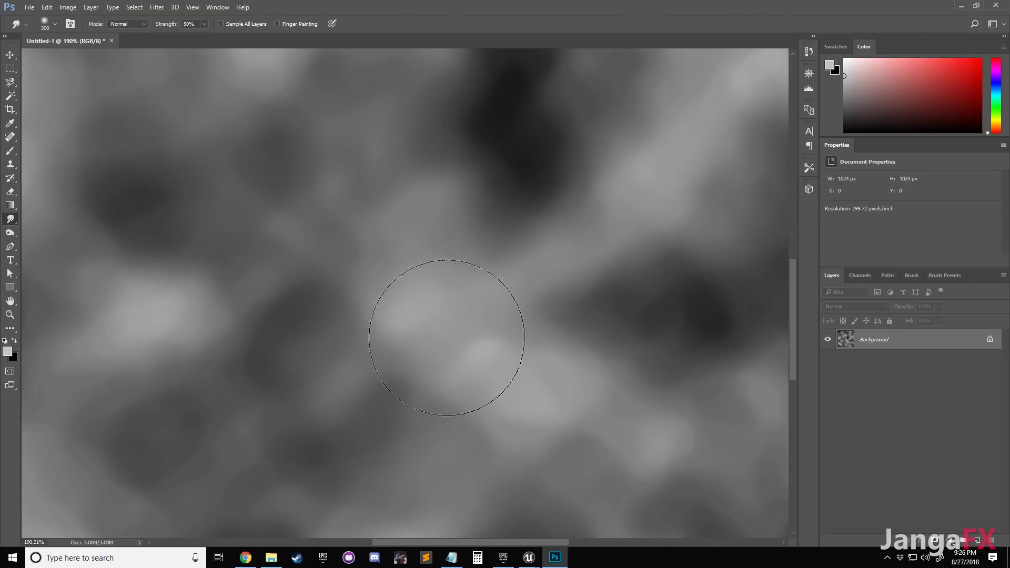
Reapply the last Offset filter to shift the clouds back to their original position
scroll(447, 338, "down", 10, "alt")
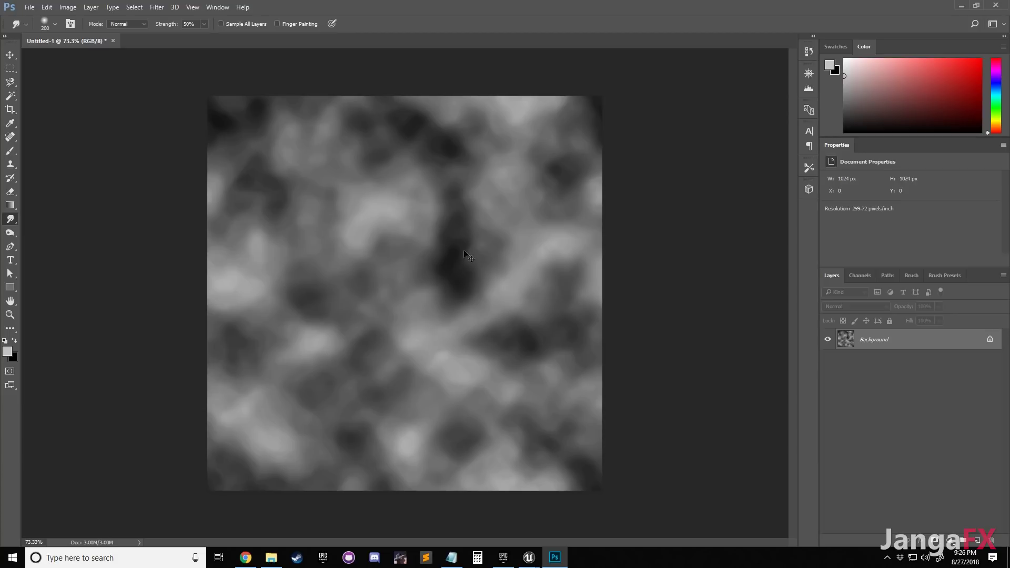
left_click(157, 7)
left_click(176, 21)
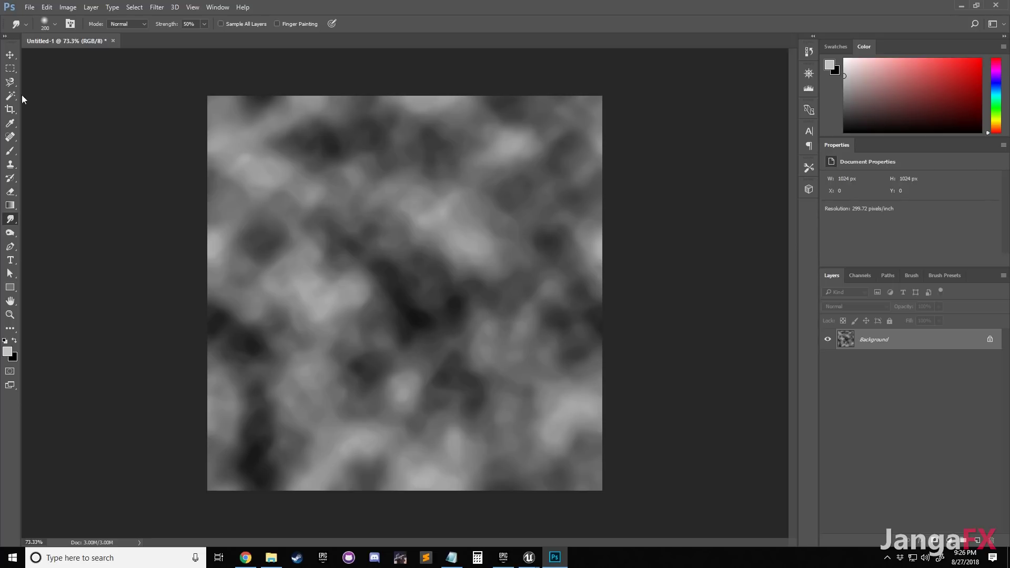
Save the cloud texture as a PNG named fxt_volumegas in the VFX textures noise folder on Data (D:)
left_click(29, 8)
left_click(53, 125)
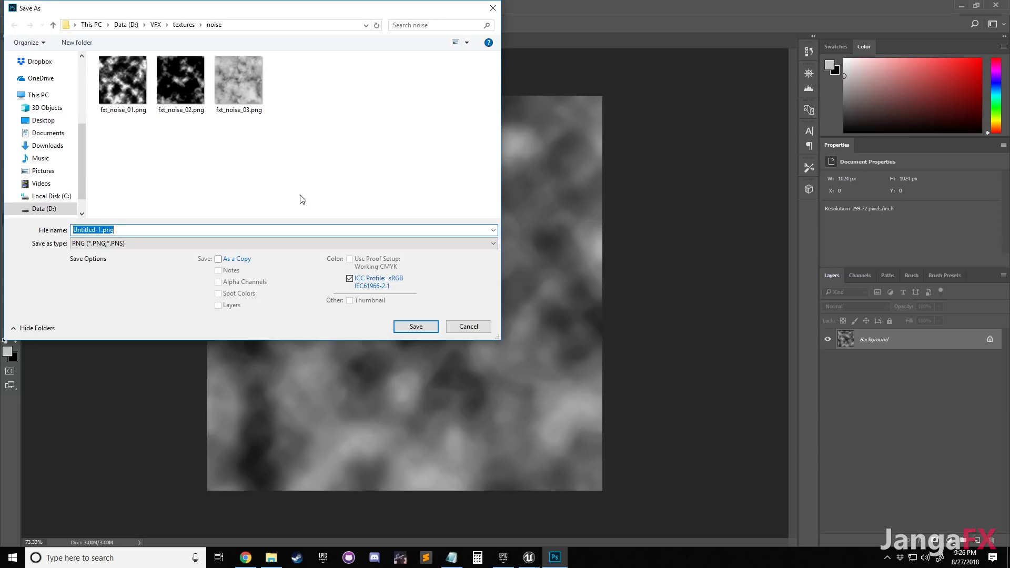
type("vo")
key("BackSpace")
key("BackSpace")
key("BackSpace")
key("BackSpace")
key("BackSpace")
key("BackSpace")
key("BackSpace")
key("BackSpace")
key("BackSpace")
type("fxt_")
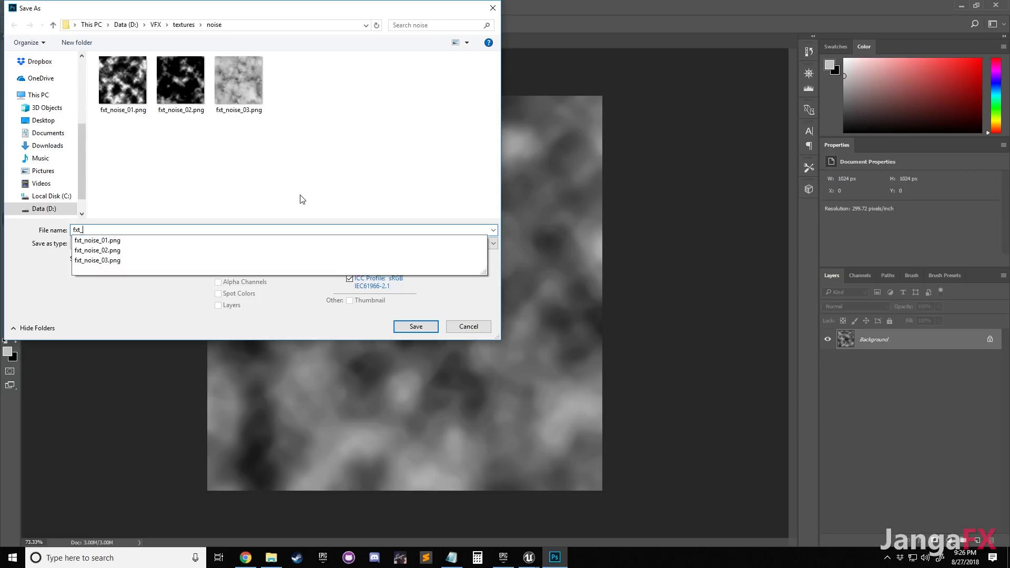
type("volumegas")
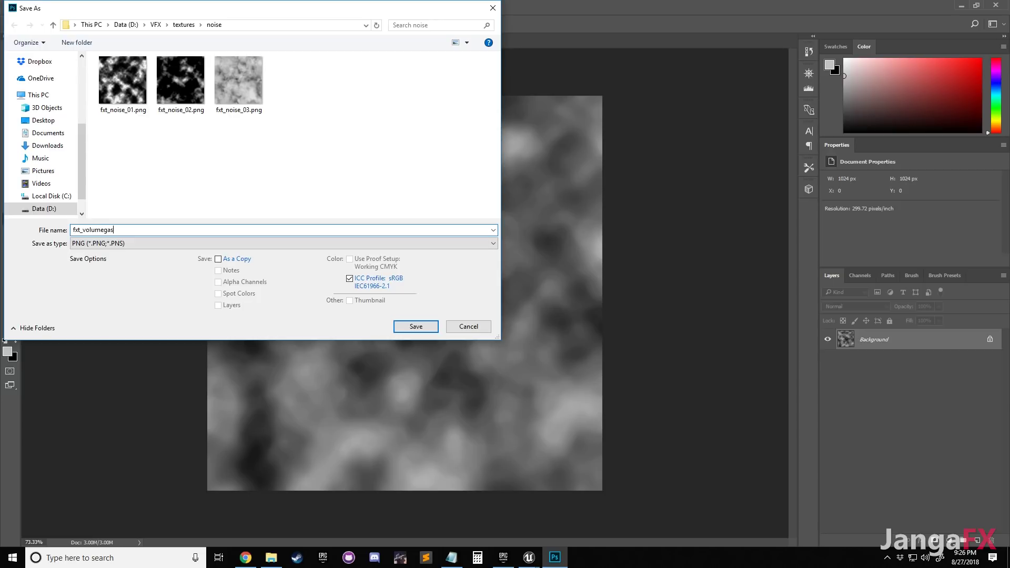
left_click(423, 327)
left_click(542, 176)
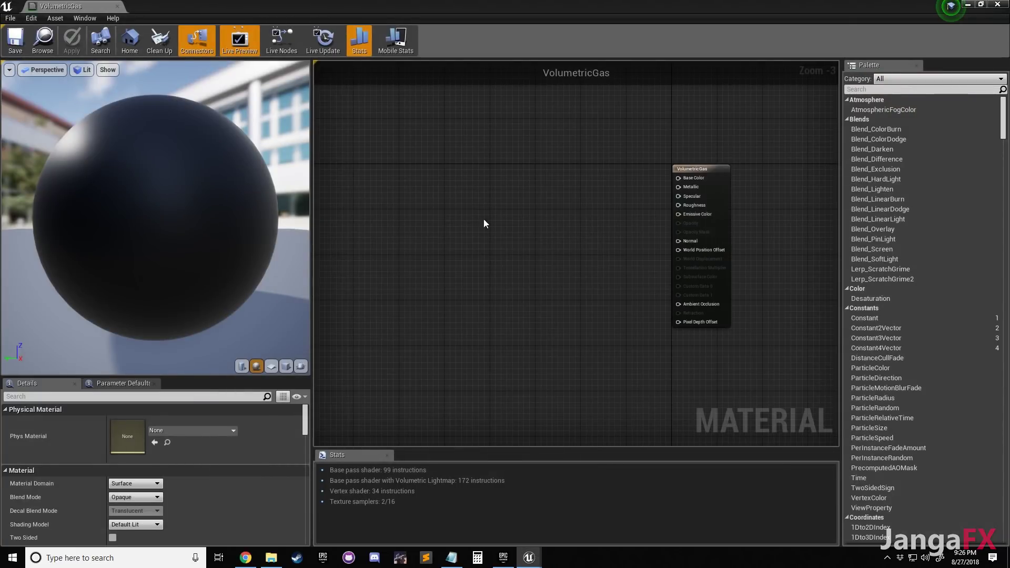
Import fxt_volumegas.png from the VFX textures noise folder on Data (D:) into the JangaFX content folder
right_click_drag(472, 179, 506, 193)
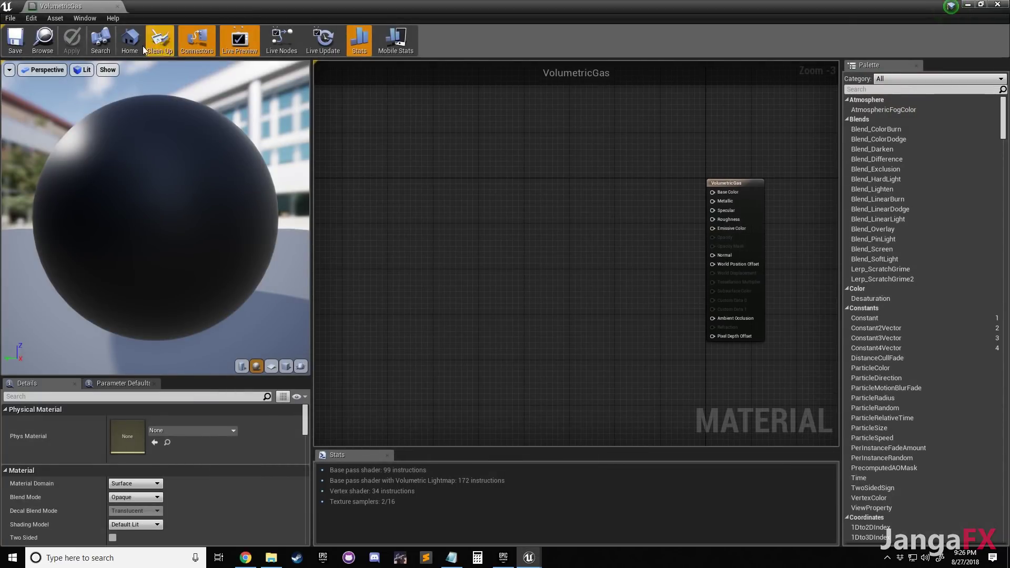
left_click(43, 39)
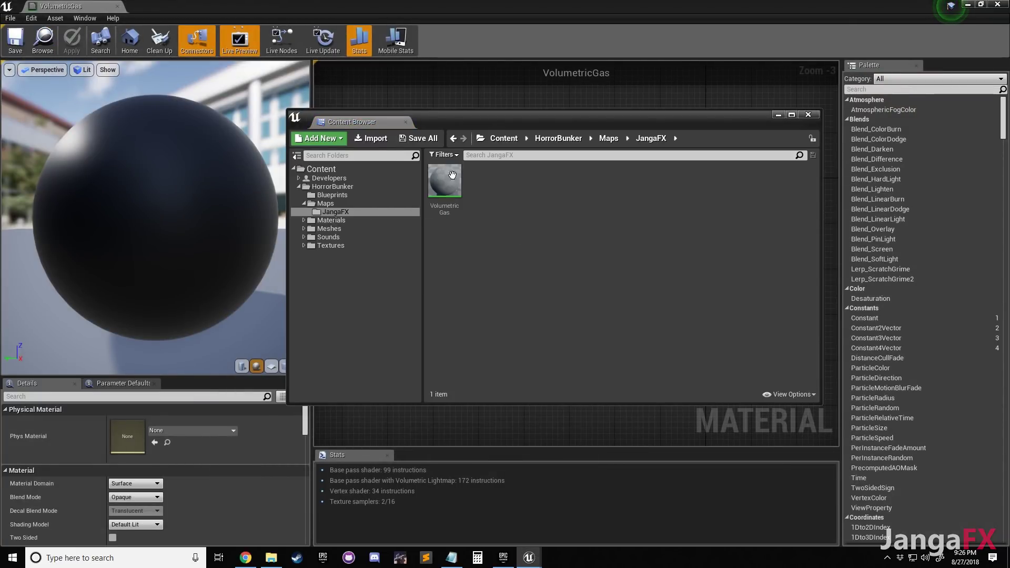
left_click(371, 138)
left_click_drag(519, 120, 704, 239)
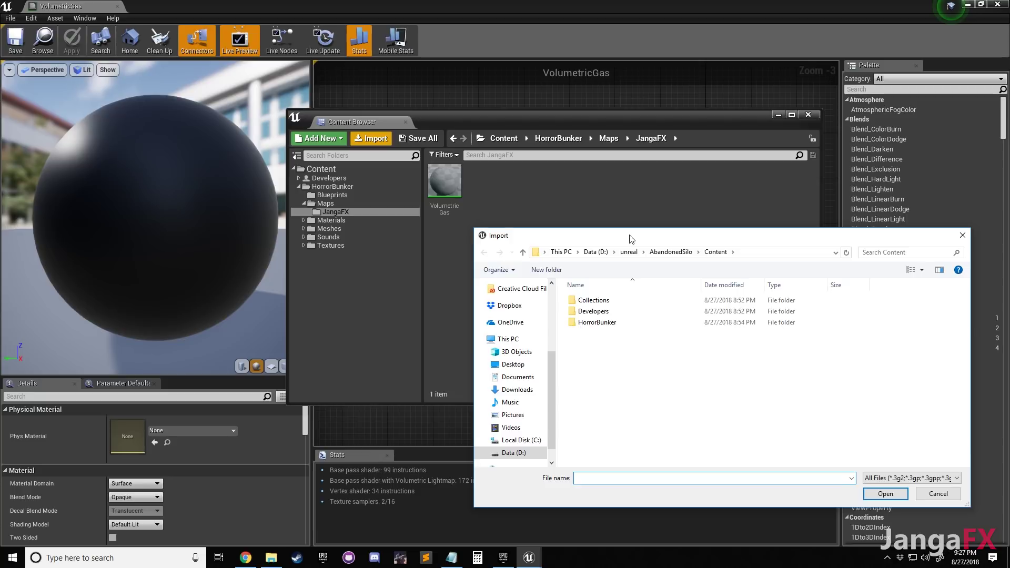
left_click_drag(553, 235, 505, 189)
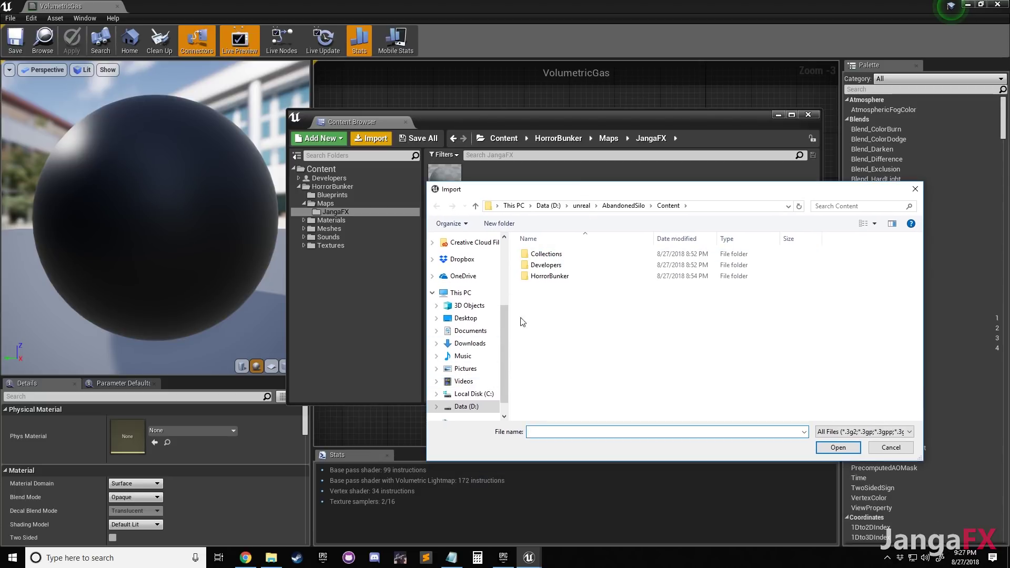
left_click(554, 210)
double_click(547, 403)
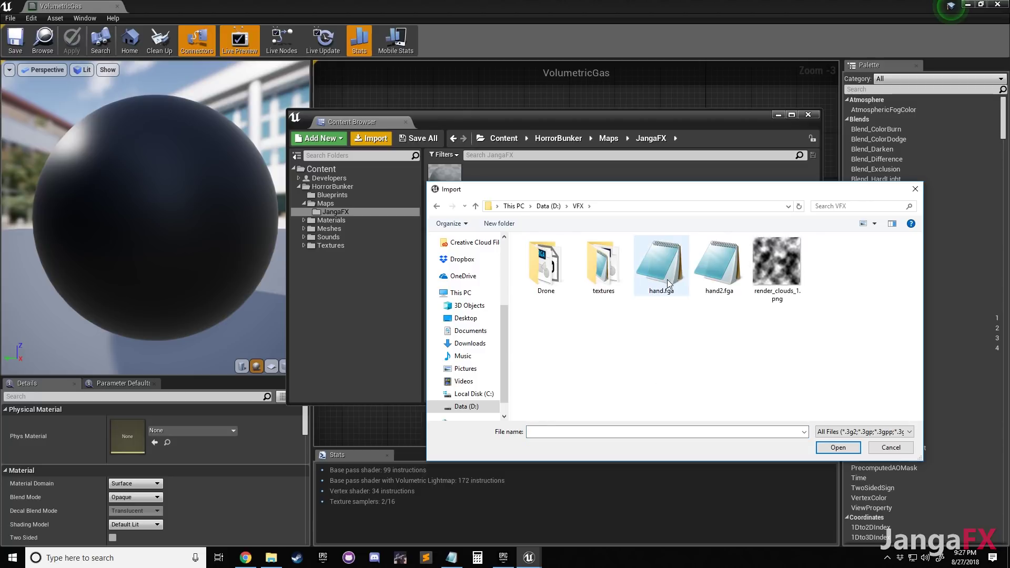
double_click(611, 273)
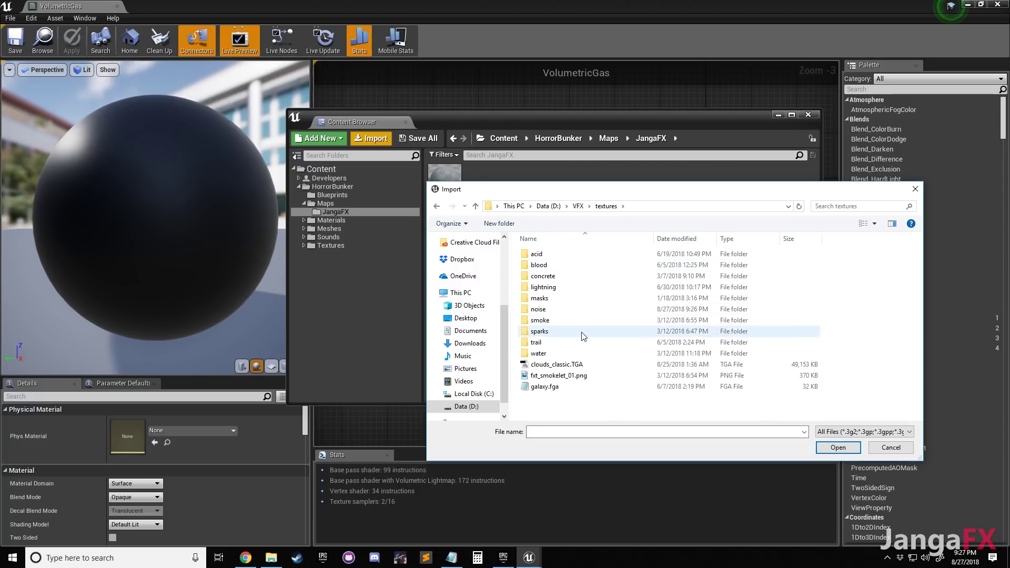
double_click(558, 314)
left_click(714, 268)
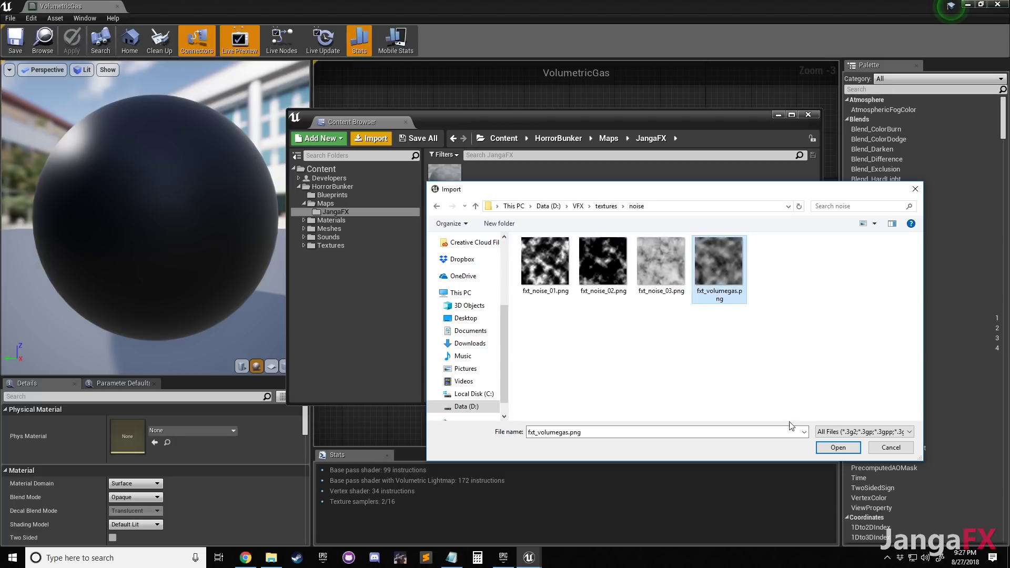
left_click(846, 449)
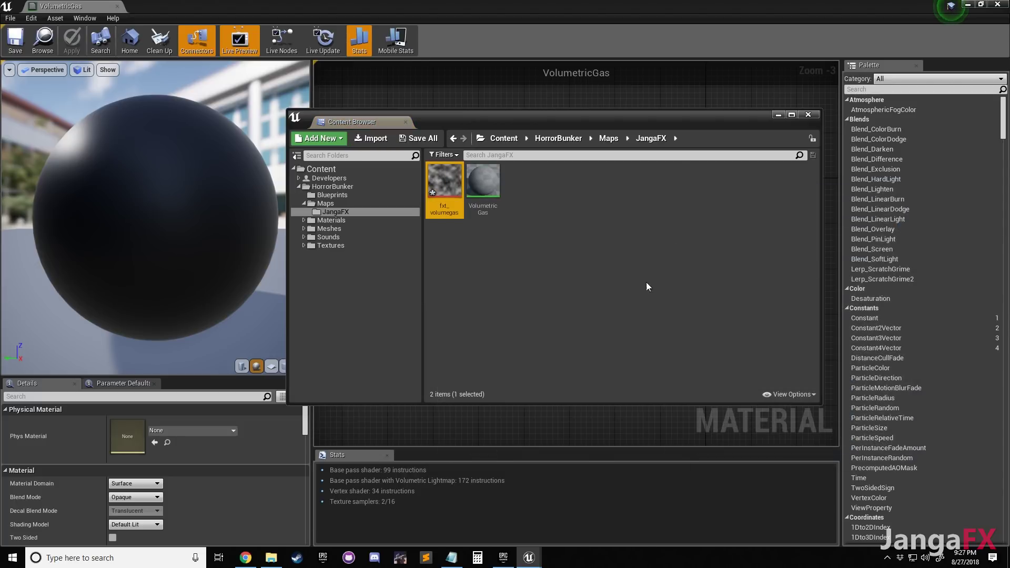
Save the imported fxt_volumegas texture asset and return to the VolumetricGas material graph
left_click(440, 139)
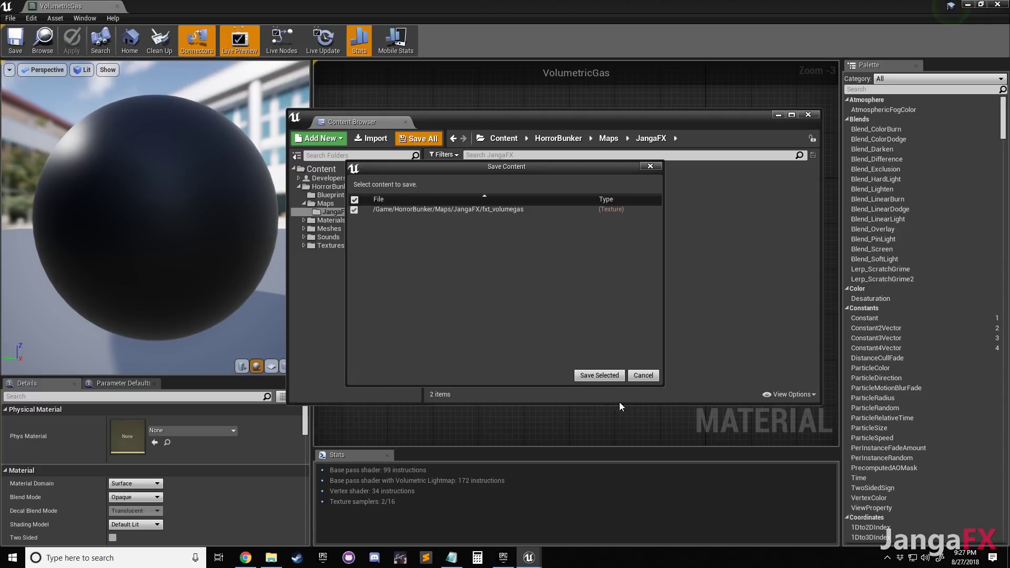
left_click(608, 374)
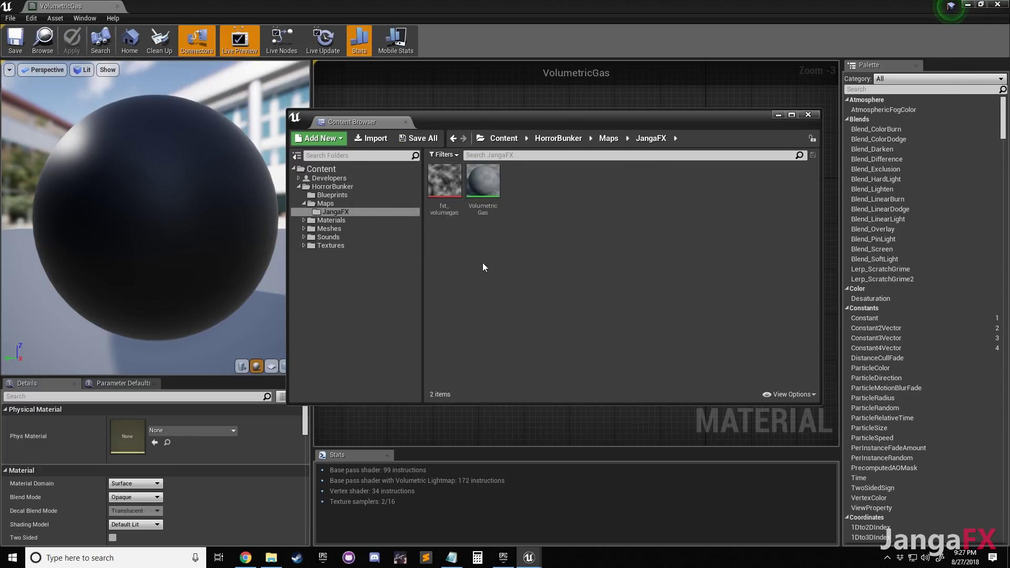
double_click(483, 182)
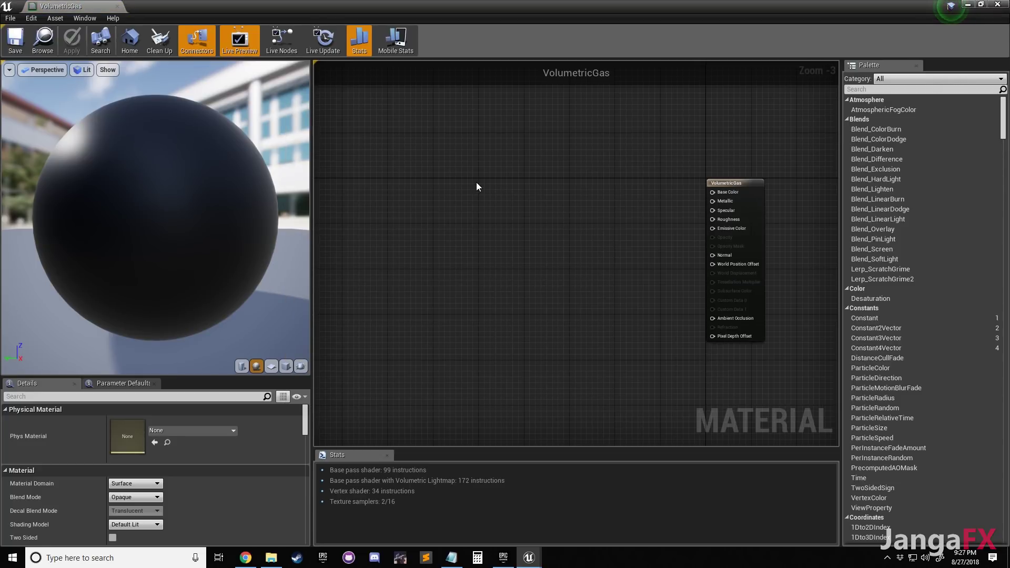
Add a Texture Sample node to the material graph and assign the fxt_volumegas texture to it
left_click(475, 182)
left_click_drag(508, 223, 515, 236)
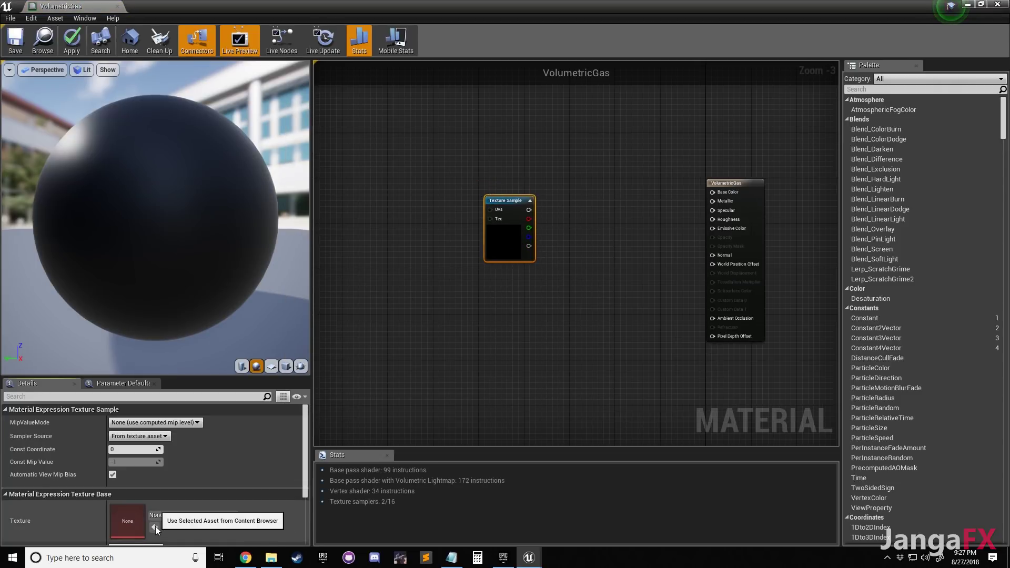
left_click(167, 527)
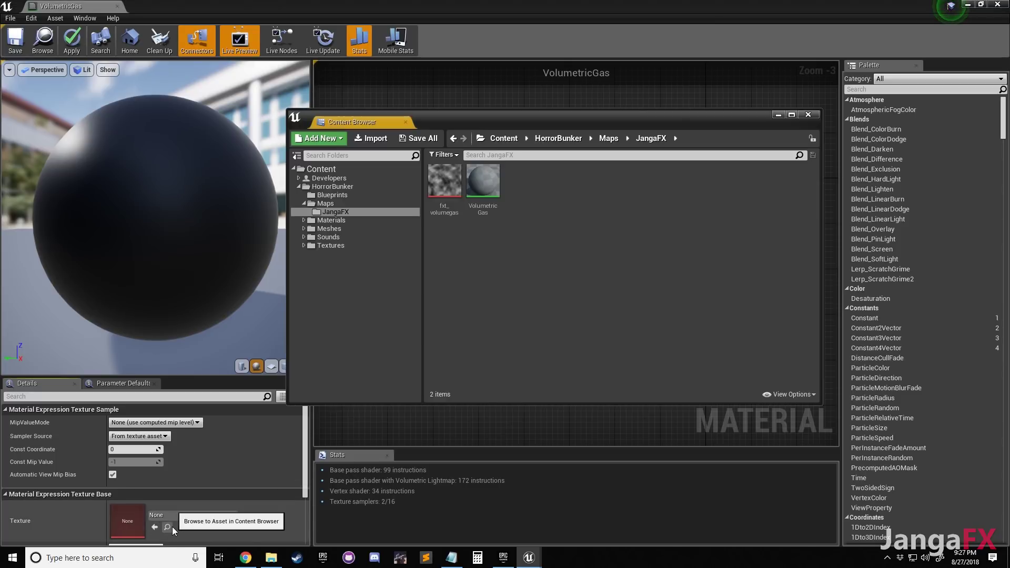
left_click(456, 196)
left_click(154, 527)
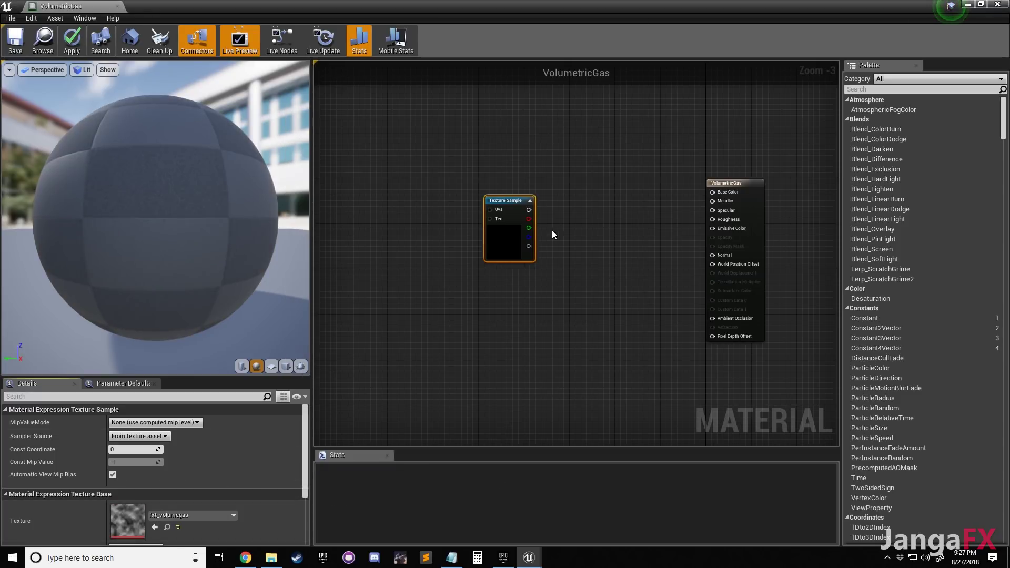
Move the Texture Sample node well away from the material's output node to leave room between them
scroll(517, 249, "up", 2)
scroll(518, 249, "up", 1)
right_click_drag(615, 192, 534, 212)
left_click_drag(439, 240, 447, 190)
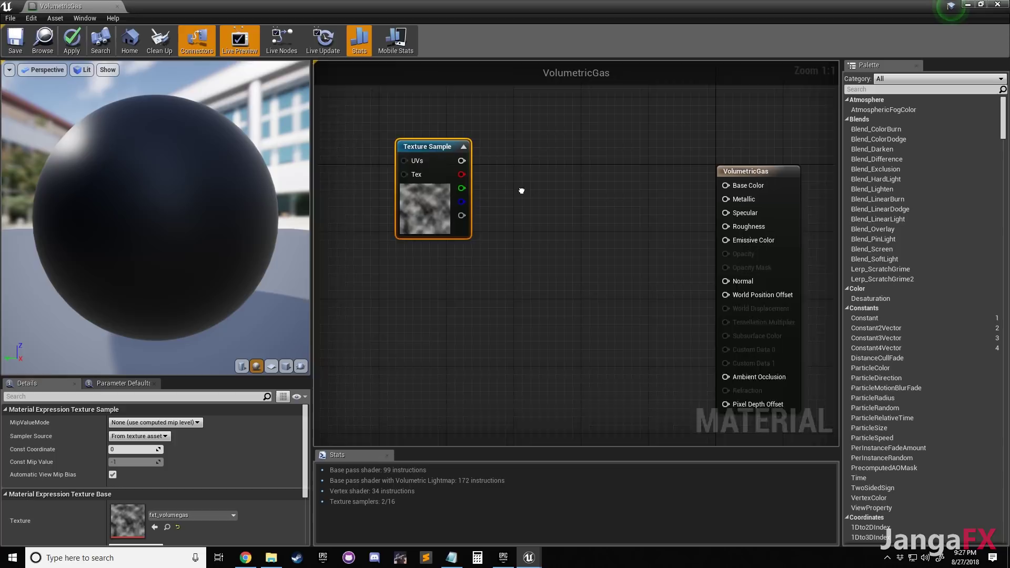
right_click_drag(522, 191, 482, 245)
left_click_drag(375, 233, 360, 243)
scroll(360, 243, "down", 2)
right_click_drag(436, 270, 574, 244)
left_click_drag(485, 226, 409, 220)
right_click_drag(476, 214, 573, 230)
left_click_drag(537, 232, 461, 234)
right_click_drag(538, 229, 516, 227)
scroll(422, 245, "down", 2)
left_click_drag(489, 229, 442, 200)
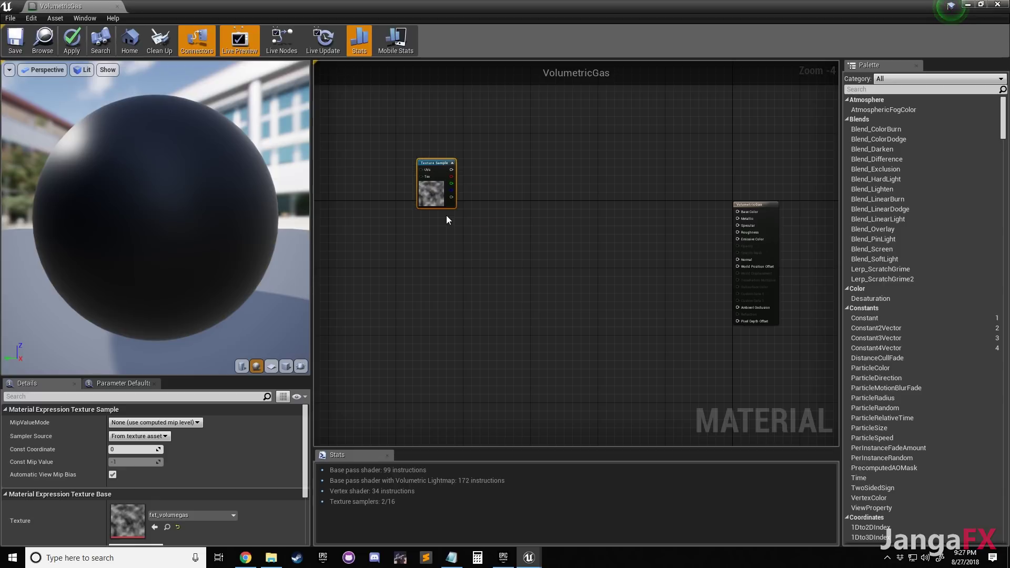
left_click(456, 219)
right_click_drag(493, 181, 511, 223)
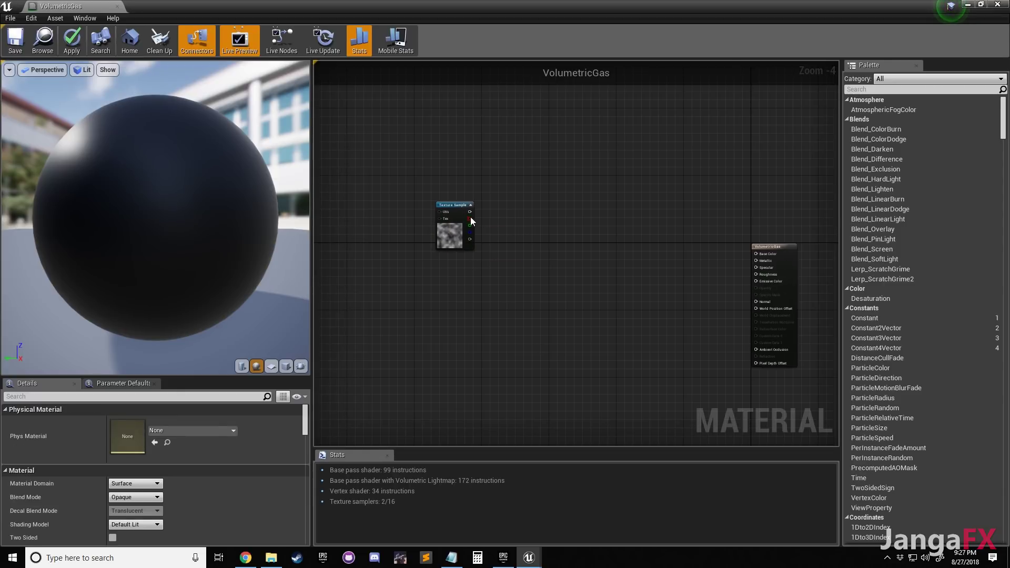
Connect the Texture Sample's RGB output to Base Color and Emissive Color, and move the node closer to the output node
left_click_drag(469, 212, 757, 254)
left_click_drag(473, 246, 537, 288)
left_click_drag(533, 253, 756, 280)
left_click(645, 231)
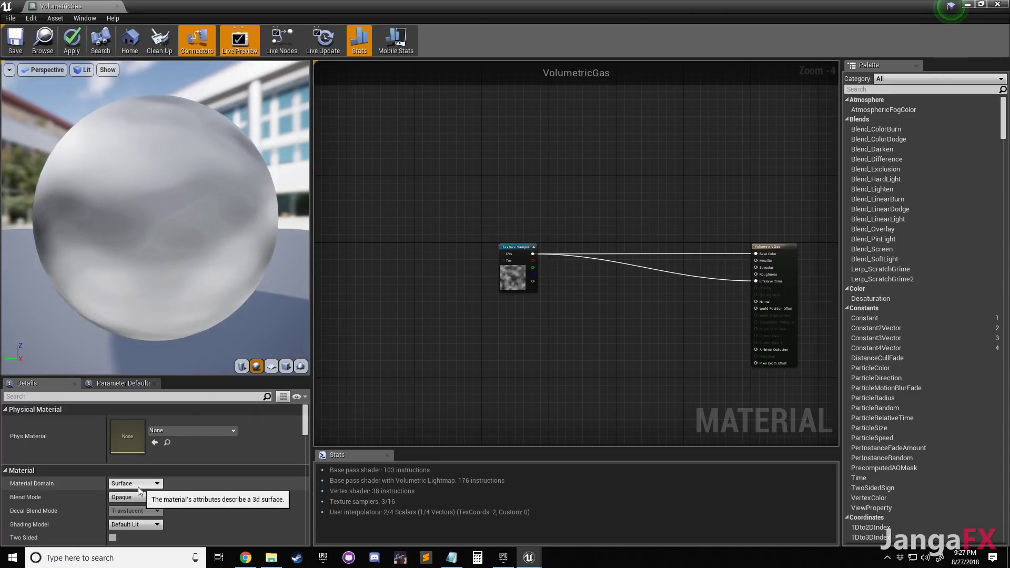
Try the Additive blend mode on the material and look through the shading model options
left_click(146, 498)
left_click(134, 528)
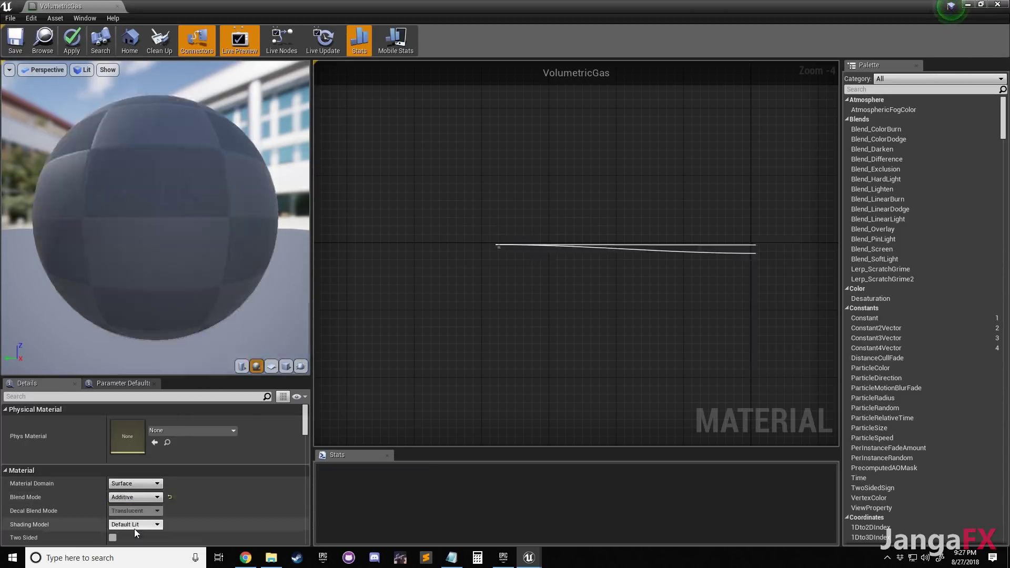
left_click(133, 525)
left_click(135, 461)
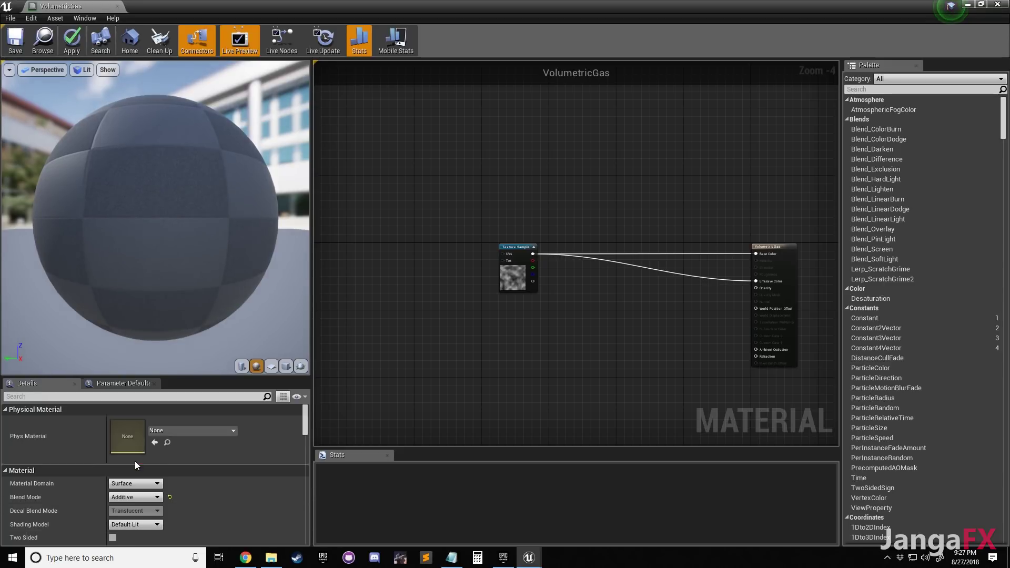
Set the material's Blend Mode to Translucent
left_click(135, 497)
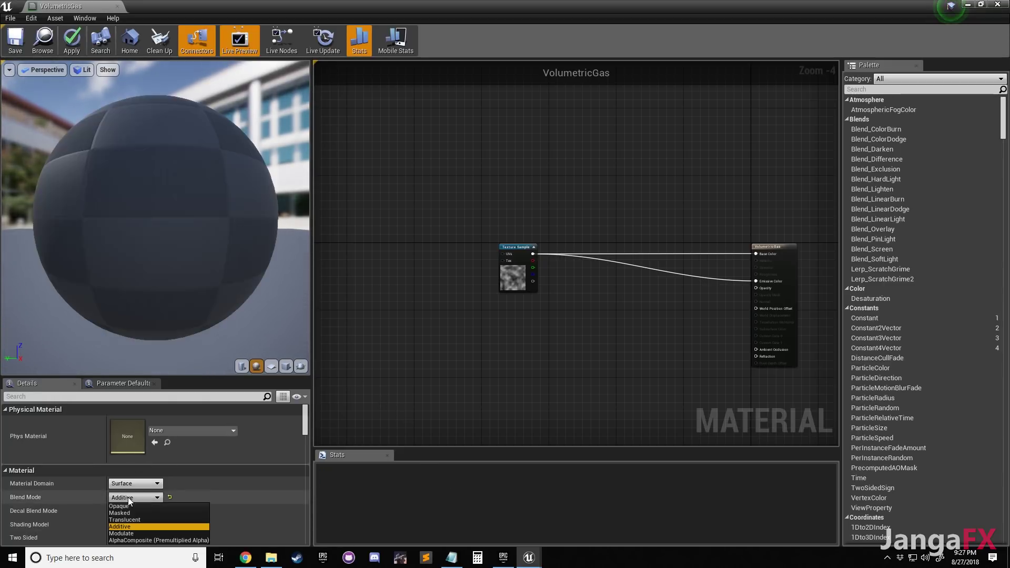
left_click(135, 520)
right_click_drag(645, 309, 581, 309)
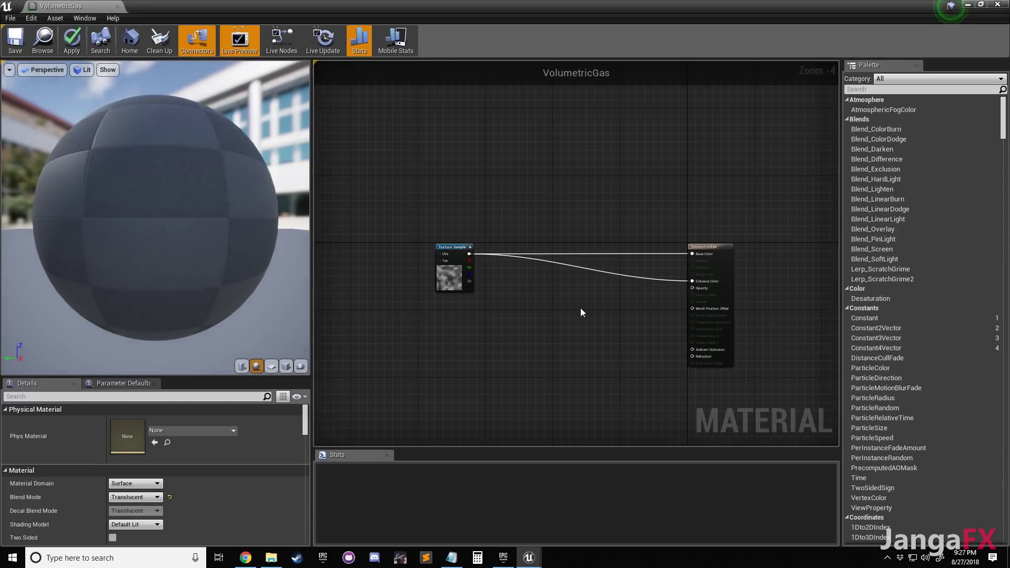
Duplicate the fxt_volumegas Texture Sample node and place the copy just below the original
right_click_drag(316, 218, 458, 209)
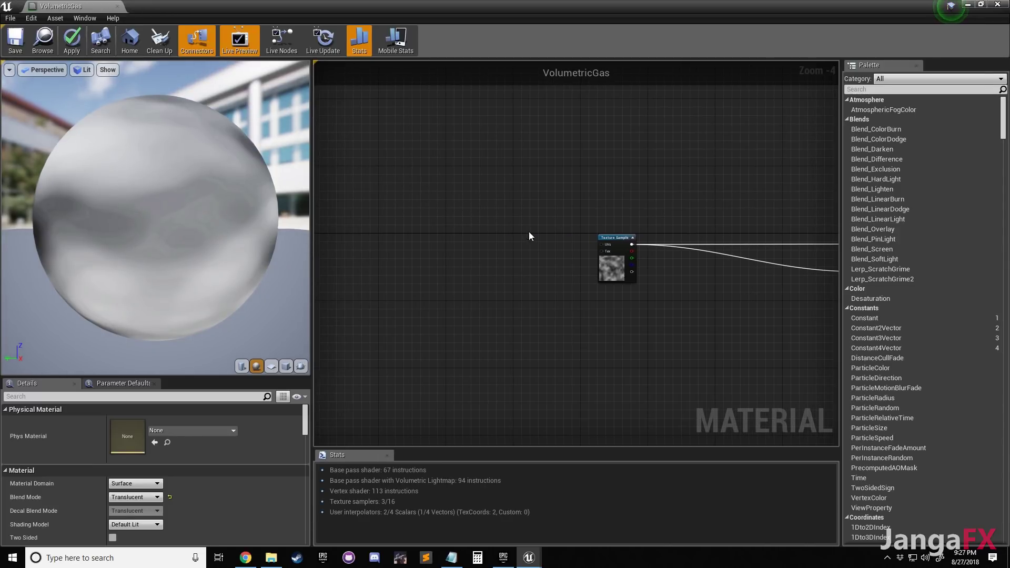
right_click_drag(586, 203, 552, 204)
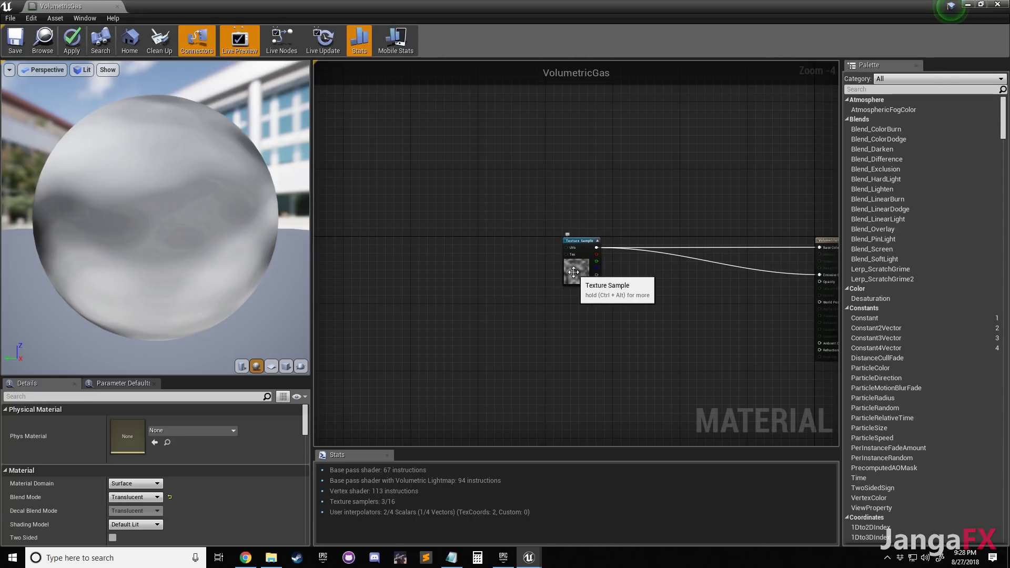
left_click_drag(571, 271, 544, 229)
right_click_drag(551, 257, 588, 258)
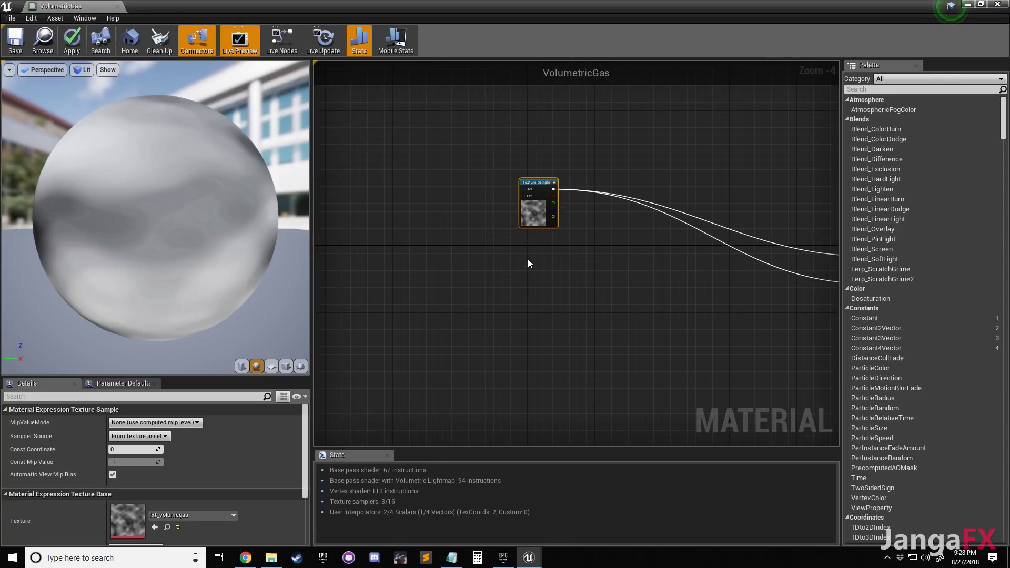
key("ctrl+v")
left_click_drag(555, 277, 541, 249)
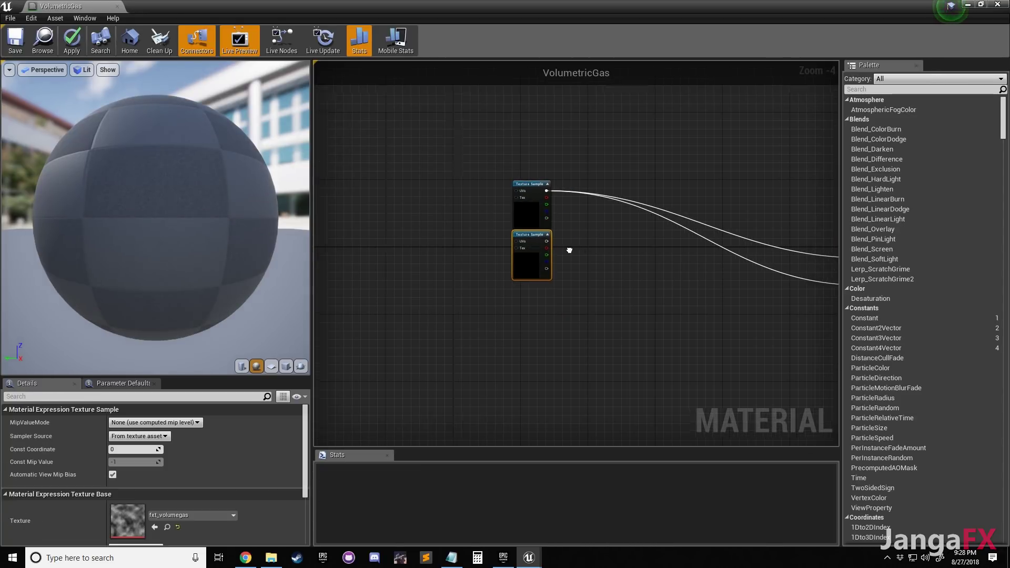
right_click_drag(541, 248, 512, 255)
left_click_drag(500, 264, 496, 272)
Add two Multiply nodes, feeding the first into the second's A input and the lower Texture Sample into its B input
left_click(553, 241)
left_click(592, 215)
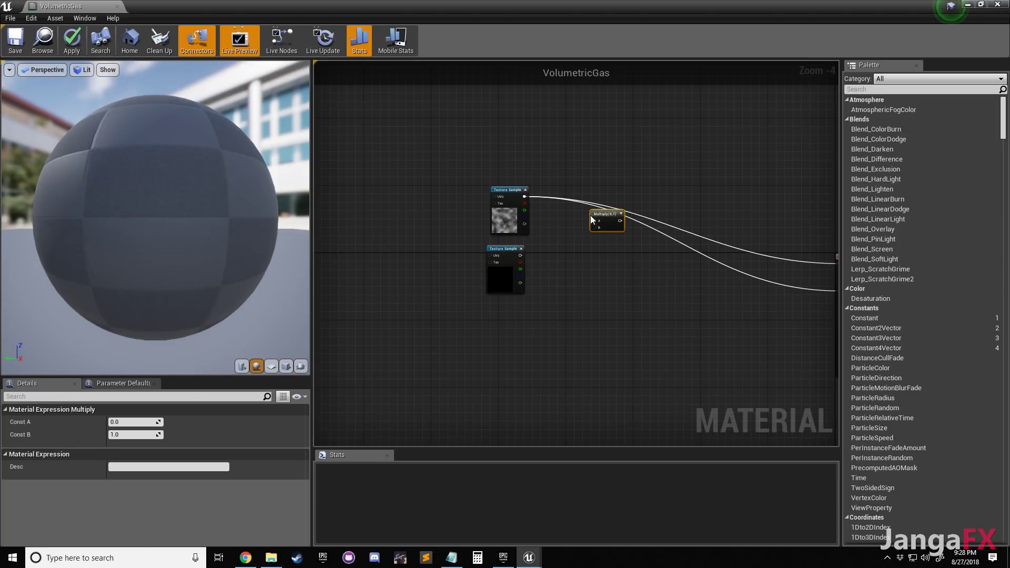
left_click(649, 240)
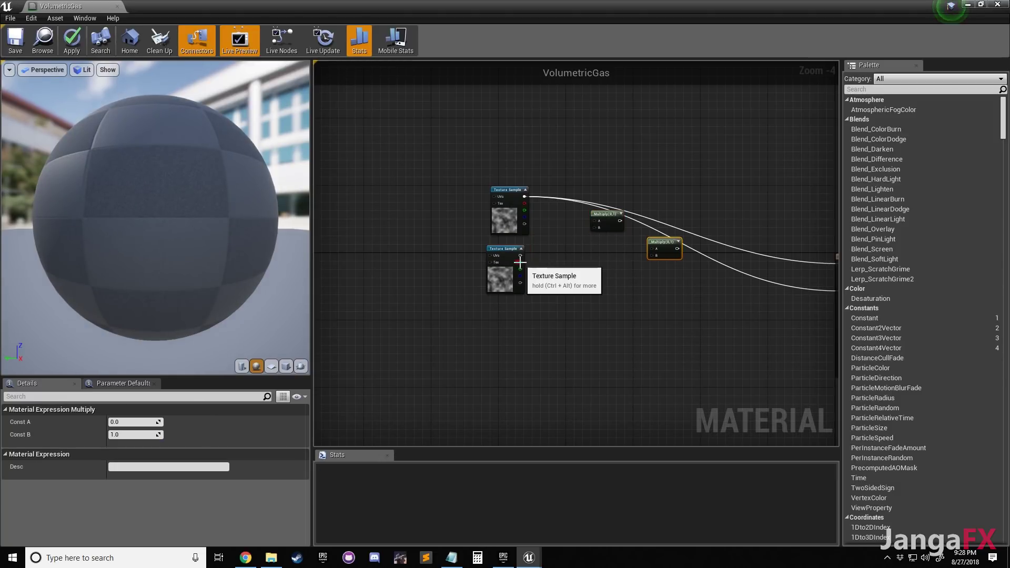
left_click_drag(521, 256, 620, 221)
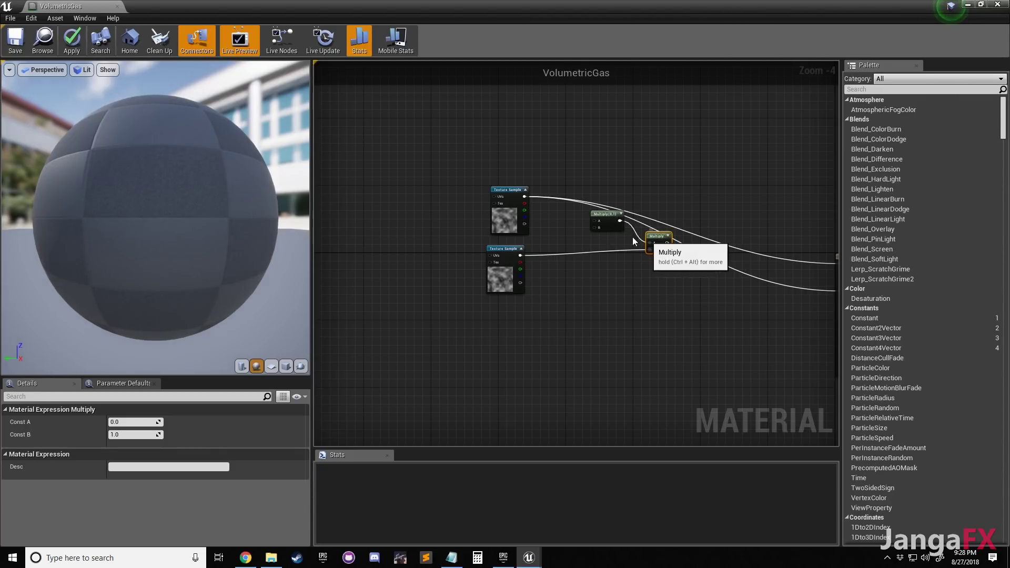
Connect the upper Texture Sample to input A and the lower one to input B of the first Multiply node
left_click(557, 222)
scroll(557, 222, "up", 4)
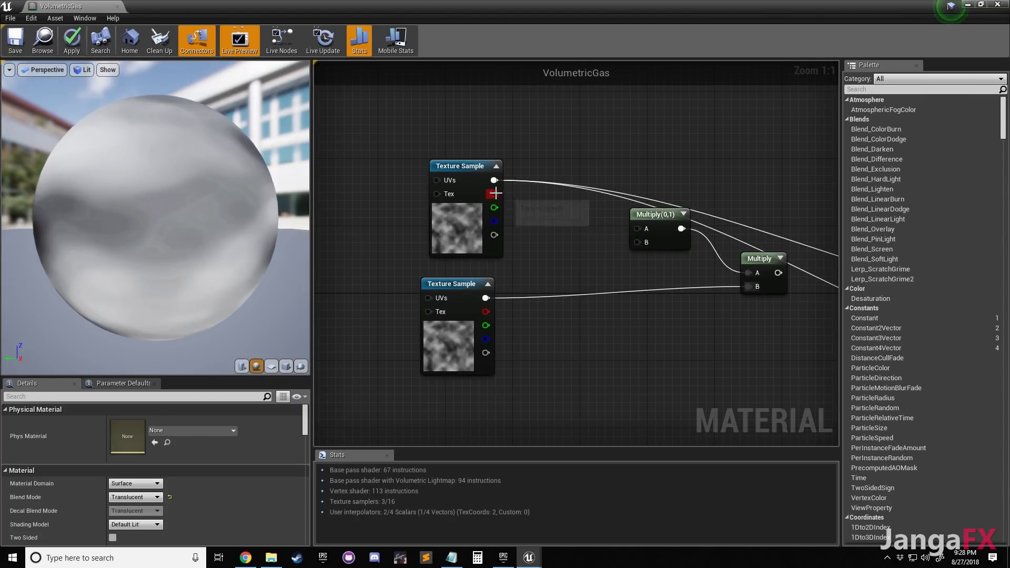
left_click_drag(494, 180, 638, 229)
left_click_drag(485, 298, 642, 243)
Break the link into the second Multiply node's B input and set its Const B to 2
right_click(748, 287)
left_click(726, 283)
right_click(747, 287)
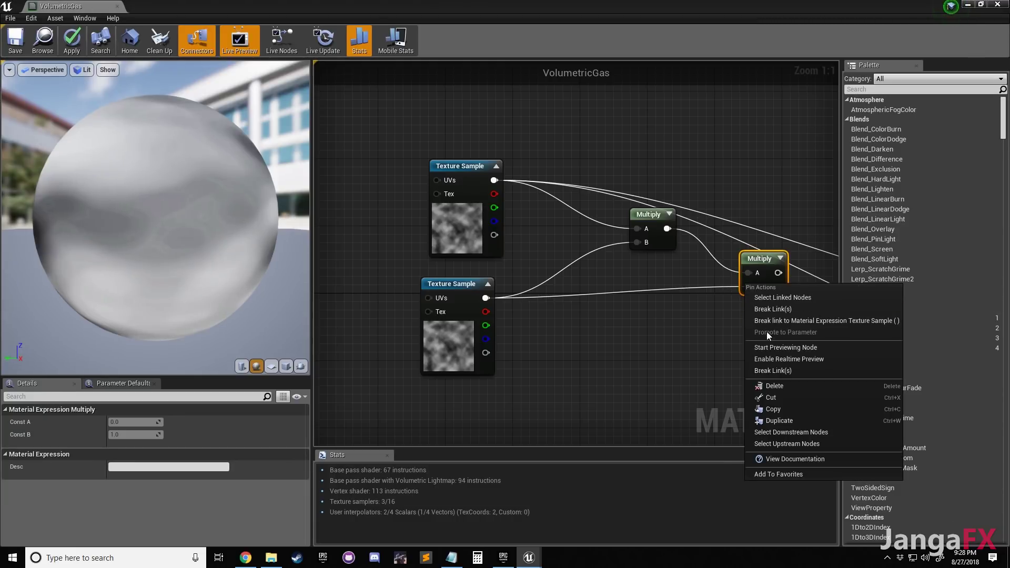
left_click(778, 307)
left_click(128, 436)
type("2")
key("Return")
Expand the preview thumbnail of the second Multiply node
left_click(590, 271)
right_click_drag(698, 260, 607, 262)
left_click(701, 261)
Connect the second Multiply node's output to the material's Base Color and Emissive Color in place of the Texture Sample
scroll(702, 259, "down", 1)
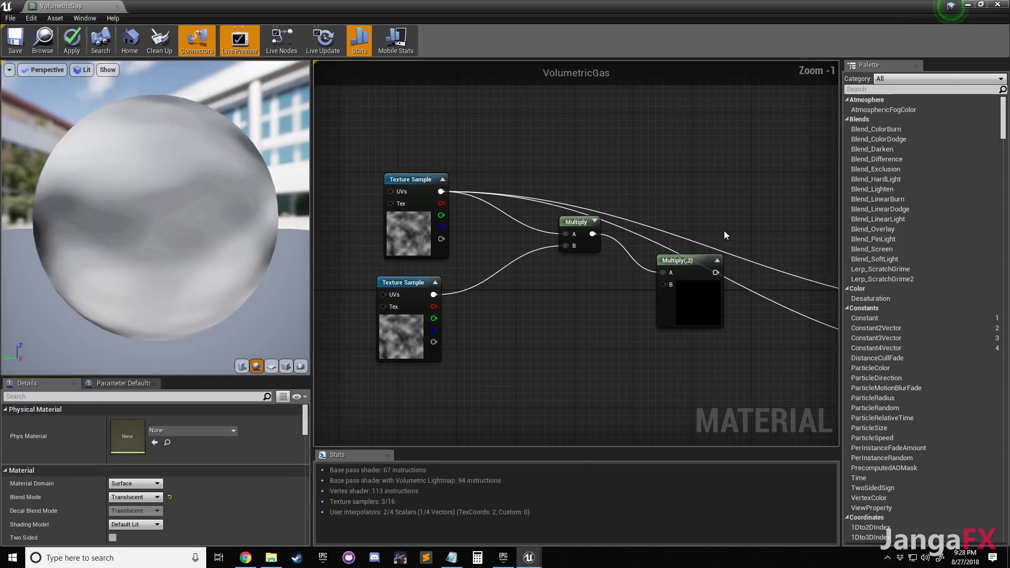
right_click_drag(725, 235, 586, 216)
scroll(585, 257, "down", 3)
left_click_drag(587, 255, 753, 275)
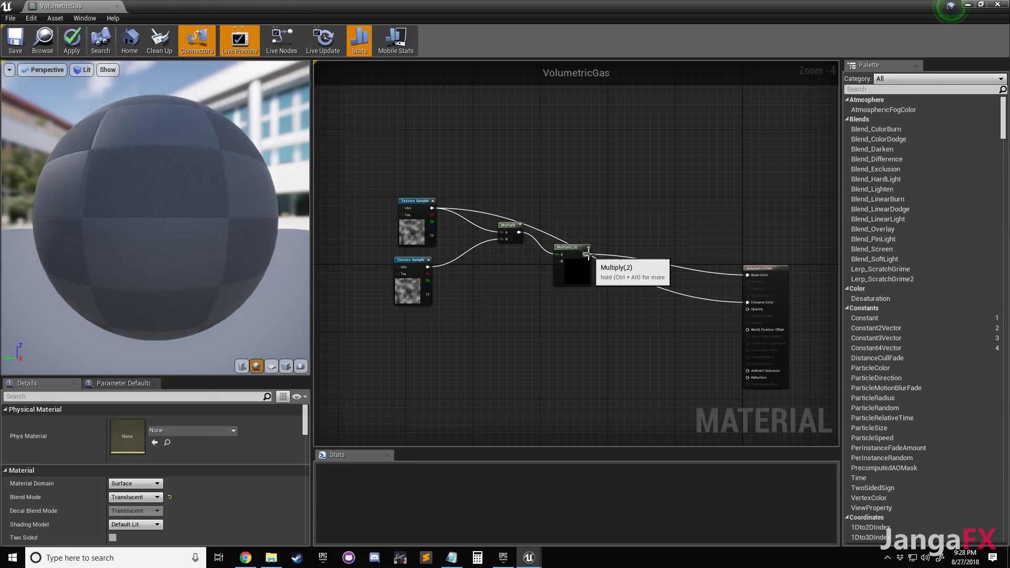
Enable Live Nodes and Live Update so the node previews refresh in real time
scroll(644, 274, "up", 4)
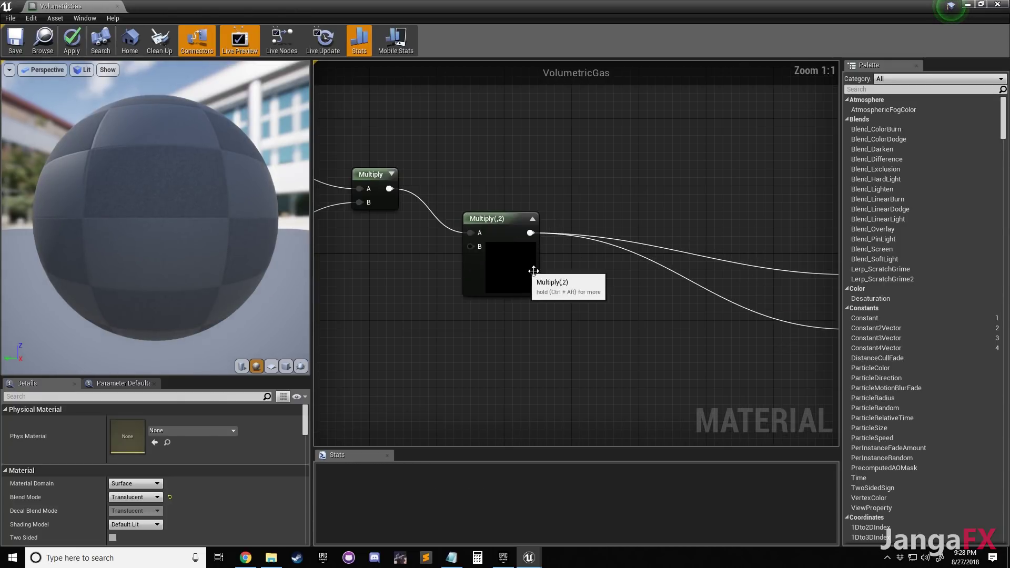
right_click_drag(531, 266, 587, 262)
left_click(282, 40)
left_click(321, 39)
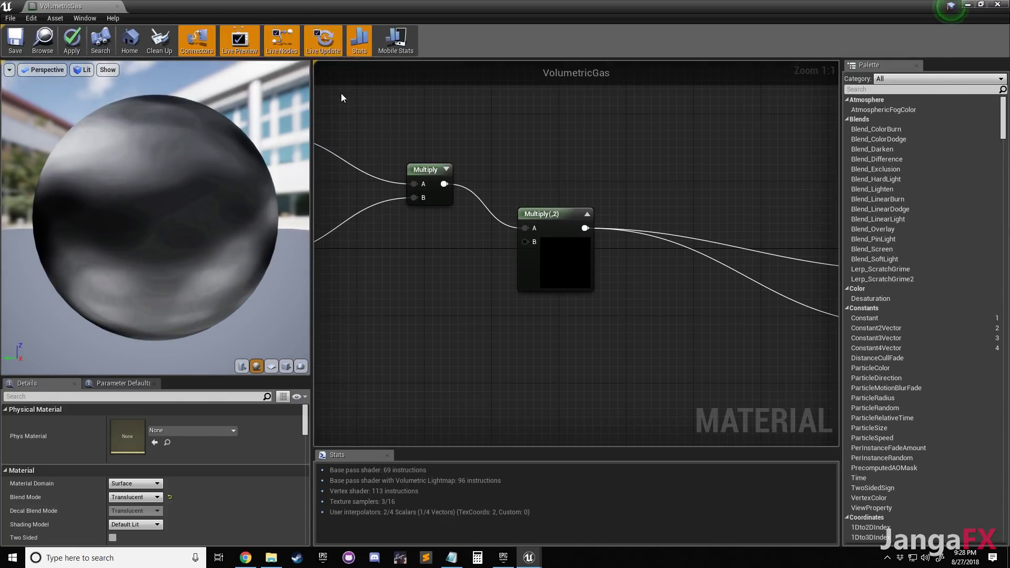
Expand the preview thumbnail of the first Multiply node
left_click(9, 70)
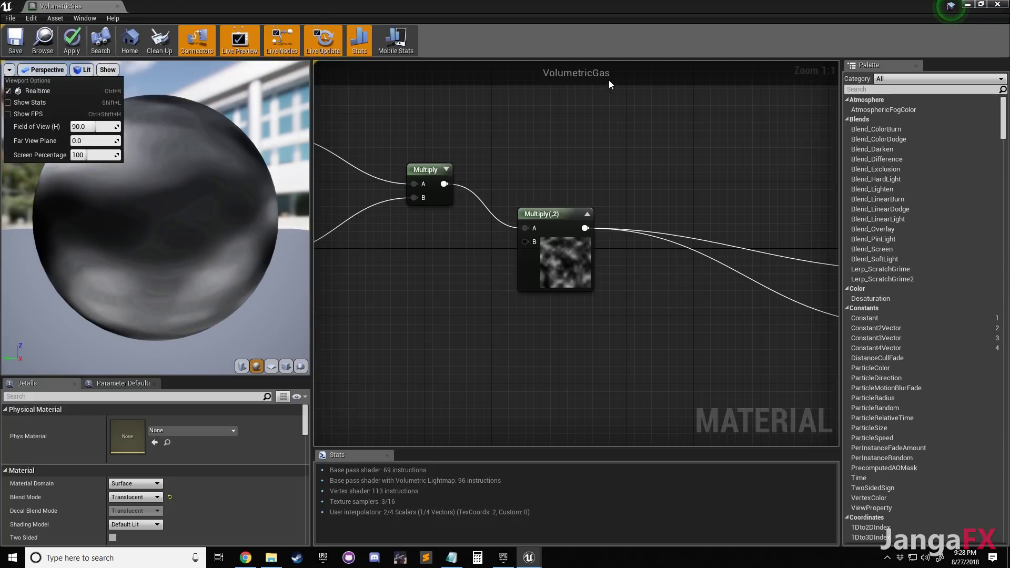
left_click(542, 143)
right_click_drag(546, 161, 606, 159)
left_click(507, 167)
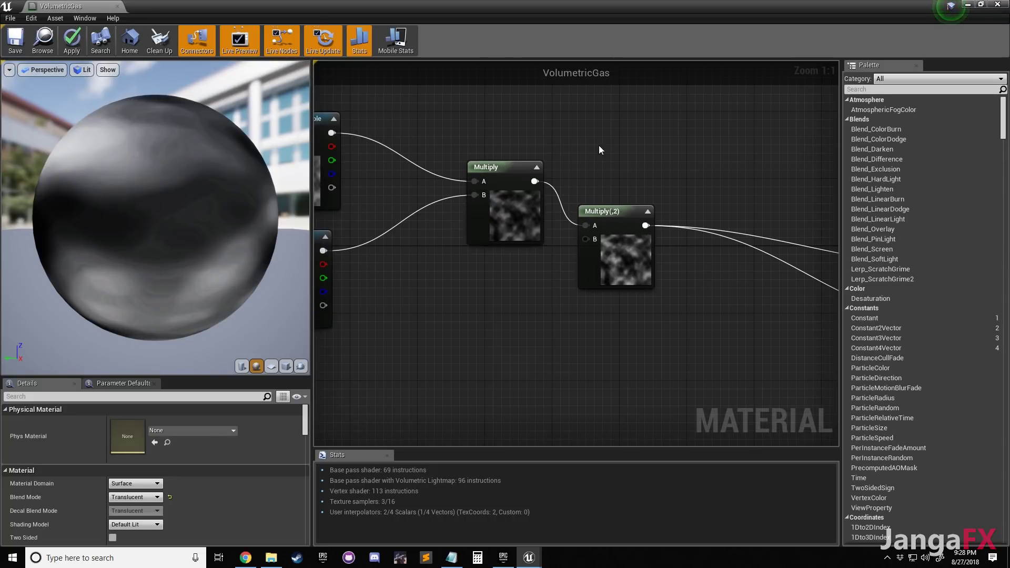
Add a single Texture Coordinate node in the empty graph area ahead of the Texture Samples, deleting the surplus nodes
right_click_drag(656, 183, 608, 153)
right_click_drag(551, 283, 763, 282)
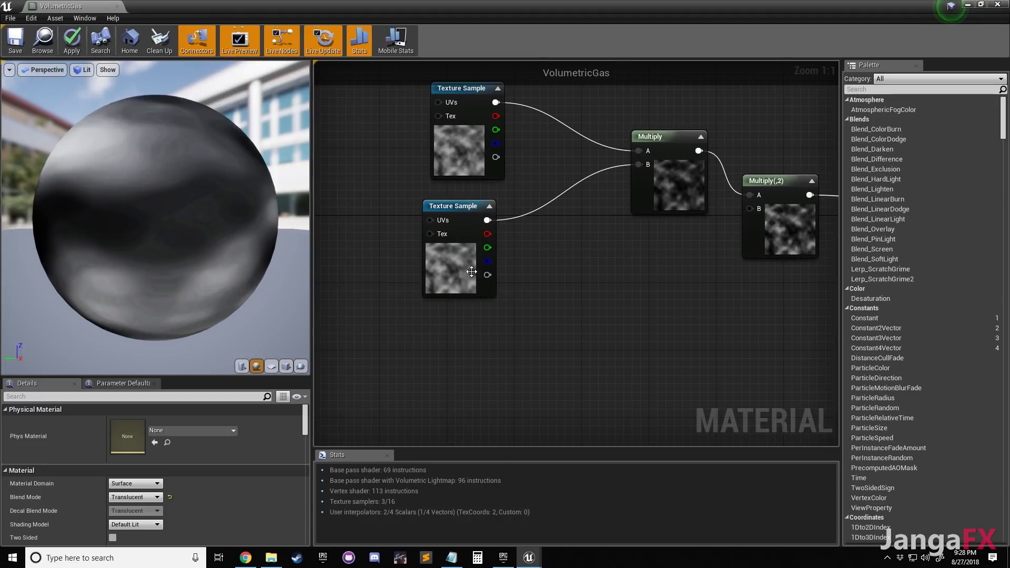
left_click(454, 271)
right_click_drag(454, 270, 557, 252)
left_click(489, 221)
scroll(489, 221, "down", 5)
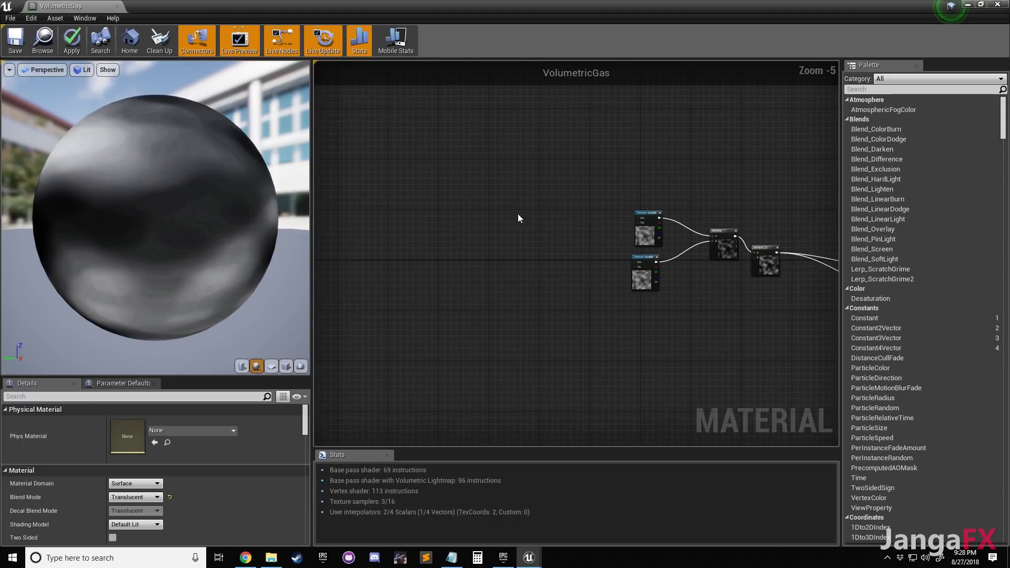
right_click_drag(491, 232, 534, 222)
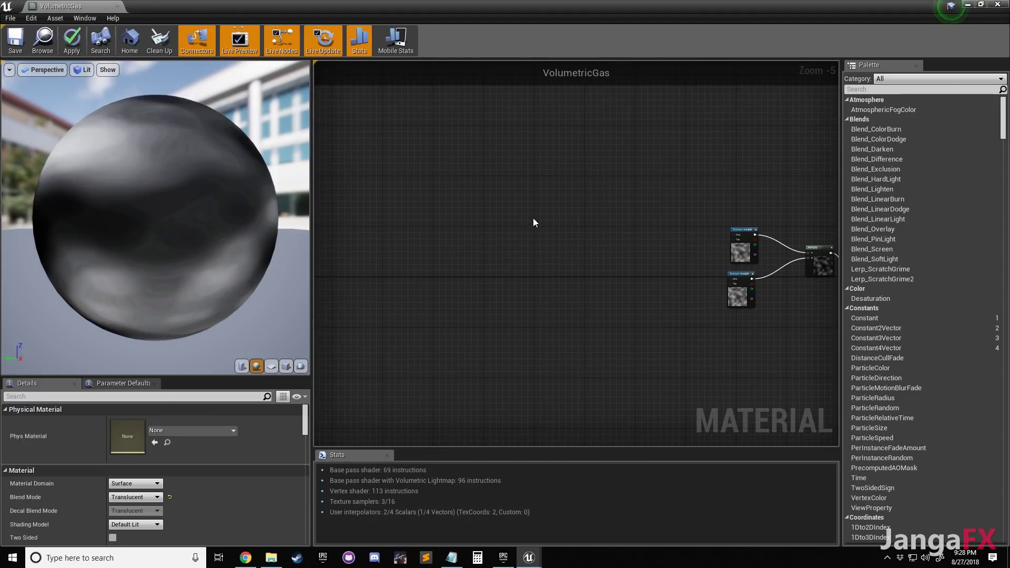
left_click(404, 185)
left_click(410, 222)
left_click_drag(390, 169, 513, 322)
scroll(549, 291, "up", 4)
left_click(548, 300)
left_click(482, 374)
key("Delete")
scroll(554, 297, "down", 3)
right_click_drag(586, 295, 502, 311)
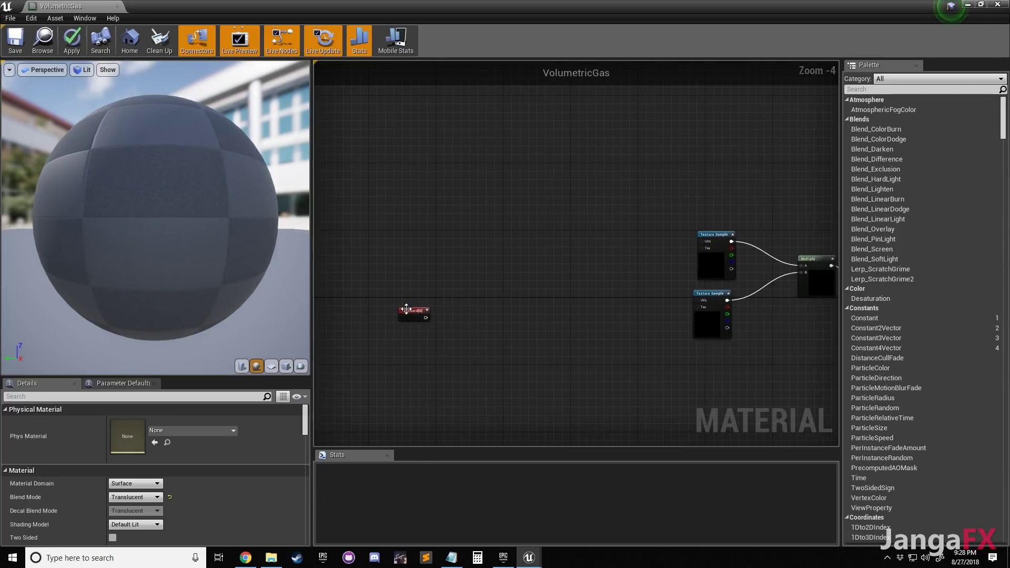
Reposition the TexCoord node roughly level with the upper Texture Sample, leaving room between them for more nodes
left_click_drag(406, 307, 445, 222)
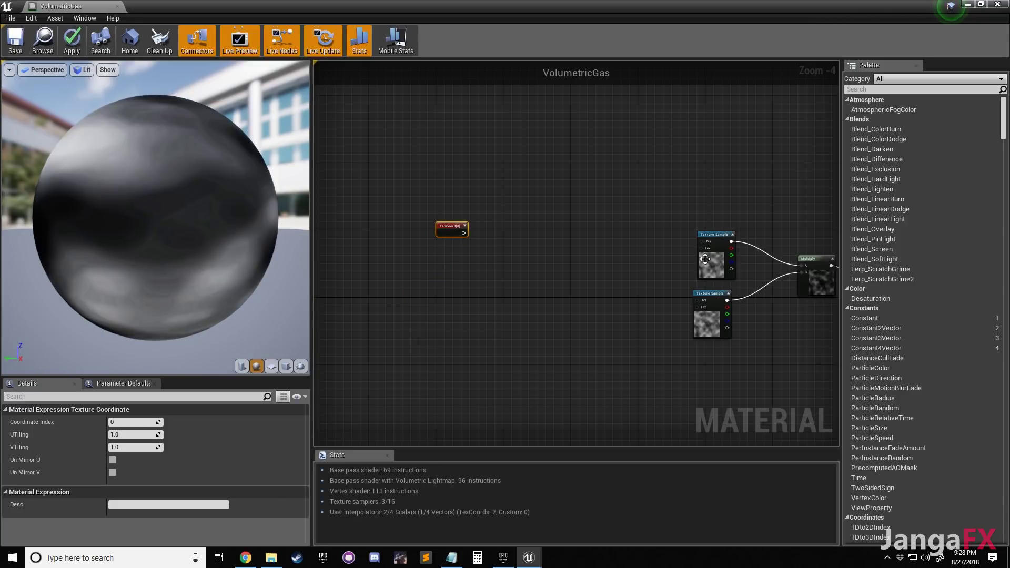
left_click_drag(440, 218, 428, 216)
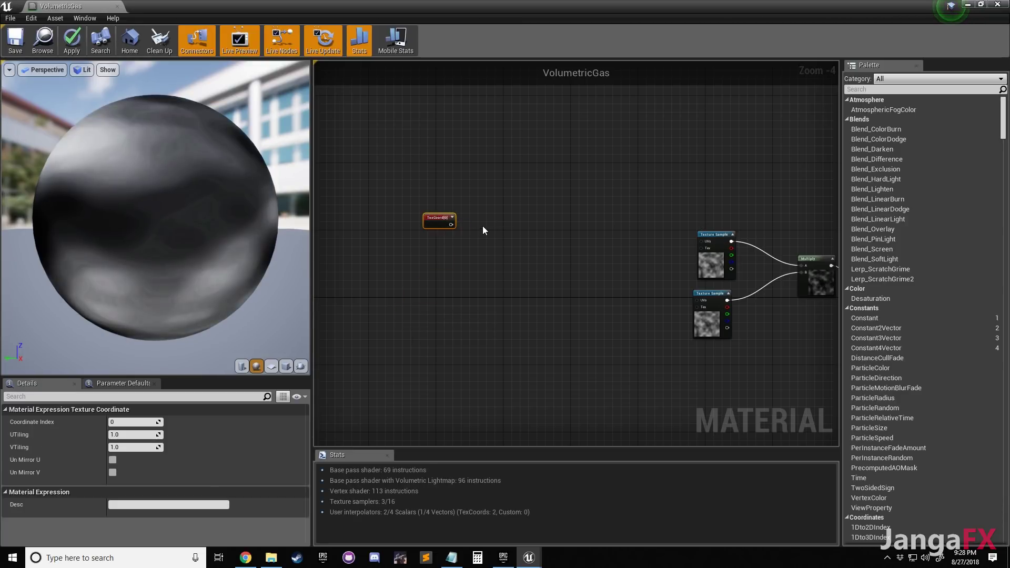
scroll(480, 226, "up", 3)
scroll(480, 226, "down", 2)
left_click_drag(434, 220, 497, 234)
right_click_drag(544, 240, 461, 229)
Add a Multiply node beside the TexCoord node and connect TexCoord to its A input
left_click(461, 227)
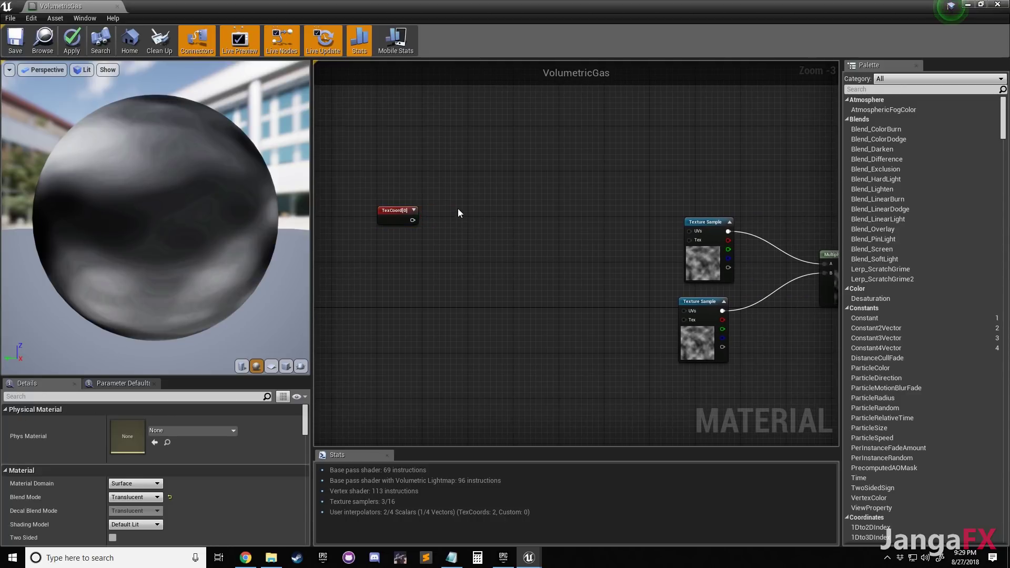
left_click(458, 213)
left_click_drag(413, 220, 478, 216)
Add a scalar parameter named Noise1_Tile below the TexCoord node and connect it to the new Multiply's B input
key("s")
left_click(388, 253)
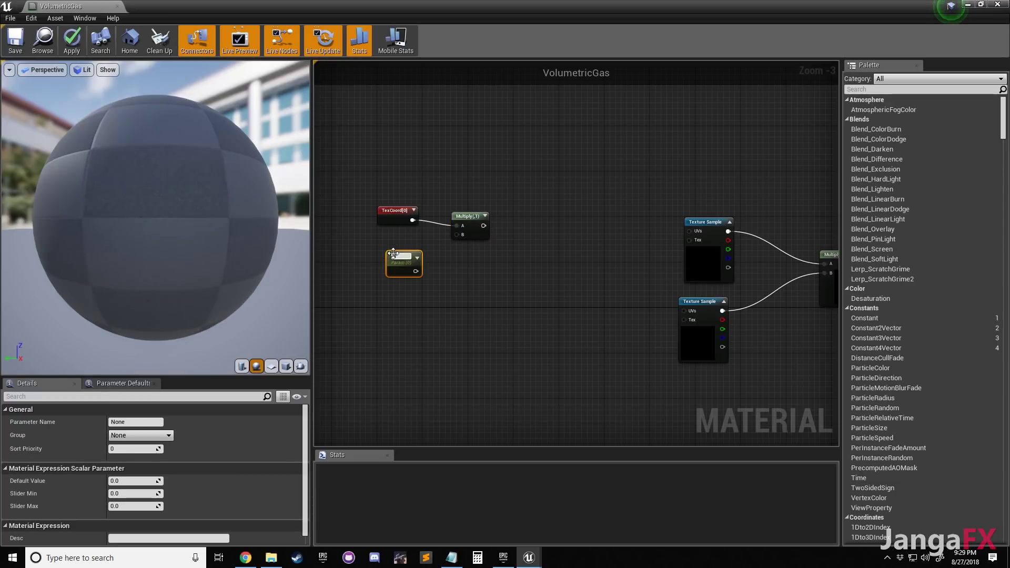
type("sssss")
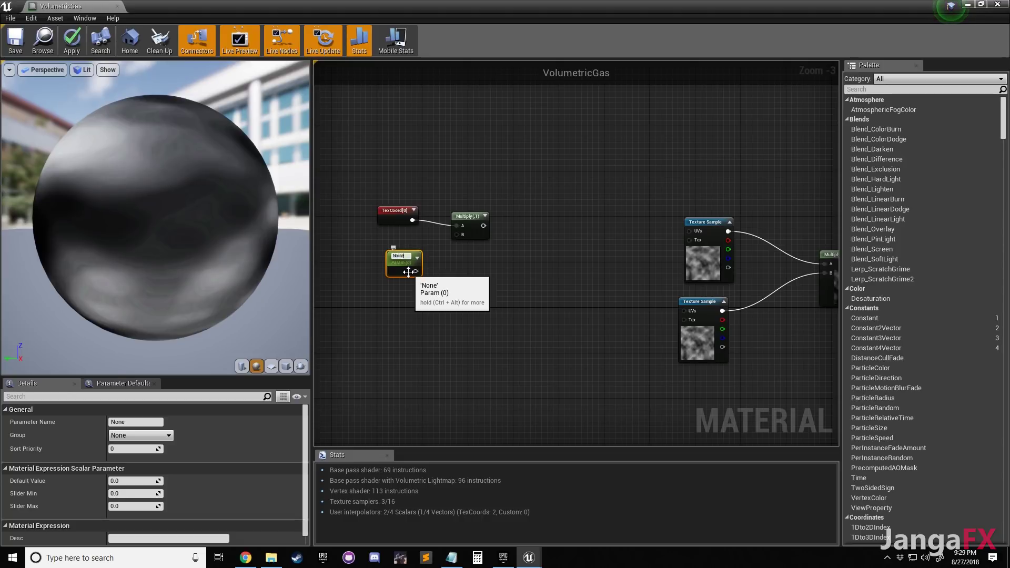
type("1_Tile")
key("Return")
left_click_drag(408, 272, 457, 234)
left_click(395, 216)
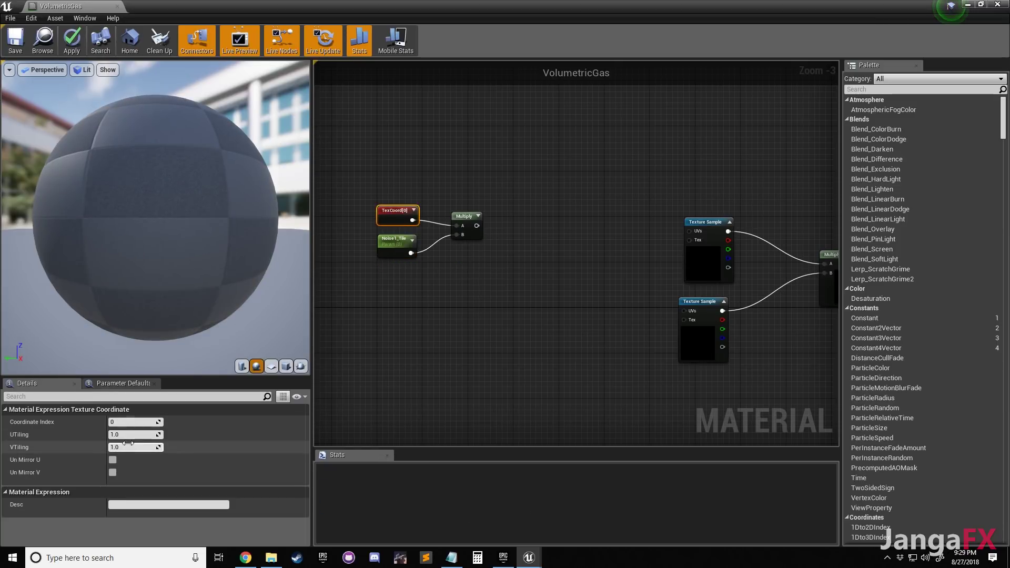
left_click(482, 257)
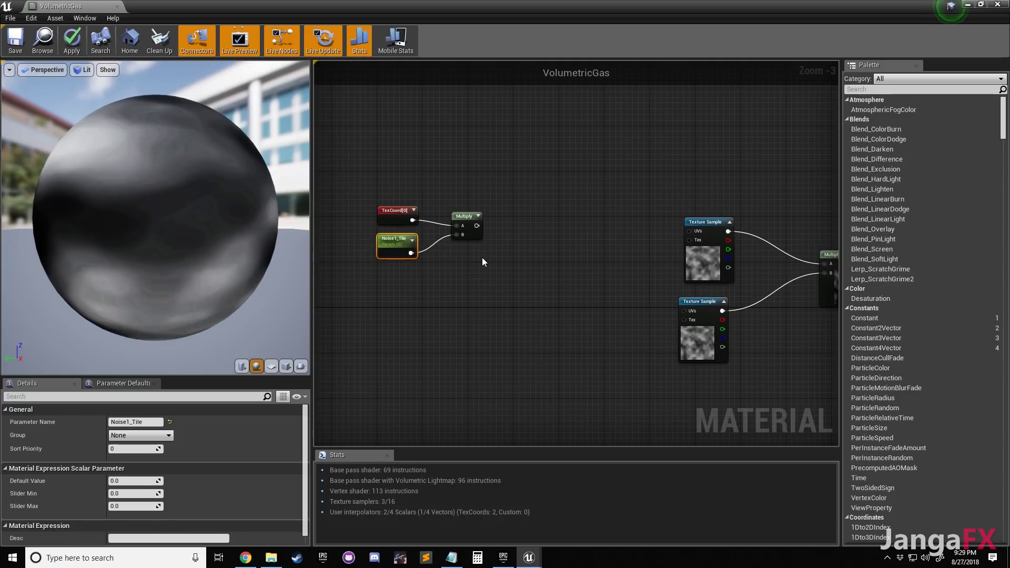
Align the TexCoord, Noise1_Tile and Multiply nodes and move the group farther away from the Texture Samples
right_click_drag(514, 198, 504, 252)
left_click(460, 229)
left_click(509, 227)
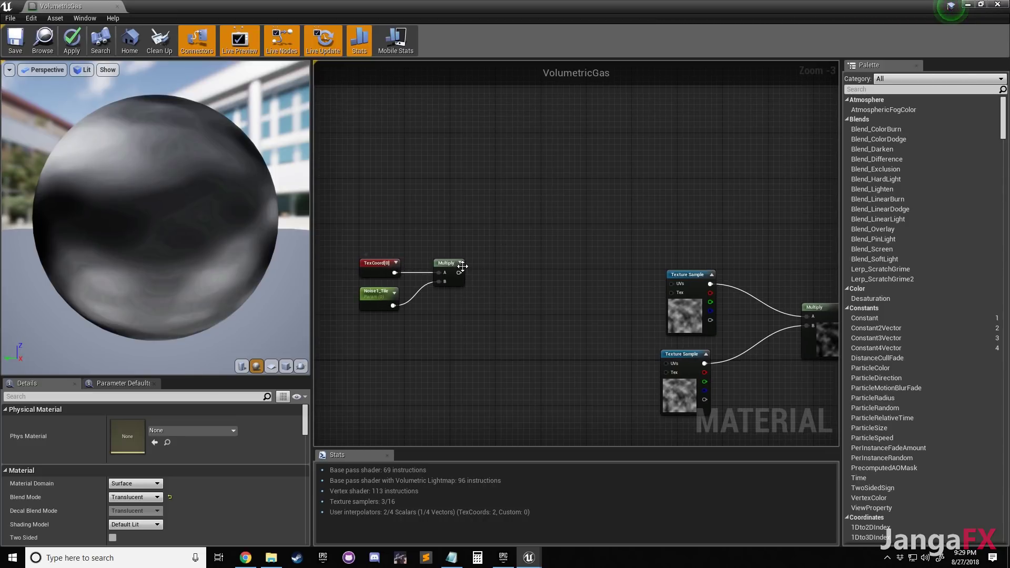
right_click_drag(480, 270, 523, 278)
scroll(455, 305, "down", 2)
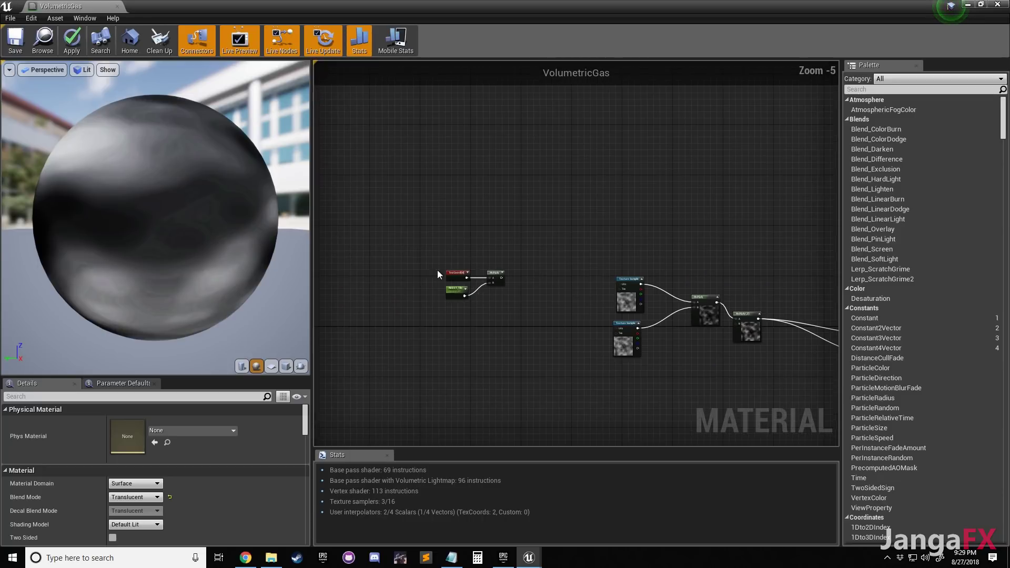
left_click_drag(437, 267, 533, 305)
left_click_drag(499, 274, 460, 274)
scroll(460, 274, "up", 4)
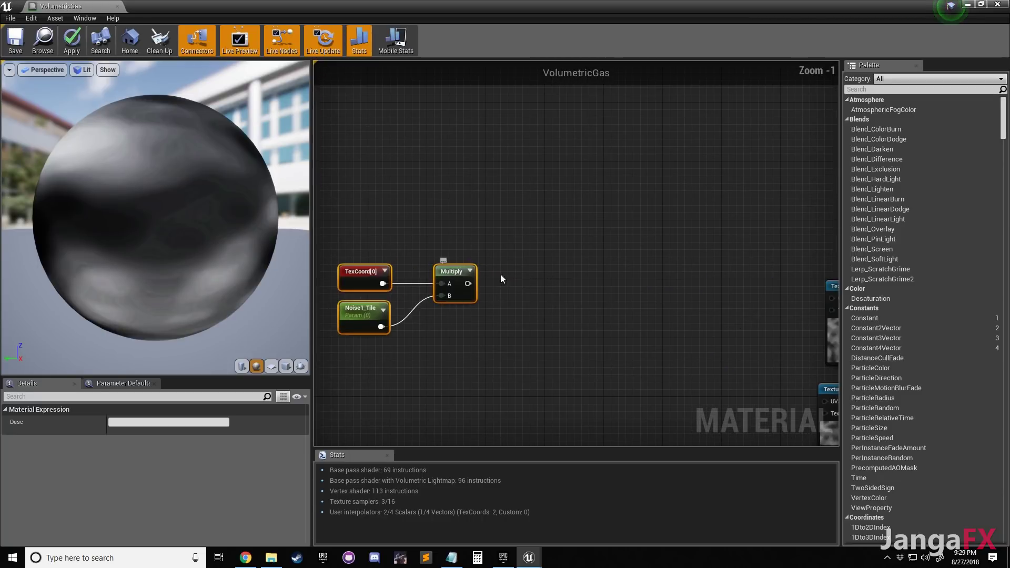
right_click_drag(500, 273, 532, 256)
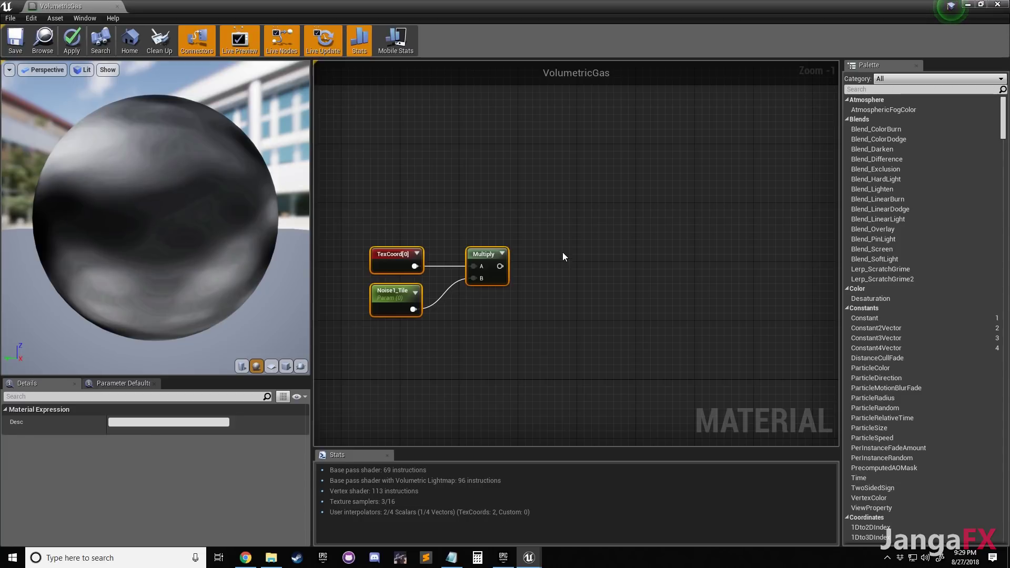
Add a ComponentMask node fed by the tiling Multiply's output and limit it to the R channel
left_click(555, 239)
right_click_drag(554, 239, 501, 228)
right_click(502, 228)
left_click(507, 243)
right_click(458, 270)
left_click_drag(440, 281, 501, 216)
type("comp")
key("Return")
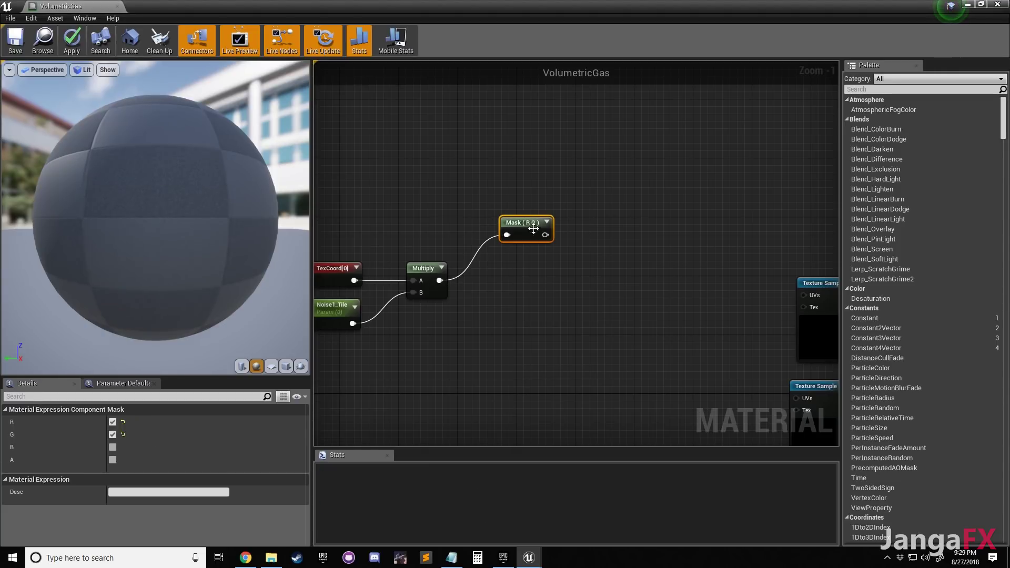
left_click(113, 434)
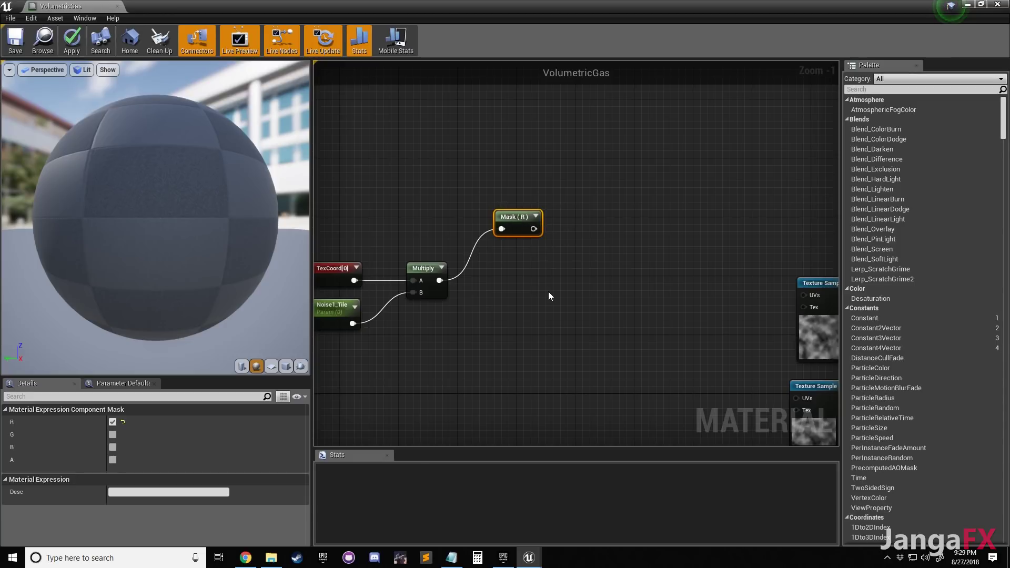
Duplicate the R mask below the original, set the copy to G only, and feed it from the tiling Multiply
right_click_drag(545, 276, 556, 254)
left_click_drag(529, 207, 530, 242)
key("ctrl+w")
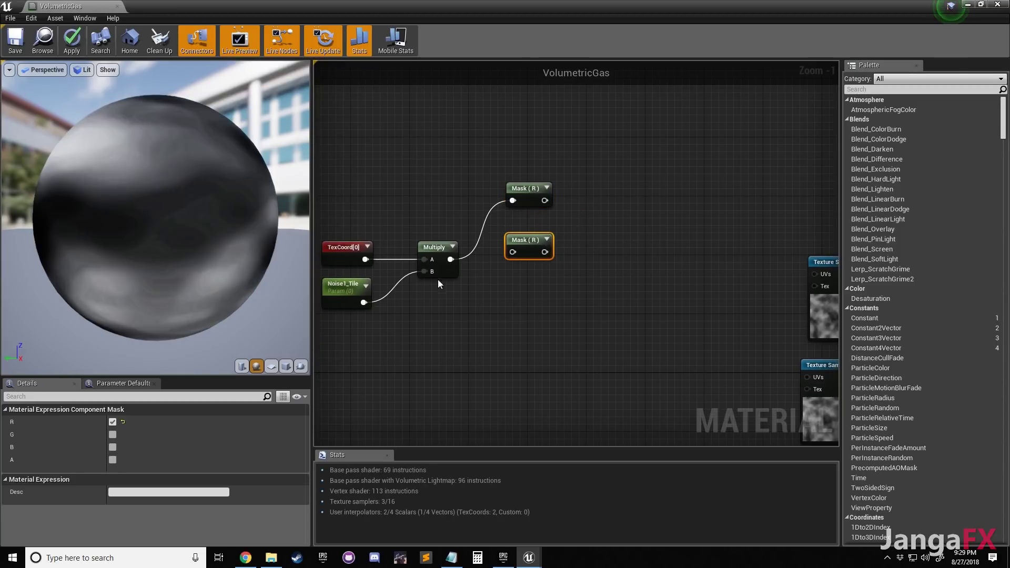
left_click(112, 435)
left_click(112, 422)
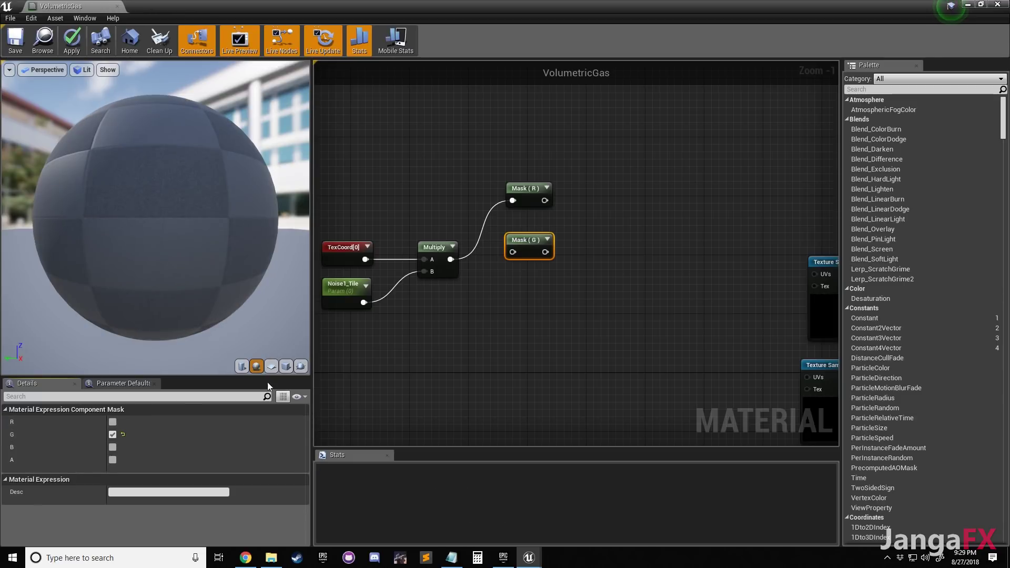
left_click_drag(450, 260, 532, 248)
Place two Add nodes in the graph, one beside the R mask and one beside the G mask
right_click_drag(624, 232, 585, 226)
left_click(566, 160)
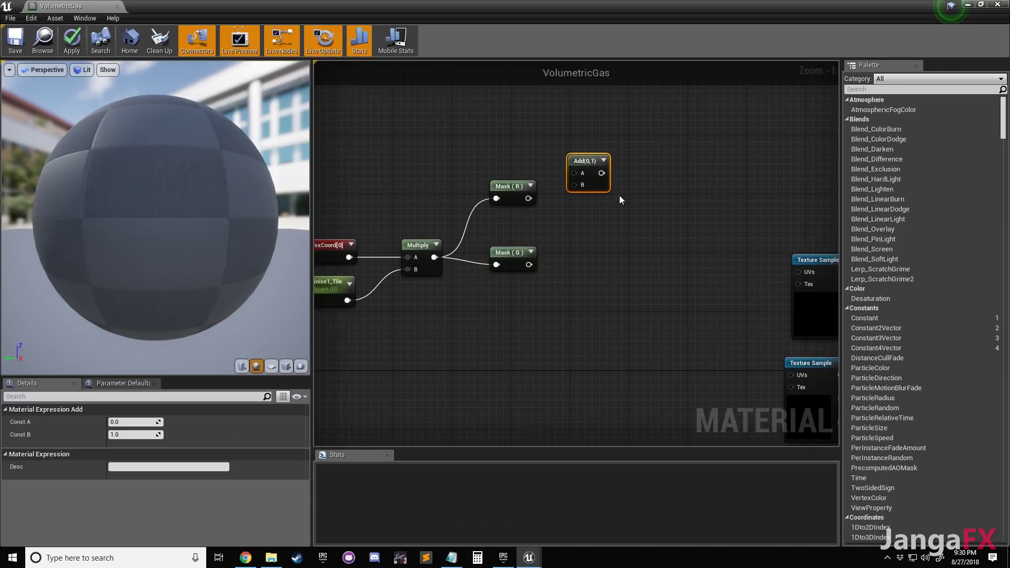
left_click(572, 256)
right_click_drag(398, 172, 473, 204)
right_click_drag(515, 176, 475, 217)
left_click(484, 213)
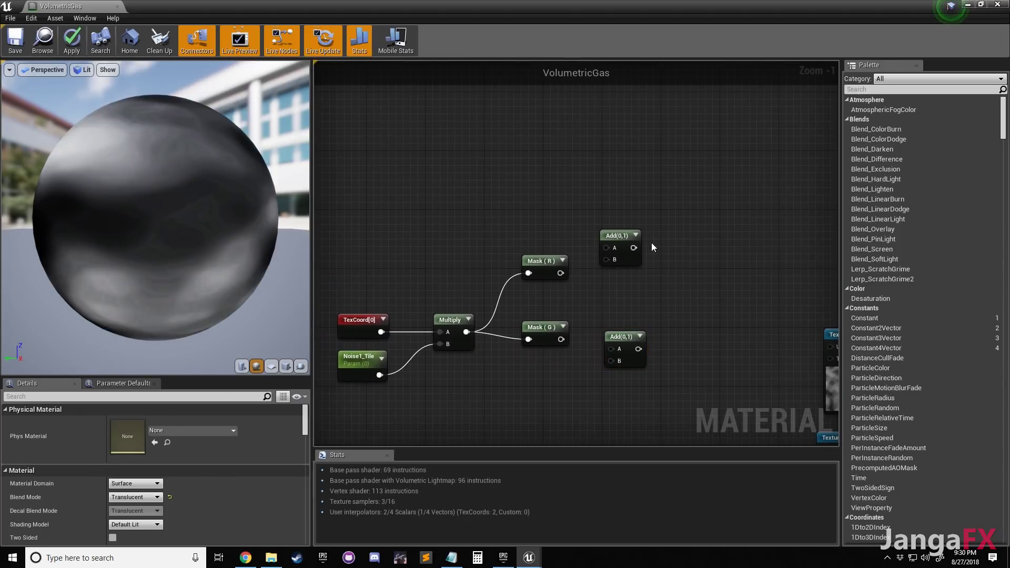
right_click_drag(649, 260, 599, 259)
left_click(630, 279)
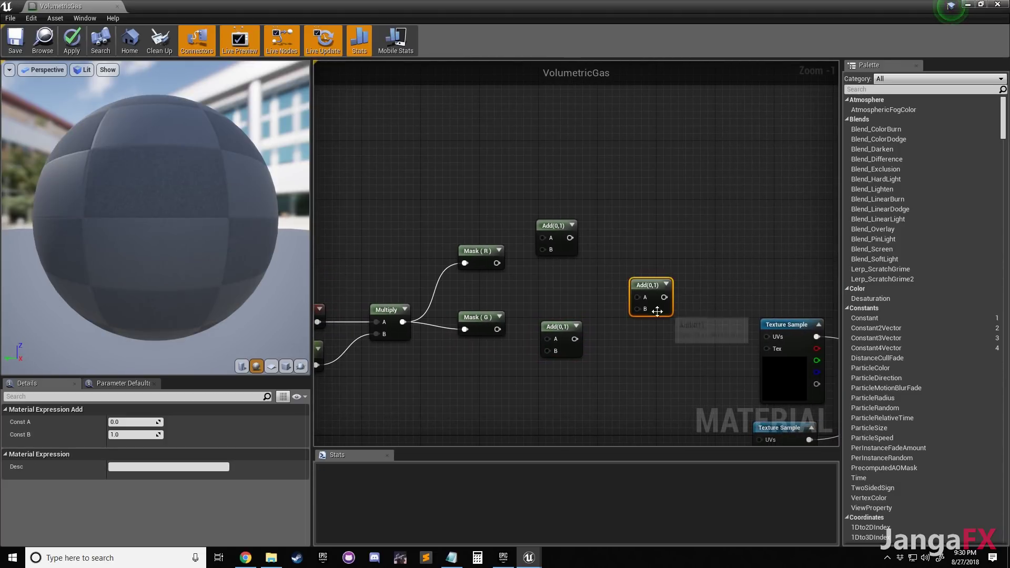
left_click(648, 276)
left_click(649, 283)
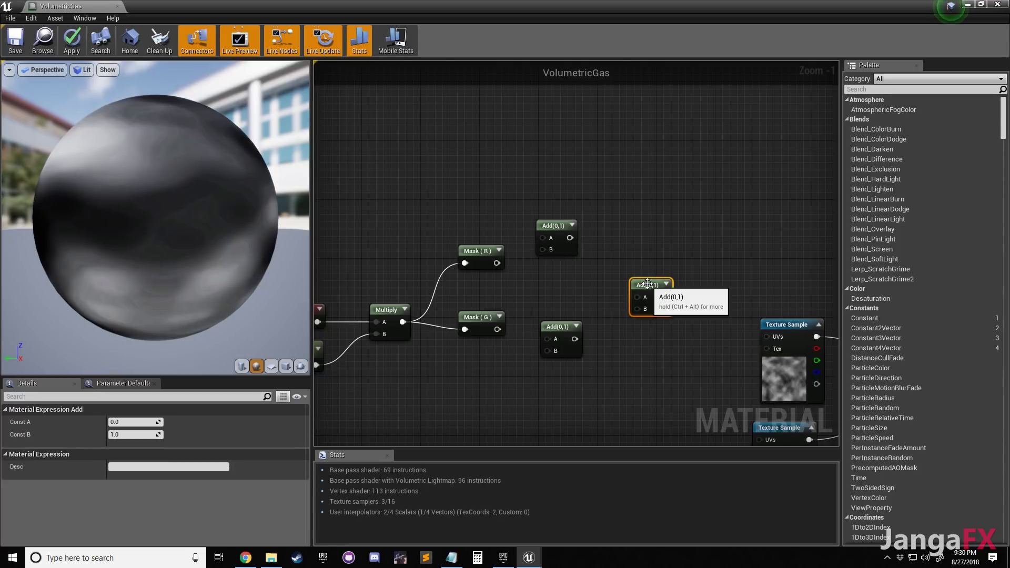
key("Delete")
Add an Append node combining both Add outputs and connect its output to the upper Texture Sample's UVs
right_click(647, 265)
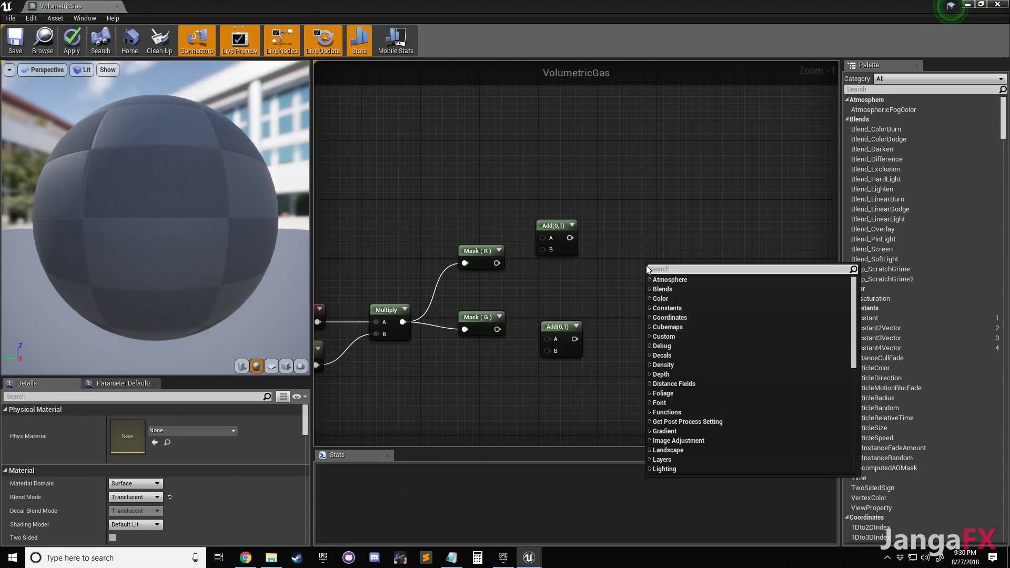
type("append")
key("Return")
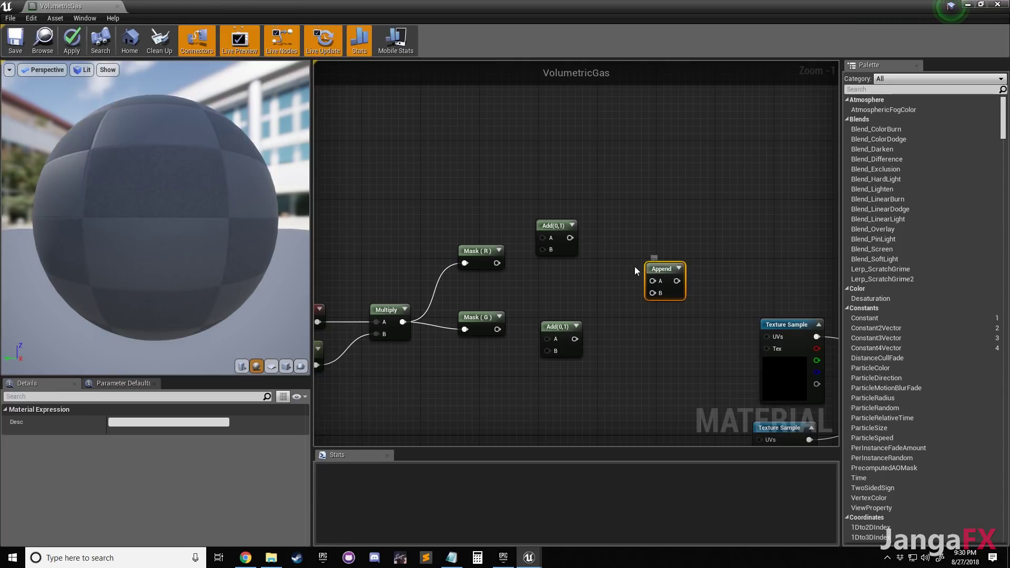
left_click_drag(570, 238, 658, 282)
left_click_drag(573, 340, 653, 293)
right_click_drag(688, 292, 580, 239)
left_click_drag(606, 251, 659, 284)
Add a scalar parameter named Noise1_pan_X above the R mask
right_click_drag(595, 191, 640, 183)
left_click(561, 153)
mouse_move(561, 156)
right_mouse_down()
mouse_move(641, 153)
mouse_move(560, 166)
right_mouse_up()
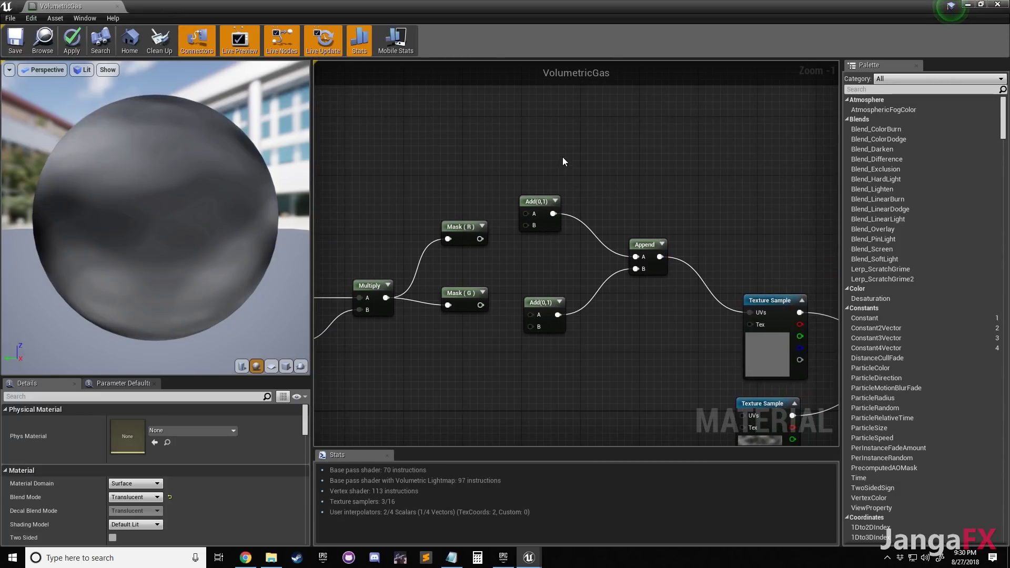
right_click_drag(485, 198, 528, 216)
right_click_drag(452, 160, 499, 175)
left_click(539, 205)
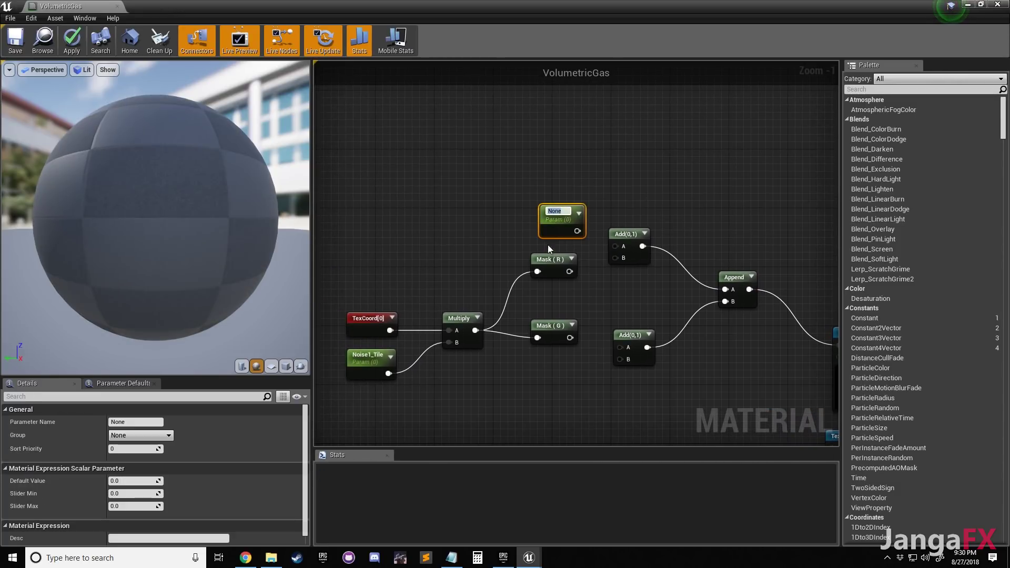
type("Noise1_")
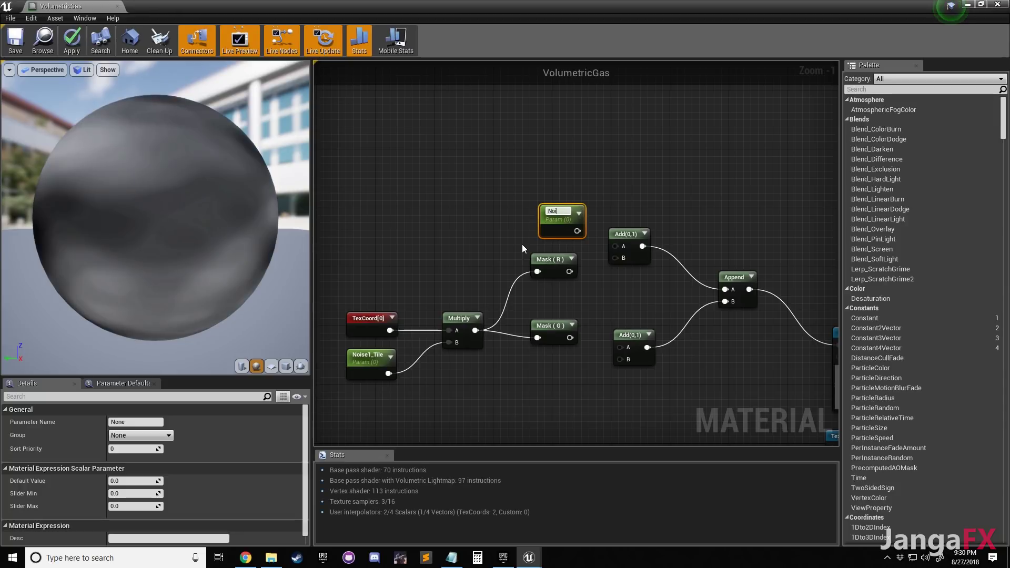
key("BackSpace")
key("BackSpace")
key("BackSpace")
key("BackSpace")
key("BackSpace")
type("oise1_pan_")
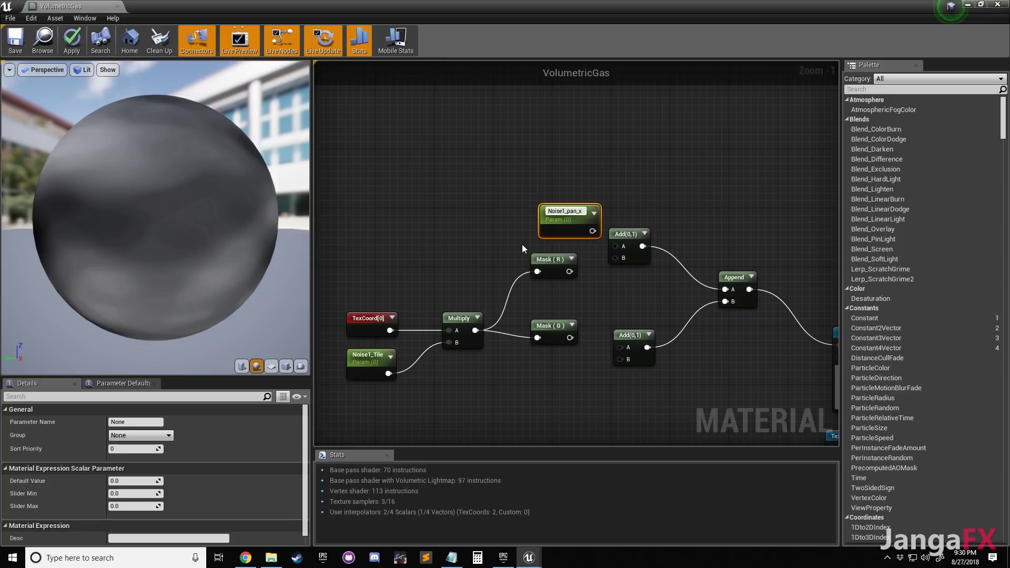
type("X")
key("BackSpace")
type("U")
key("BackSpace")
type("X")
key("Return")
Connect Noise1_pan_X to the upper Add node's A input and the R mask to its B input
left_click_drag(567, 230, 616, 246)
left_click_drag(570, 271, 617, 258)
left_click(708, 239)
right_click_drag(710, 238, 700, 206)
Duplicate the Noise1_pan_X parameter below the G mask and rename the copy Noise1_pan_Y
left_click(550, 190)
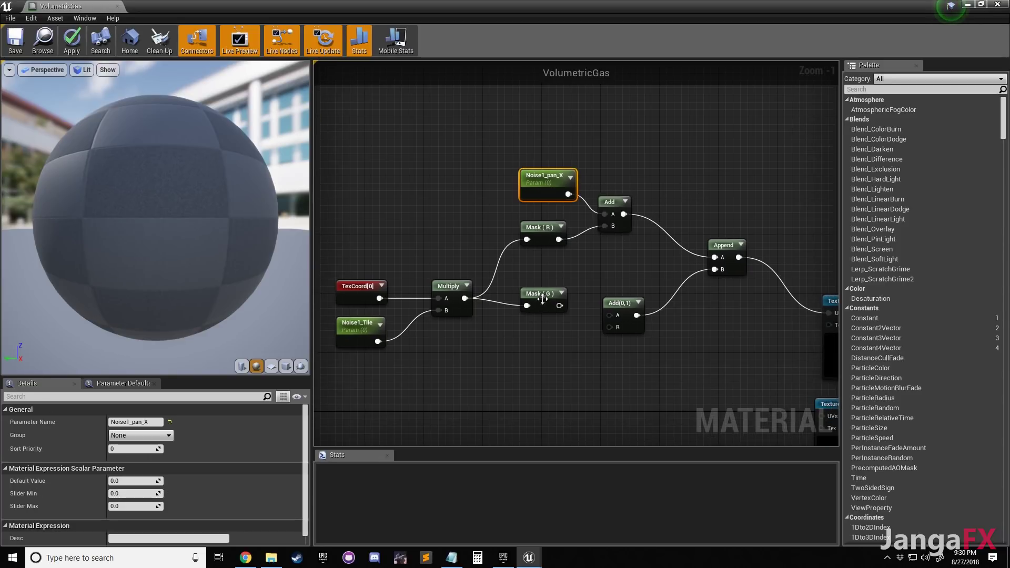
key("ctrl+w")
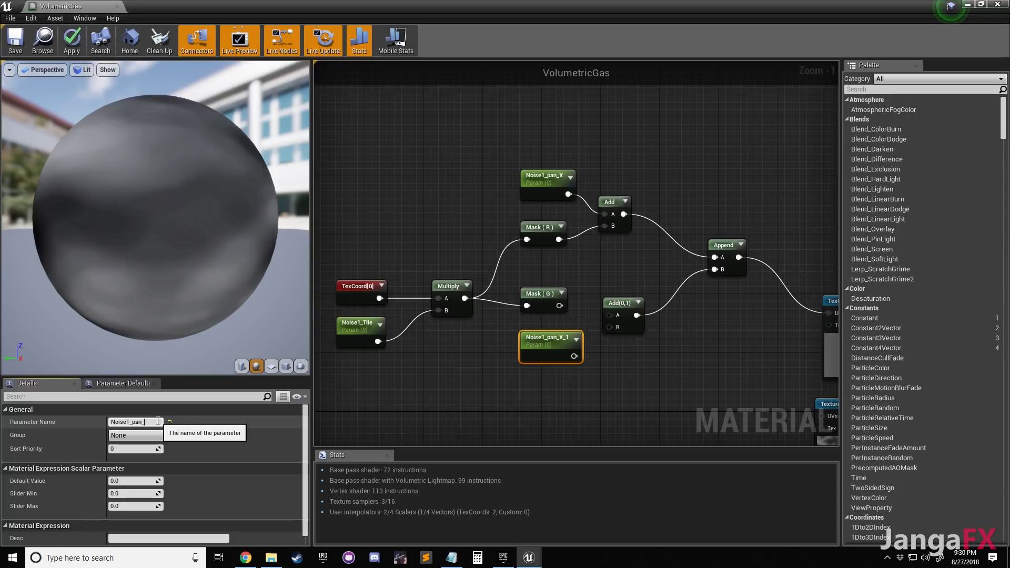
key("Return")
Capitalize "Pan" in both panning parameter names so they read Noise1_Pan_X and Noise1_Pan_Y
left_click(554, 175)
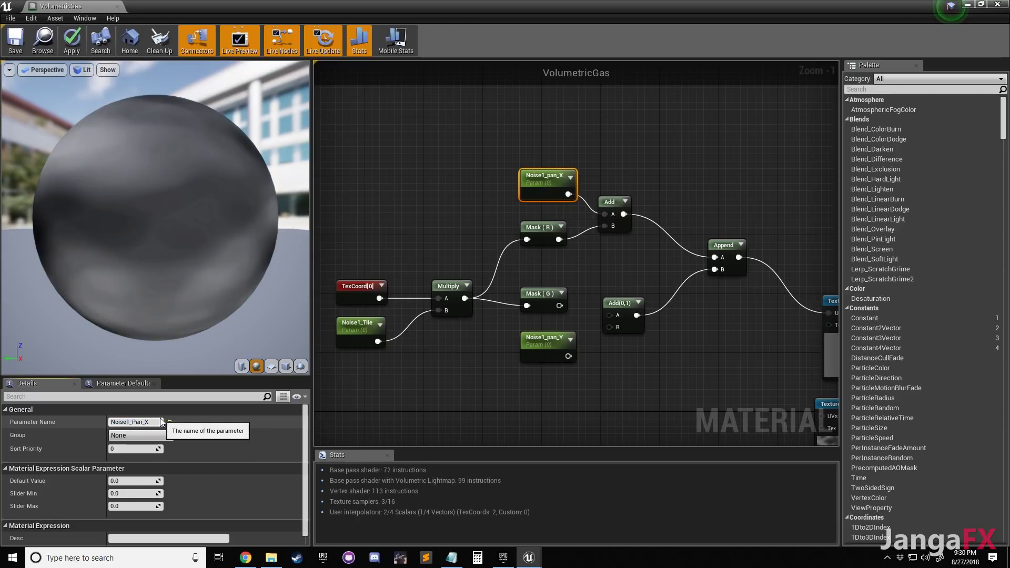
left_click(544, 339)
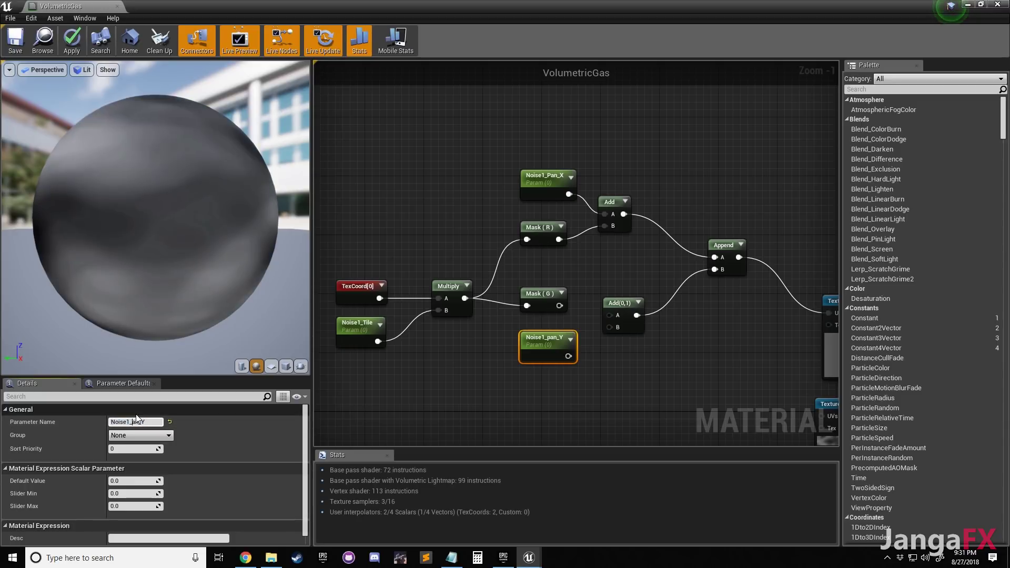
left_click(558, 406)
Connect Noise1_Pan_Y to the lower Add node's B input and the G mask to its A input
left_click_drag(569, 356, 614, 323)
left_click_drag(560, 306, 611, 316)
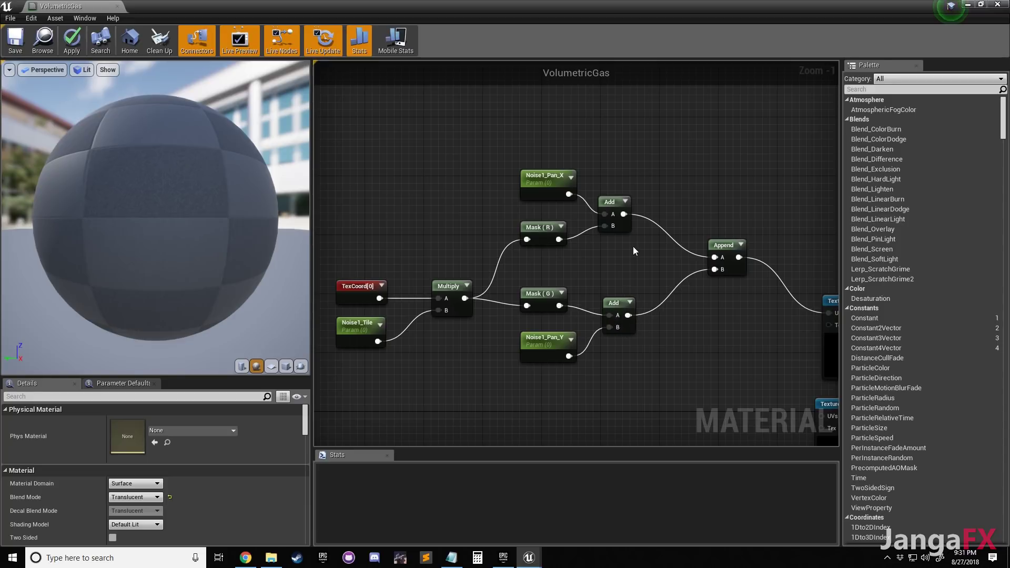
Set the Noise1_Tile parameter's default value to 1
scroll(632, 246, "down", 2)
right_click_drag(590, 213, 569, 181)
left_click(395, 284)
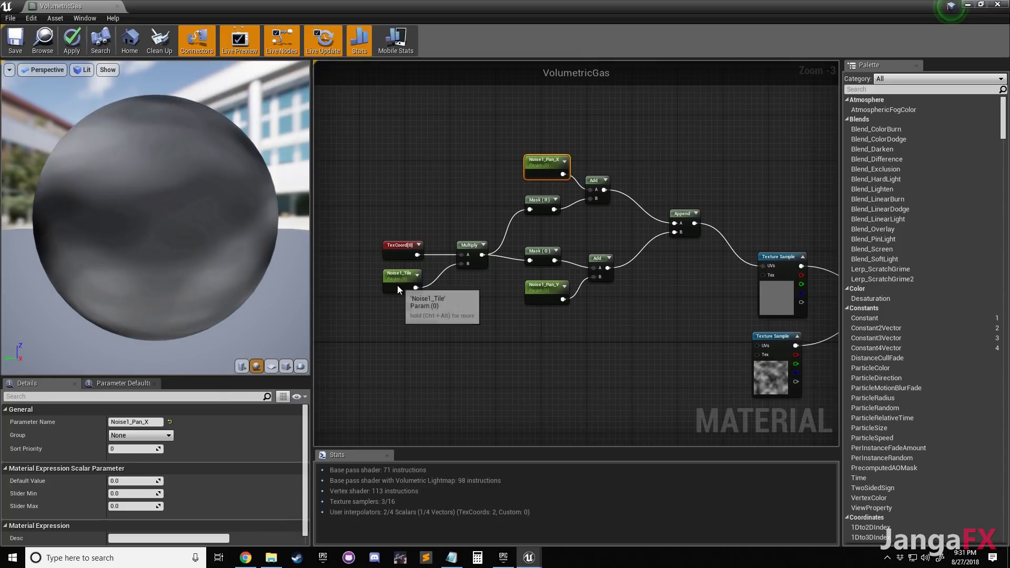
left_click(131, 481)
type("1")
key("Return")
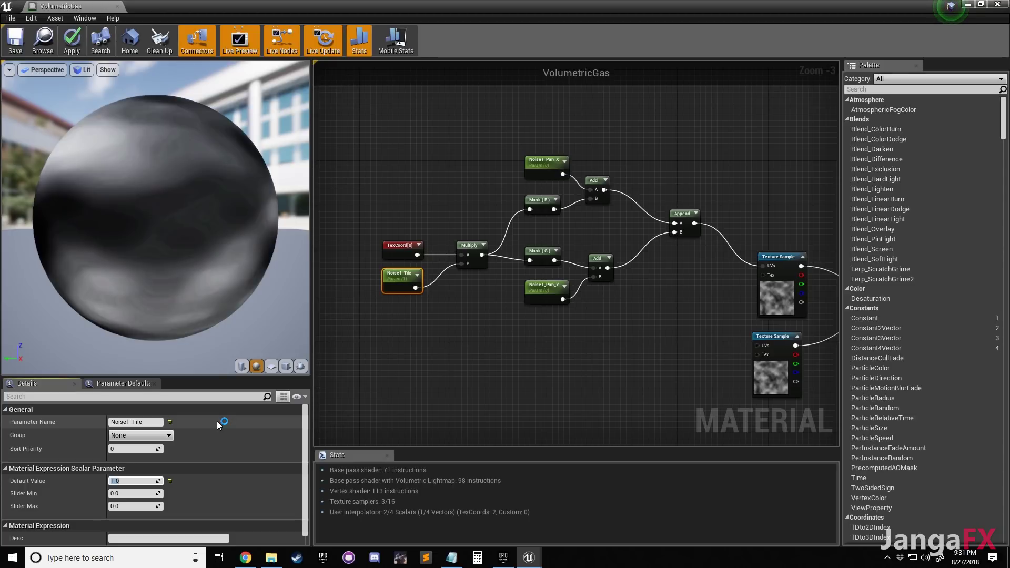
Set the default values of Noise1_Pan_X and Noise1_Pan_Y to 0.1 each
left_click(547, 171)
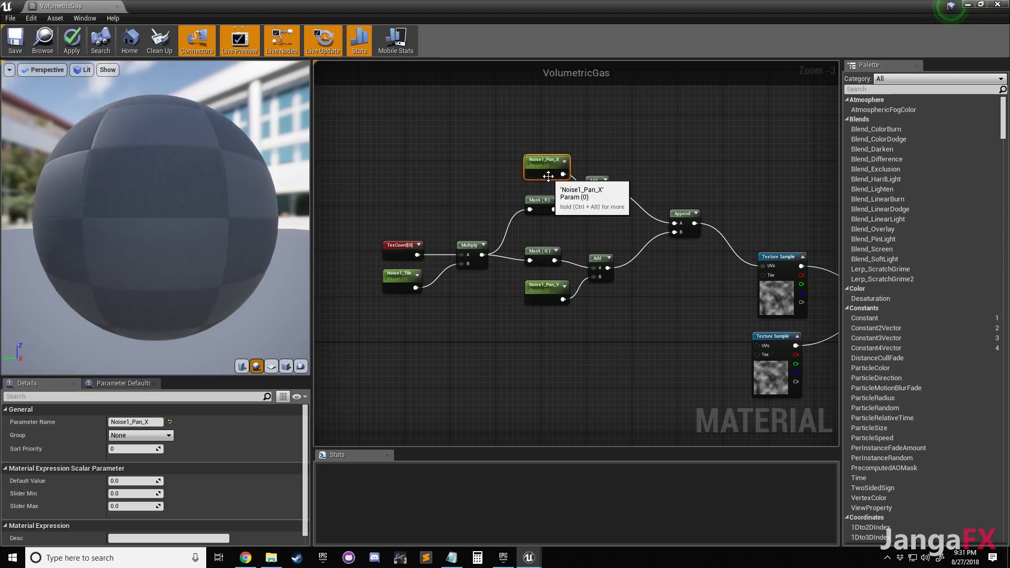
left_click(132, 481)
type("0.1")
key("Return")
left_click(548, 298)
left_click(132, 481)
type("0.1")
key("Return")
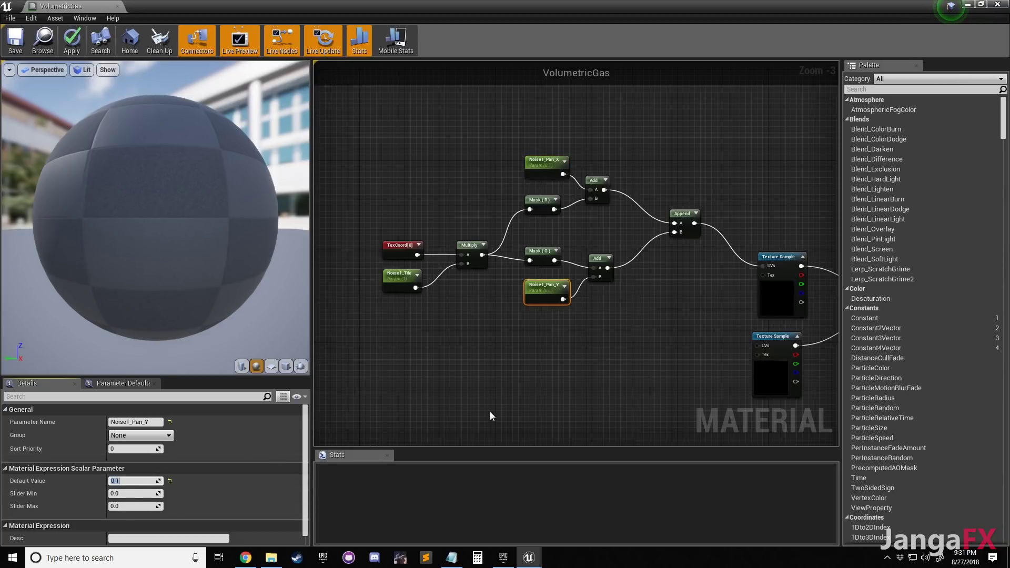
left_click(597, 340)
Shift Noise1_Pan_Y away from the lower Add node and place a Time node directly beneath the parameter
right_click_drag(661, 303, 608, 299)
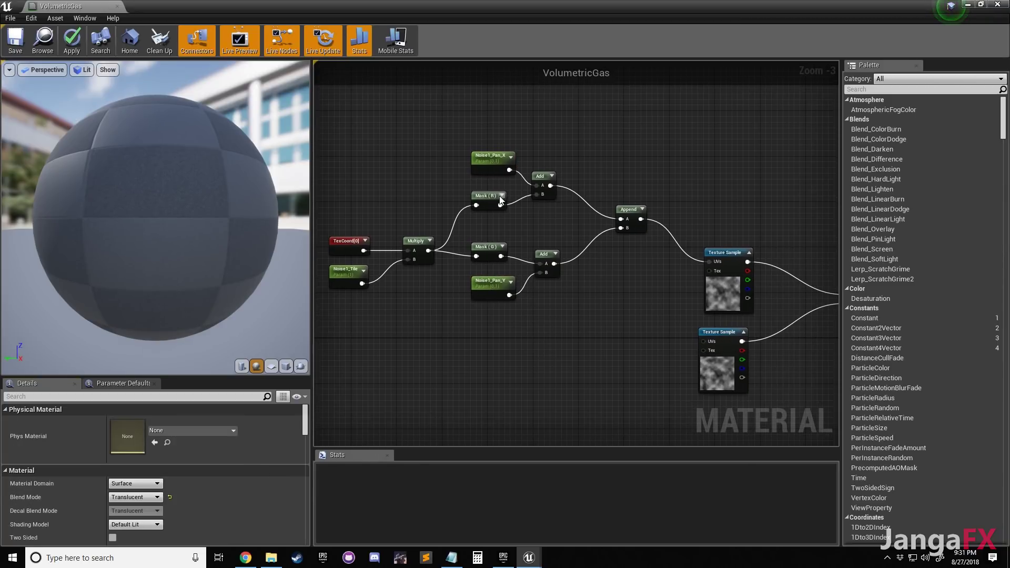
scroll(643, 183, "down", 2)
right_click_drag(695, 206, 580, 179)
scroll(583, 201, "up", 3)
right_click_drag(375, 206, 467, 225)
left_click_drag(466, 266, 435, 266)
left_click(504, 280)
right_click(504, 281)
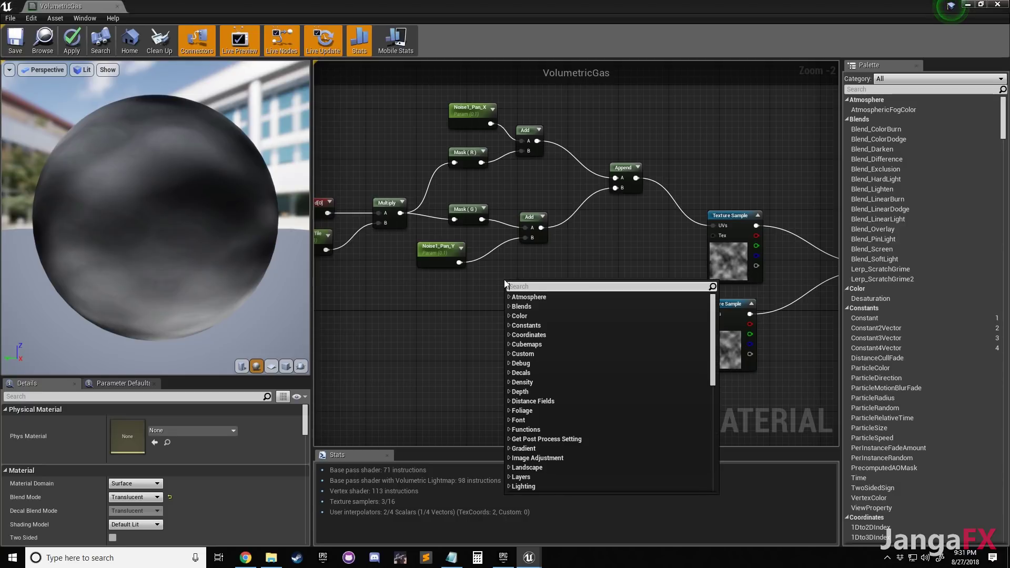
type("time")
key("Return")
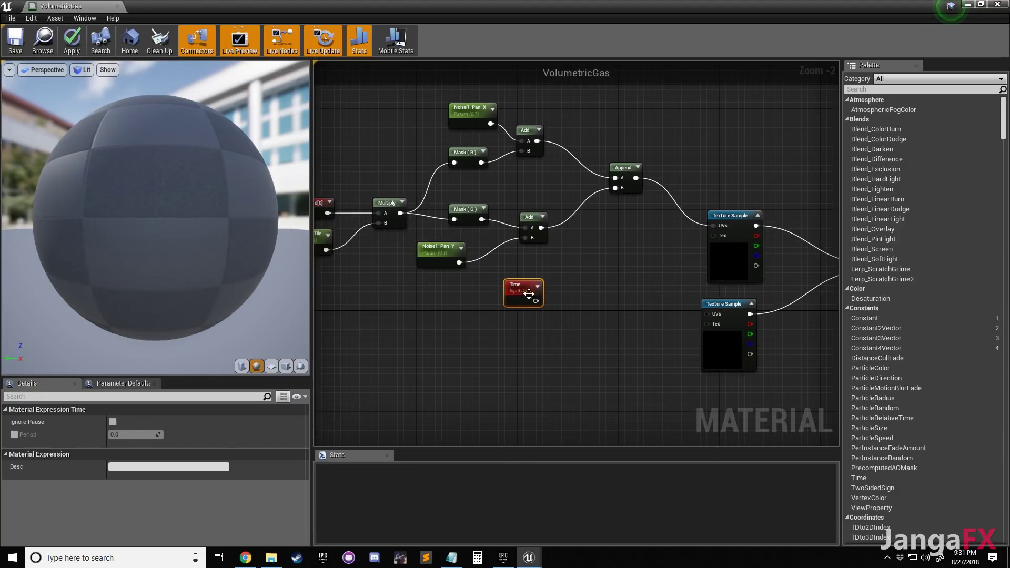
left_click_drag(419, 301, 431, 300)
left_click(511, 295)
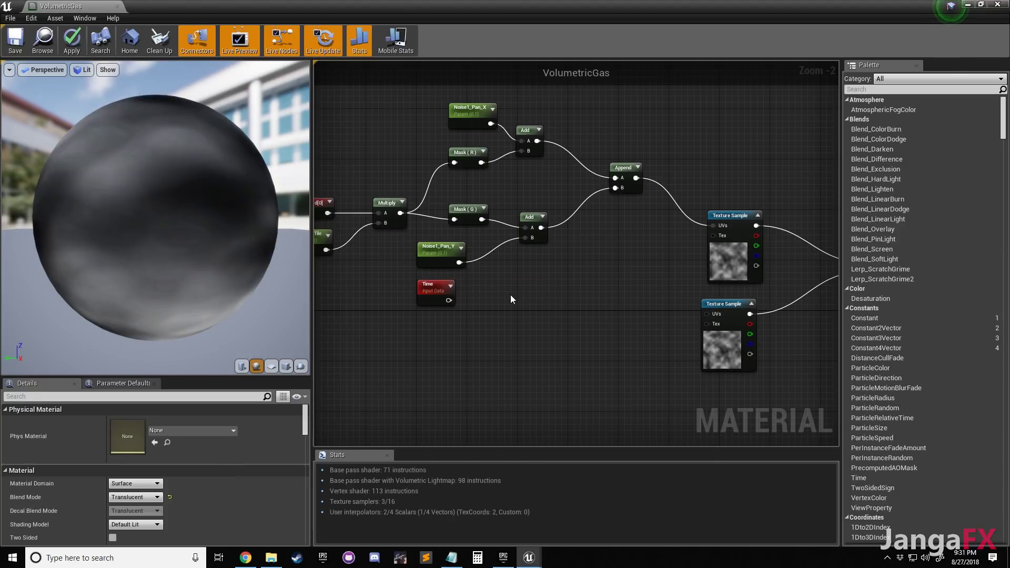
Multiply Noise1_Pan_Y by Time in a new Multiply node and feed the result into the lower Add's B input
left_click(511, 269)
left_click_drag(511, 271, 464, 263)
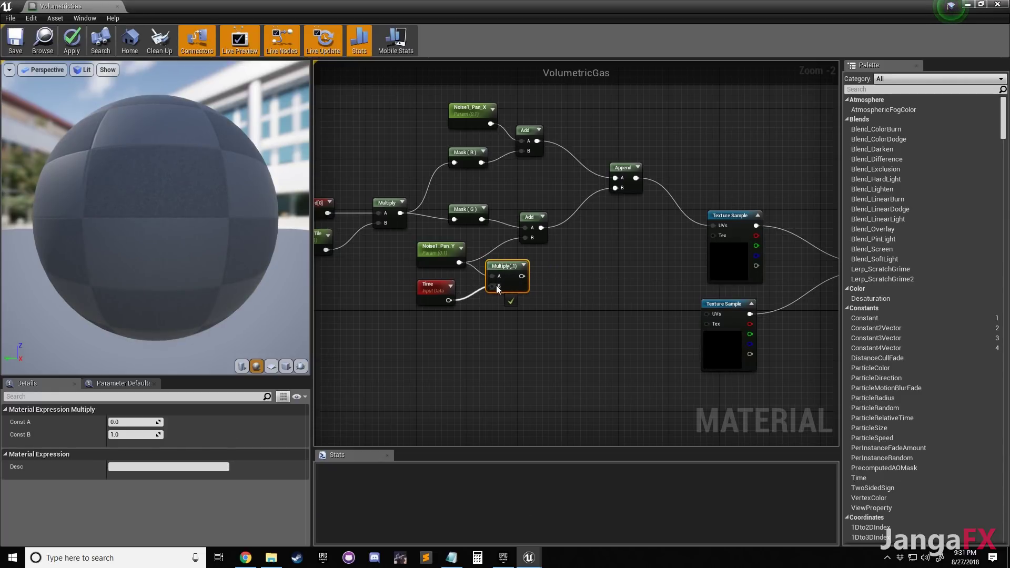
left_click_drag(529, 241, 528, 238)
Paste a copy of the Time node above the Noise1_Pan_X parameter
right_click_drag(469, 294, 469, 318)
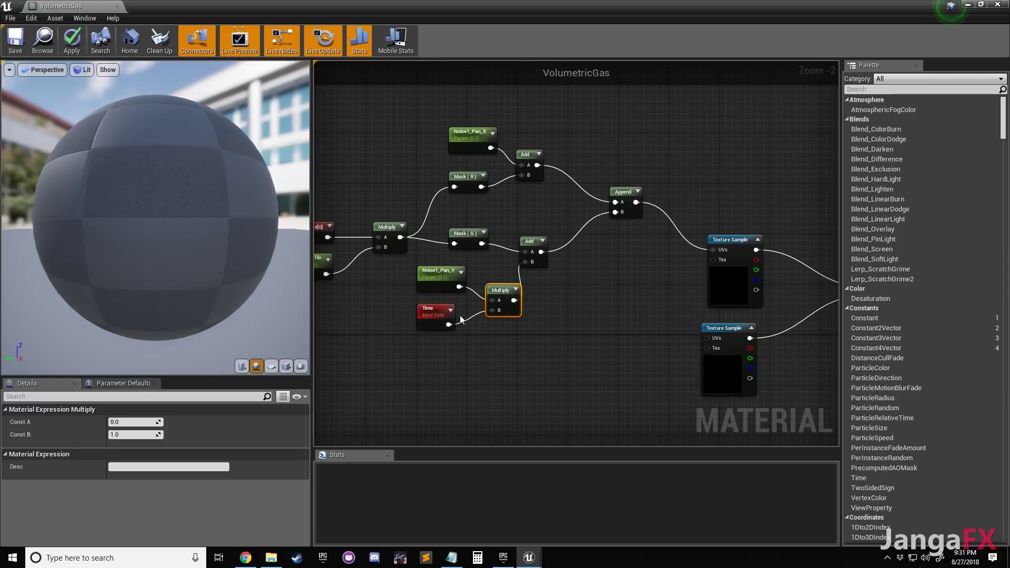
key("ctrl+v")
right_click_drag(501, 124, 519, 199)
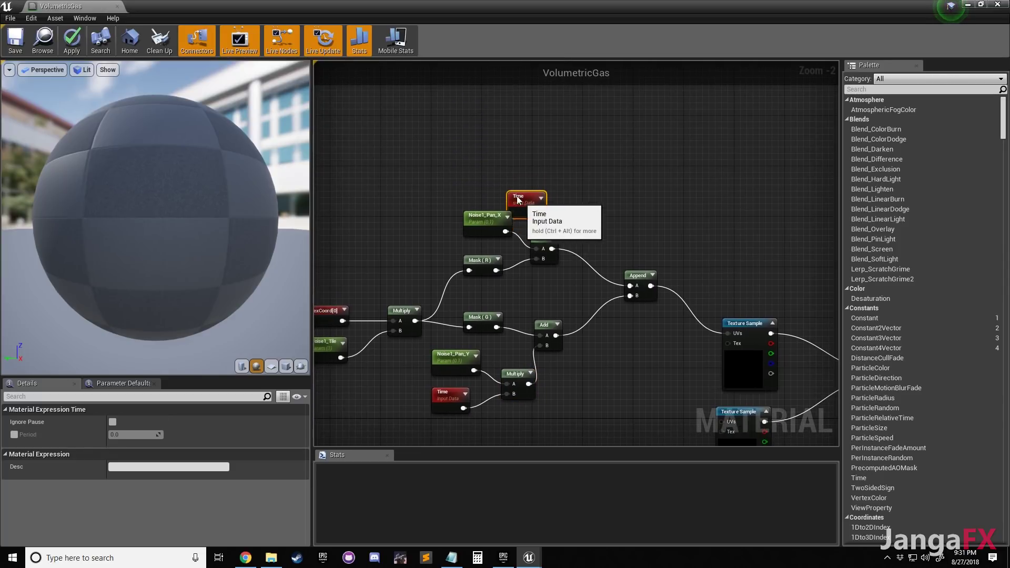
left_click(575, 188)
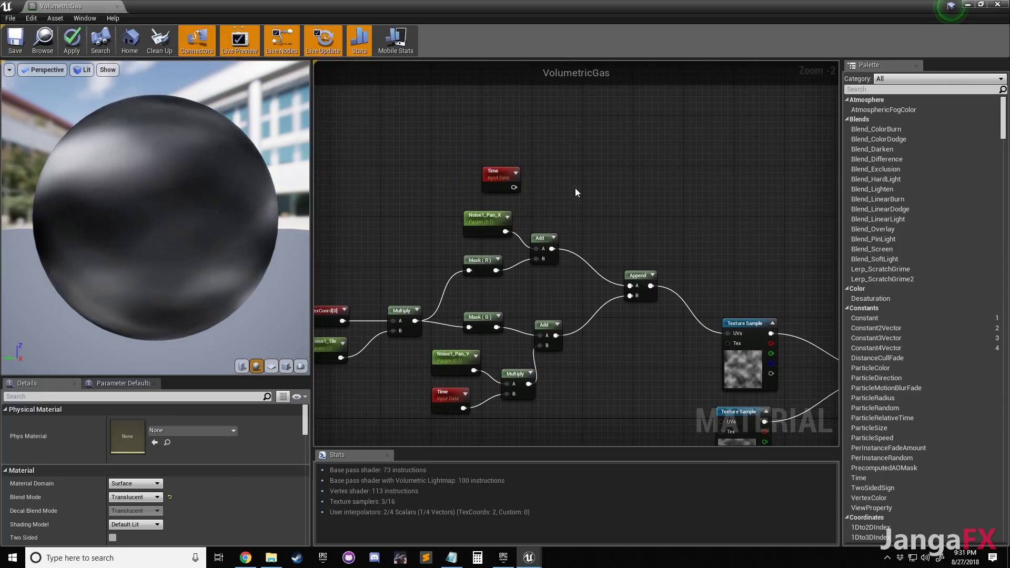
Add a Multiply node beside the upper Time node, with Time in input A and Noise1_Pan_X in input B
left_click(526, 175)
left_click_drag(514, 187, 533, 192)
left_click_drag(505, 232, 532, 202)
Move the upper Time node and Noise1_Pan_X together farther away from their Multiply node
left_click_drag(456, 150, 499, 223)
left_click_drag(513, 187, 468, 187)
left_click(444, 165)
left_click_drag(490, 220, 496, 216)
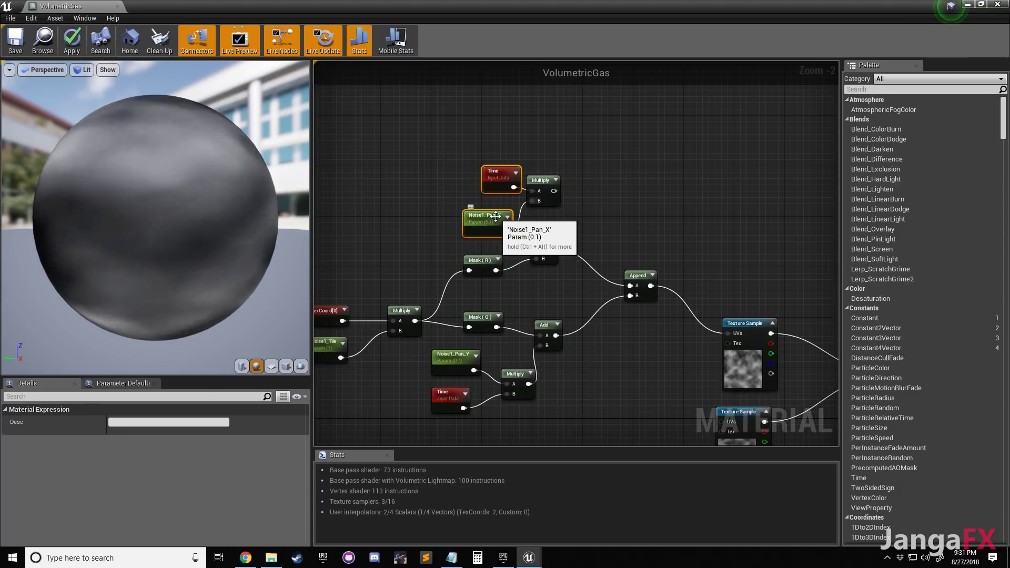
left_click(602, 220)
Reposition the upper Multiply and Add nodes and connect the Multiply output to the Add's A input
left_click_drag(545, 192, 529, 195)
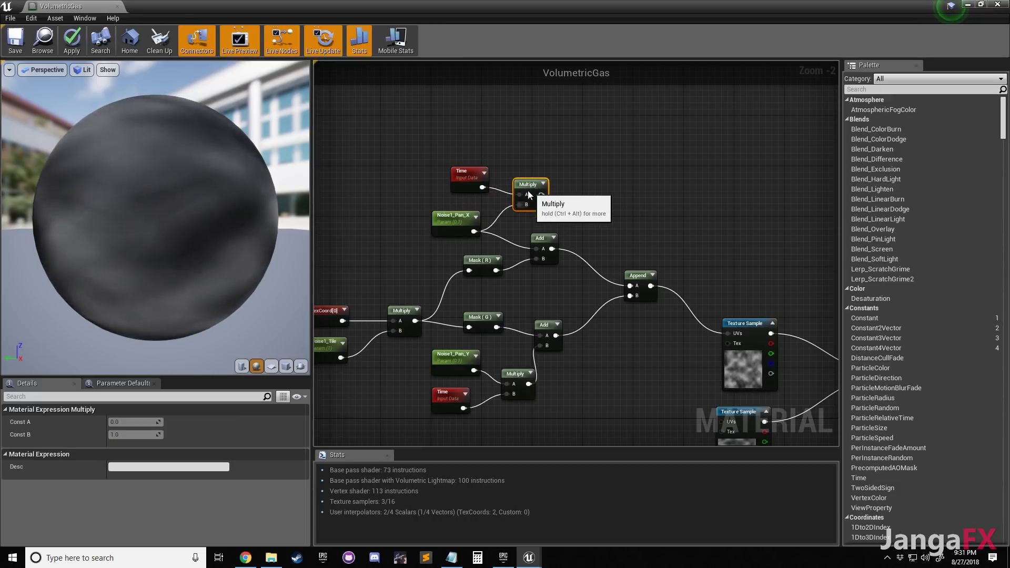
left_click_drag(531, 237, 580, 222)
left_click(592, 218)
left_click(596, 183)
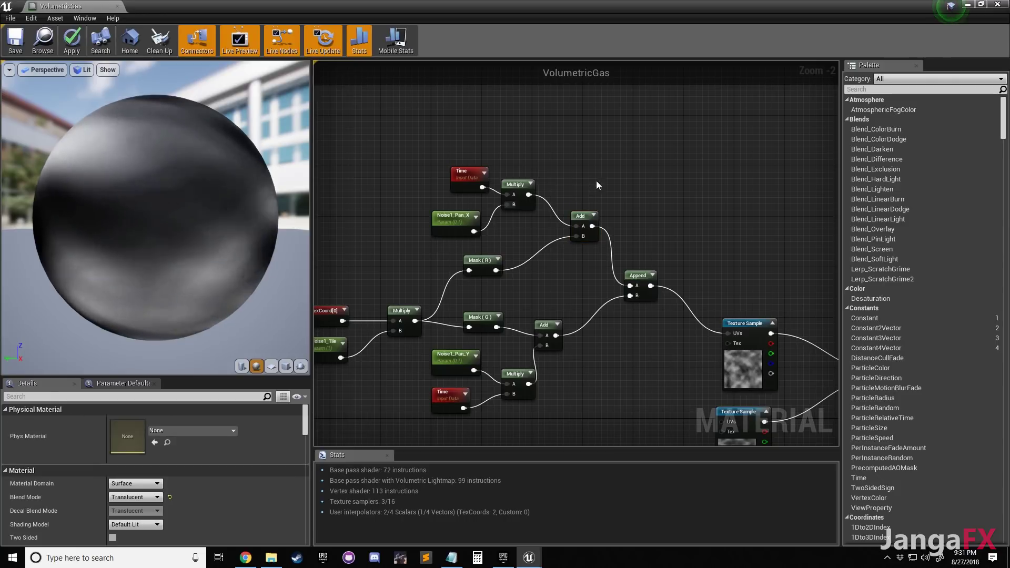
Set the Noise1_Tile parameter's default value to 0.5
right_click_drag(529, 149, 601, 145)
scroll(615, 166, "down", 1)
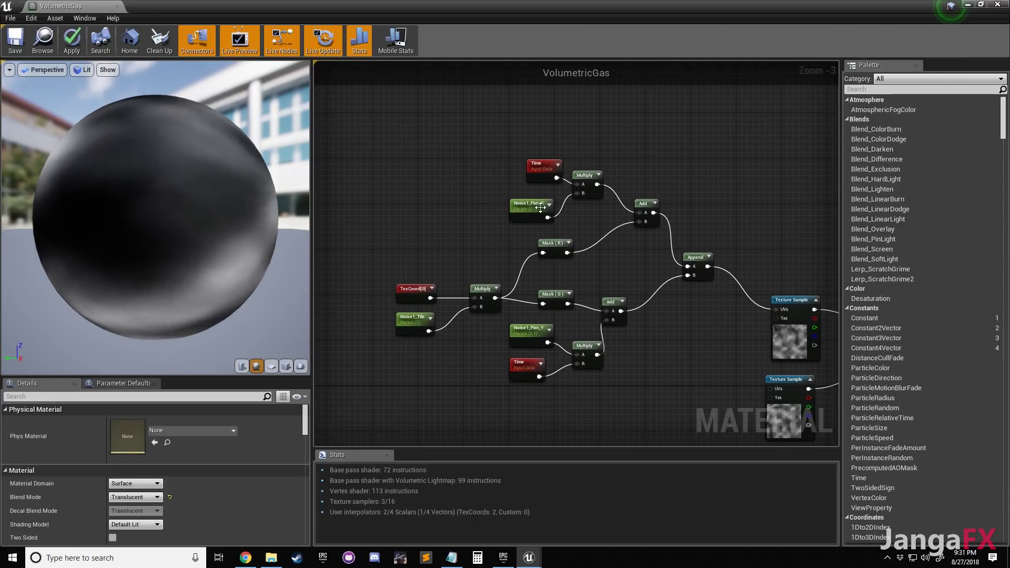
right_click_drag(468, 262, 489, 233)
scroll(443, 300, "down", 3)
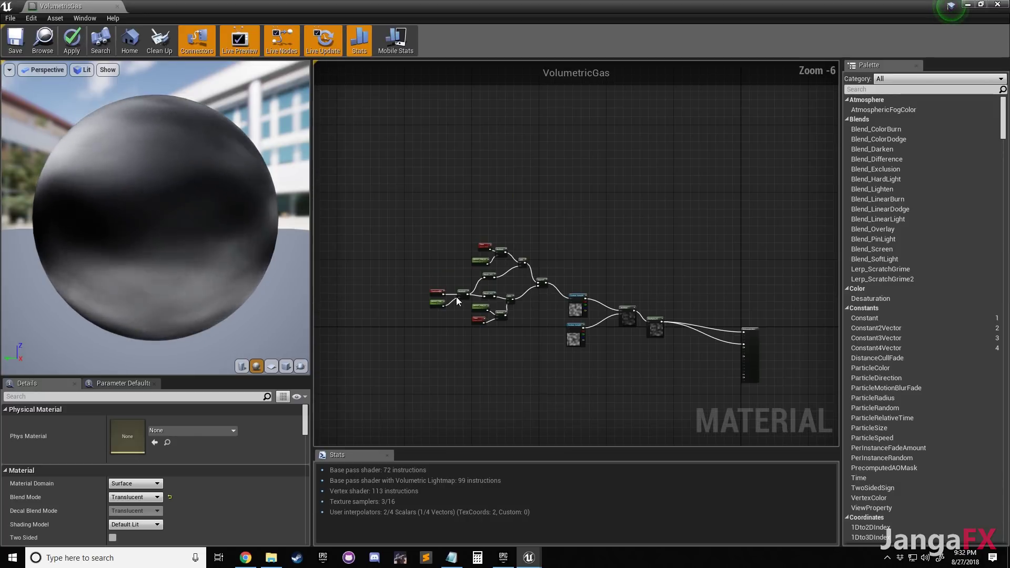
scroll(500, 244, "up", 2)
right_click_drag(575, 238, 618, 189)
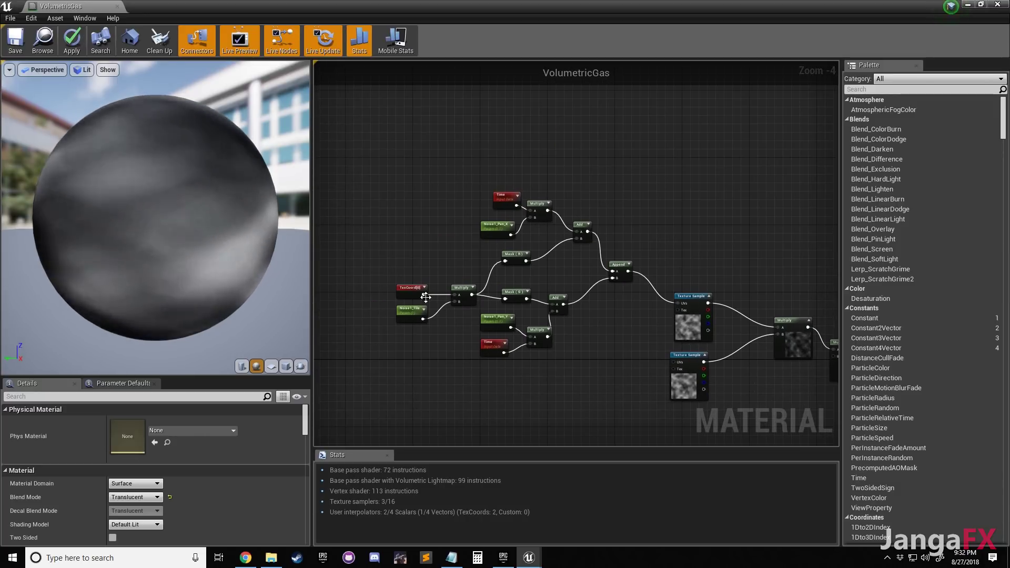
left_click(409, 319)
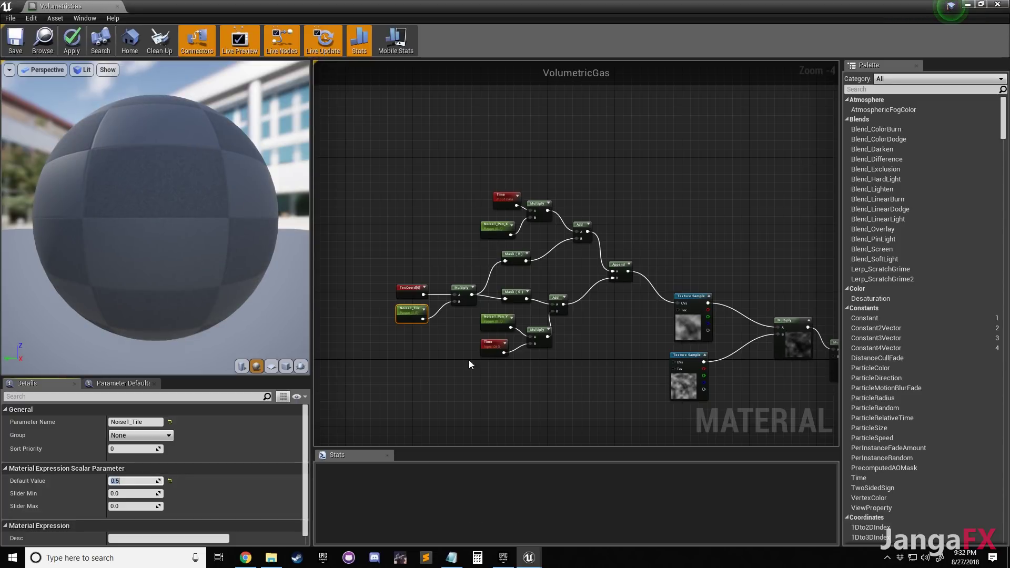
Apply the changes to the VolumetricGas material and save it
right_click_drag(606, 218, 578, 195)
scroll(662, 304, "up", 3)
scroll(366, 326, "down", 2)
right_click_drag(486, 320, 621, 311)
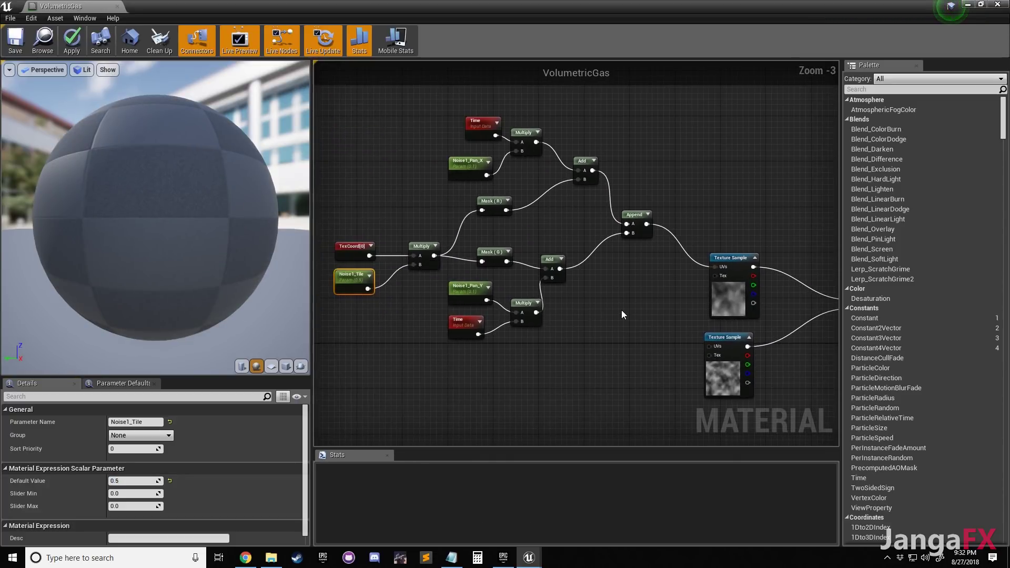
scroll(547, 282, "down", 1)
left_click(374, 172)
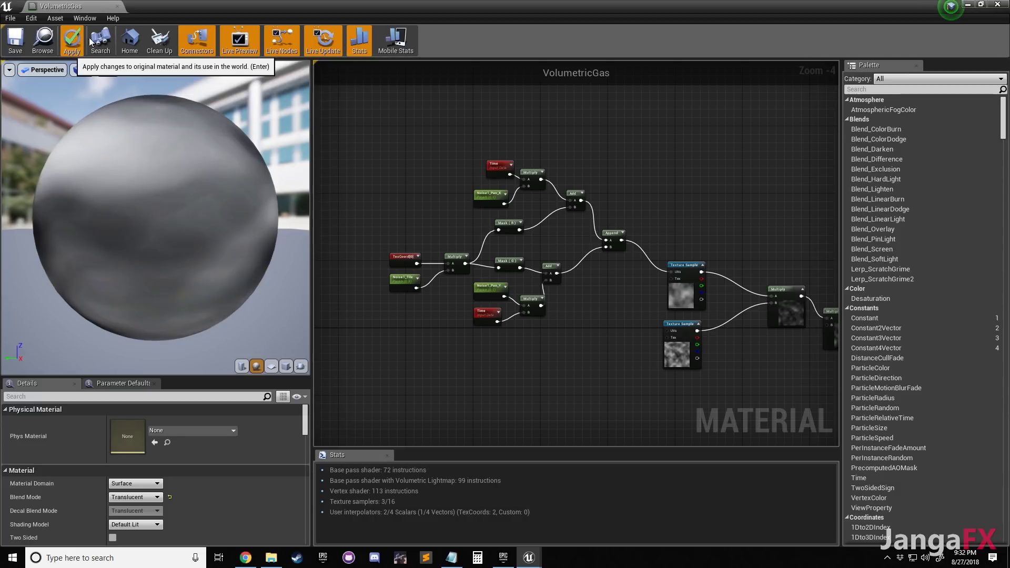
left_click(72, 40)
left_click(21, 44)
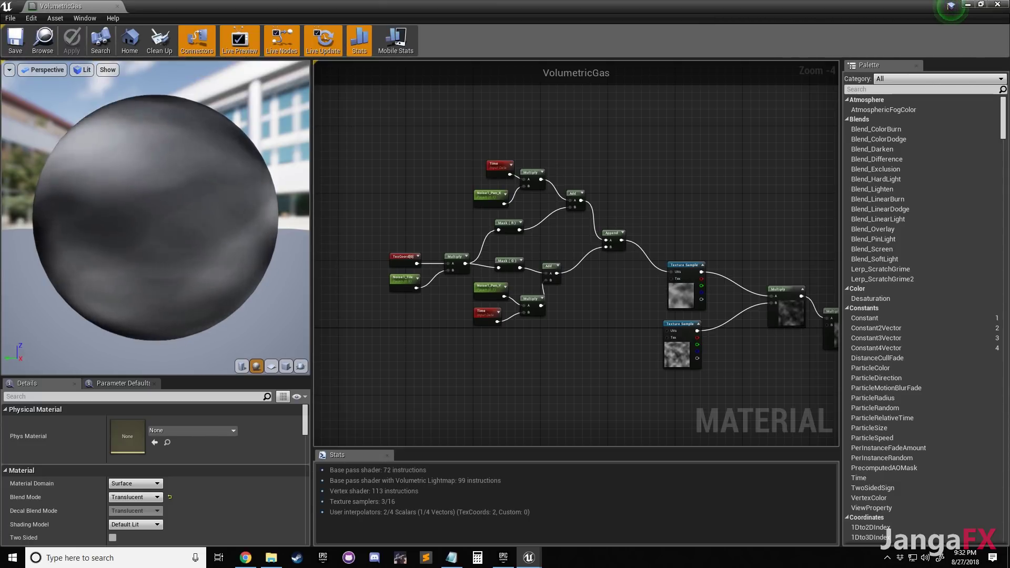
Select the whole Noise1 tiling and panning chain up to the Append node and move it higher in the graph
right_click_drag(399, 138, 444, 125)
left_click_drag(655, 312, 654, 312)
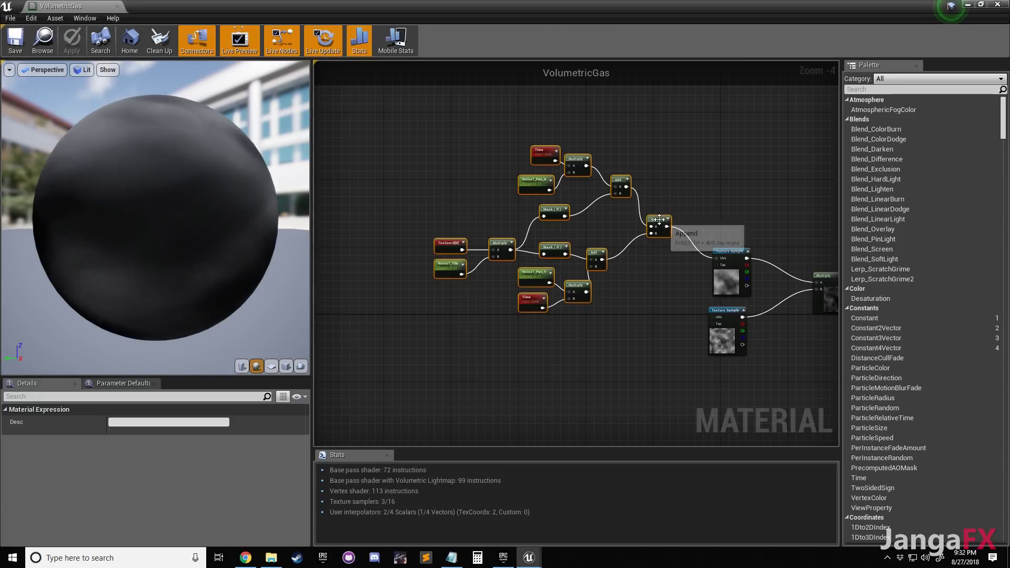
left_click_drag(659, 219, 641, 171)
right_click_drag(647, 234, 671, 249)
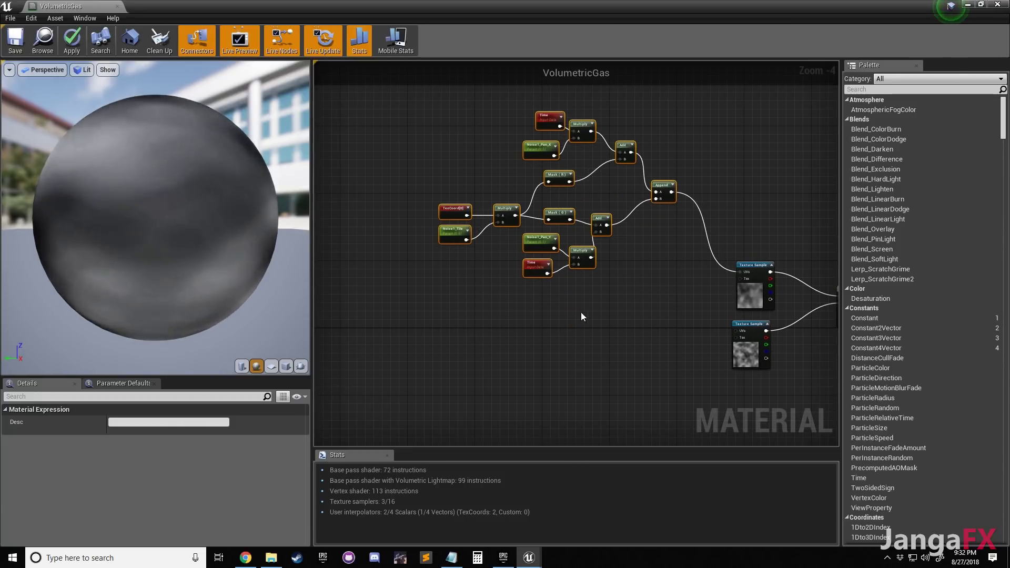
Duplicate the Noise1 tiling and panning chain and place the copy below the original
key("ctrl+c")
key("ctrl+v")
right_click_drag(648, 363, 648, 285)
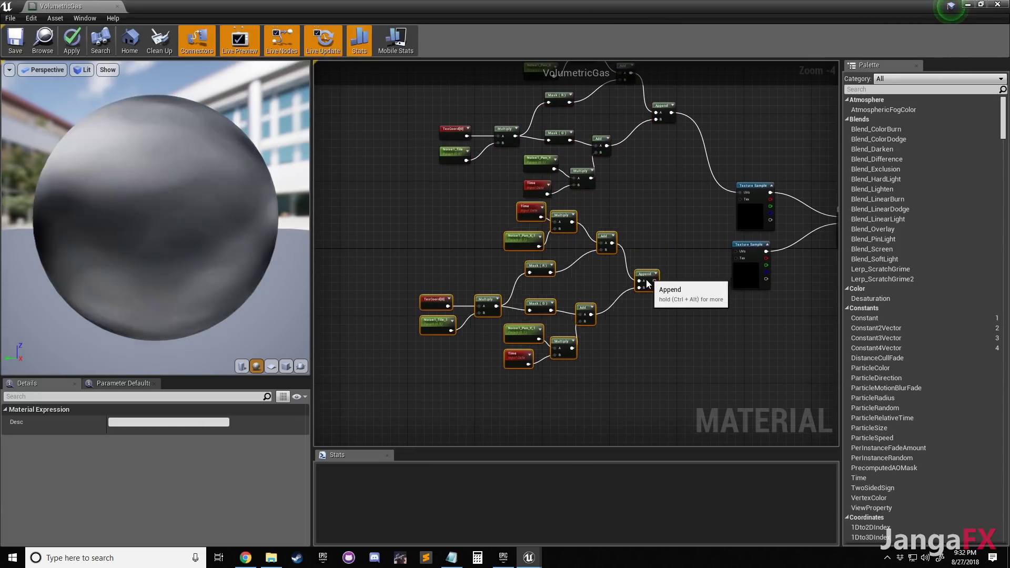
left_click_drag(649, 284, 644, 301)
left_click(649, 241)
Rename the X panning parameter in the duplicated chain as Noise2_Pan_X
left_click(524, 257)
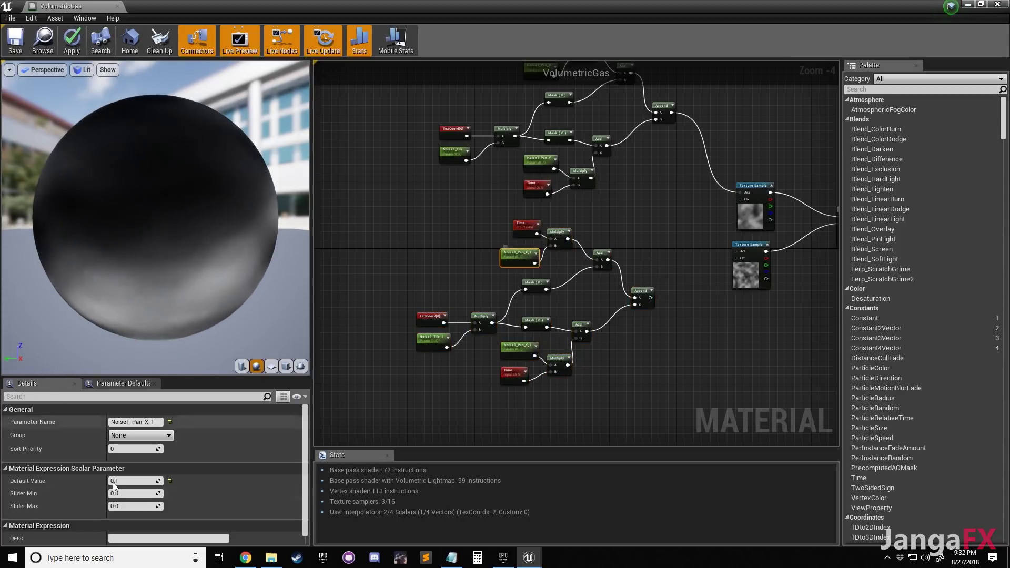
left_click(156, 422)
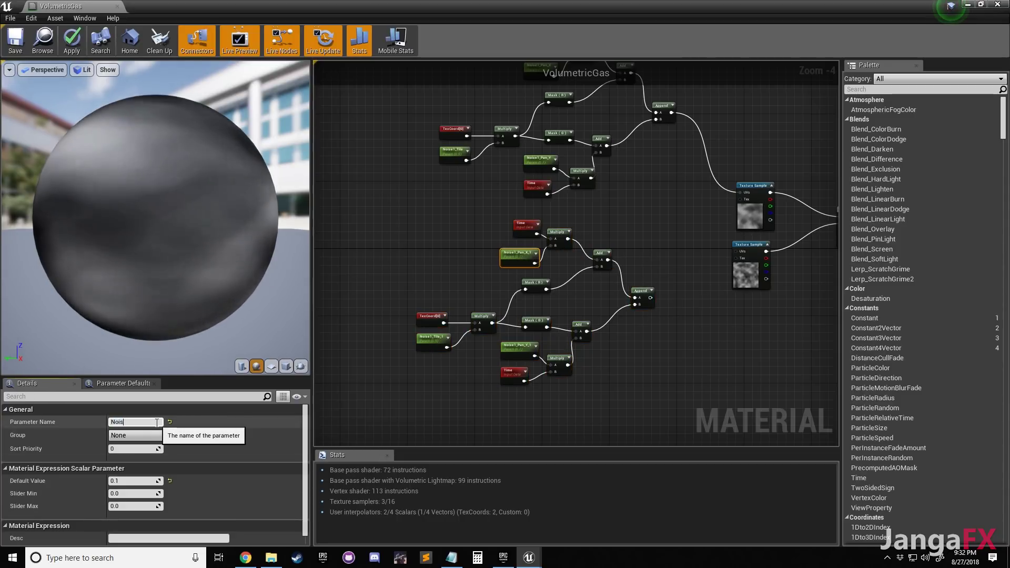
type("Noise2_Pan_")
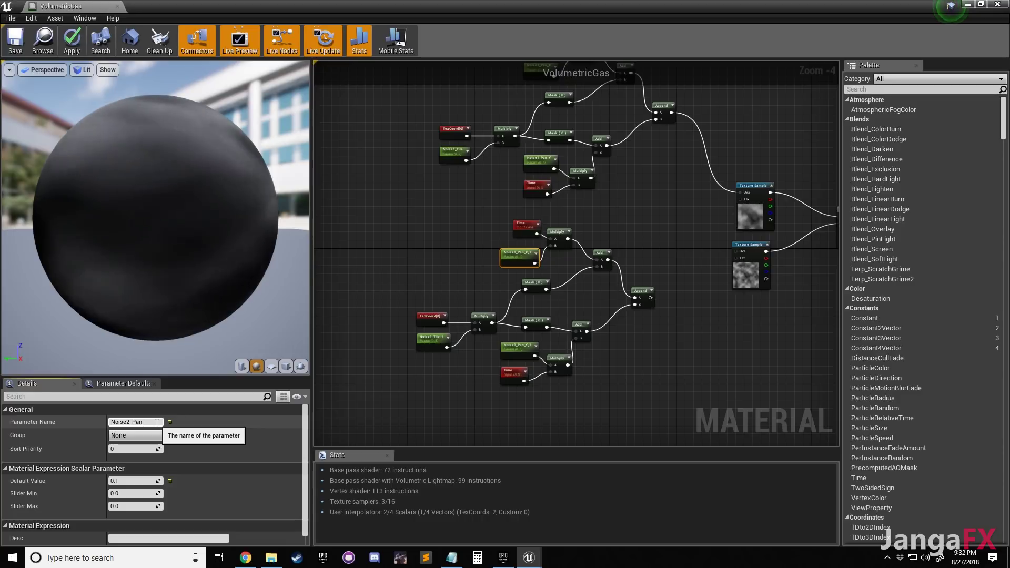
type("X")
key("Return")
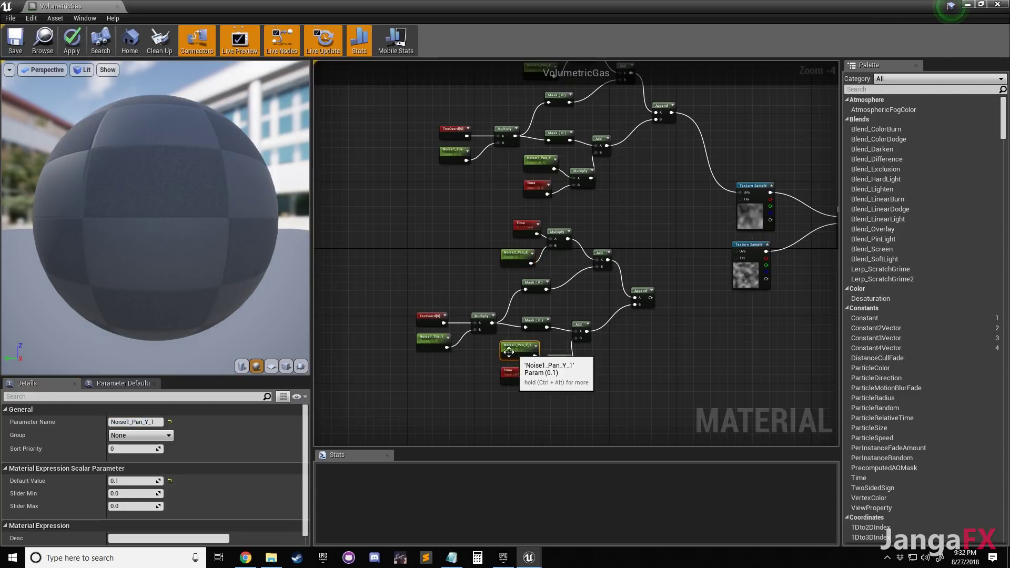
Rename the duplicated chain's Y panning parameter as Noise2_Pan_Y and its tiling parameter as Noise2_Tile
left_click(158, 421)
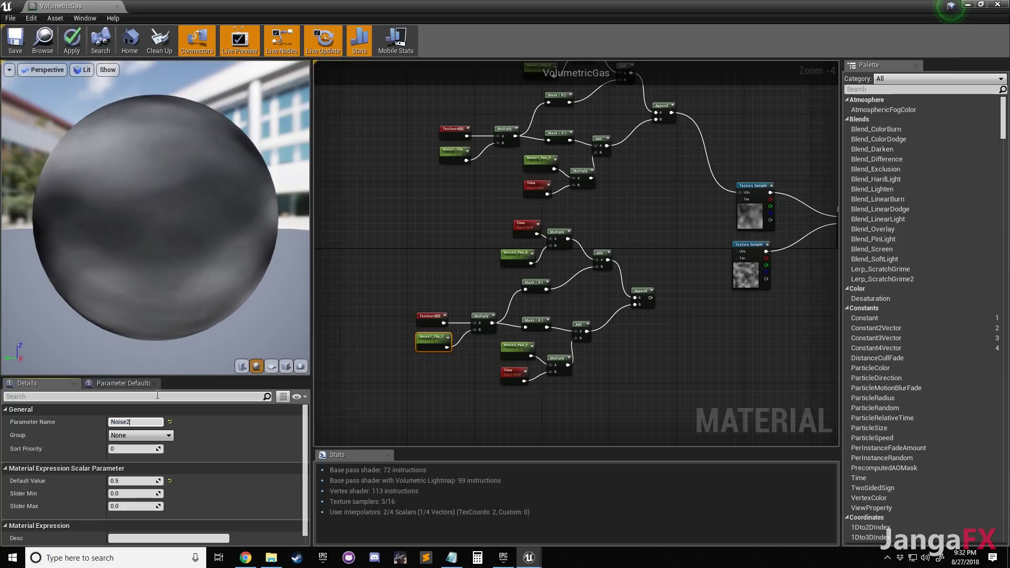
key("Return")
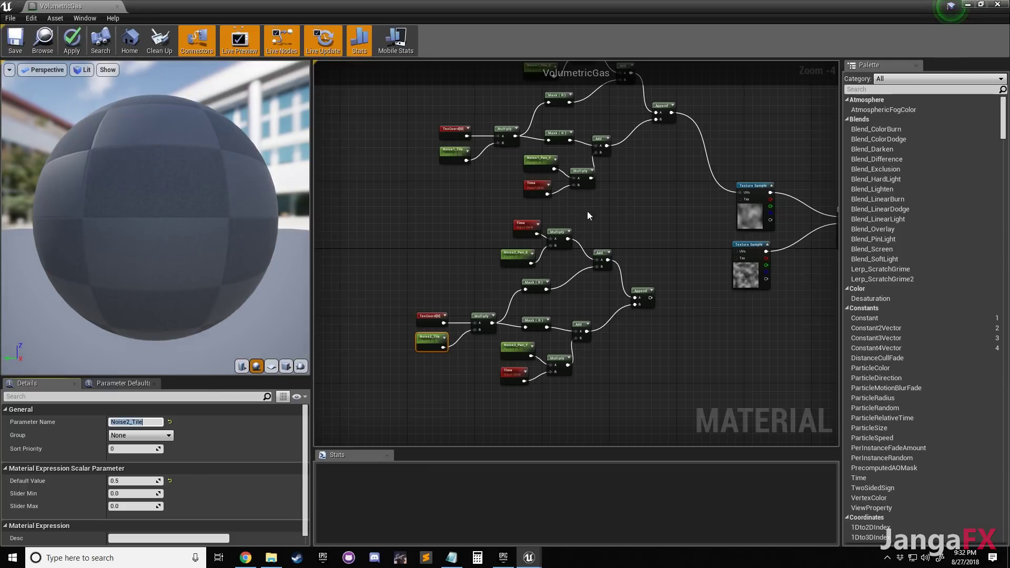
left_click(550, 198)
Connect the duplicated chain's Append output to the lower Texture Sample's UVs input
right_click_drag(652, 292, 572, 307)
left_click_drag(577, 314, 656, 266)
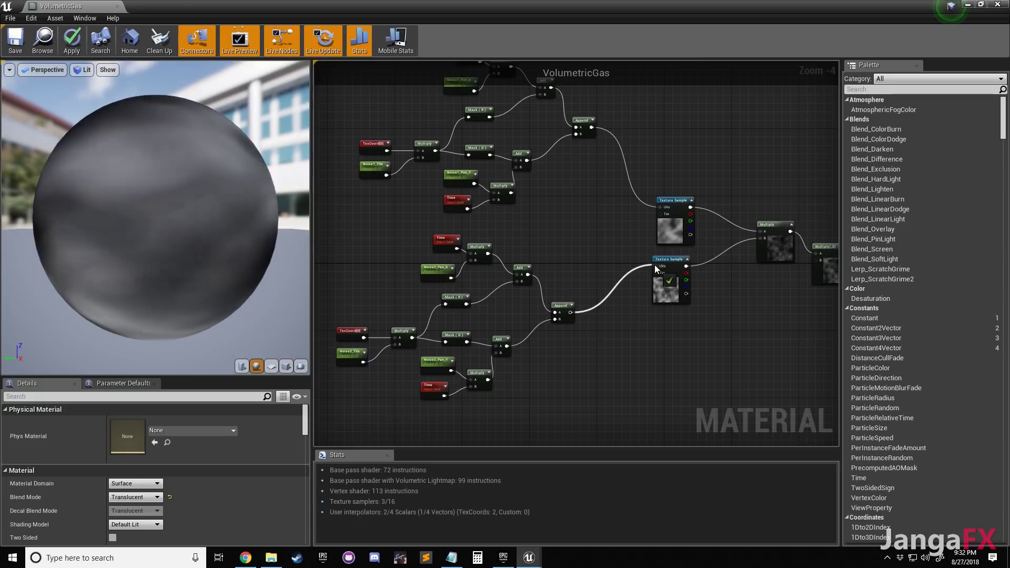
Convert both noise Texture Sample nodes to texture parameters
right_click(681, 265)
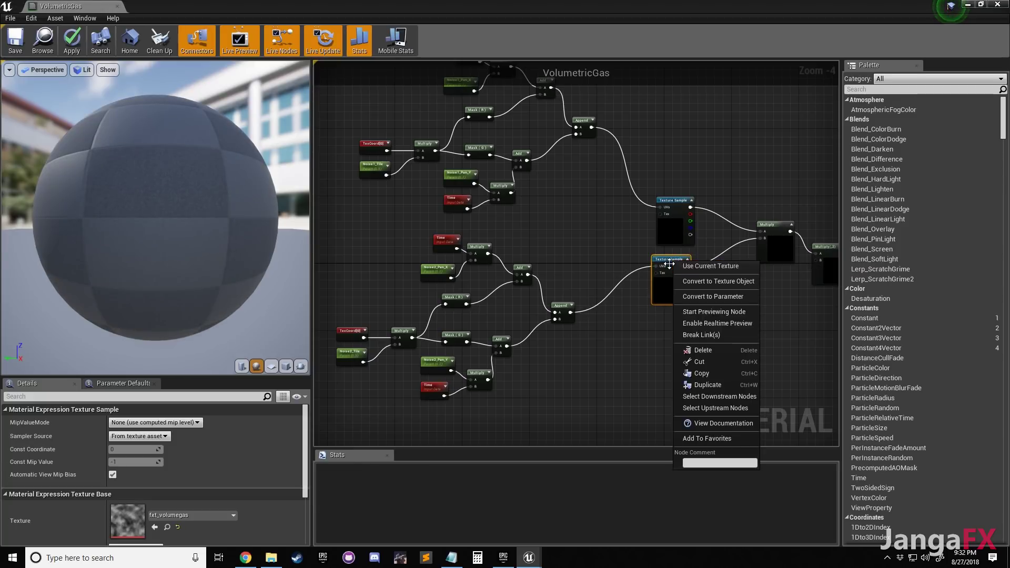
left_click(724, 296)
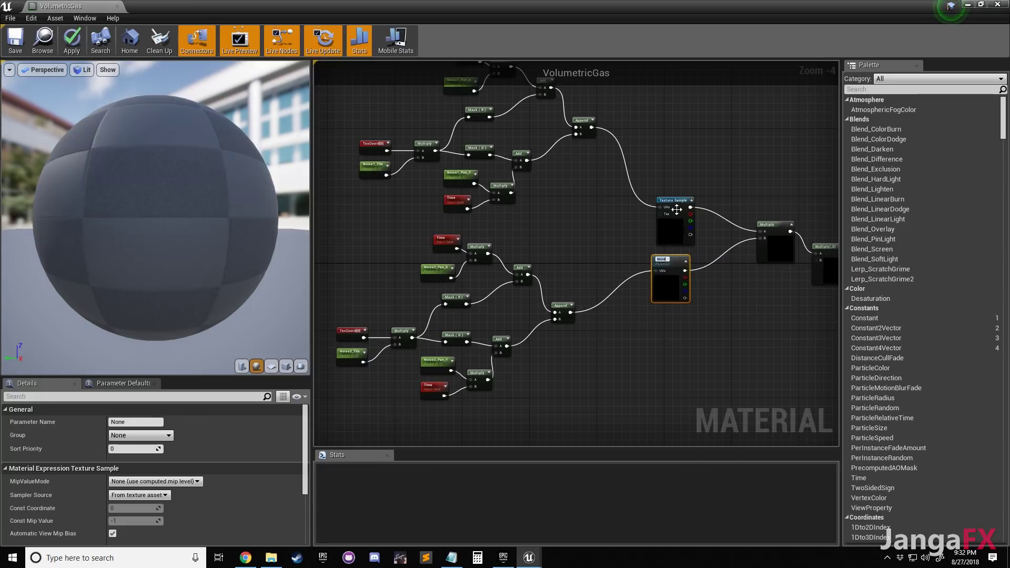
right_click(676, 210)
left_click(715, 245)
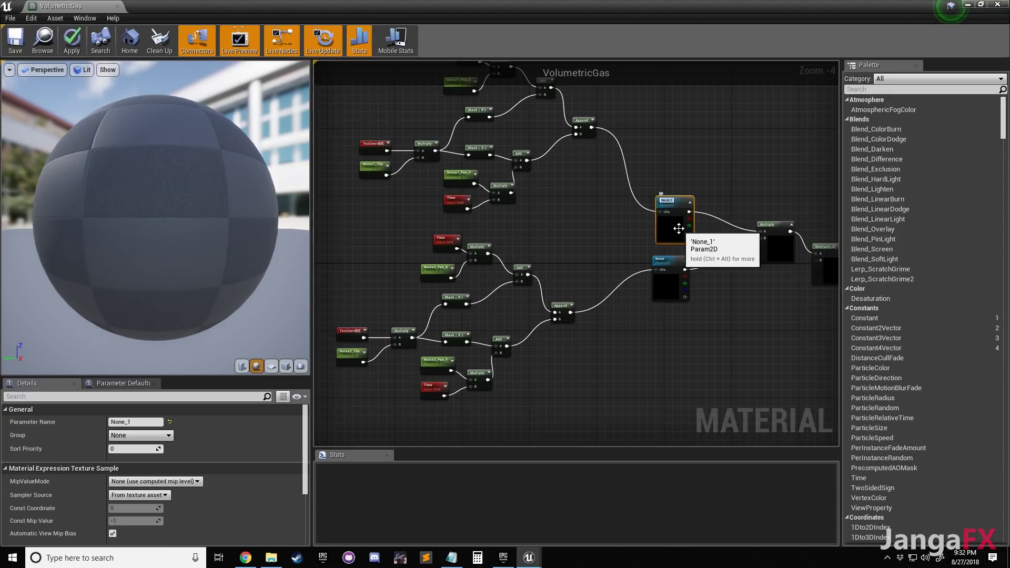
Name the upper texture parameter Noise1 and the lower one Noise2
left_click(143, 421)
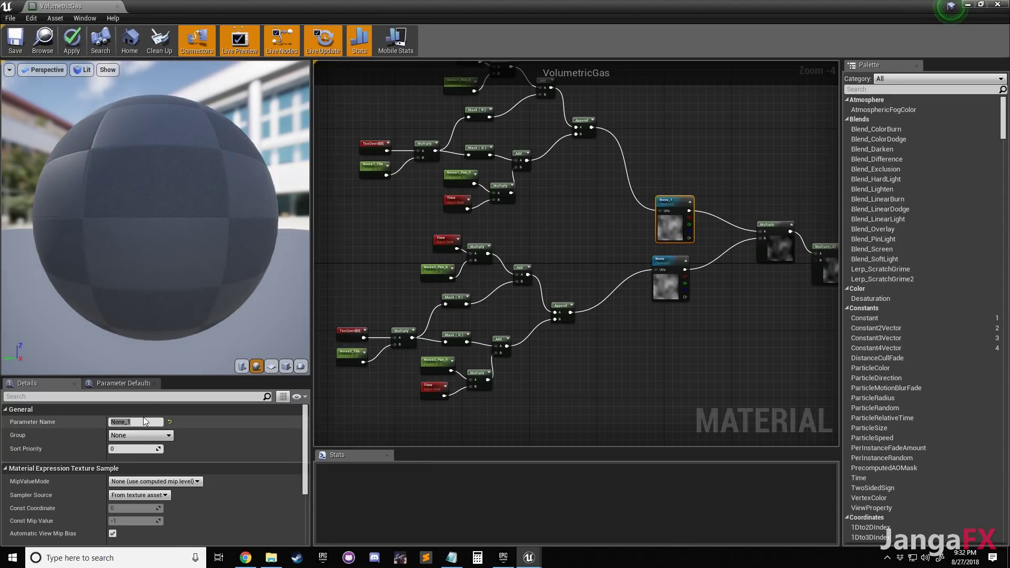
left_click(137, 423)
left_click_drag(138, 422, 112, 422)
type("Noise")
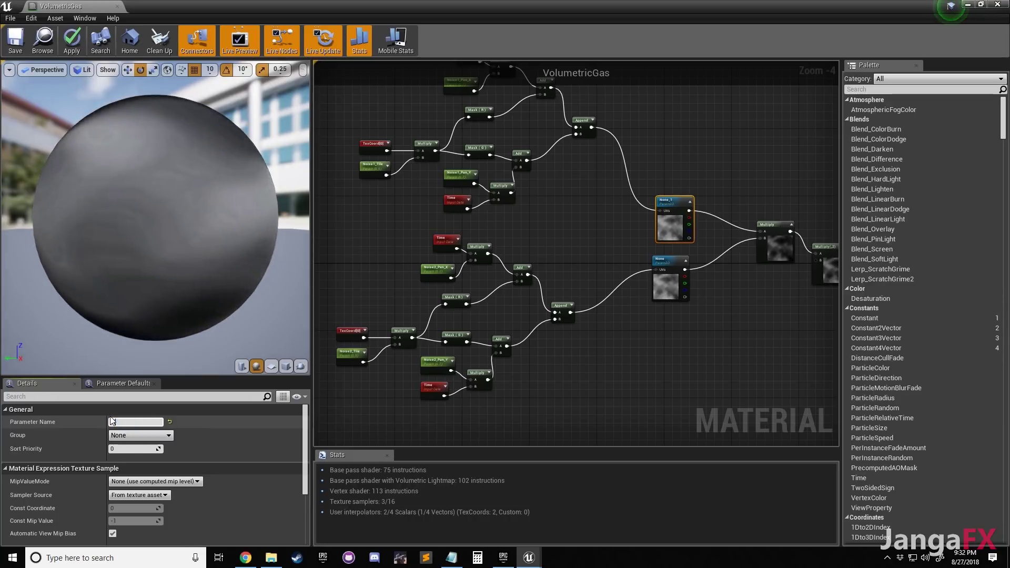
type("1")
key("Return")
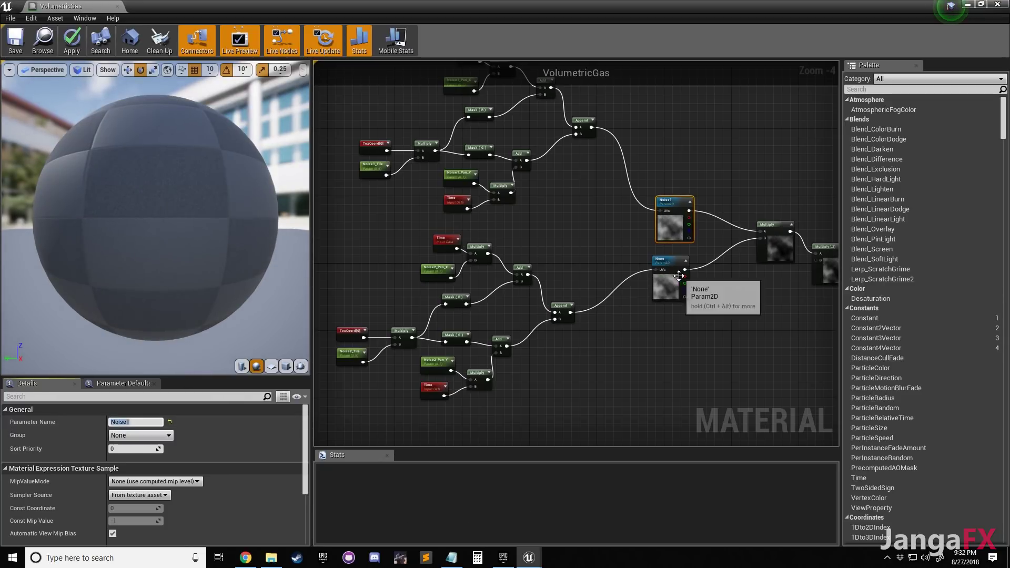
left_click(146, 422)
type("Noise2")
key("Return")
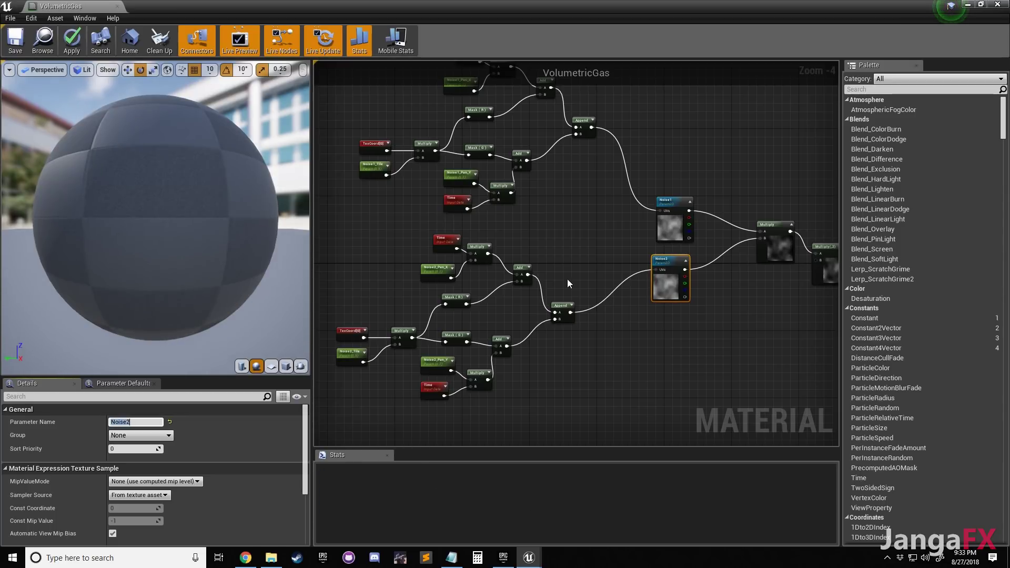
Set the Noise2_Tile parameter's default value to 1
left_click(568, 279)
right_click_drag(546, 281, 586, 254)
left_click(392, 323)
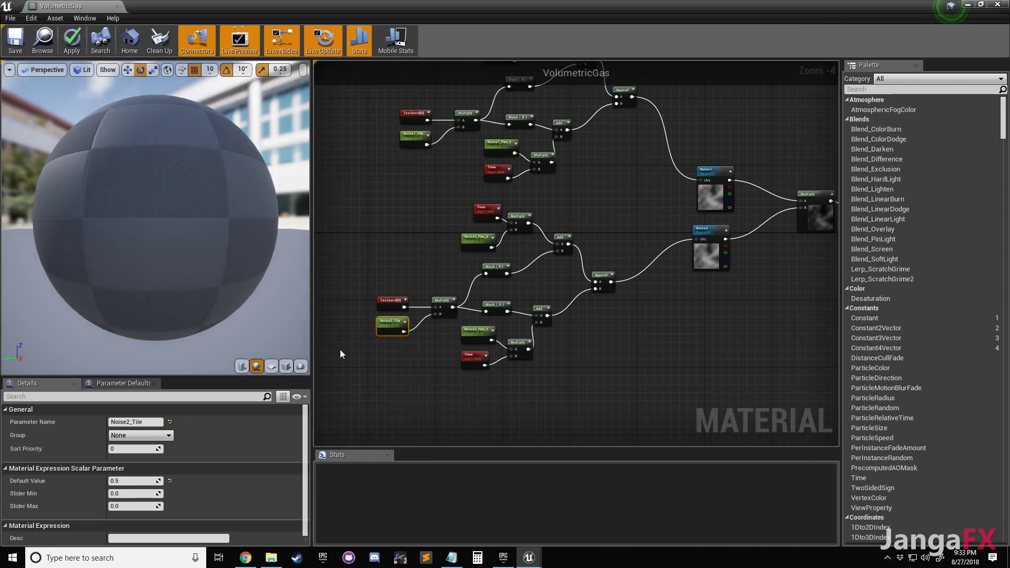
left_click(121, 481)
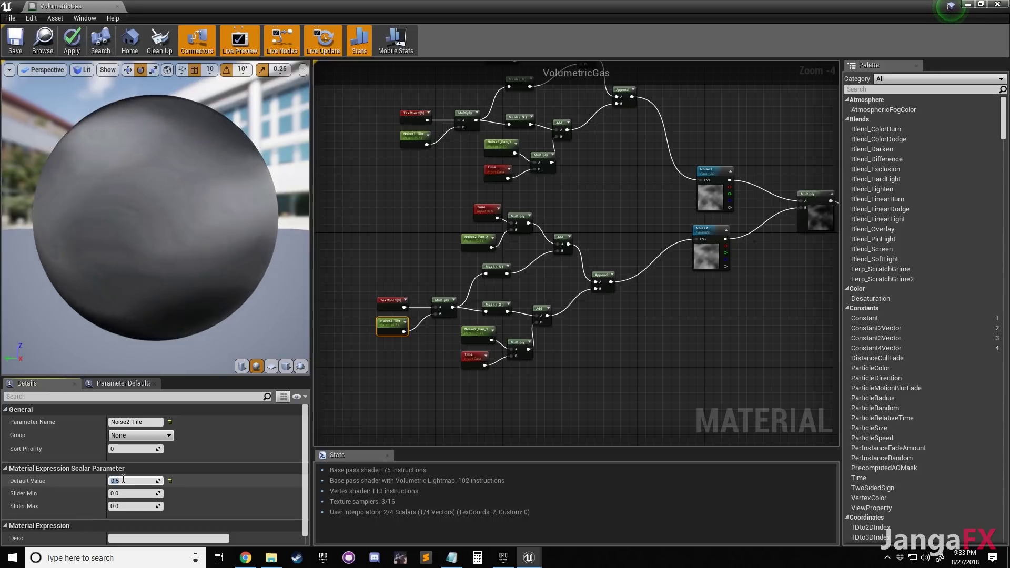
type("1")
key("Return")
right_click_drag(657, 201, 612, 203)
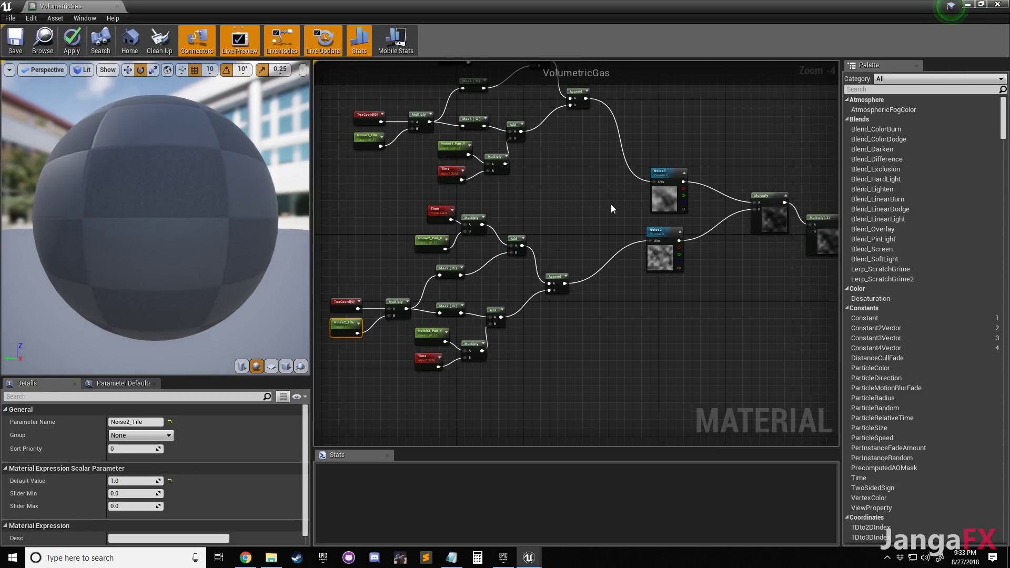
left_click(595, 216)
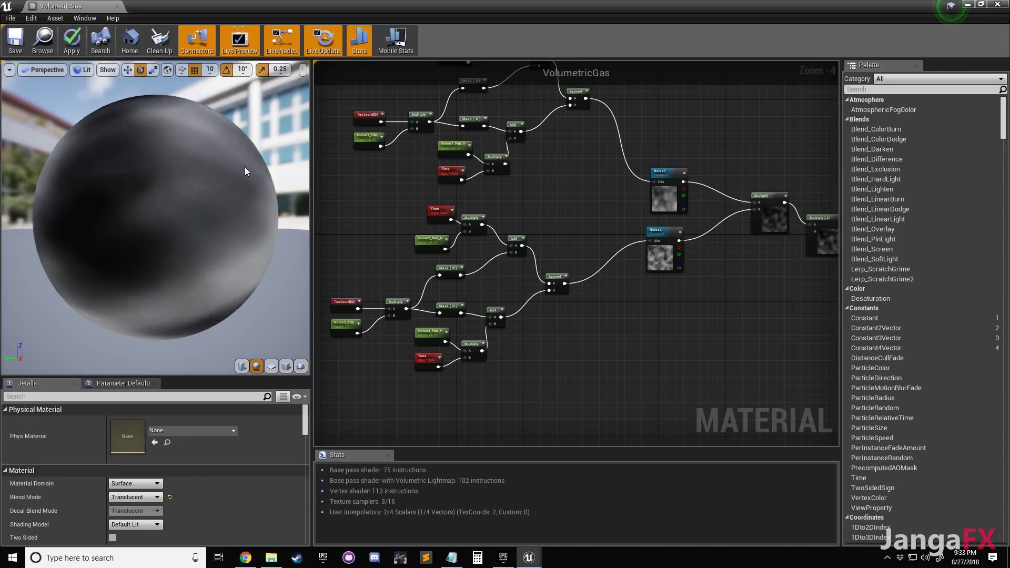
Apply the changes to the VolumetricGas material and save the asset
left_click(72, 41)
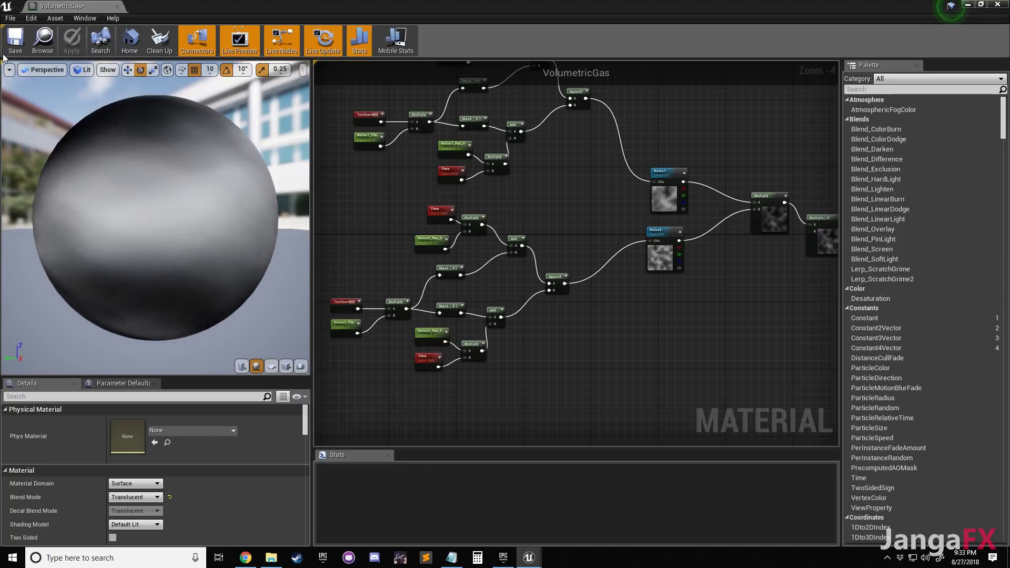
left_click(15, 41)
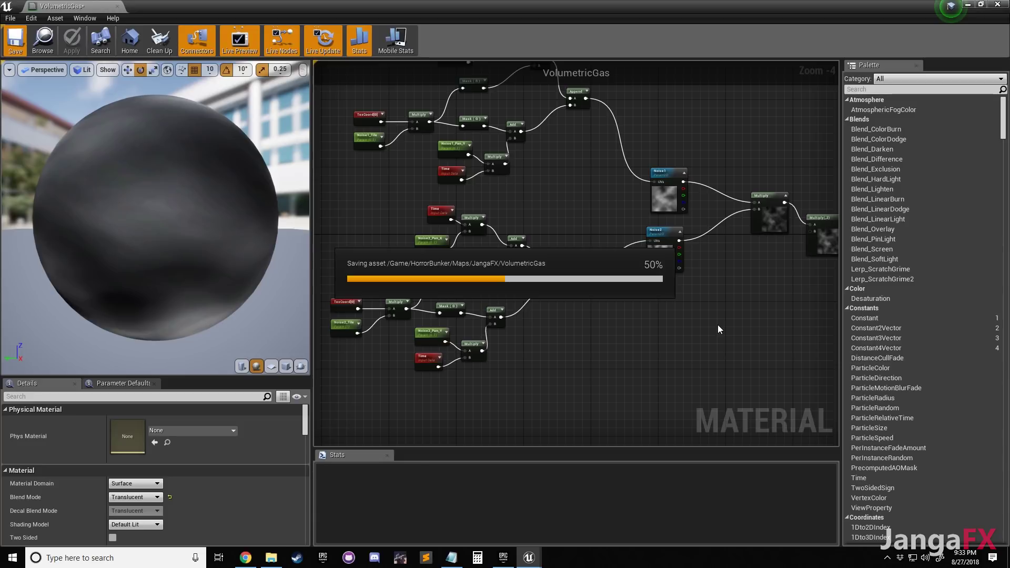
scroll(718, 324, "down", 2)
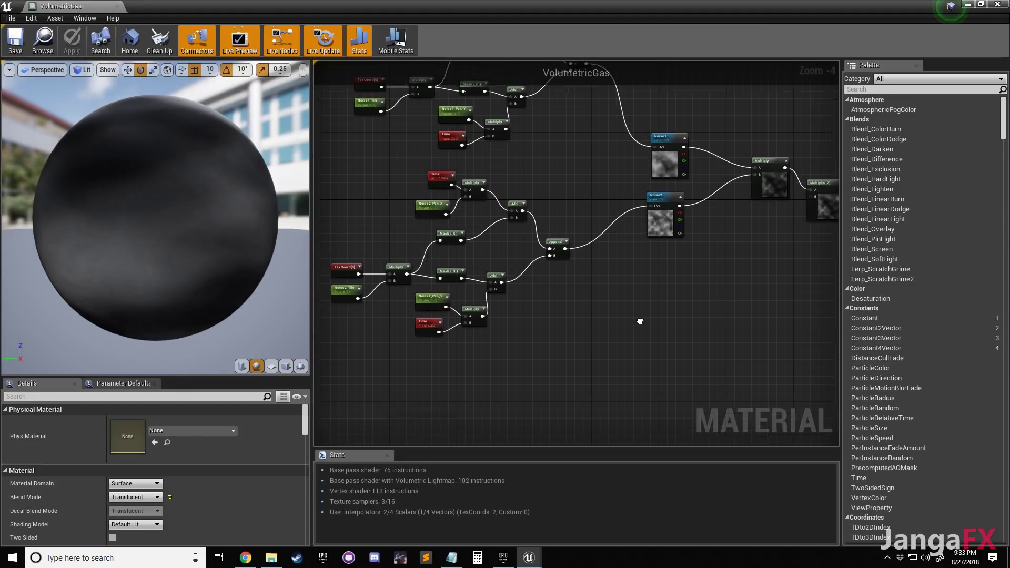
right_click_drag(635, 286, 626, 289)
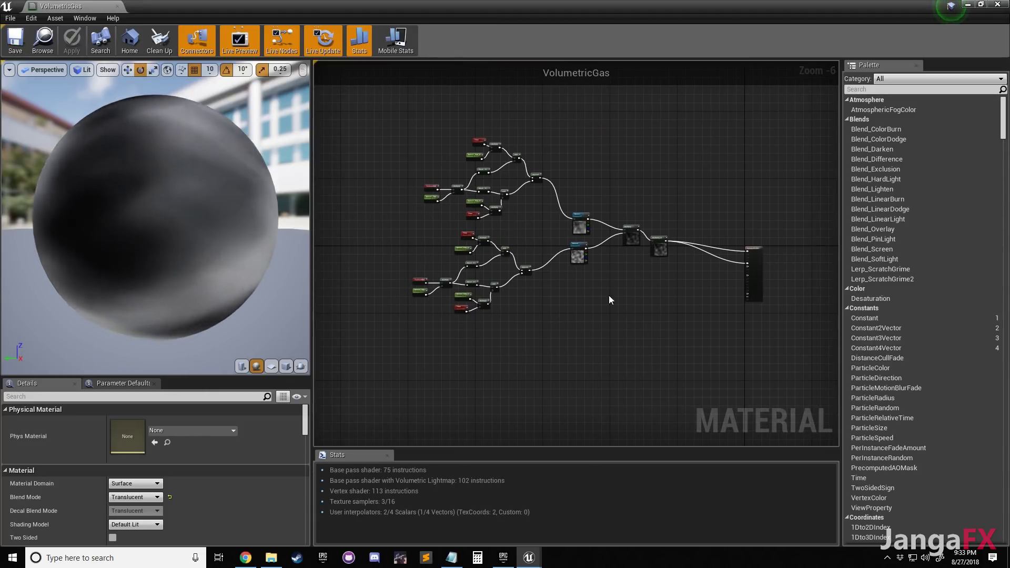
right_click_drag(576, 309, 592, 304)
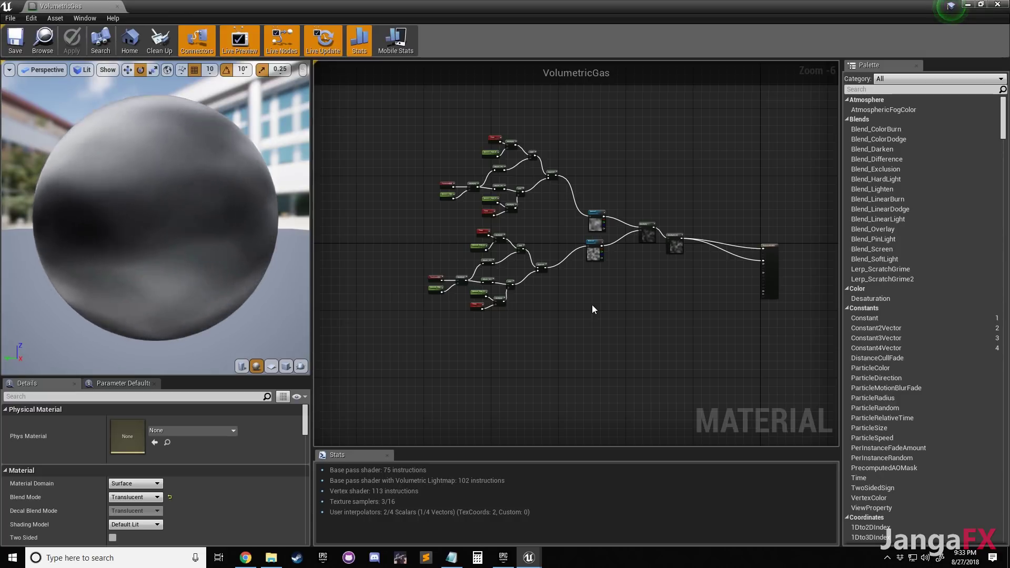
Switch the material preview to a cube and examine the panning noise on its faces from several angles
left_click(286, 366)
left_click_drag(156, 192, 157, 263)
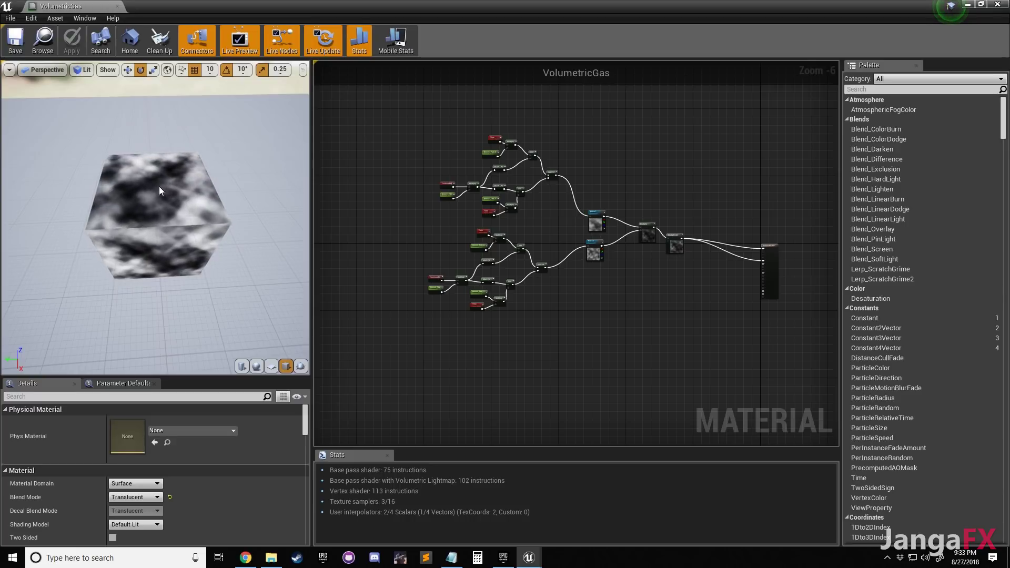
left_click_drag(163, 212, 86, 184)
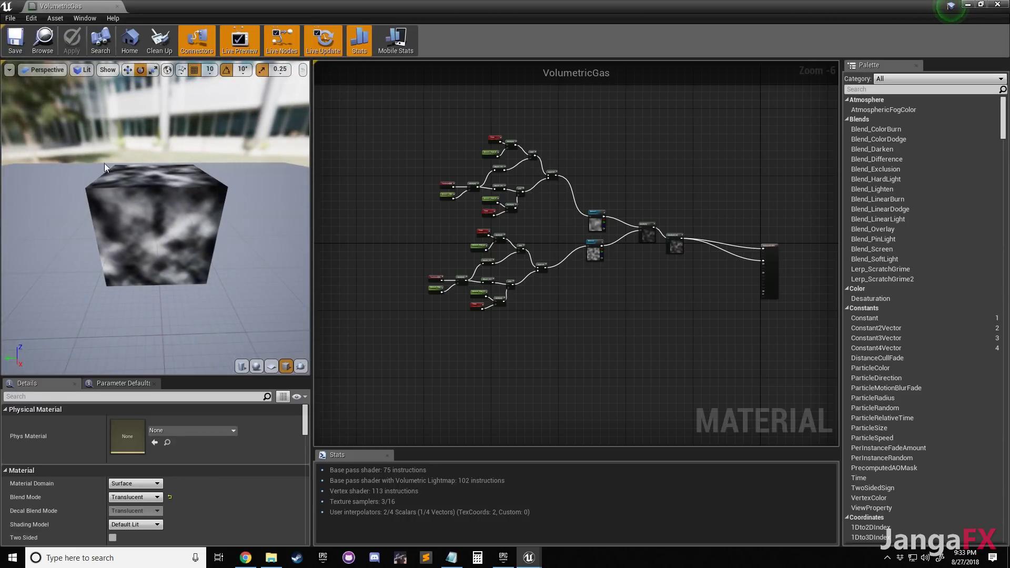
left_click_drag(169, 94, 198, 163)
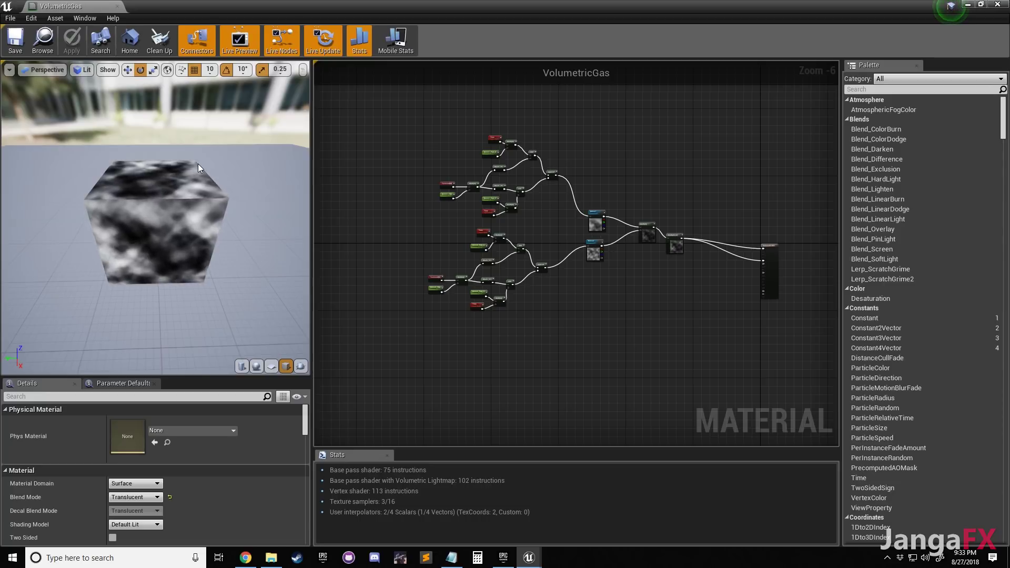
left_click_drag(198, 164, 175, 200)
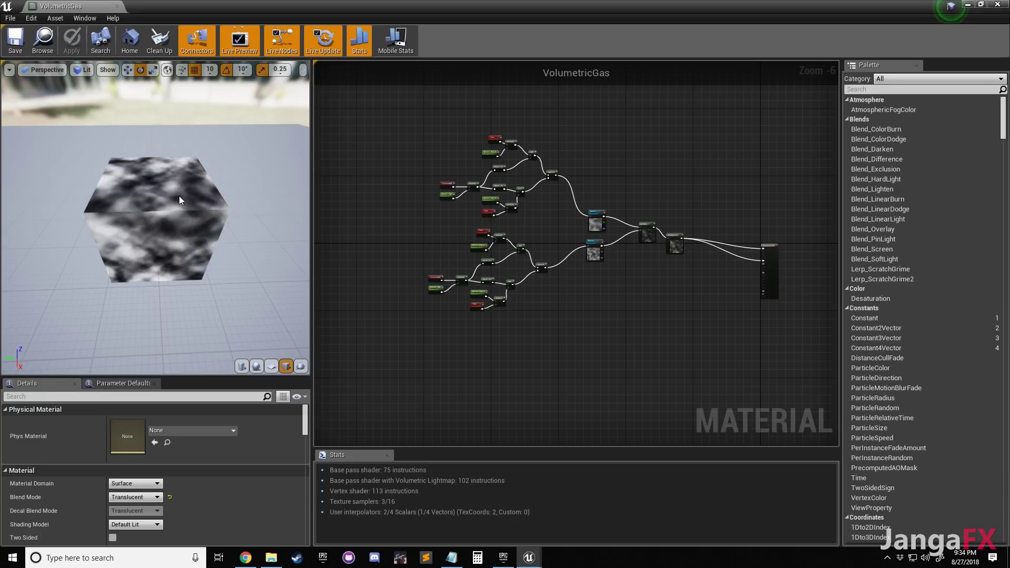
Add a scalar parameter named TestSubtract and place it below the second Multiply node
scroll(729, 279, "up", 5)
right_click_drag(645, 273, 624, 286)
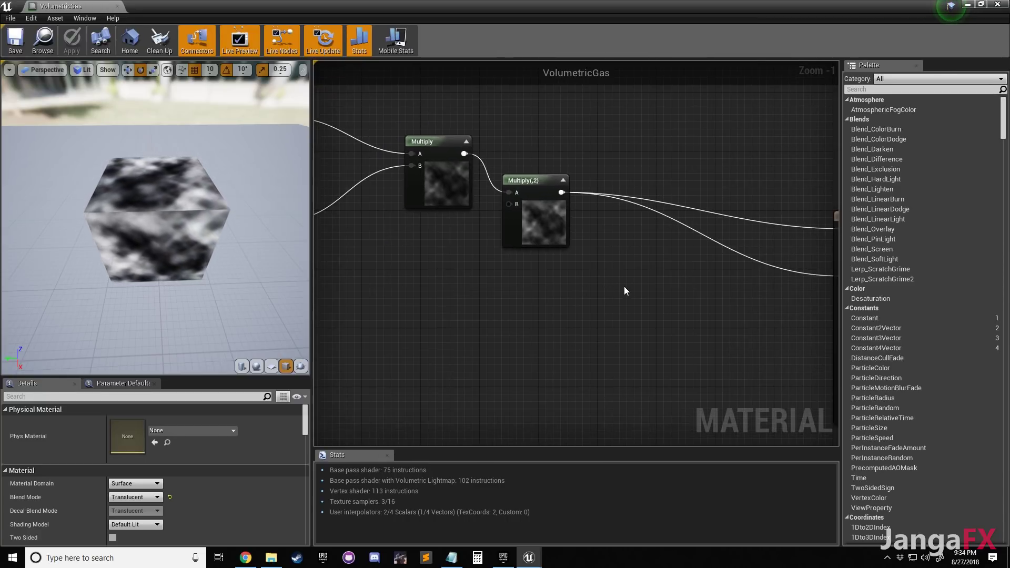
left_click(625, 286)
type("ss")
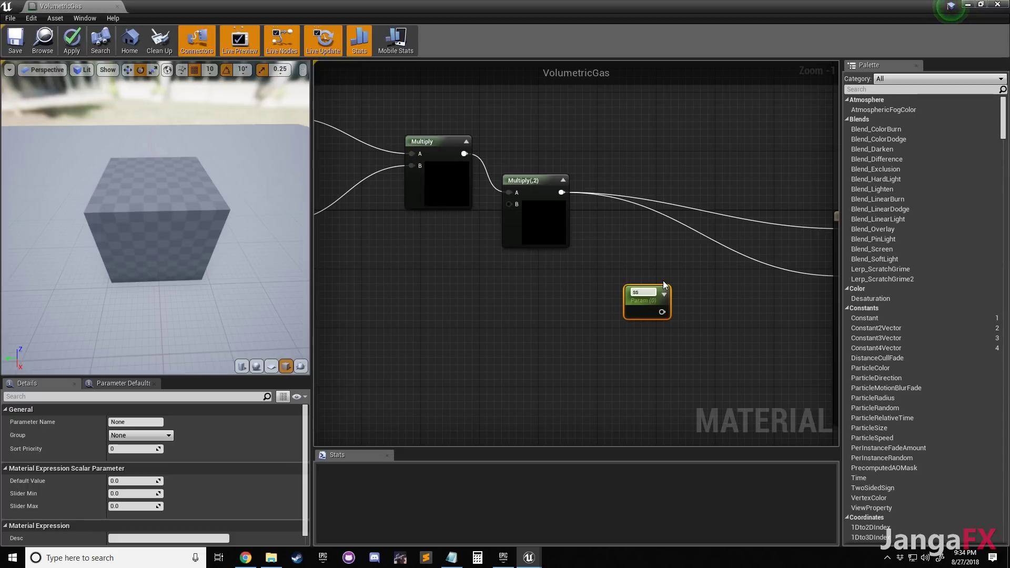
key("BackSpace")
key("BackSpace")
type("TestSubtract")
key("Return")
left_click_drag(663, 287, 622, 284)
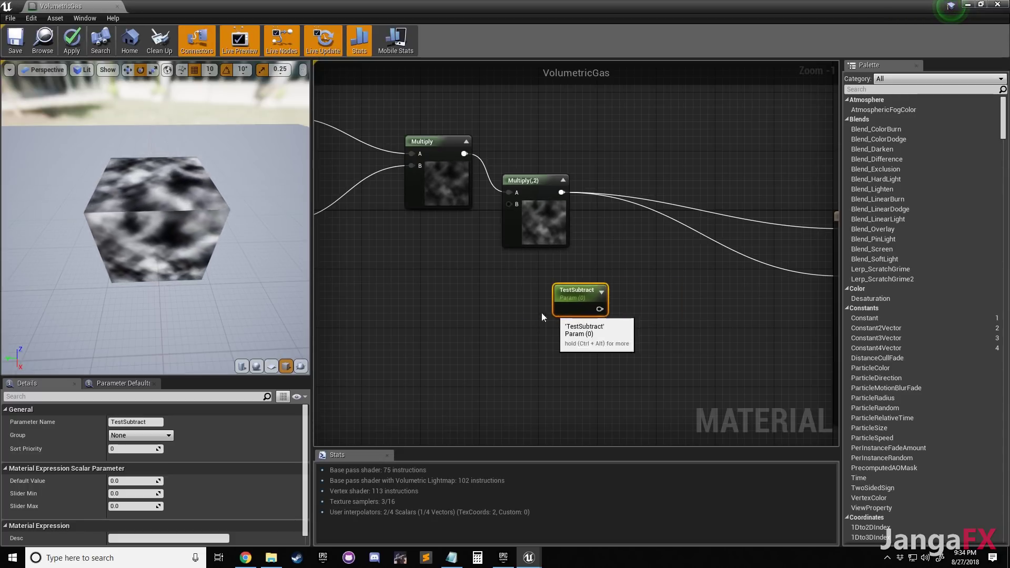
left_click_drag(567, 314, 547, 311)
Add a Subtract node with the second Multiply's output in A and TestSubtract in B
left_click(604, 257)
right_click(621, 244)
left_click(601, 239)
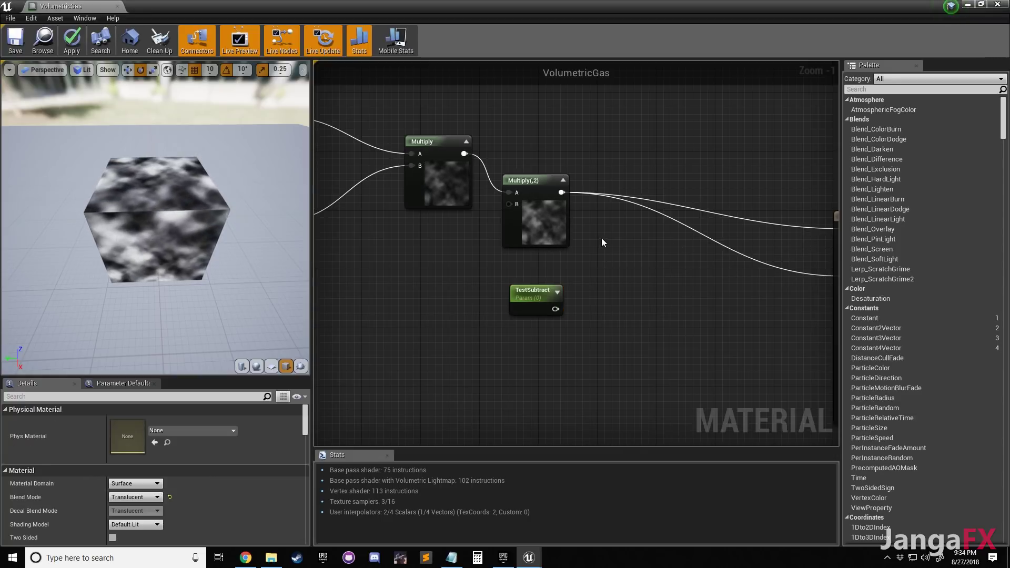
right_click(633, 254)
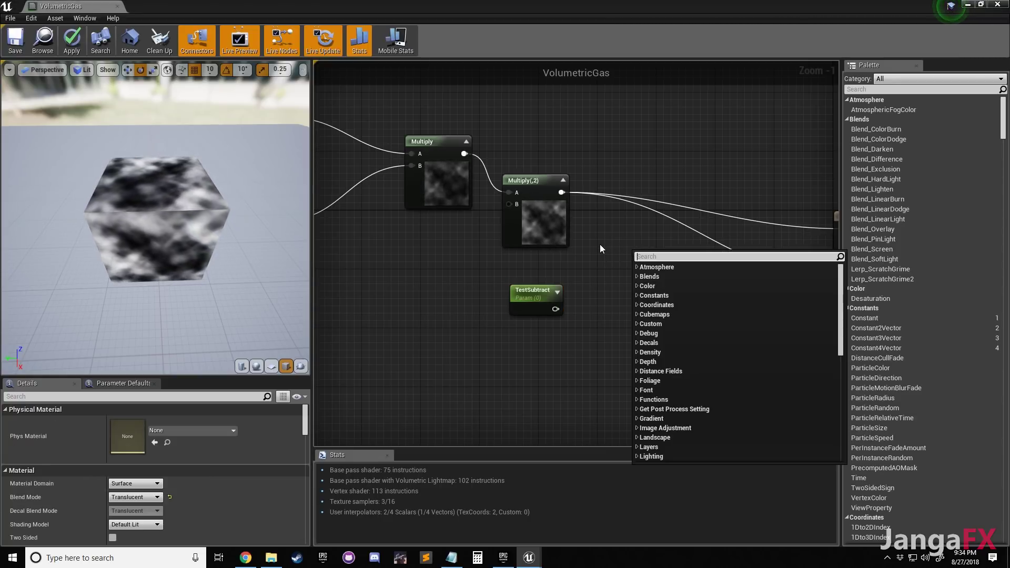
type("subtract")
key("Return")
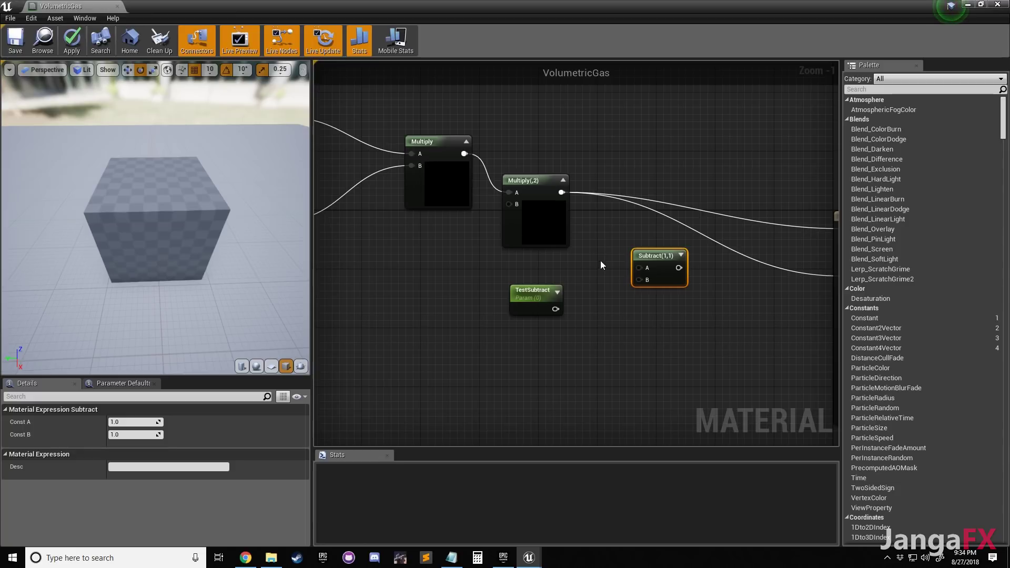
left_click_drag(574, 199, 639, 268)
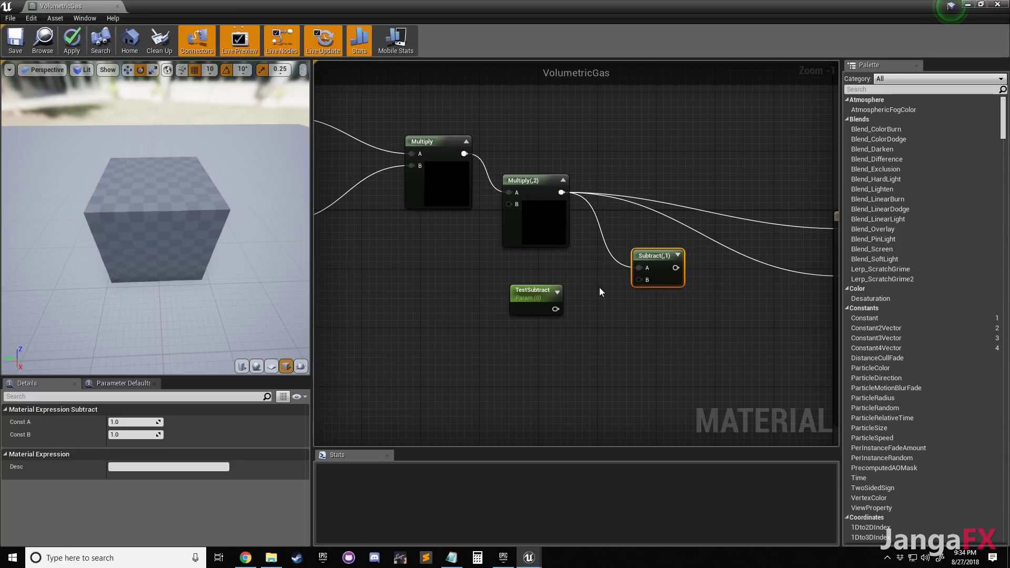
right_click_drag(762, 283, 610, 273)
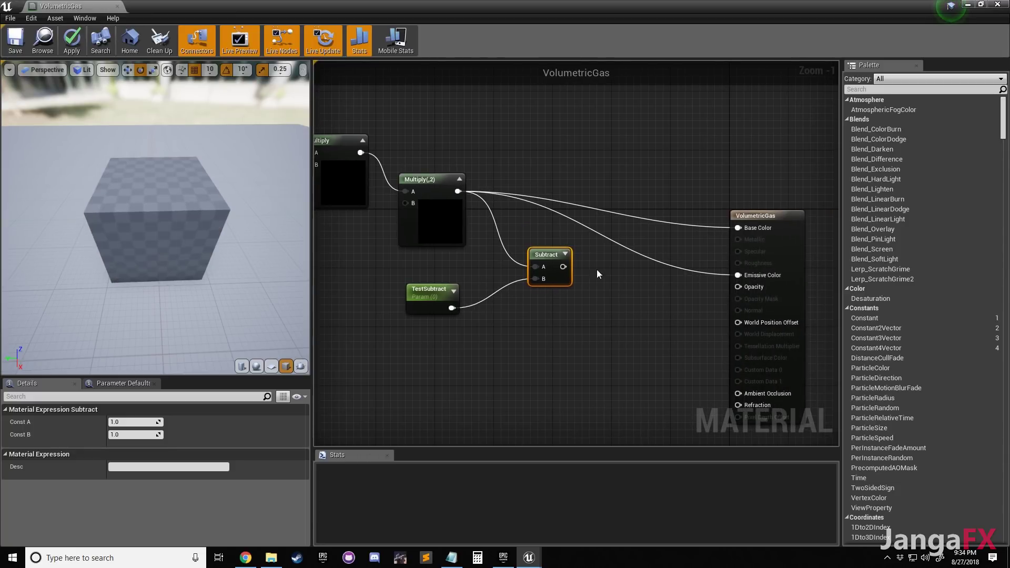
Connect the Subtract output to the material's Opacity input, with the second Multiply's output feeding Emissive Color
left_click_drag(740, 278, 739, 276)
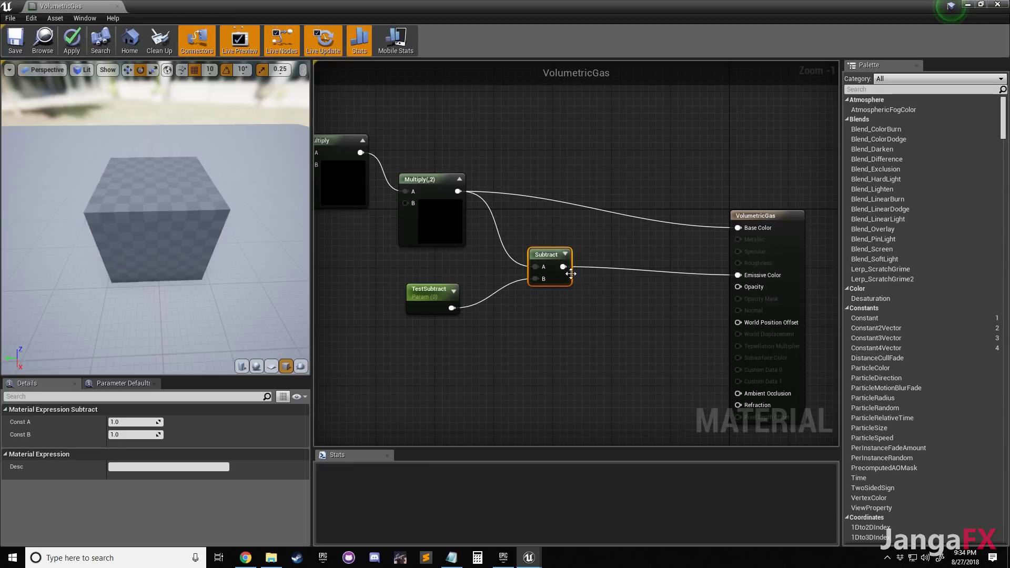
left_click_drag(563, 267, 739, 287)
right_click(739, 277)
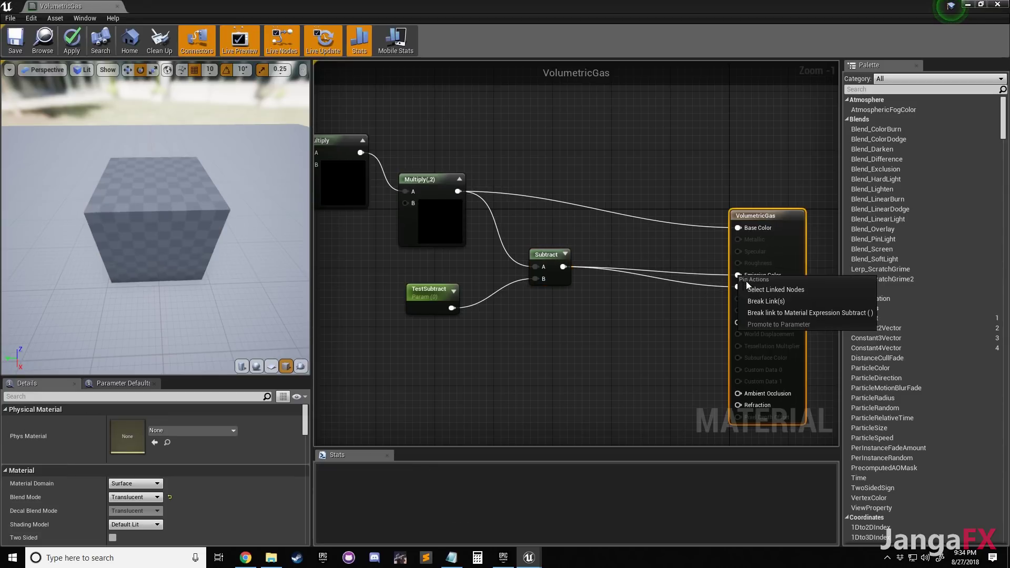
left_click(760, 301)
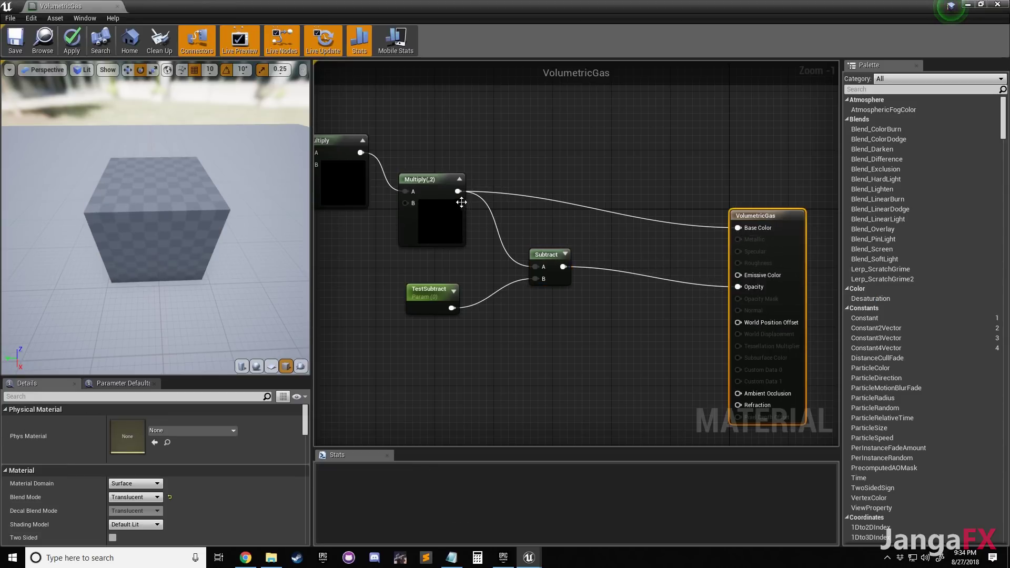
left_click_drag(458, 192, 472, 200)
left_click_drag(753, 284, 740, 275)
left_click(580, 217)
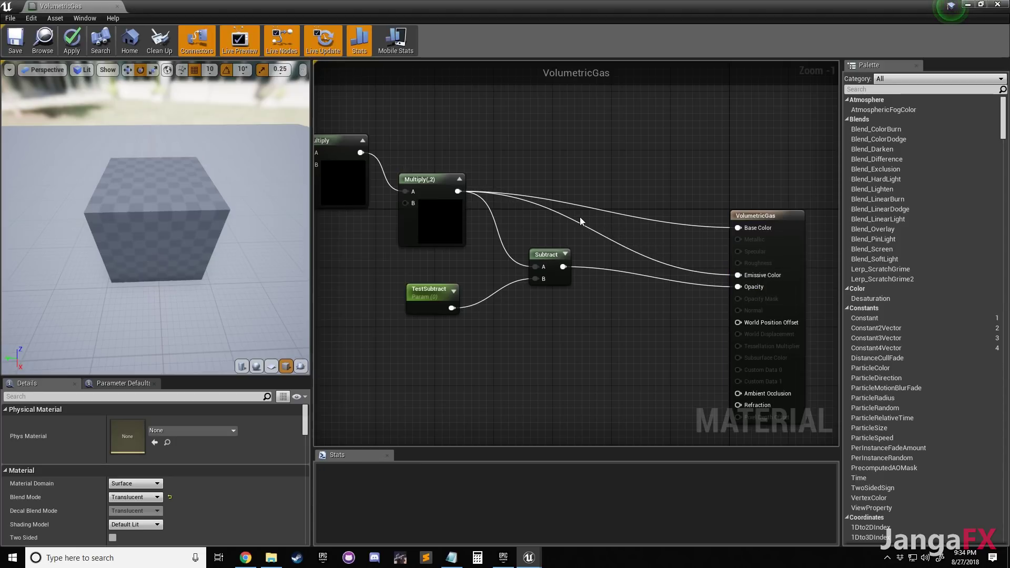
right_click_drag(567, 274, 574, 231)
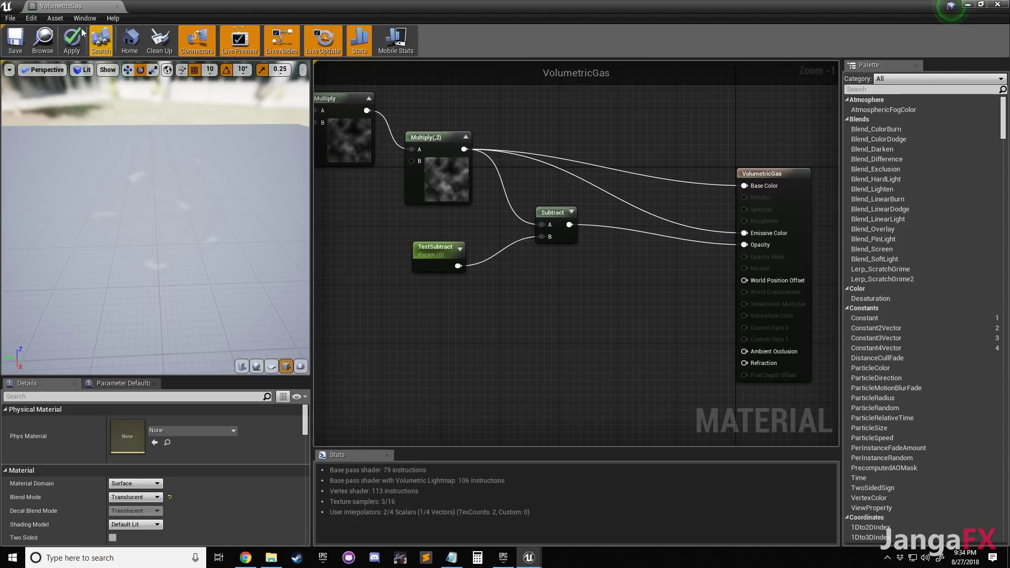
Apply the VolumetricGas material changes and move the material editor window away to reveal the level editor
left_click(79, 43)
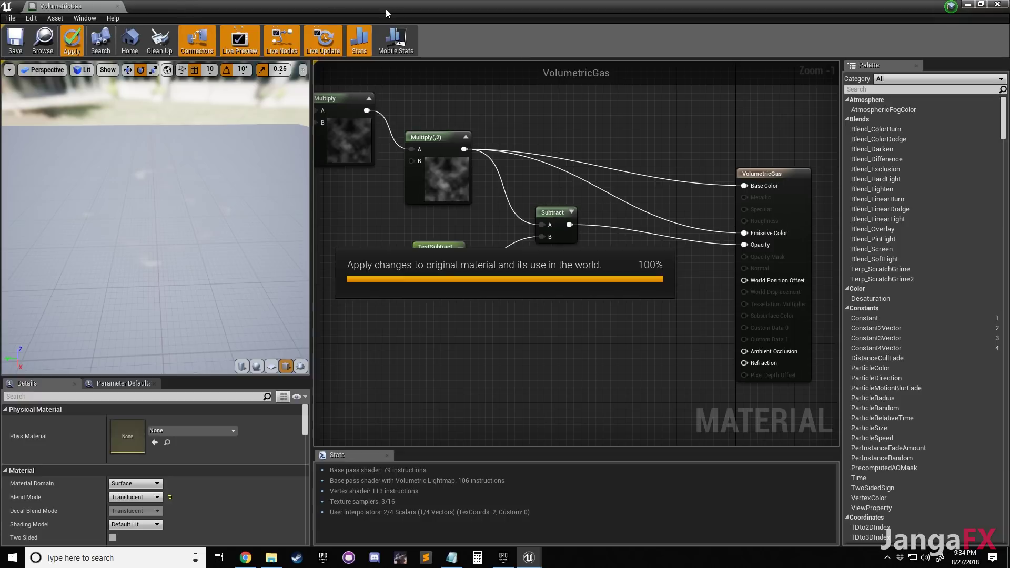
left_click_drag(393, 8, 1009, 176)
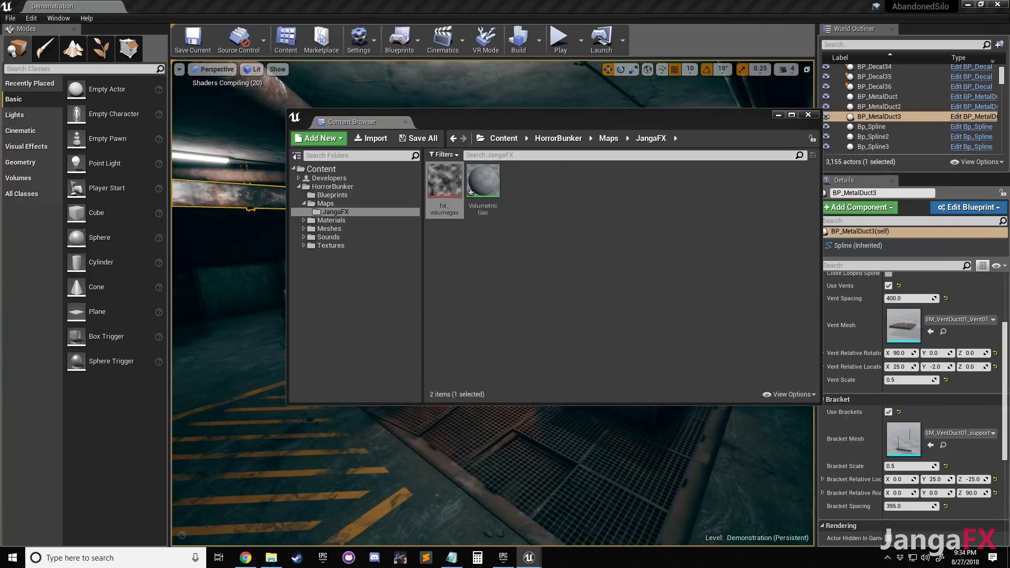
Place a Plane on the floor beside the metal grating and assign it the VolumetricGas material
left_click_drag(591, 124, 1009, 130)
left_click_drag(76, 312, 428, 455)
key("f")
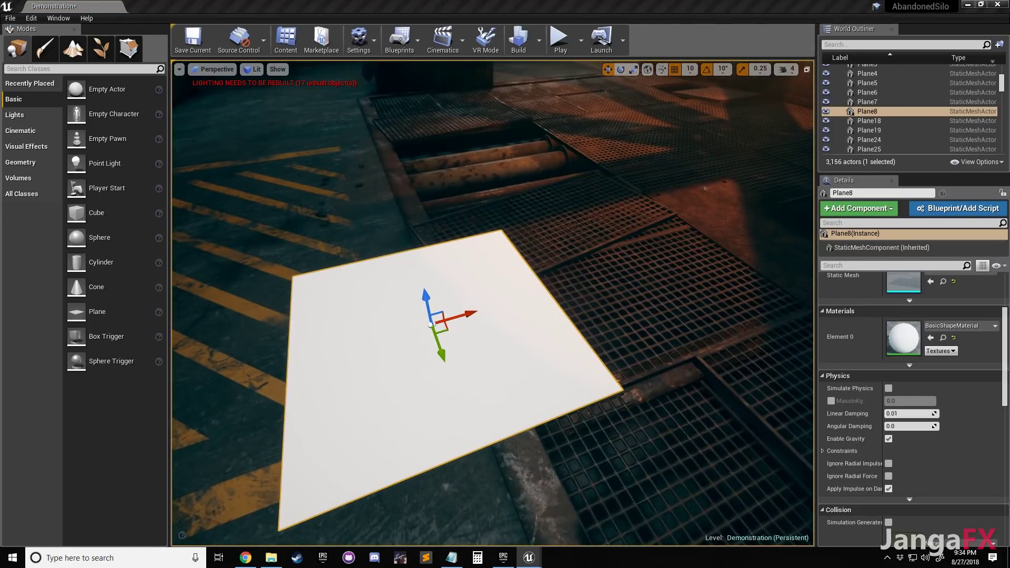
left_click_drag(1009, 126, 815, 140)
left_click_drag(779, 205, 449, 384)
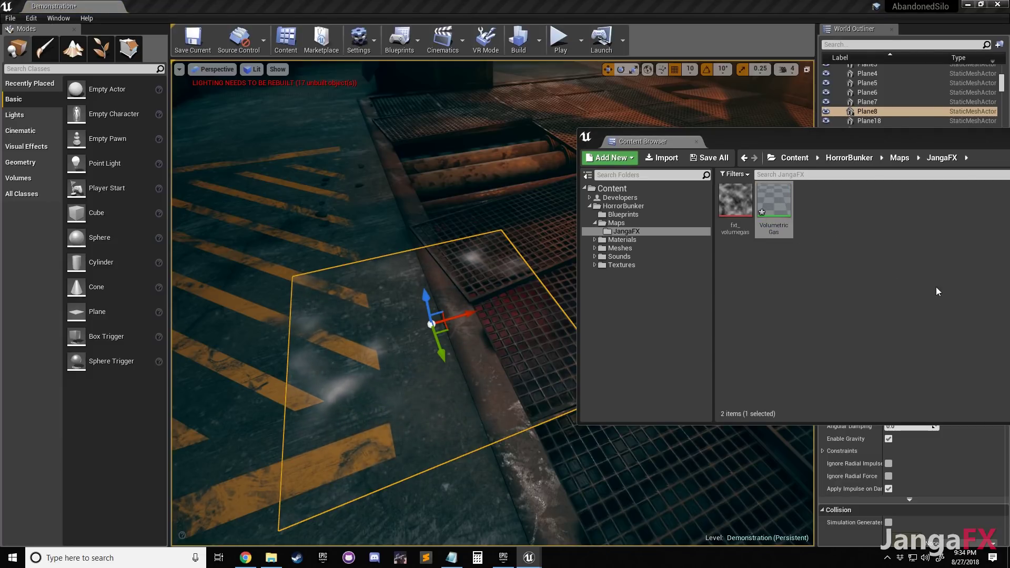
Minimize the Content Browser and bring the VolumetricGas material editor beside the plane in the level view
left_click_drag(919, 146, 802, 149)
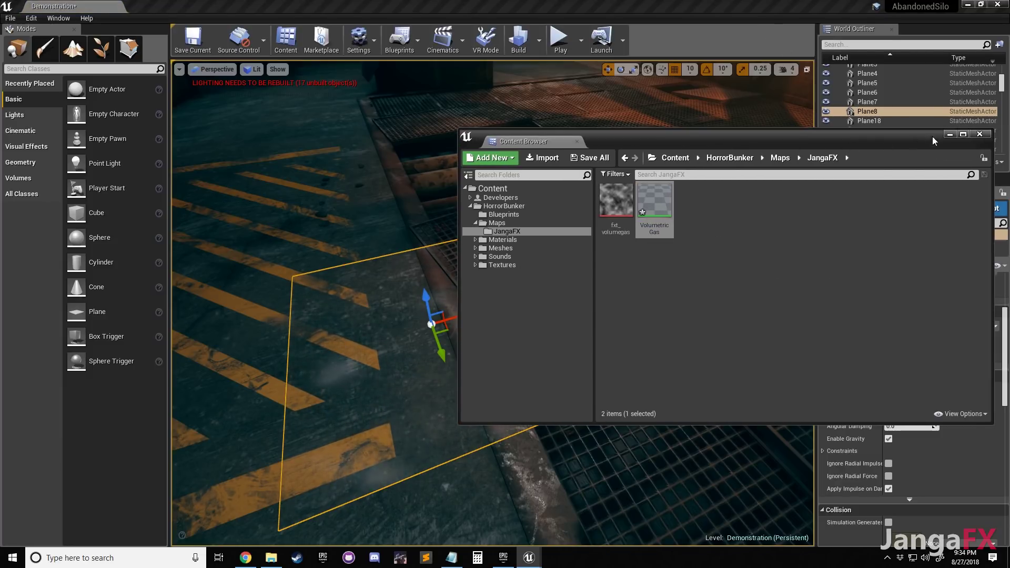
left_click(953, 138)
left_click_drag(1009, 150, 812, 30)
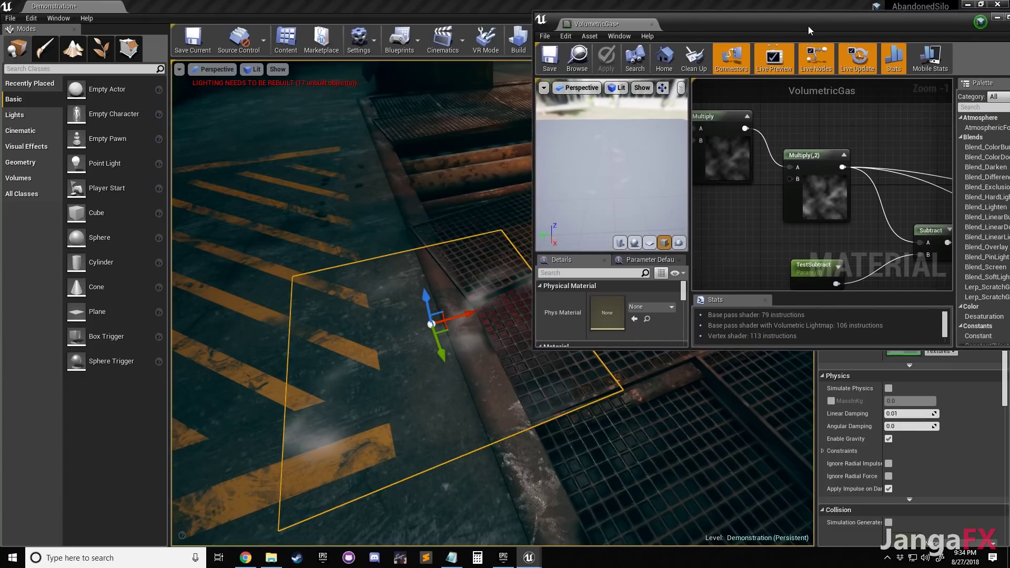
Try a default value of -0.038095 on the TestSubtract parameter
right_click_drag(845, 258, 856, 208)
left_click(822, 223)
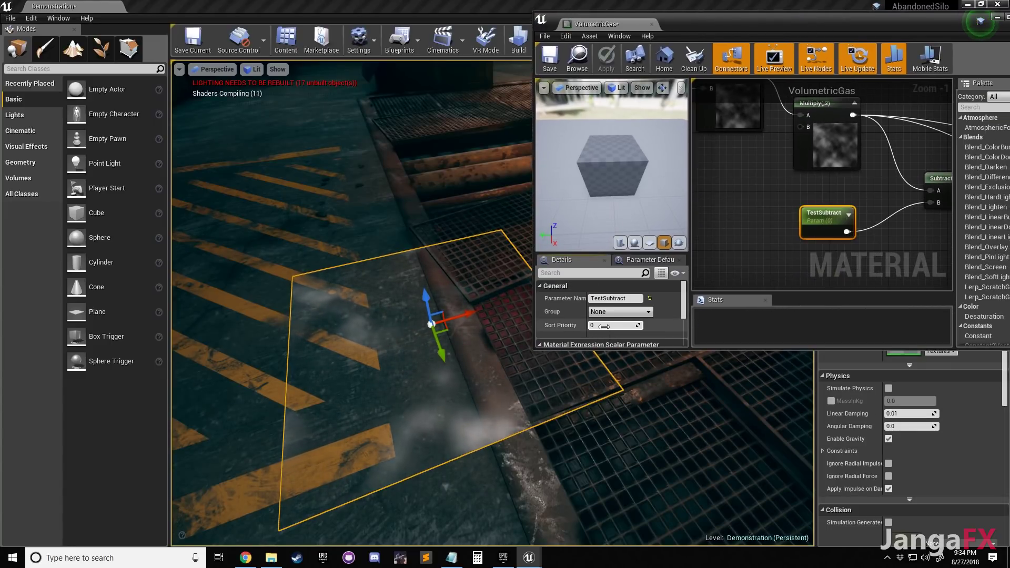
scroll(725, 273, "down", 1)
scroll(662, 321, "down", 1)
scroll(662, 321, "down", 1)
mouse_move(613, 324)
left_mouse_down()
mouse_move(605, 325)
mouse_move(622, 324)
mouse_move(611, 324)
left_mouse_up()
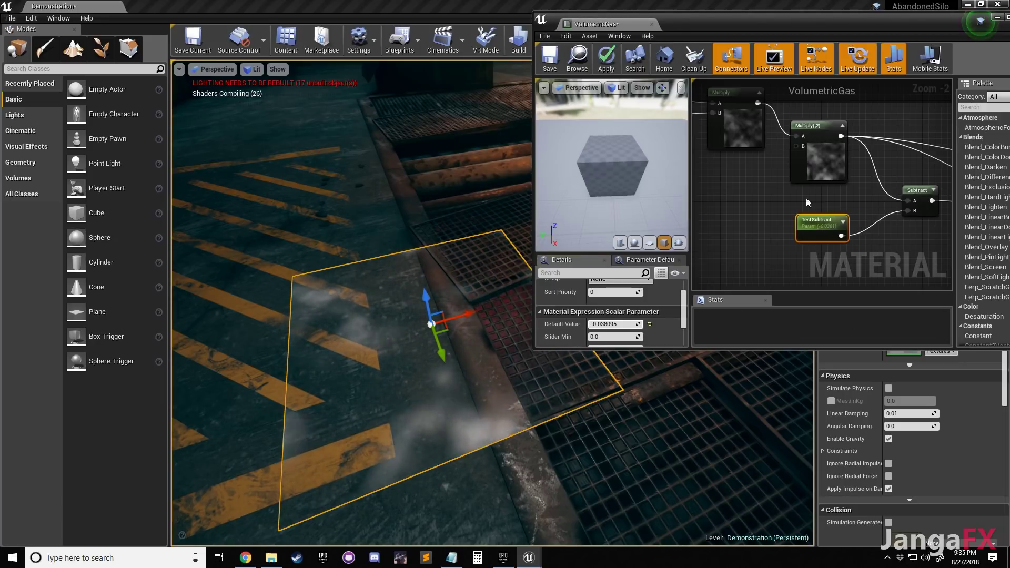
left_click(791, 209)
scroll(743, 205, "down", 2)
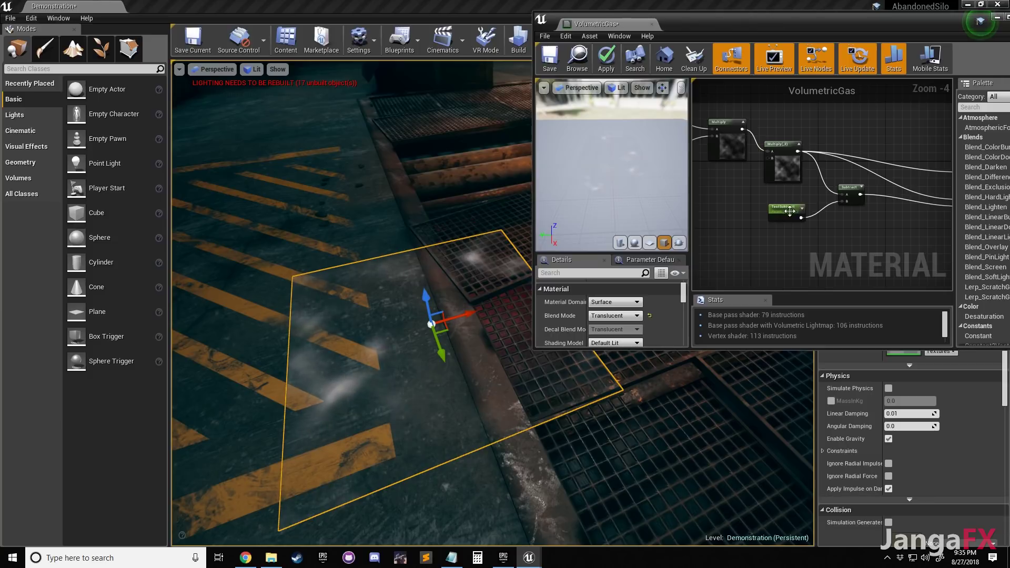
Set the TestSubtract parameter's default value to 0
left_click(773, 218)
left_click(616, 324)
type("0")
key("Return")
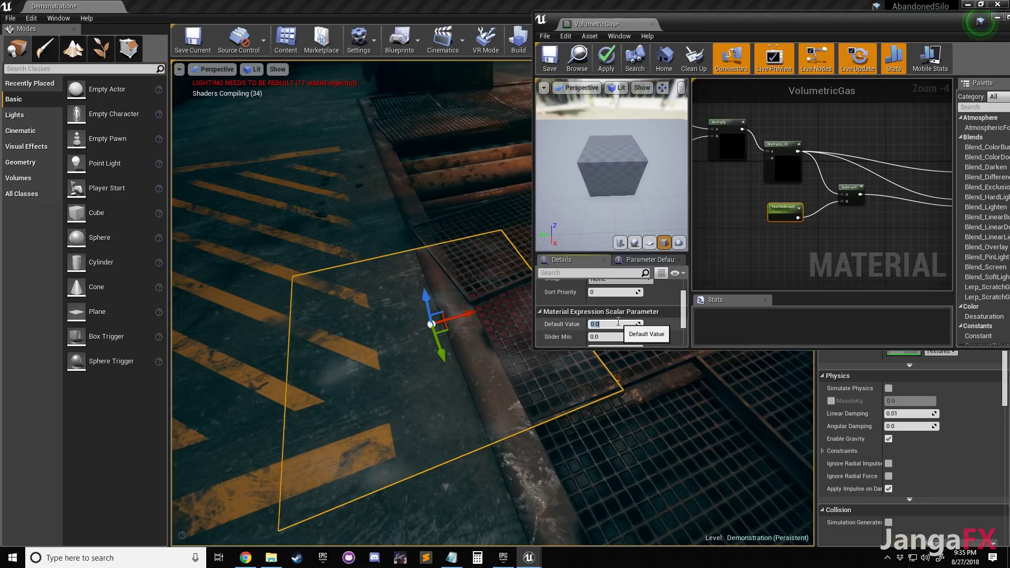
Maximize the VolumetricGas material editor, apply the changes and save the material
left_click(856, 223)
right_click_drag(855, 222, 881, 189)
scroll(849, 197, "down", 2)
left_click_drag(816, 20, 512, 1)
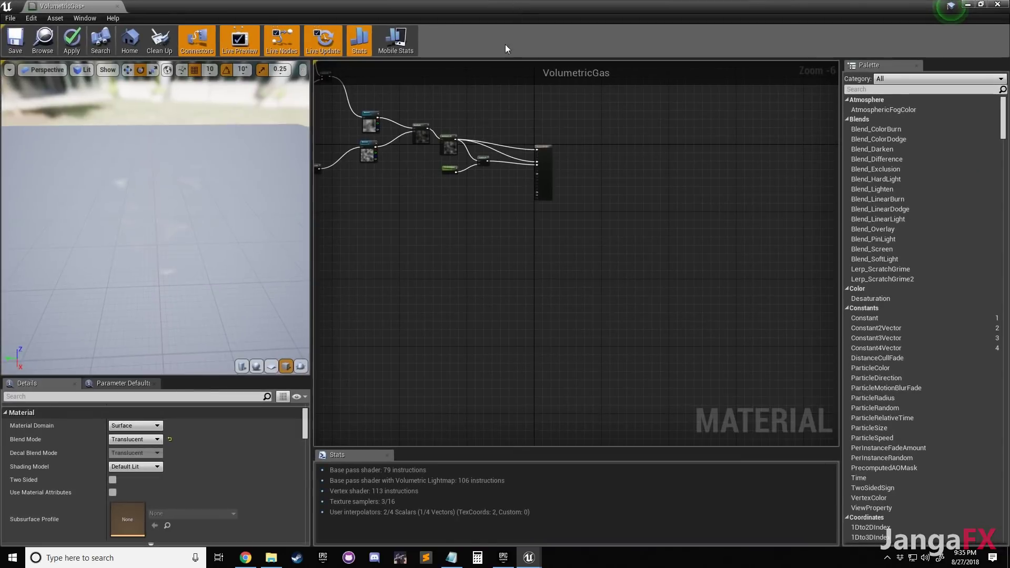
left_click(72, 39)
left_click(13, 43)
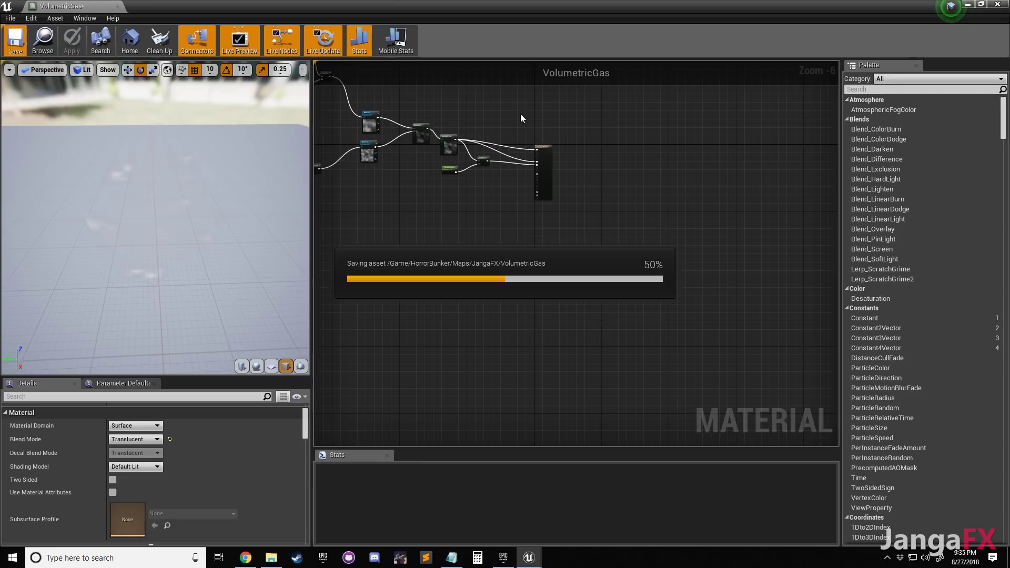
Add a Custom expression node in the empty area below the noise texture node network
scroll(487, 107, "down", 1)
right_click_drag(487, 107, 658, 169)
scroll(658, 169, "up", 2)
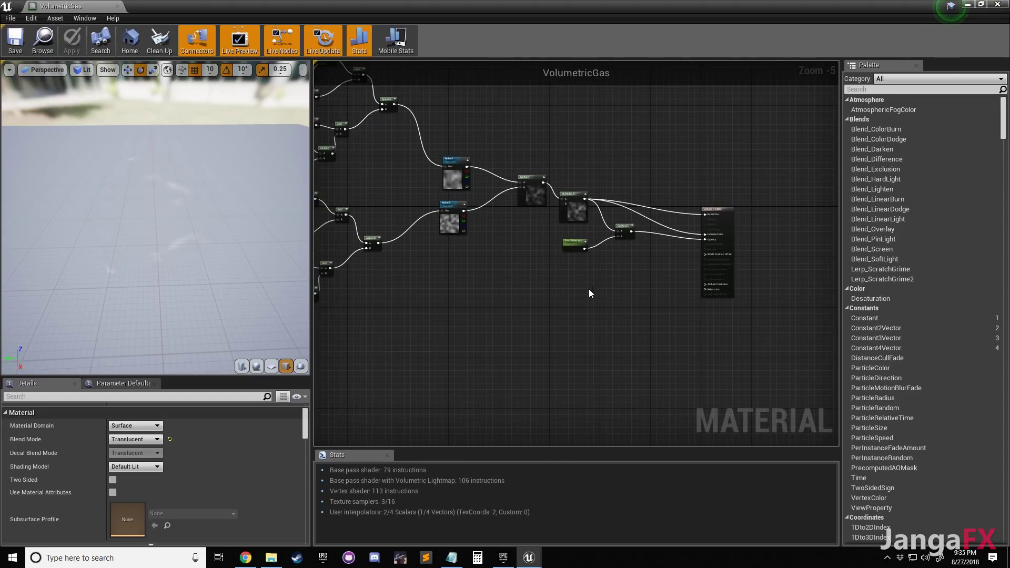
scroll(592, 289, "down", 3)
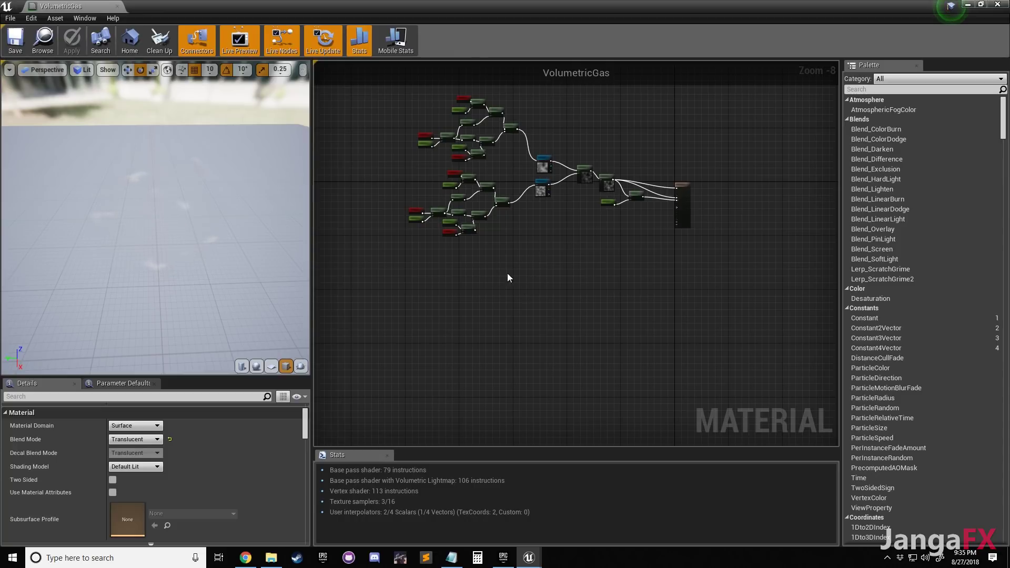
right_click(495, 298)
type("custom")
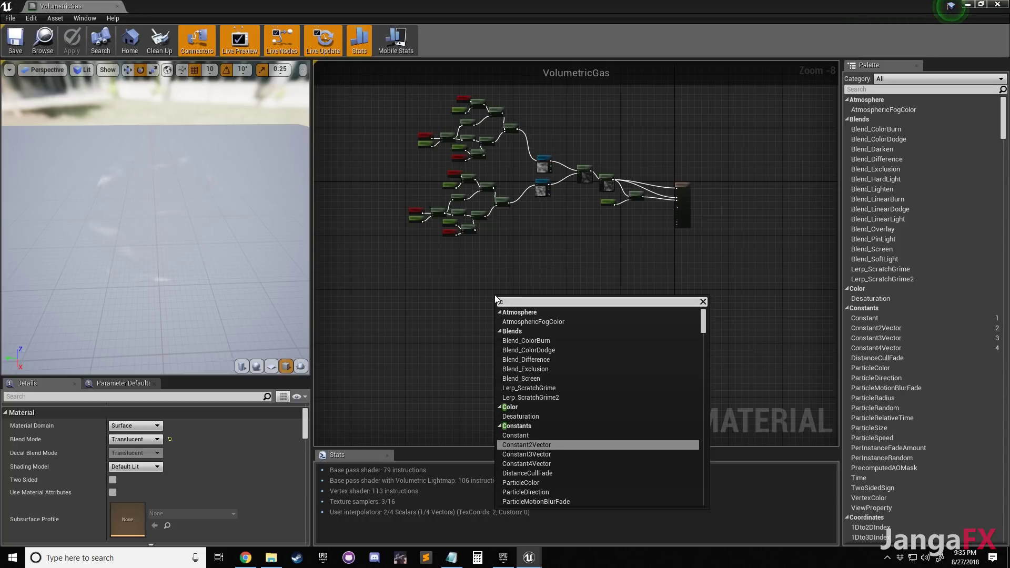
key("Return")
scroll(495, 294, "up", 8)
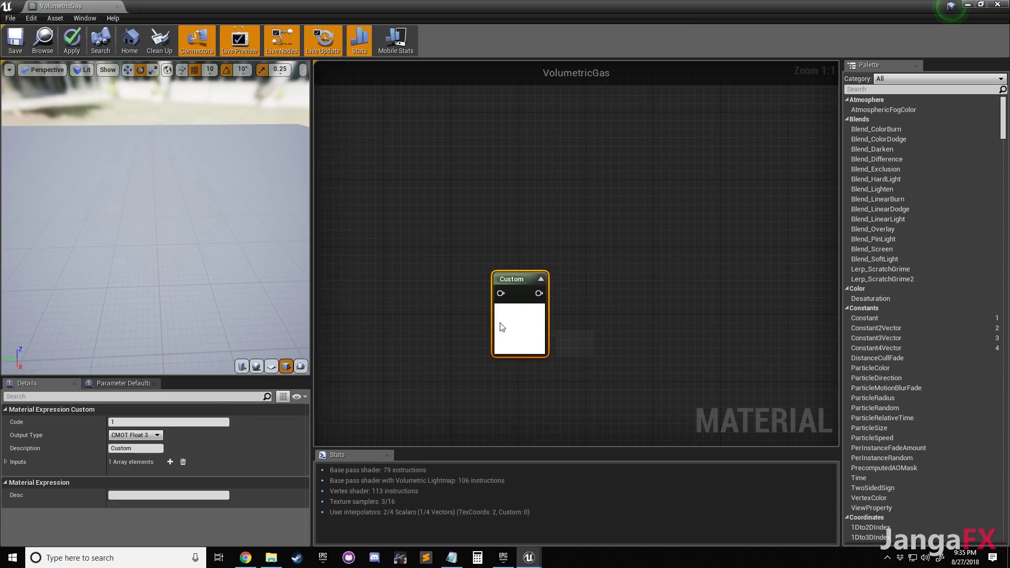
Reposition the Custom node and set its description to VolumeRemap
left_click_drag(502, 325, 545, 293)
left_click(140, 448)
type("RolumeRemap")
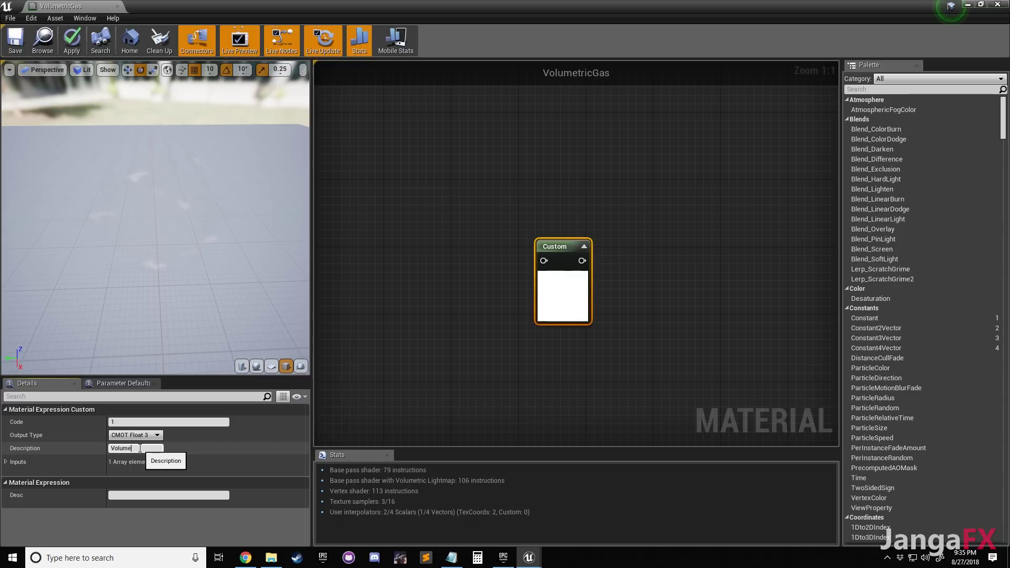
key("Return")
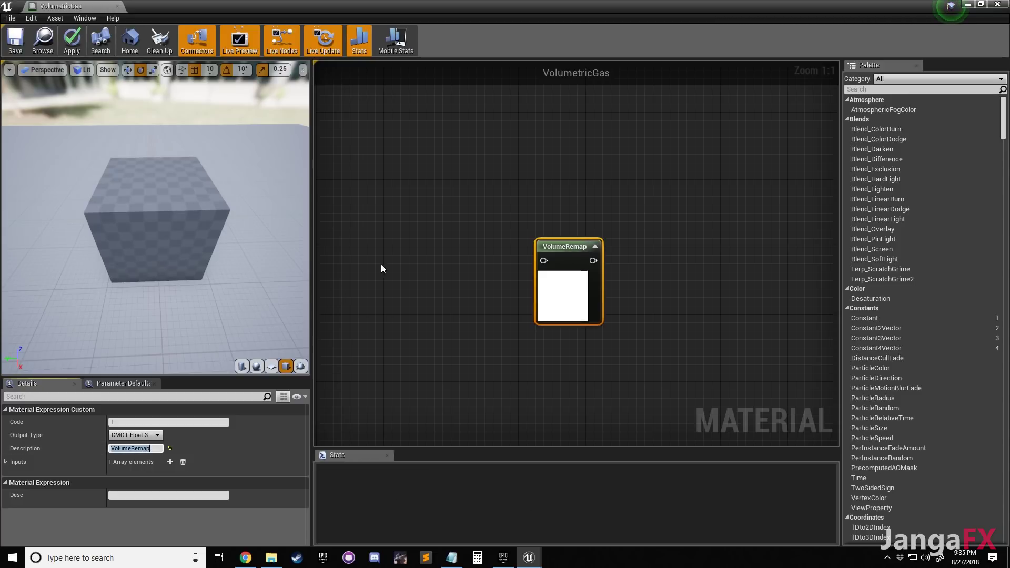
Switch to the Notepad notes on the remap formula and examine the volumeA declaration and return statement
right_click_drag(734, 136, 608, 204)
scroll(608, 204, "down", 3)
right_click_drag(582, 246, 540, 304)
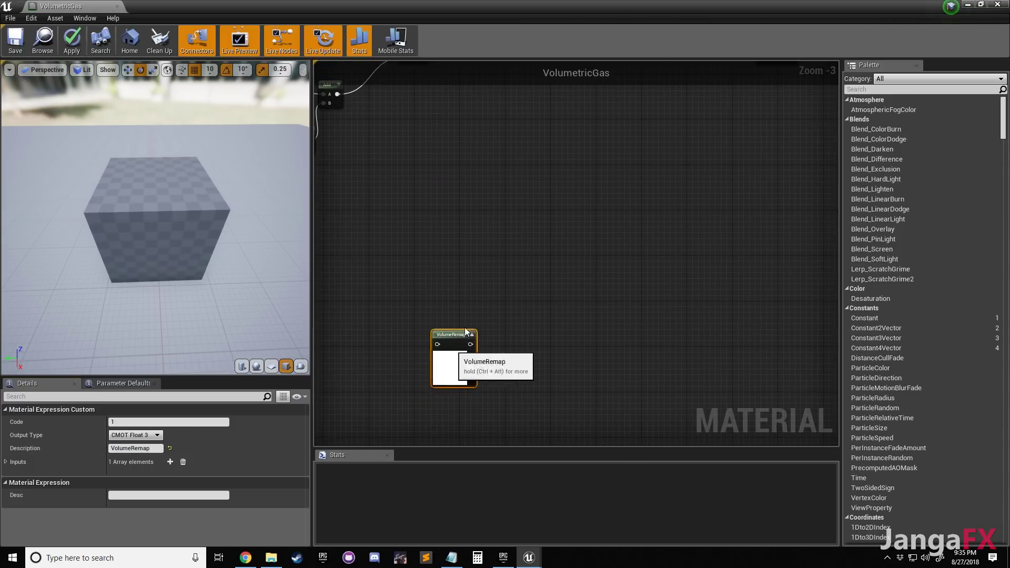
left_click(586, 194)
left_click(452, 557)
left_click_drag(444, 220, 450, 145)
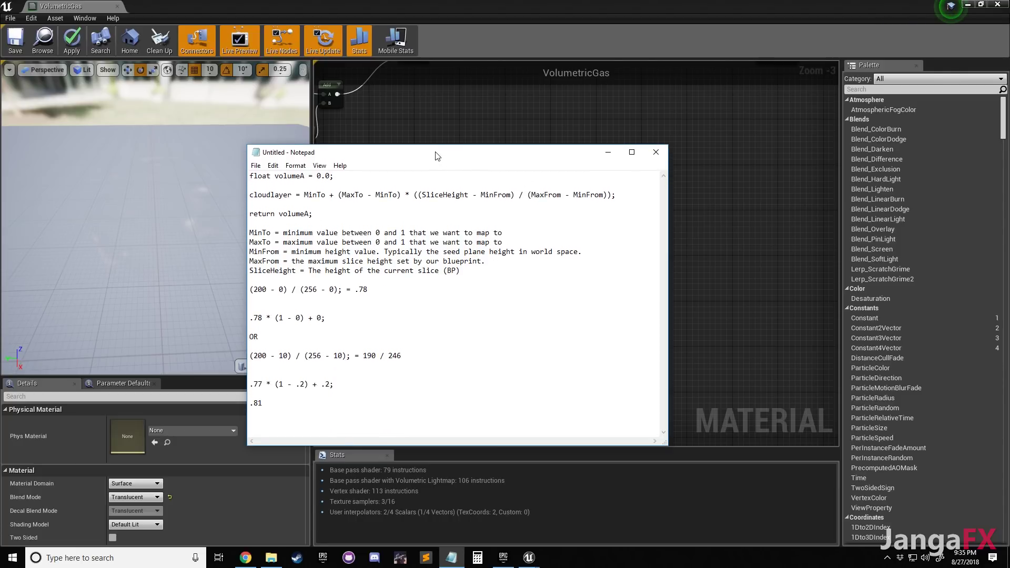
left_click_drag(446, 154, 482, 120)
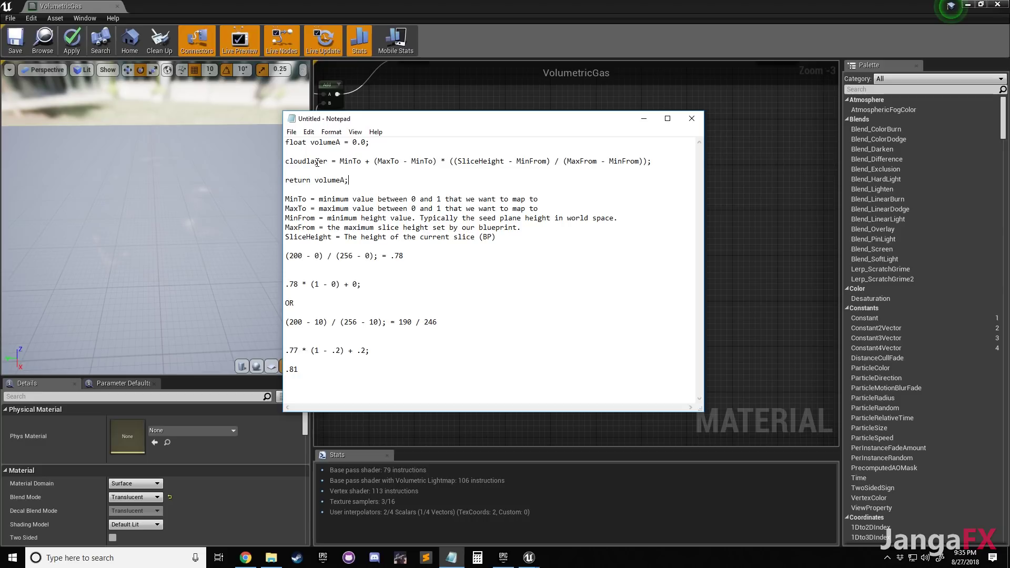
left_click_drag(287, 143, 370, 142)
left_click(399, 145)
left_click_drag(463, 118, 432, 251)
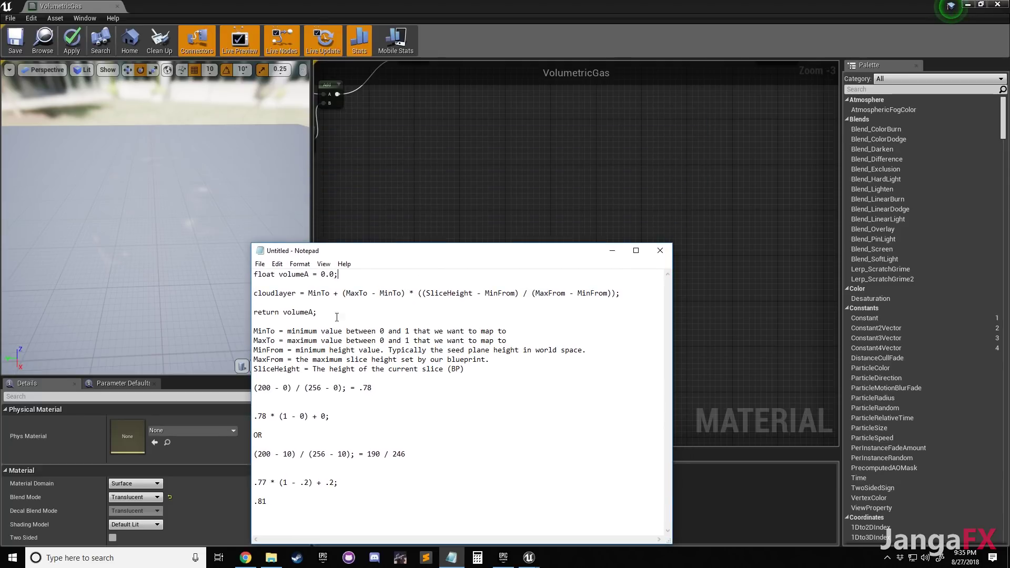
left_click_drag(317, 313, 236, 315)
left_click(380, 300)
left_click_drag(397, 252, 413, 203)
Replace cloudlayer with volumeA as the variable assigned by the remap formula in the notes
left_click_drag(314, 244, 260, 244)
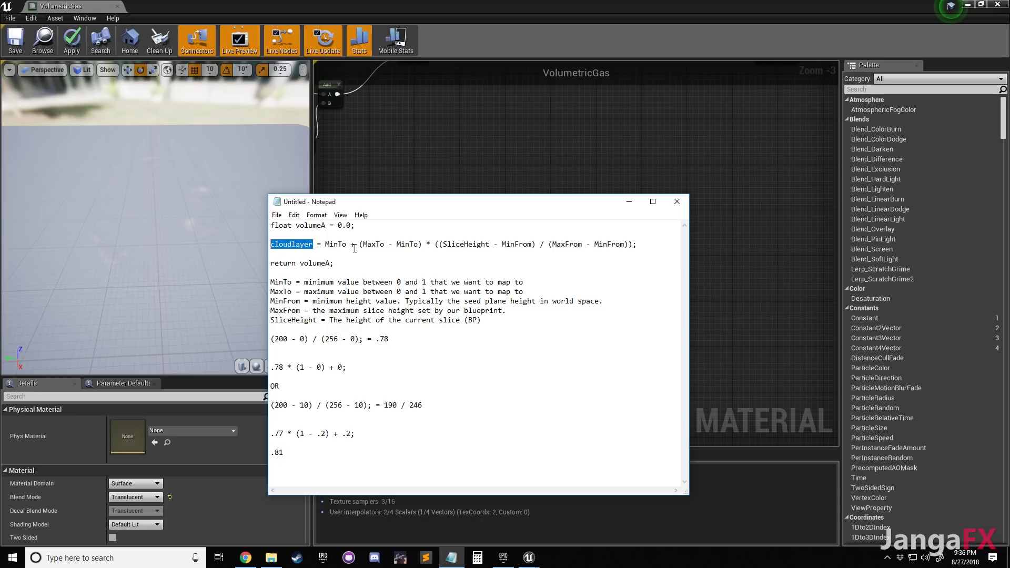
type("volumeA")
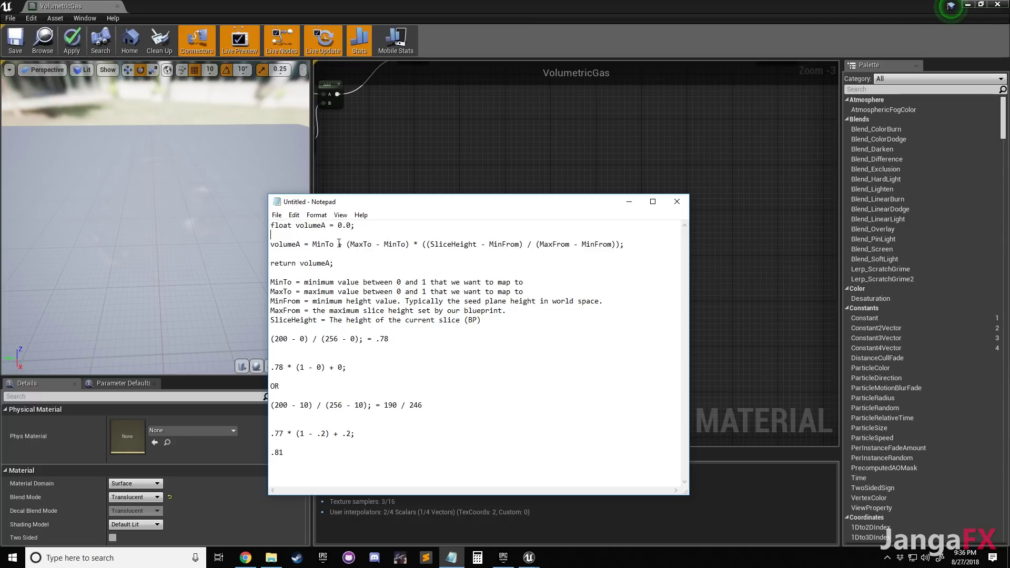
left_click_drag(438, 205, 438, 194)
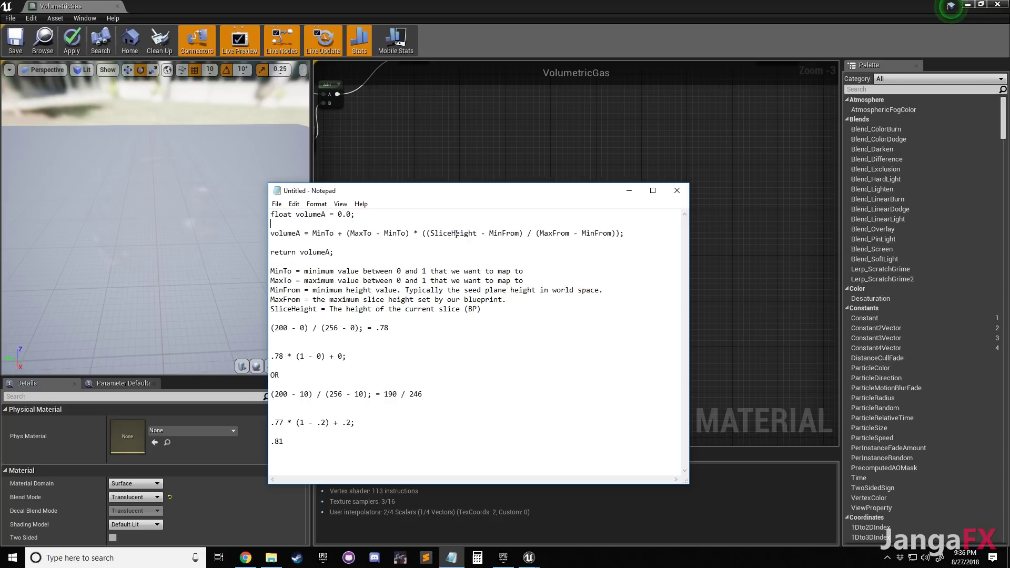
Examine the SliceHeight definition and the MinFrom term of the remap formula in the notes
left_click_drag(510, 195, 514, 161)
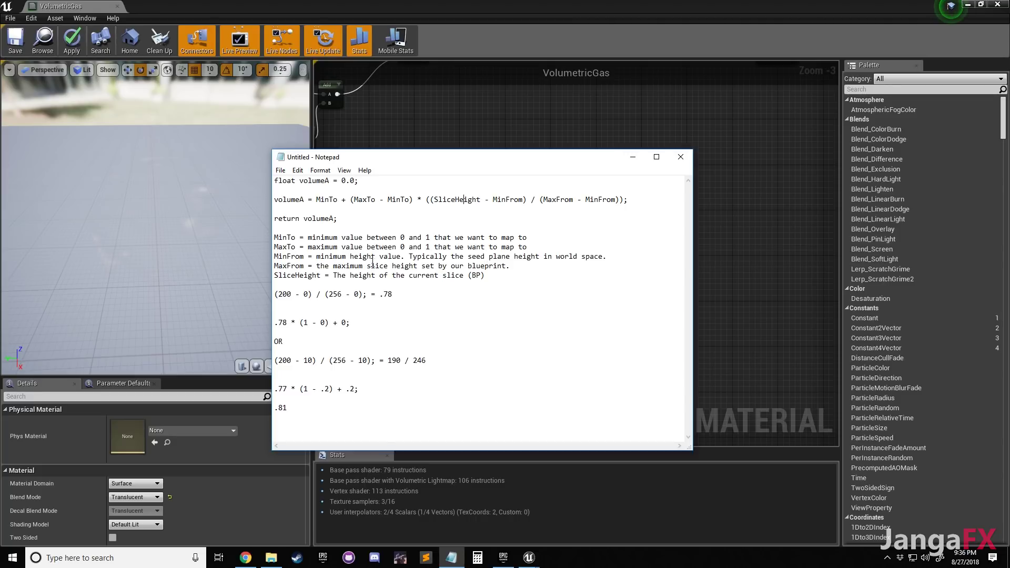
left_click_drag(321, 277, 270, 279)
left_click(432, 231)
left_click_drag(493, 200, 524, 200)
Return to the level editor and raise the gas plane to a Z location of 110
left_click(630, 120)
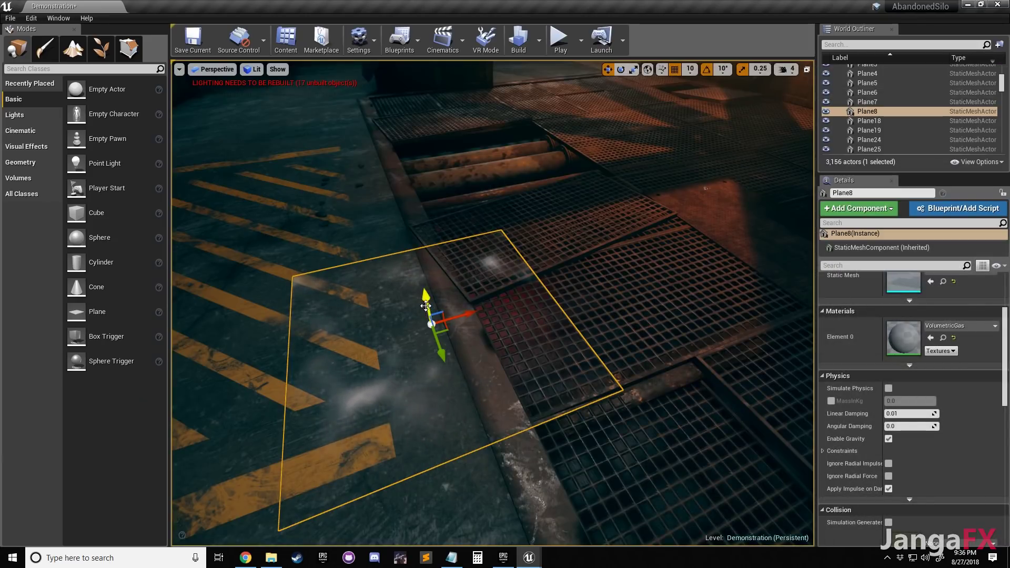
left_click_drag(426, 306, 427, 134)
right_click_drag(626, 232, 627, 208)
scroll(929, 342, "up", 2)
scroll(930, 343, "up", 2)
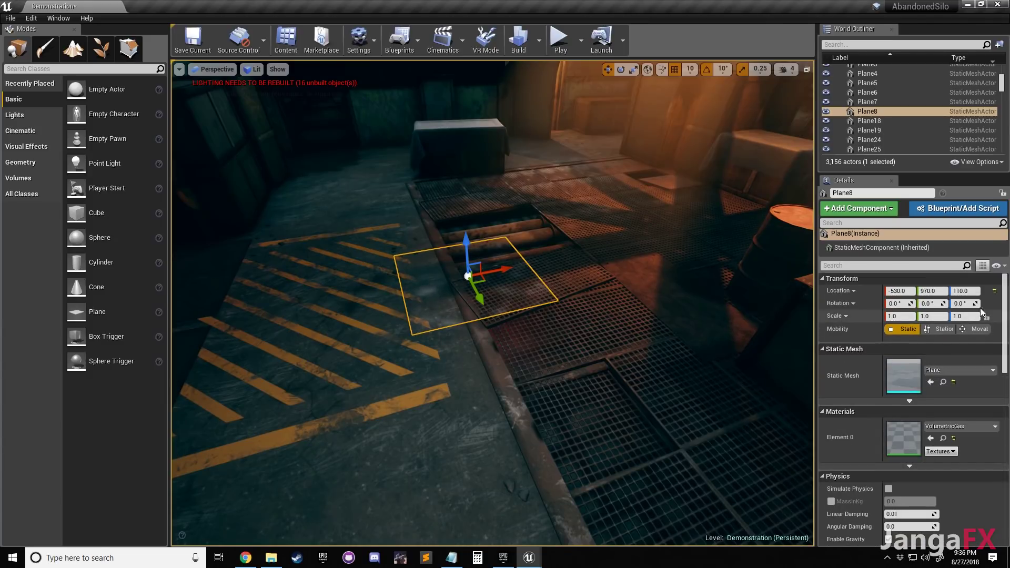
left_click(967, 292)
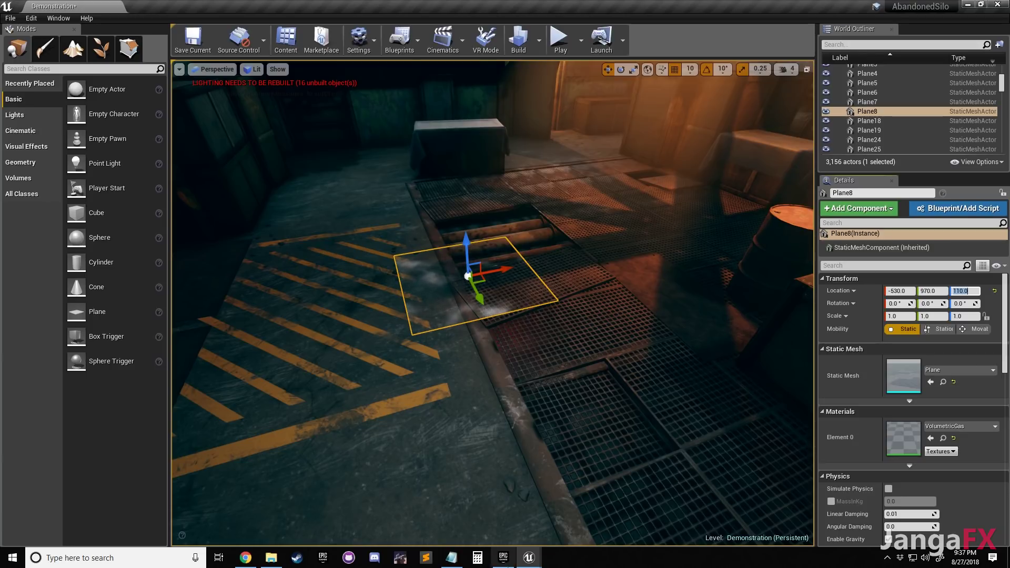
Reopen the Notepad notes and compare the (200 - 0) / (256 - 0) example with the formula's SliceHeight division
left_click(451, 558)
left_click(591, 230)
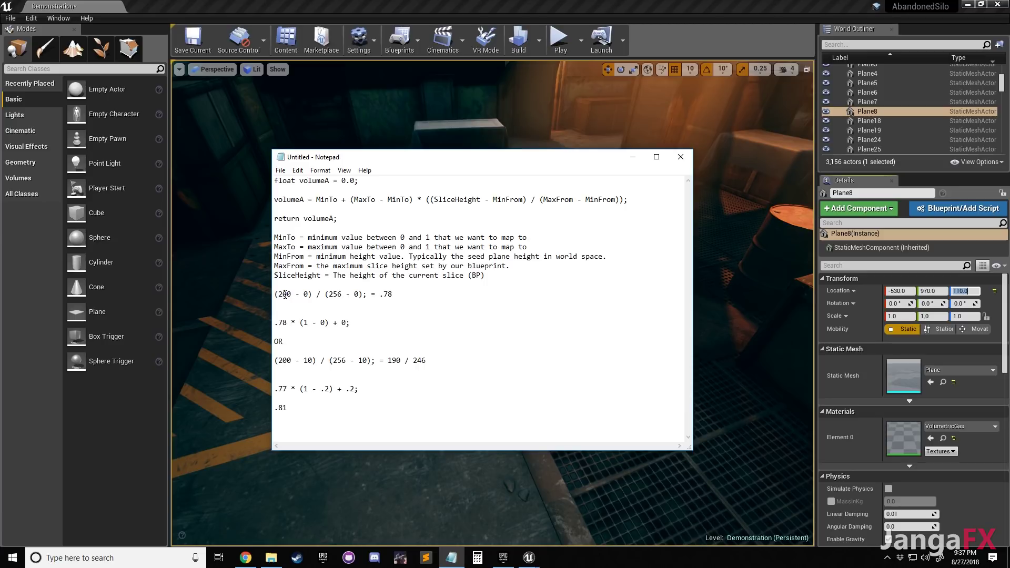
mouse_move(291, 294)
left_mouse_down()
mouse_move(277, 294)
mouse_move(304, 295)
left_mouse_up()
left_click(507, 201)
double_click(306, 294)
left_click(307, 293)
left_click_drag(291, 294, 278, 294)
left_click_drag(347, 295, 330, 295)
left_click(401, 295)
left_click_drag(395, 296, 379, 294)
left_click(429, 303)
Examine the formula's MinTo and MaxTo part alongside the .78 * (1 - 0) + 0 example
left_click_drag(415, 199, 317, 199)
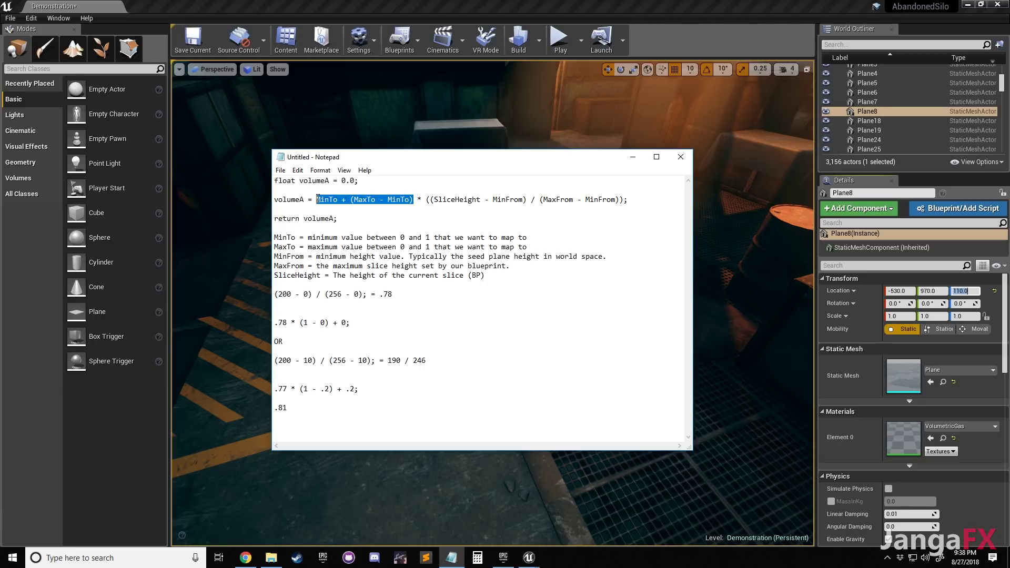
left_click(436, 319)
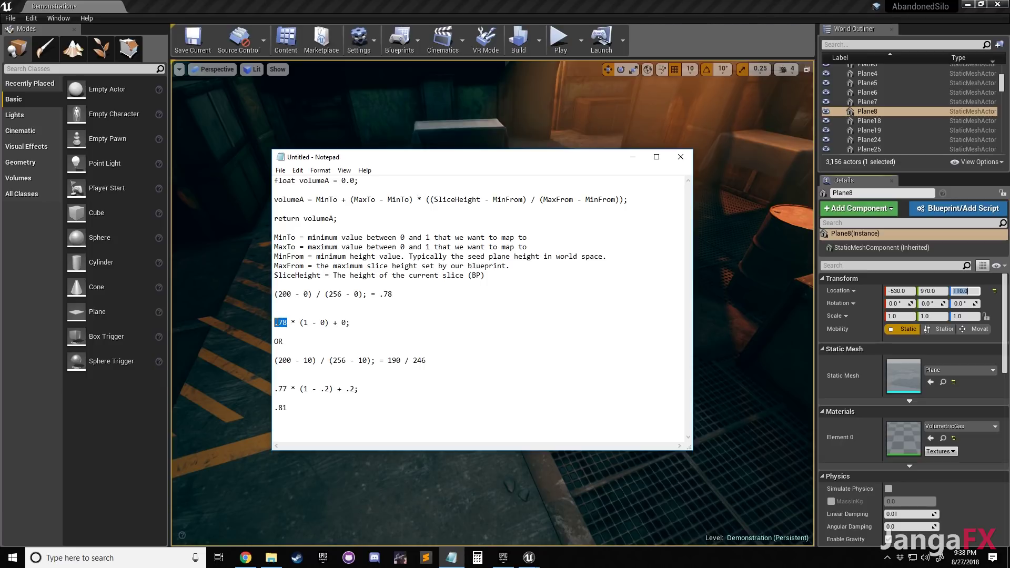
left_click(345, 311)
mouse_move(288, 324)
left_mouse_down()
mouse_move(266, 321)
mouse_move(273, 295)
mouse_move(273, 323)
left_mouse_up()
left_click(354, 322)
left_click(355, 319)
Examine the alternative example with a minimum height of 10 and a minimum mapped value of .2
left_click_drag(287, 408, 273, 408)
left_click_drag(303, 361, 310, 362)
left_click_drag(389, 361, 426, 361)
left_click(399, 371)
left_click(450, 369)
left_click_drag(277, 390, 420, 396)
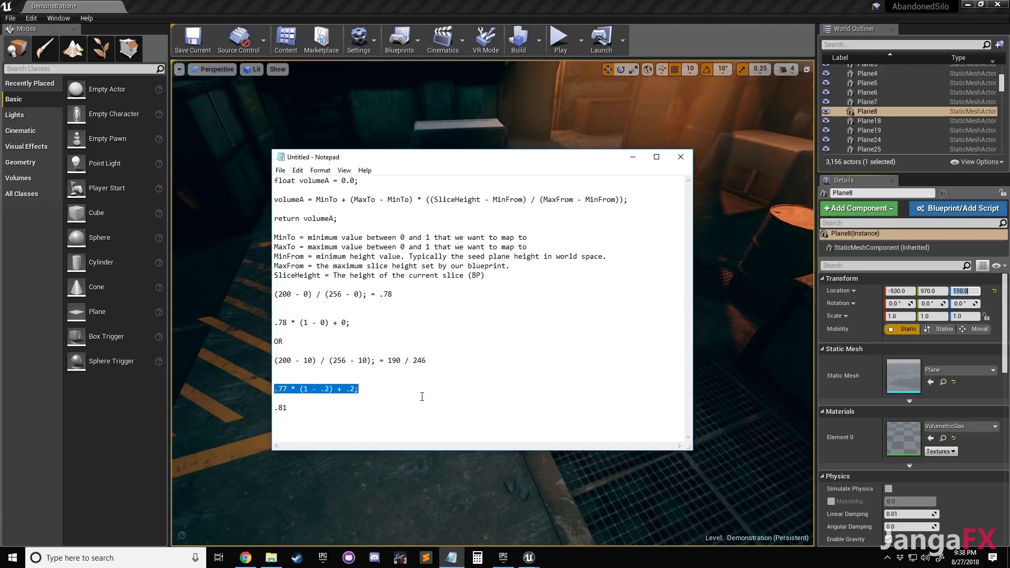
left_click(285, 400)
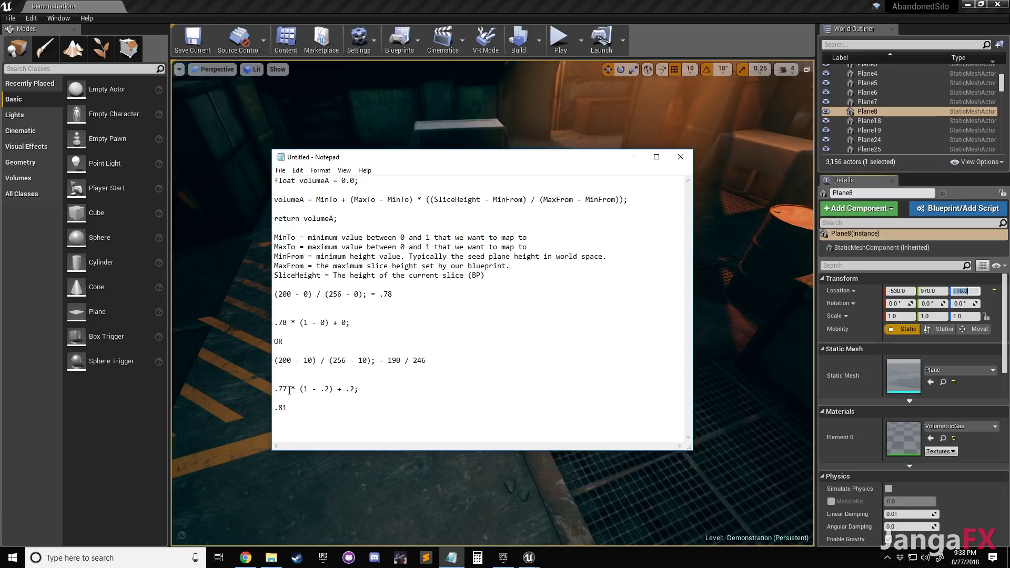
left_click_drag(275, 390, 361, 395)
left_click_drag(359, 405, 271, 410)
Return to the VolumetricGas material editor and bring the VolumeRemap node into view
left_click(528, 558)
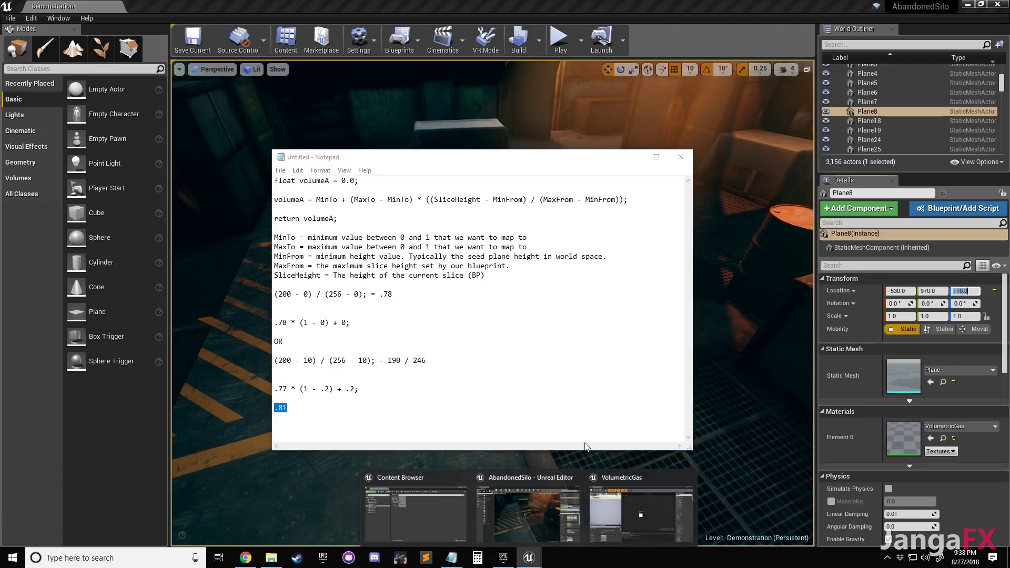
left_click(626, 505)
right_click_drag(646, 180, 573, 314)
scroll(574, 313, "down", 1)
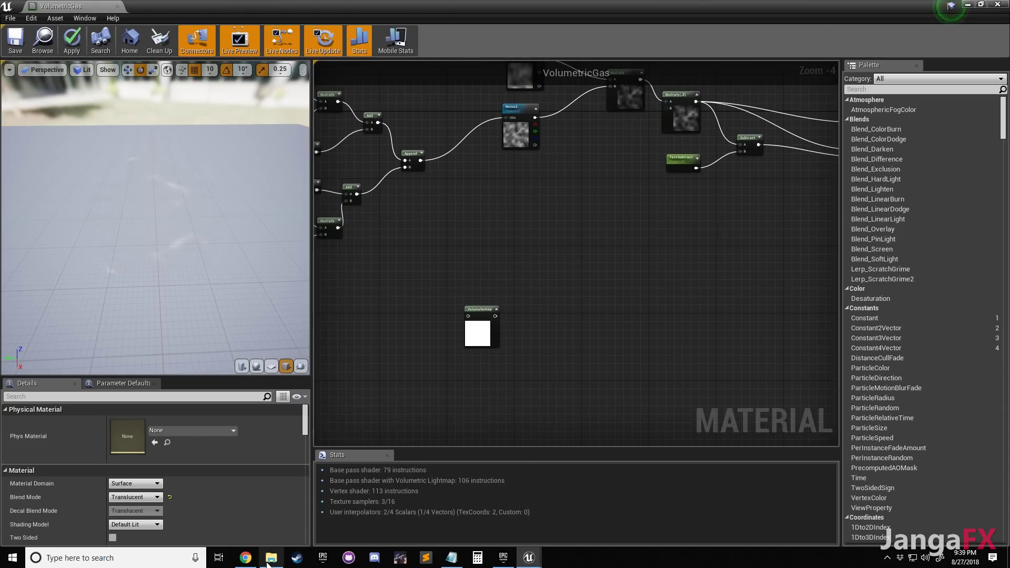
Switch to Chrome to view the Stack Exchange answer on implementing a map function in HLSL
left_click(245, 558)
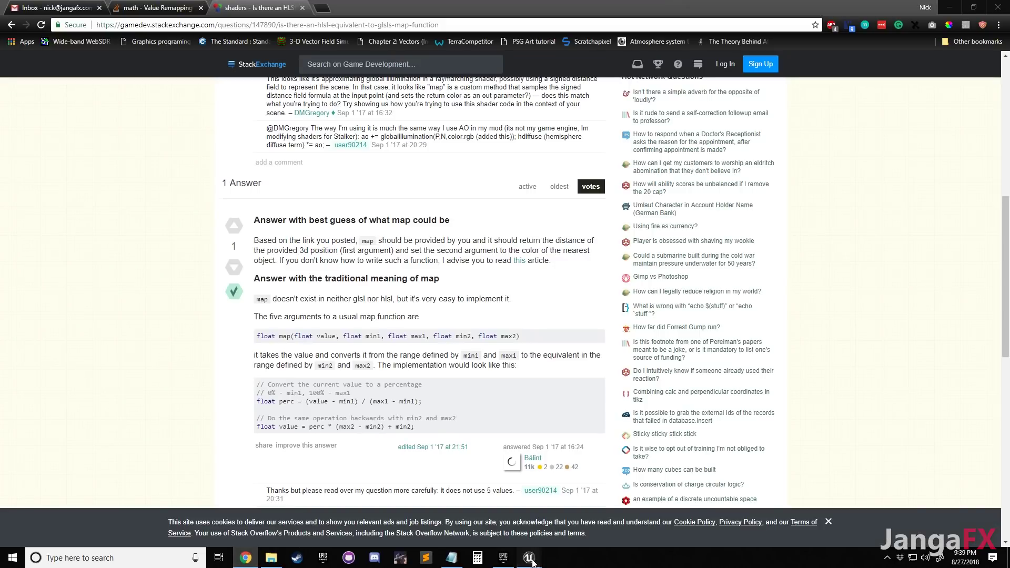
Copy the remap code from float volumeA = 0.0; through return volumeA; in the Notepad notes and return to the VolumetricGas material editor
mouse_move(529, 557)
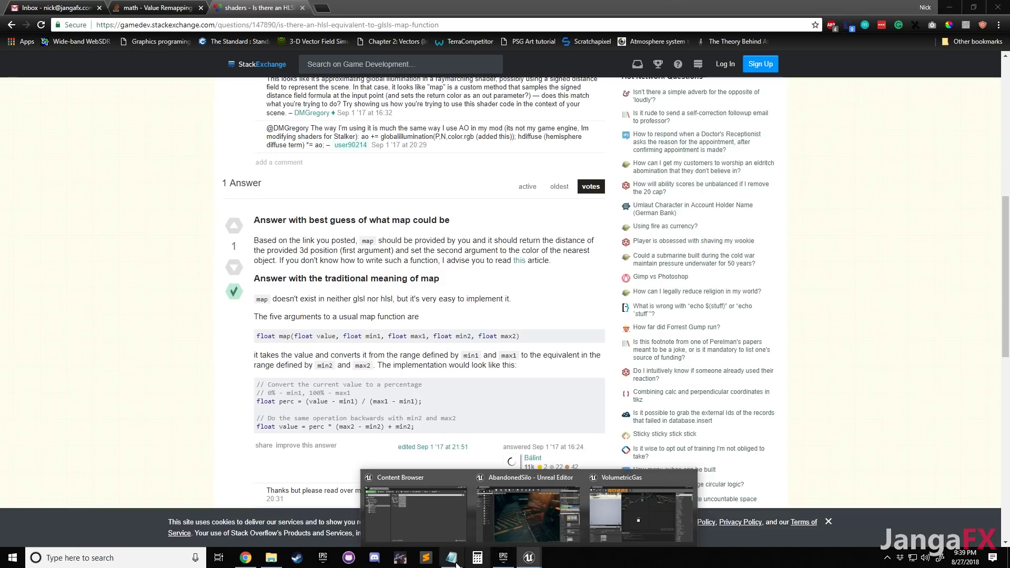
left_click(451, 558)
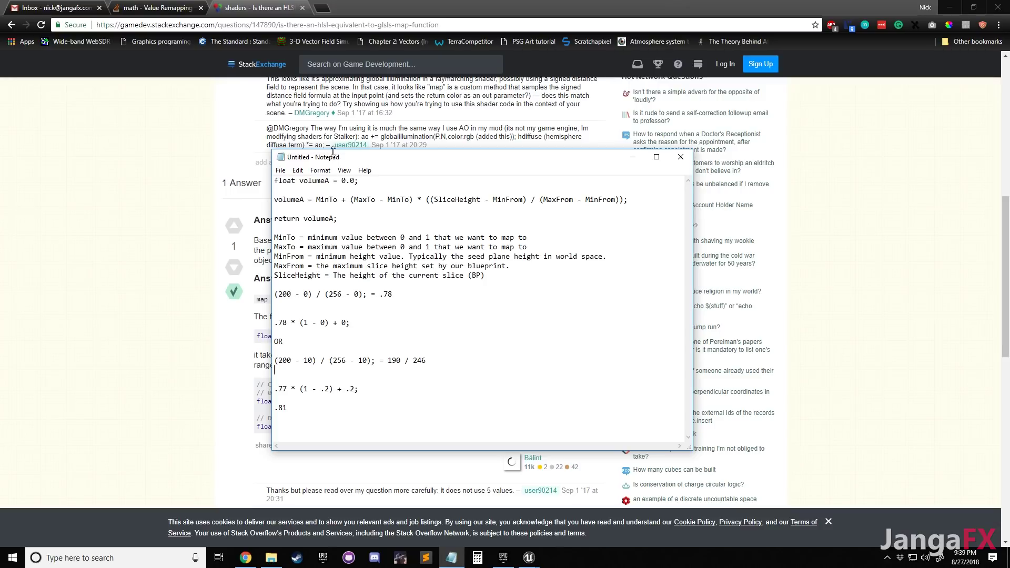
left_click_drag(353, 223, 257, 174)
key("ctrl+c")
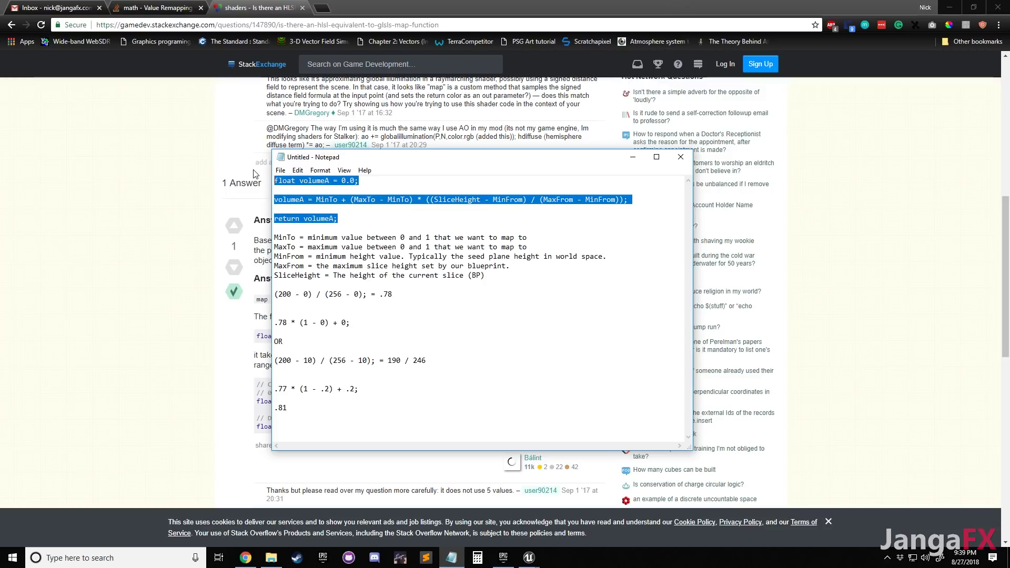
left_click(947, 9)
left_click_drag(504, 158, 1009, 227)
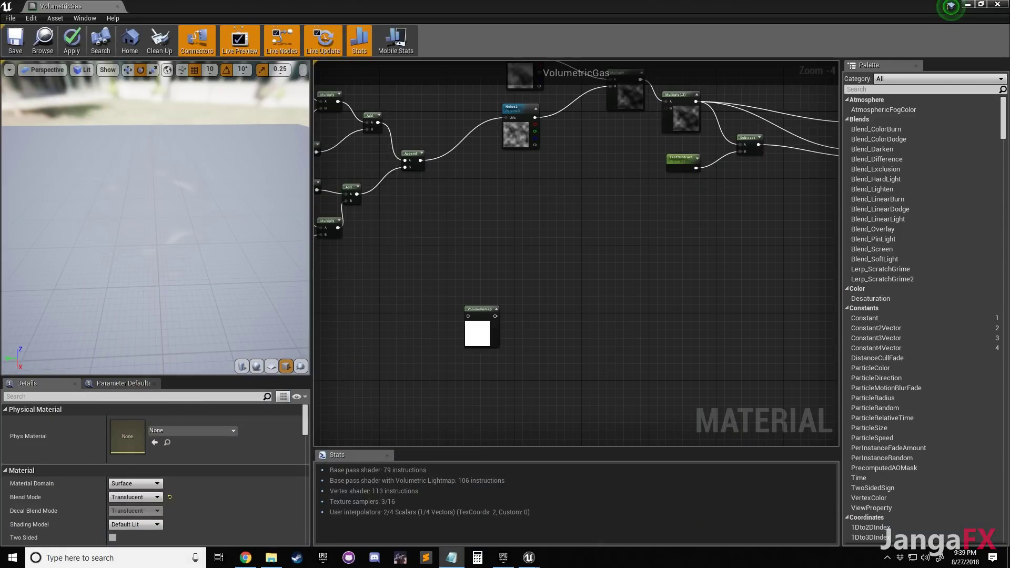
Paste the copied remap code into the VolumeRemap node, set its output type to CMOT Float 1, and move the node nearer the texture nodes
left_click(477, 323)
left_click(128, 421)
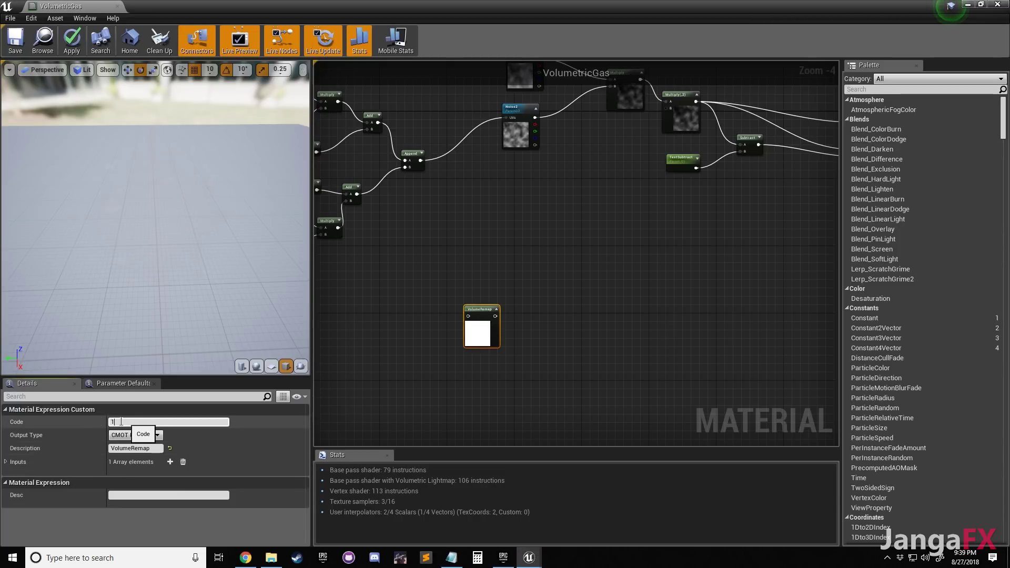
key("ctrl+v")
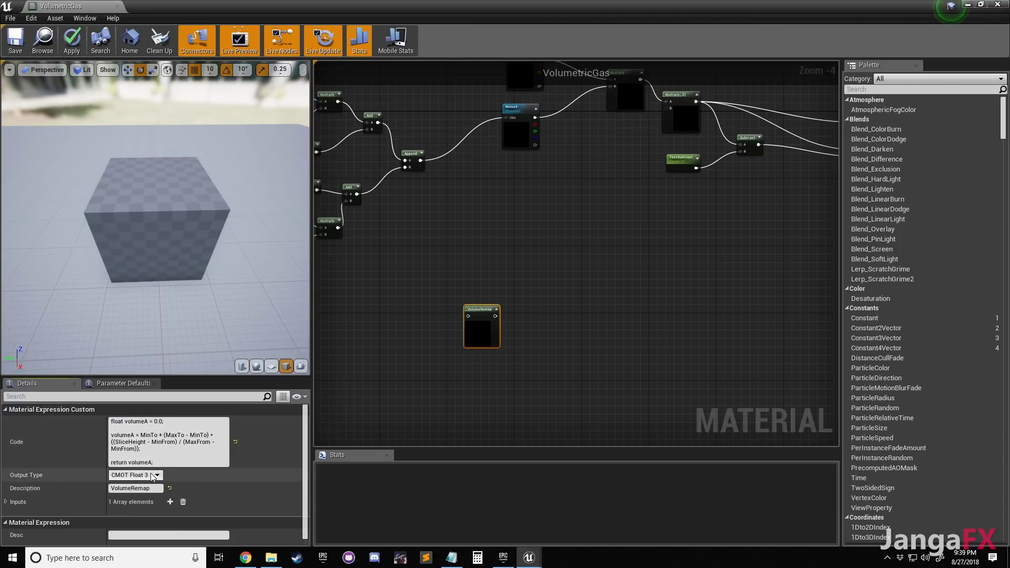
left_click(153, 476)
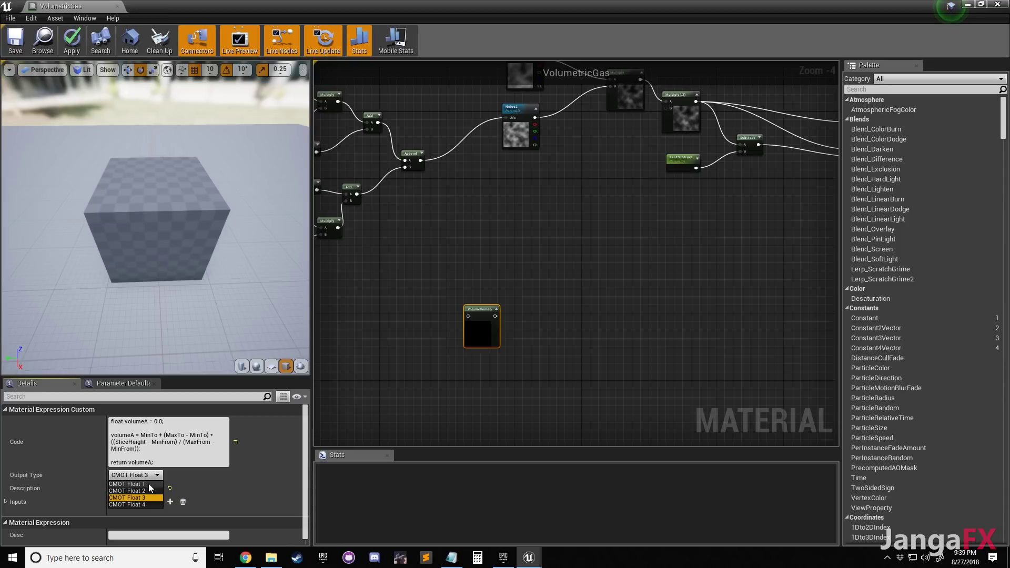
left_click(137, 484)
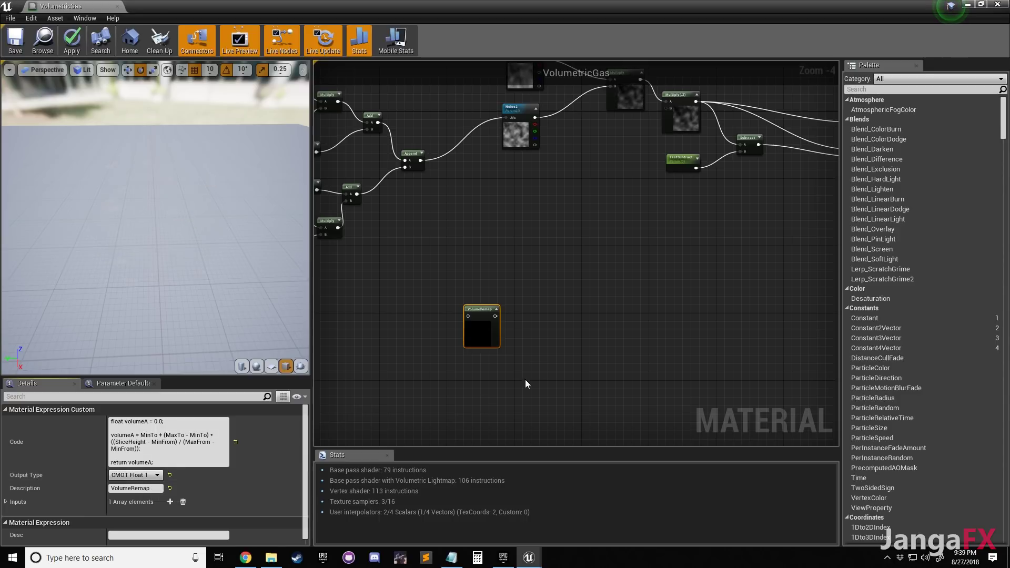
left_click_drag(492, 328, 572, 257)
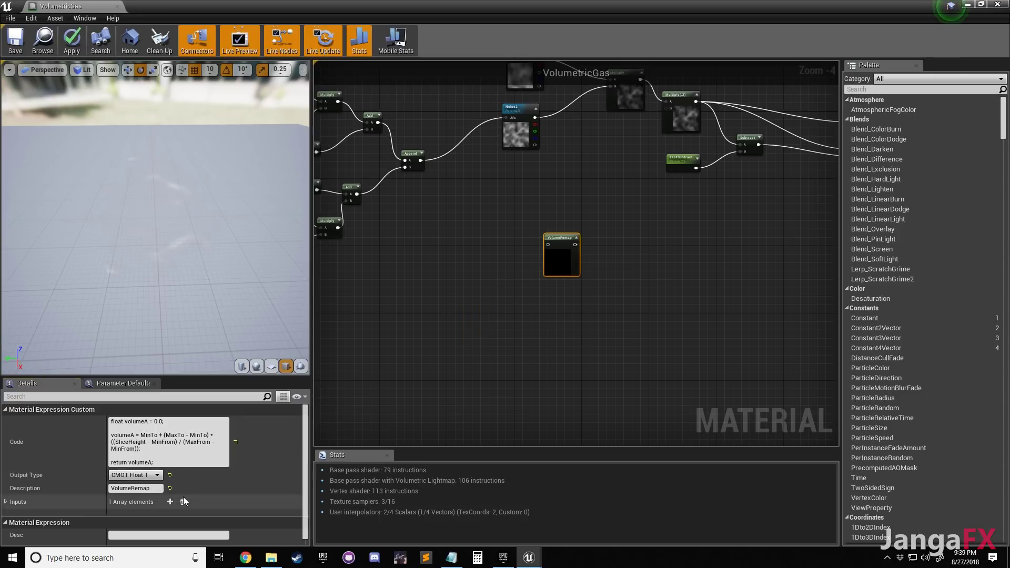
Expand the VolumeRemap node's inputs and name the first input MinTo
left_click(6, 502)
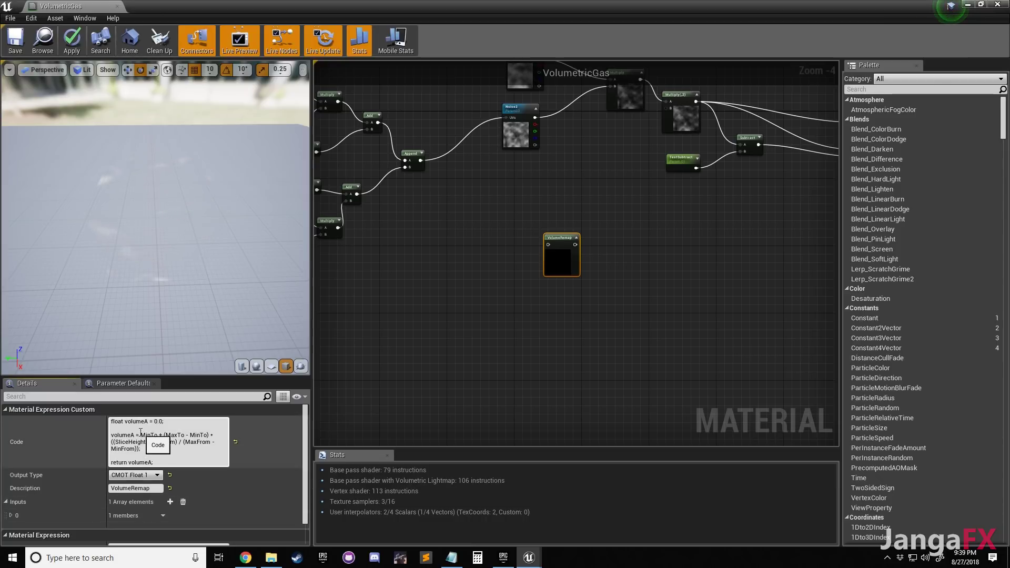
left_click_drag(140, 436, 199, 436)
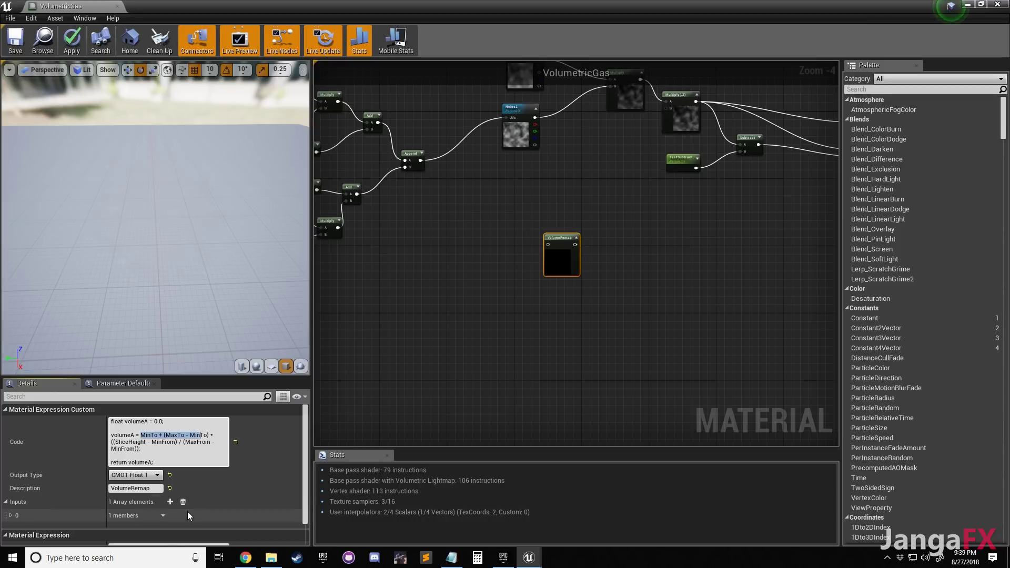
right_click(42, 515)
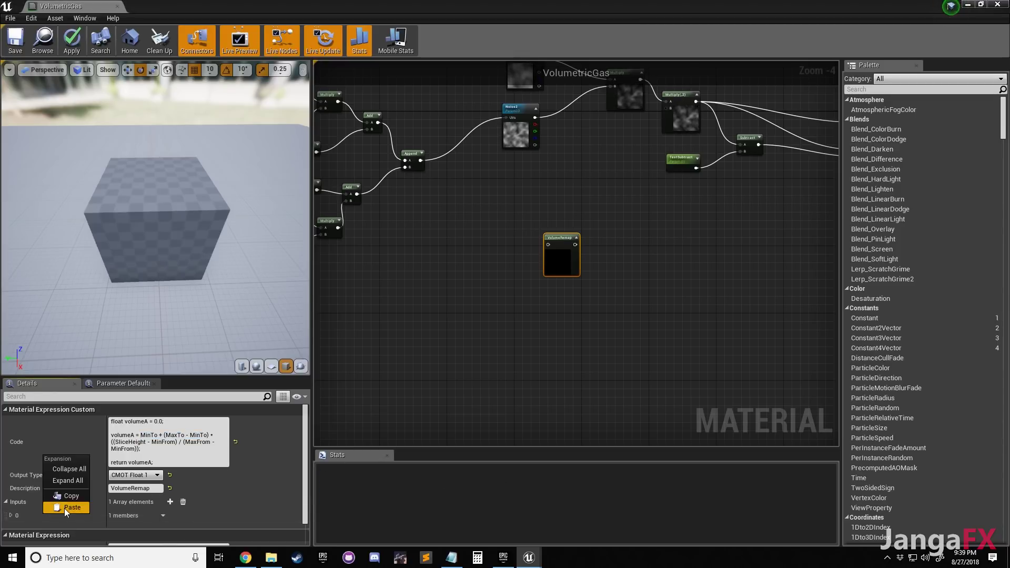
left_click(71, 480)
scroll(152, 506, "down", 2)
left_click(144, 501)
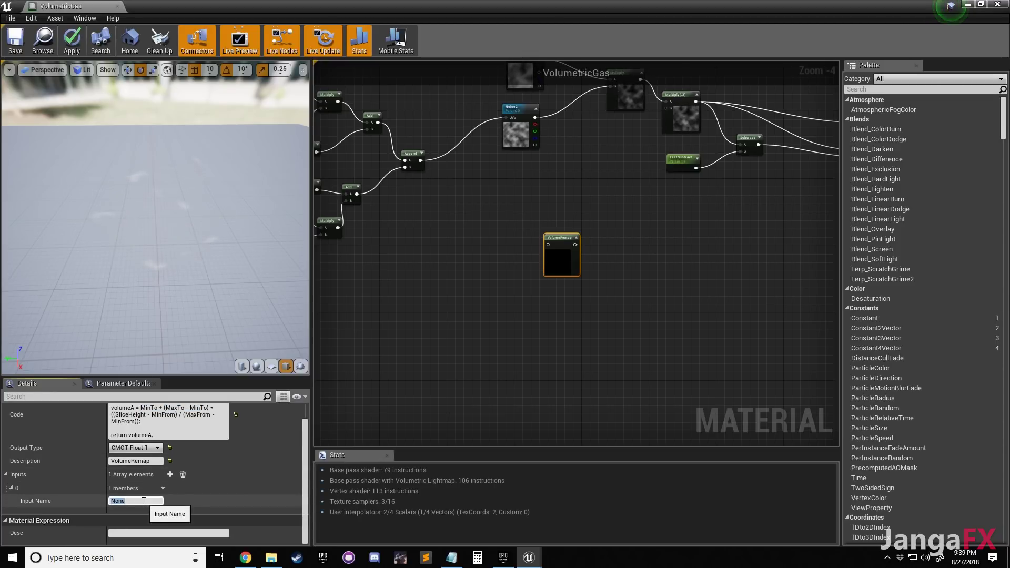
type("MinTo")
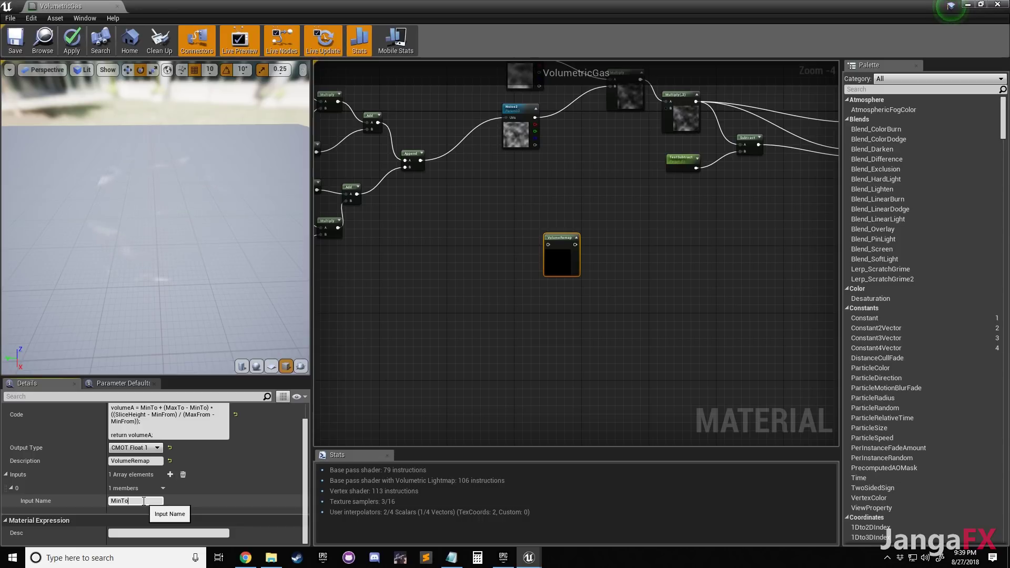
Add a second input to the VolumeRemap node and name it MaxTo, checking the variable list in the Notepad notes
left_click_drag(1009, 198, 780, 198)
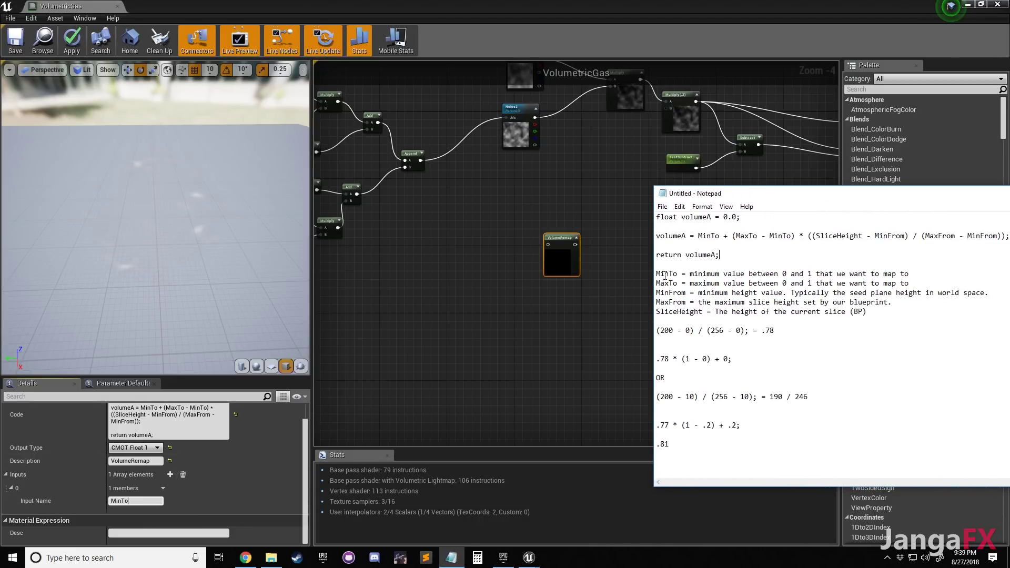
left_click(170, 475)
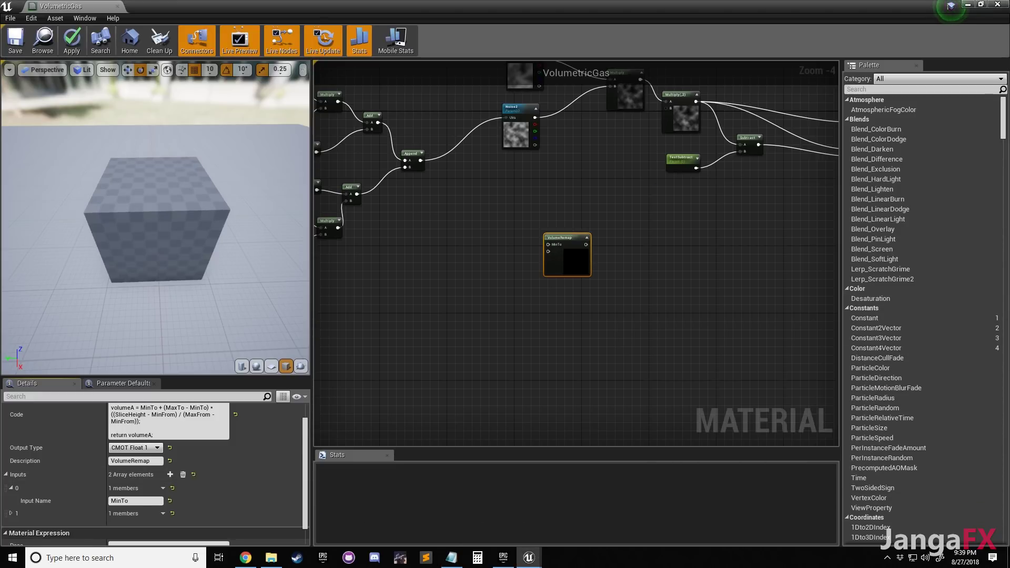
key("alt+Tab")
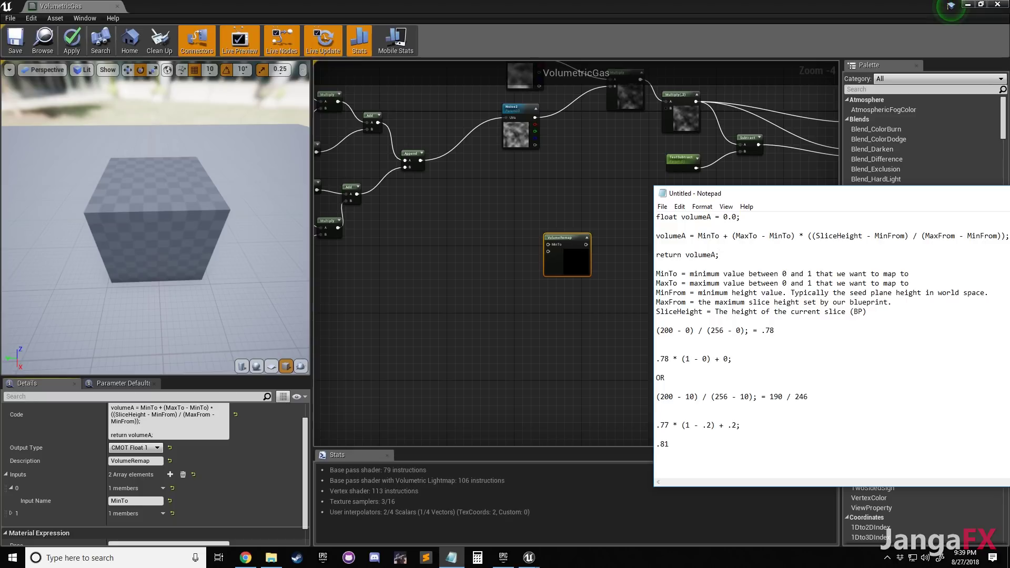
left_click_drag(779, 195, 1009, 207)
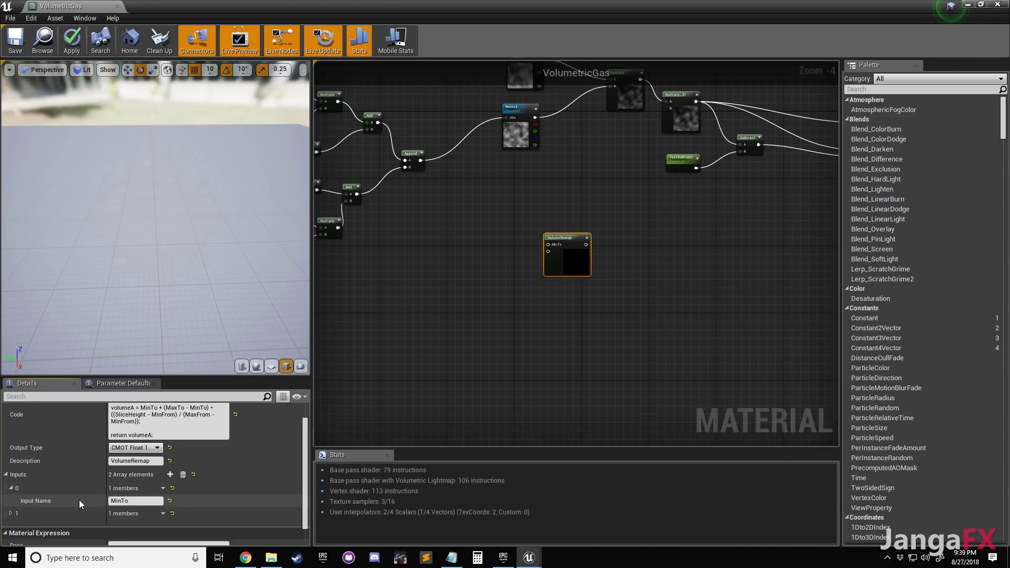
left_click(10, 514)
left_click(133, 514)
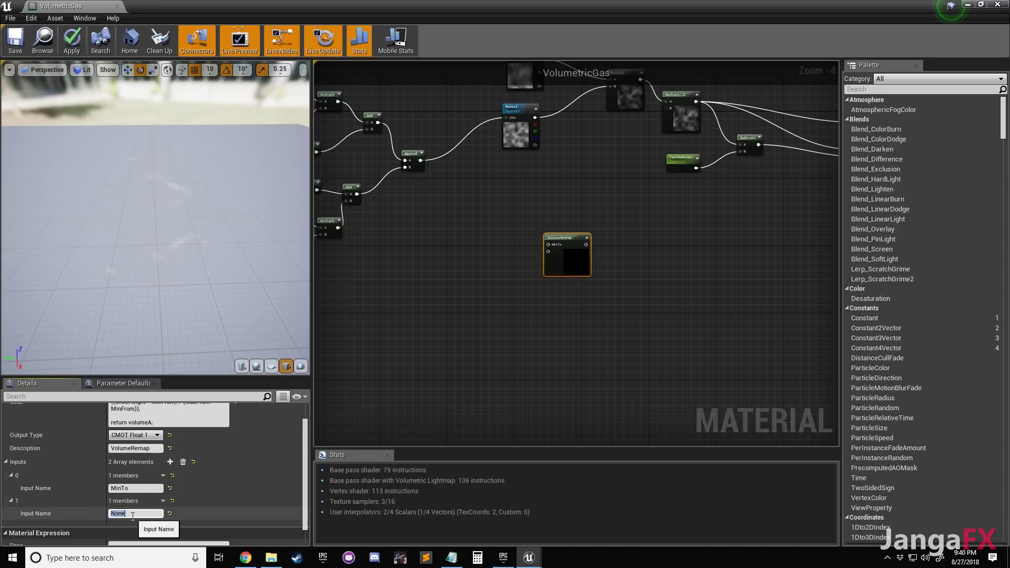
type("MaxTo")
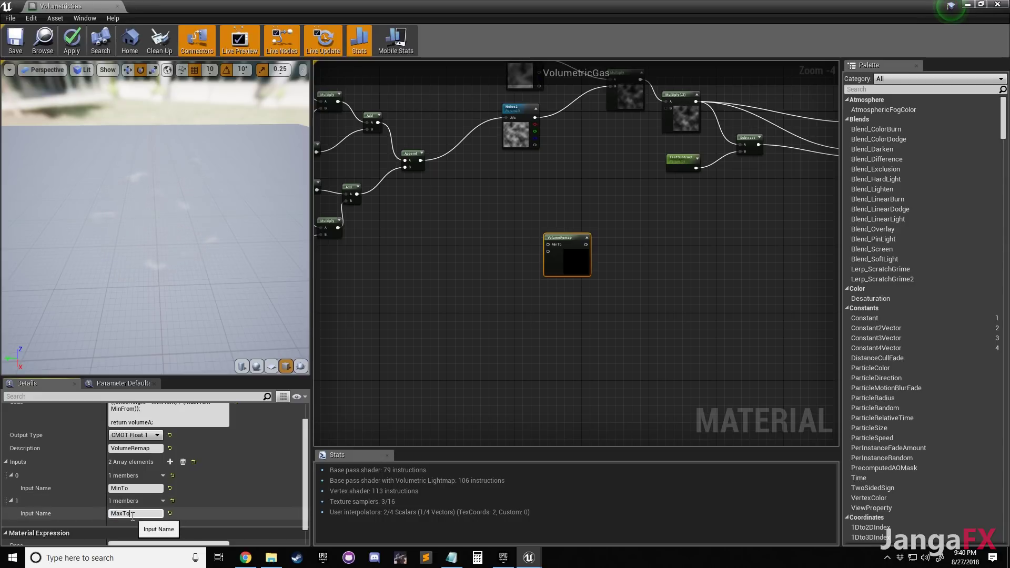
key("Return")
Add a third input to the VolumeRemap node and name it MinFrom
left_click(170, 462)
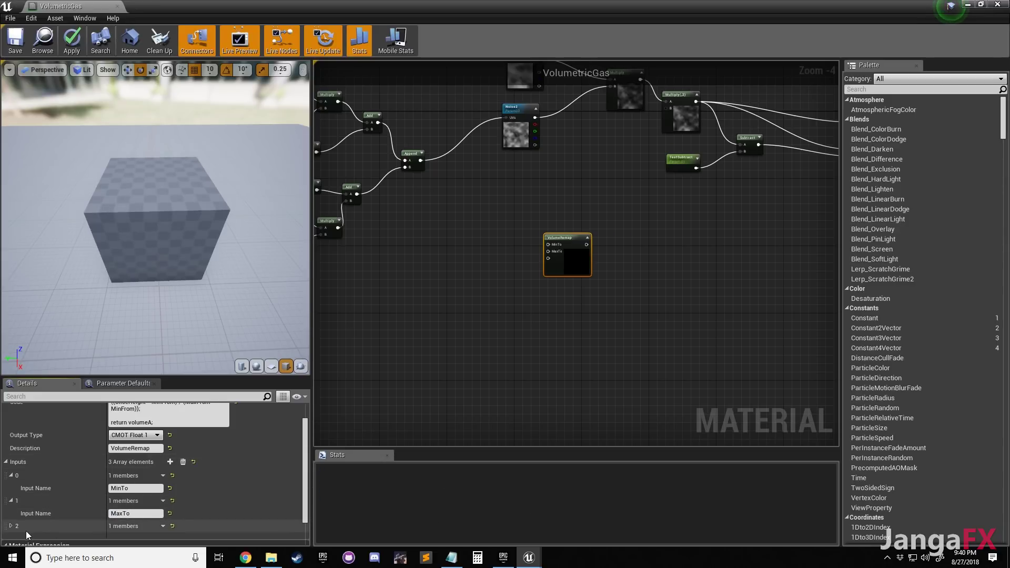
left_click(127, 538)
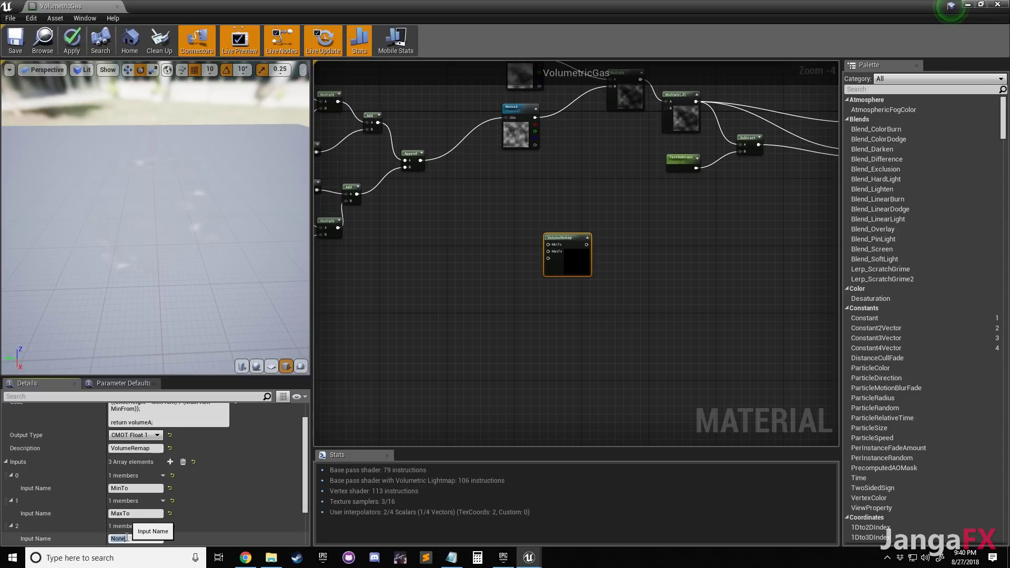
type("Min")
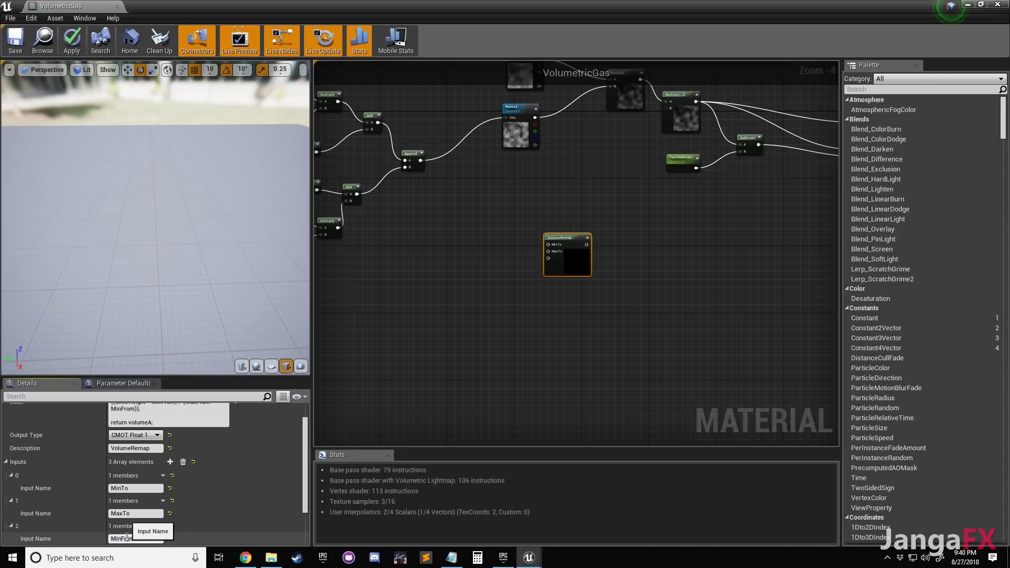
type("From")
key("Return")
Add a fourth input to the VolumeRemap node and name it MaxFrom
left_click(170, 462)
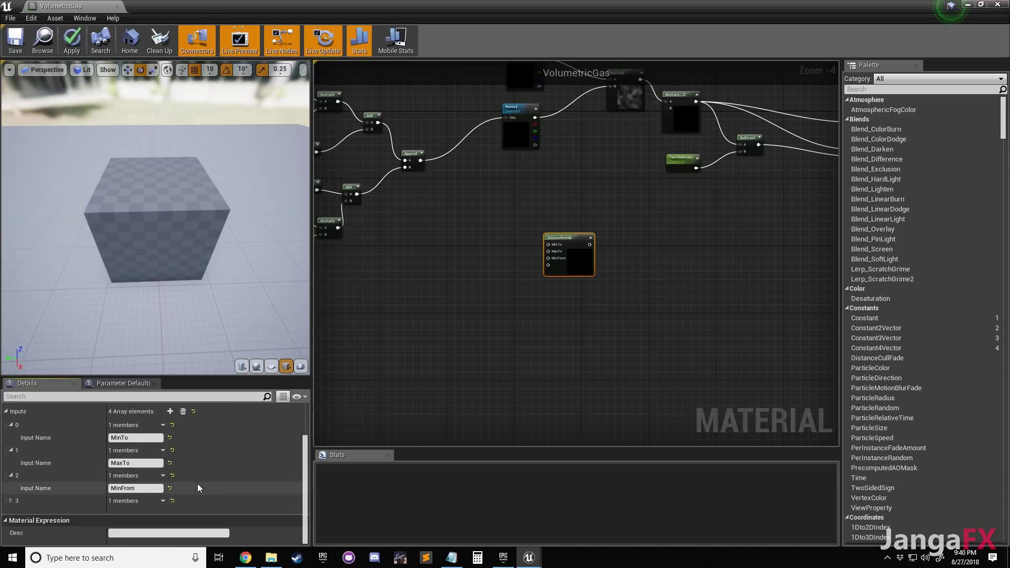
left_click(11, 501)
left_click(138, 514)
type("MaxFrom")
key("Return")
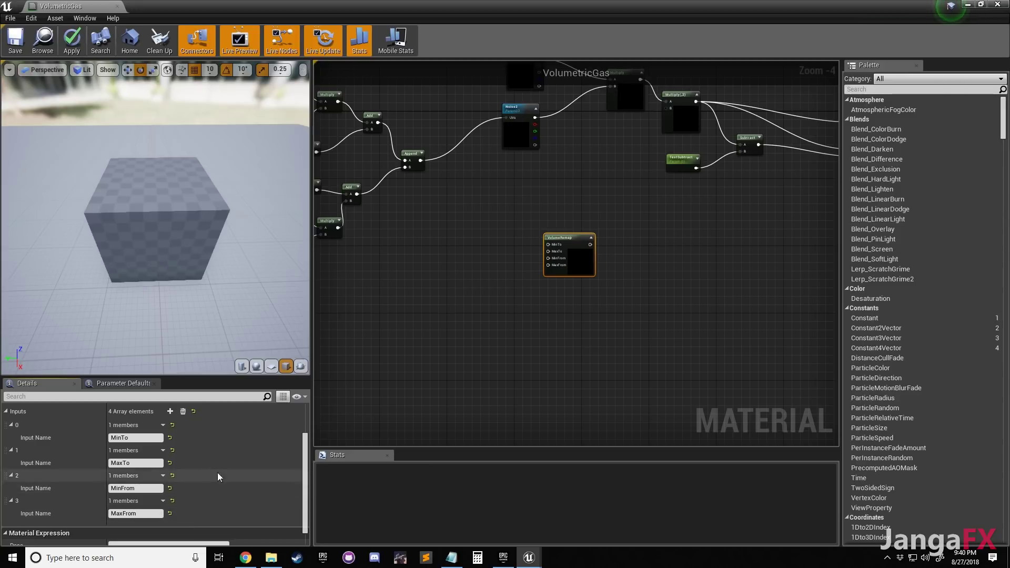
Add a fifth input to the VolumeRemap node and name it SliceHeight
left_click(170, 411)
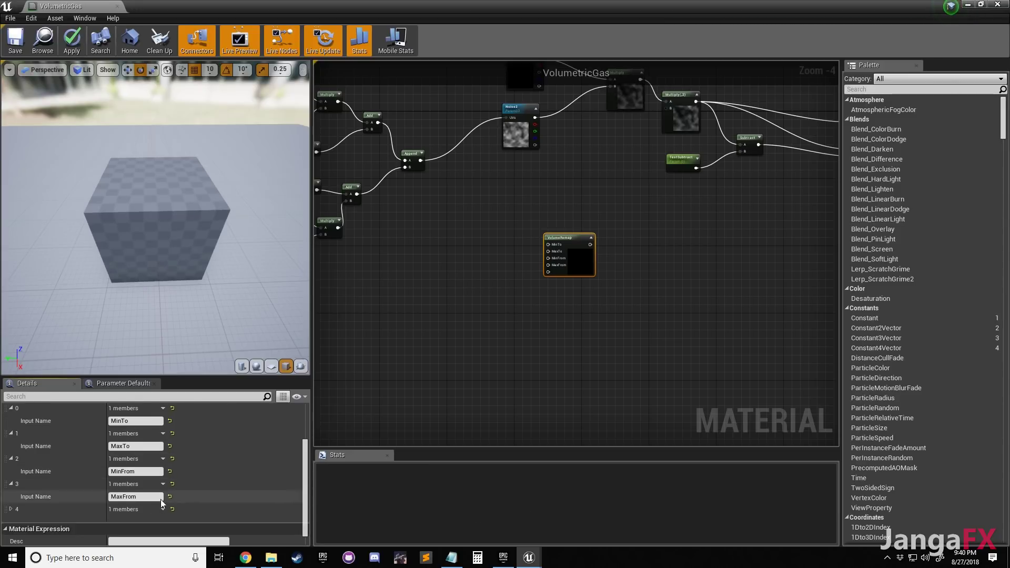
left_click(11, 509)
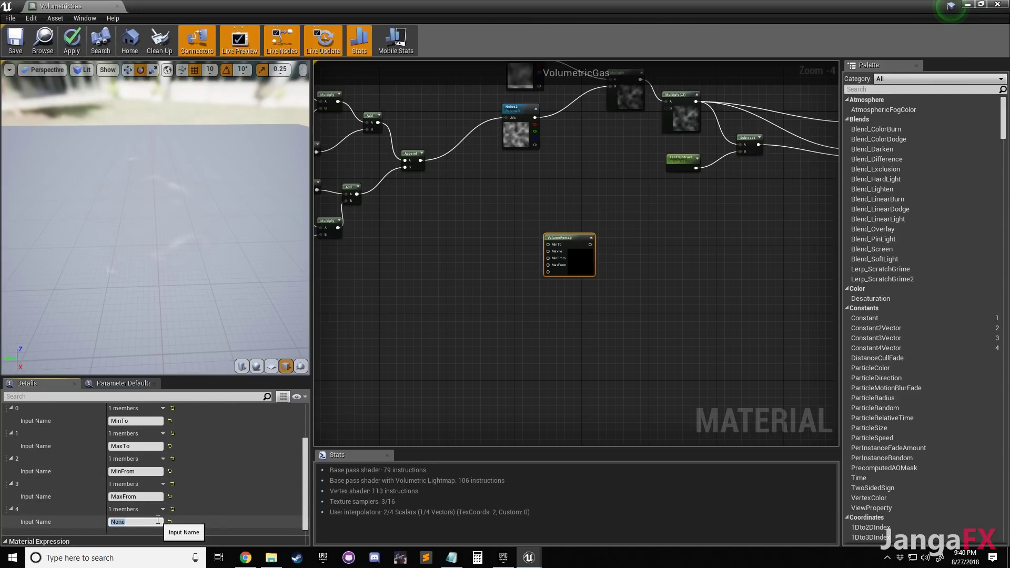
left_click(136, 522)
type("SliceHeight")
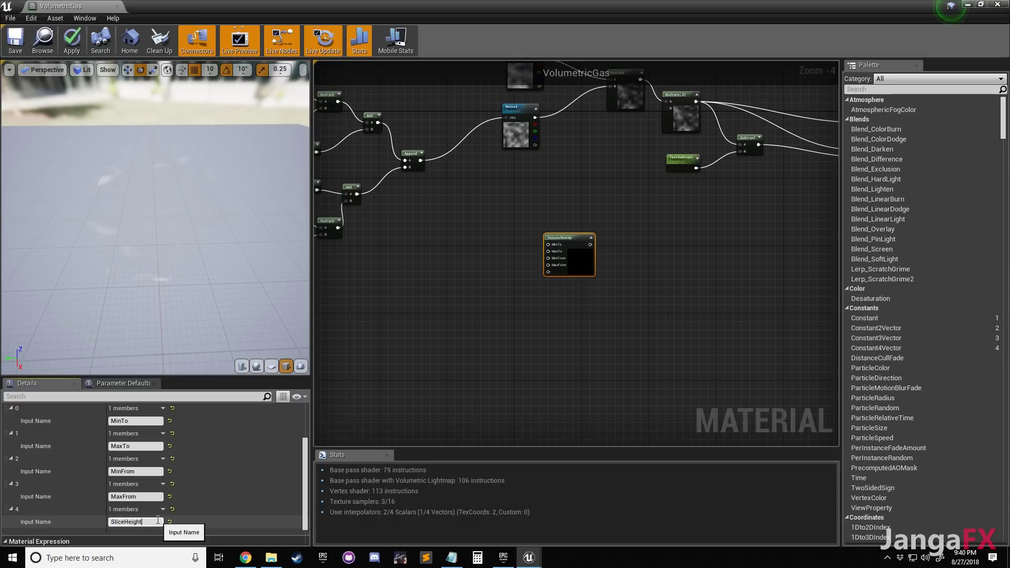
key("Return")
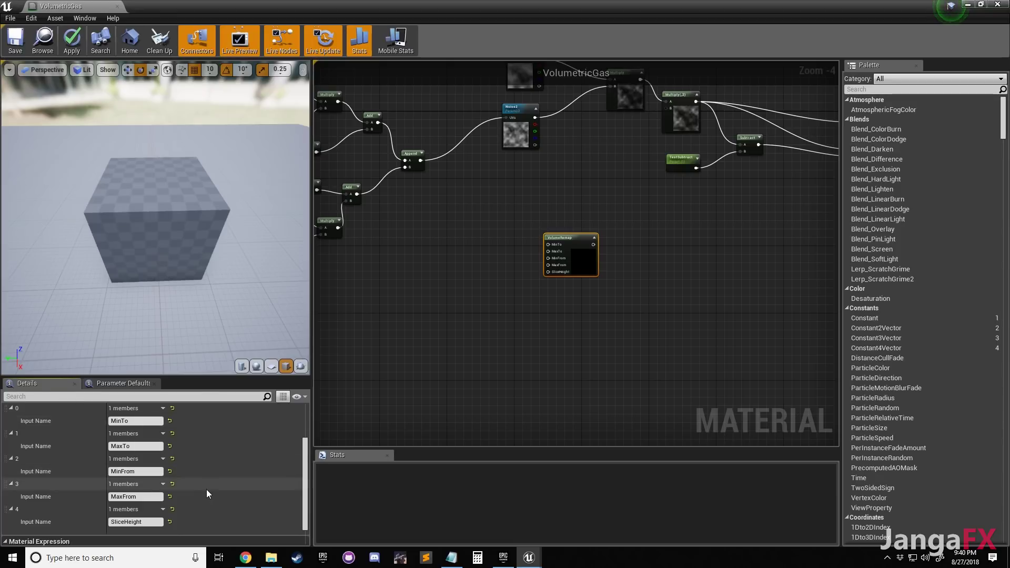
Create a scalar parameter beside the VolumeRemap node's inputs and name it MinTo
scroll(207, 490, "up", 1)
right_click_drag(501, 267, 521, 304)
scroll(521, 304, "up", 3)
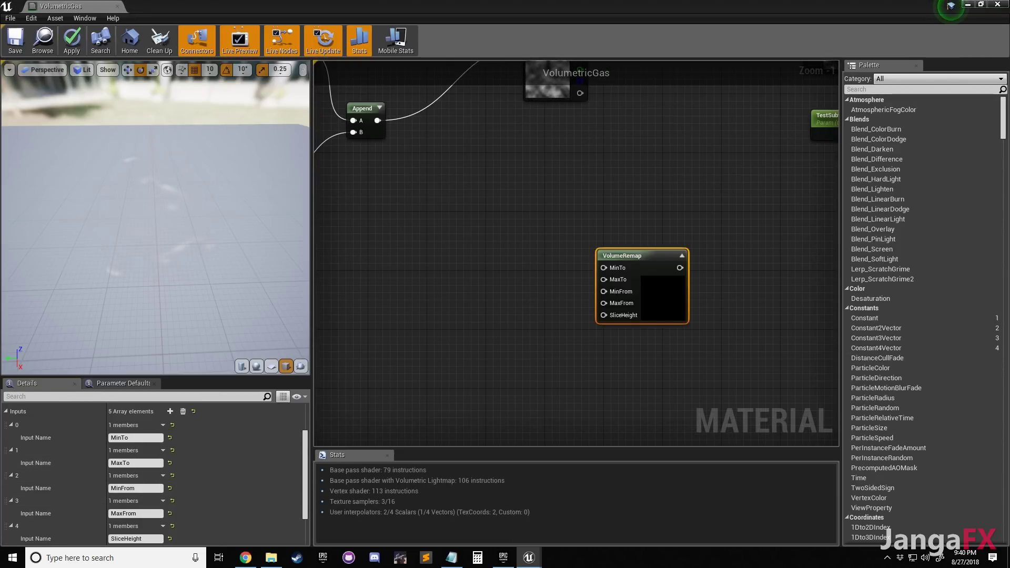
left_click(511, 318)
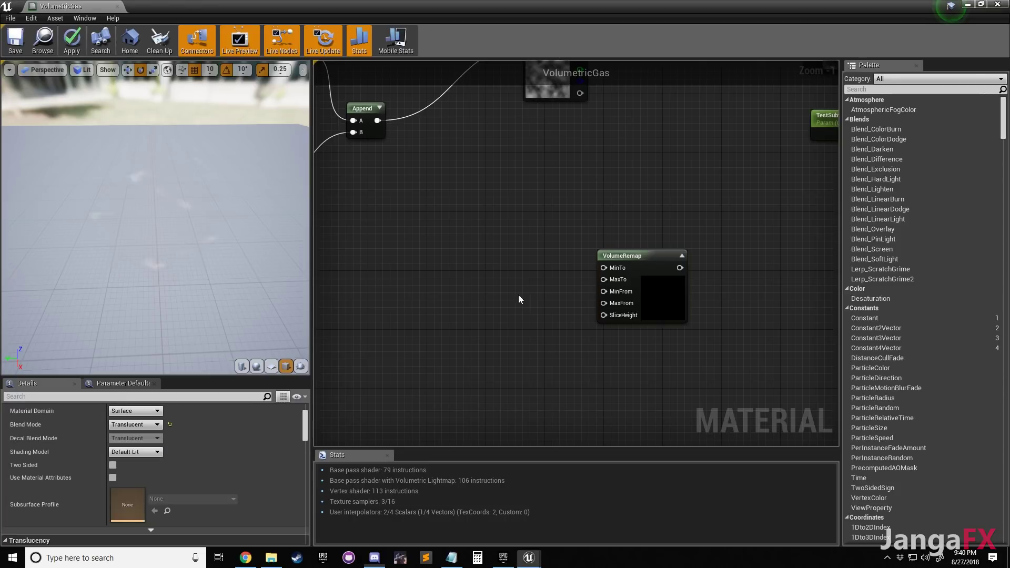
right_click_drag(409, 311, 492, 244)
left_click_drag(739, 189, 680, 211)
scroll(672, 195, "down", 3)
right_click_drag(660, 168, 687, 209)
scroll(632, 240, "up", 4)
key("s")
left_click(630, 249)
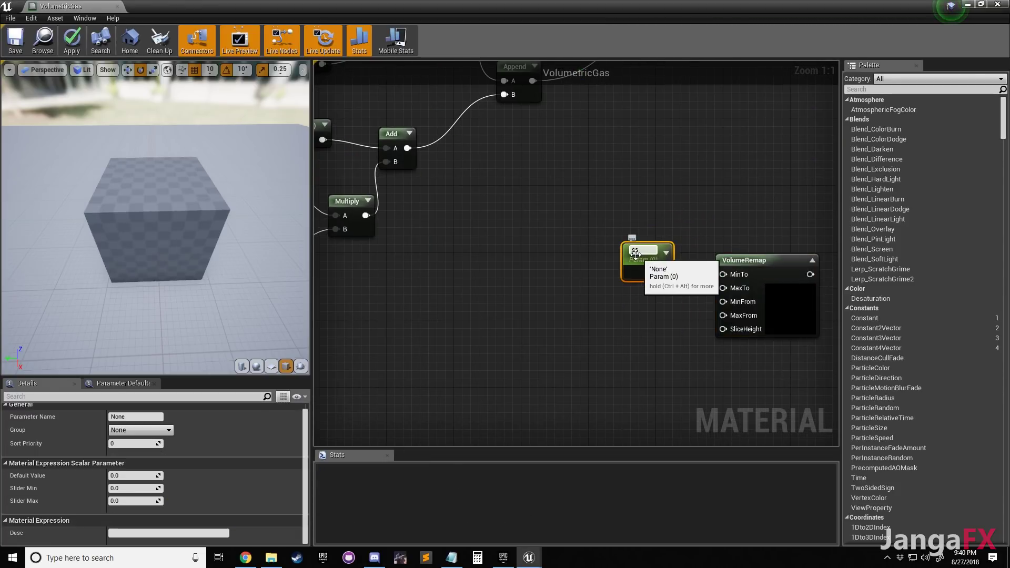
key("BackSpace")
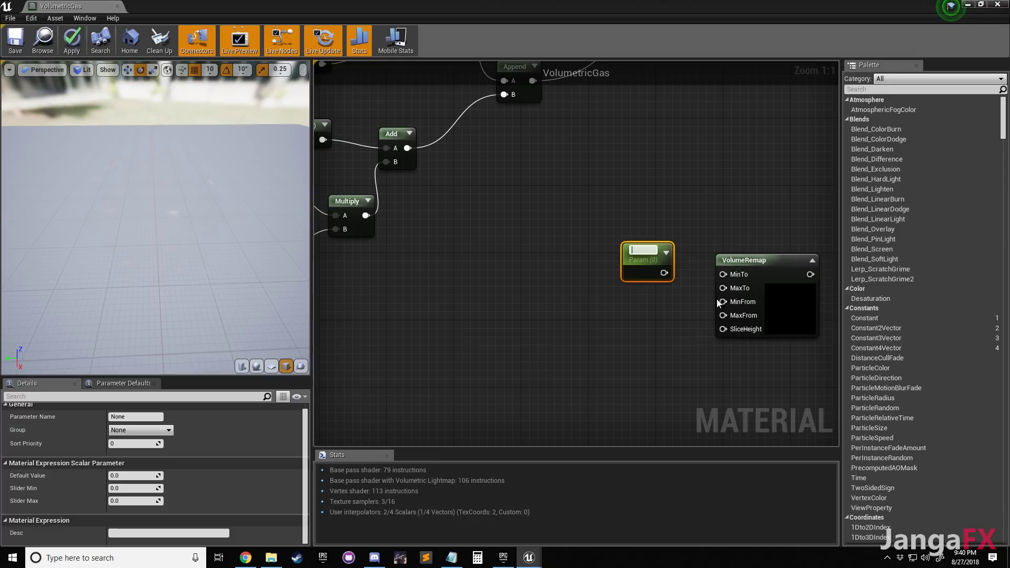
left_click(132, 417)
type("Mi")
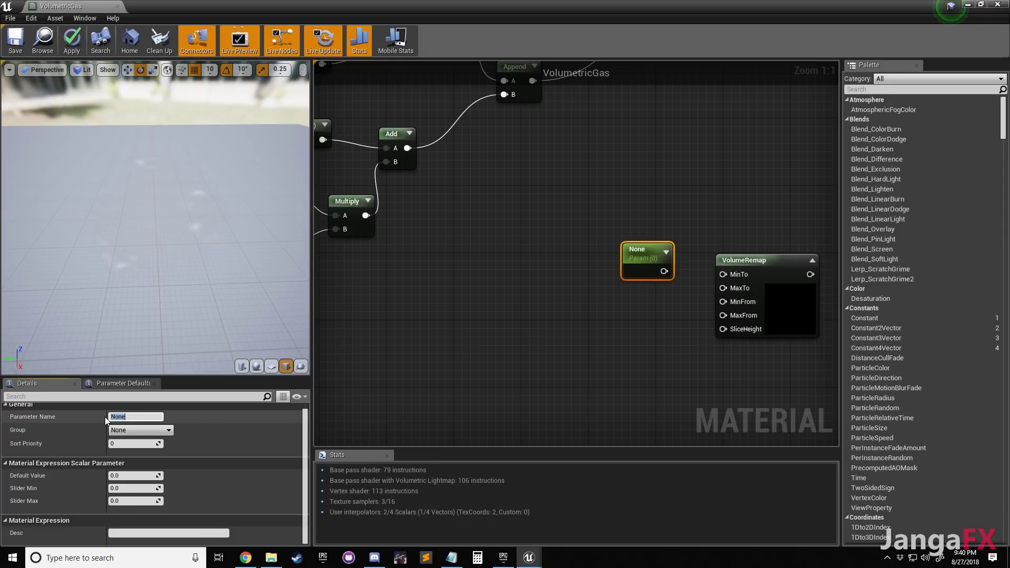
type("nTo")
key("Return")
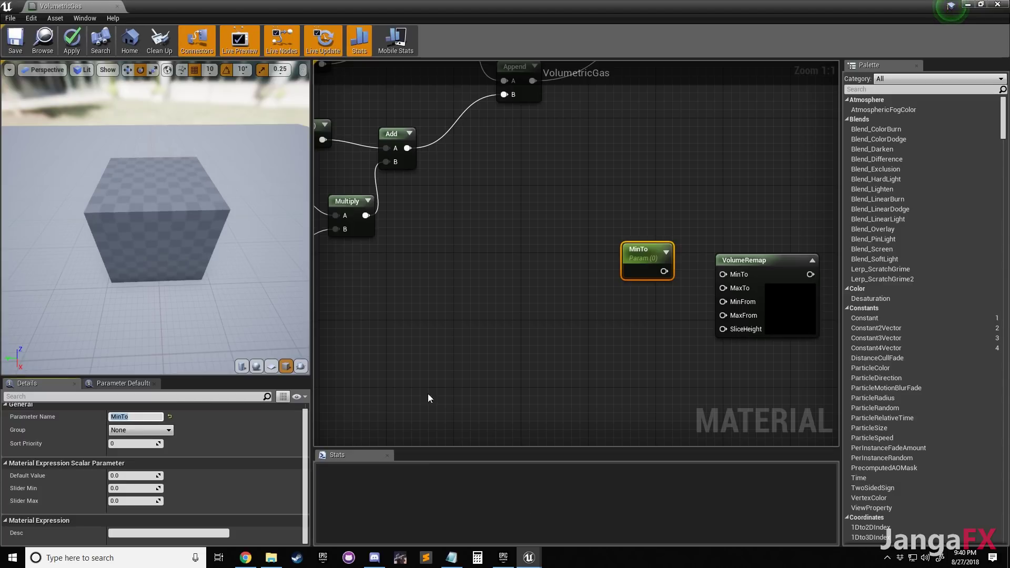
Shift the MinTo parameter away from VolumeRemap, duplicate it below, and name the copy MaxTo
left_click_drag(651, 271, 626, 265)
key("ctrl+w")
left_click_drag(629, 321, 612, 303)
left_click(136, 417)
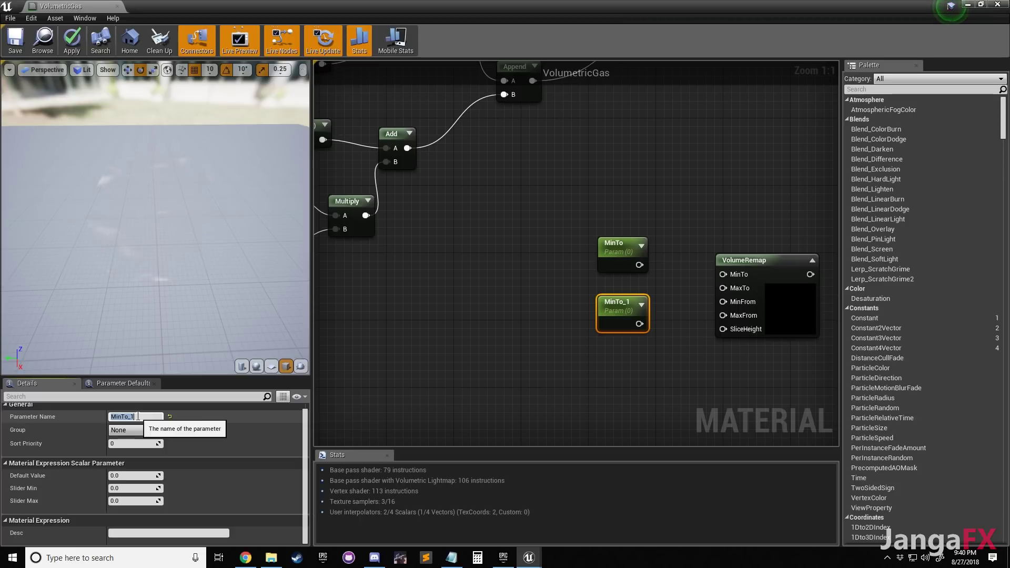
type("MaxTo")
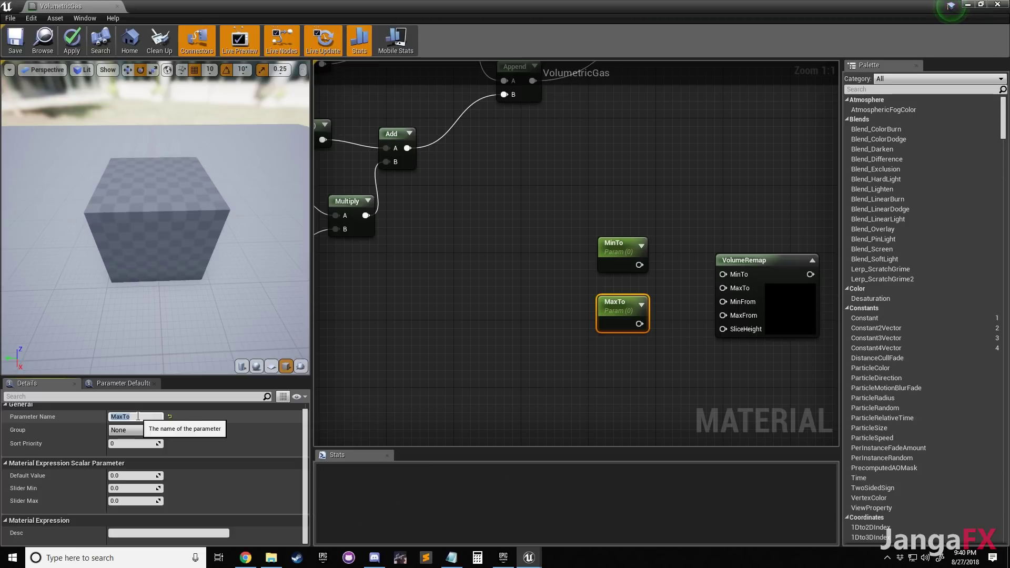
key("Return")
Duplicate the MaxTo parameter, place the copy directly beneath it, and name it MinFrom
key("ctrl+c")
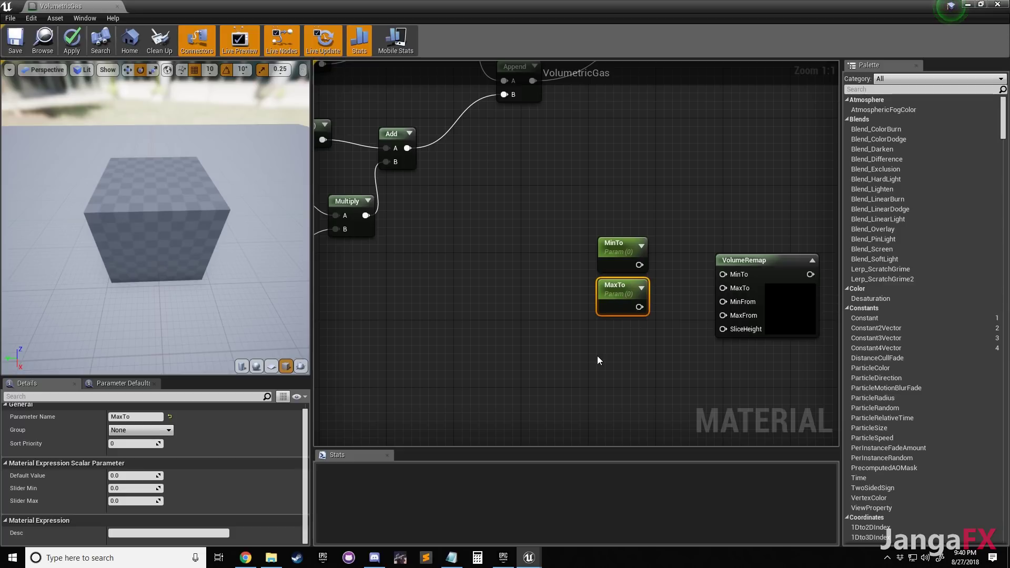
key("ctrl+v")
left_click_drag(615, 363, 617, 324)
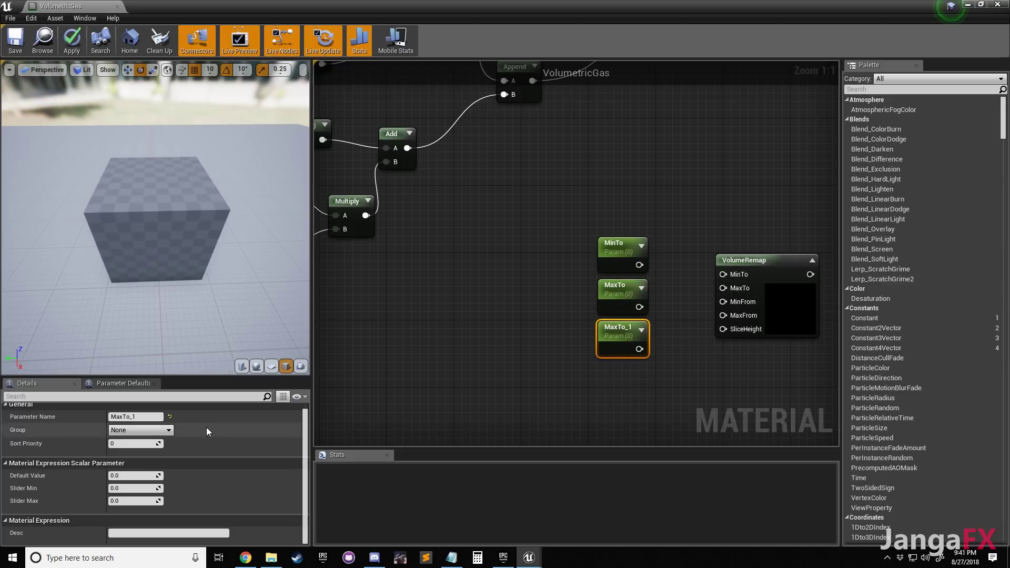
left_click(150, 415)
type("MinFrom")
key("Return")
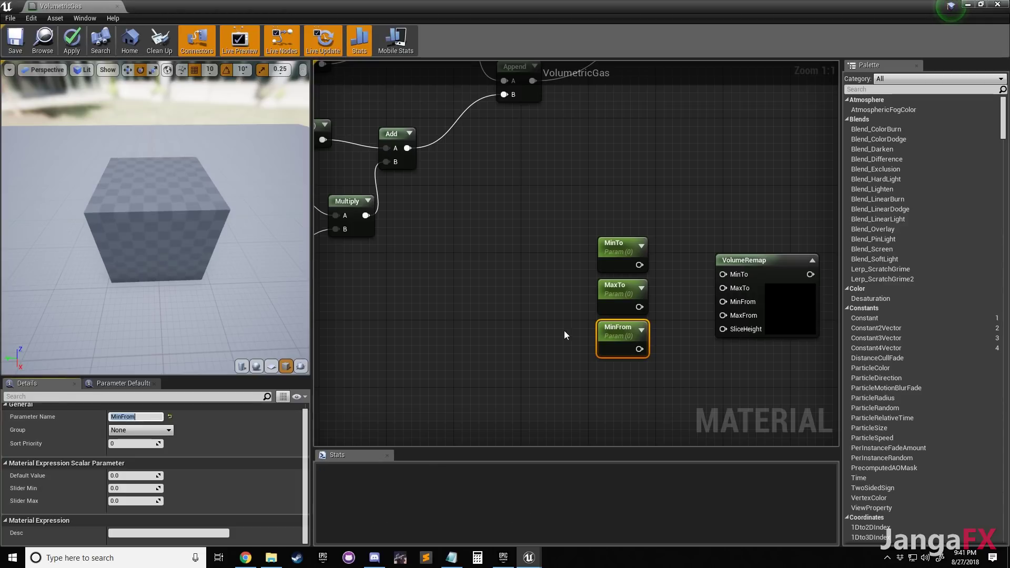
Duplicate the MinFrom parameter, place the copy directly beneath it, and name it MaxFrom
left_click(634, 337)
key("ctrl+c")
key("ctrl+v")
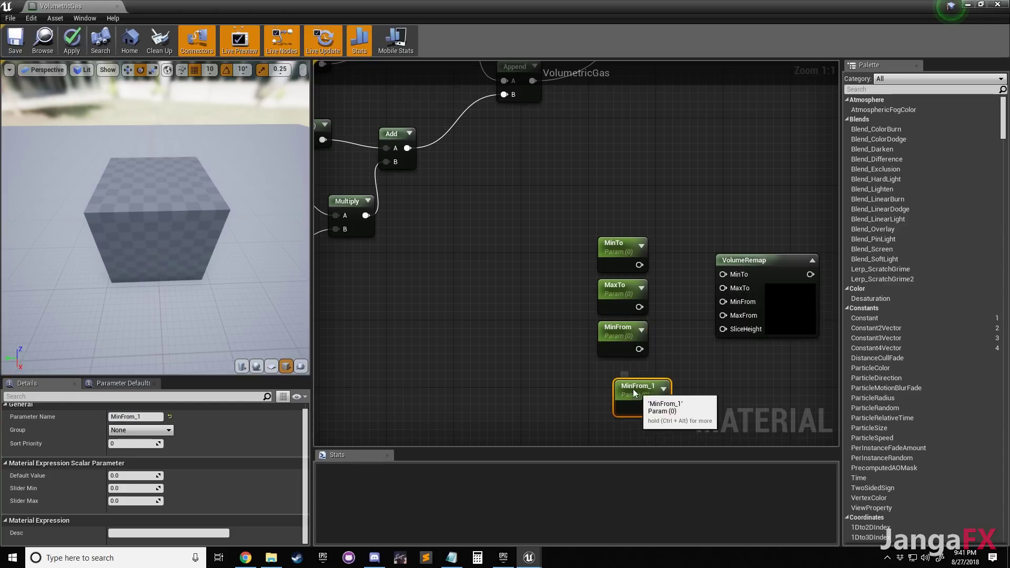
left_click_drag(633, 390, 616, 373)
left_click(150, 417)
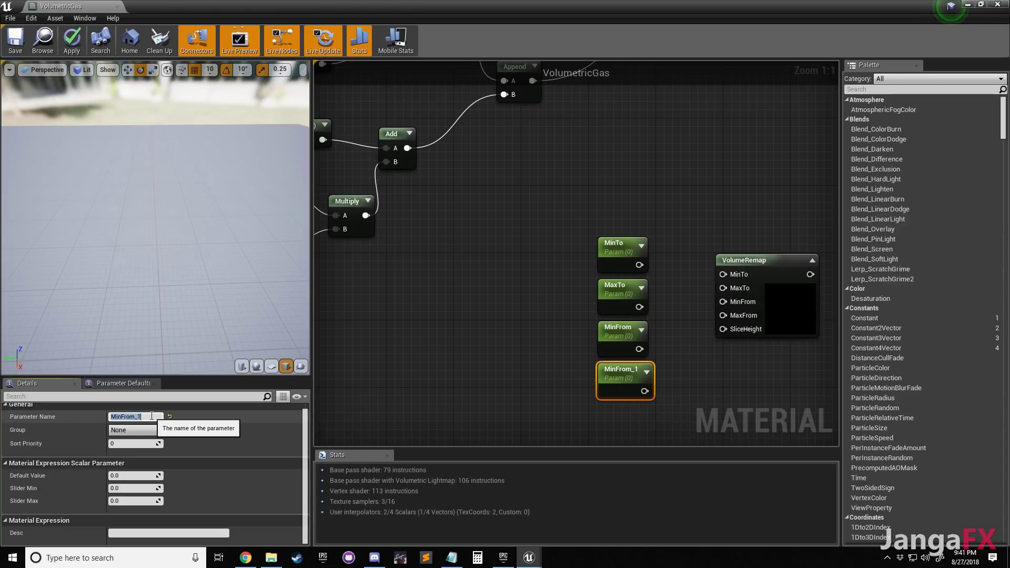
type("MaxFrom")
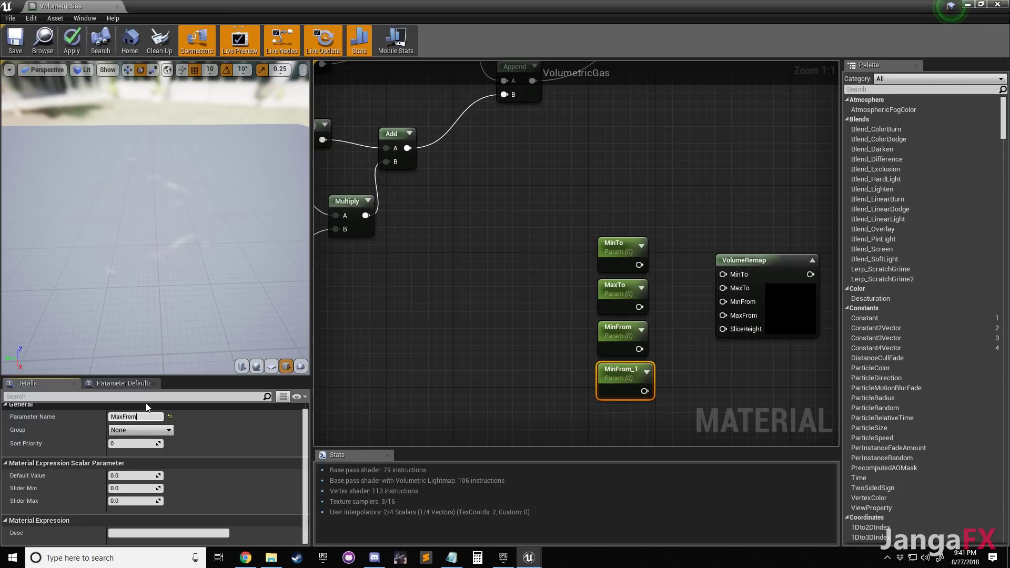
key("Return")
right_click_drag(671, 334, 680, 270)
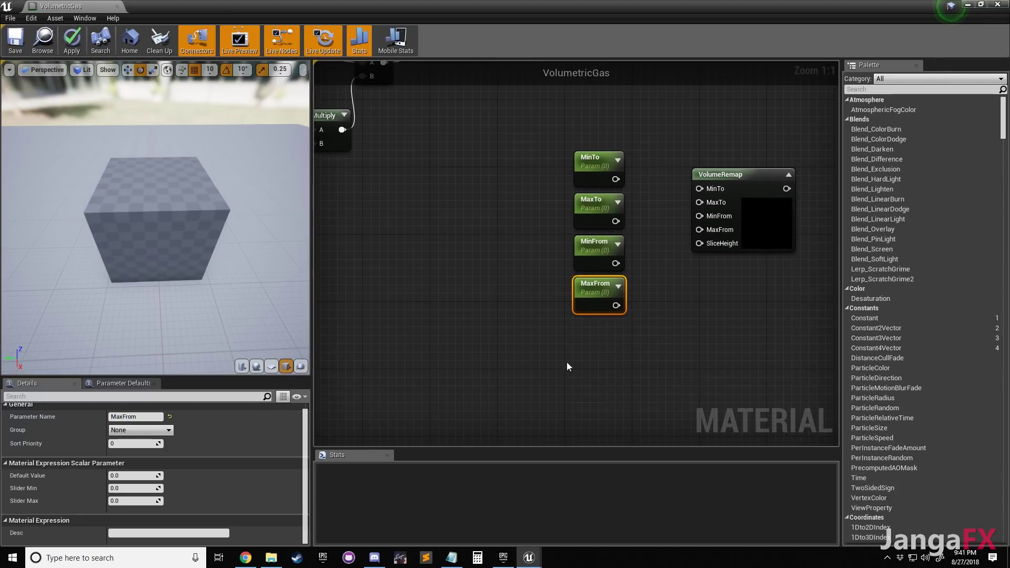
double_click(596, 284)
key("ctrl+v")
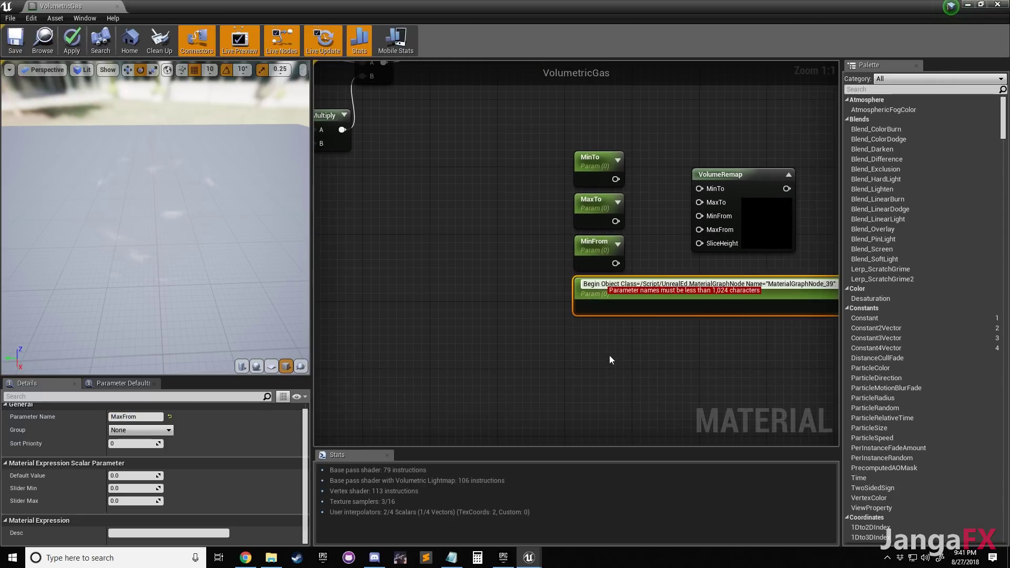
key("ctrl+z")
left_click(639, 336)
Duplicate the MaxFrom parameter, place the copy directly beneath it, and name it SliceHeight
left_click(605, 296)
key("ctrl+c")
key("ctrl+v")
left_click_drag(606, 349, 581, 324)
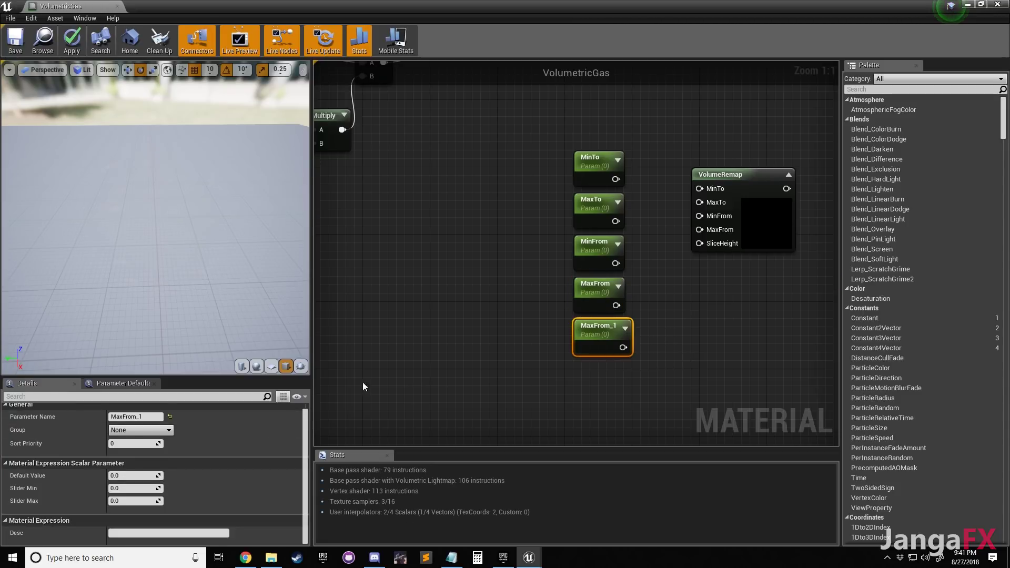
left_click(155, 416)
type("SliceHeight")
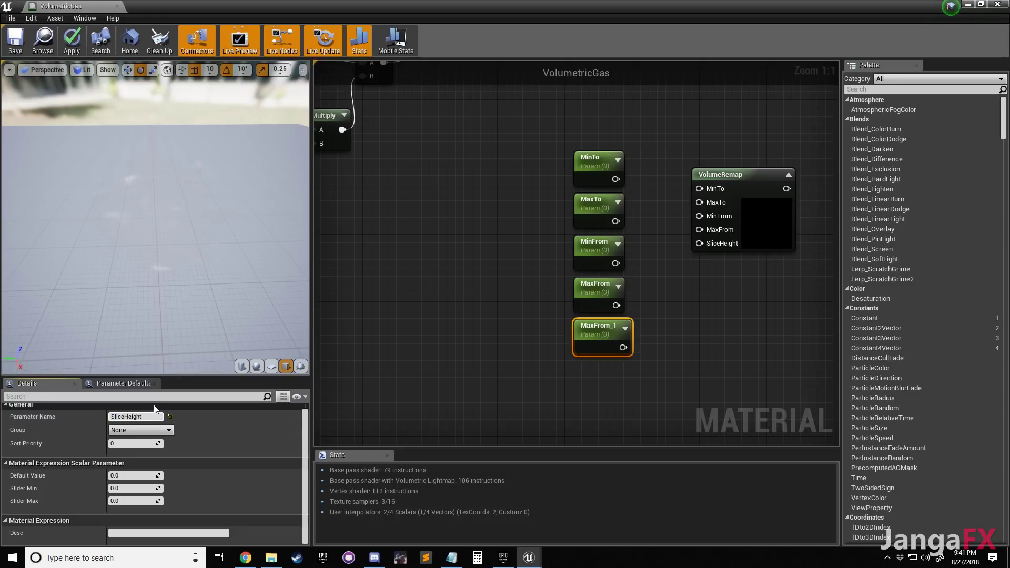
key("Return")
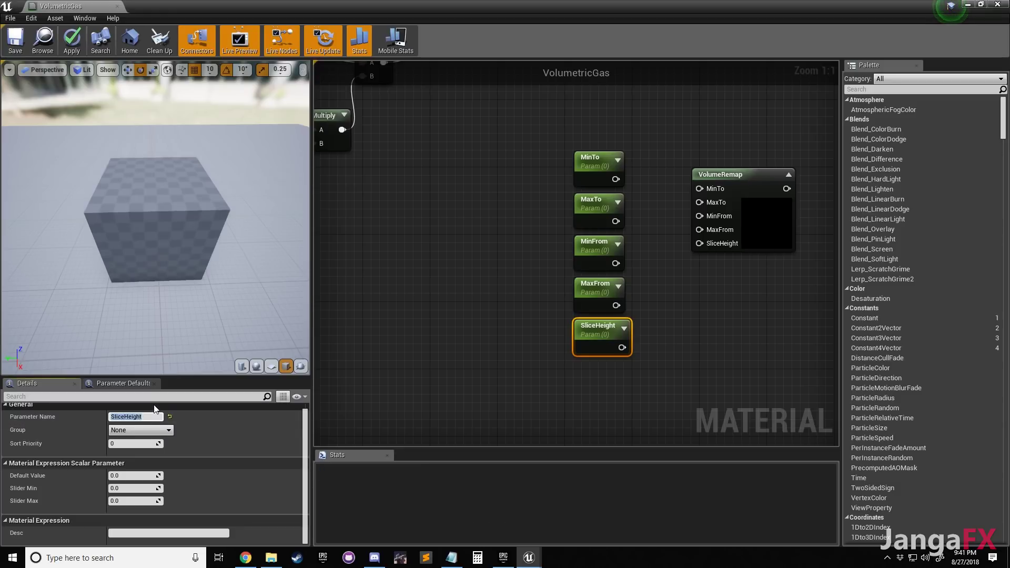
left_click(653, 308)
Connect the MinTo and MaxTo parameters to the matching inputs of the VolumeRemap node
right_click_drag(654, 307, 627, 321)
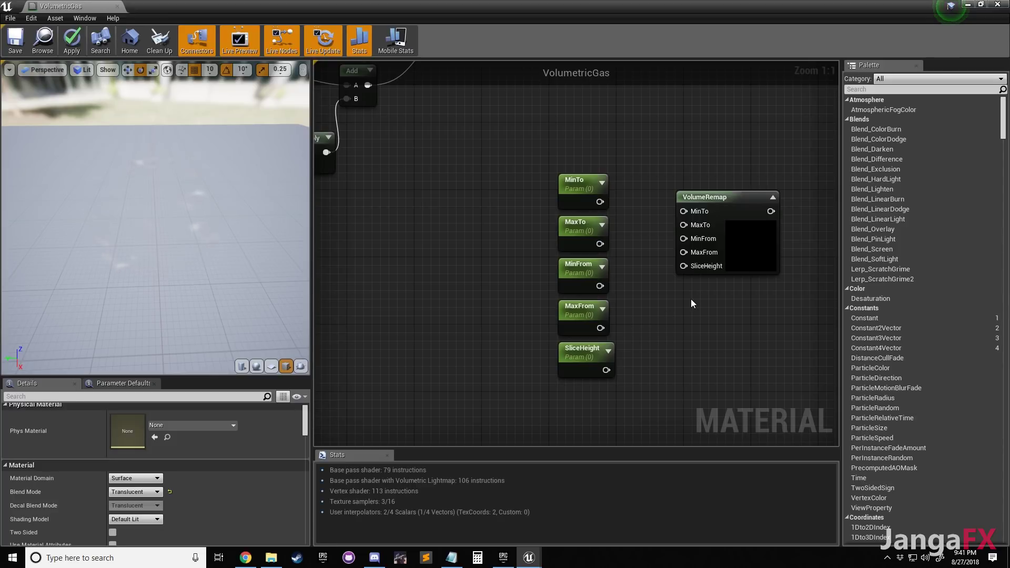
left_click_drag(600, 201, 685, 211)
left_click_drag(600, 243, 683, 225)
Add an ObjectPositionWS node in the empty graph area beside the column of parameters
right_click_drag(426, 332, 508, 278)
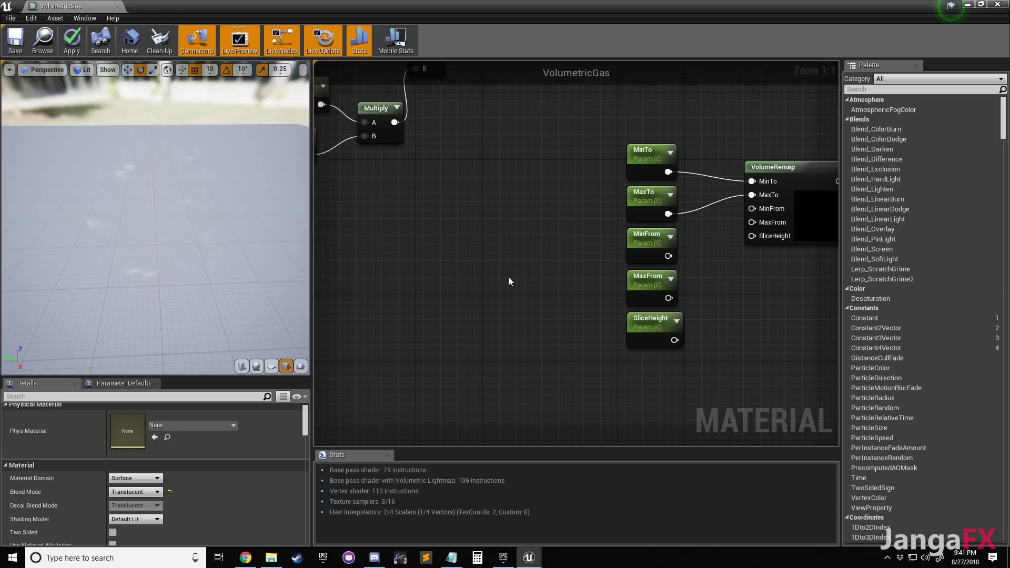
right_click(372, 274)
type("obje")
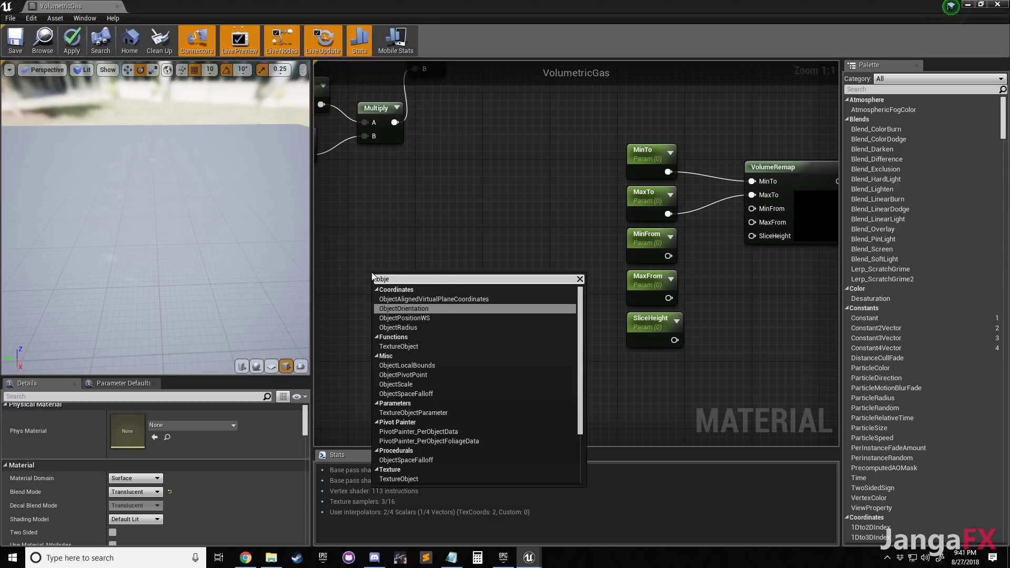
key("Down")
key("Return")
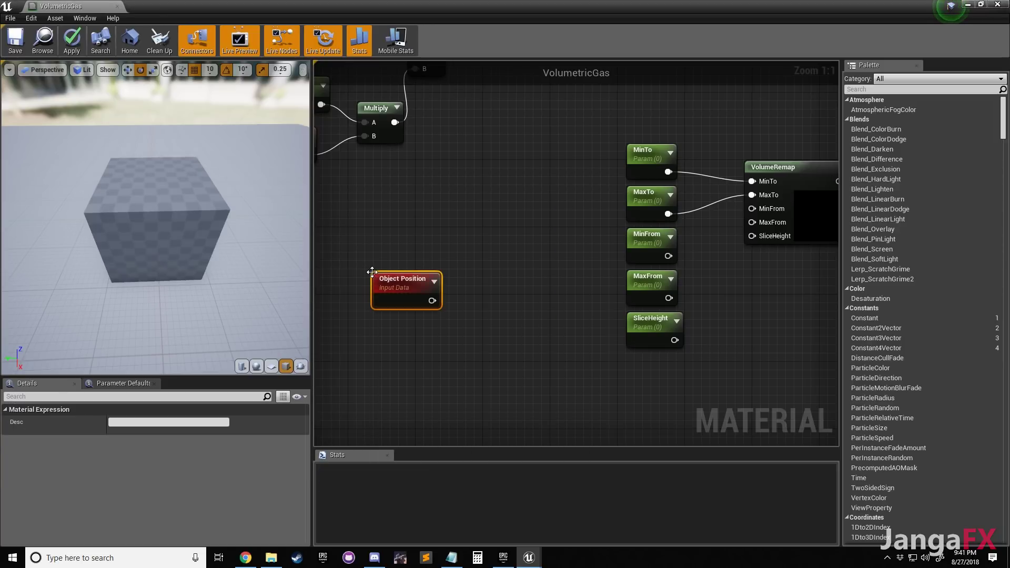
Add a ComponentMask fed by Object Position, enable only its B channel, and align it beside that node
left_click_drag(432, 301, 466, 303)
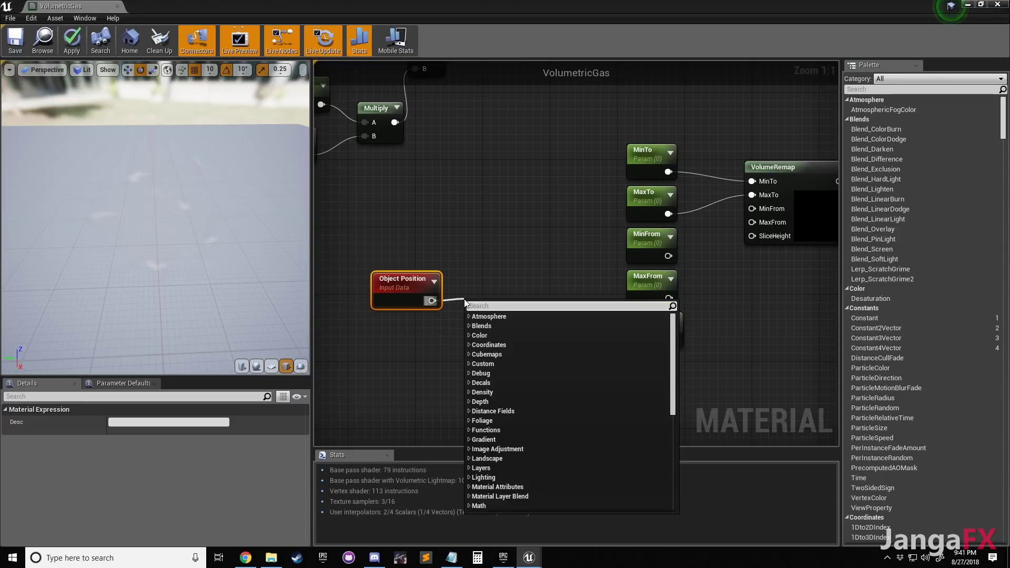
type("mask")
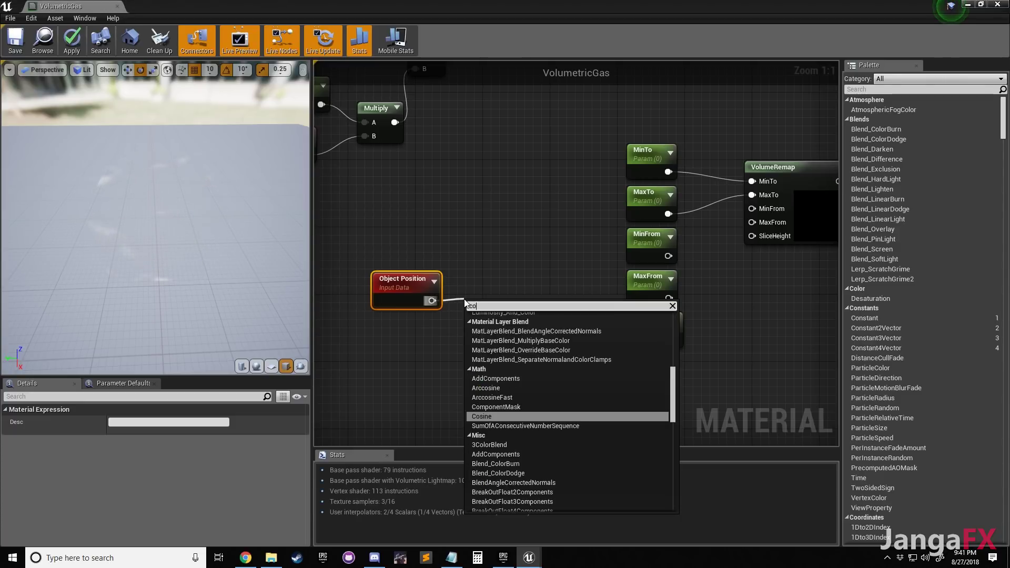
key("Return")
left_click(113, 448)
left_click(112, 435)
left_click(112, 422)
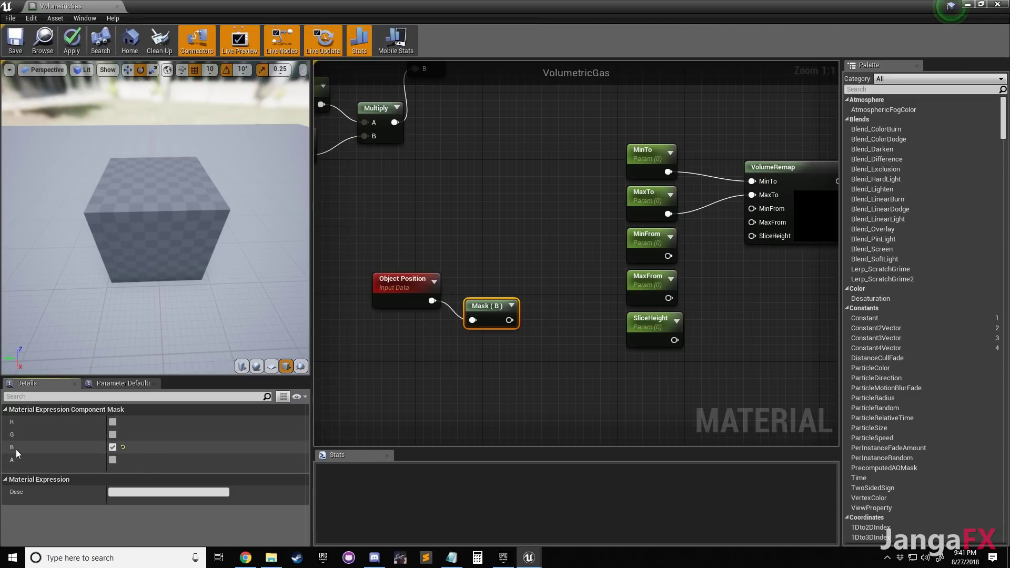
left_click_drag(493, 310, 499, 285)
Connect the Mask (B) output to the SliceHeight input of the VolumeRemap node
right_click_drag(524, 315, 443, 319)
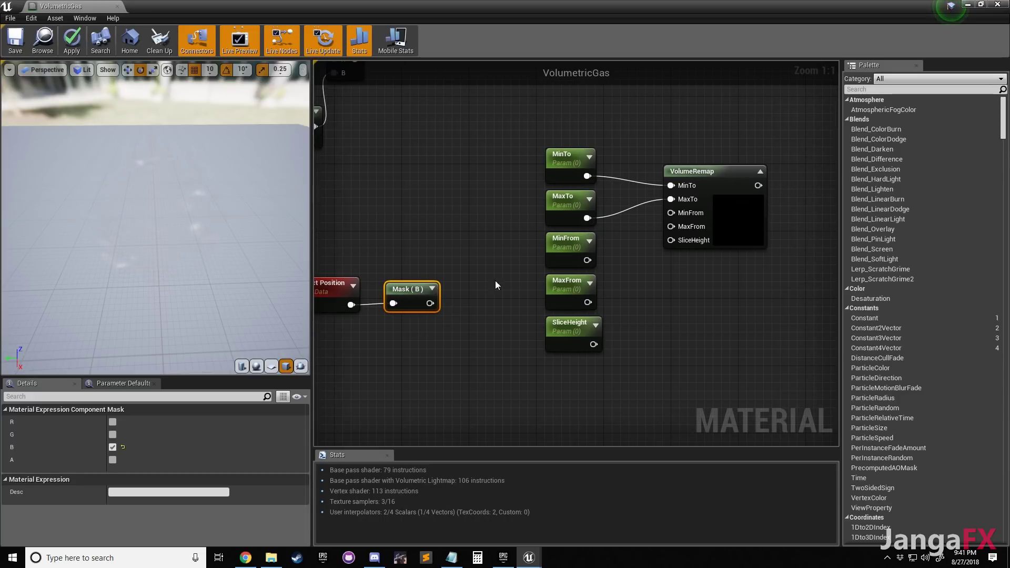
scroll(413, 244, "down", 1)
scroll(412, 294, "down", 1)
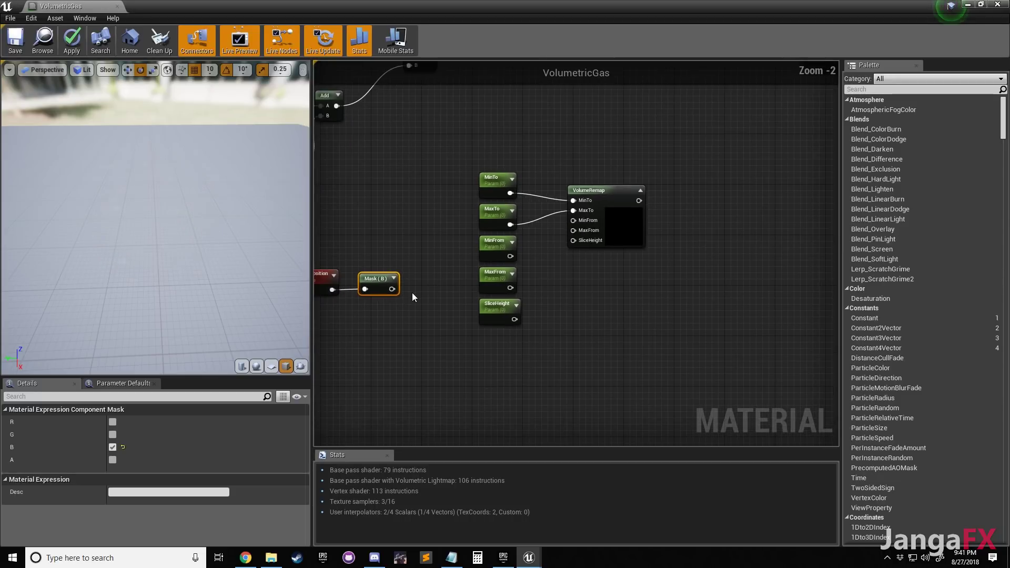
right_click_drag(412, 292, 462, 290)
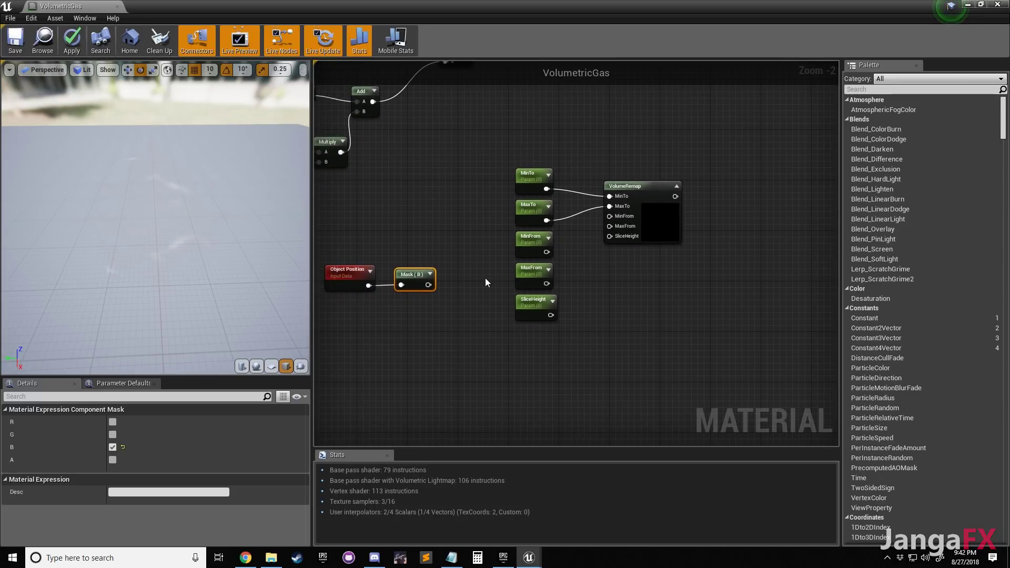
right_click_drag(482, 302, 536, 290)
left_click_drag(483, 271, 661, 223)
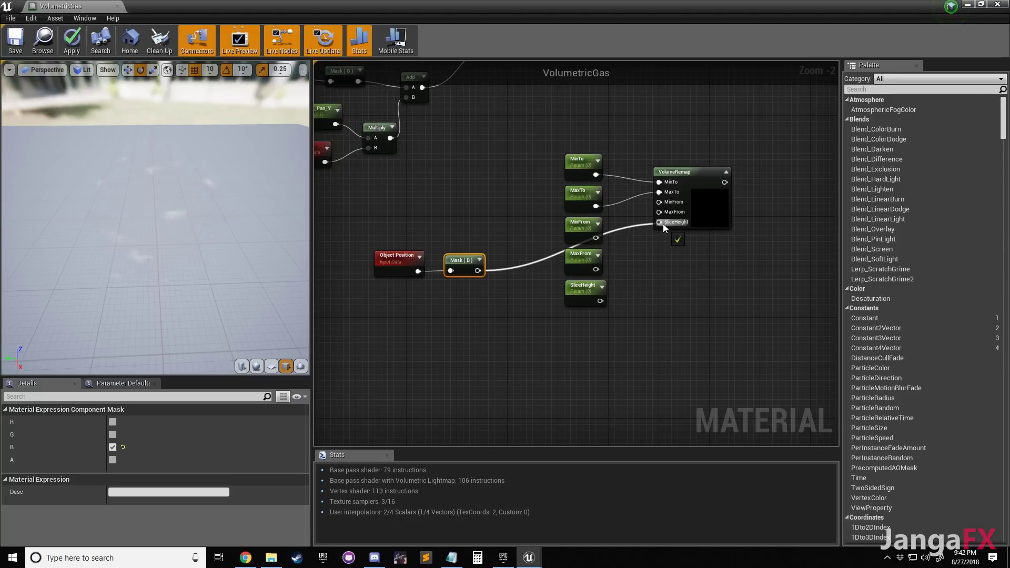
left_click(674, 275)
Delete the SliceHeight parameter node and move the Object Position and Mask nodes below MaxFrom in its place
left_click(575, 298)
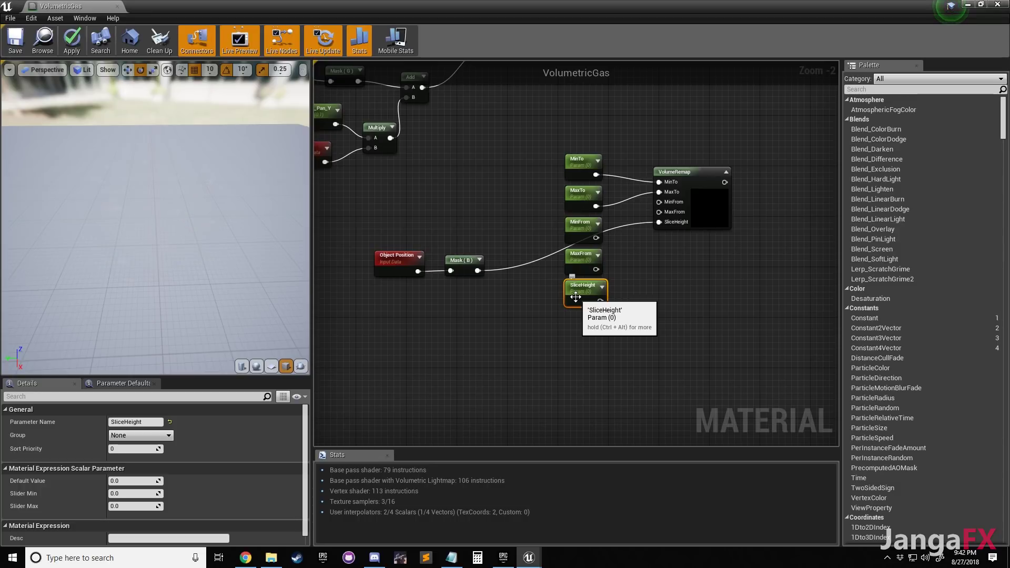
key("Delete")
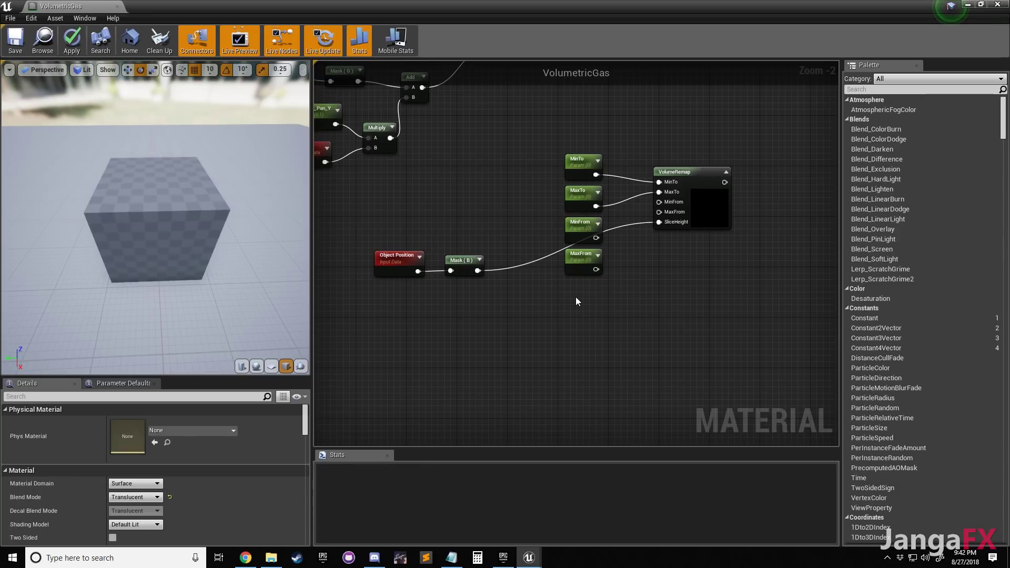
right_click_drag(605, 293, 621, 317)
left_click_drag(484, 332, 484, 332)
left_click_drag(467, 298, 586, 330)
left_click(661, 326)
Connect the MinFrom parameter to the MinFrom input of the VolumeRemap node
scroll(621, 300, "up", 2)
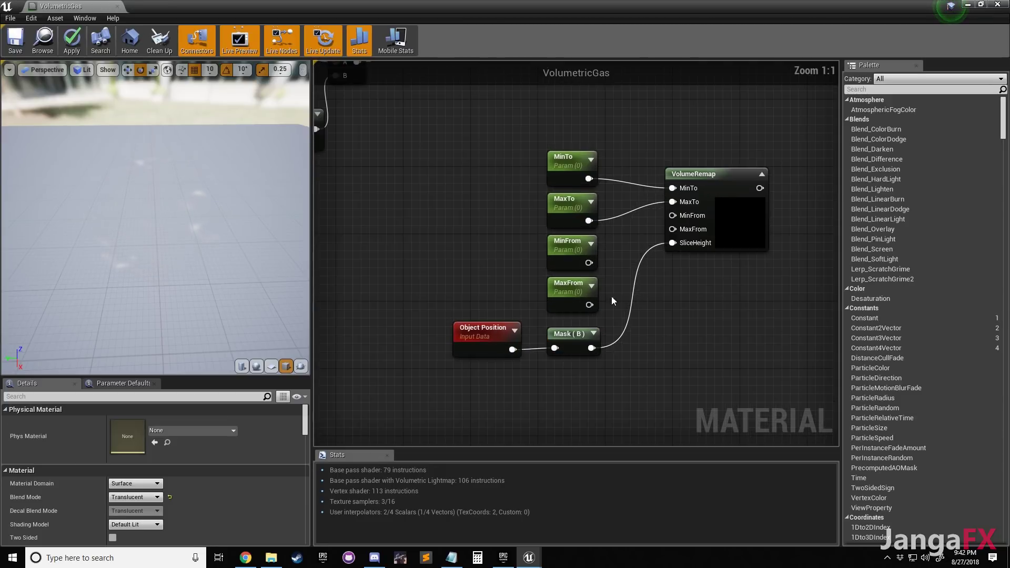
right_click_drag(612, 295, 620, 326)
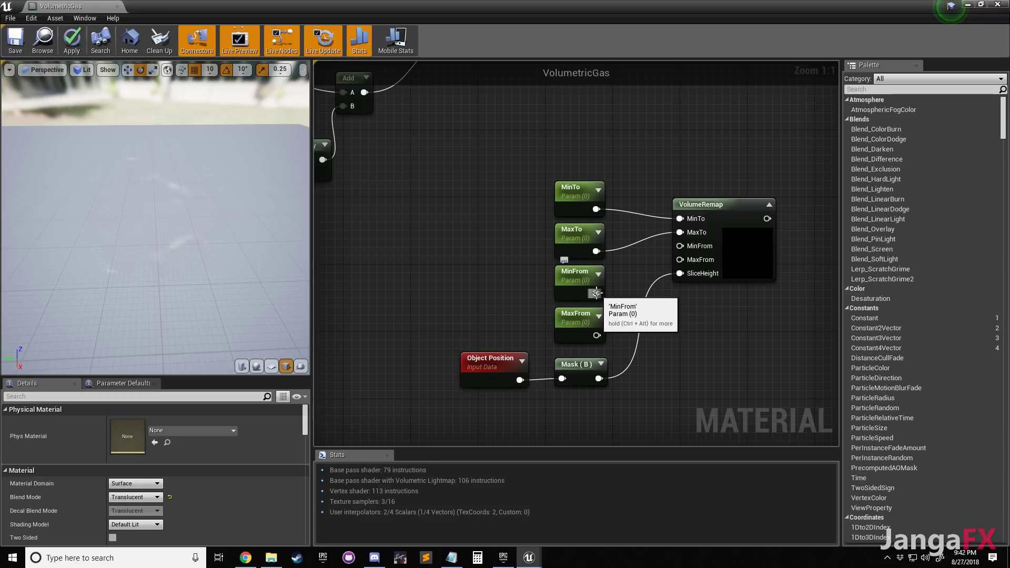
left_click_drag(597, 293, 682, 246)
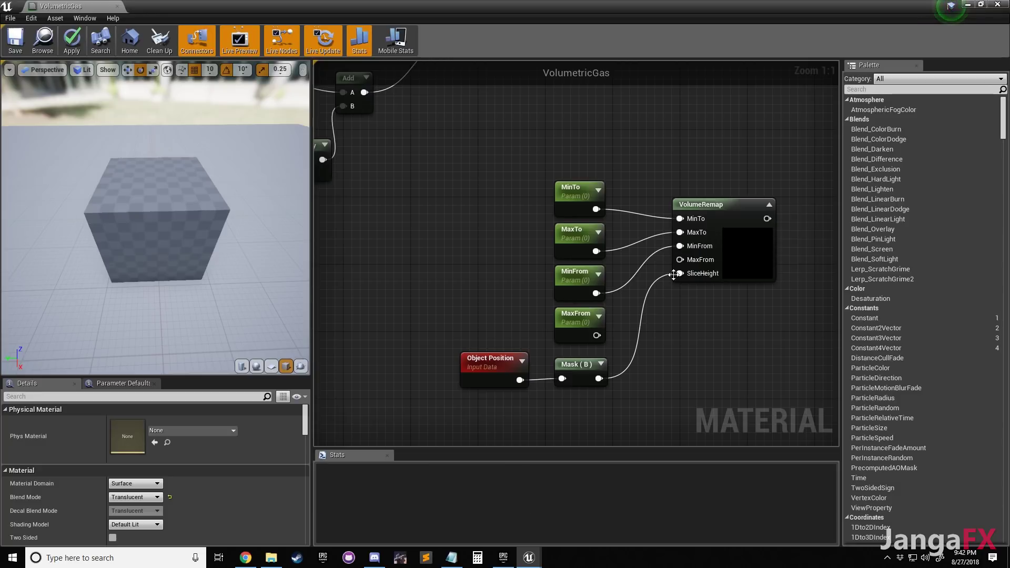
Rename the MinFrom parameter to MinFrom_BP
left_click(576, 286)
left_click(150, 422)
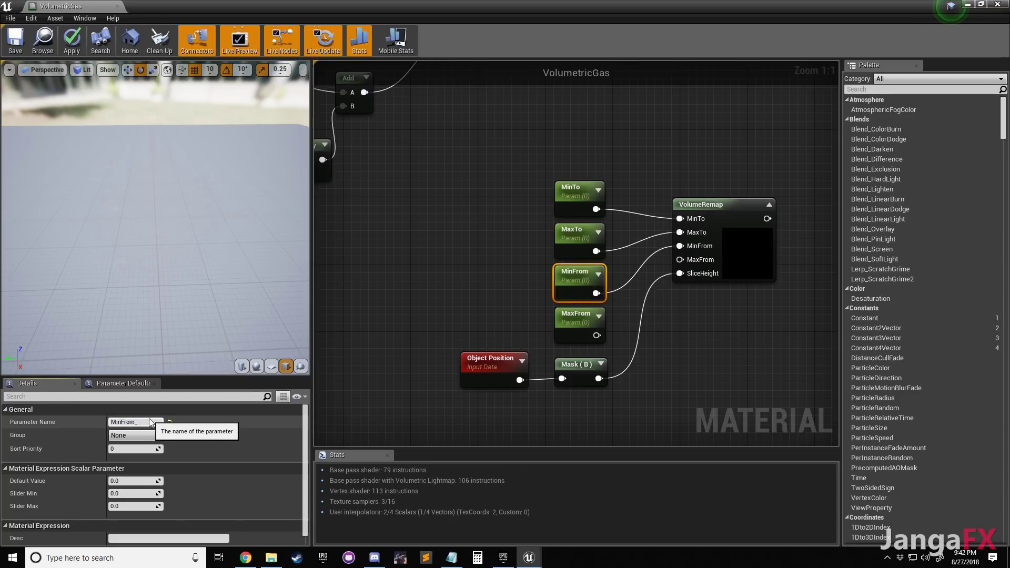
type("_BP")
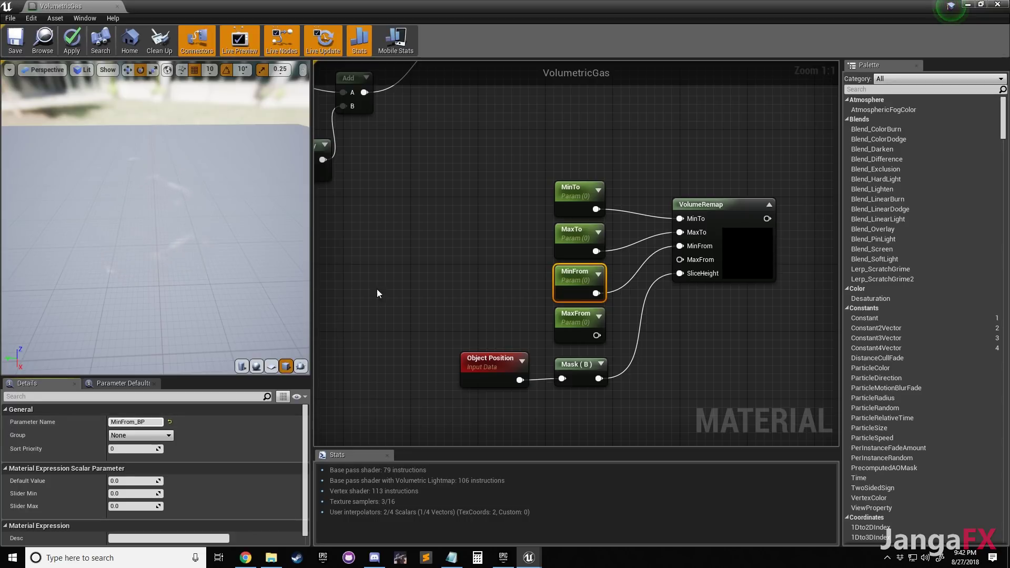
left_click(399, 290)
Rename the MaxFrom parameter to MaxFrom_BP
left_click(579, 335)
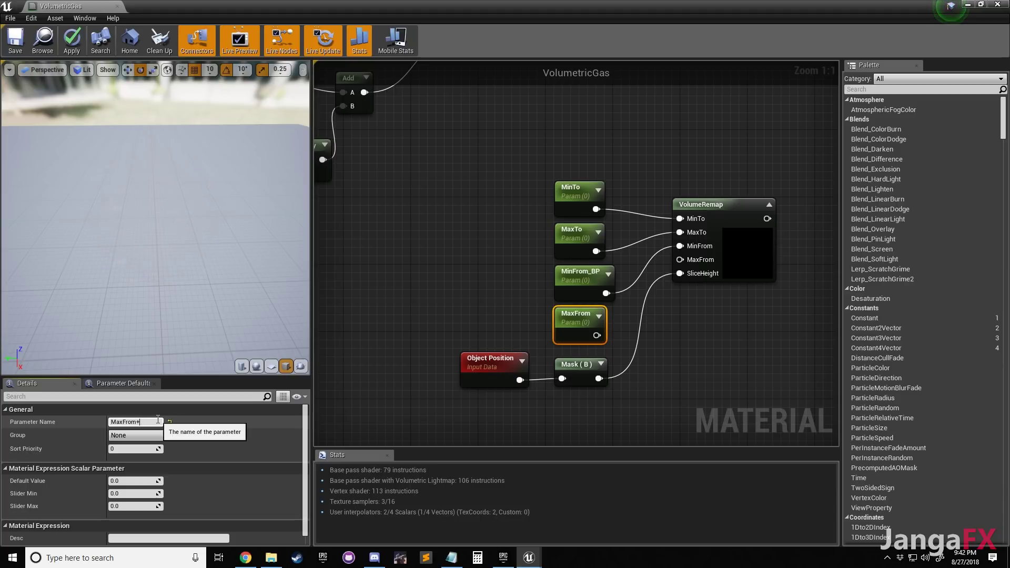
left_click(373, 229)
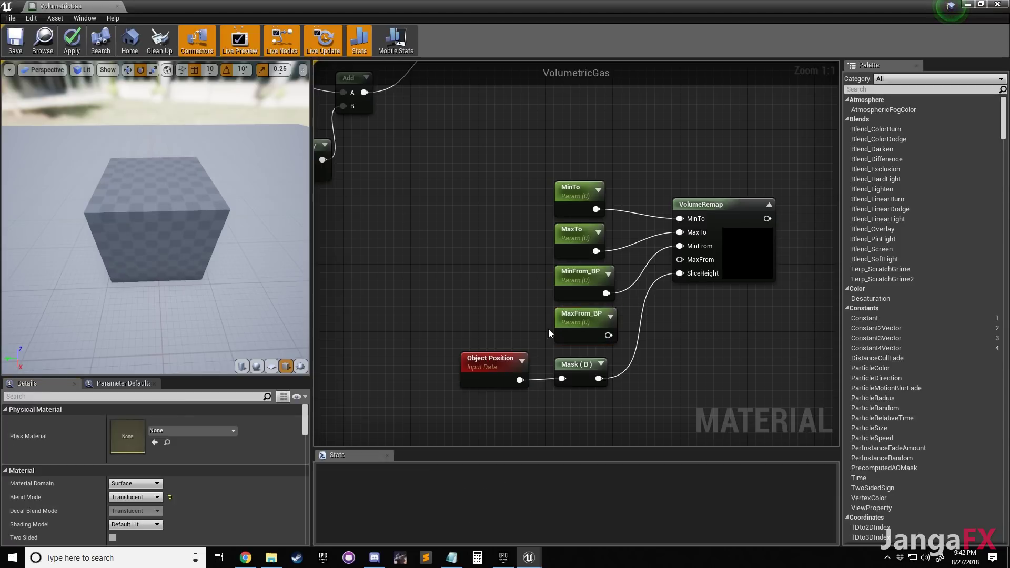
right_click_drag(662, 320, 628, 317)
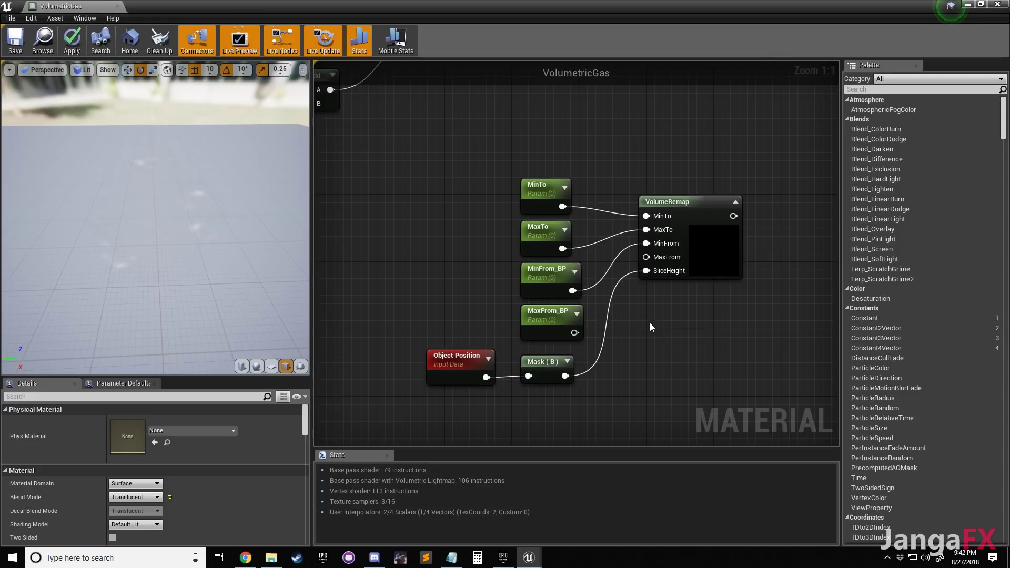
scroll(651, 327, "down", 1)
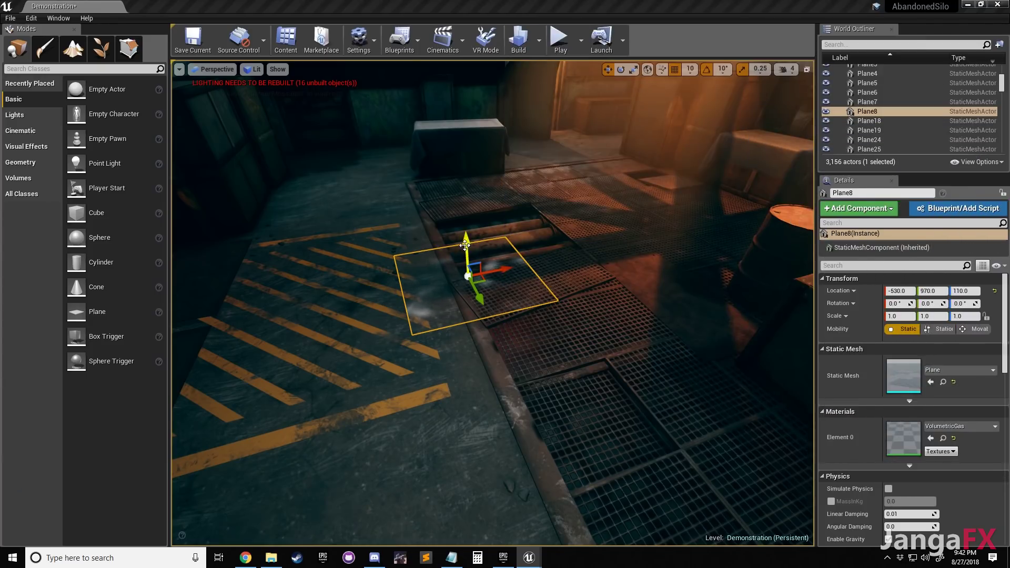
Lower the gas plane to a Z location of 100 and place a duplicate of it above at Z 200
left_click_drag(465, 244, 462, 257)
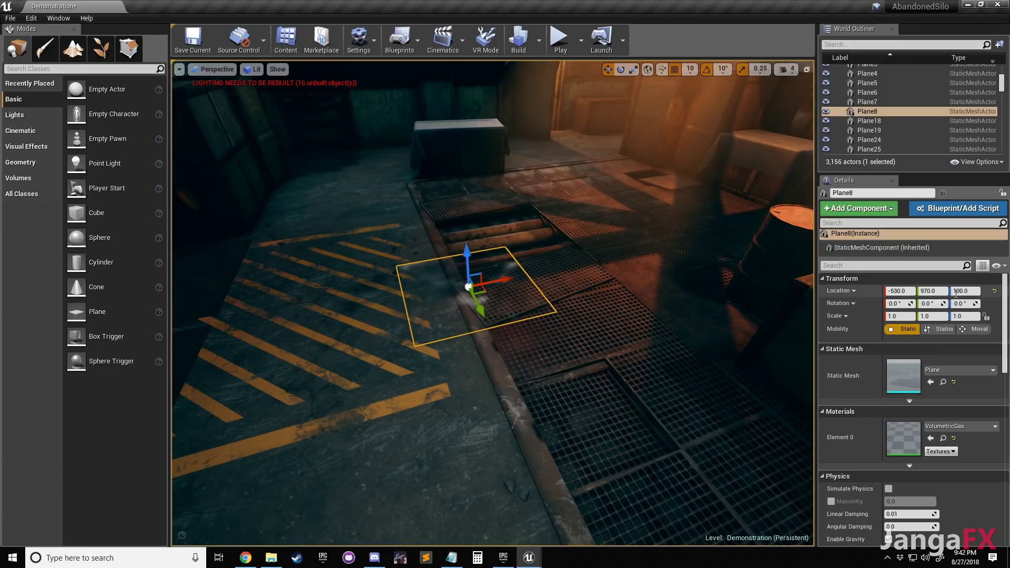
key("ctrl+w")
left_click_drag(468, 255, 469, 83)
mouse_move(478, 252)
right_mouse_down()
mouse_move(468, 263)
mouse_move(477, 253)
right_mouse_up()
key("w")
key("s")
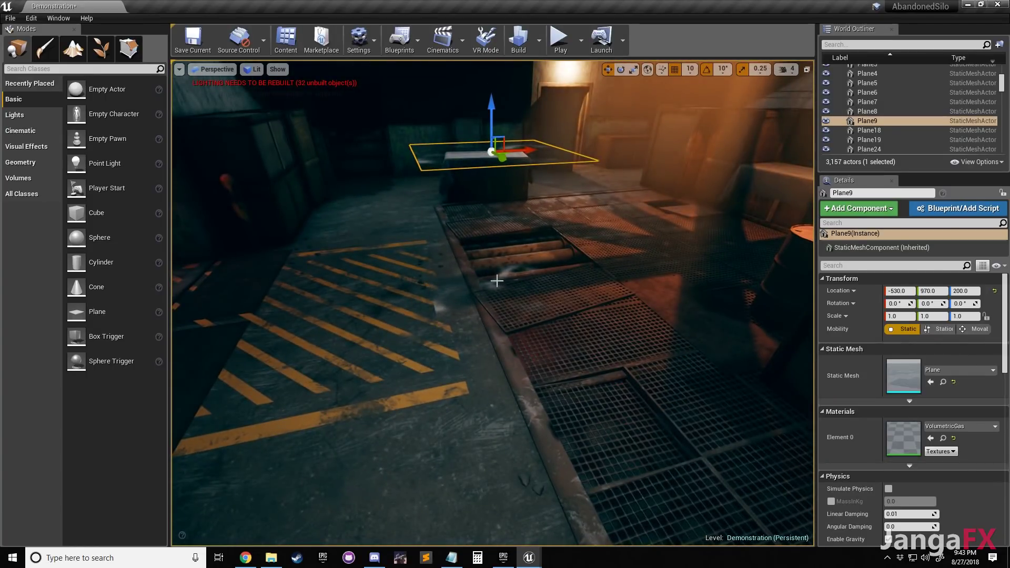
Compare the heights of the lower and upper gas planes in the level
right_click_drag(496, 283, 506, 286)
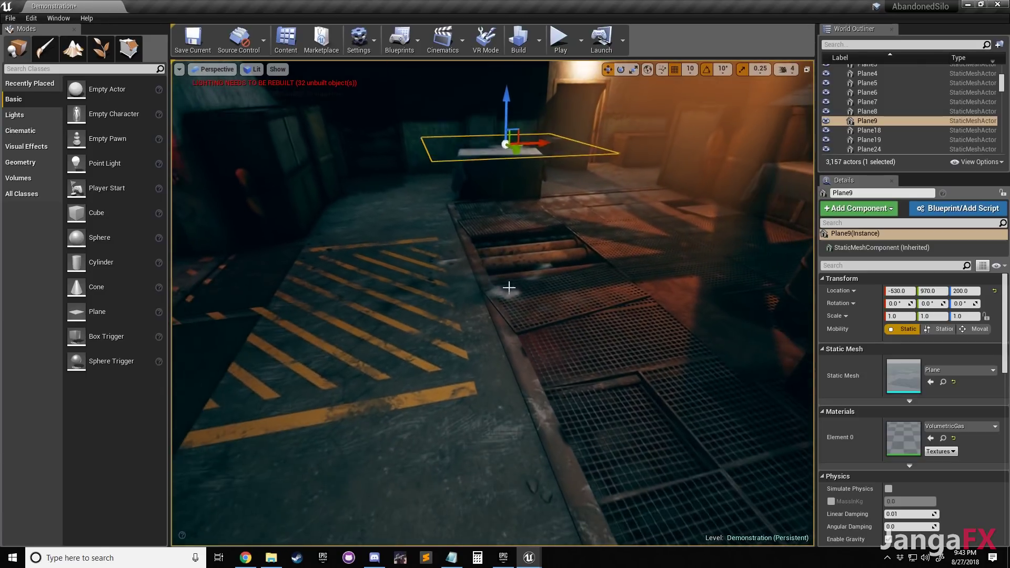
left_click(510, 285)
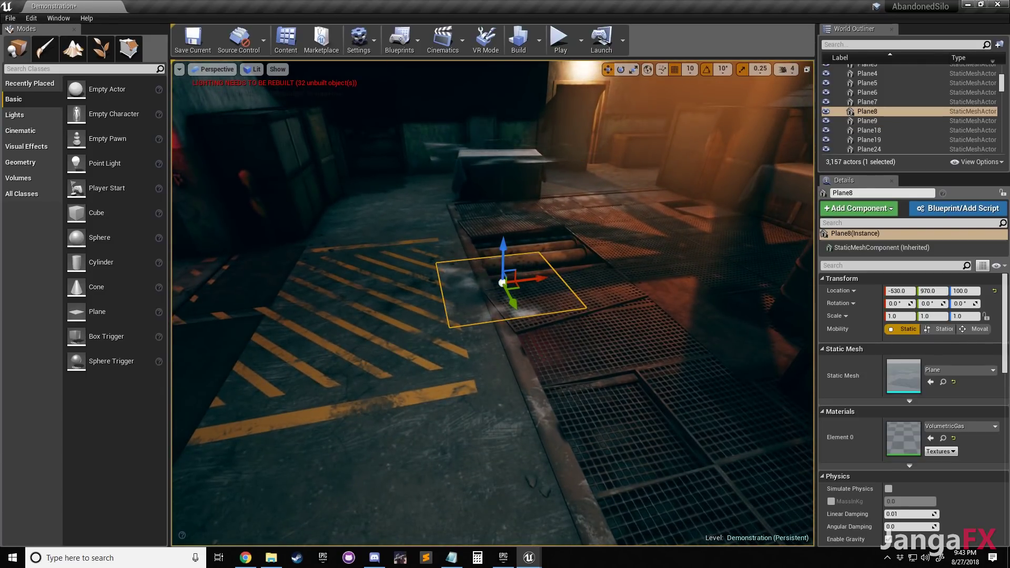
left_click(495, 160)
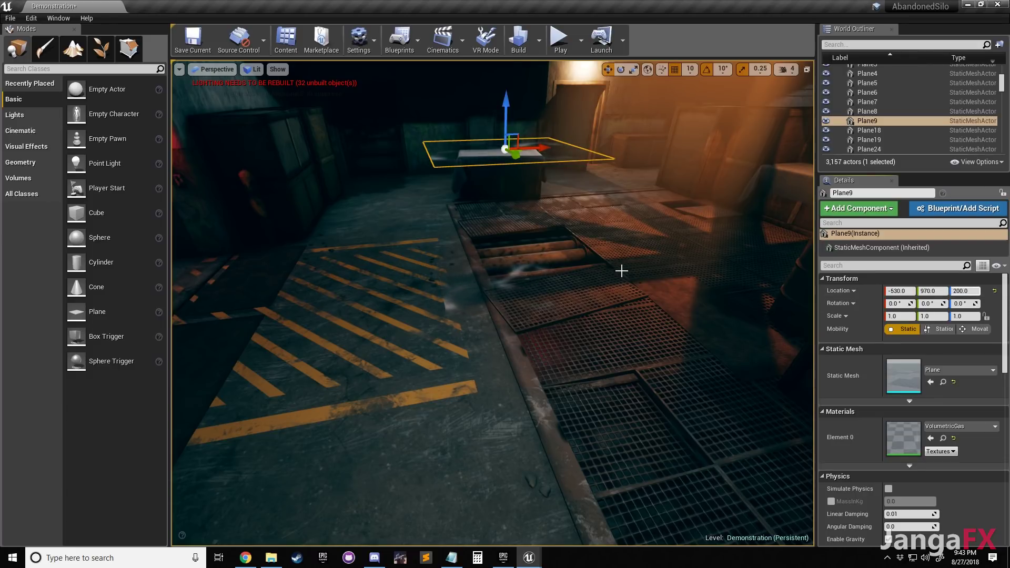
right_click_drag(633, 247, 630, 237)
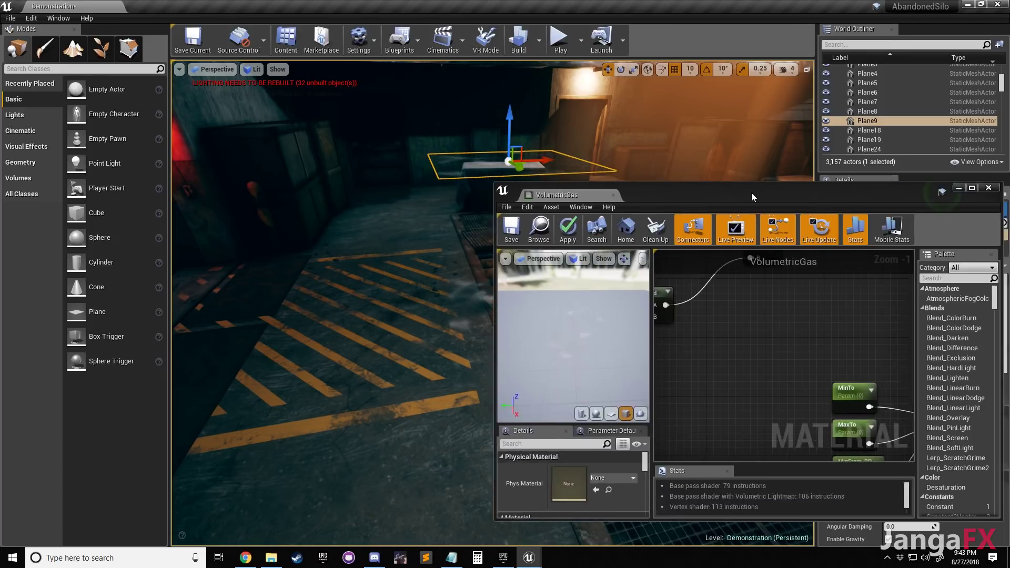
In the VolumetricGas material, create an Add node with MinFrom_BP feeding A and MaxFrom_BP feeding B
left_click_drag(752, 192, 418, 138)
scroll(466, 239, "down", 1)
right_click_drag(521, 352, 451, 279)
scroll(451, 279, "down", 1)
scroll(482, 328, "up", 1)
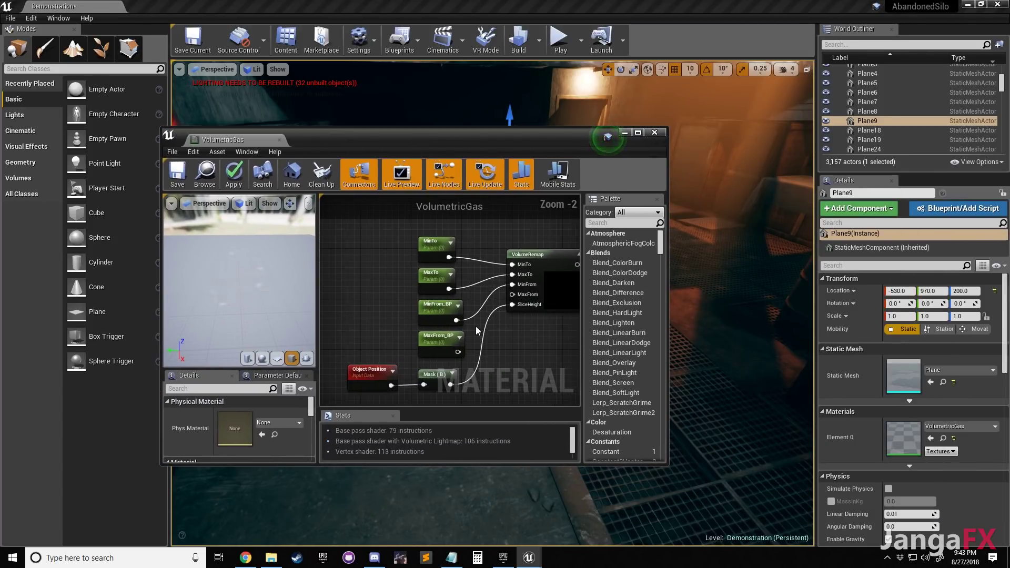
left_click(476, 330)
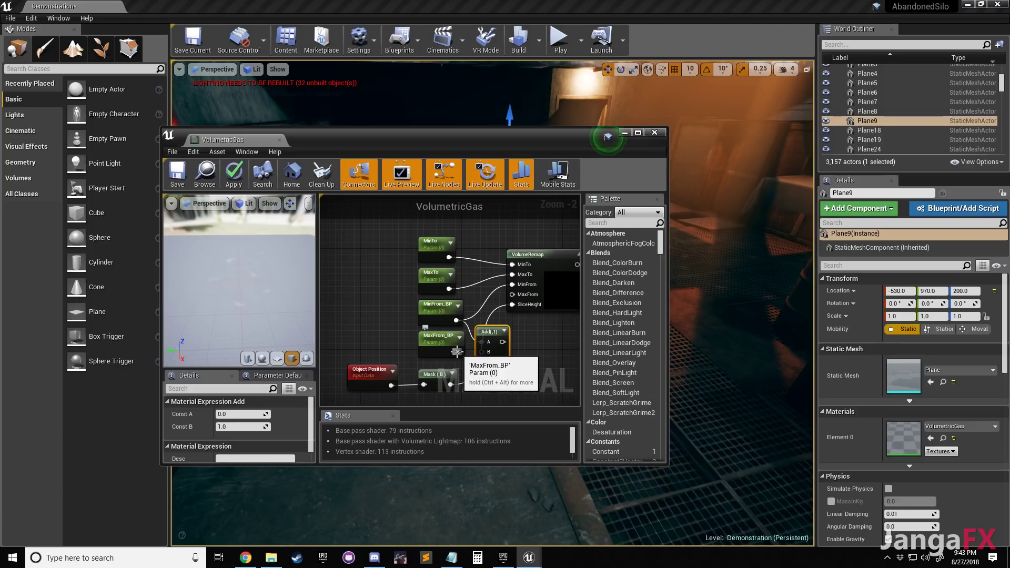
left_click_drag(456, 351, 481, 352)
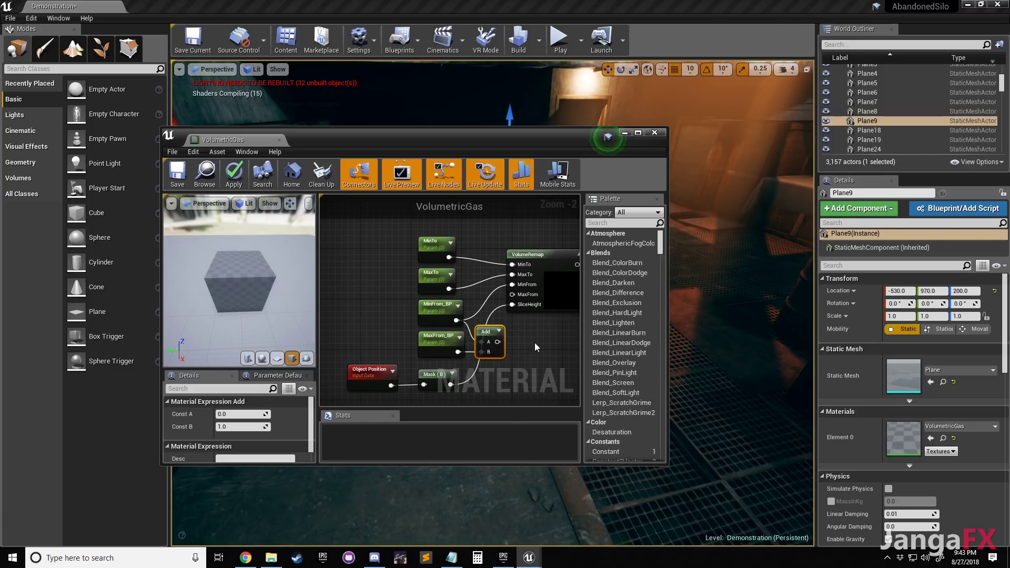
Connect the Add node's output to the MaxFrom input of the VolumeRemap node
right_click_drag(535, 343, 515, 327)
left_click_drag(478, 327, 492, 279)
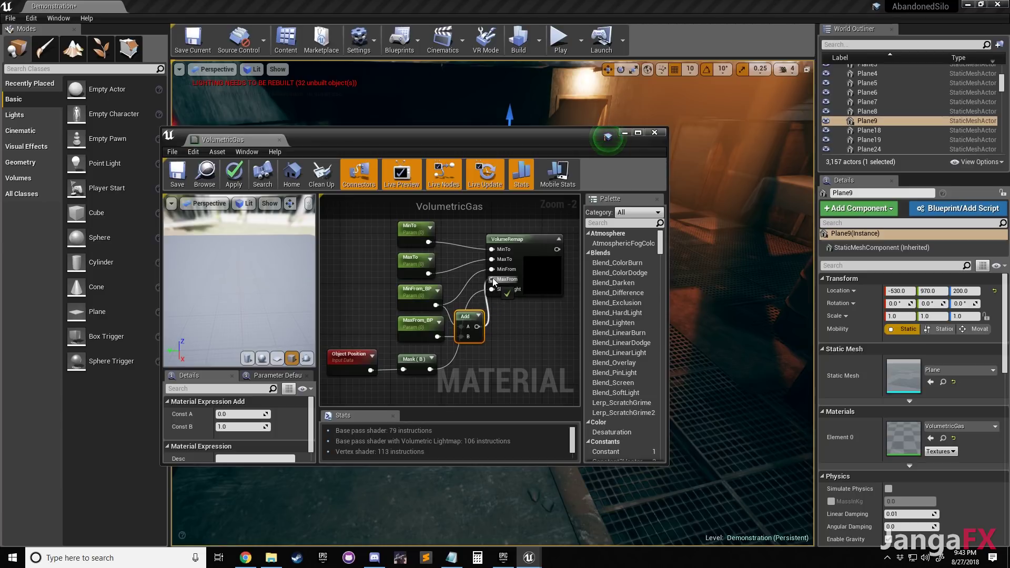
left_click(522, 339)
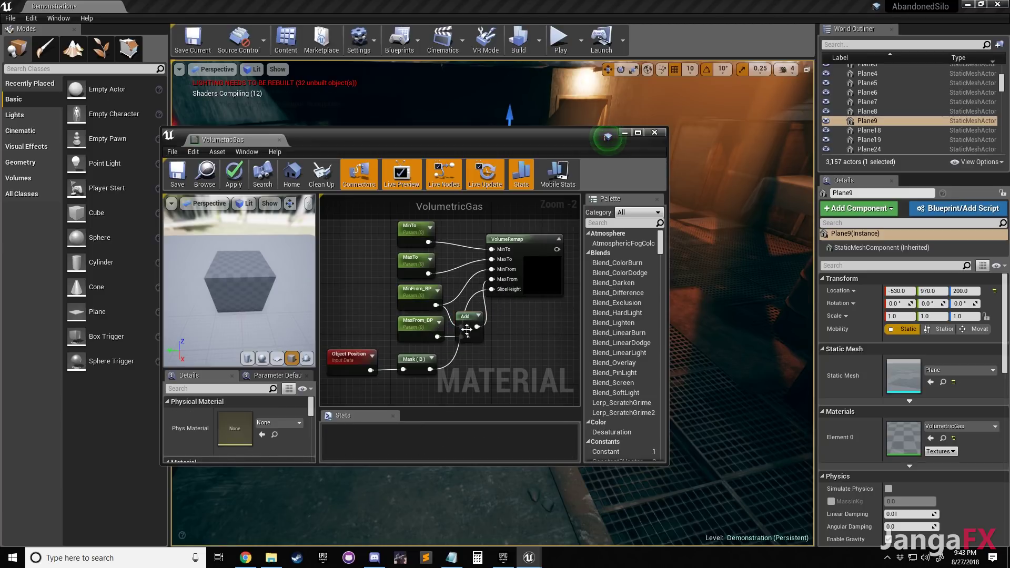
Move the VolumeRemap node and all its input nodes together closer to the Subtract node
scroll(504, 307, "down", 1)
right_click_drag(464, 232, 469, 289)
scroll(495, 243, "down", 2)
scroll(468, 288, "up", 1)
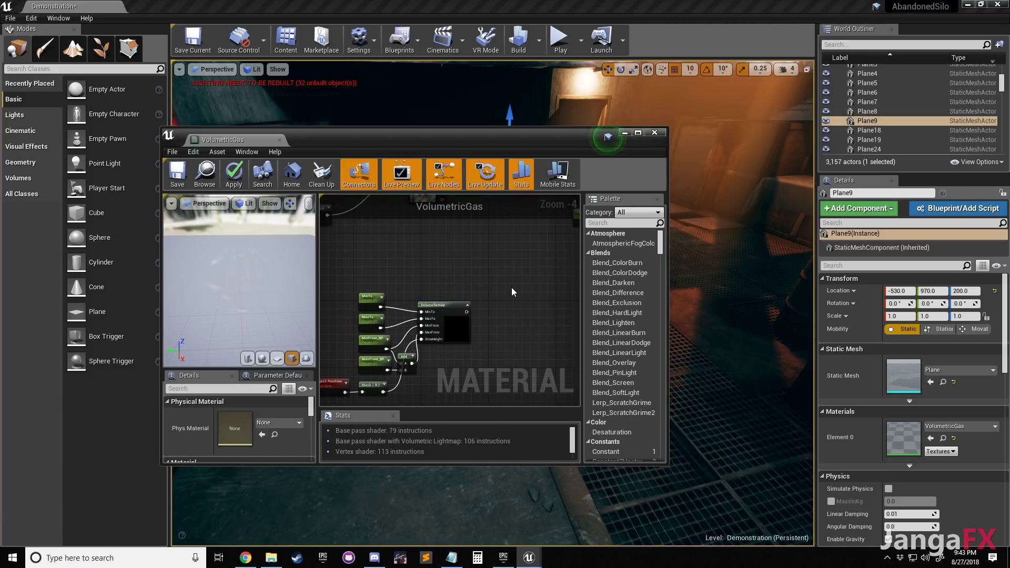
scroll(512, 289, "down", 1)
left_click_drag(360, 290, 474, 383)
left_click_drag(465, 322, 540, 287)
Delete the TestSubtract parameter node
right_click_drag(553, 253, 428, 355)
scroll(461, 262, "up", 3)
left_click(446, 300)
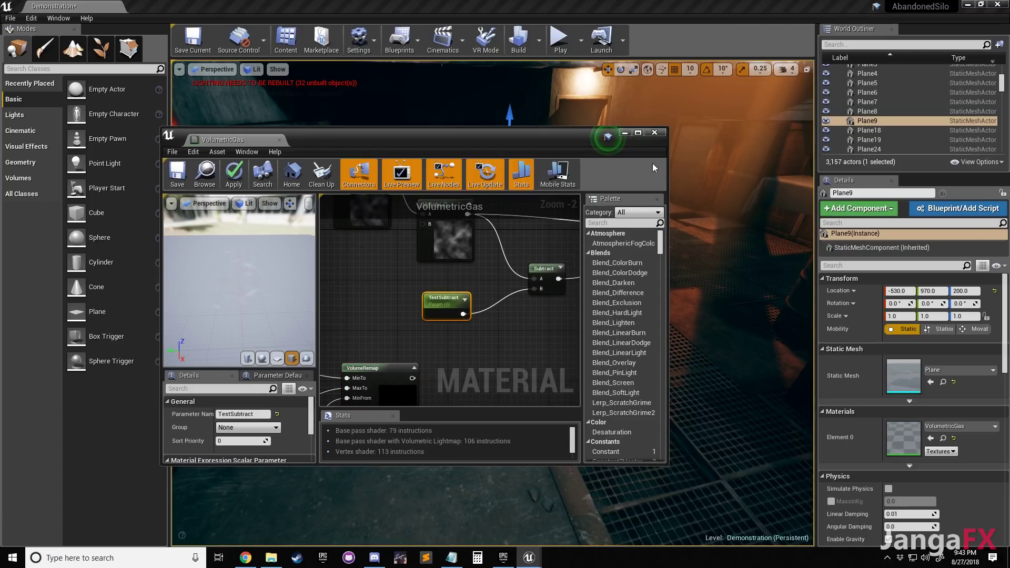
key("Delete")
Maximize the material editor and connect the VolumeRemap output to the B input of the Subtract node
key("super+Up")
scroll(495, 273, "down", 2)
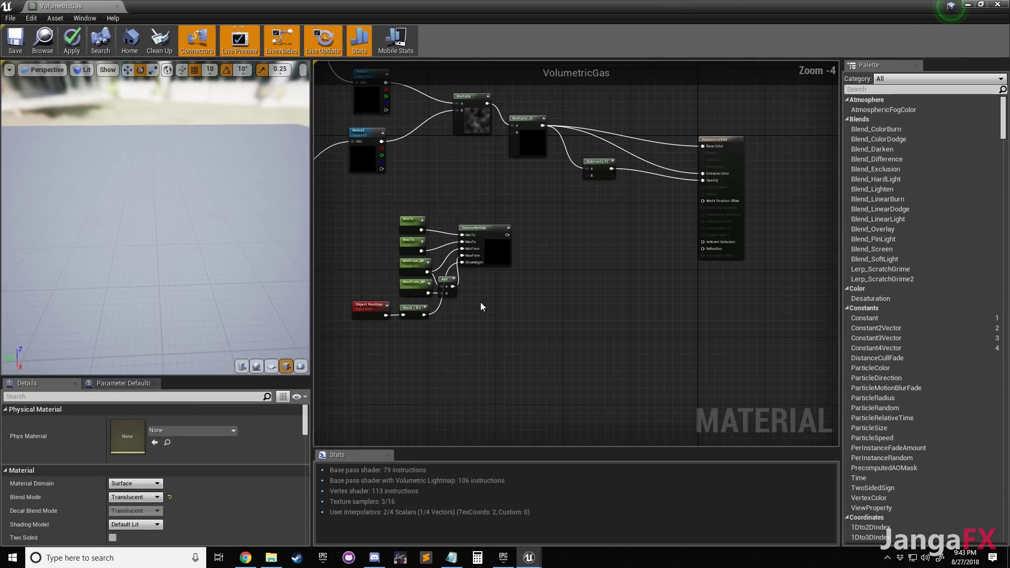
right_click_drag(436, 271, 466, 268)
scroll(466, 267, "up", 4)
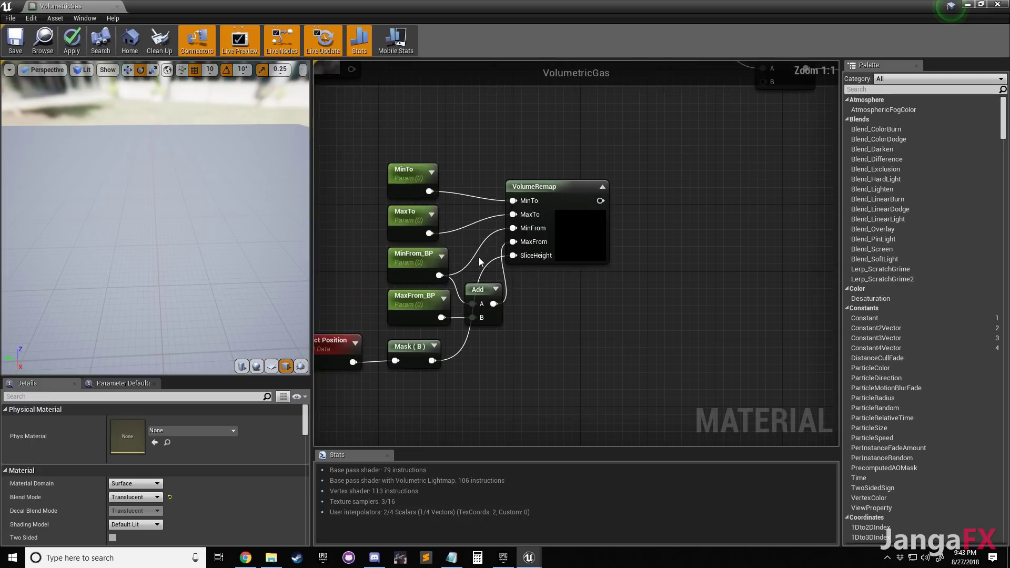
scroll(599, 152, "down", 2)
right_click_drag(552, 152, 519, 209)
left_click_drag(557, 249, 679, 159)
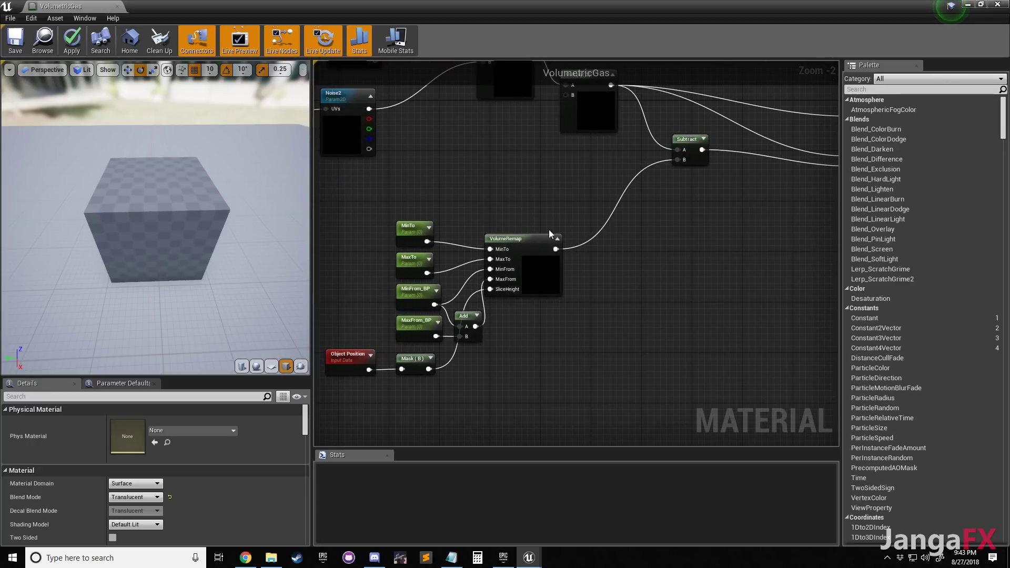
scroll(557, 222, "down", 2)
right_click_drag(549, 178, 577, 212)
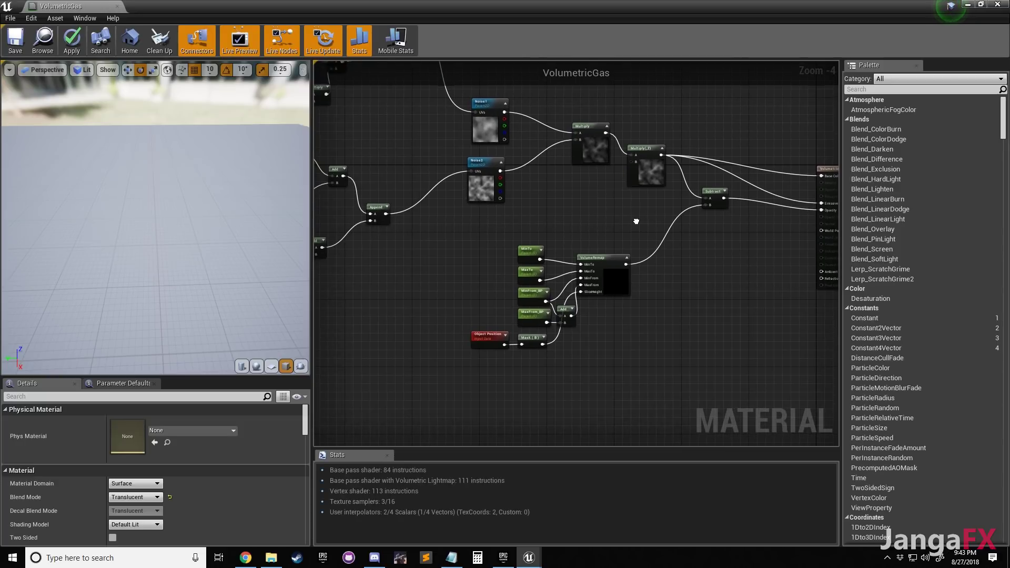
Set the default value of the MaxTo parameter to 1
right_click_drag(539, 286, 517, 302)
scroll(516, 301, "up", 1)
left_click(504, 294)
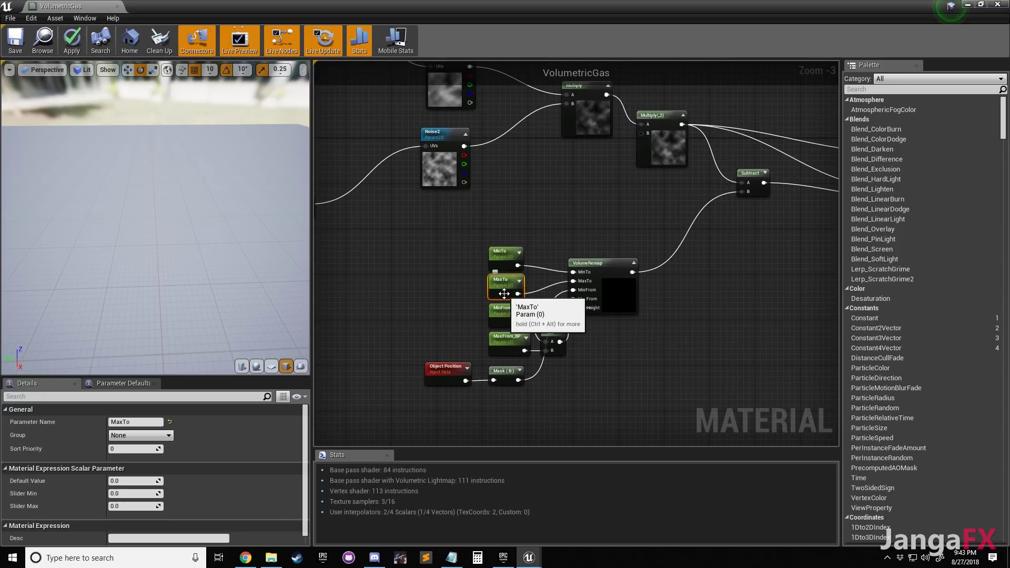
left_click(129, 482)
type("1")
key("Return")
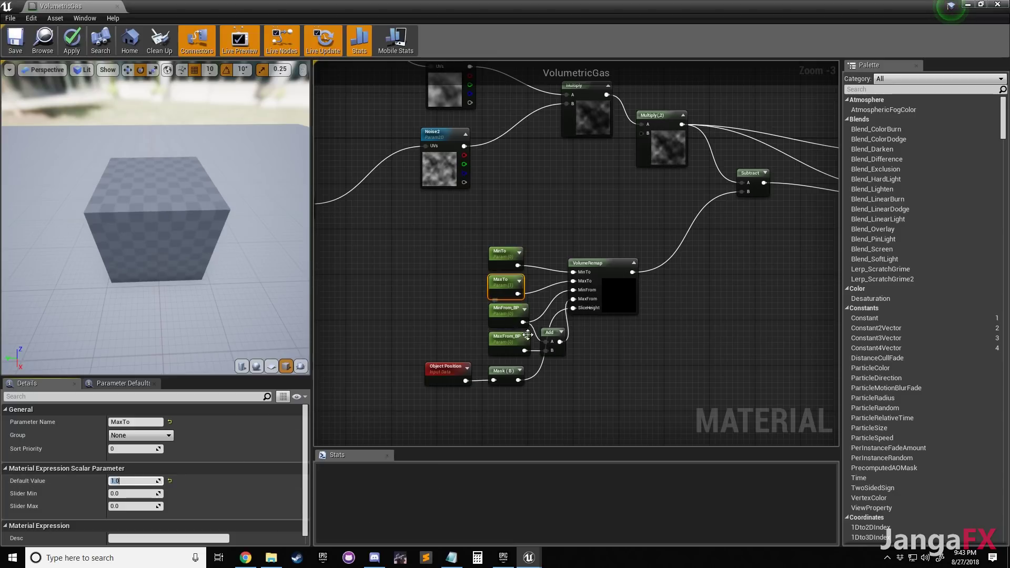
Set the default value of the MaxFrom_BP parameter to 256
left_click(513, 347)
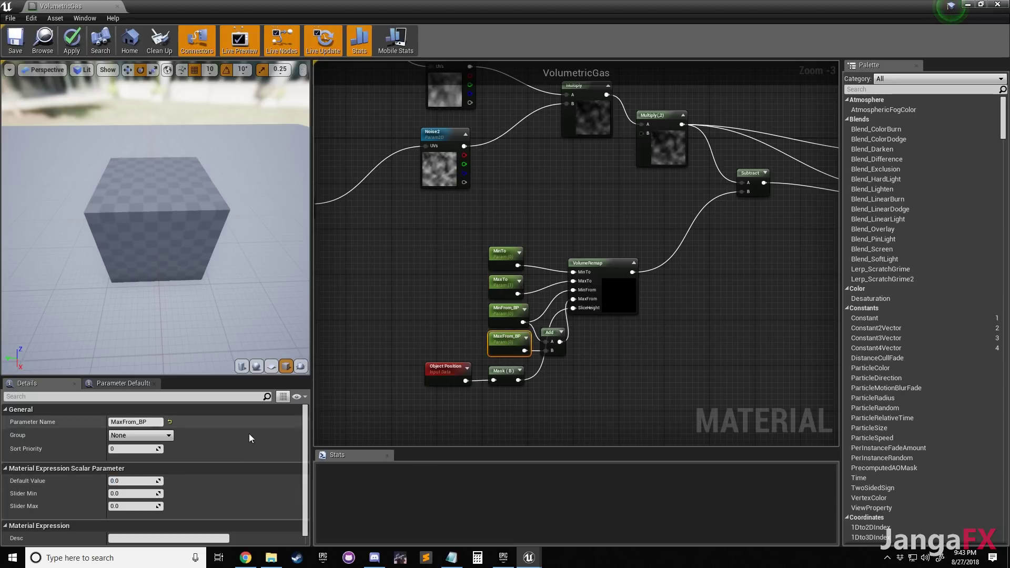
left_click(132, 481)
type("2")
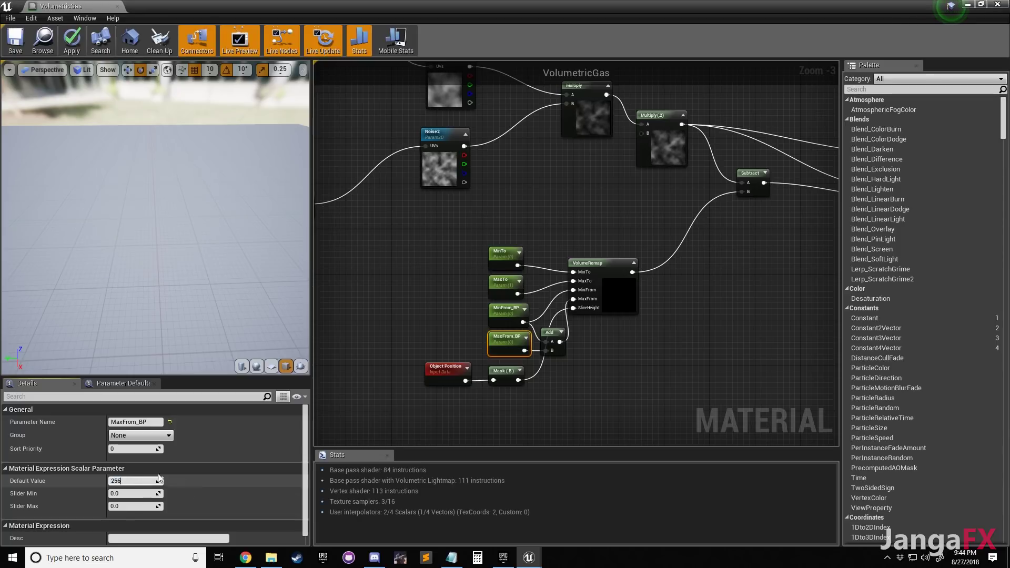
type("56")
key("Return")
left_click(460, 216)
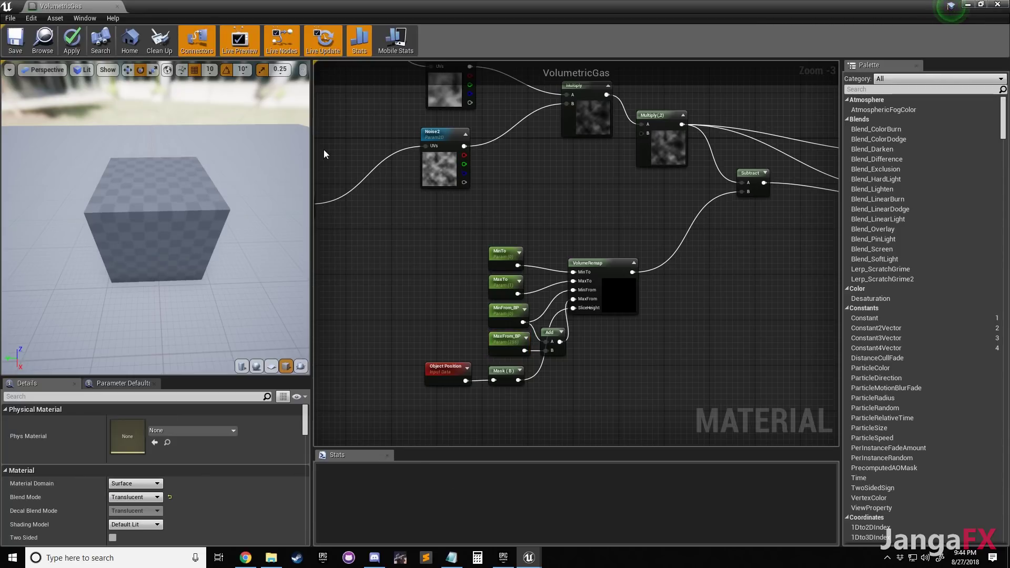
Apply the VolumetricGas material changes to the level
left_click(73, 43)
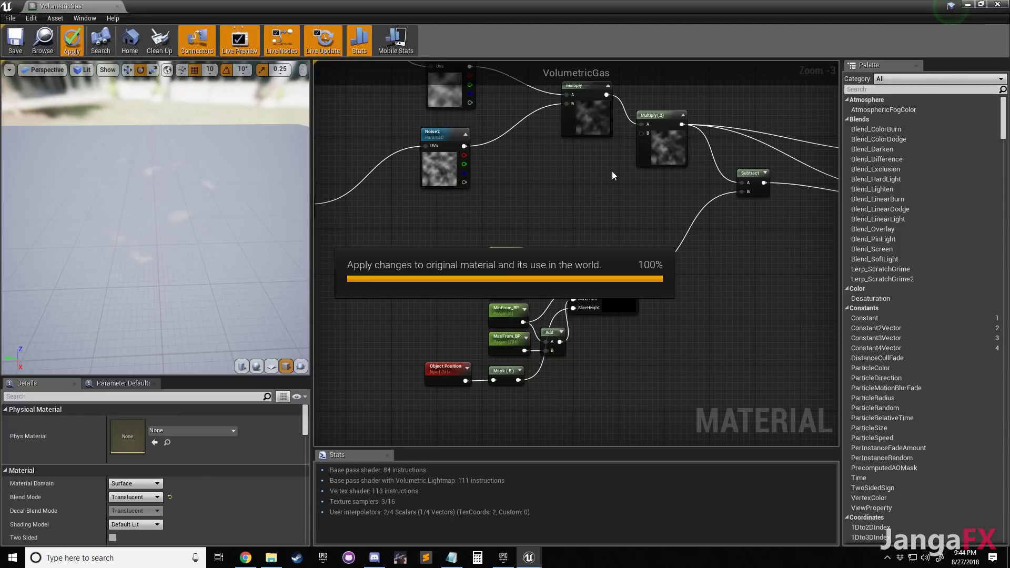
right_click_drag(557, 172, 600, 210)
scroll(557, 202, "down", 1)
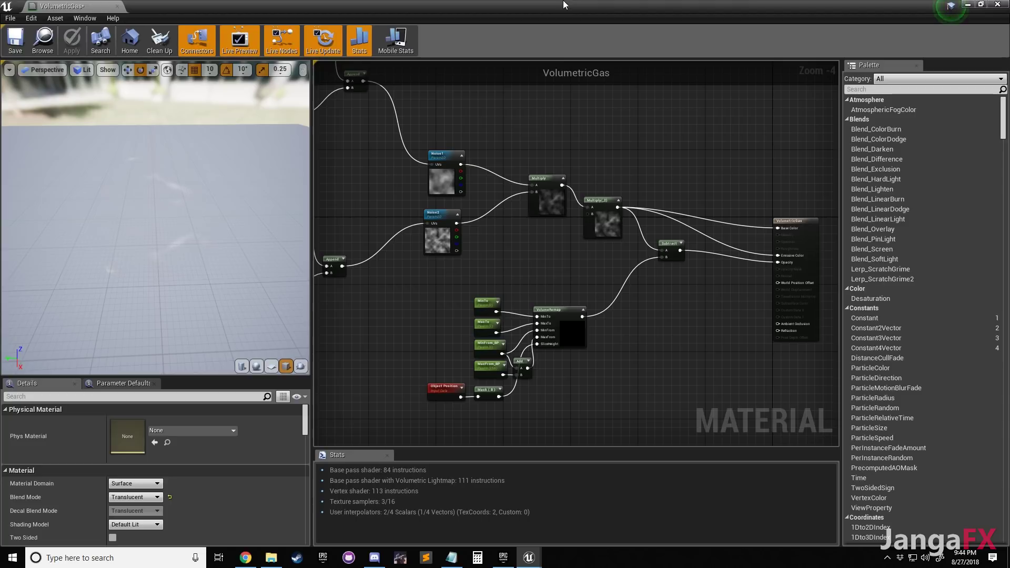
Return to the level and lower the duplicated gas plane from above to a Z location of 50
left_click(967, 4)
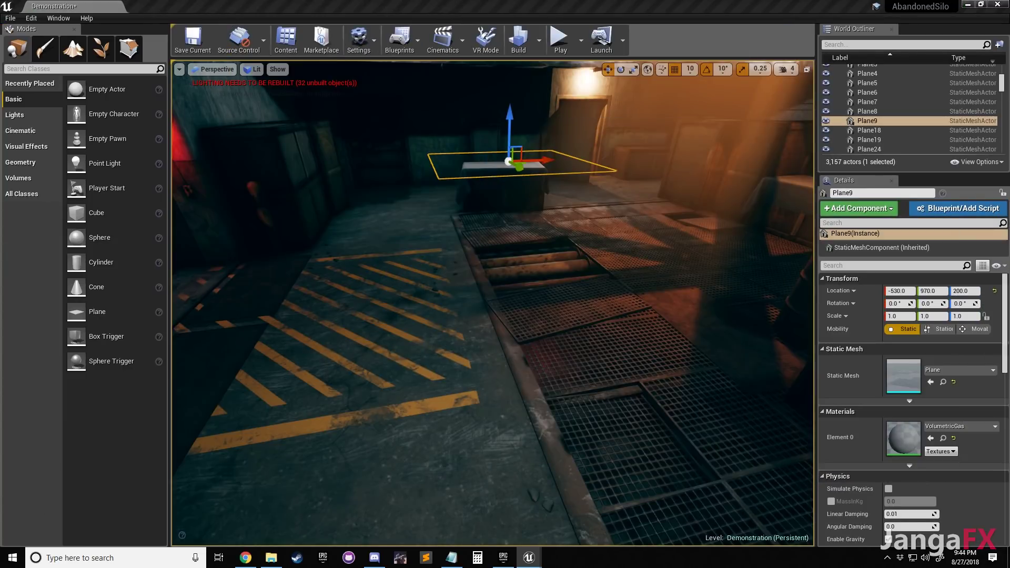
mouse_move(506, 178)
right_mouse_down()
mouse_move(526, 147)
mouse_move(507, 200)
mouse_move(506, 178)
right_mouse_up()
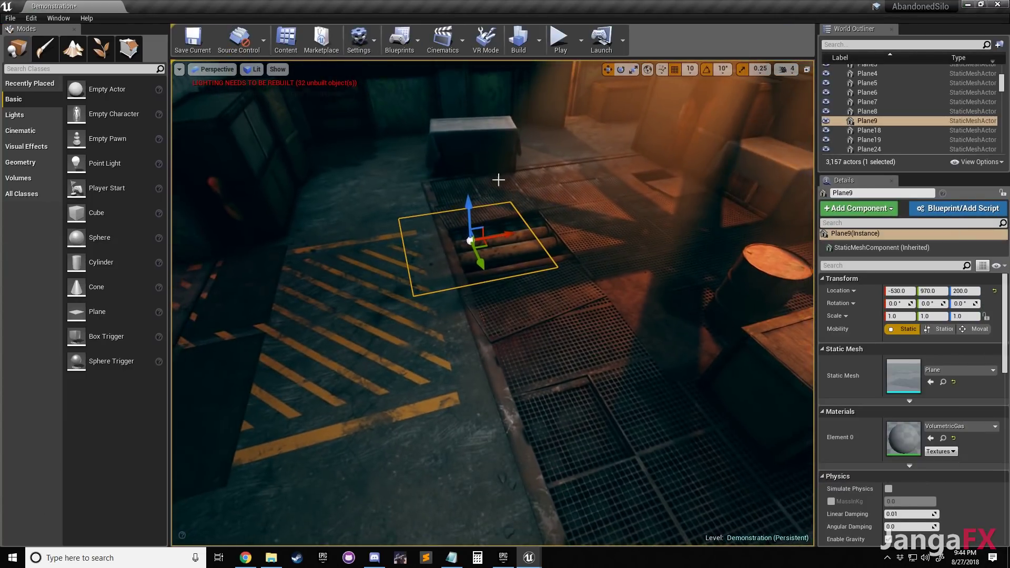
left_click_drag(469, 208, 474, 292)
mouse_move(474, 293)
right_mouse_down()
mouse_move(467, 321)
mouse_move(474, 306)
right_mouse_up()
left_click_drag(476, 212, 476, 243)
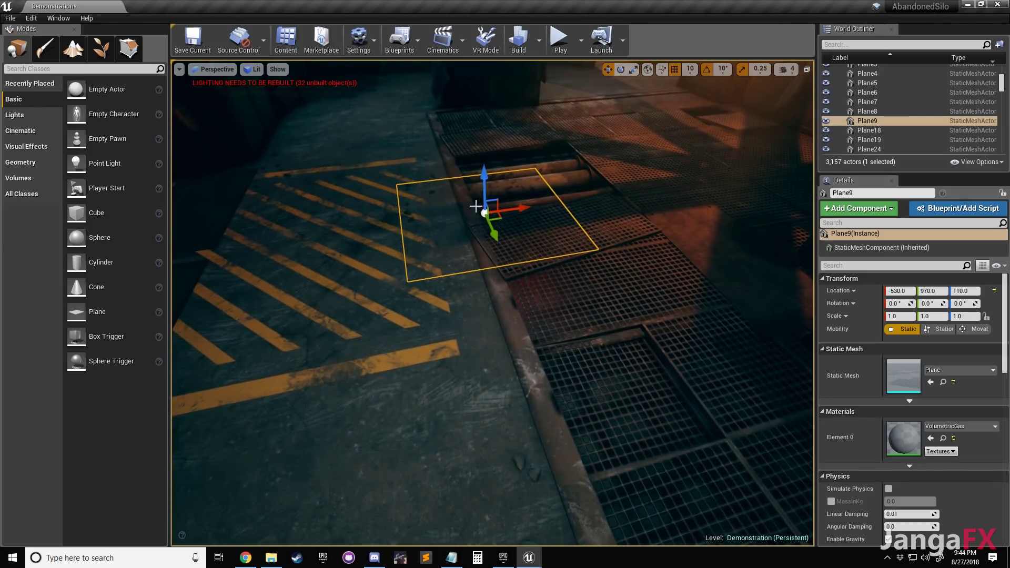
left_click_drag(484, 172, 501, 251)
key("w")
right_click_drag(501, 251, 502, 252)
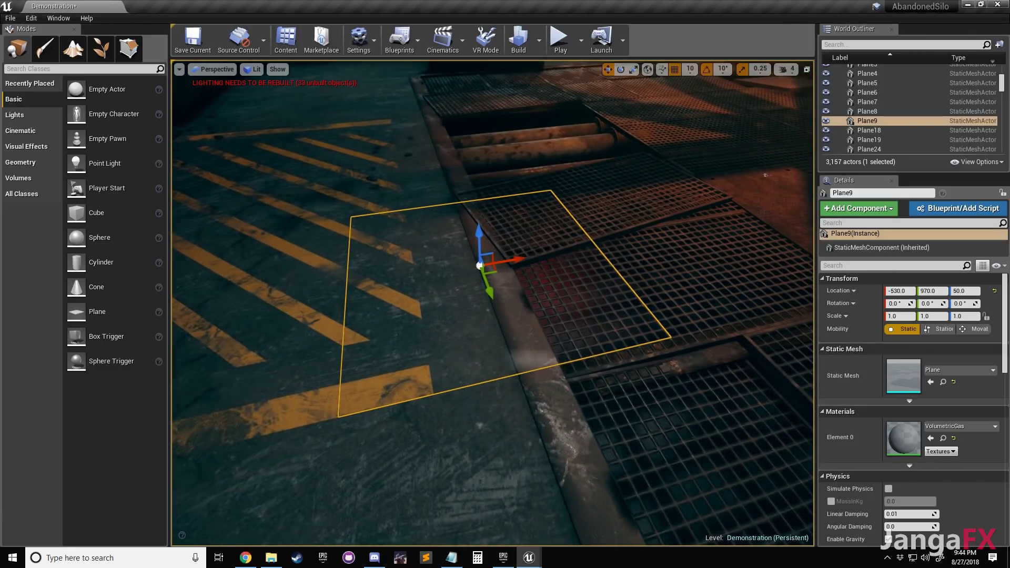
Reopen the VolumetricGas material and set Const B of the Multiply node feeding Subtract to 5
scroll(847, 251, "up", 2)
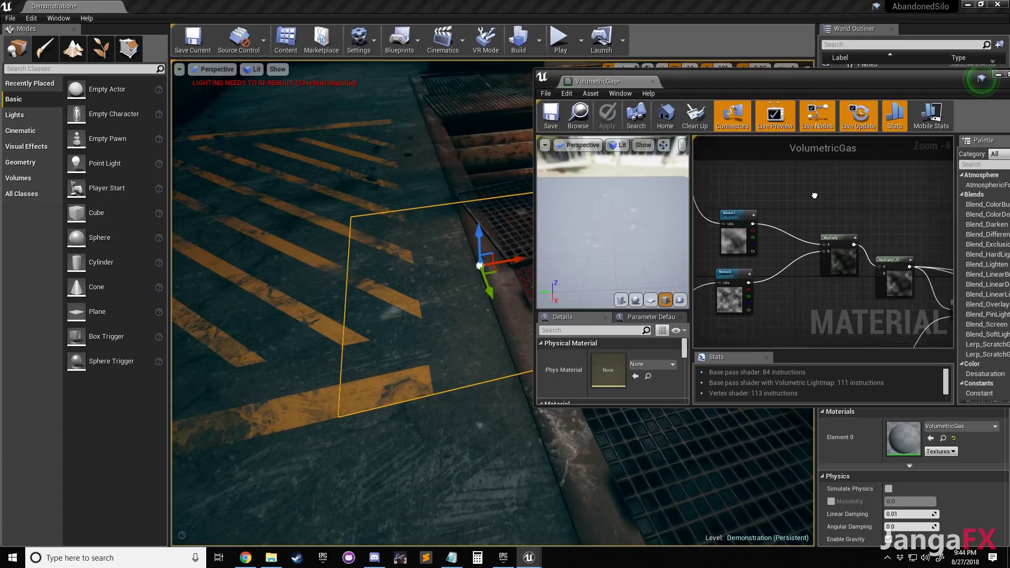
left_click(883, 283)
left_click(607, 368)
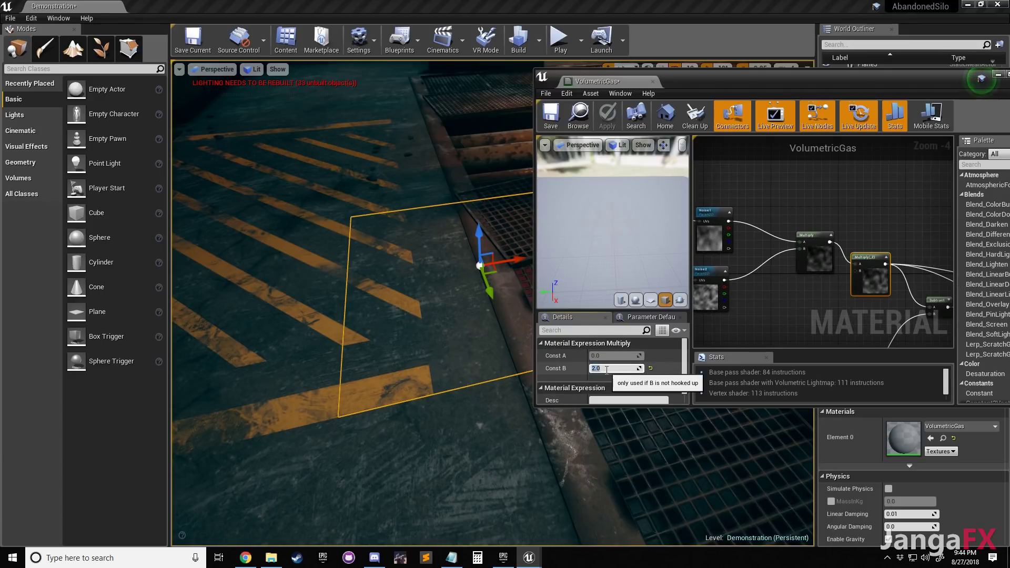
type("5")
key("Return")
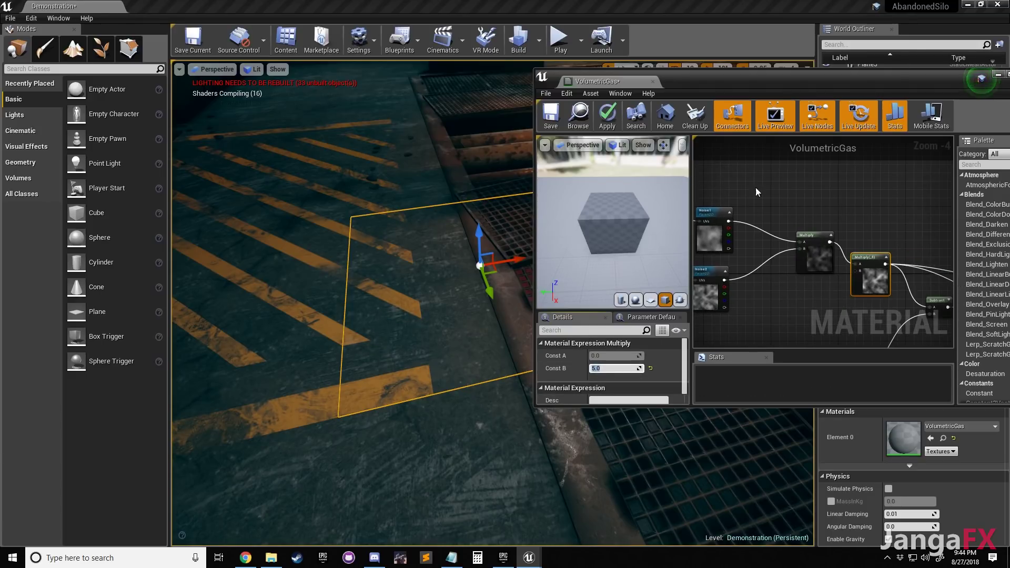
Apply the changes to the VolumetricGas material and delete the extra gas plane overlapping Plane9
left_click(607, 116)
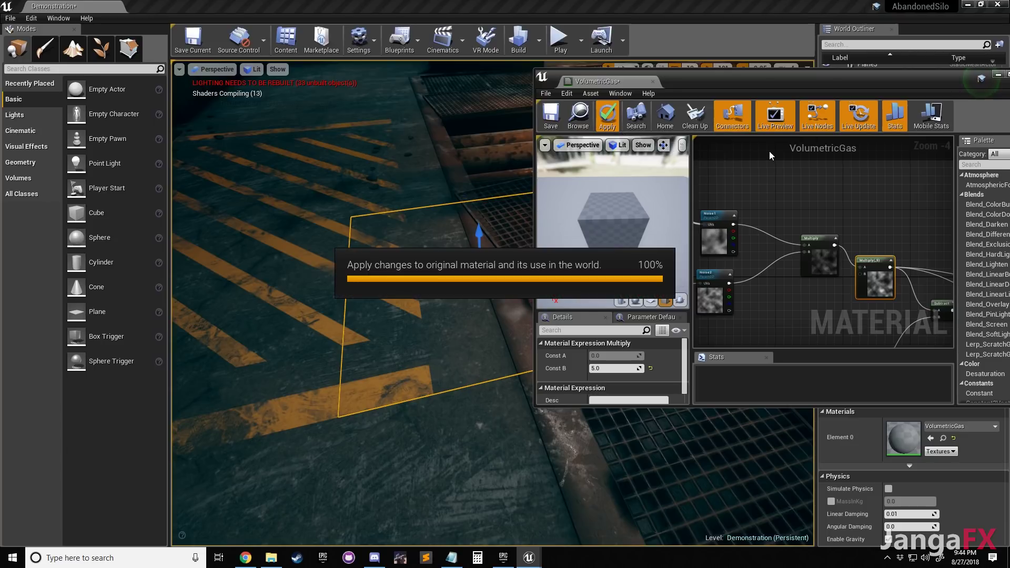
left_click_drag(810, 83, 1008, 125)
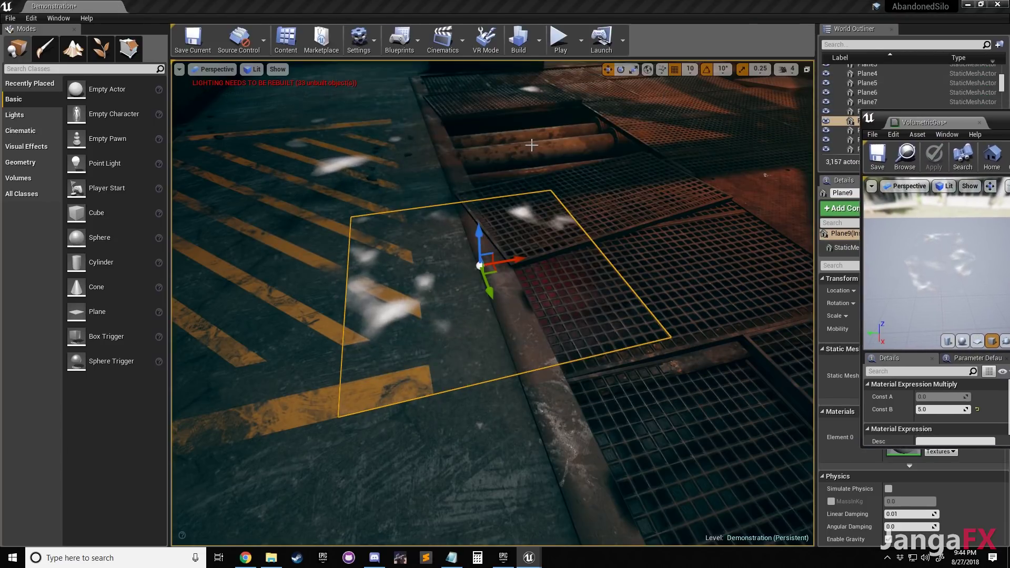
left_click(498, 105)
key("Delete")
left_click(481, 207)
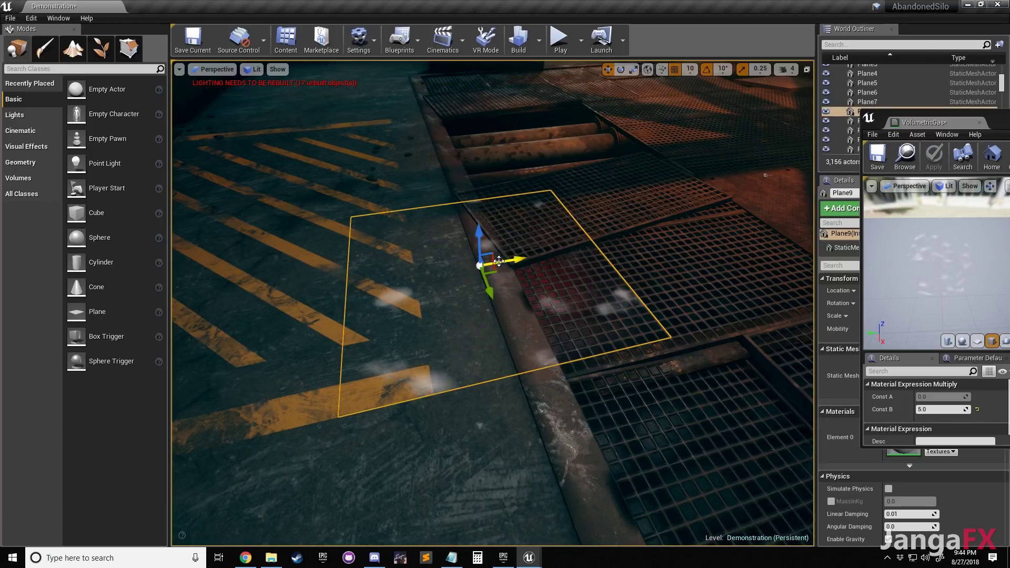
Raise and lower the gas plane over the grates to examine how the gas fades with height
left_click_drag(480, 232, 487, 283)
left_click_drag(491, 236, 489, 130)
scroll(510, 240, "down", 4)
scroll(485, 228, "down", 1)
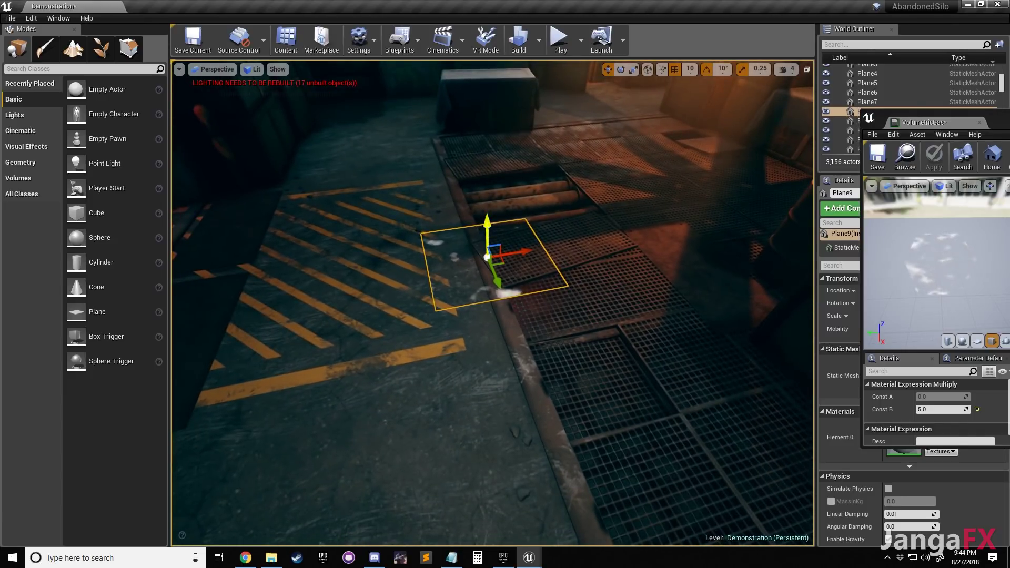
left_click_drag(493, 184, 503, 269)
left_click_drag(506, 210, 515, 259)
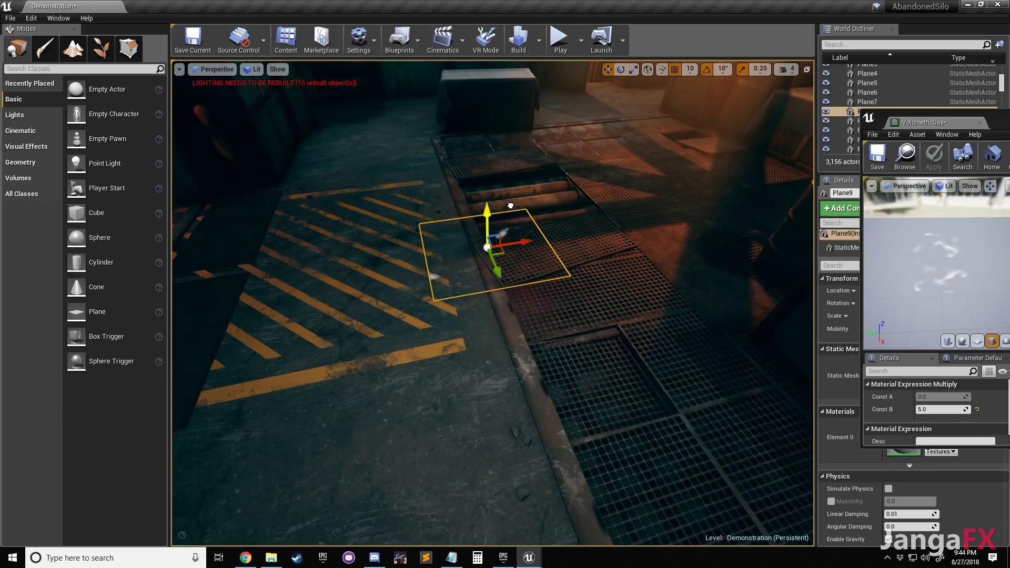
left_click_drag(509, 185, 510, 173)
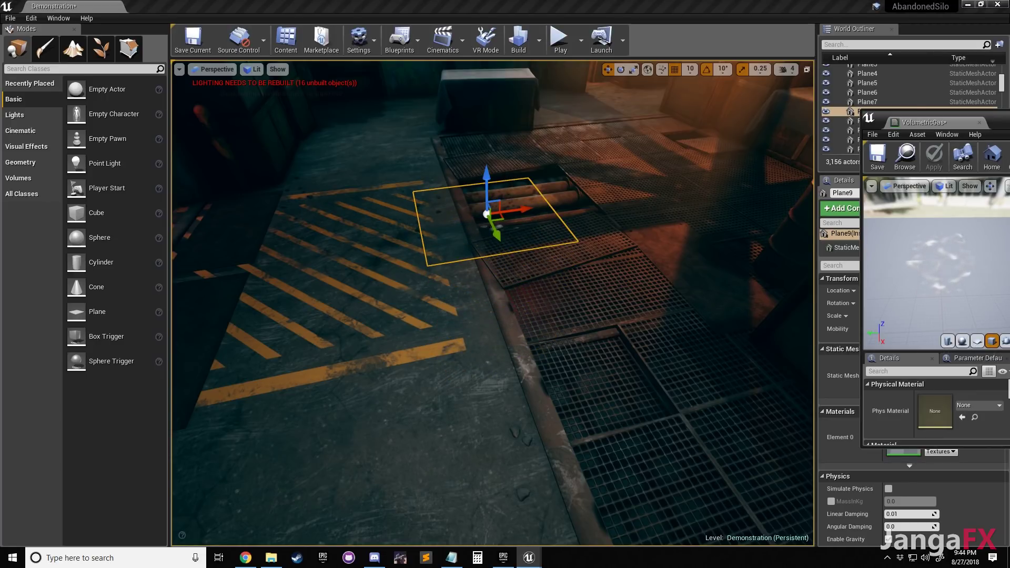
Set the MaxFrom_BP parameter's default value to 50 in the VolumetricGas material and apply the change
left_click_drag(1009, 121, 738, 136)
right_click_drag(724, 334, 824, 276)
scroll(662, 310, "up", 2)
scroll(662, 306, "down", 5)
scroll(803, 340, "up", 6)
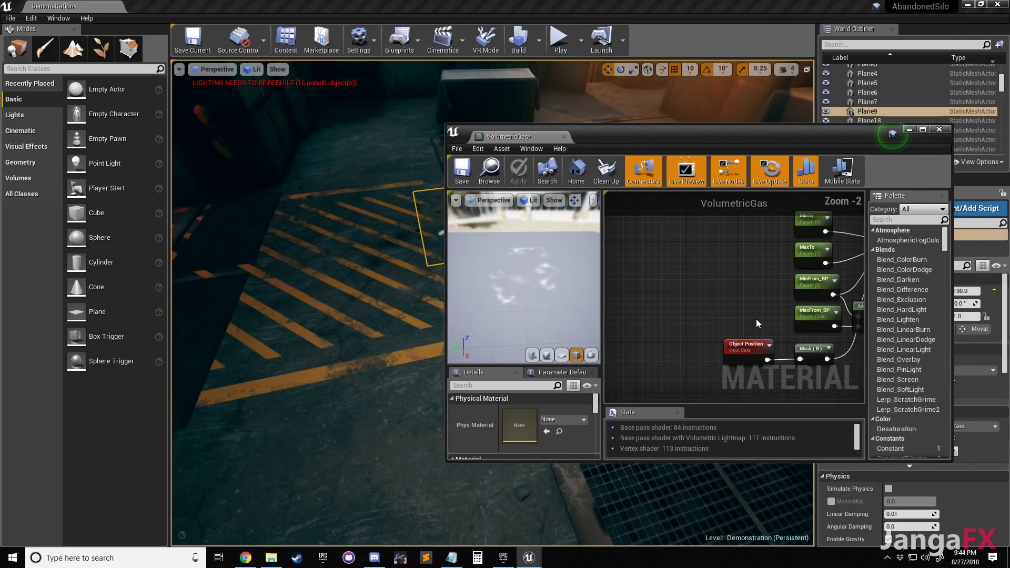
left_click(808, 312)
scroll(554, 415, "down", 4)
left_click(521, 404)
type("50")
key("Return")
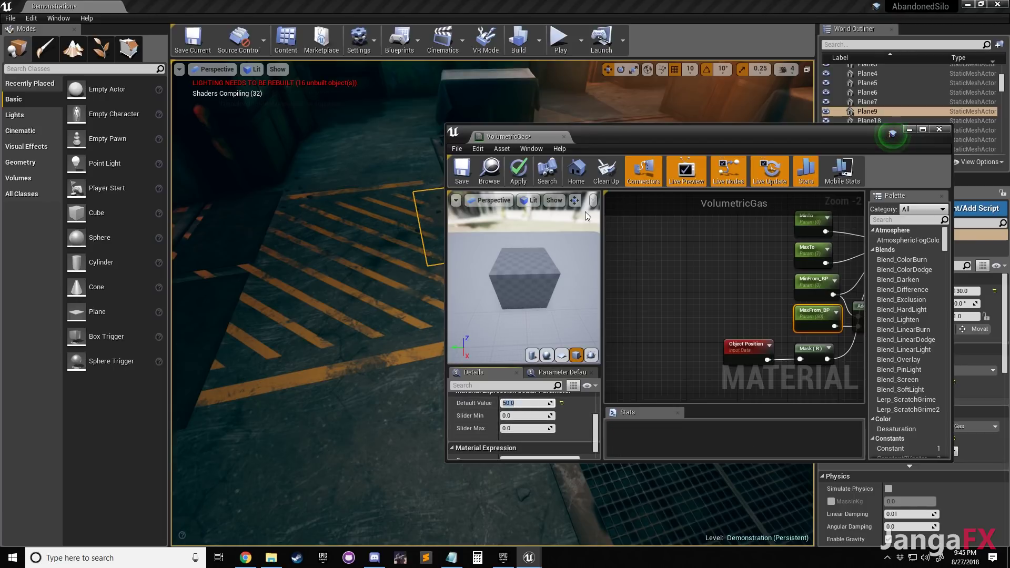
left_click(519, 171)
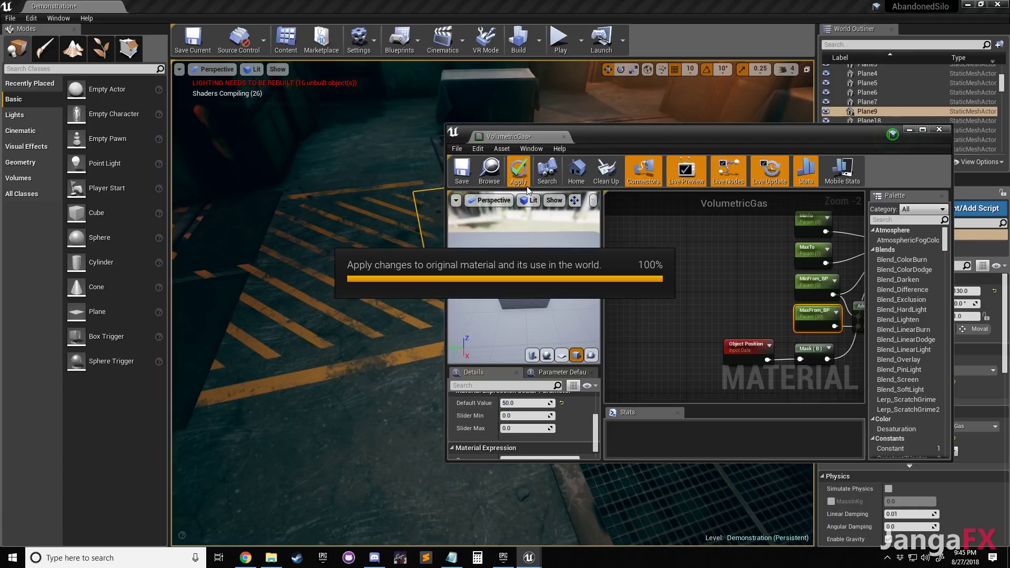
left_click_drag(612, 141, 1009, 163)
Move the gas plane through several heights near the floor to check the fade with the new maximum distance
right_click_drag(503, 185, 497, 129)
key("w")
right_click_drag(492, 219, 492, 223)
left_click_drag(478, 205, 475, 391)
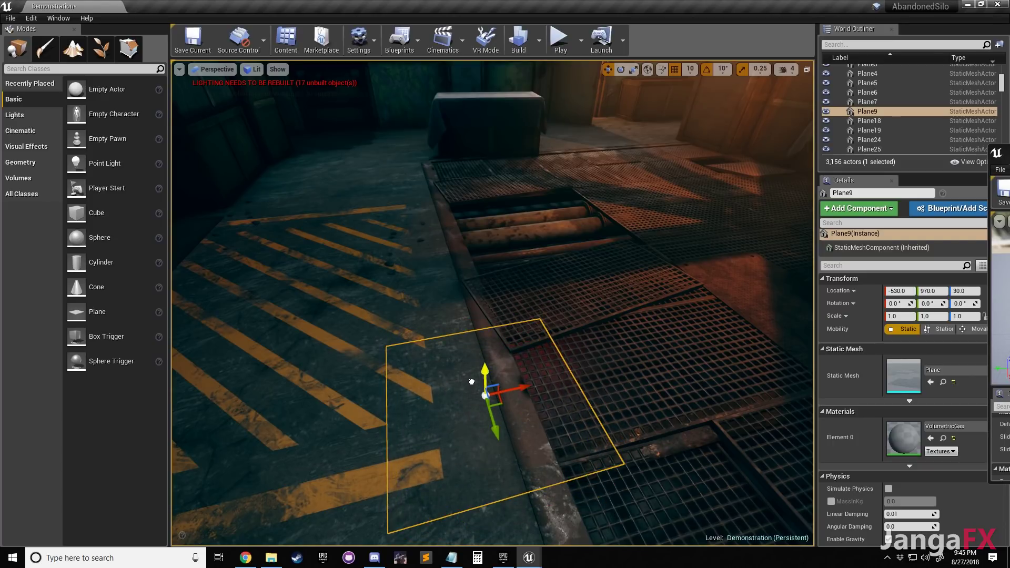
left_click_drag(473, 410, 493, 357)
right_click_drag(493, 347, 579, 294)
left_click(487, 214)
right_click_drag(487, 213, 568, 158)
right_click_drag(541, 216, 533, 319)
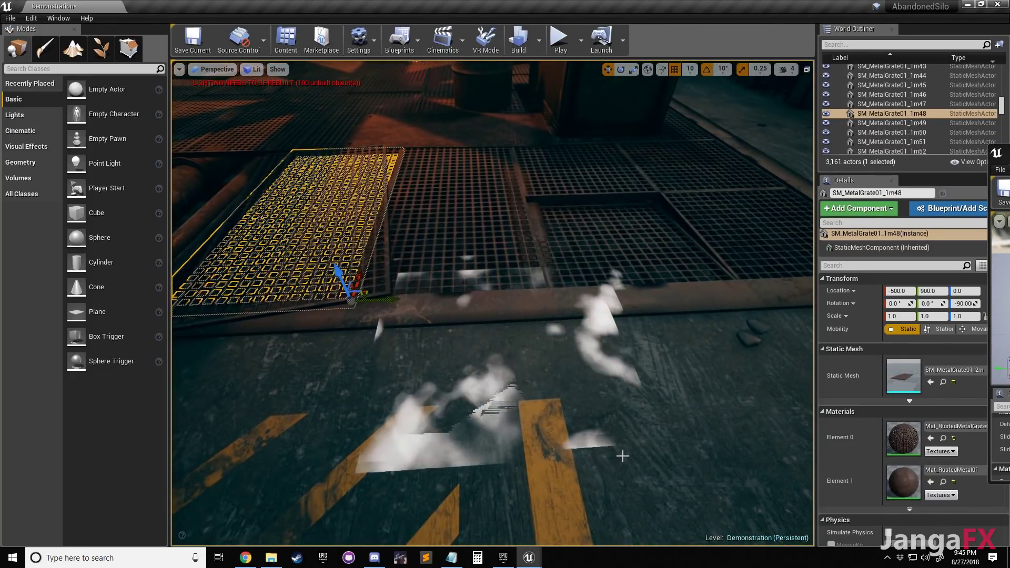
Select the overlapping planes Plane10 and Plane9 in turn, and raise Plane9 to Z 10
left_click(608, 342)
right_click_drag(605, 263, 726, 287)
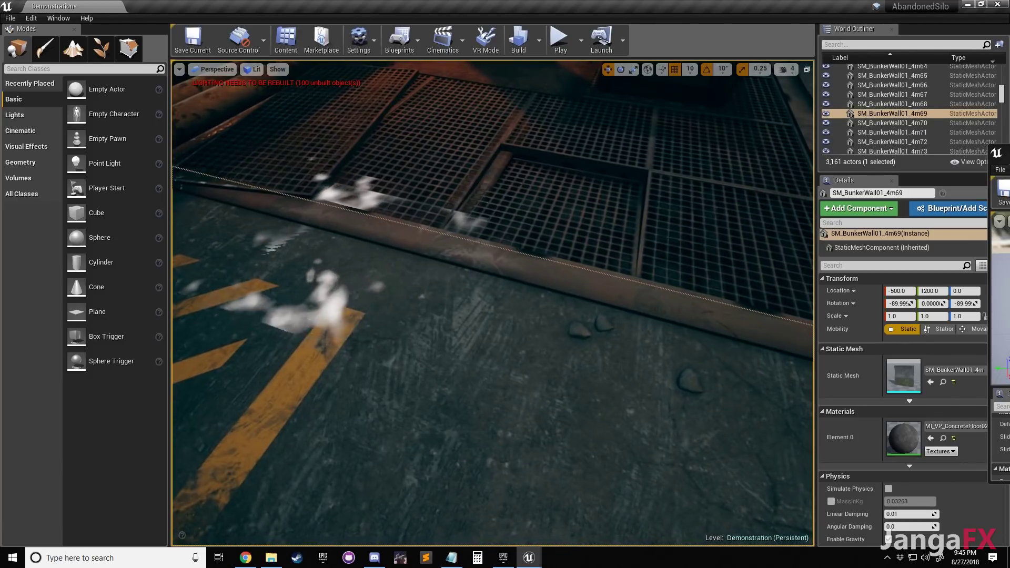
left_click(363, 287)
left_click(886, 85)
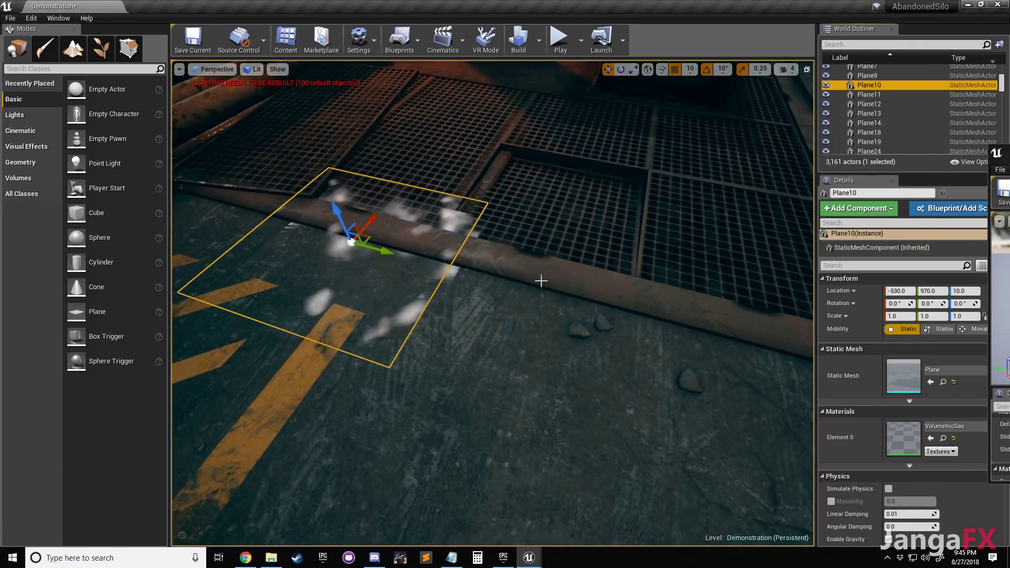
left_click(868, 75)
key("f")
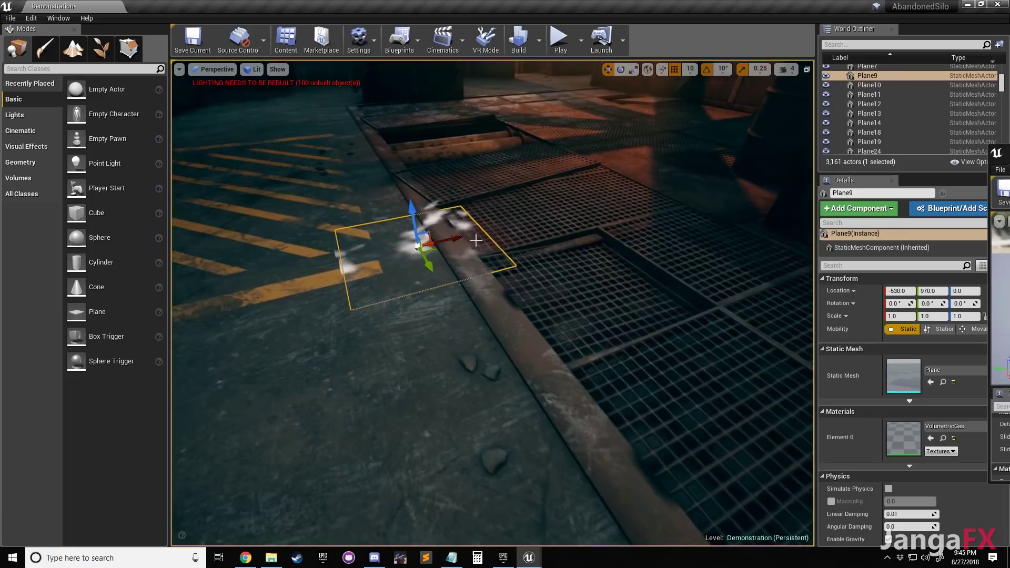
left_click_drag(408, 207, 405, 199)
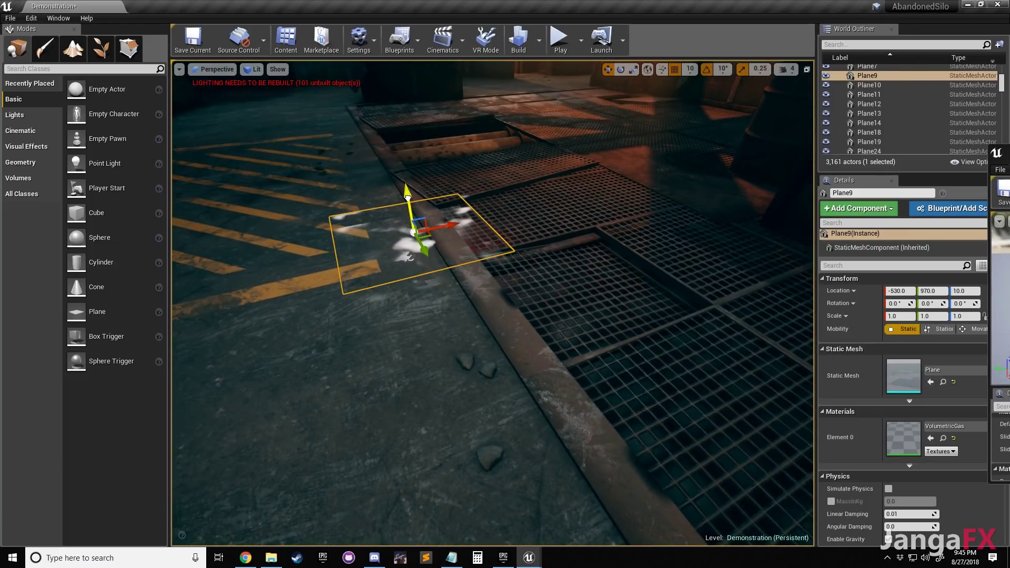
left_click(880, 66)
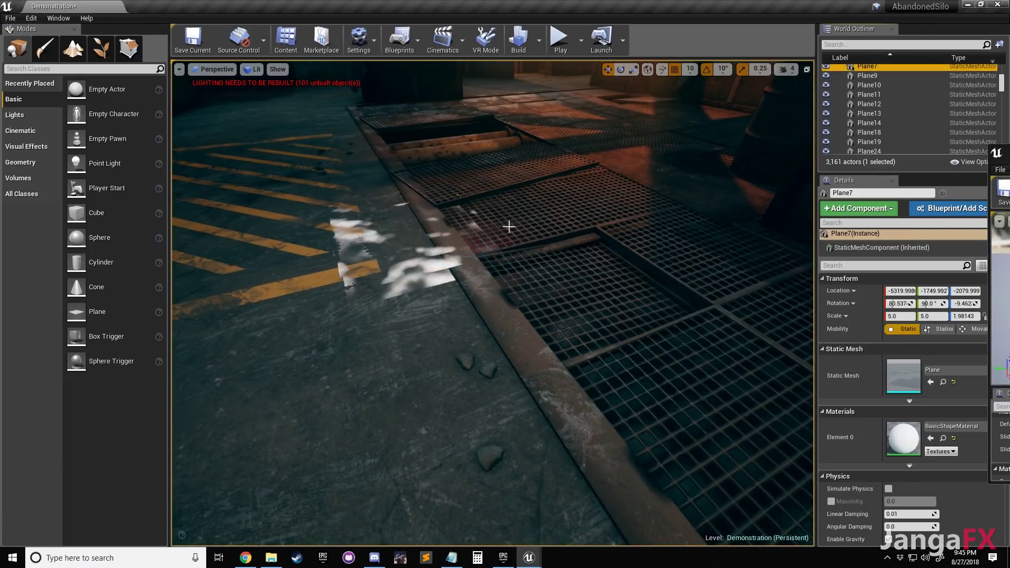
Delete the duplicate gas planes stacked beside the grates, leaving Plane14 in place
scroll(509, 227, "down", 5)
left_click(467, 247)
key("Delete")
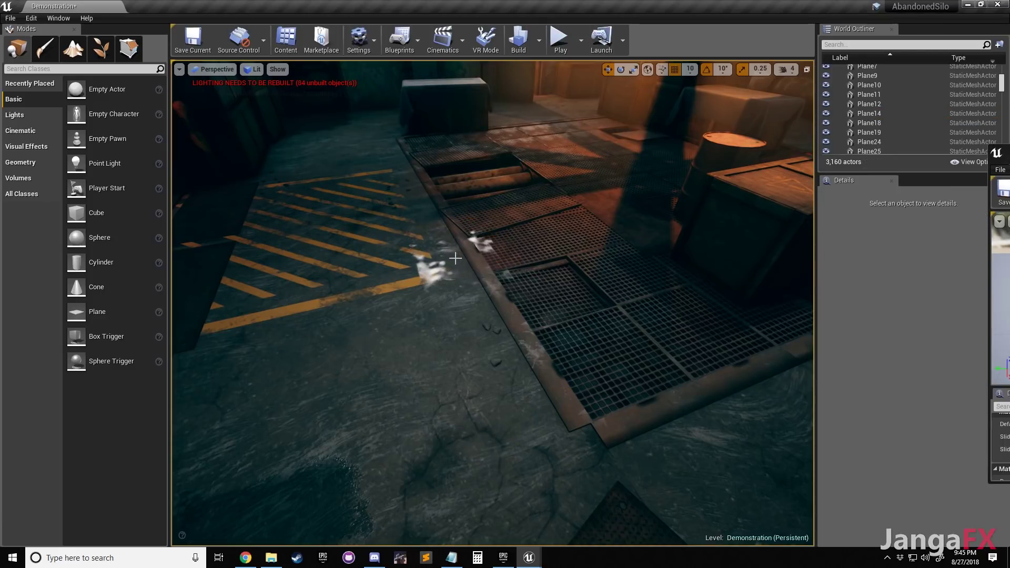
left_click(460, 270)
key("Delete")
left_click(460, 269)
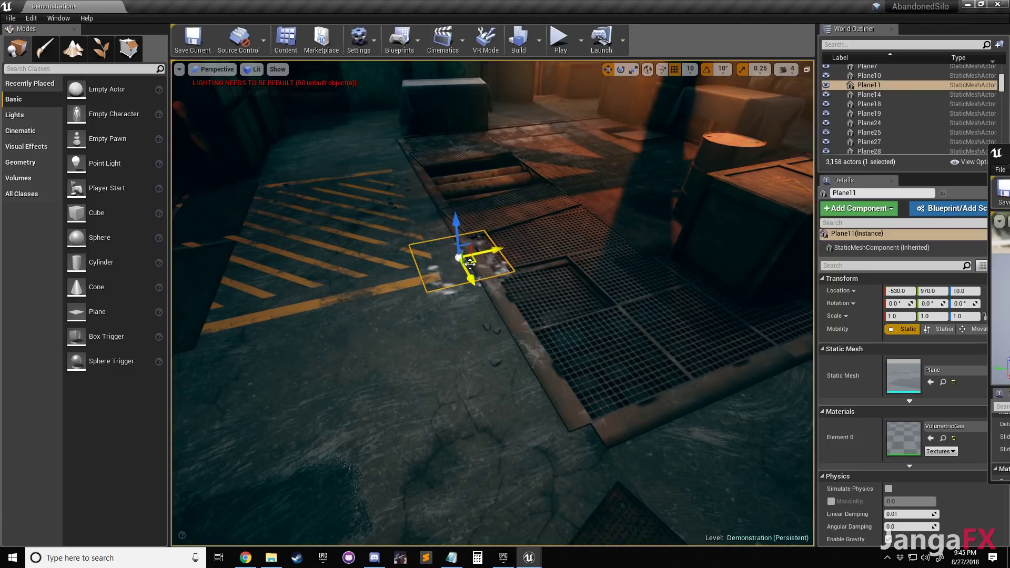
key("Delete")
left_click(455, 271)
key("Delete")
Undo the deletions of the floor piece and of the last gas plane
left_click(455, 271)
key("Delete")
left_click(469, 267)
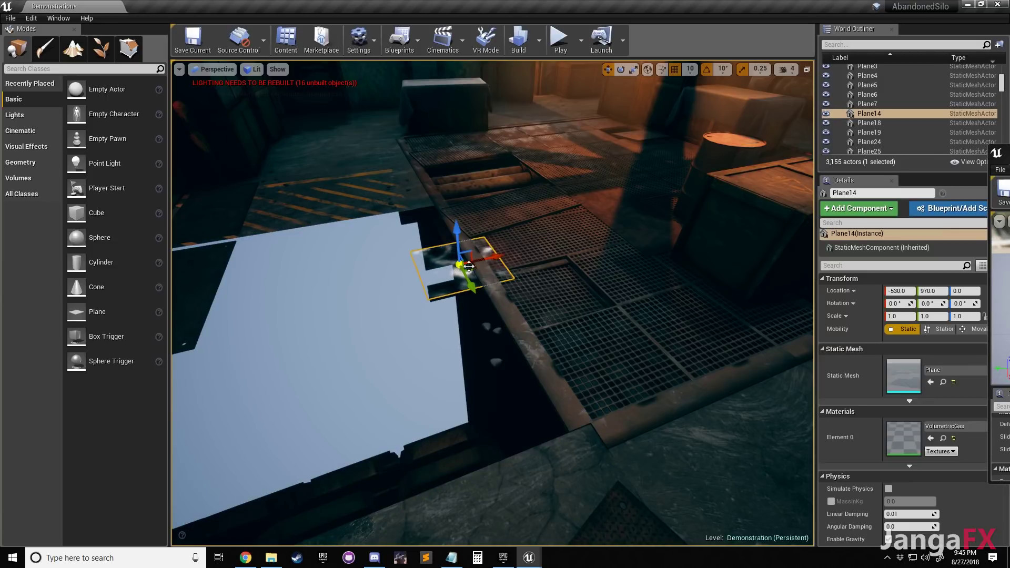
key("Delete")
key("ctrl+z")
key("ctrl+z")
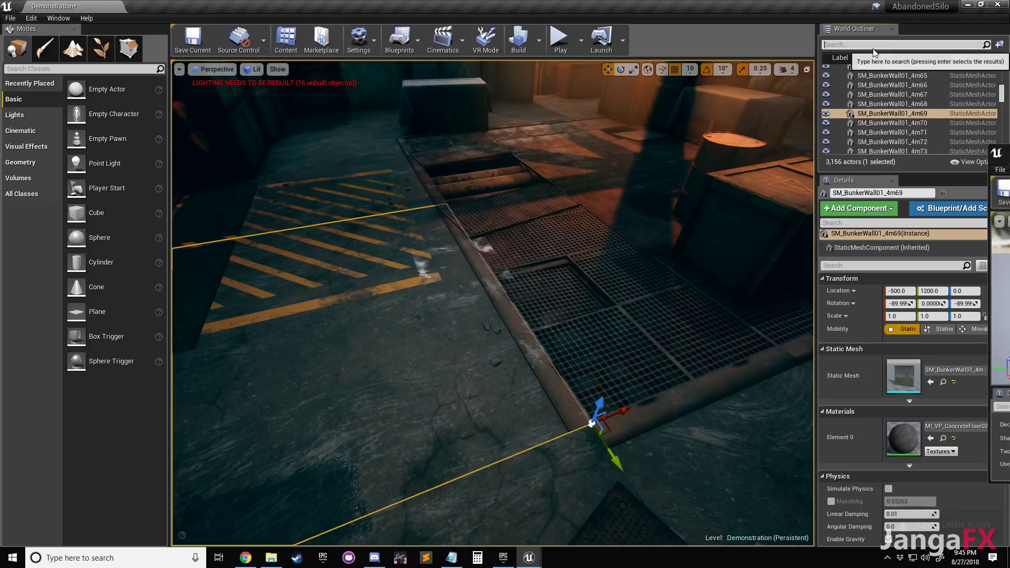
Find Plane14 through an outliner search for plane14, raise it to Z 40, and save the changes
left_click(864, 44)
type("plane14")
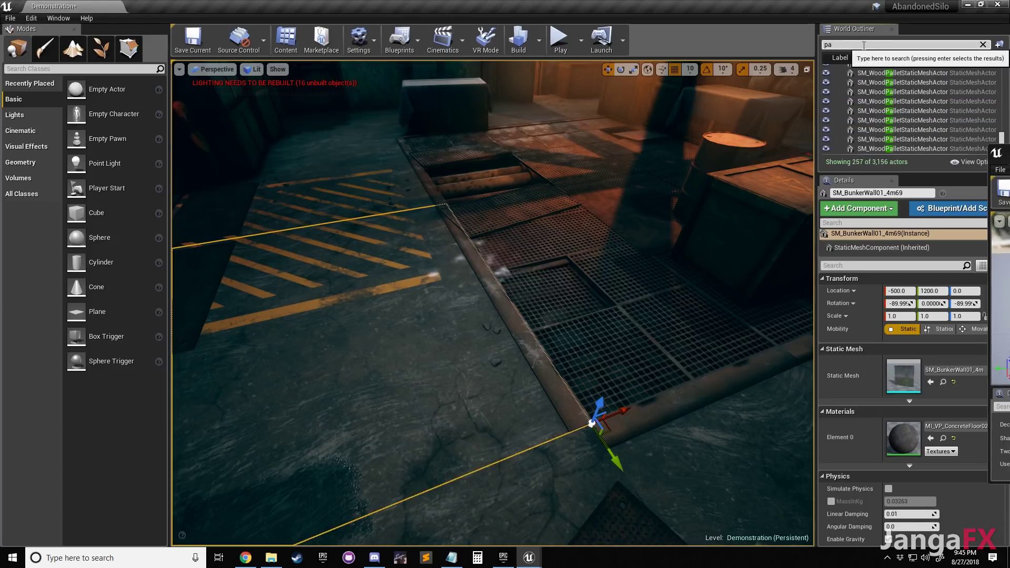
left_click(885, 78)
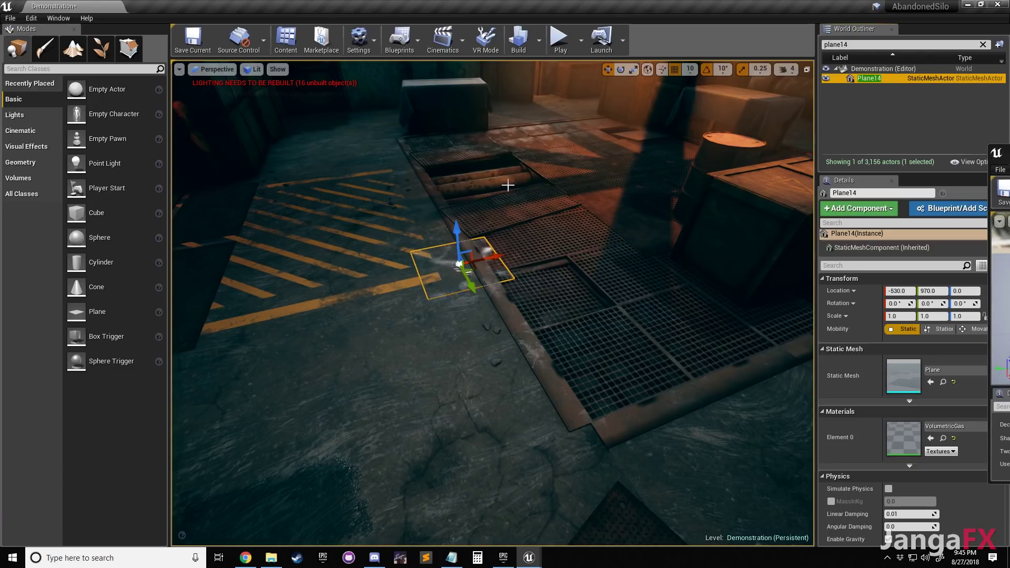
left_click_drag(462, 237, 457, 224)
left_click(529, 206)
right_click_drag(528, 207, 529, 182)
left_click(519, 337)
left_click_drag(529, 286, 554, 246)
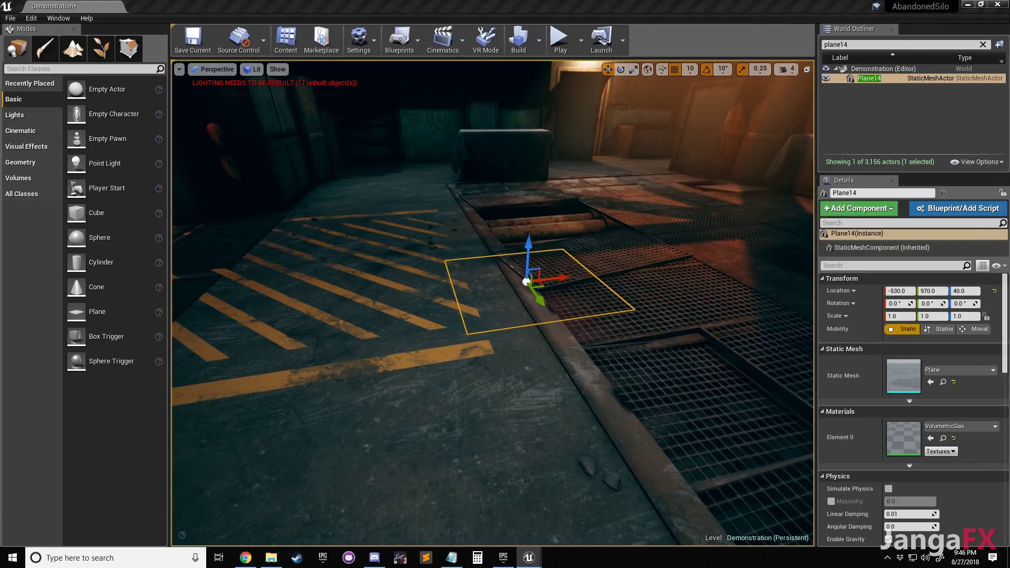
key("ctrl+s")
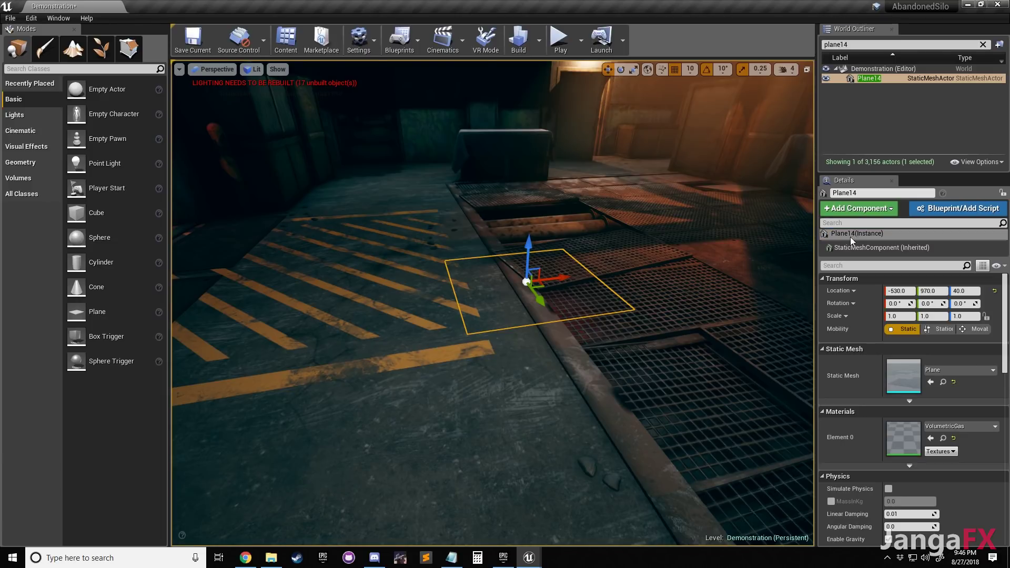
right_click_drag(630, 152, 707, 185)
key("s")
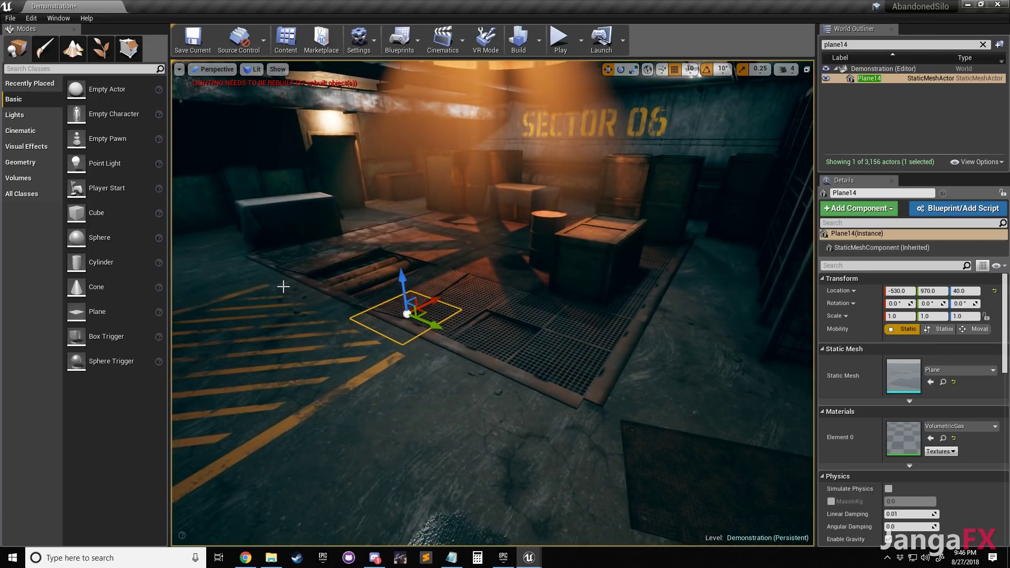
key("w")
right_click_drag(384, 262, 327, 155)
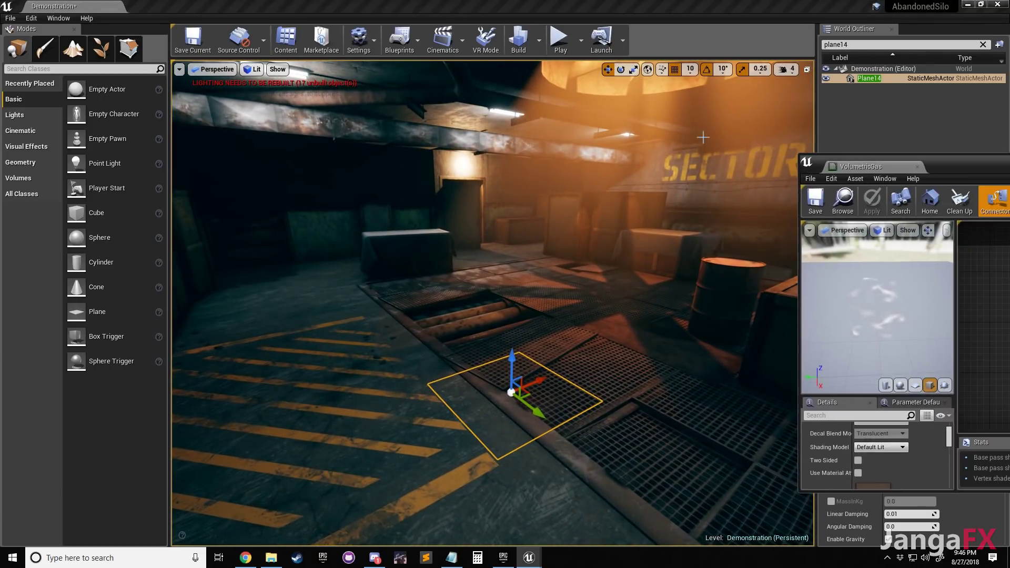
Create a Blueprint Class based on Actor in the JangaFX folder and name it Volumetrics
left_click(286, 39)
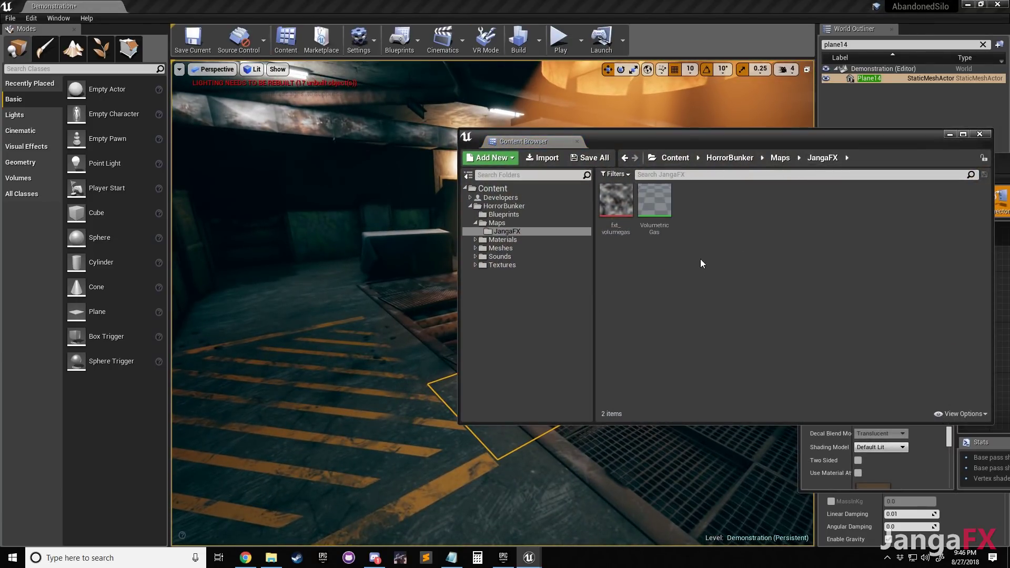
right_click(700, 193)
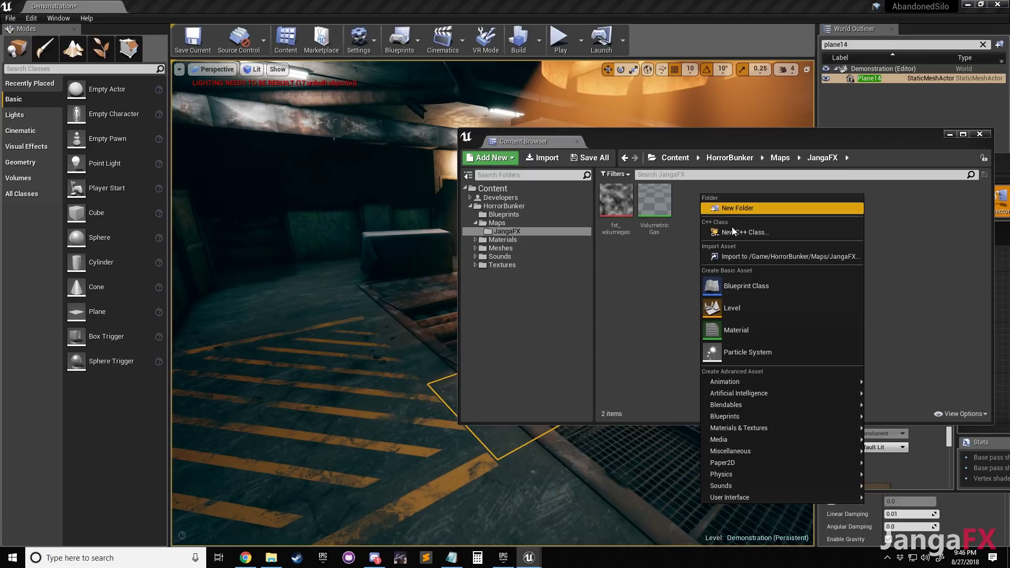
left_click(735, 288)
left_click(403, 180)
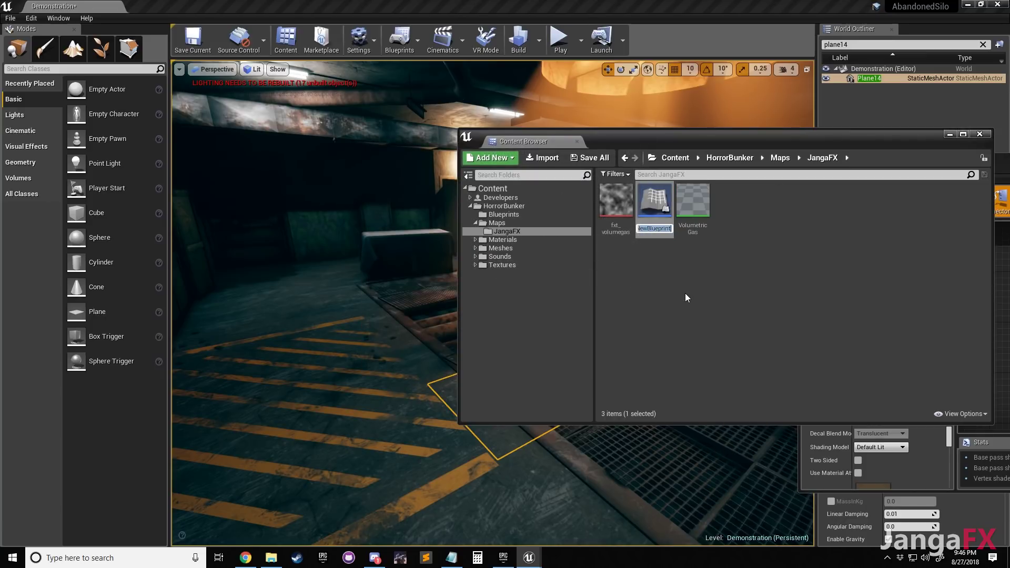
type("Volumetrics")
key("Return")
left_click(688, 286)
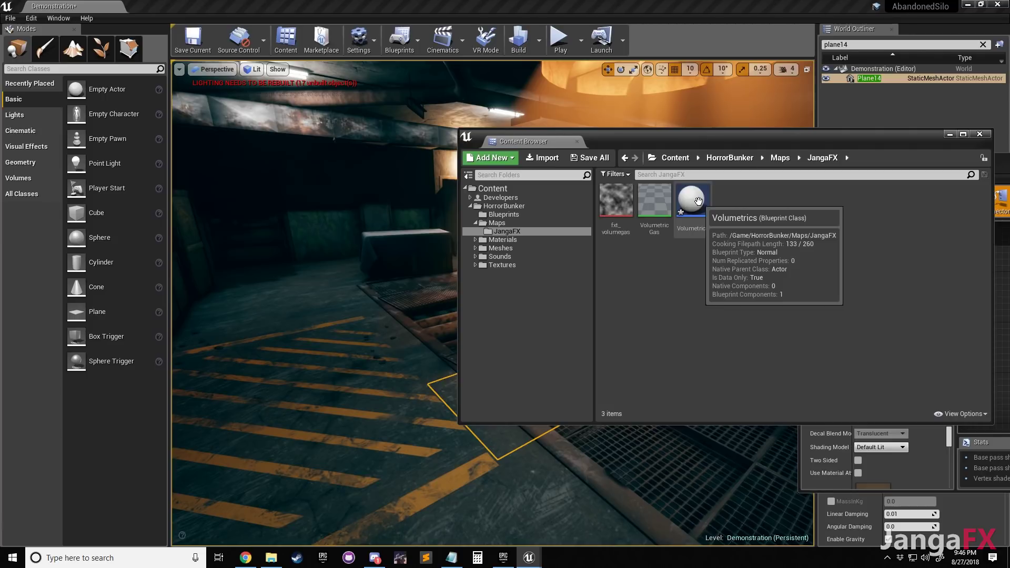
Rename the Volumetrics blueprint as BP_Volumetrics
right_click(684, 220)
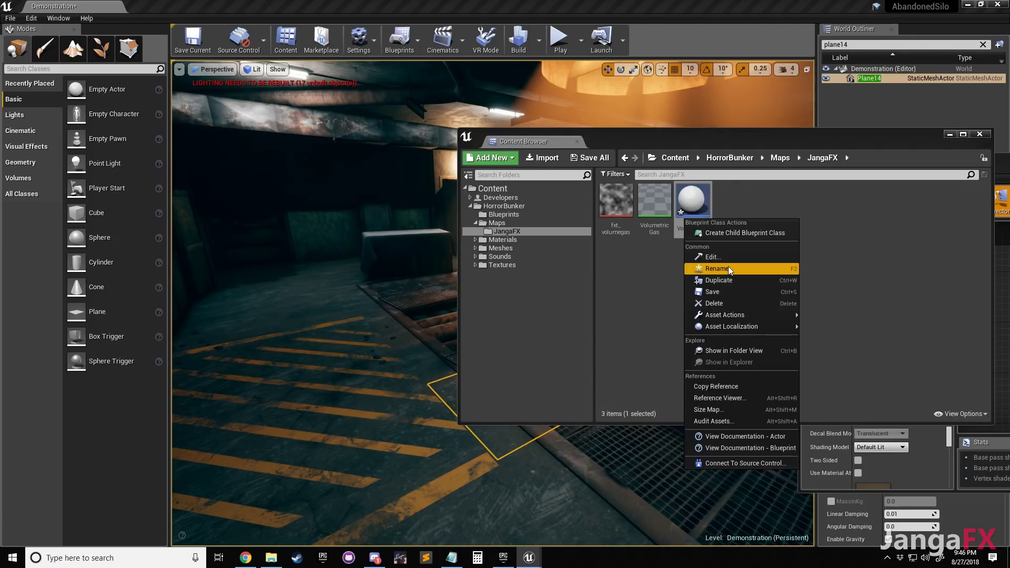
left_click(719, 270)
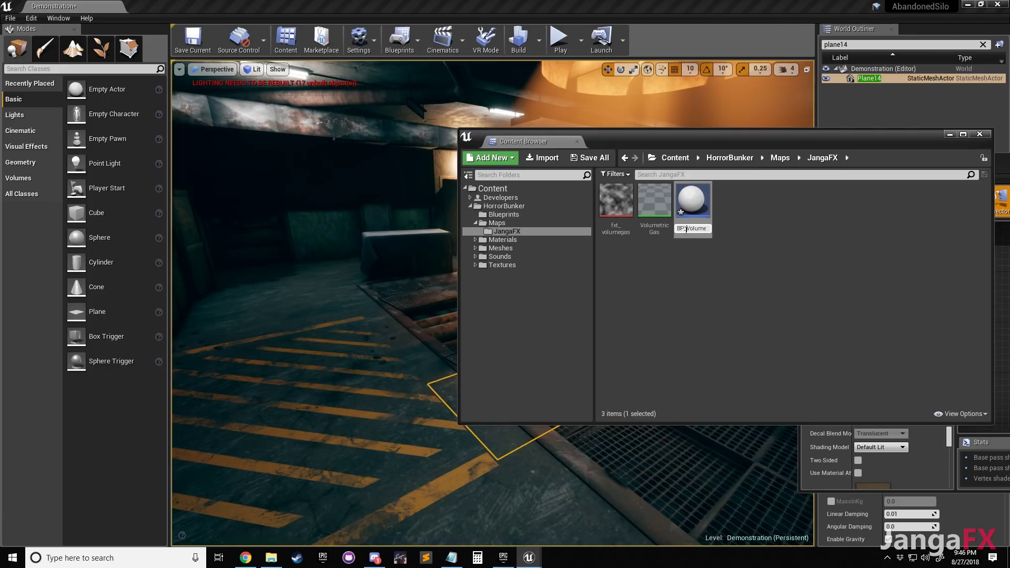
key("Return")
left_click(715, 276)
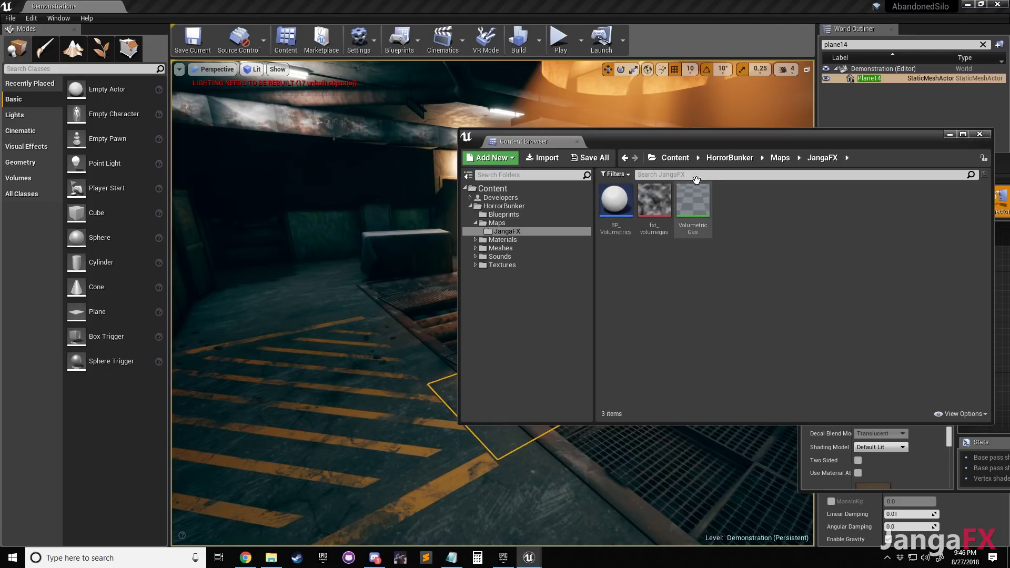
Delete the remaining gas plane from the level and place a BP_Volumetrics actor over the grates
left_click_drag(676, 142, 908, 136)
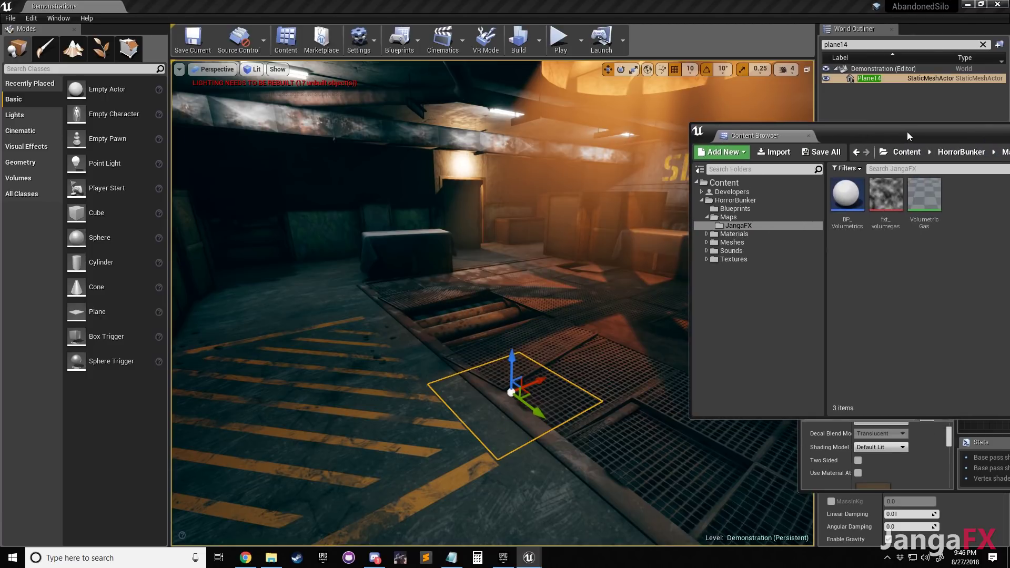
left_click(510, 394)
key("Delete")
left_click_drag(846, 196, 576, 324)
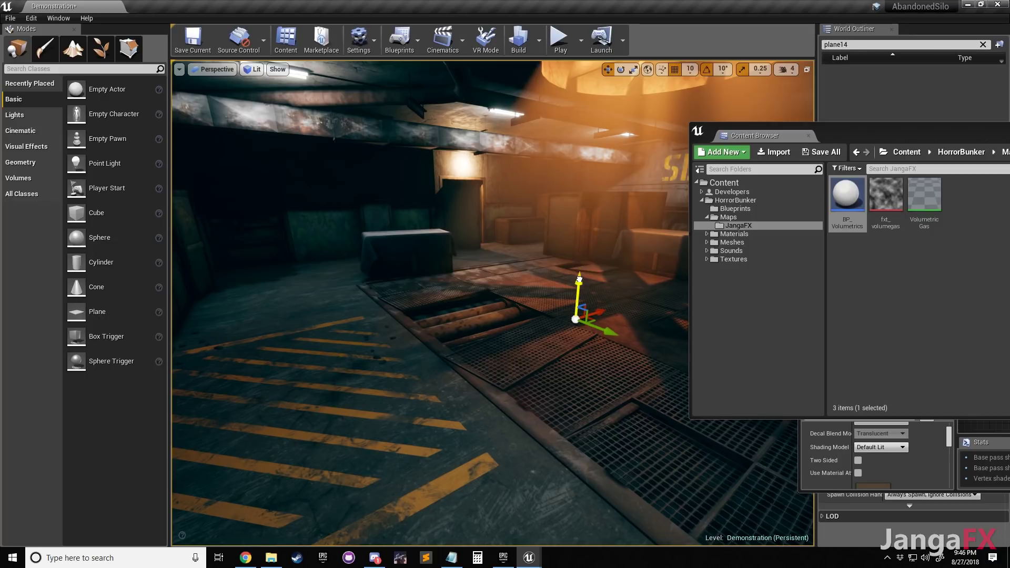
Open the BP_Volumetrics blueprint in the full editor and add a Plane component, keeping its default name
left_click_drag(866, 135, 806, 220)
left_click(800, 402)
double_click(788, 295)
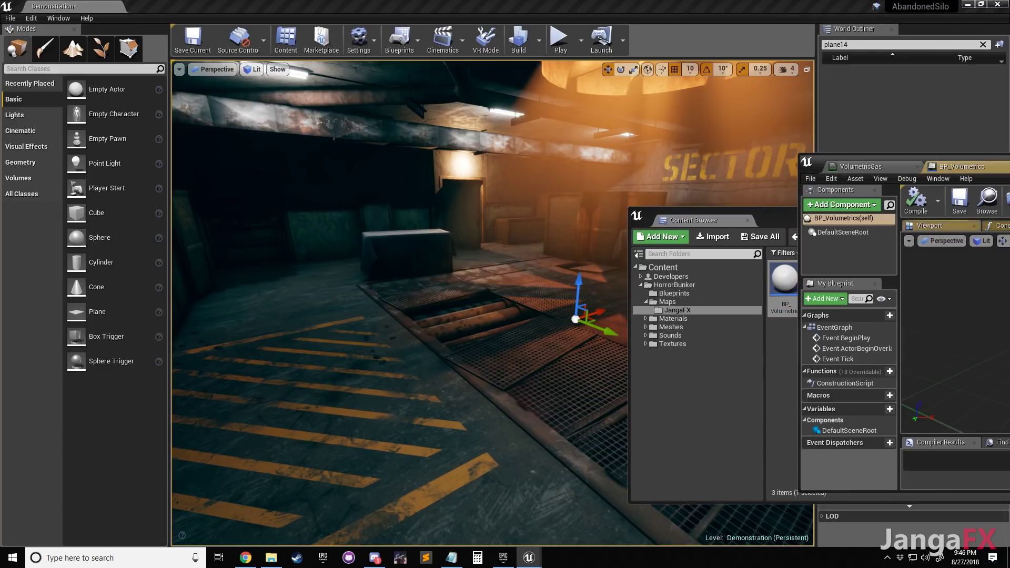
double_click(766, 181)
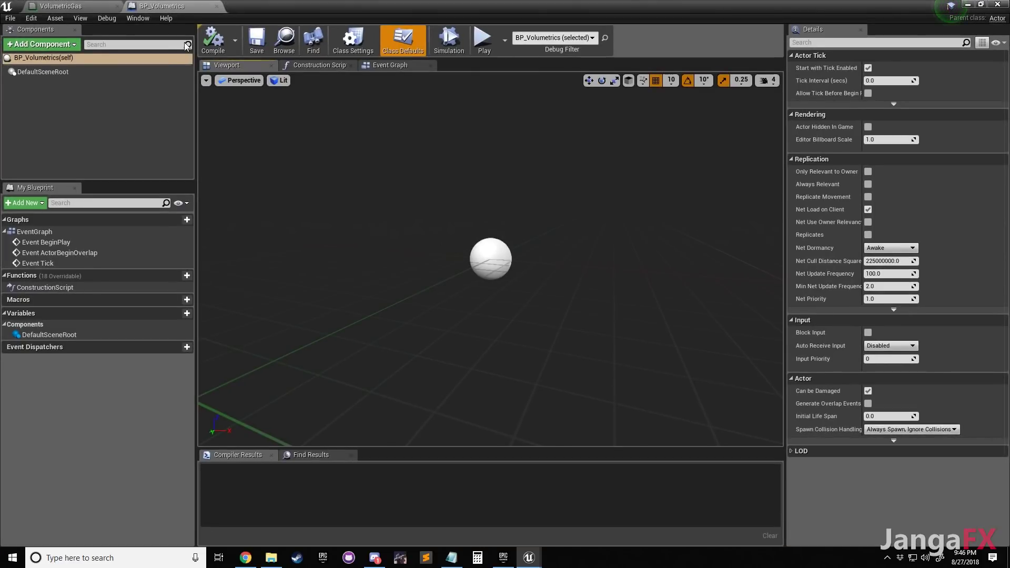
left_click(81, 105)
left_click(42, 44)
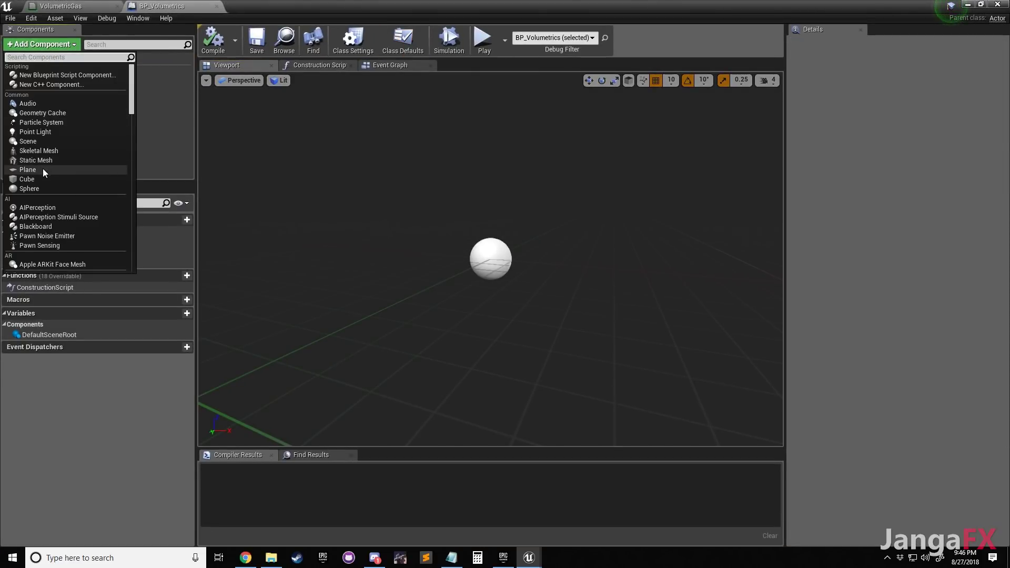
left_click(28, 169)
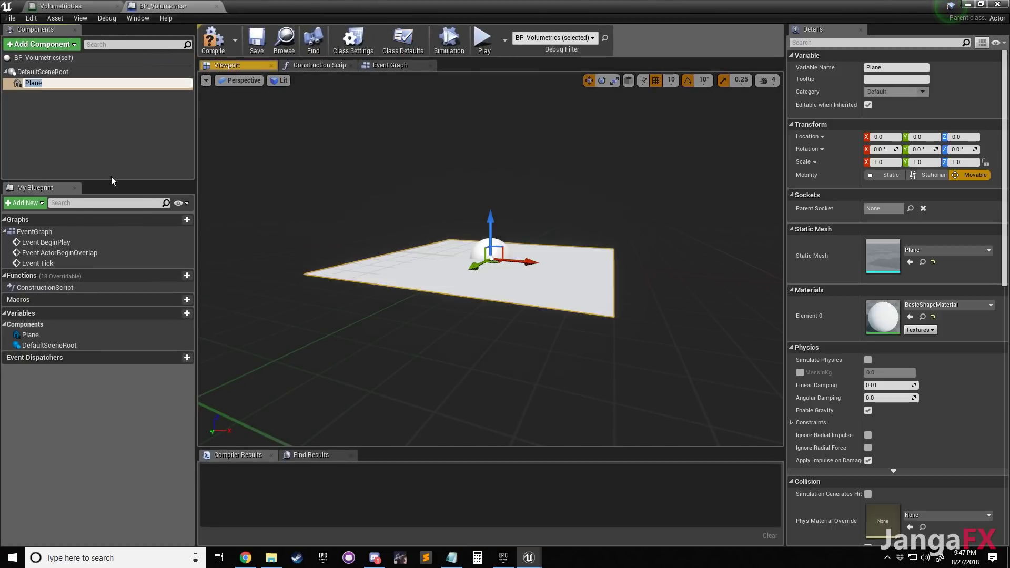
key("Return")
right_click_drag(552, 199, 555, 198)
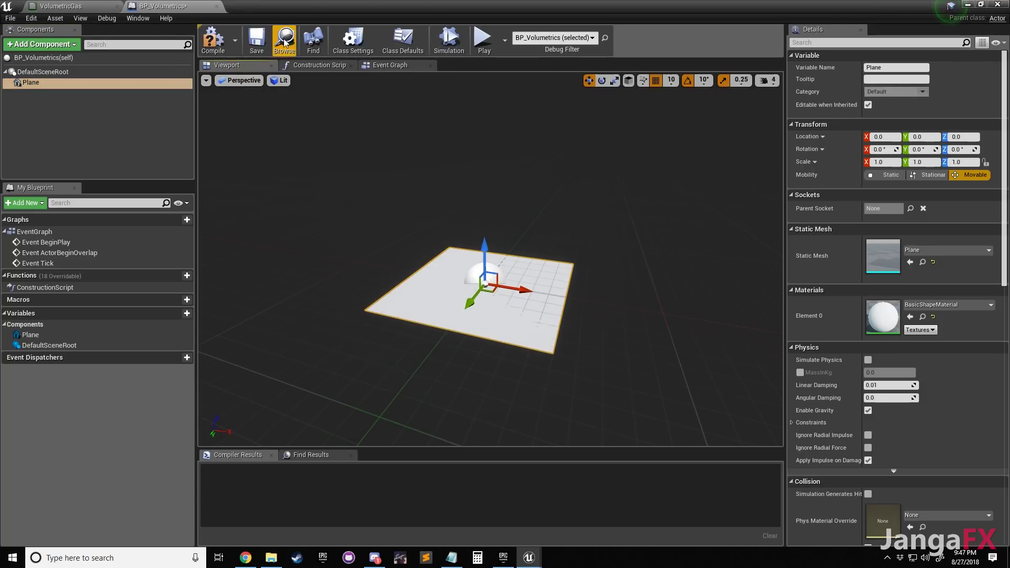
Create a material instance from the VolumetricGas material in the JangaFX folder, keeping the default name
left_click(60, 6)
left_click(42, 42)
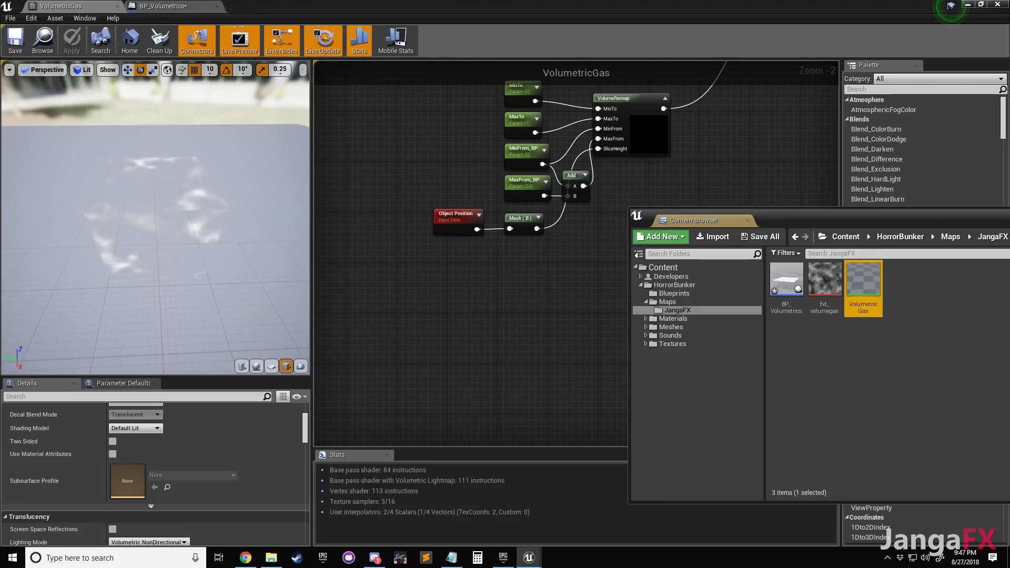
left_click_drag(883, 221, 691, 172)
right_click(673, 238)
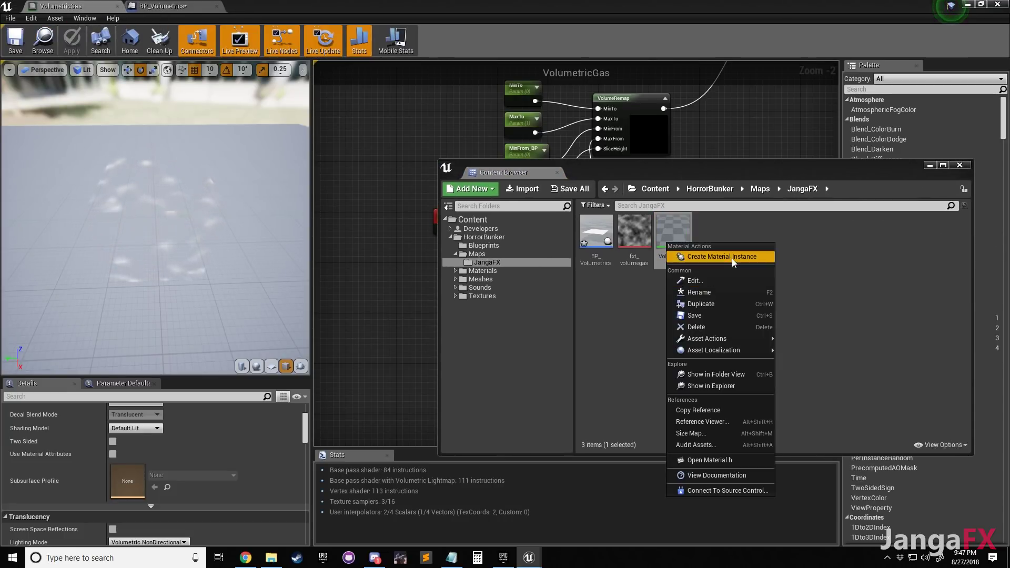
left_click(732, 258)
key("Return")
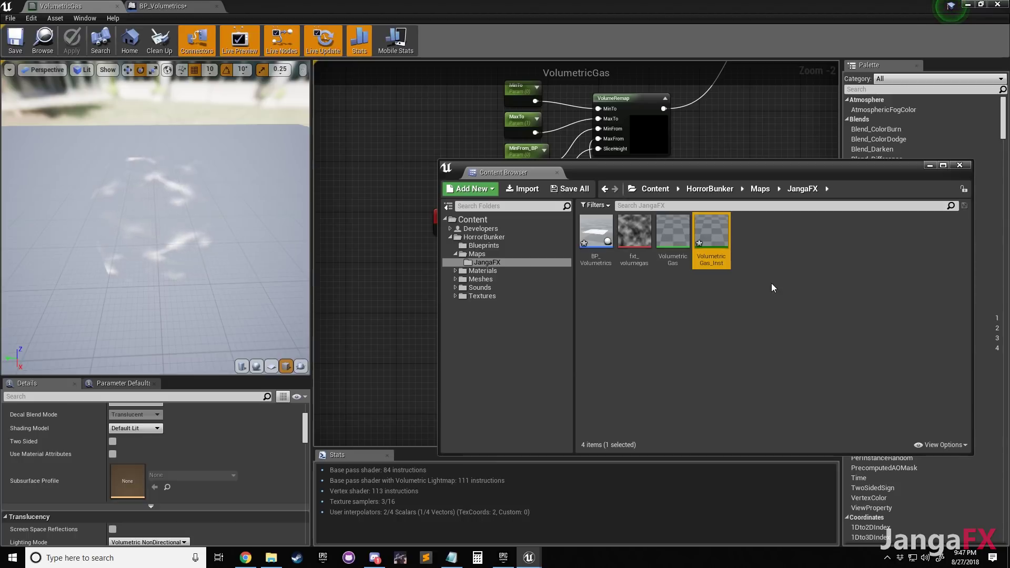
left_click(771, 283)
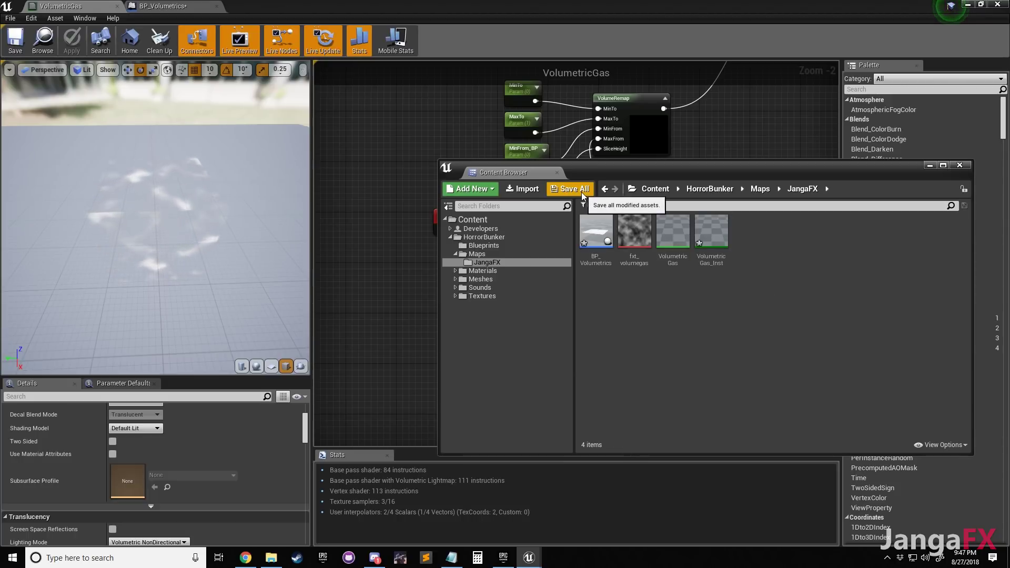
Save all modified content, including the level, blueprint and material instance, and compile BP_Volumetrics
left_click(582, 190)
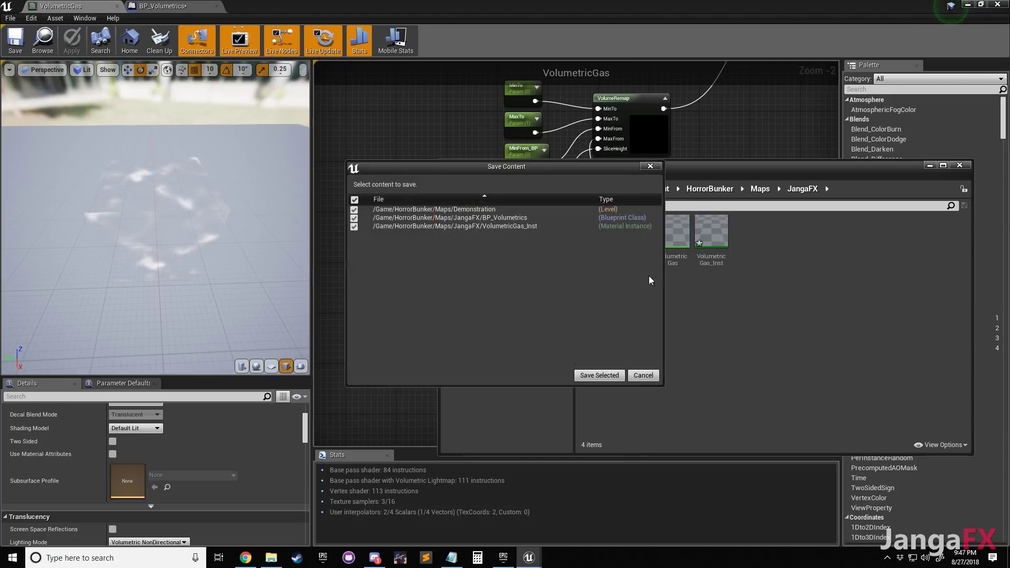
left_click(599, 377)
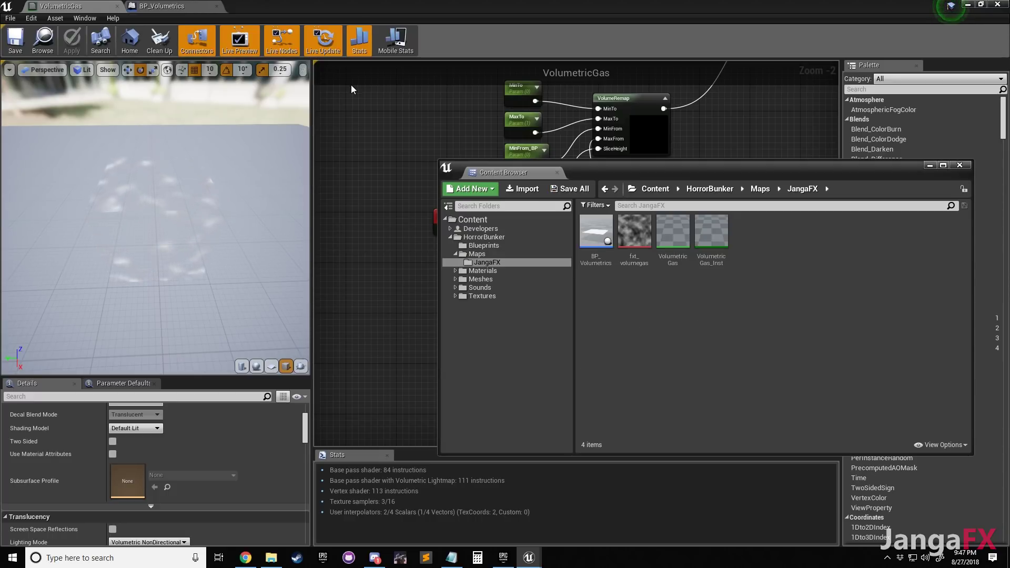
left_click(162, 6)
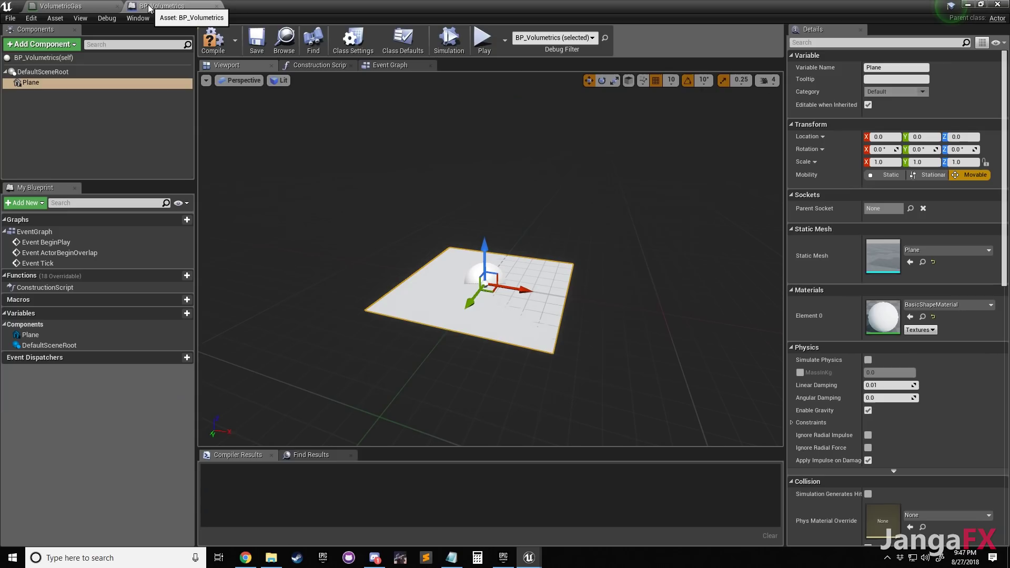
left_click(222, 46)
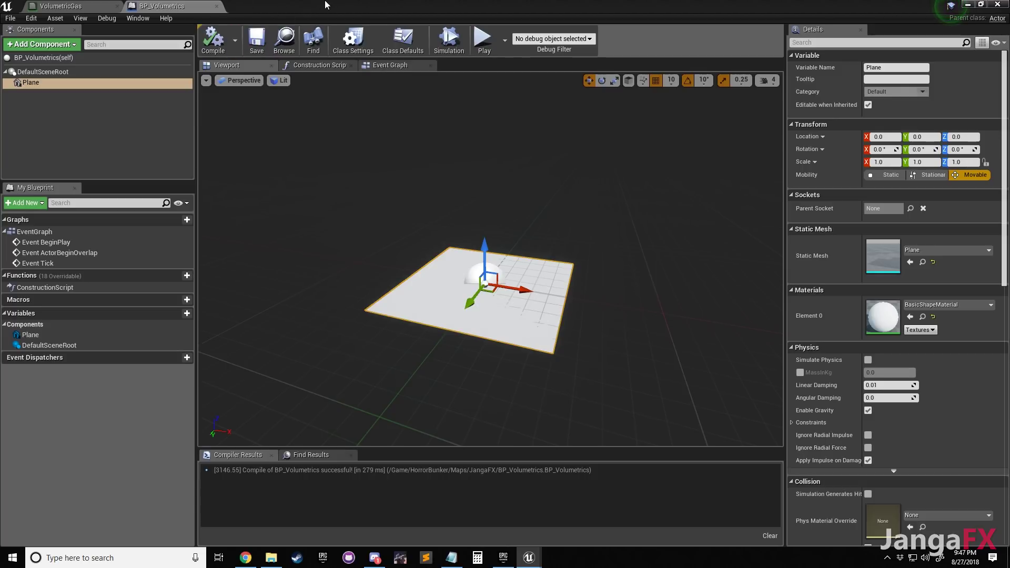
Assign VolumetricGas_Inst as the Plane component's Element 0 material, and compile and save the blueprint
right_click_drag(429, 155, 532, 225)
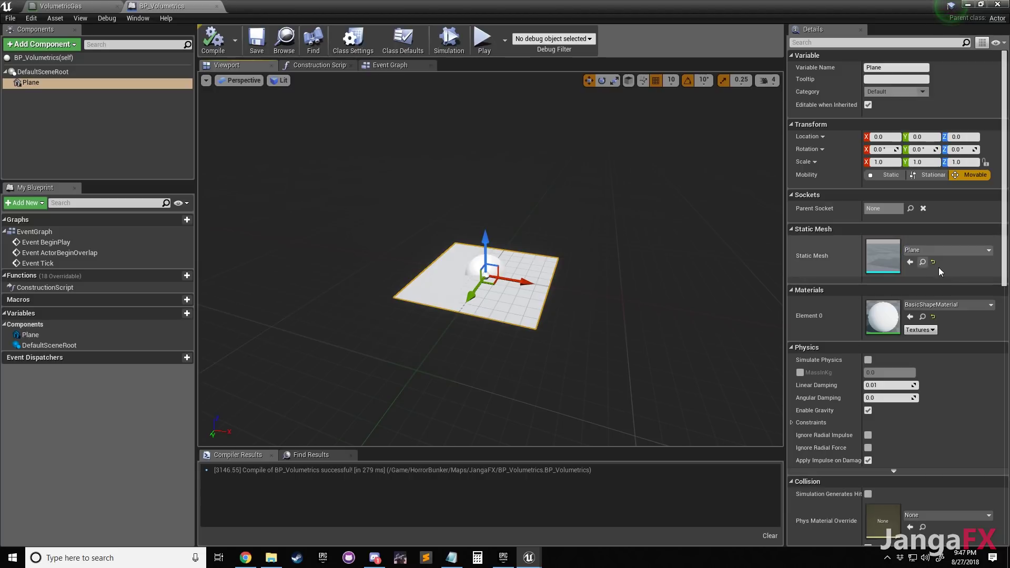
left_click(946, 305)
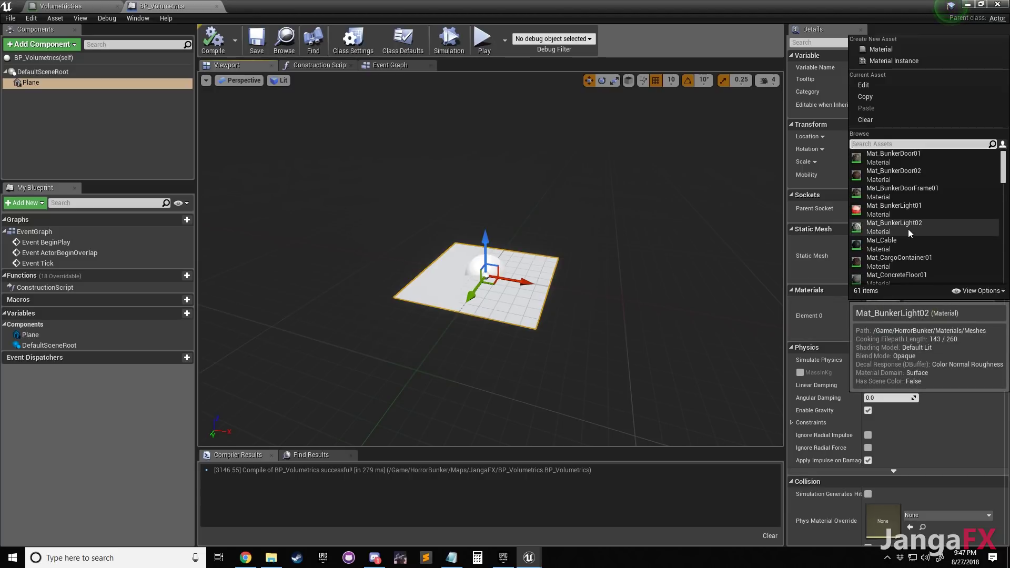
type("volum")
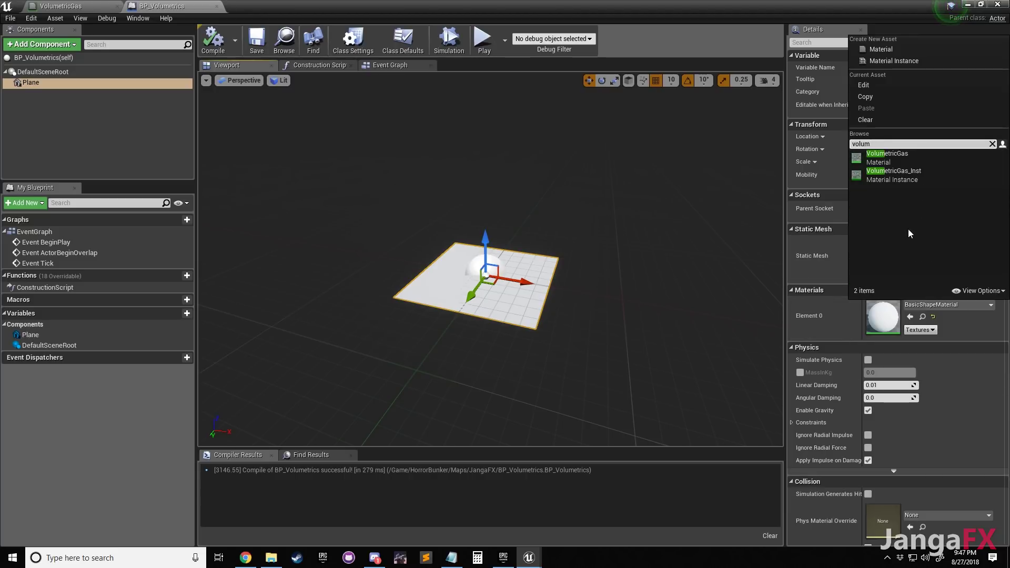
left_click(897, 175)
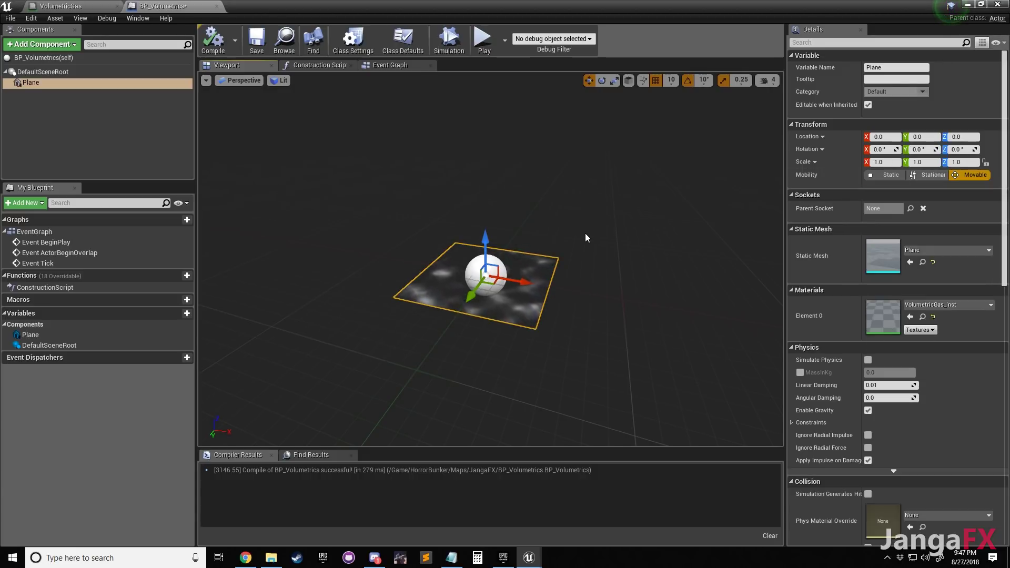
key("w")
right_click_drag(492, 238, 490, 230)
key("s")
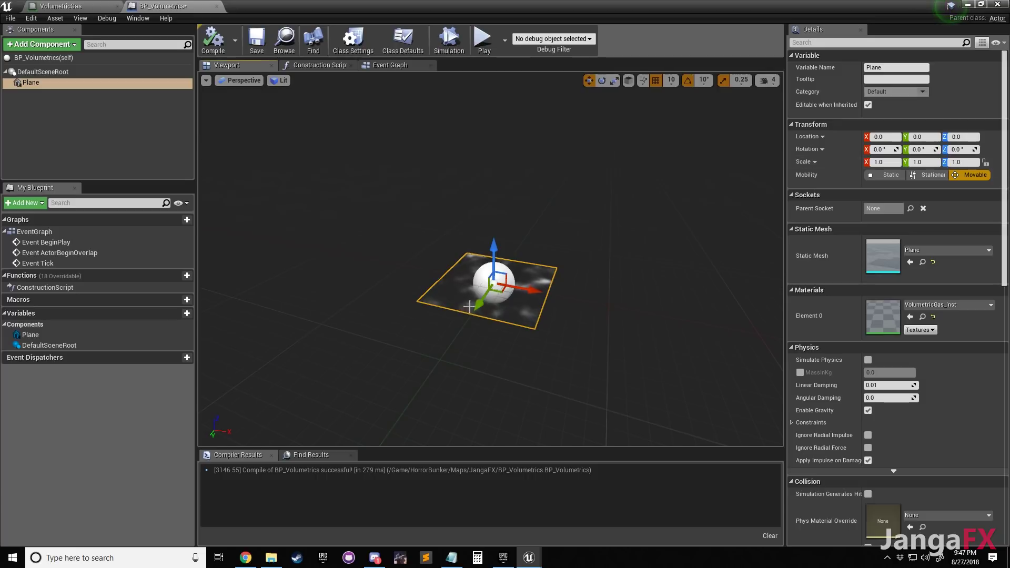
key("w")
right_click_drag(549, 227, 550, 226)
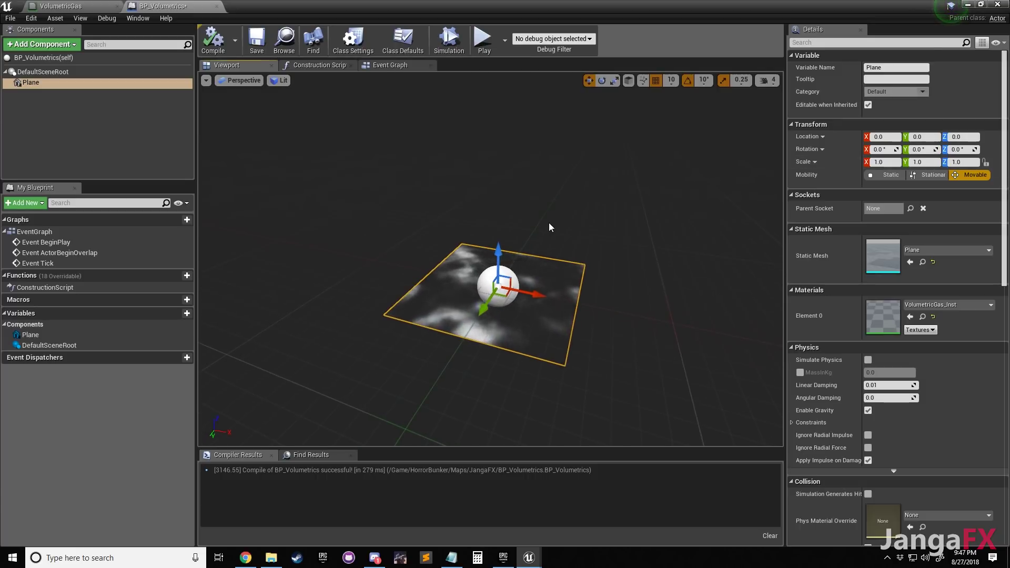
left_click(214, 40)
left_click(257, 39)
Place a reference to the Plane component in the Event Graph of BP_Volumetrics, above Event BeginPlay
left_click(390, 65)
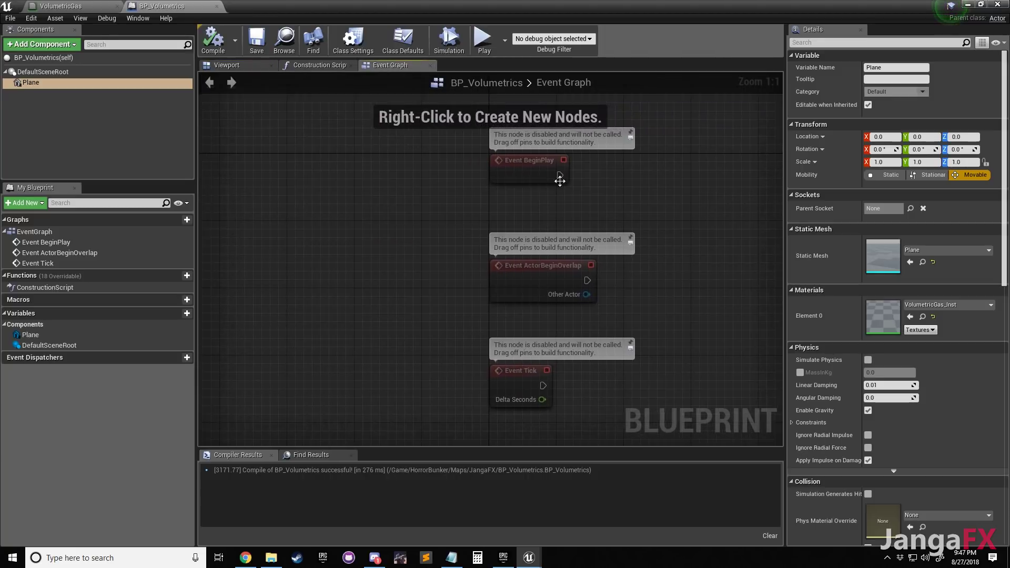
scroll(466, 219, "down", 1)
left_click(56, 83)
left_click_drag(374, 151, 340, 153)
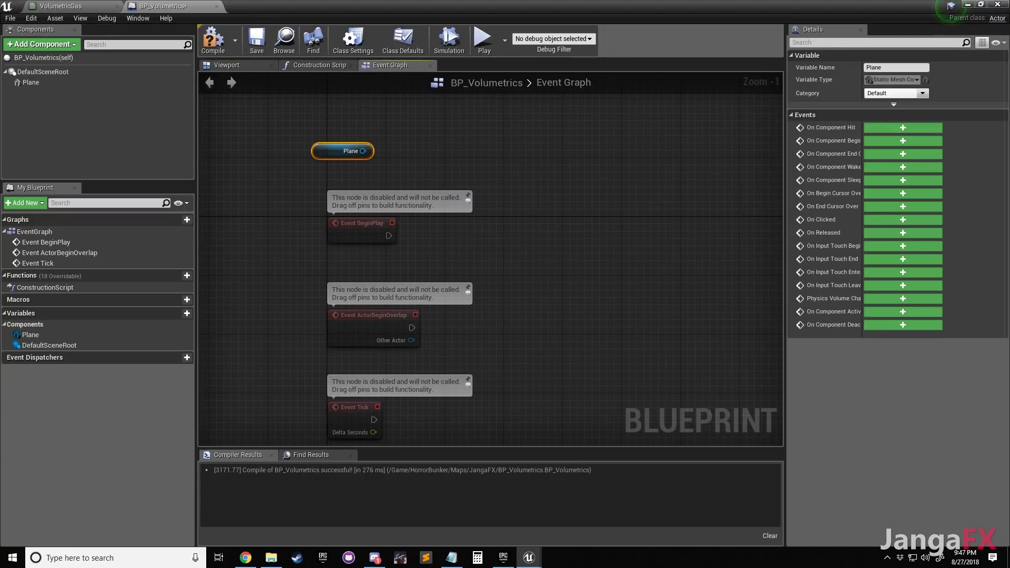
right_click_drag(416, 165, 414, 192)
Add a Get Material node fed by the Plane reference and arrange both nodes near Event BeginPlay
left_click_drag(361, 178, 453, 206)
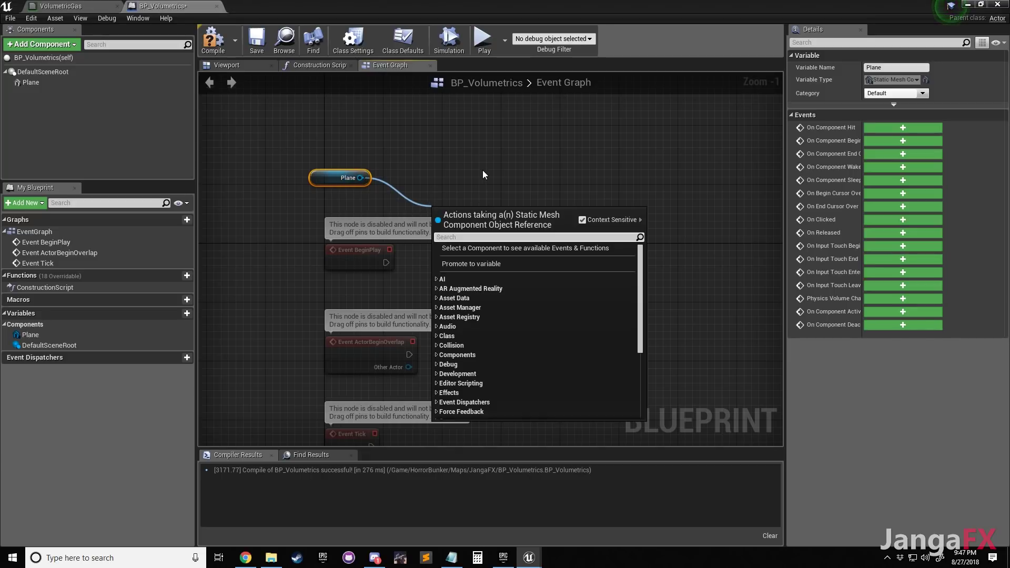
type("get")
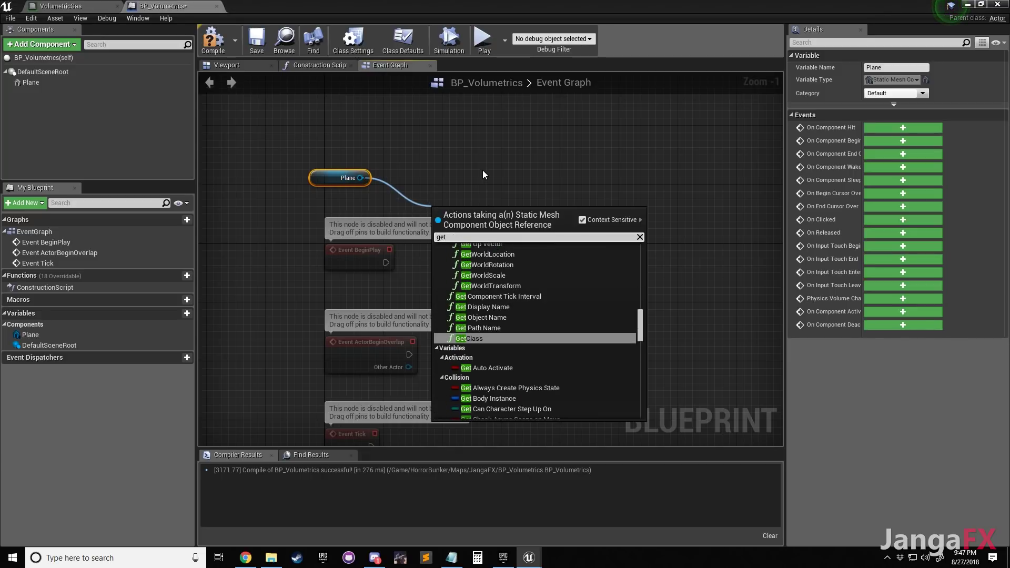
type(" mat")
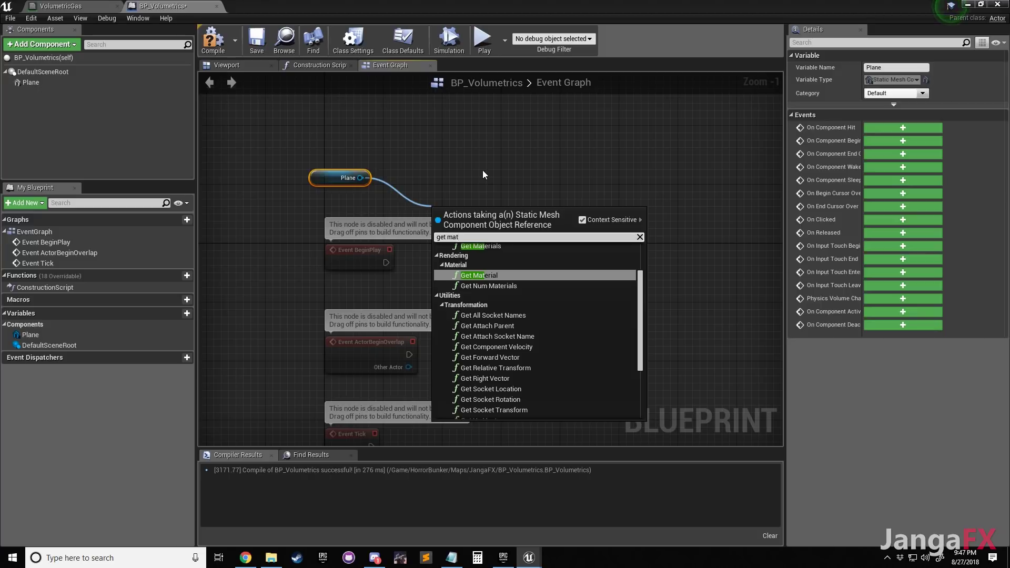
key("Return")
left_click_drag(500, 211, 478, 276)
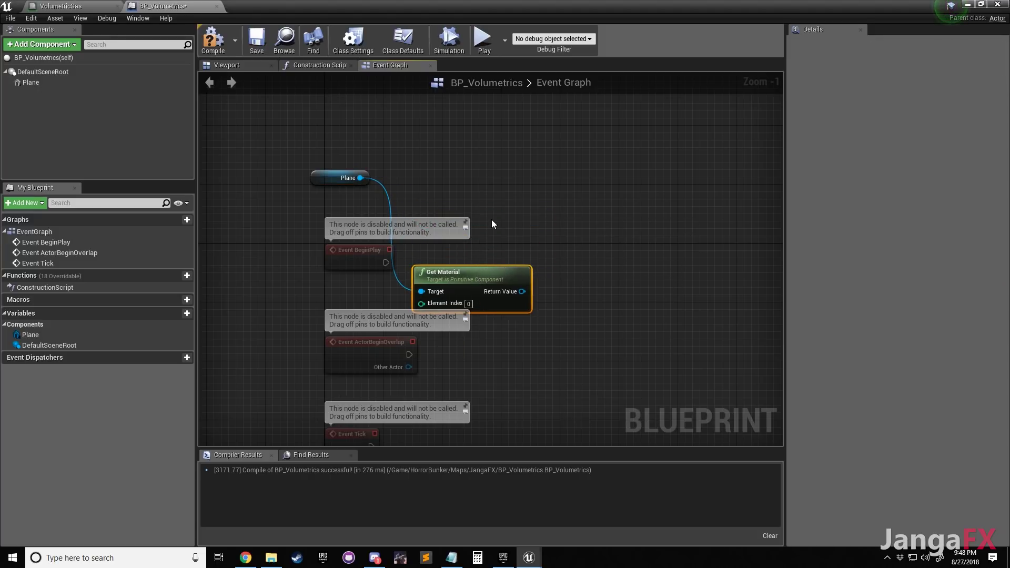
left_click_drag(328, 182, 356, 211)
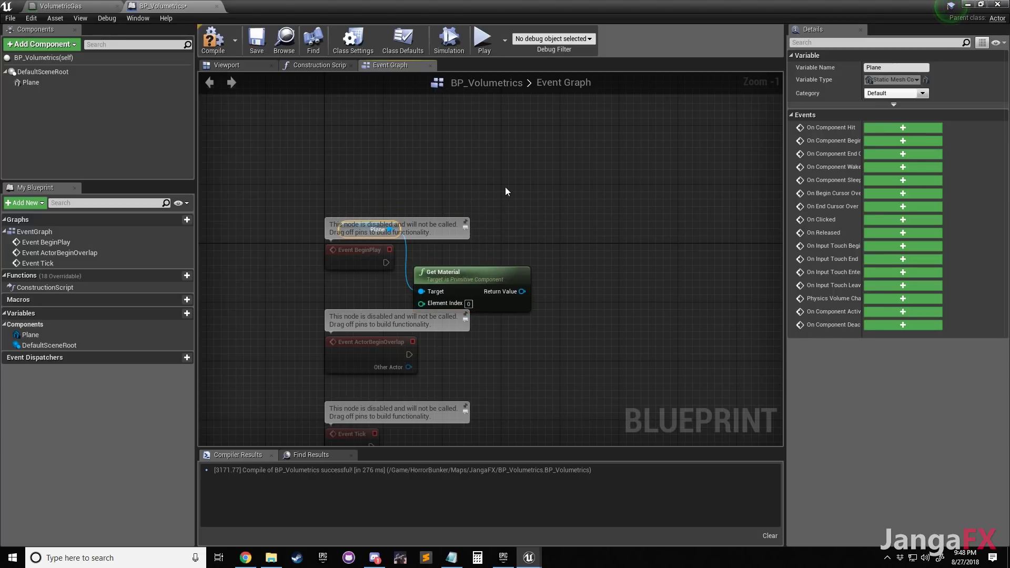
left_click(571, 248)
Add a Create Dynamic Material Instance node with Get Material's return value as its Source Material
right_click_drag(589, 267, 527, 278)
left_click_drag(414, 305, 498, 247)
type("dyn")
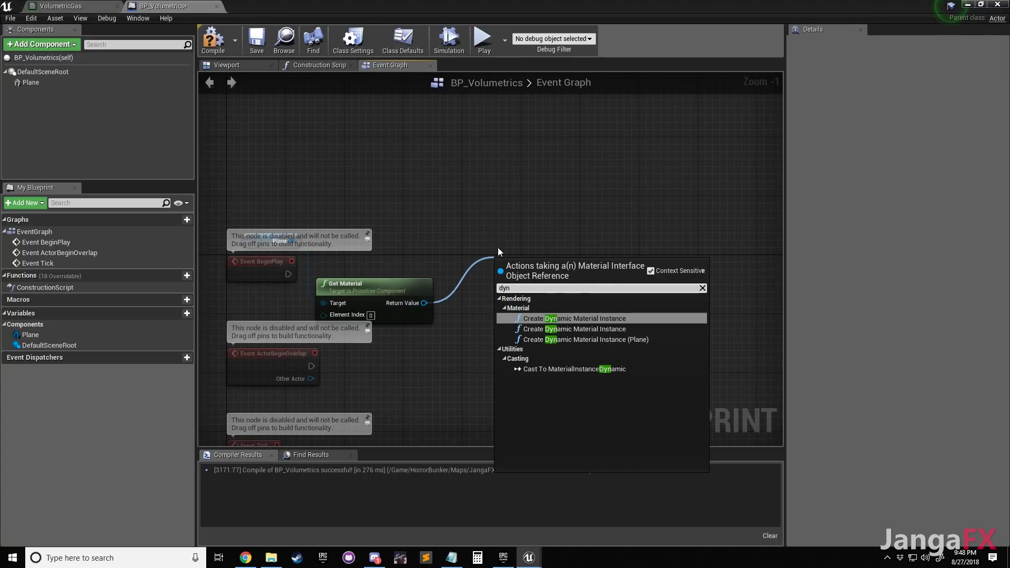
key("Return")
Connect Event BeginPlay to Create Dynamic Material Instance and delete the unused ActorBeginOverlap and Tick events
left_click(352, 227)
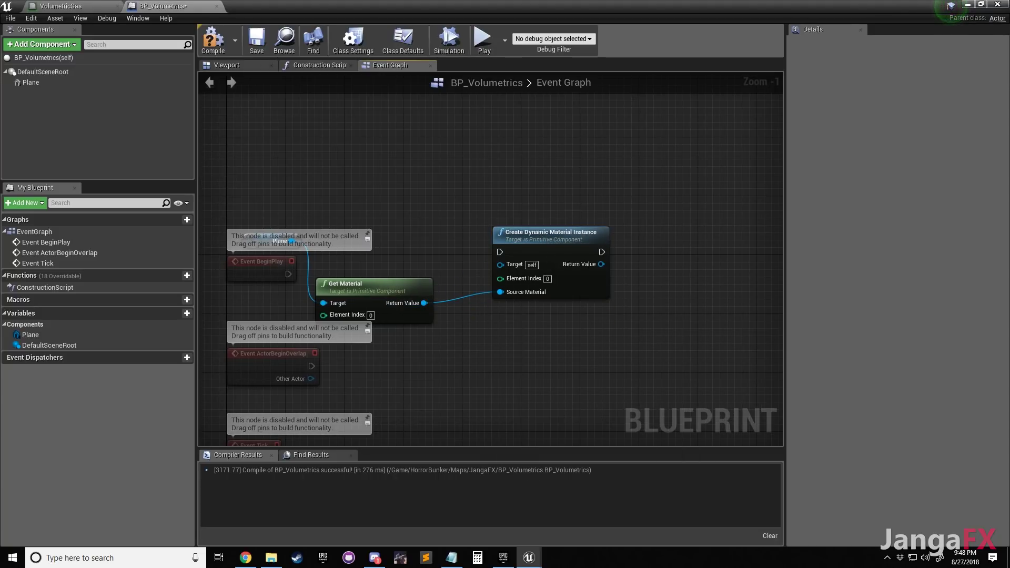
left_click_drag(263, 261, 434, 245)
right_click_drag(375, 259, 388, 215)
left_click_drag(343, 428, 267, 322)
key("Delete")
right_click_drag(398, 172, 370, 202)
left_click_drag(259, 224, 254, 289)
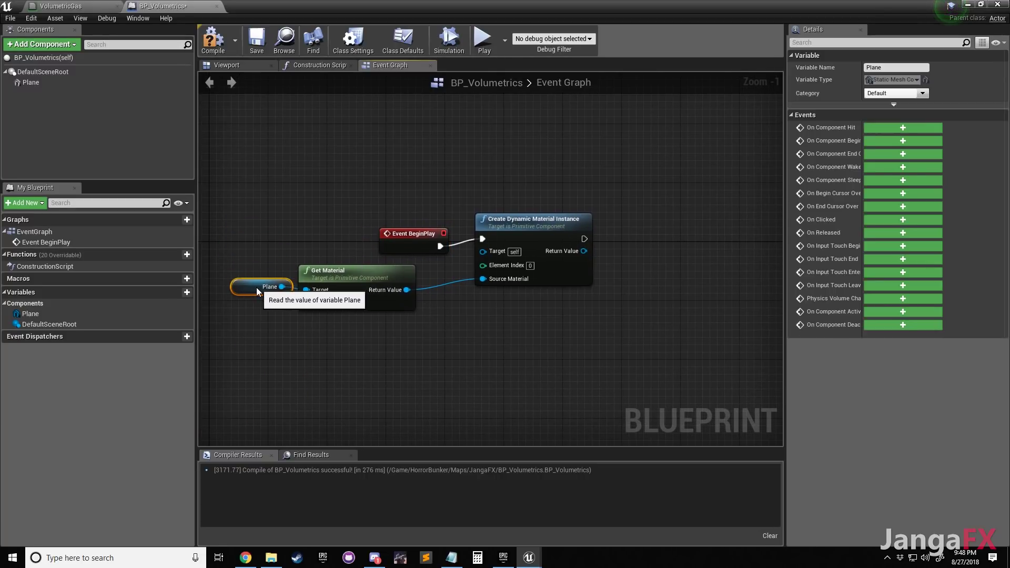
Duplicate the Plane reference, connect it to the Target of Create Dynamic Material Instance, and tidy the node layout
key("ctrl+c")
key("ctrl+v")
left_click_drag(350, 220, 482, 251)
mouse_move(416, 239)
left_mouse_down()
mouse_move(427, 184)
mouse_move(416, 250)
left_mouse_up()
left_click_drag(537, 227, 552, 198)
left_click_drag(418, 248, 437, 216)
left_click(563, 145)
Add a Set Scalar Parameter Value node targeting the return value of Create Dynamic Material Instance
right_click_drag(609, 138, 559, 154)
scroll(587, 167, "down", 1)
right_click_drag(596, 185, 502, 230)
right_click_drag(484, 267, 470, 298)
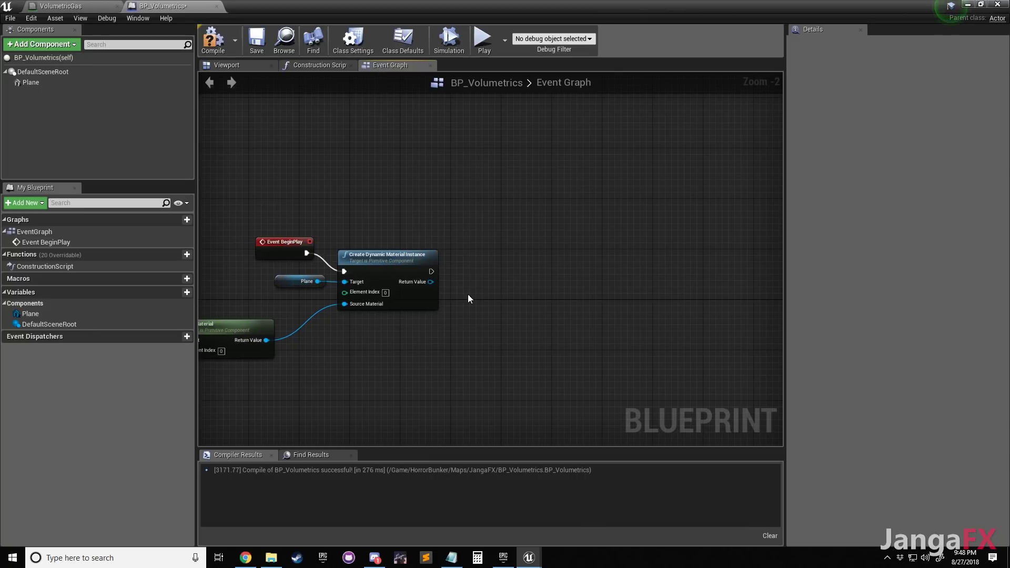
left_click_drag(431, 282, 488, 280)
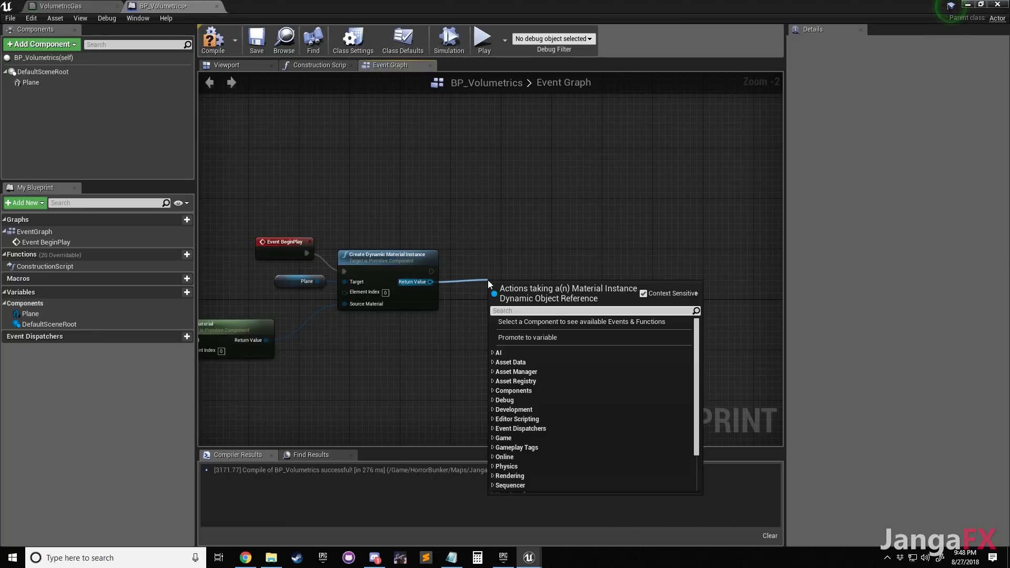
type("paramer")
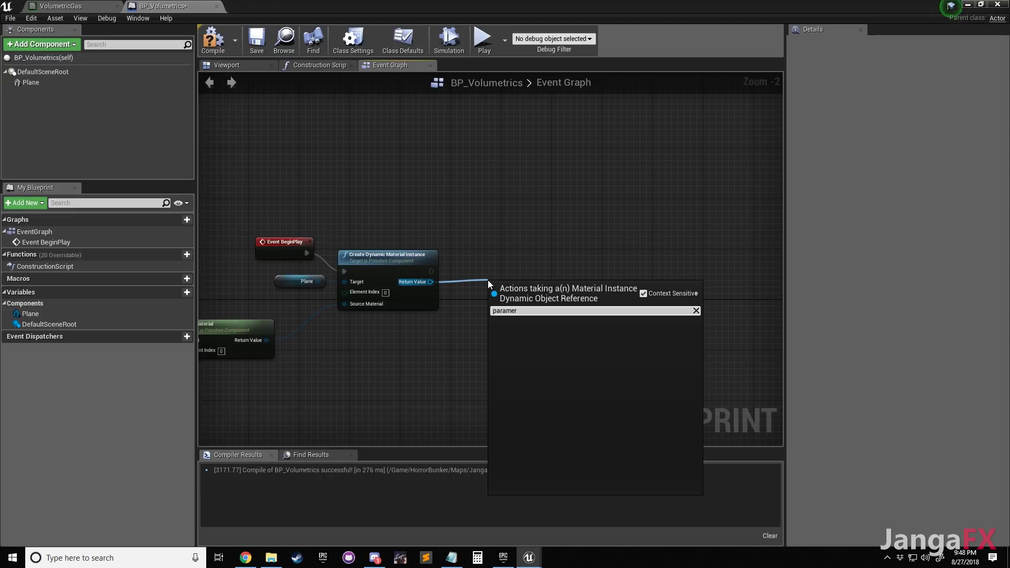
key("BackSpace")
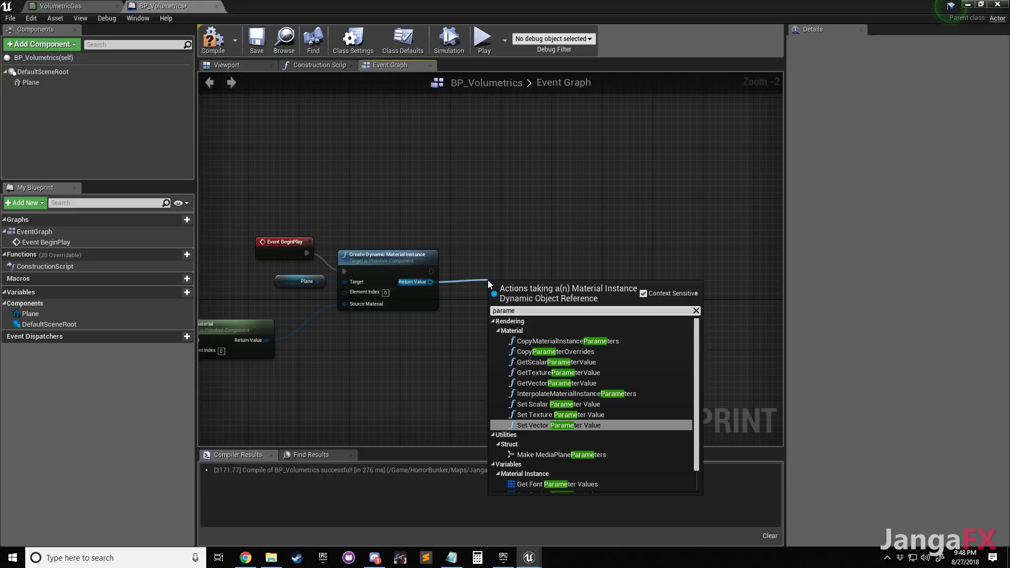
left_click(575, 404)
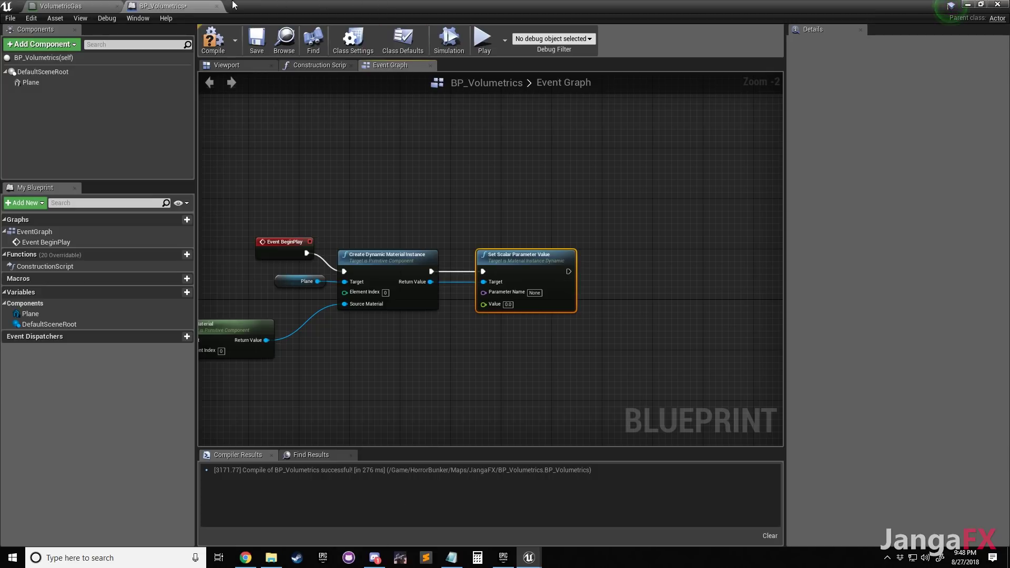
Copy the parameter name MinFrom_BP from its scalar parameter node in the VolumetricGas material
left_click(69, 6)
right_click_drag(649, 273, 654, 341)
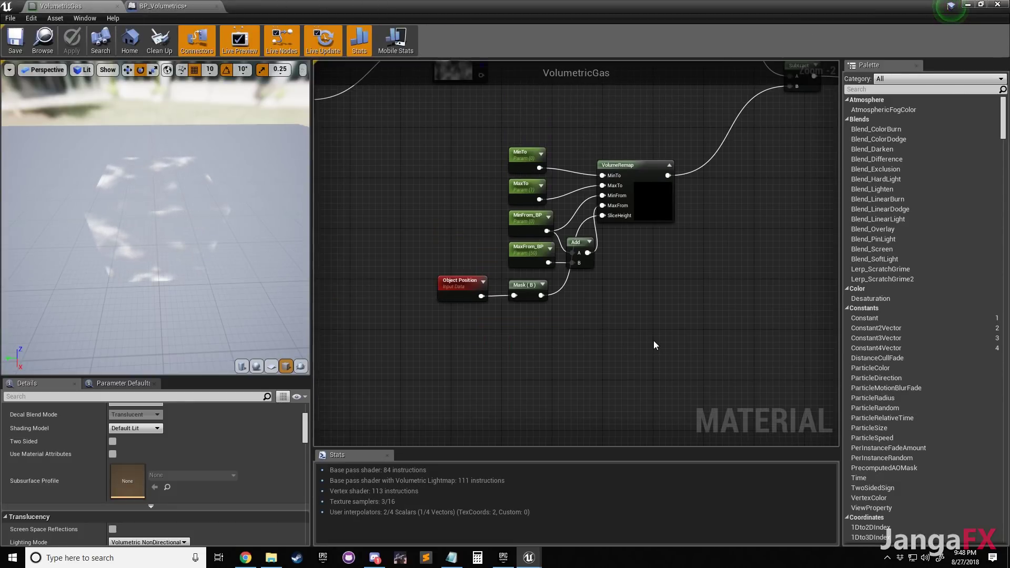
right_click_drag(614, 303, 601, 338)
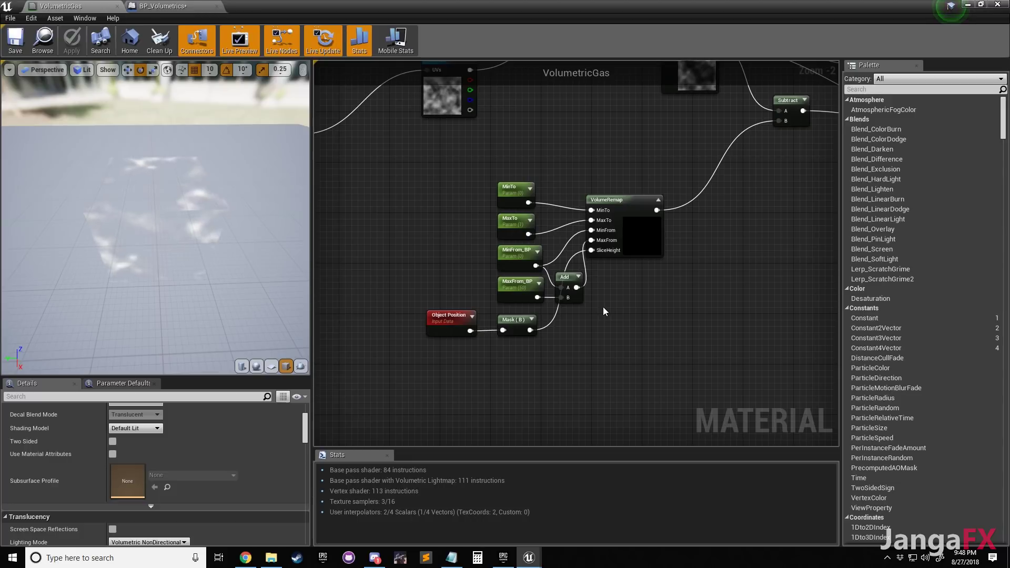
right_click_drag(735, 342, 680, 349)
right_click_drag(485, 189, 485, 213)
scroll(505, 218, "up", 1)
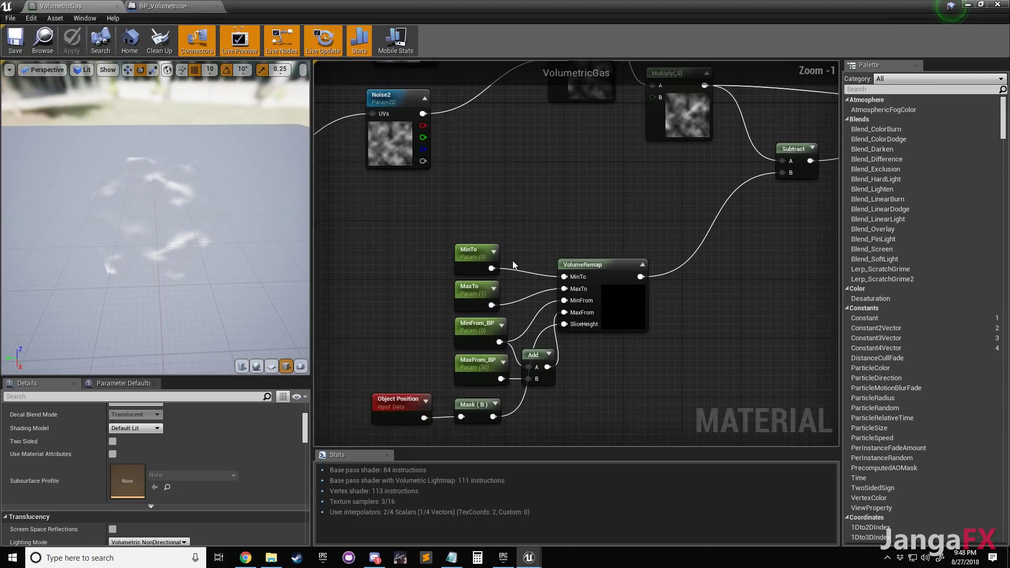
left_click(479, 323)
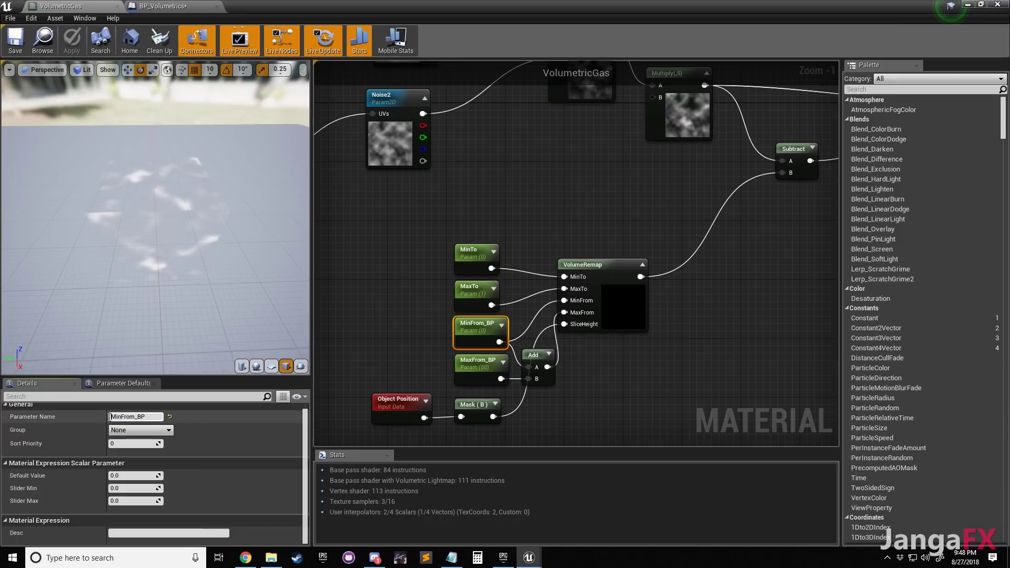
left_click(131, 417)
Set the Parameter Name of the Set Scalar Parameter Value node in BP_Volumetrics to MinFrom_BP
left_click(171, 7)
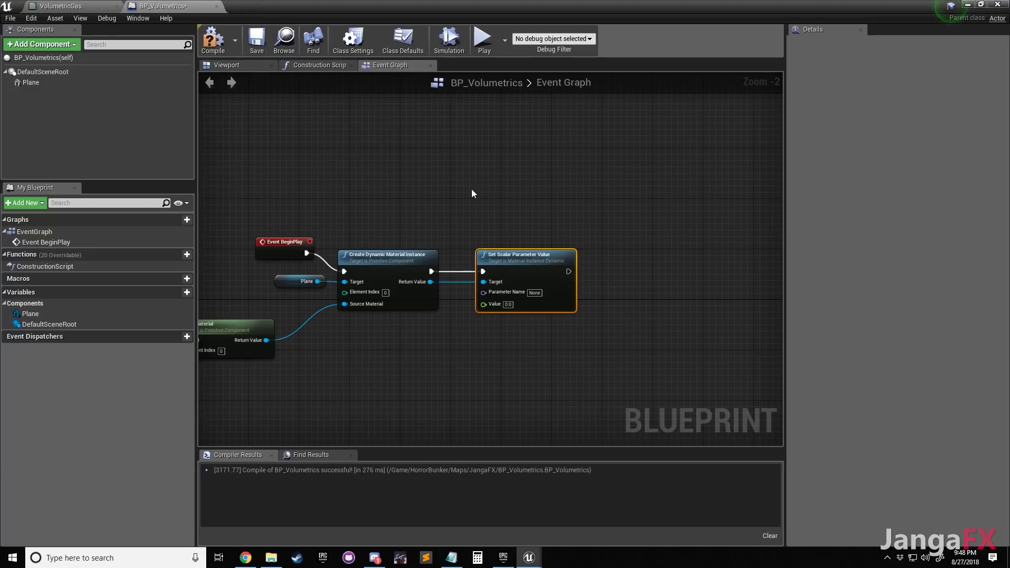
left_click(397, 366)
right_click(391, 346)
left_click(358, 340)
right_click(349, 352)
left_click(331, 349)
left_click(537, 293)
key("ctrl+v")
left_click(475, 354)
mouse_move(531, 265)
left_mouse_down()
mouse_move(542, 260)
mouse_move(533, 264)
left_mouse_up()
Add a GetWorldLocation node from the Plane reference that feeds Create Dynamic Material Instance
left_click(358, 372)
right_click_drag(358, 371, 413, 348)
right_click(373, 338)
left_click(371, 259)
left_click_drag(373, 258, 401, 328)
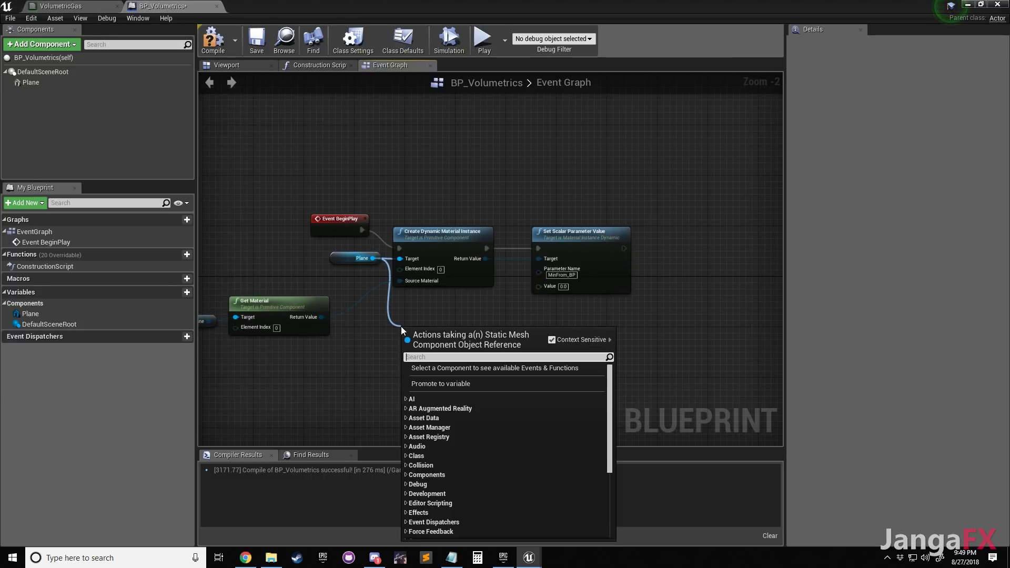
type("t")
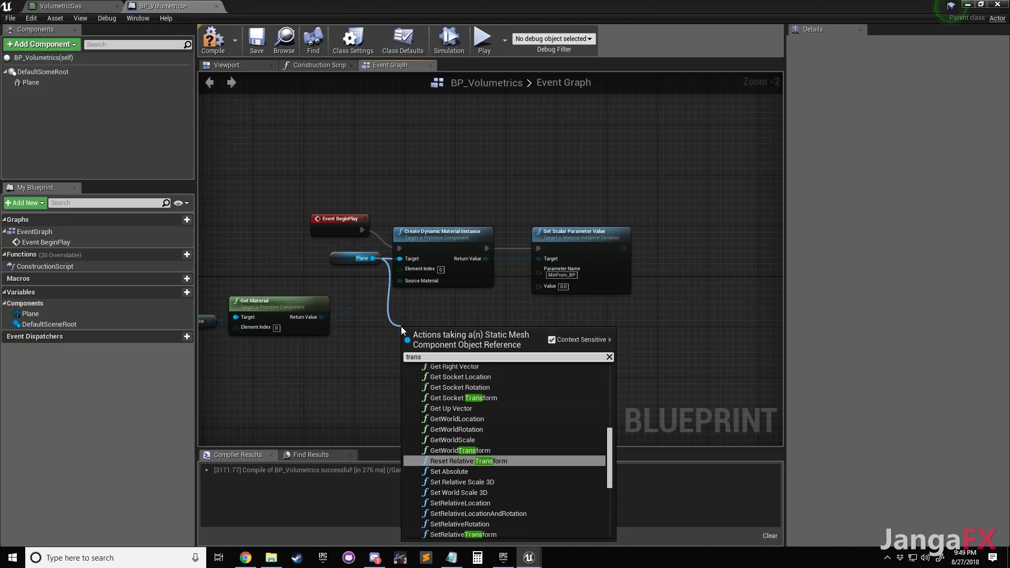
key("BackSpace")
type("get transf")
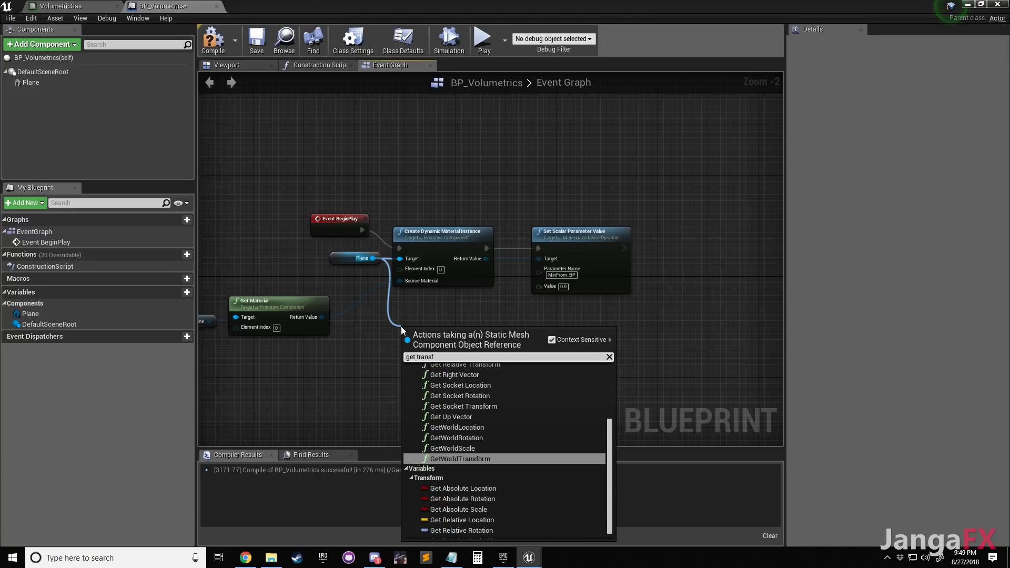
key("BackSpace")
key("BackSpace")
key("BackSpace")
key("BackSpace")
key("BackSpace")
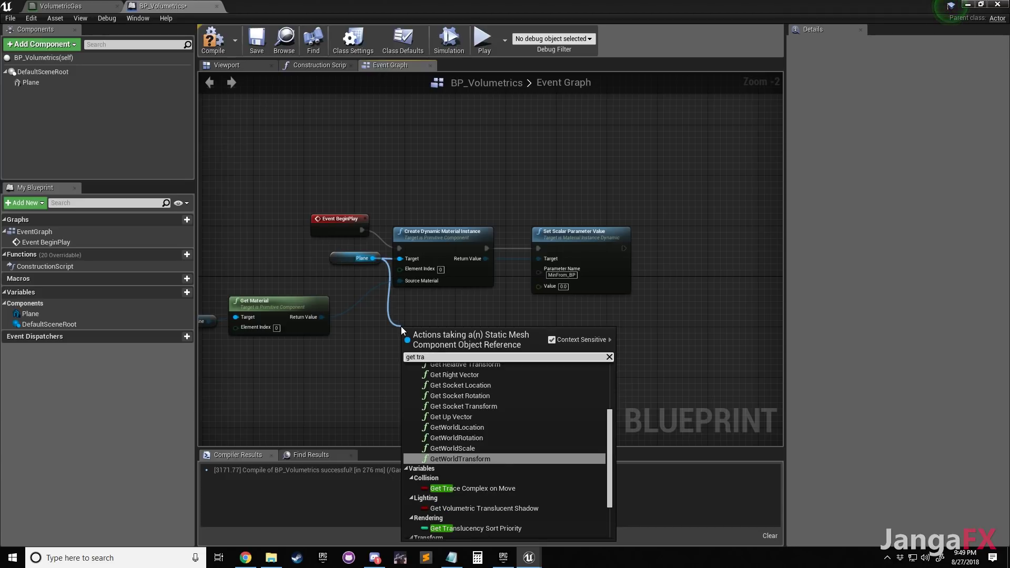
key("BackSpace")
type("loca")
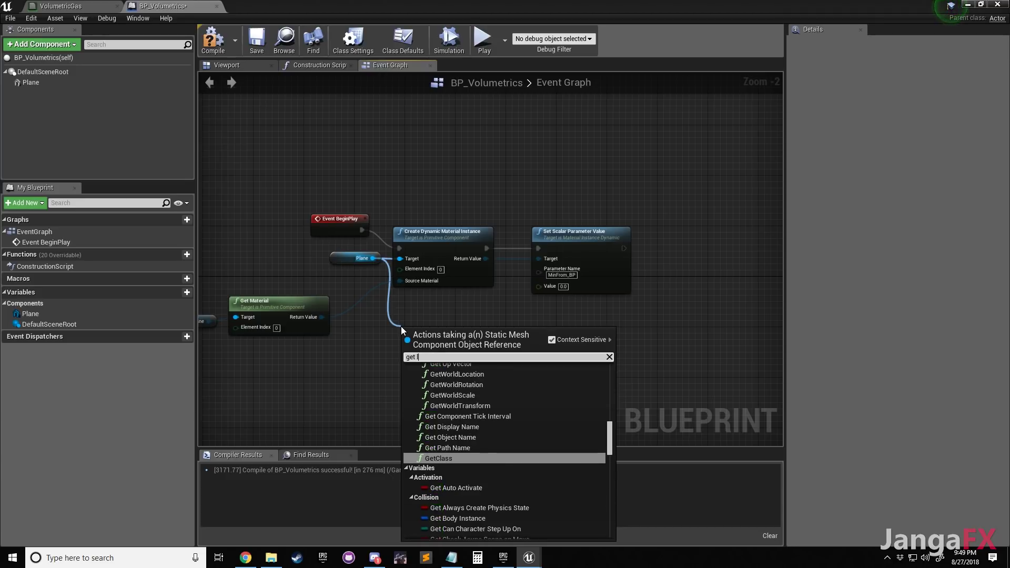
key("Return")
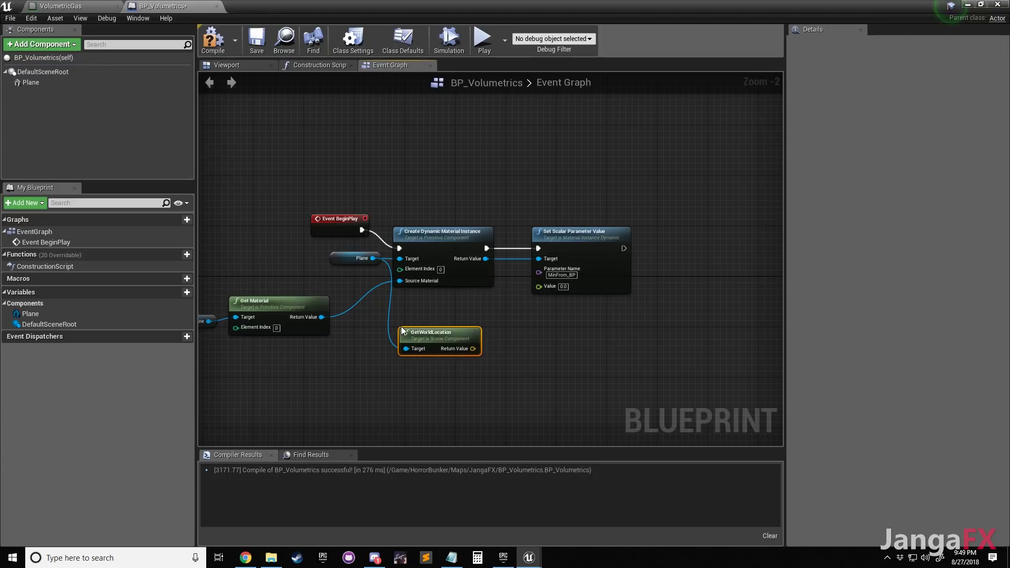
Split GetWorldLocation's return value into X, Y and Z, and connect Z to the Value of the MinFrom_BP scalar parameter node
left_click_drag(445, 324, 446, 312)
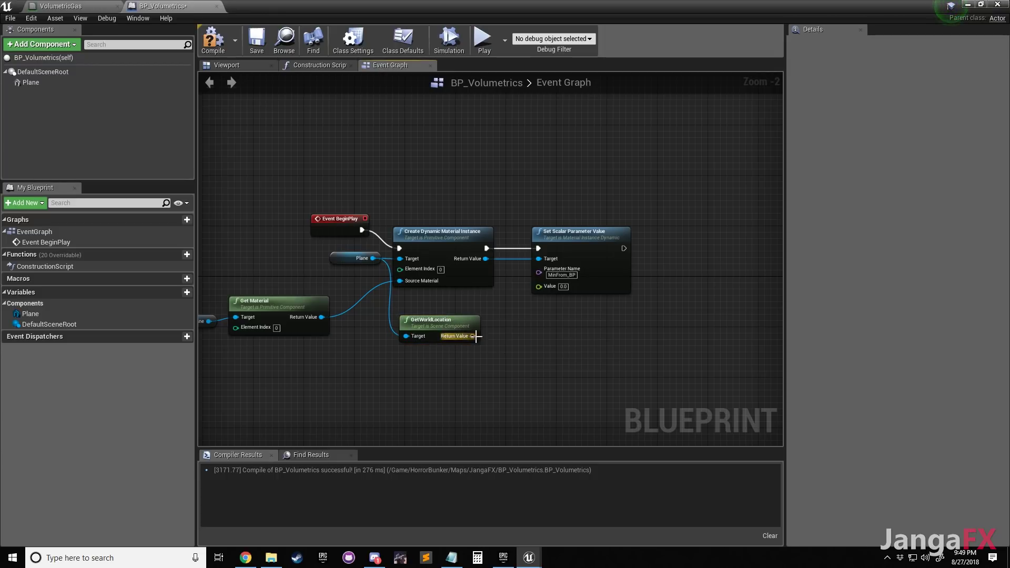
right_click(475, 336)
left_click(506, 363)
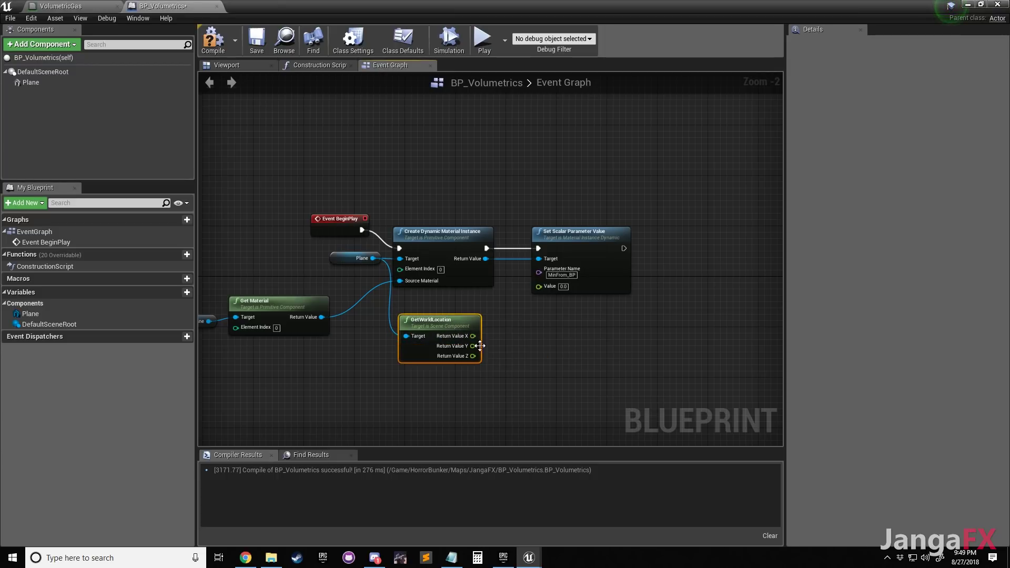
left_click(495, 364)
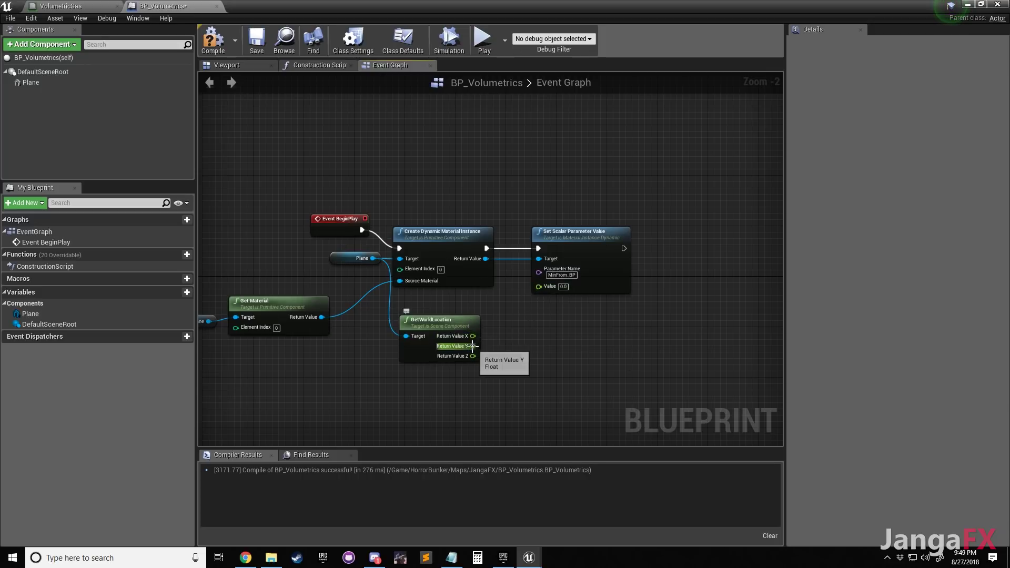
right_click(406, 337)
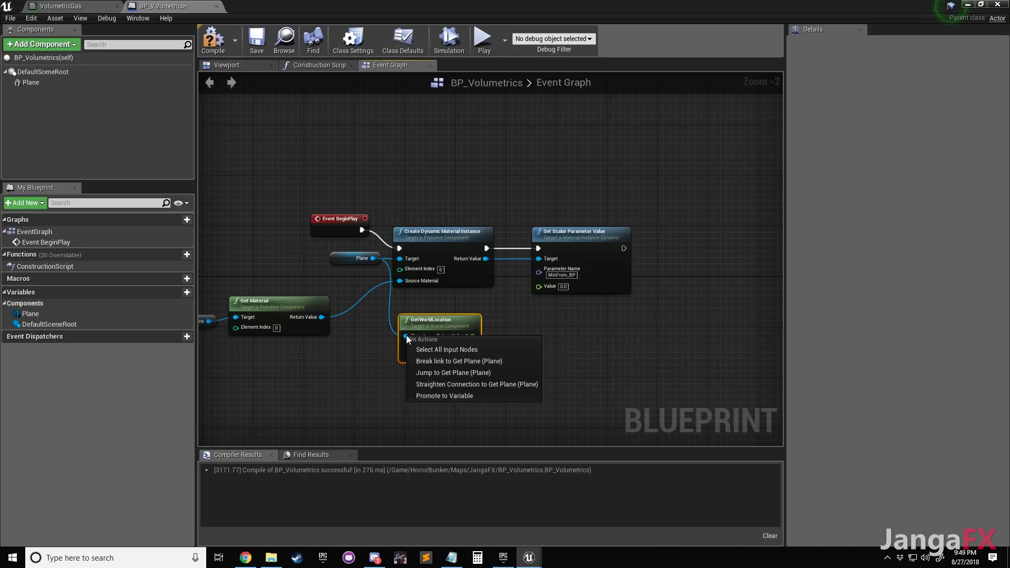
left_click(451, 322)
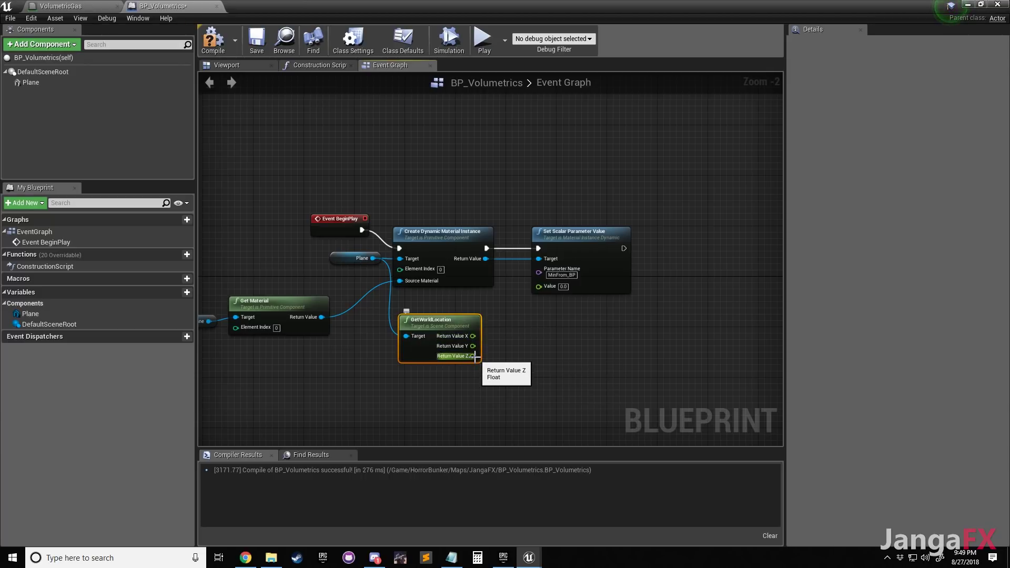
left_click_drag(473, 357, 547, 287)
right_click_drag(614, 193, 586, 203)
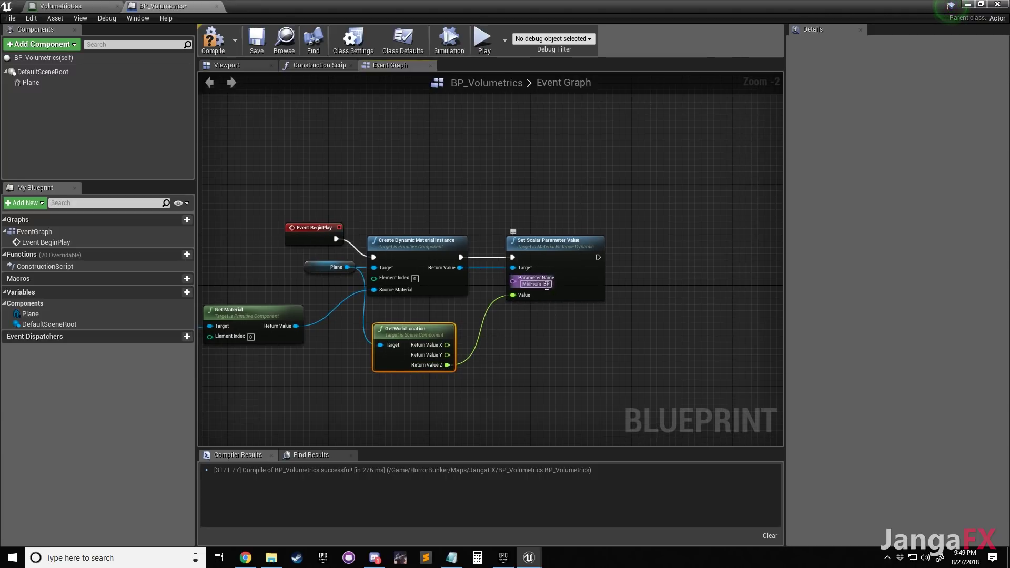
left_click(565, 351)
Duplicate the Set Scalar Parameter Value node, chain it after the original, and connect the dynamic material instance to its Target
scroll(586, 194, "down", 2)
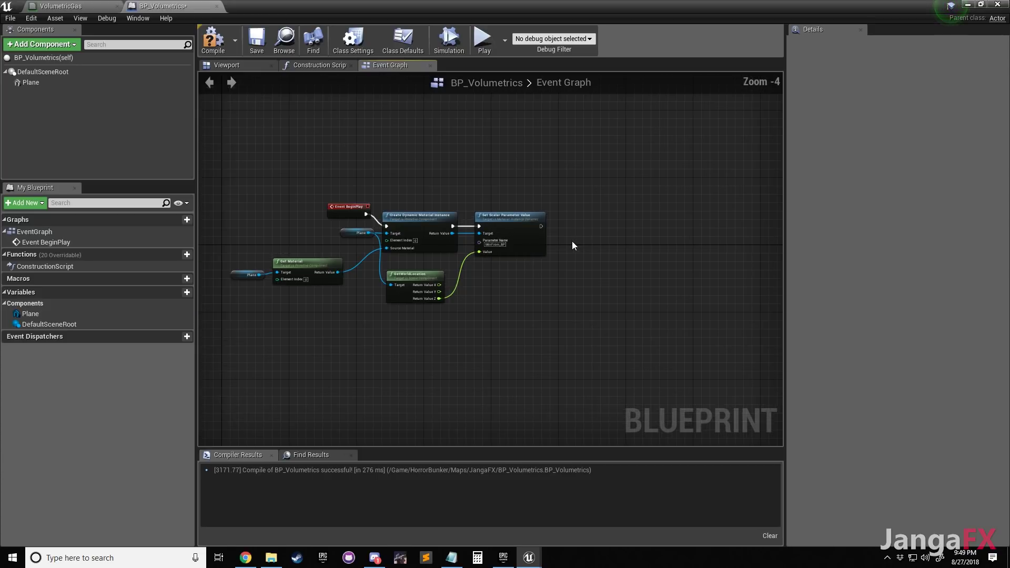
scroll(576, 244, "up", 2)
left_click(415, 225)
key("ctrl+c")
key("ctrl+v")
left_click_drag(619, 243, 556, 224)
left_click_drag(489, 241, 525, 241)
left_click_drag(351, 251, 524, 252)
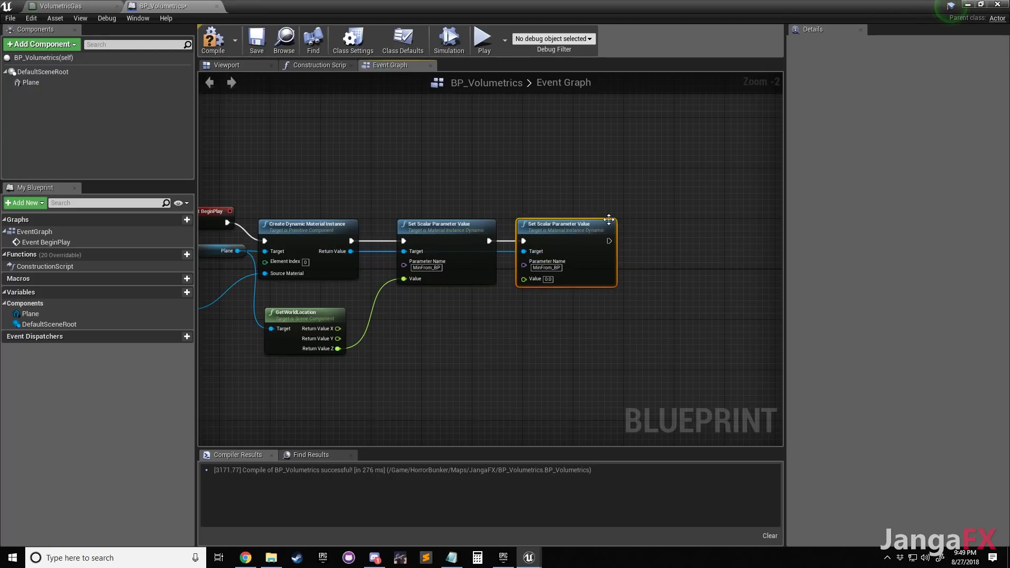
Check the parameter names in the VolumetricGas material and set the duplicated node's Parameter Name to MaxFrom_BP
left_click(49, 6)
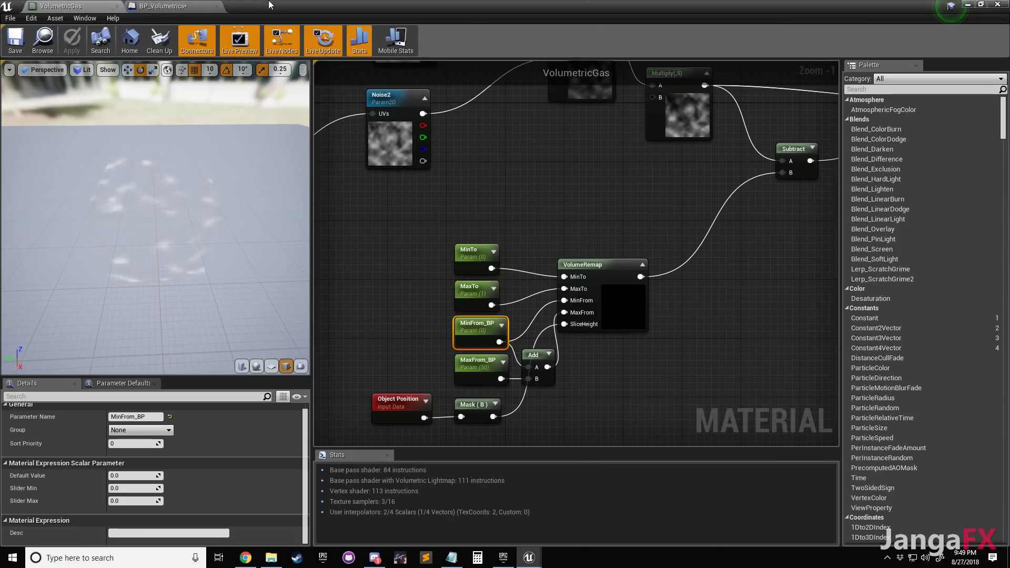
left_click(164, 5)
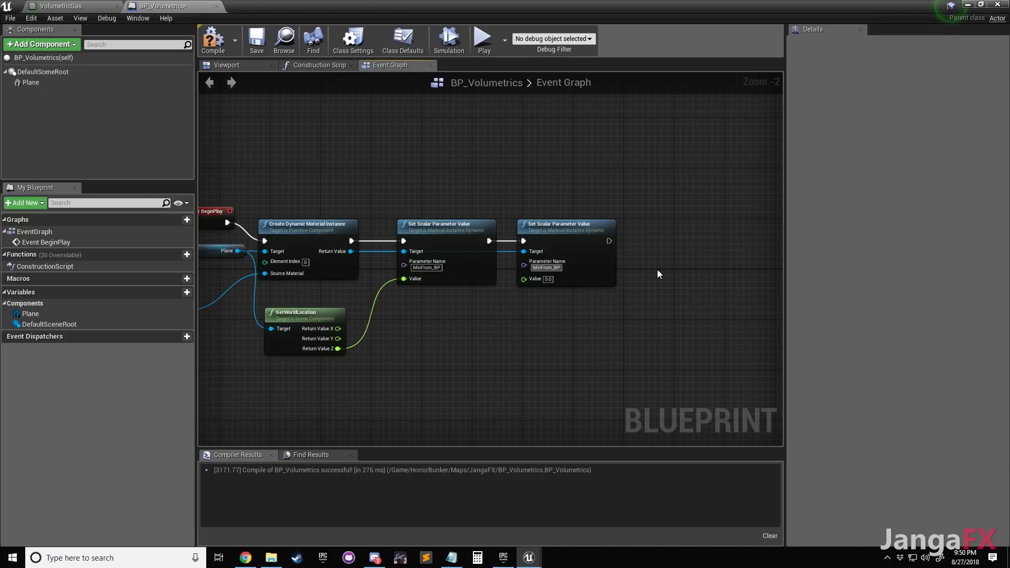
left_click(547, 268)
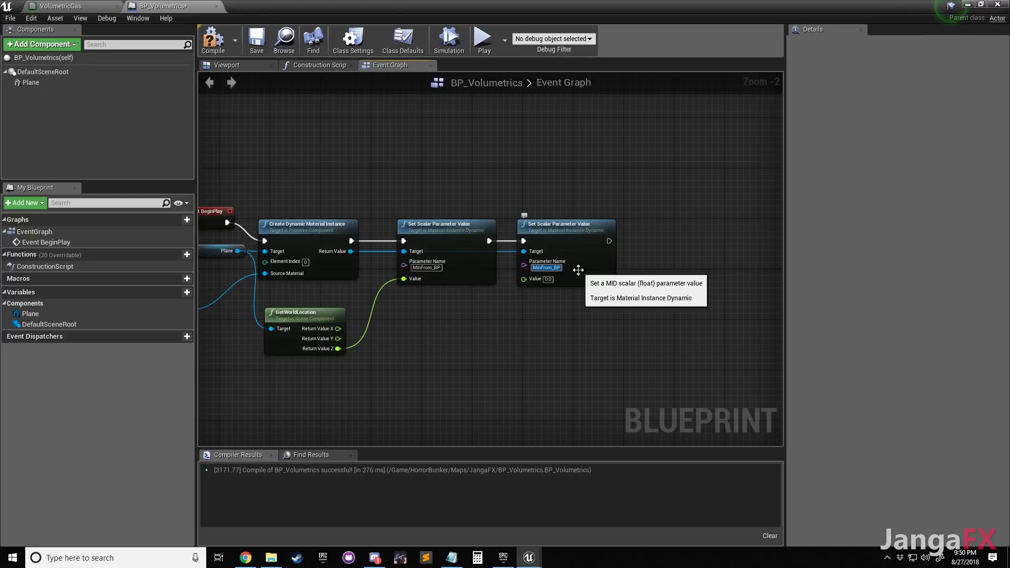
type("MaxFrom_")
key("Return")
right_click_drag(512, 332, 535, 287)
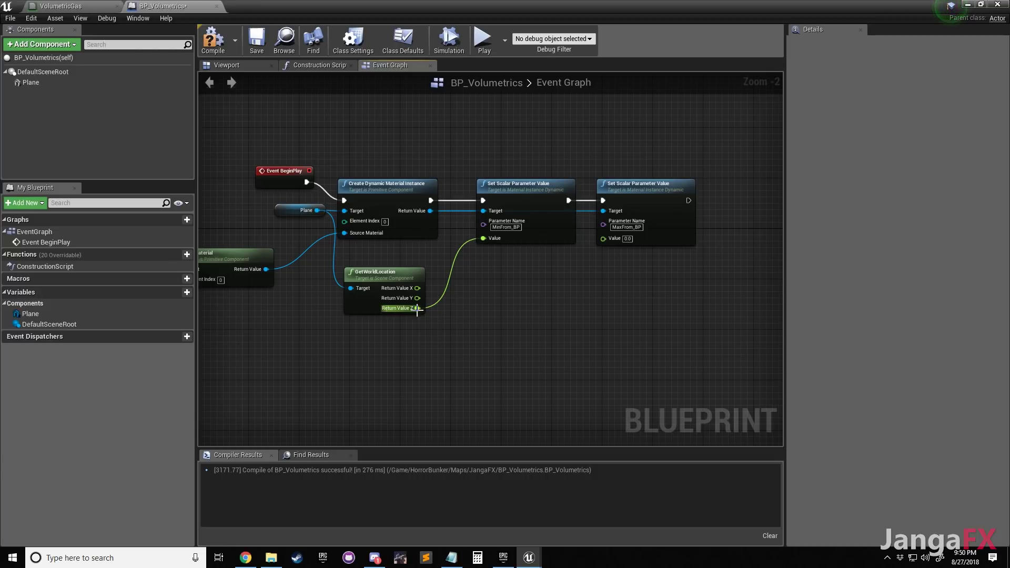
left_click_drag(418, 309, 527, 313)
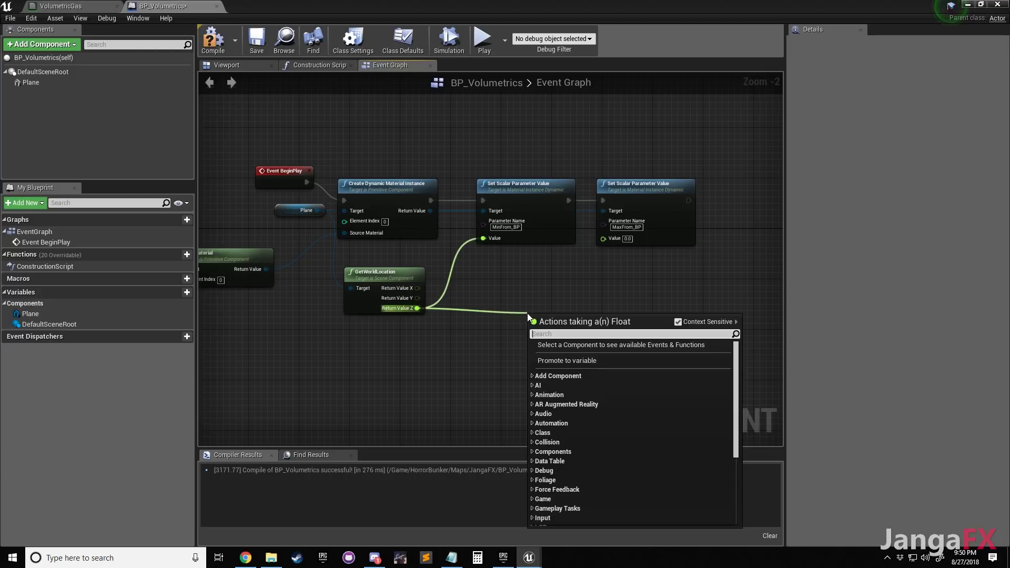
left_click(555, 272)
left_click(73, 7)
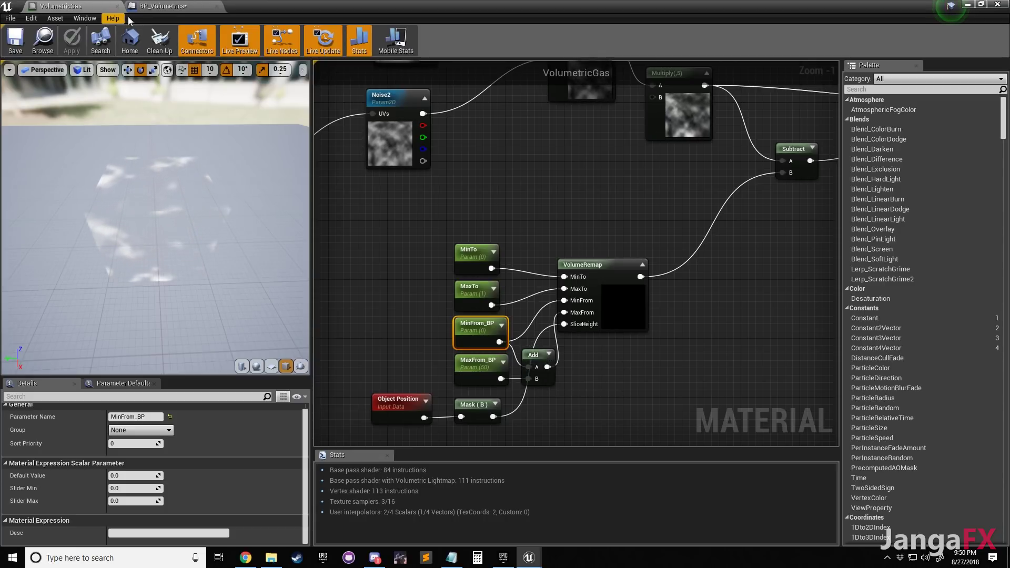
left_click(163, 6)
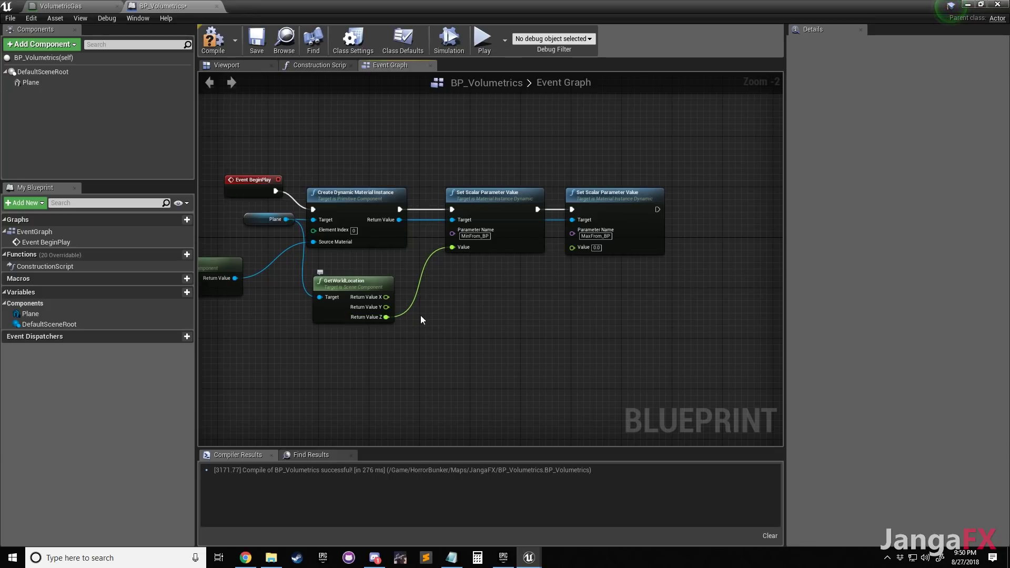
Create an instance-editable Float variable named LayerHeight and compile the blueprint
left_click(187, 292)
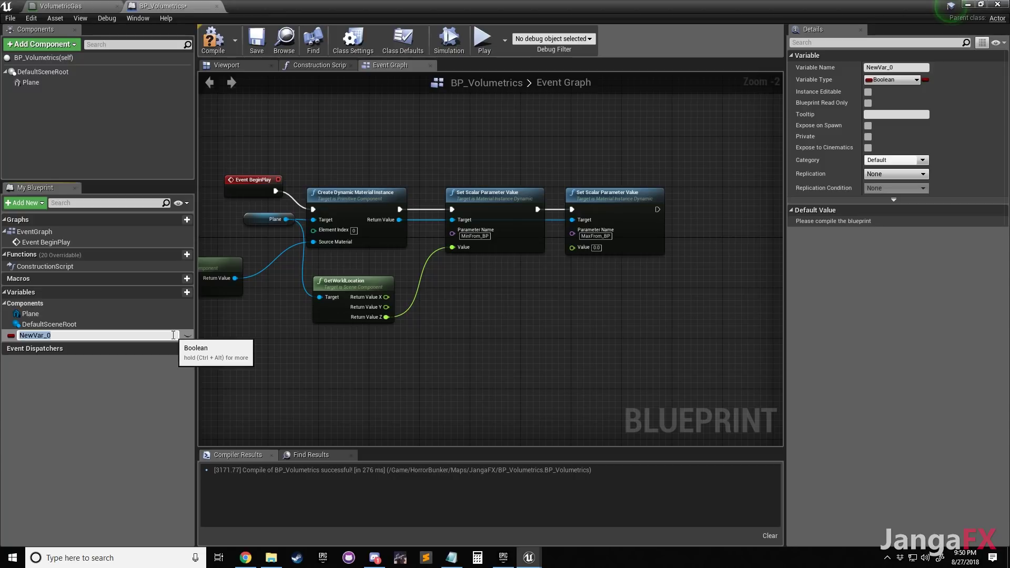
type("LayerHeight")
key("Return")
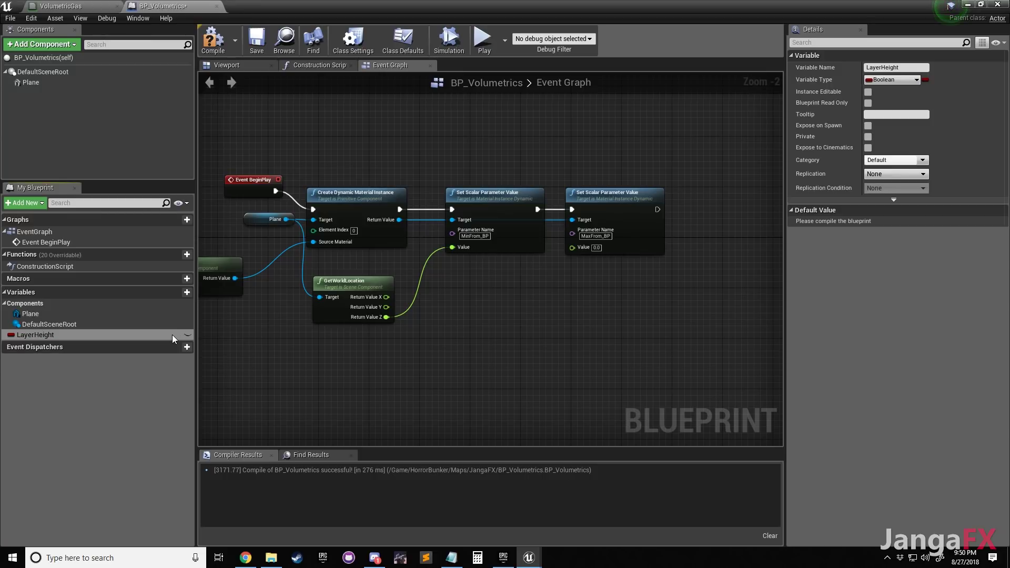
left_click(894, 82)
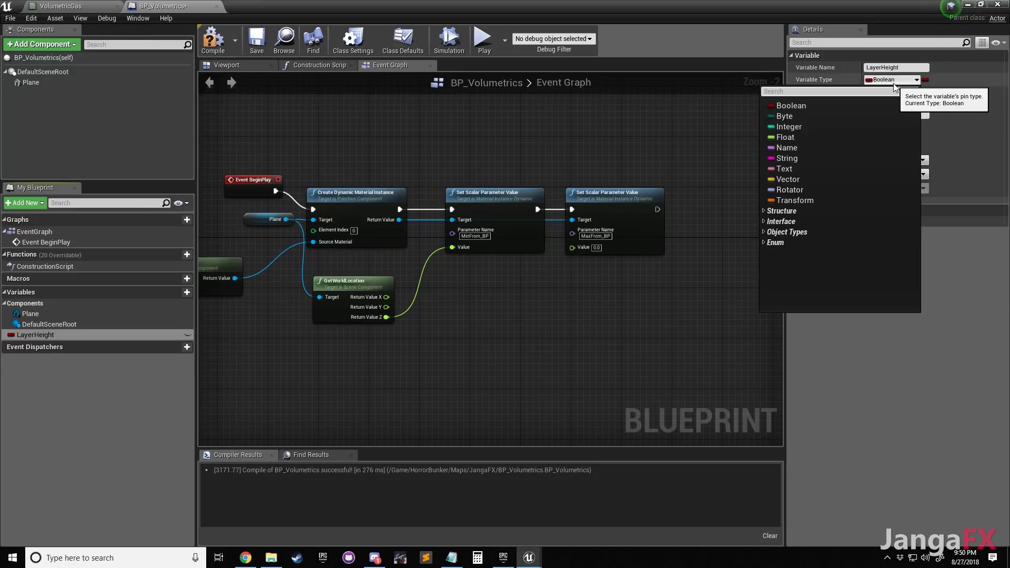
left_click(822, 137)
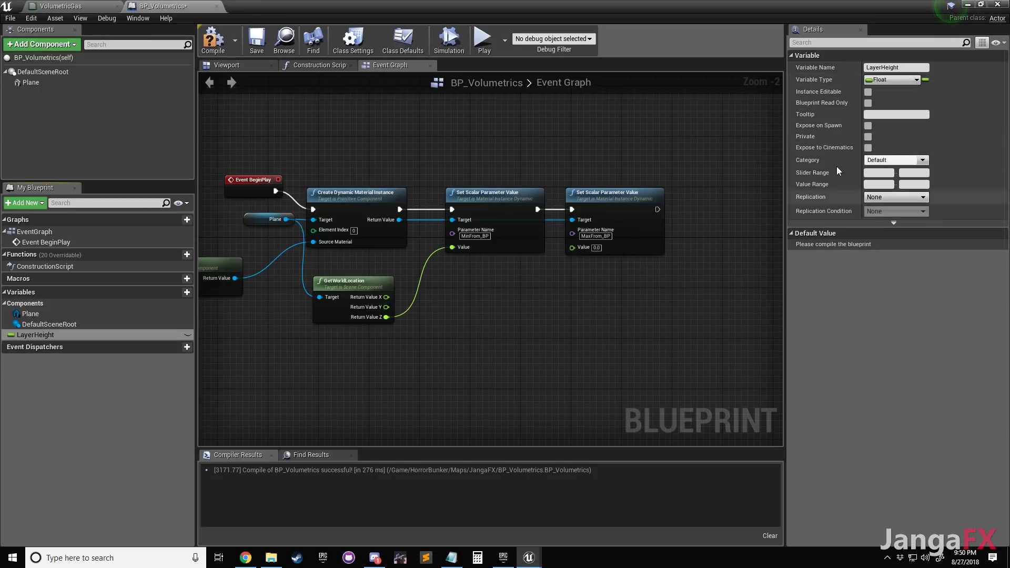
left_click(187, 335)
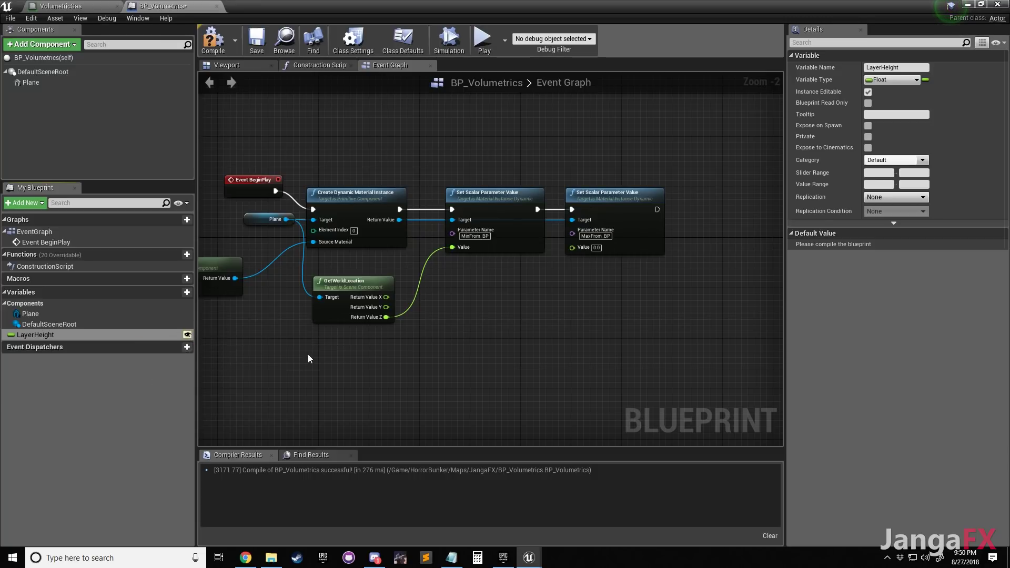
left_click(213, 39)
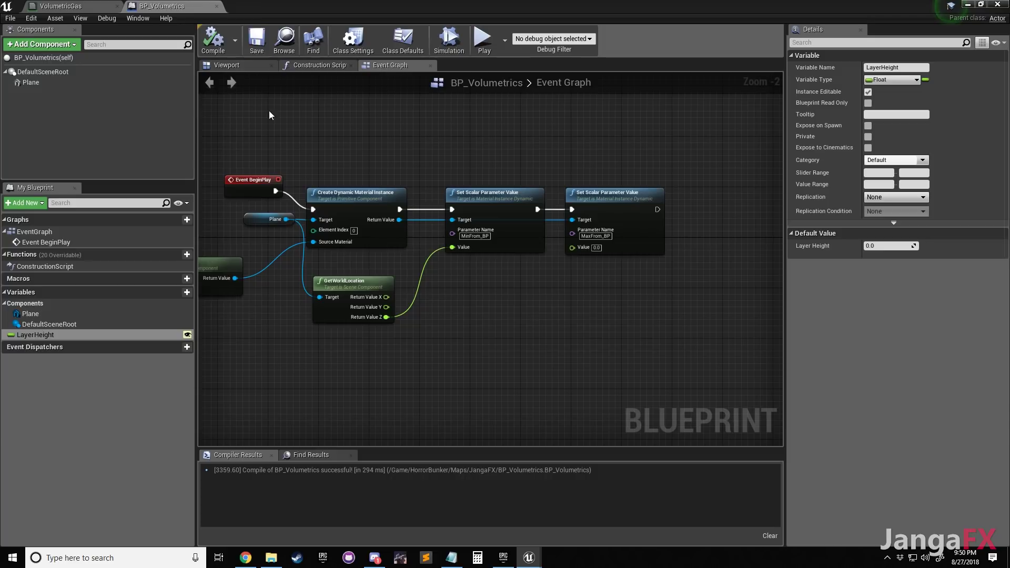
Connect a LayerHeight getter to the Value of the MaxFrom_BP scalar parameter node and place it just below the node chain
left_click_drag(32, 335, 572, 247)
left_click(532, 318)
left_click_drag(533, 308, 520, 276)
left_click(545, 326)
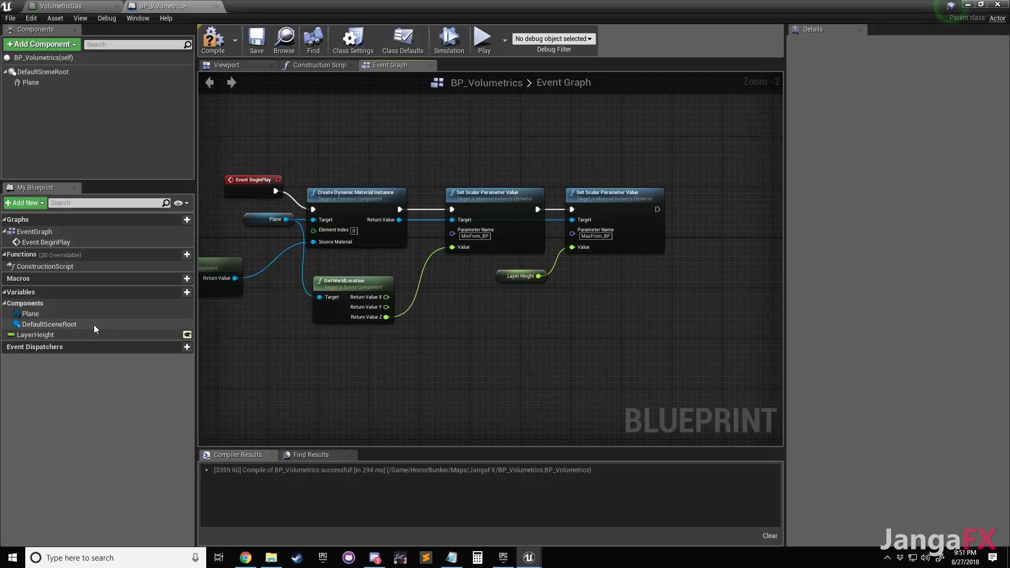
left_click_drag(58, 334, 359, 344, "ctrl")
left_click(365, 350)
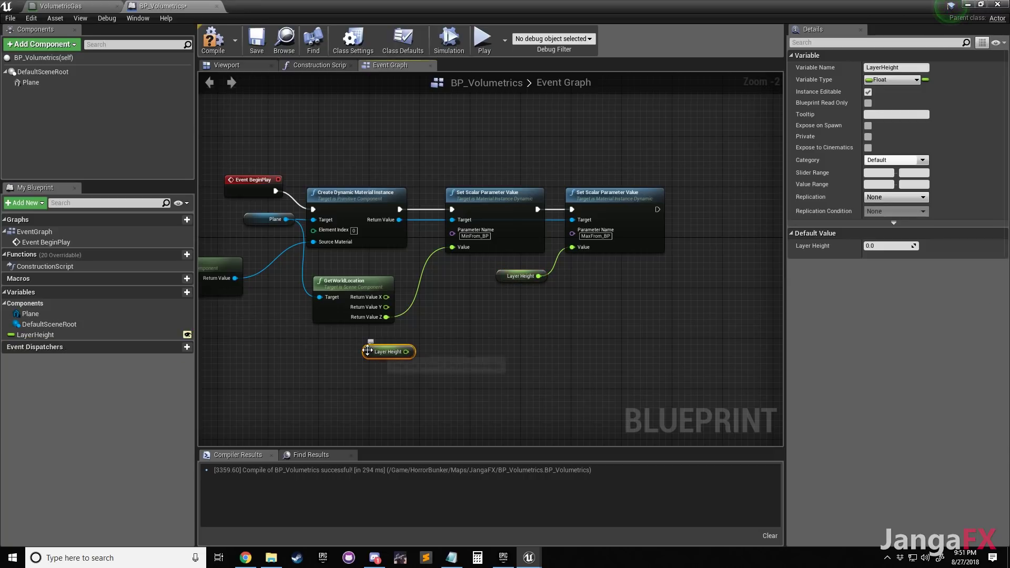
key("Delete")
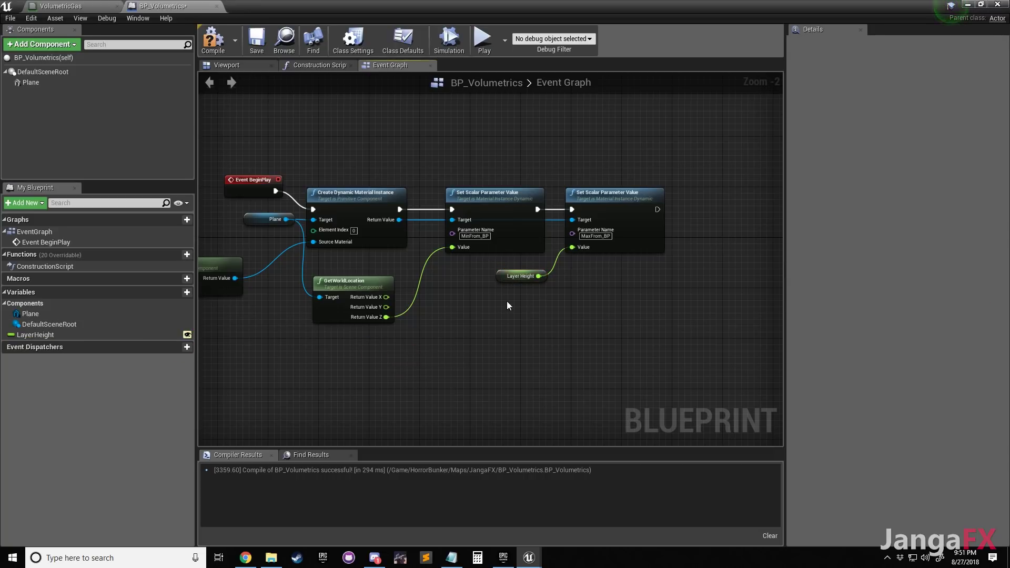
Nudge the LayerHeight getter upward, set the variable's default value to 50.0, and compile the blueprint
left_click_drag(506, 275, 505, 270)
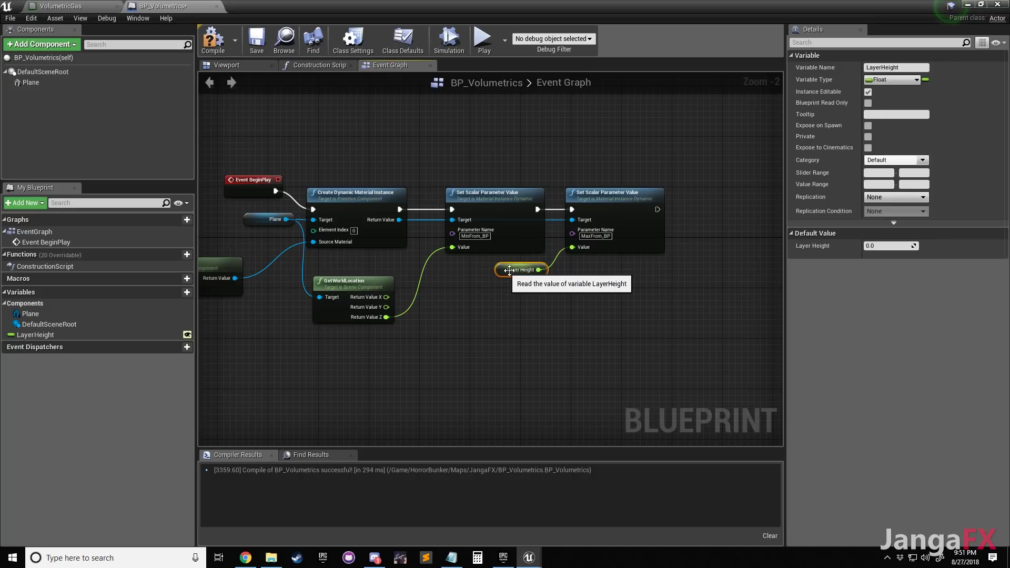
left_click(213, 39)
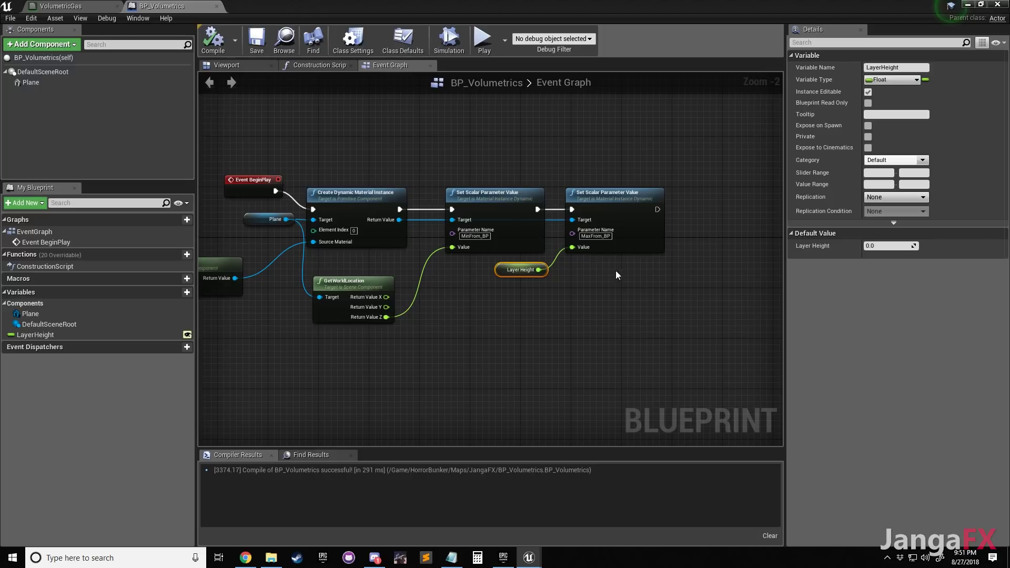
left_click(878, 247)
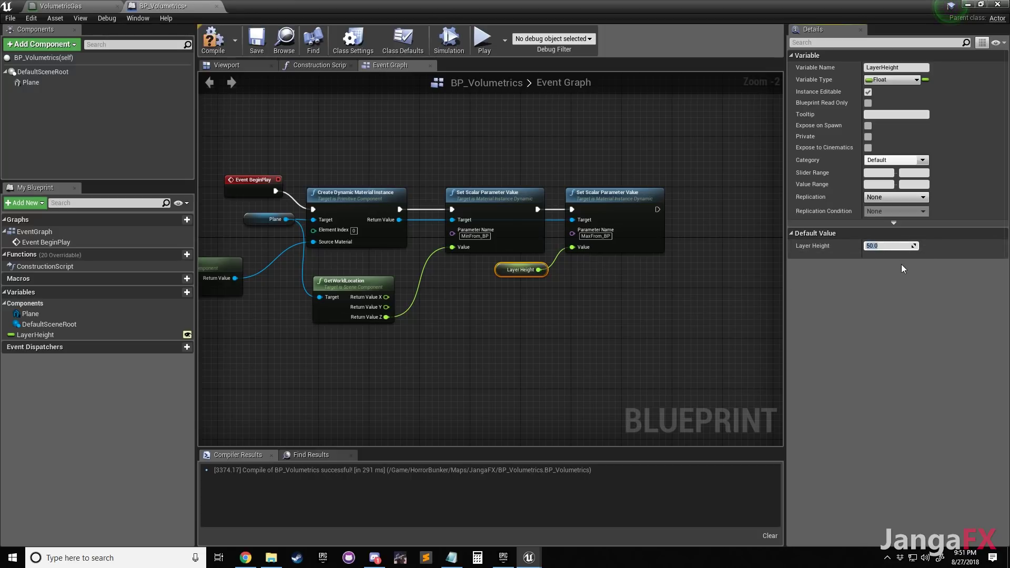
left_click(214, 39)
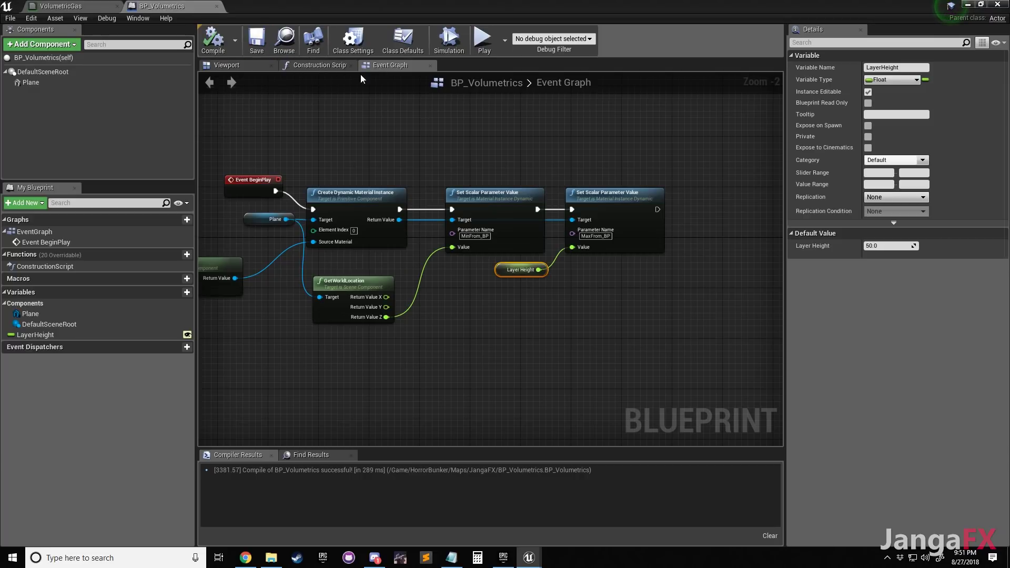
Create a new blueprint variable named VolumeResolution
scroll(561, 136, "down", 1)
right_click_drag(670, 153, 541, 231)
scroll(498, 203, "down", 1)
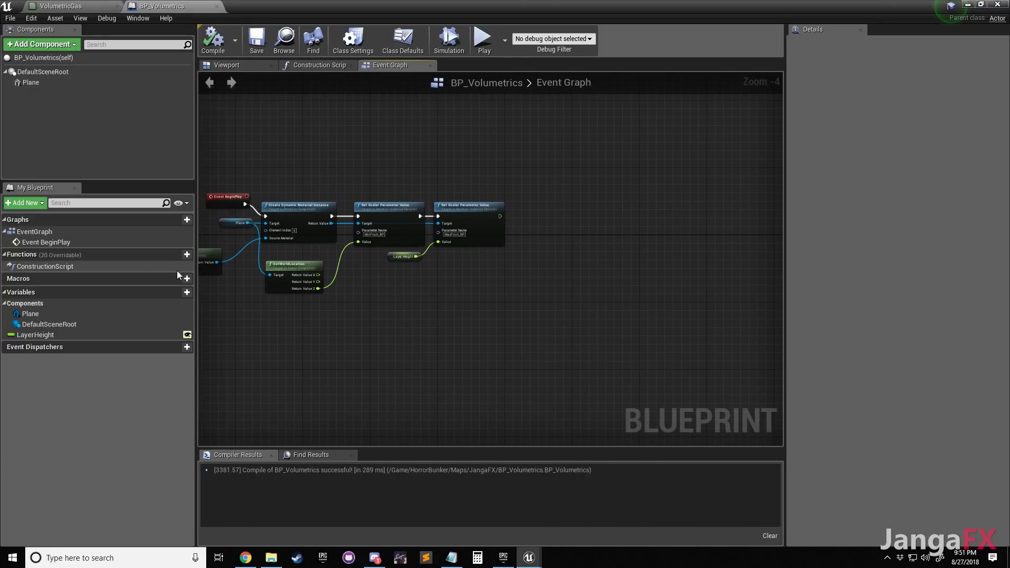
left_click(188, 292)
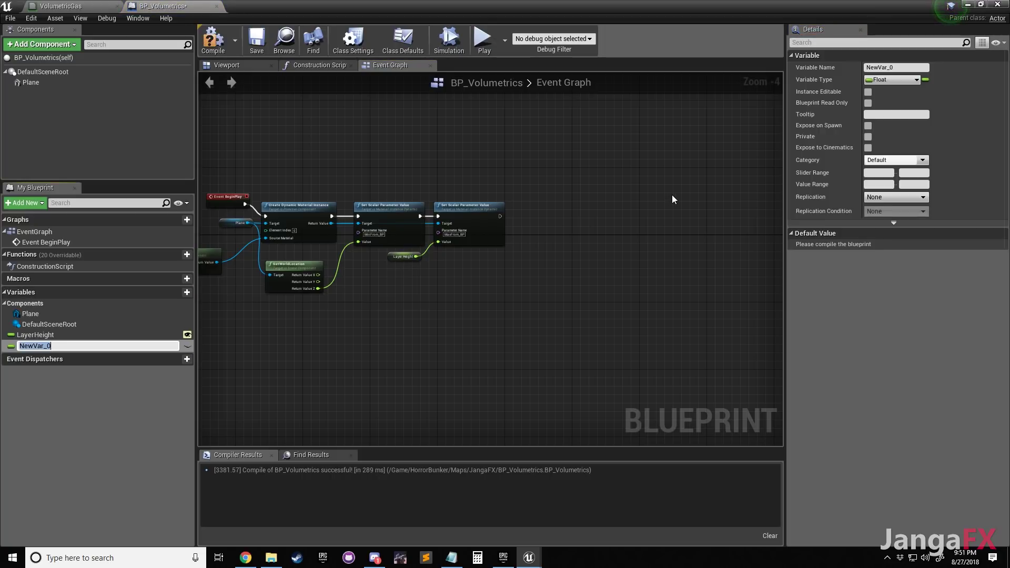
left_click(909, 69)
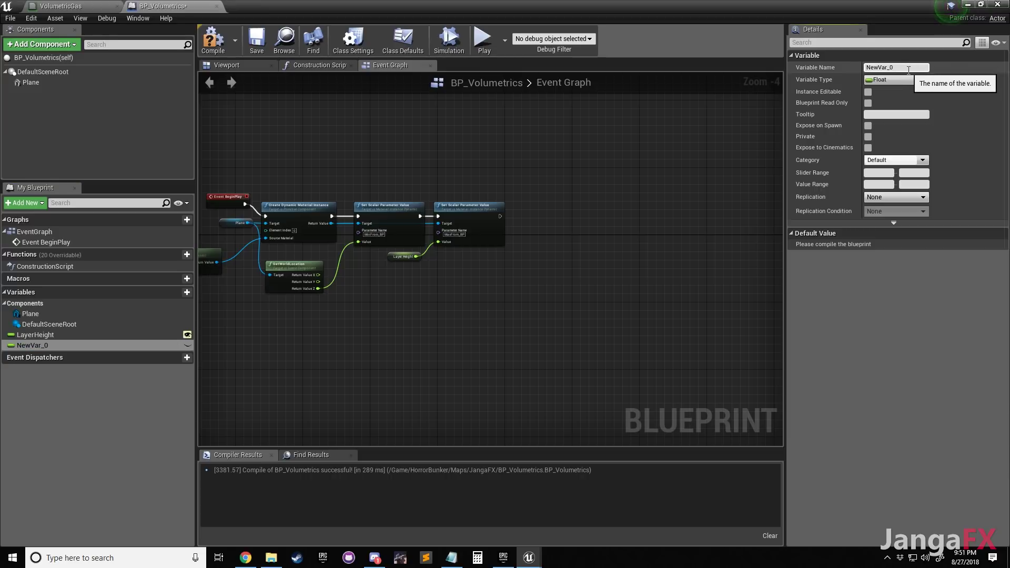
key("ctrl+a")
type("VolumeResolution")
key("Return")
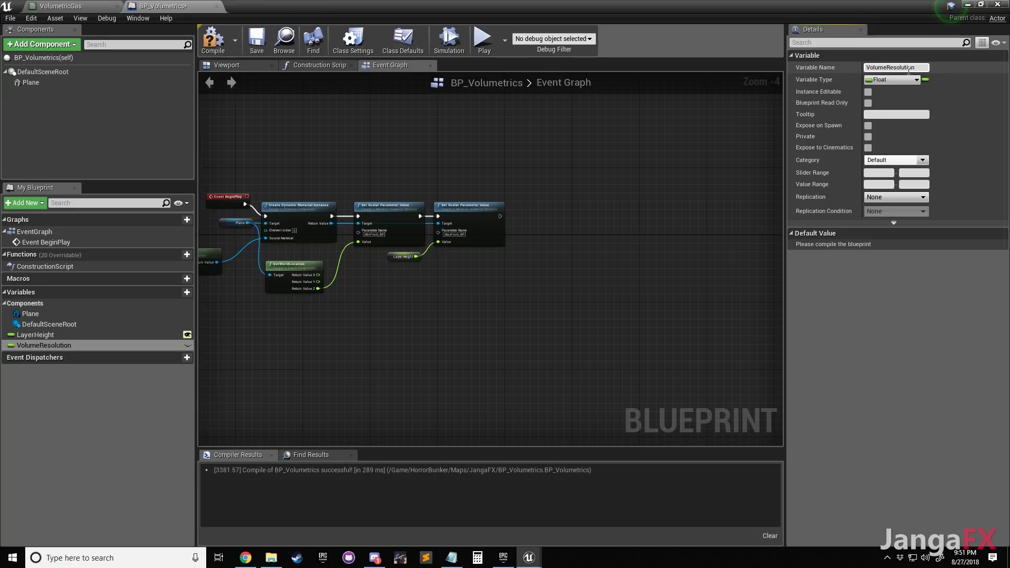
Set the VolumeResolution variable's type to Integer
left_click(902, 80)
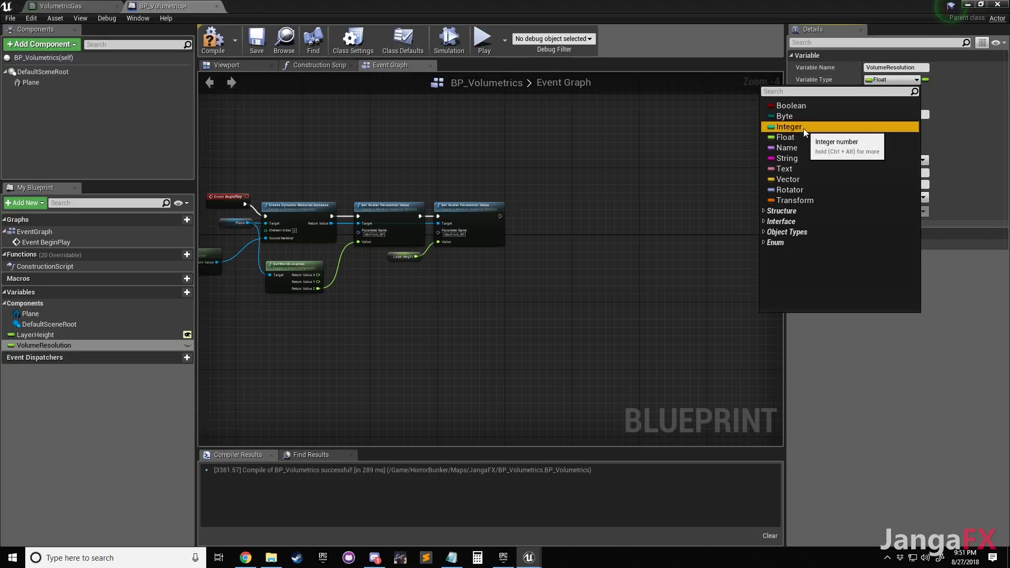
left_click(804, 129)
left_click(883, 81)
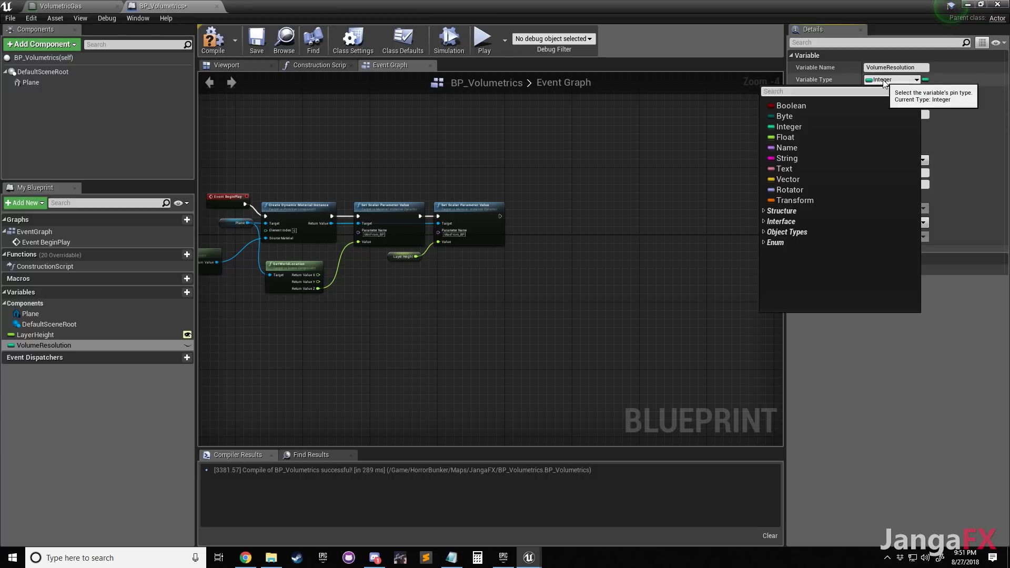
left_click(818, 137)
left_click(882, 80)
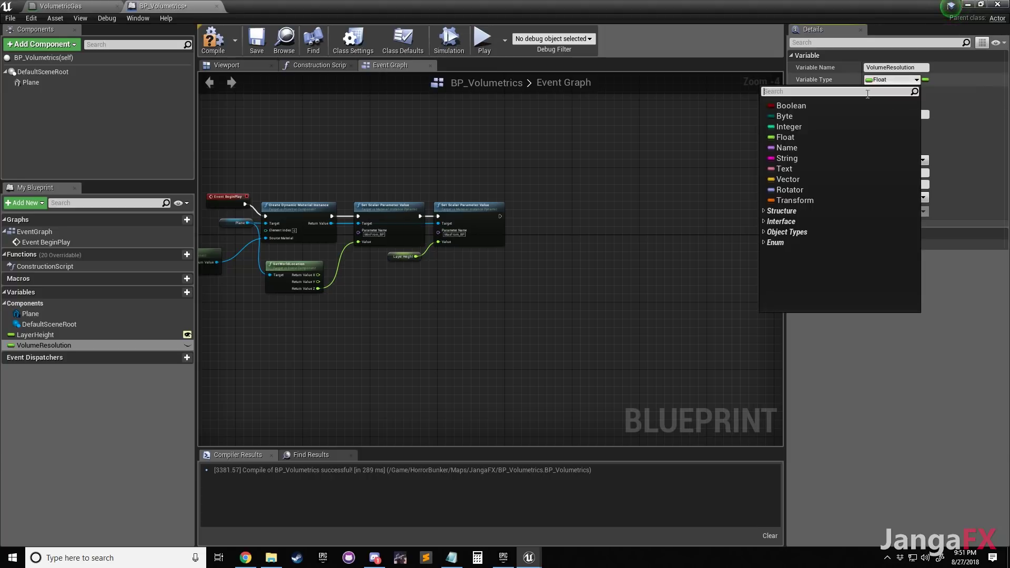
left_click(815, 127)
Place a VolumeResolution getter and chain a ForLoop node after the MaxFrom_BP Set Scalar Parameter Value node
left_click_drag(84, 346, 479, 278)
left_click(443, 307)
scroll(485, 256, "up", 5)
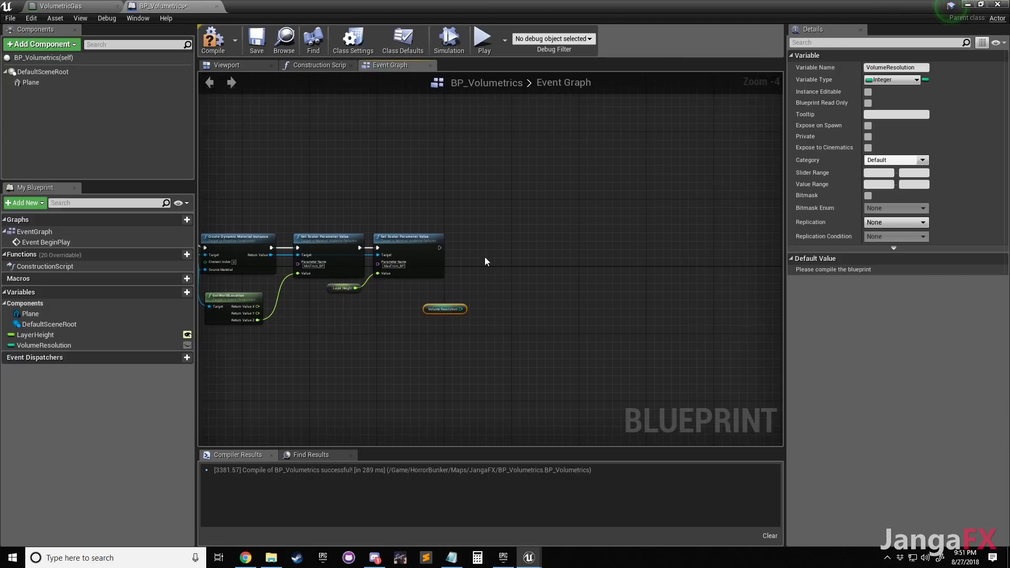
left_click_drag(419, 249, 541, 242)
type("for loop")
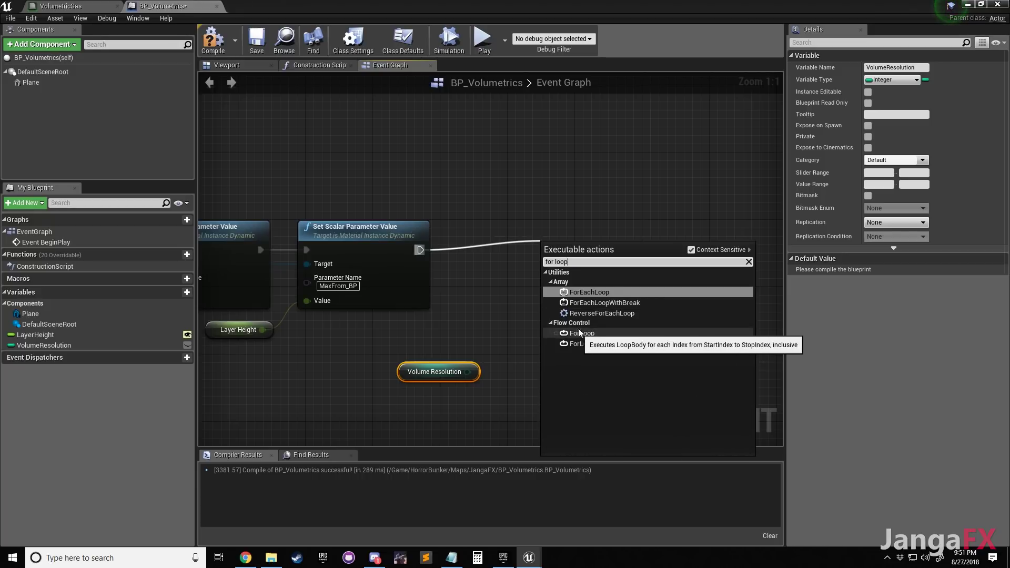
left_click(578, 334)
left_click_drag(594, 249, 552, 241)
Connect the VolumeResolution getter to the ForLoop's Last Index, tidy its placement, and compile and save the blueprint
left_click(558, 326)
left_click_drag(435, 363, 509, 280)
left_click(431, 146)
left_click(212, 42)
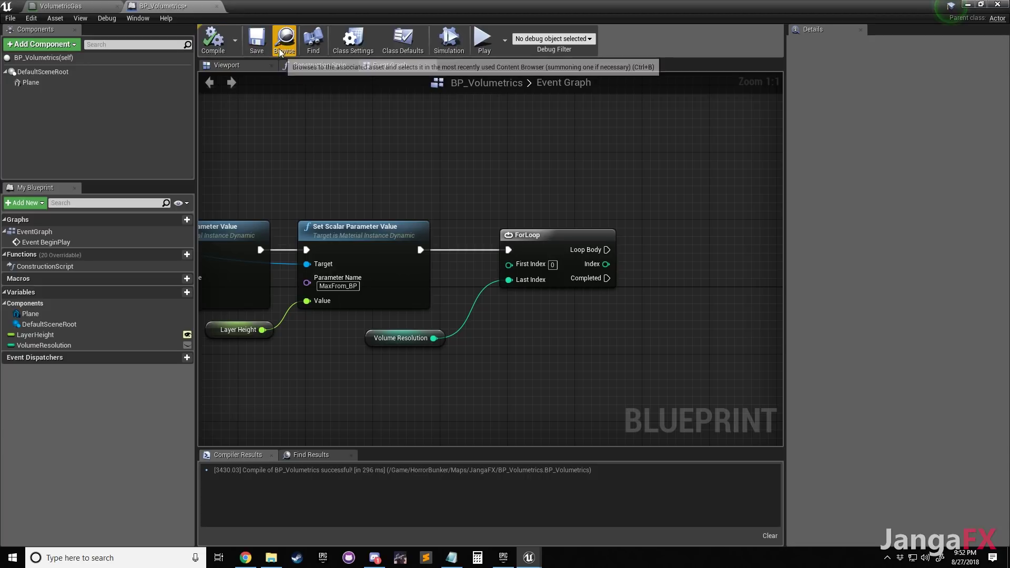
left_click(257, 39)
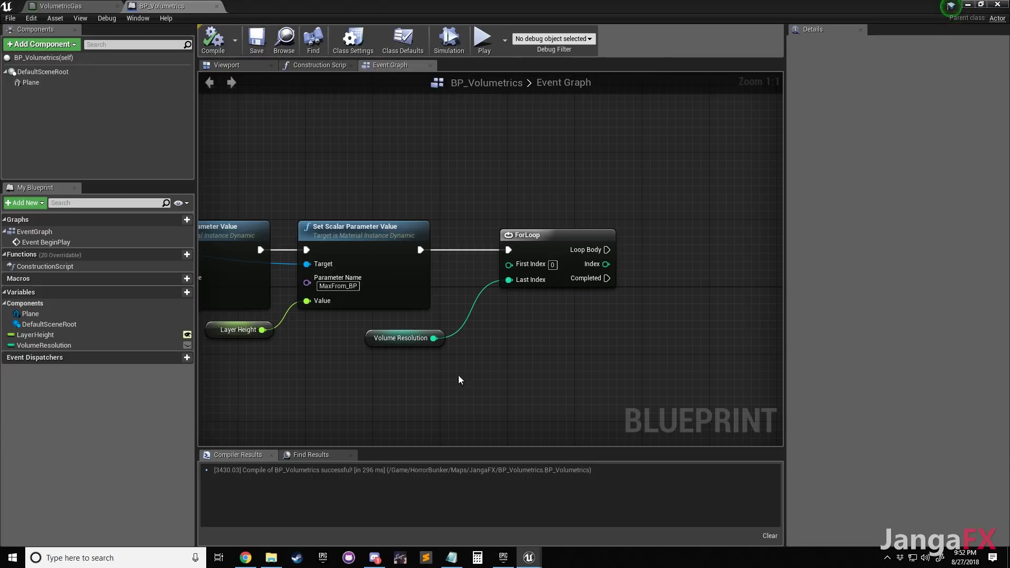
Edit the default value of the VolumeResolution variable
left_click(399, 339)
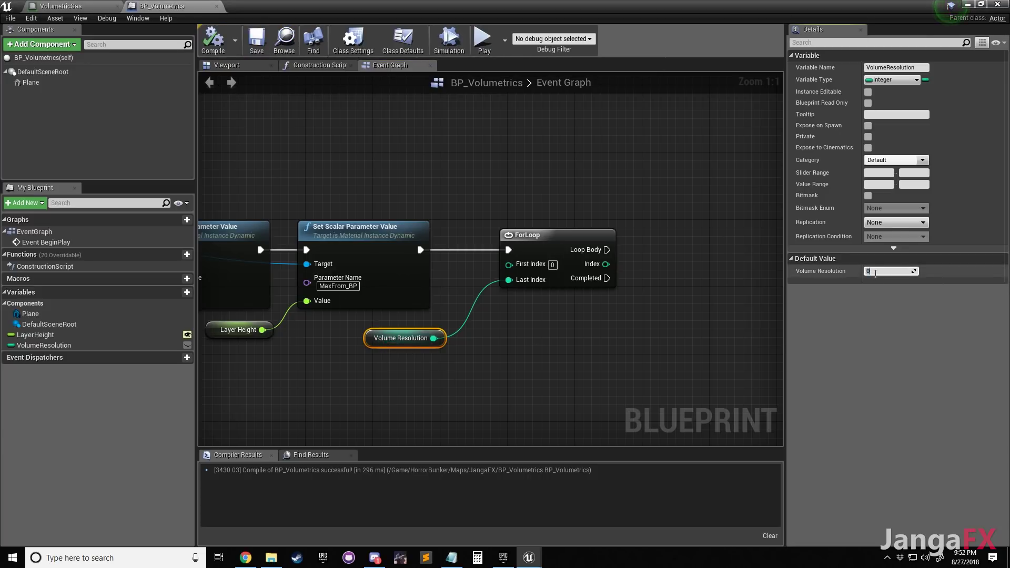
left_click(519, 179)
Add an Add Static Mesh Component node driven by the ForLoop's Loop Body
mouse_move(653, 253)
right_mouse_down()
mouse_move(580, 255)
mouse_move(537, 235)
mouse_move(475, 238)
mouse_move(427, 276)
mouse_move(361, 267)
mouse_move(449, 273)
right_mouse_up()
scroll(361, 268, "down", 1)
left_click_drag(449, 274, 539, 273)
type("add")
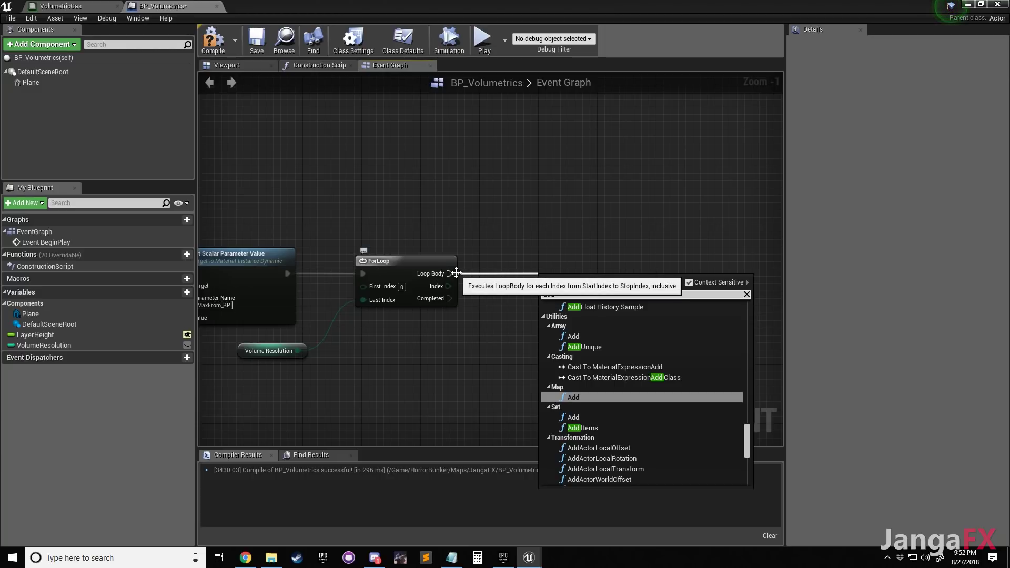
type("mesh")
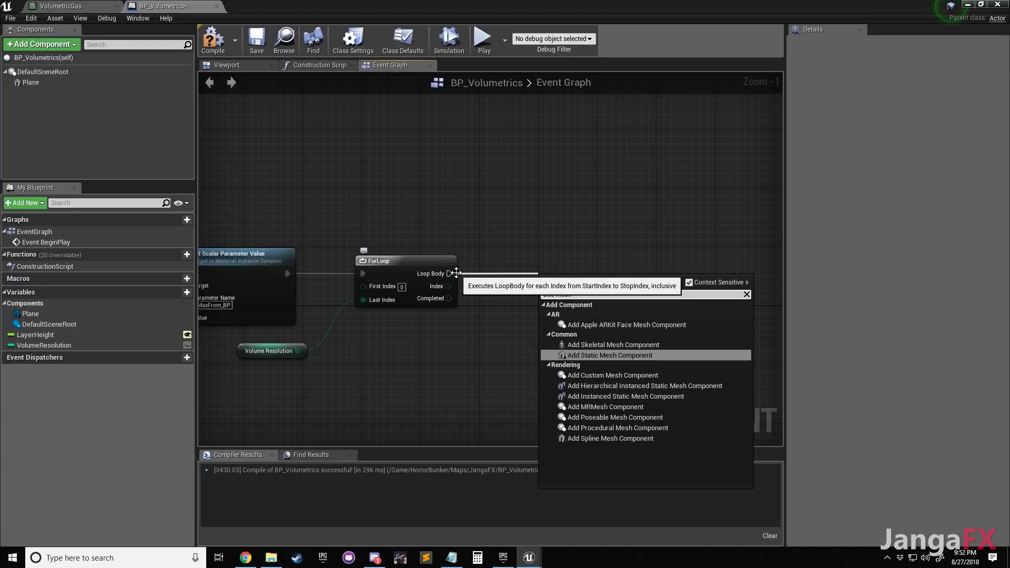
key("Return")
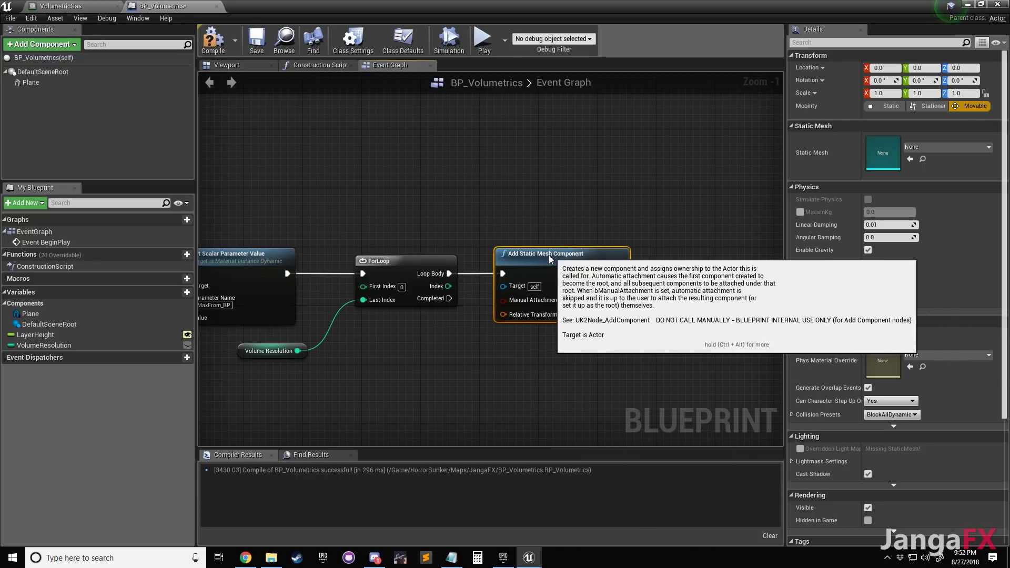
Show engine content in the mesh picker and assign the BasicShapes Plane as the added component's static mesh
left_click(925, 150)
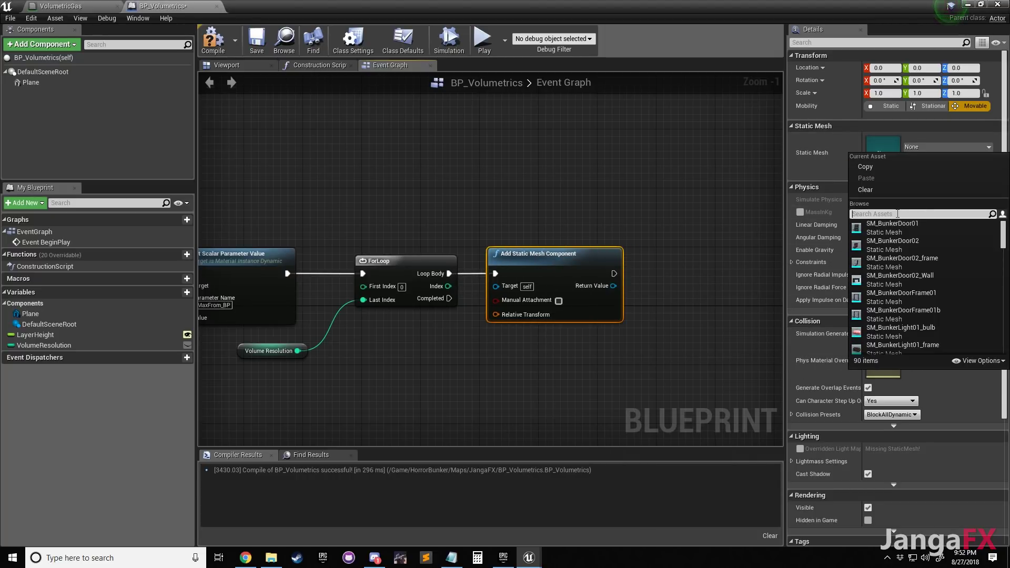
left_click(971, 362)
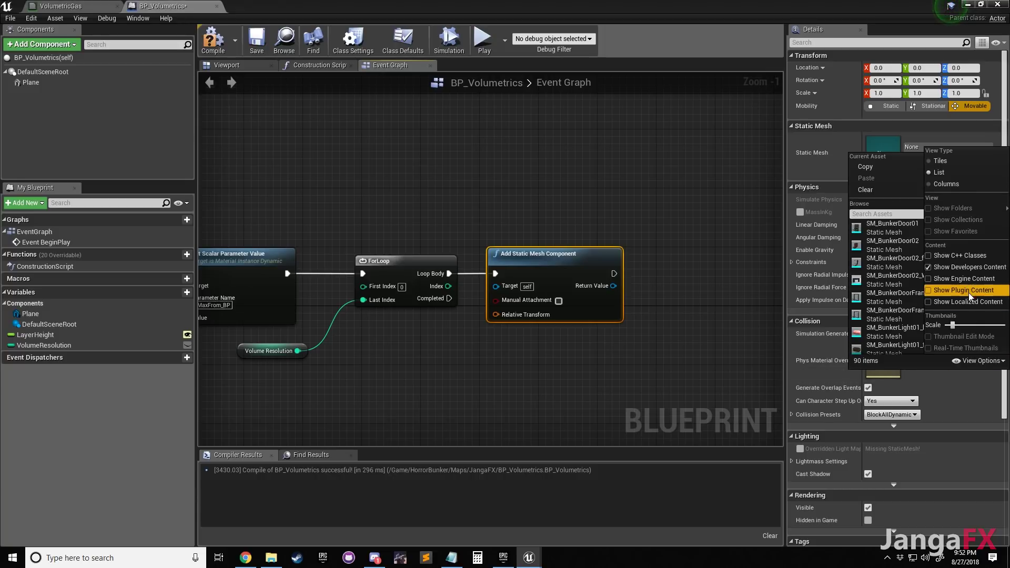
left_click(935, 280)
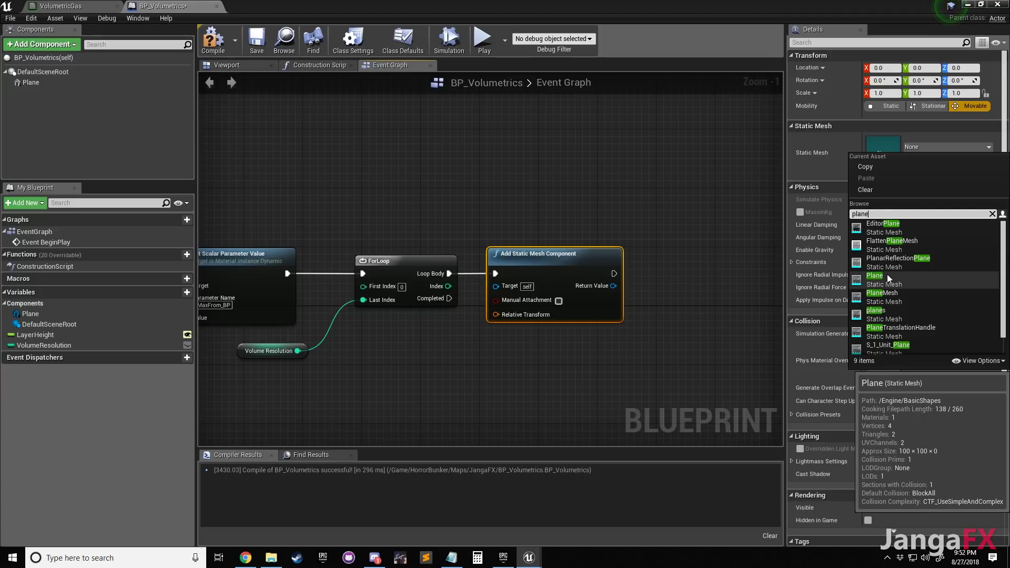
left_click(898, 277)
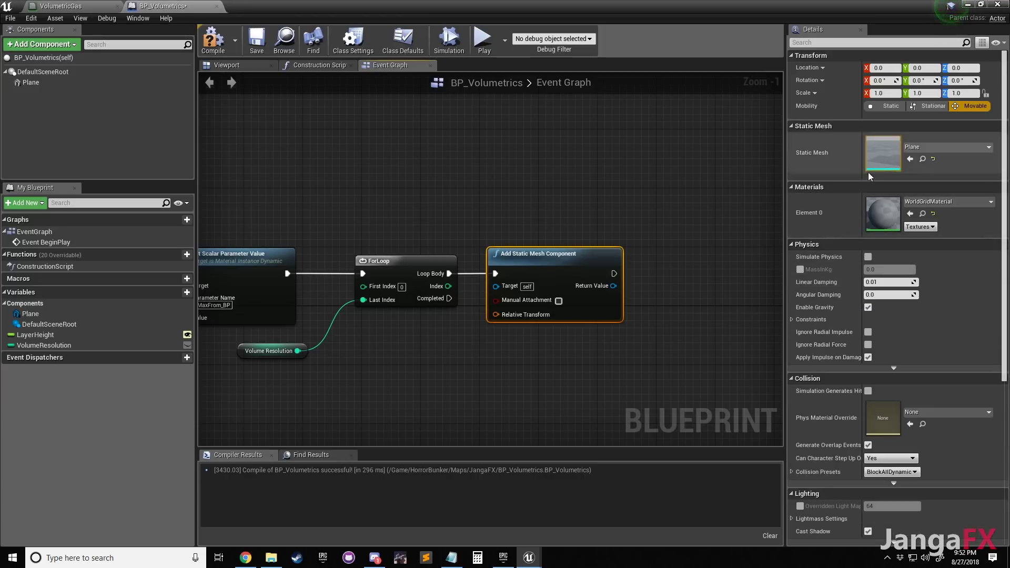
Assign VolumetricGas_Inst as the added mesh component's Element 0 material, and compile and save the blueprint
left_click(938, 204)
type("inst")
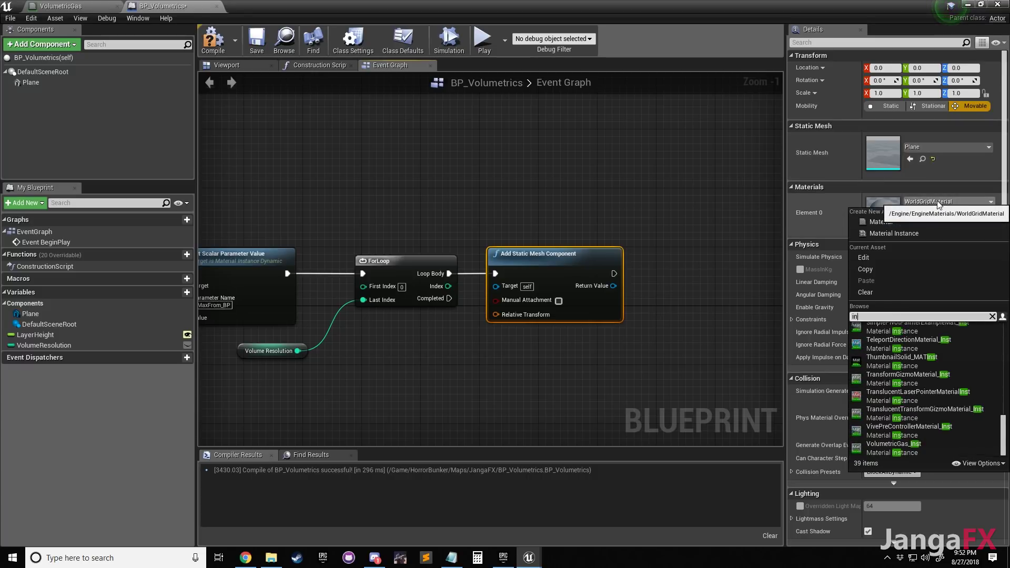
key("BackSpace")
key("BackSpace")
type("volume")
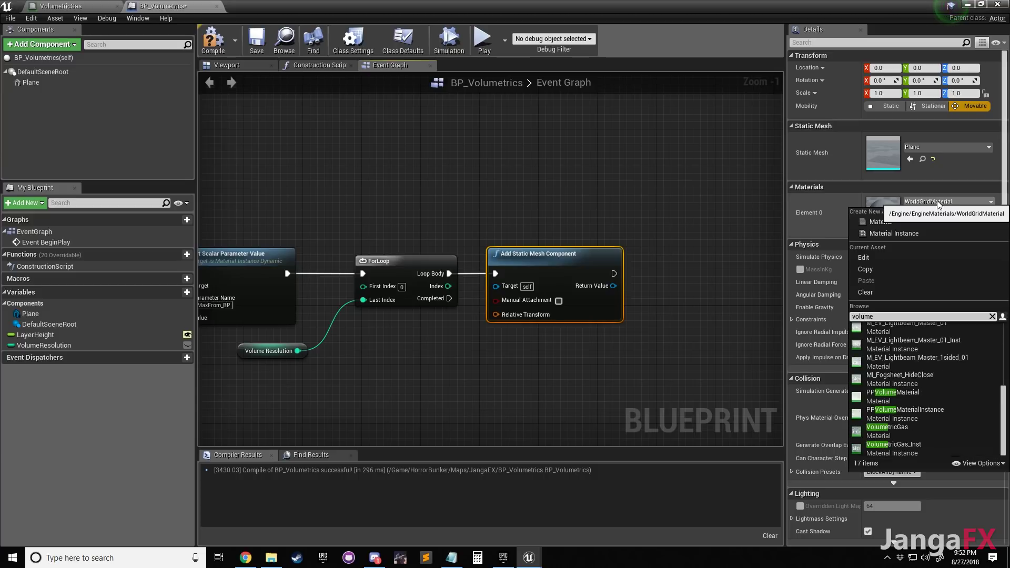
left_click(946, 445)
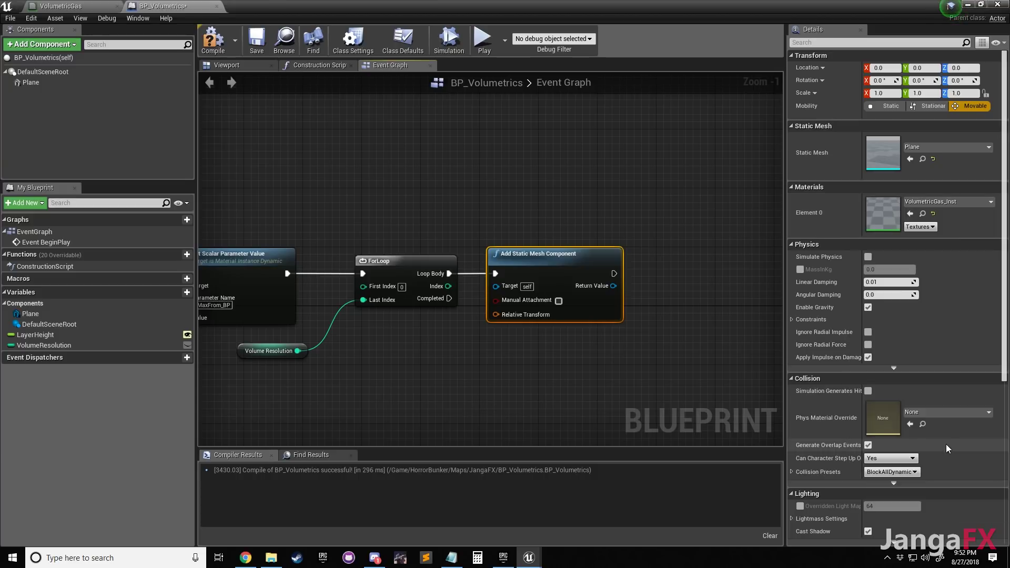
left_click(628, 213)
scroll(579, 220, "down", 1)
right_click_drag(507, 221, 598, 209)
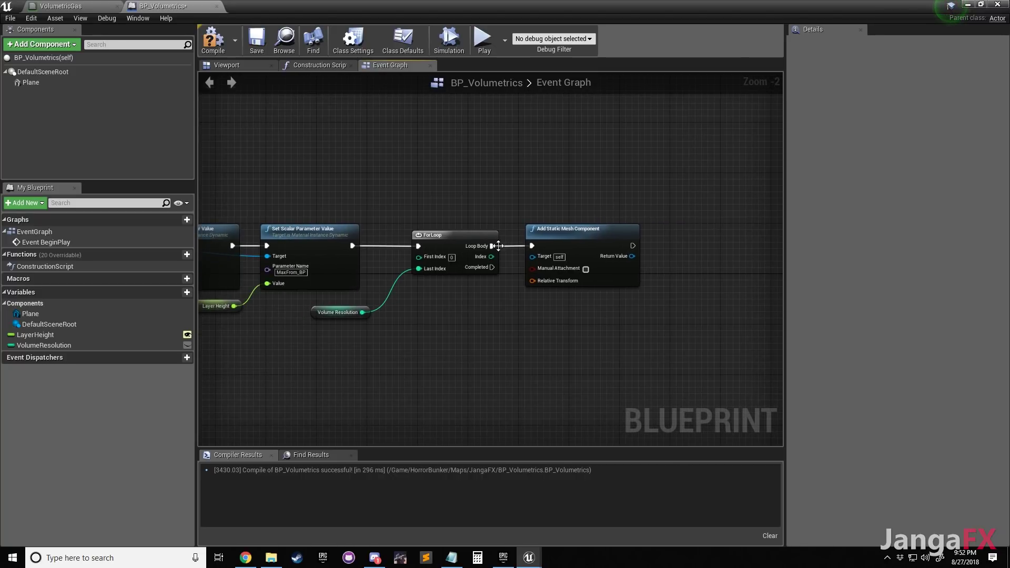
left_click(216, 42)
left_click(255, 44)
Split the Add Static Mesh Component node's Relative Transform pin, and split its Location into X, Y and Z
right_click_drag(532, 283, 582, 248)
right_click(582, 249)
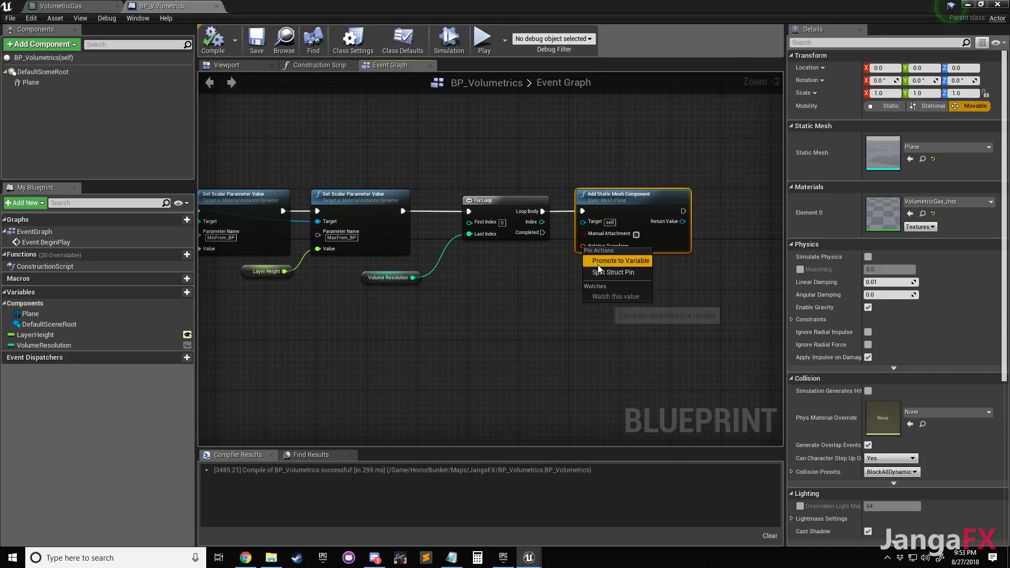
left_click(611, 272)
right_click_drag(584, 319, 599, 297)
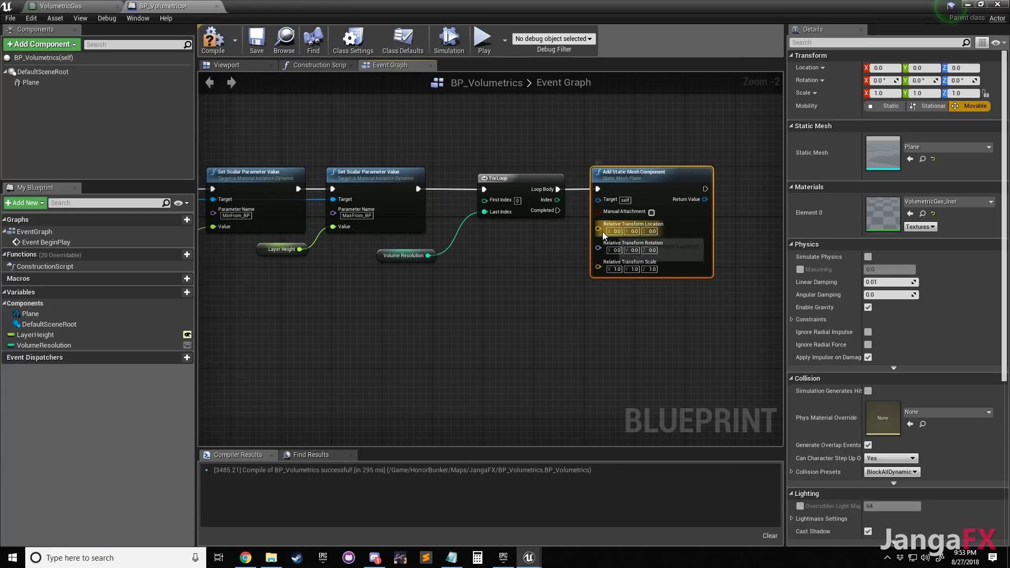
right_click(602, 234)
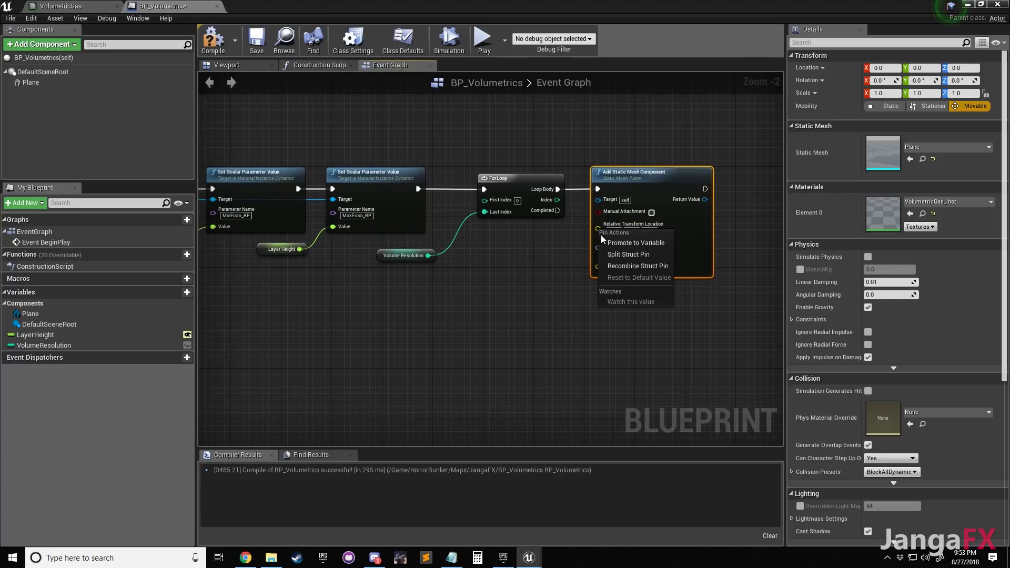
left_click(626, 254)
Review the node chain from Event BeginPlay to the Add Static Mesh Component node and its transform inputs
right_click_drag(560, 274, 597, 235)
right_click_drag(554, 298, 511, 293)
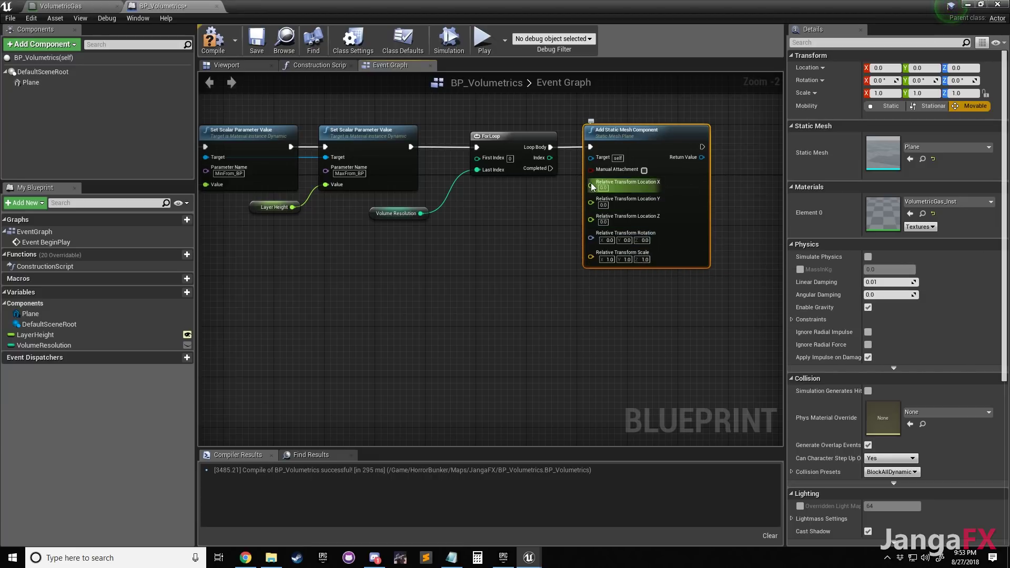
right_click_drag(513, 286, 592, 281)
right_click(671, 233)
left_click(601, 257)
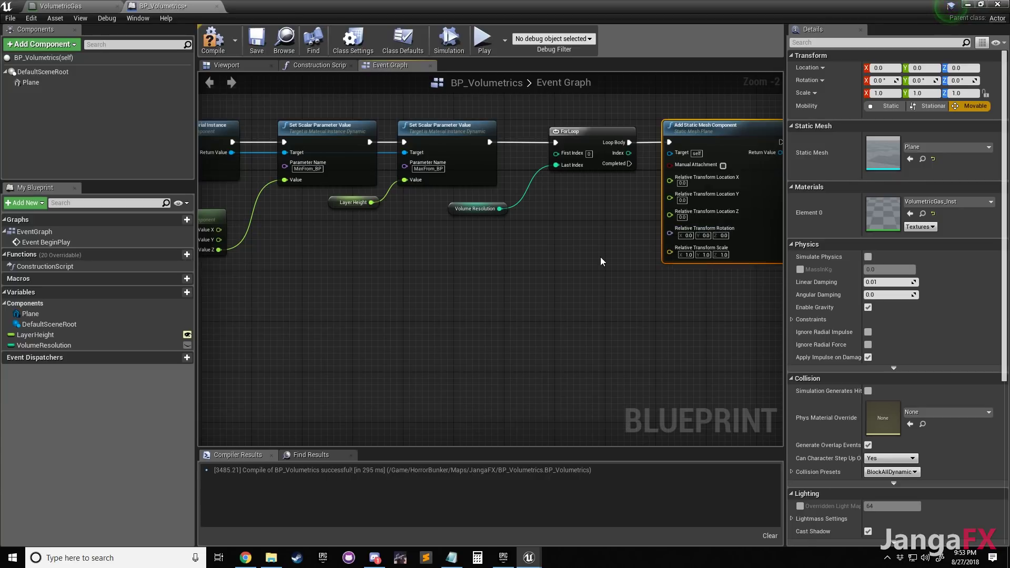
right_click_drag(545, 308, 658, 265)
scroll(504, 279, "down", 2)
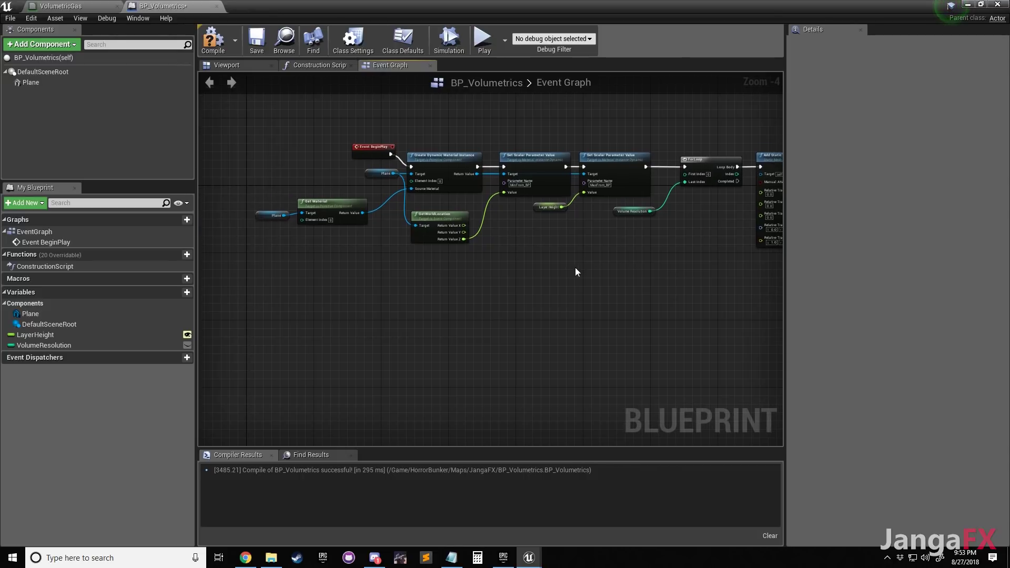
right_click_drag(460, 298, 419, 289)
scroll(519, 254, "up", 1)
right_click_drag(519, 255, 405, 279)
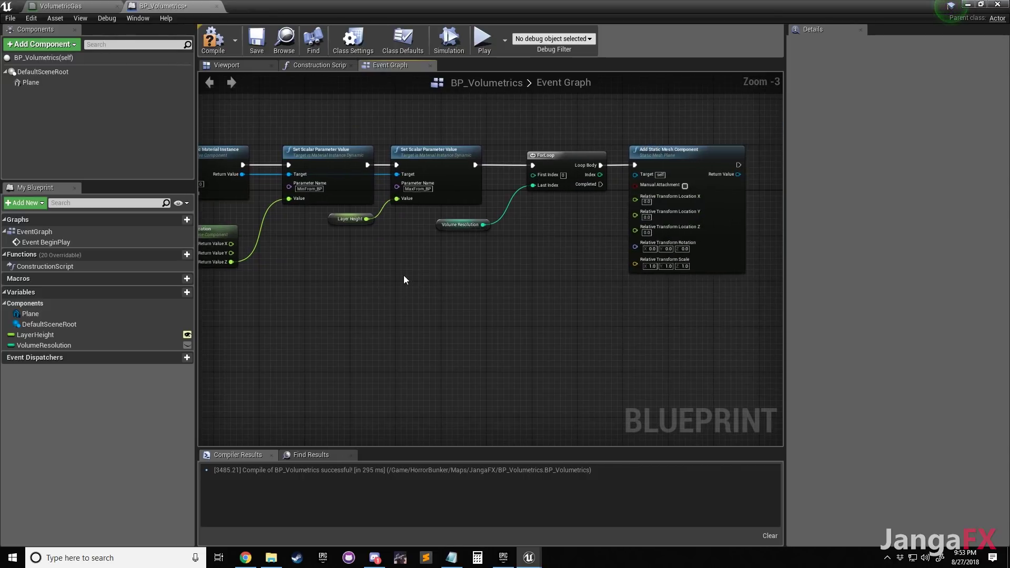
right_click_drag(560, 240, 532, 248)
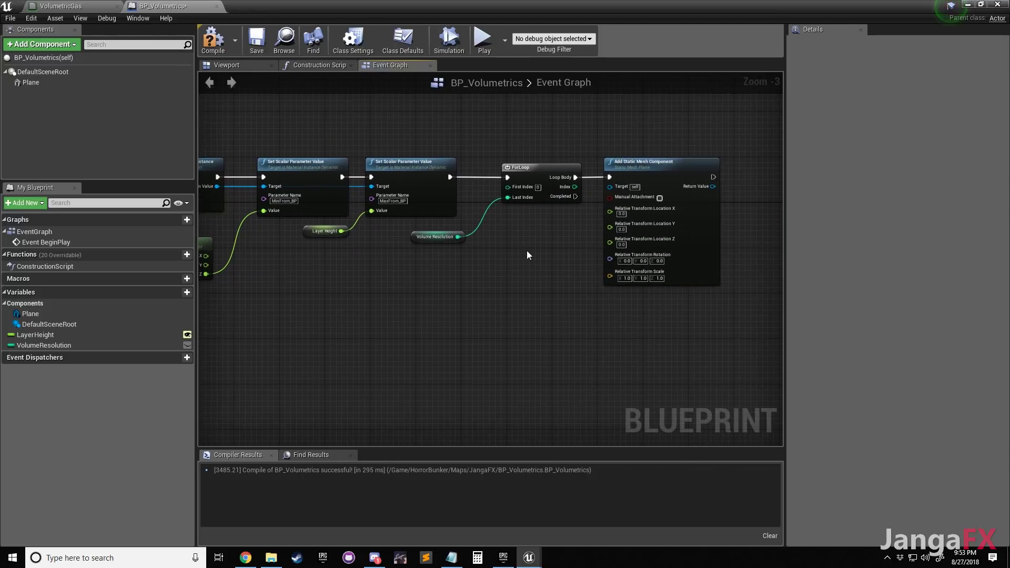
Create a new float variable named PreviousLayerHeight in the blueprint
left_click(181, 292)
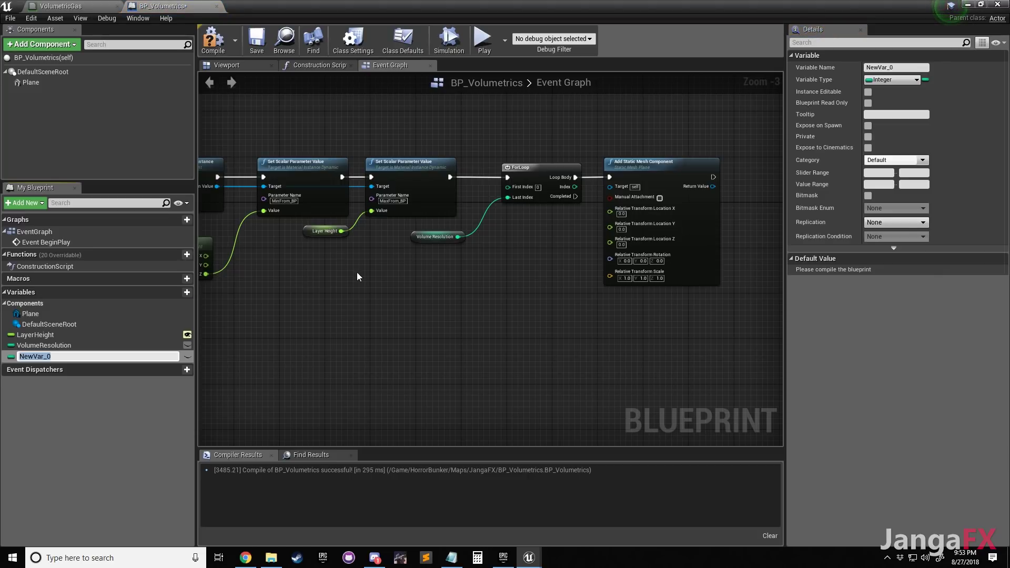
type("PreviousLayerHeight")
key("Return")
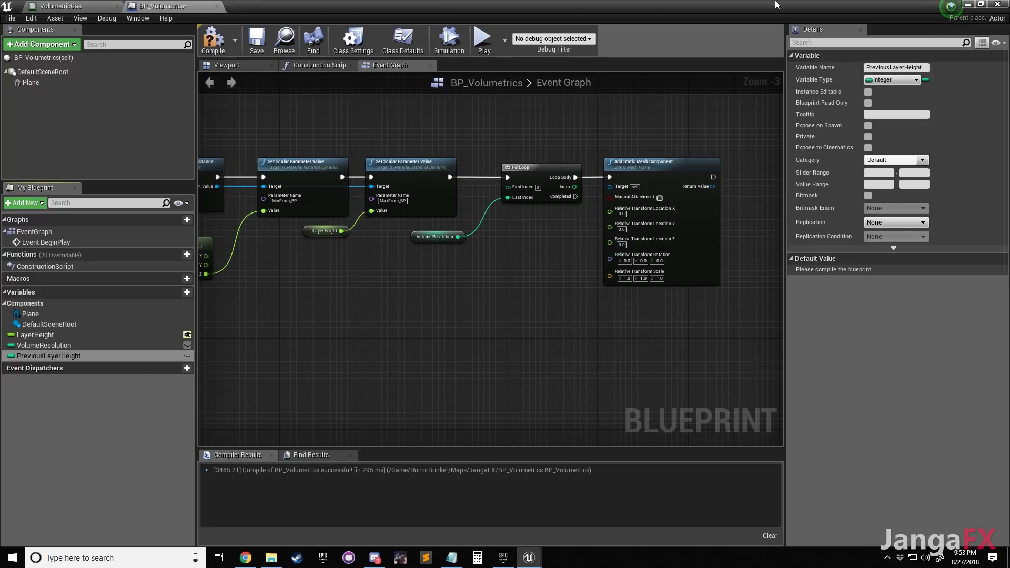
left_click(890, 80)
left_click(811, 138)
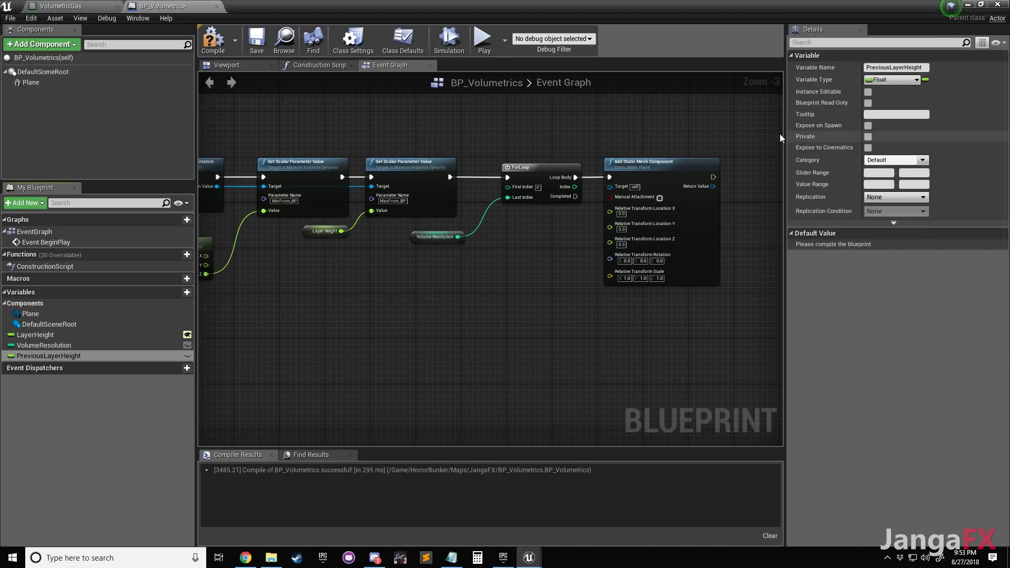
Compile and save the blueprint, and make the VolumeResolution variable instance editable
left_click(213, 40)
left_click(257, 40)
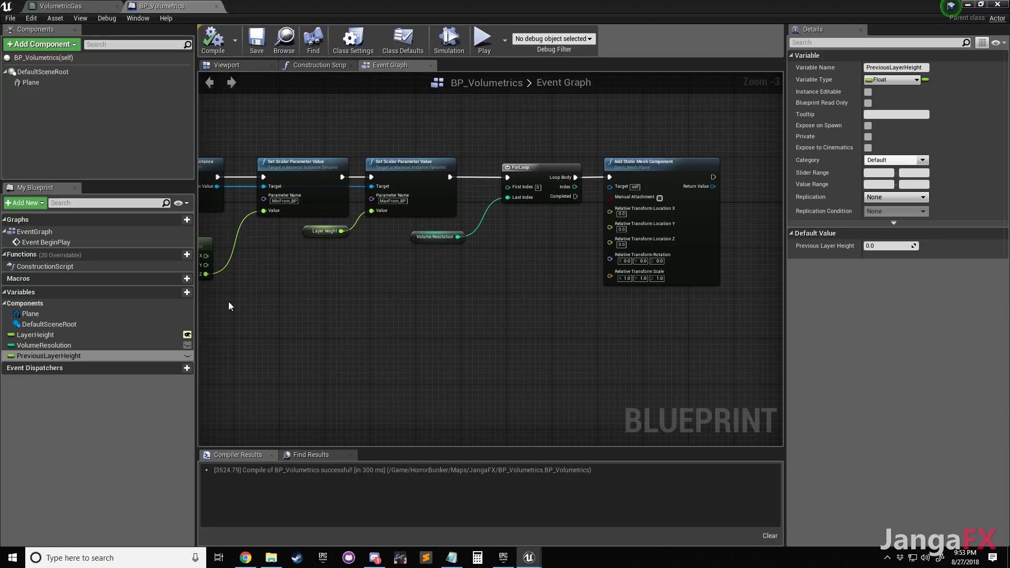
left_click(187, 345)
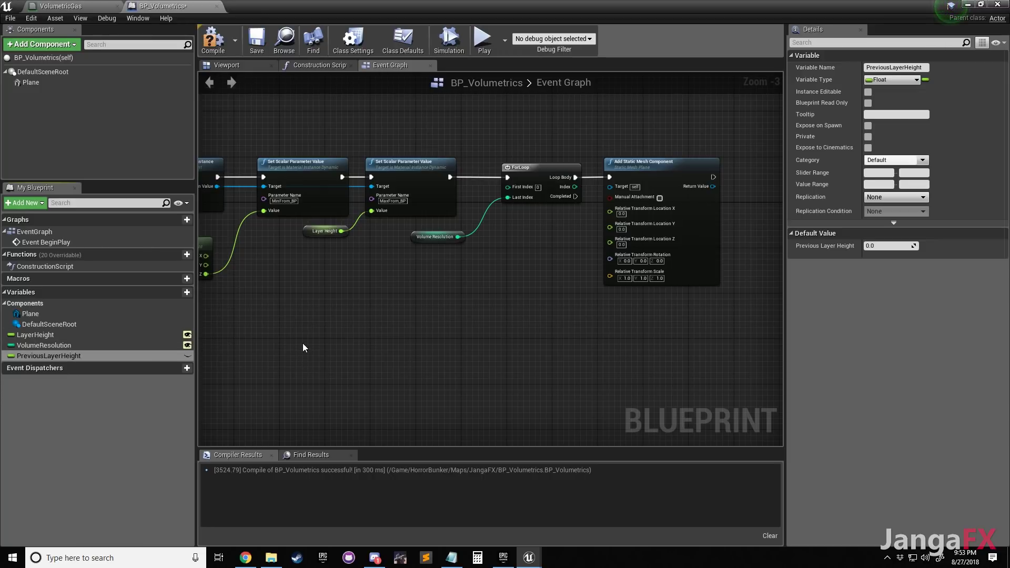
Place a PreviousLayerHeight getter below the ForLoop node and move the Add Static Mesh Component node farther from the loop
left_click_drag(87, 355, 395, 290, "ctrl")
right_click_drag(476, 298, 509, 312)
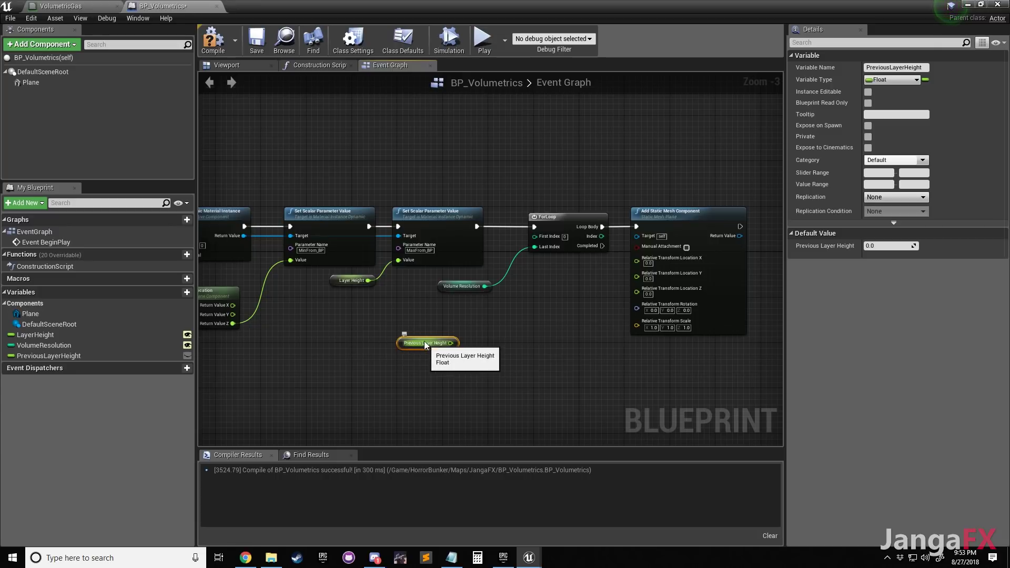
right_click_drag(504, 341, 415, 340)
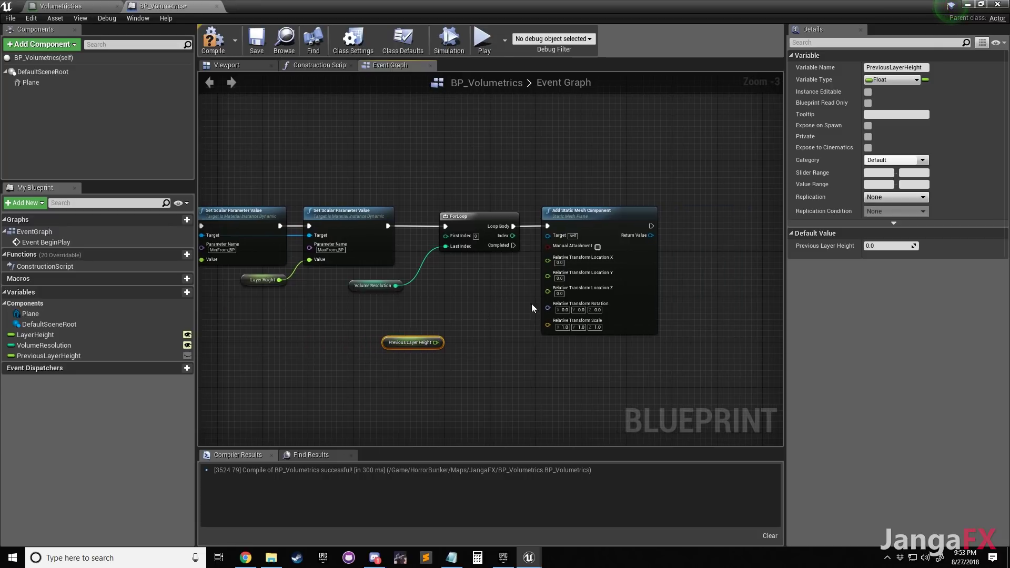
right_click_drag(531, 309, 438, 308)
left_click_drag(512, 221, 574, 221)
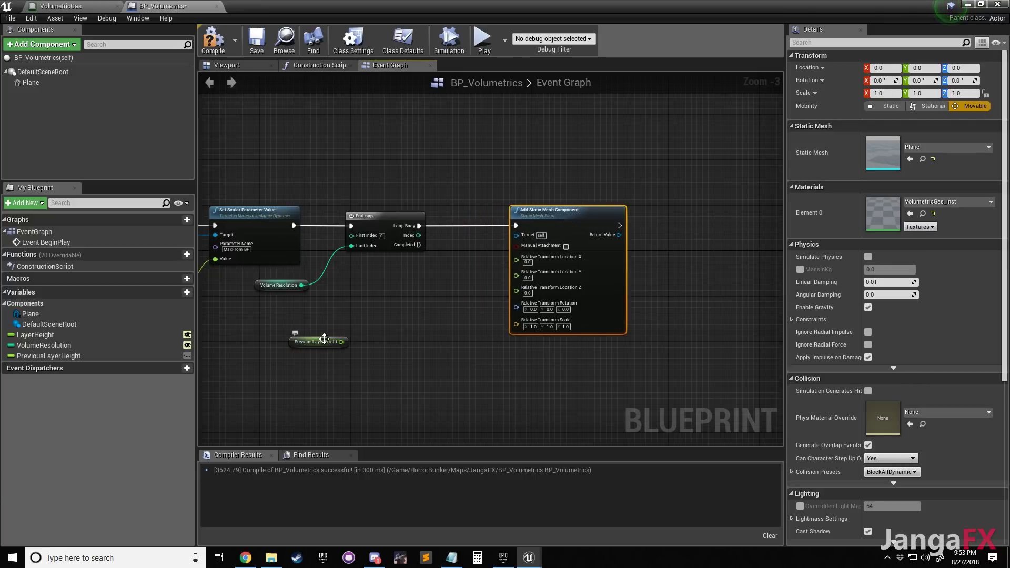
right_click_drag(374, 345, 506, 329)
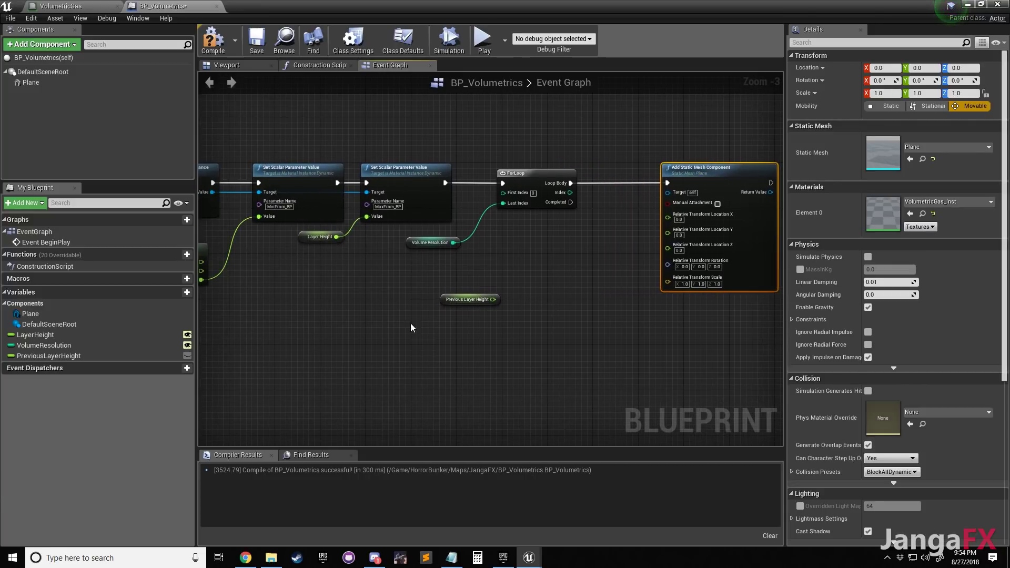
Duplicate the Volume Resolution and Layer Height getters and stack the copies beneath the Previous Layer Height getter
left_click(410, 243)
key("ctrl+c")
key("ctrl+v")
left_click_drag(443, 373, 444, 328)
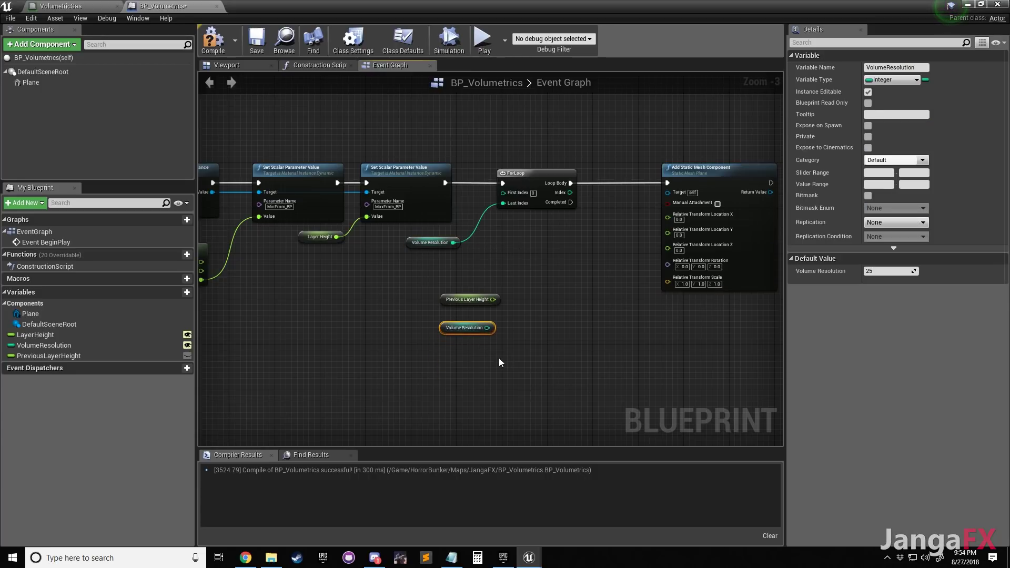
left_click(224, 309)
left_click(299, 239)
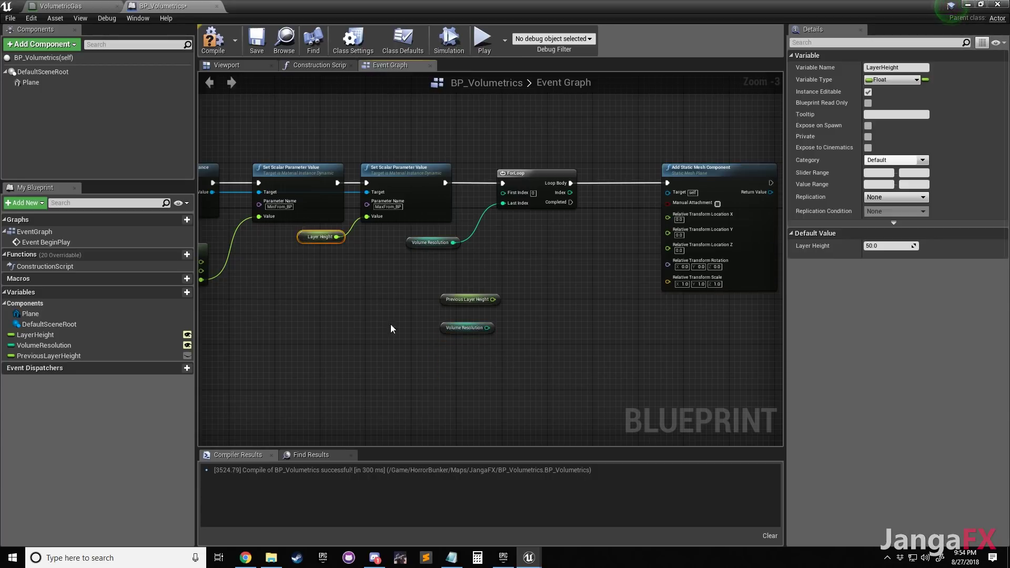
key("ctrl+c")
key("ctrl+v")
left_click_drag(469, 375, 440, 336)
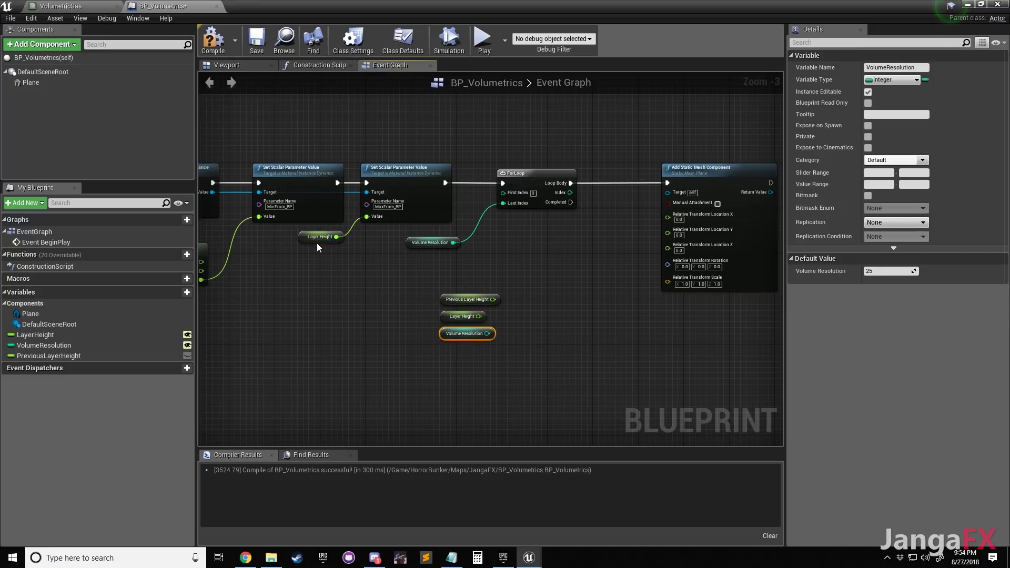
Rename the LayerHeight variable to VolumeHeight
left_click(101, 336)
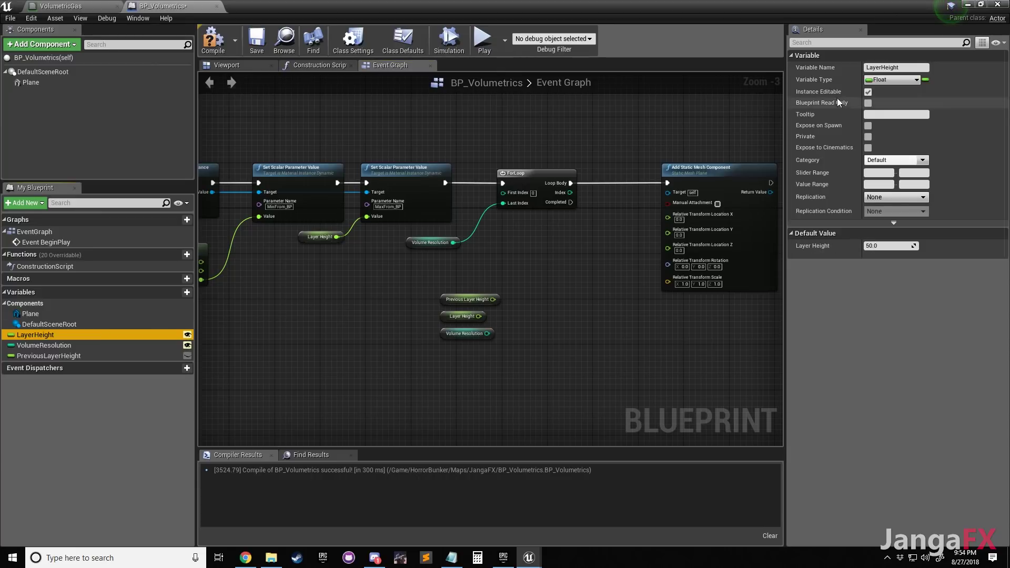
key("BackSpace")
key("BackSpace")
key("BackSpace")
key("BackSpace")
key("BackSpace")
key("BackSpace")
key("BackSpace")
key("BackSpace")
key("BackSpace")
key("BackSpace")
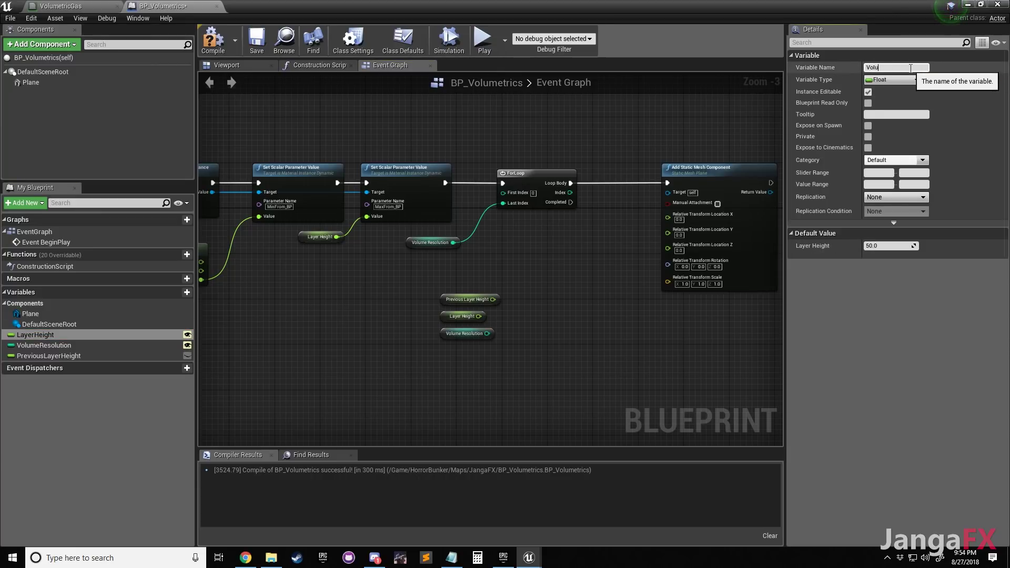
type("VolumeHeight")
key("Return")
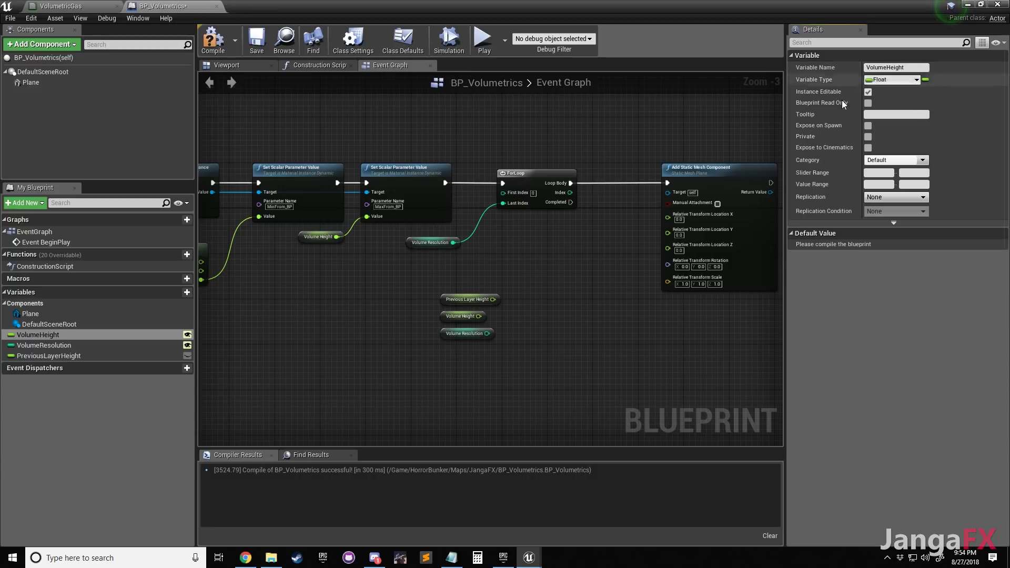
Switch to Calculator and divide 256 by 25 to work out the spacing between layers
scroll(450, 316, "up", 2)
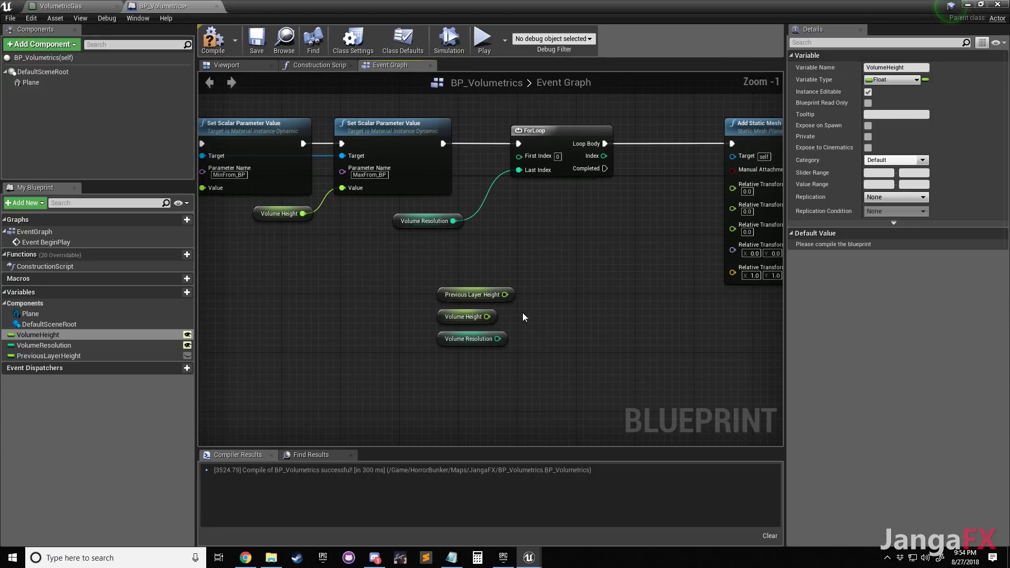
right_click_drag(539, 318, 539, 326)
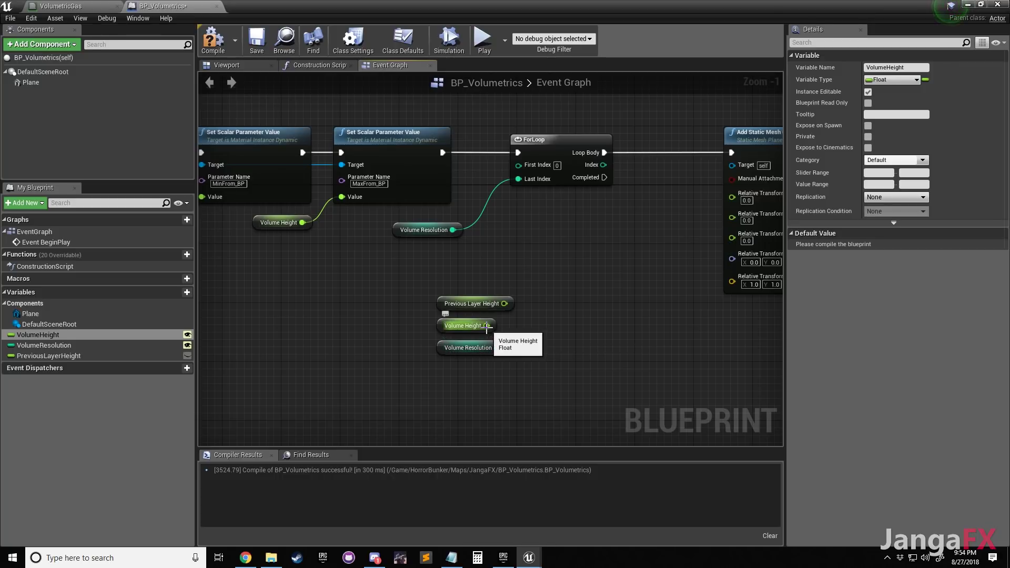
left_click(477, 558)
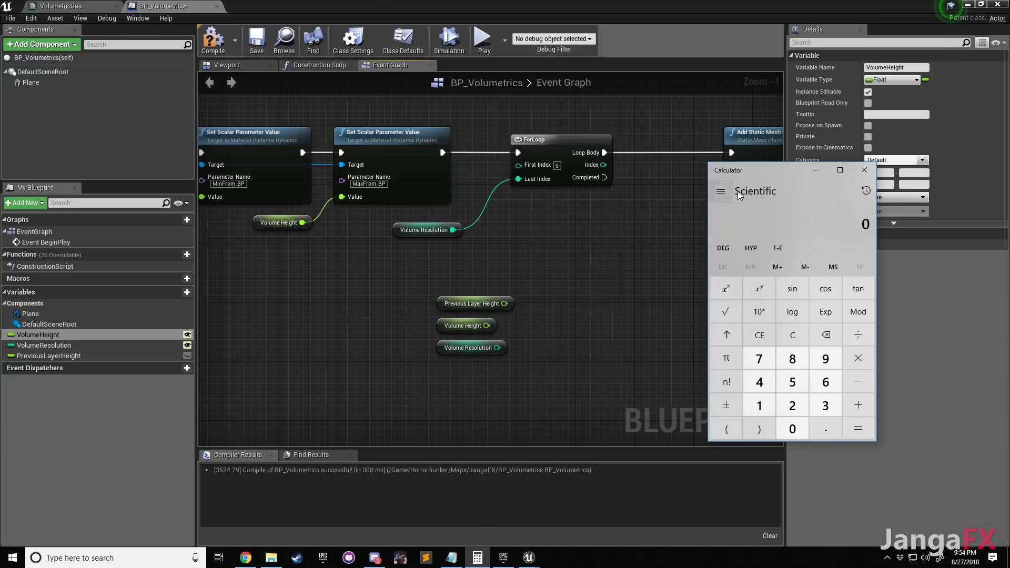
left_click_drag(792, 165, 711, 133)
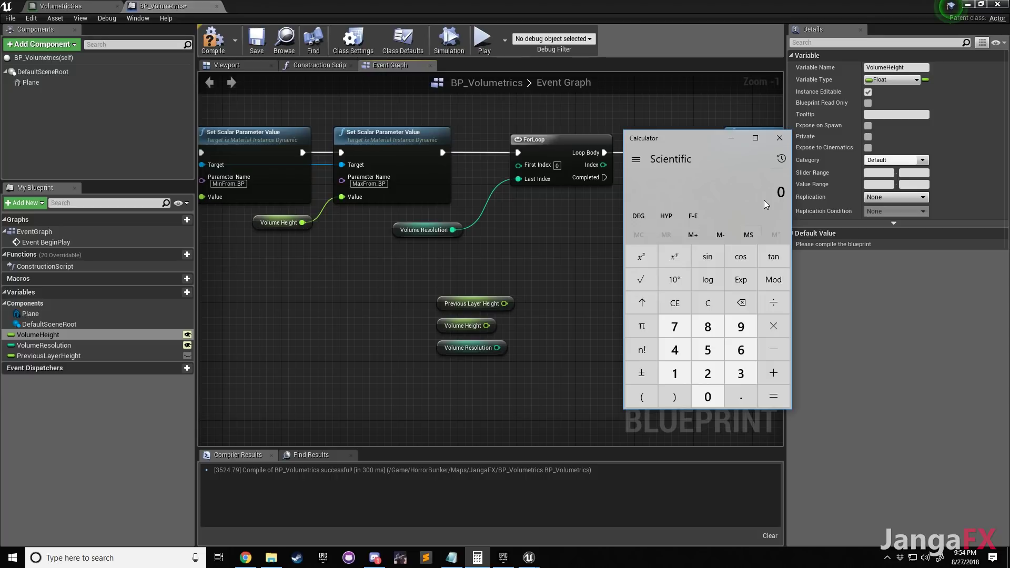
key("BackSpace")
type("56")
type("25")
key("Return")
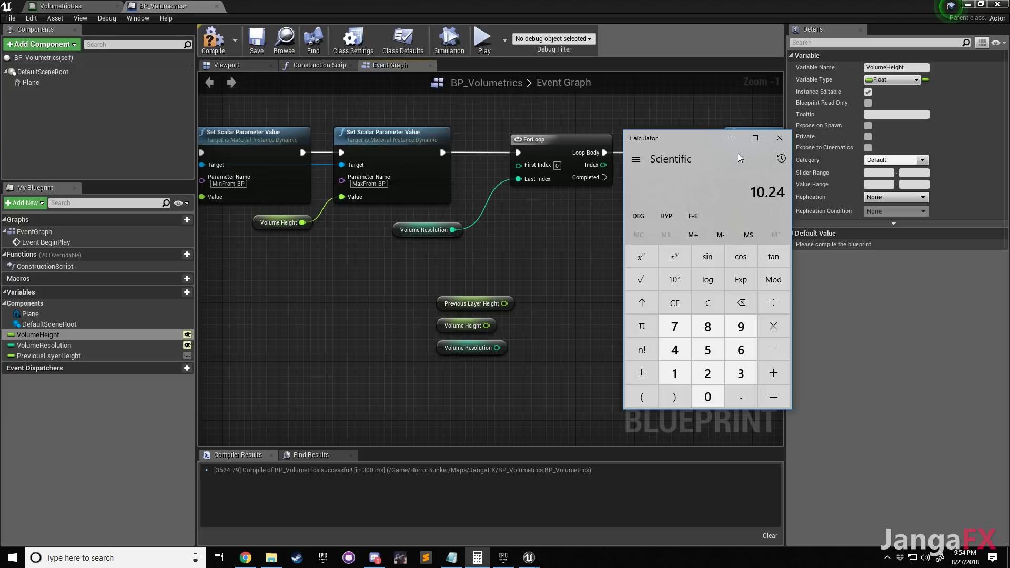
left_click_drag(708, 143, 310, 170)
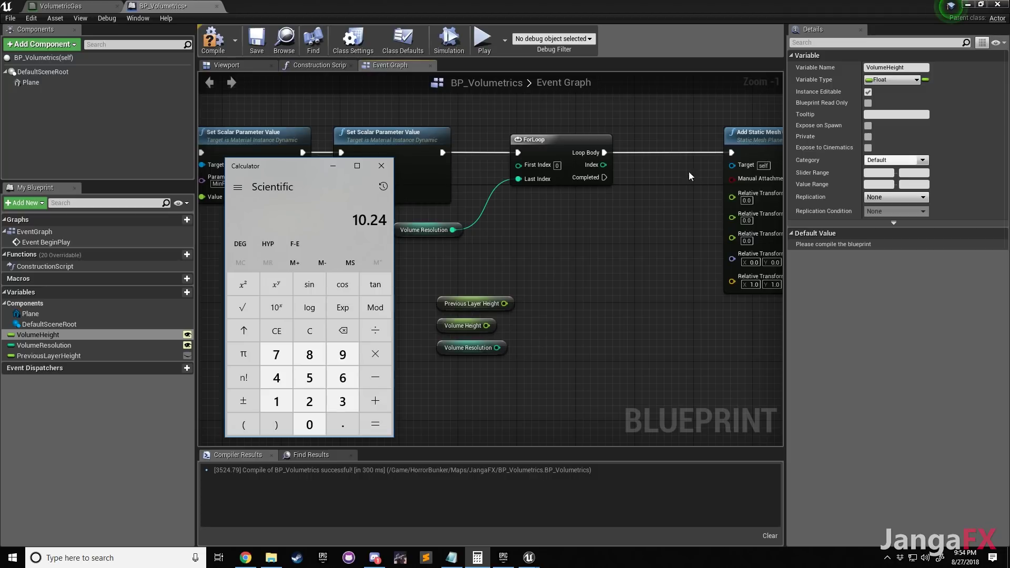
Multiply the calculated layer spacing by 256, clear the result and close Calculator
right_click_drag(746, 132, 652, 136)
scroll(526, 210, "down", 1)
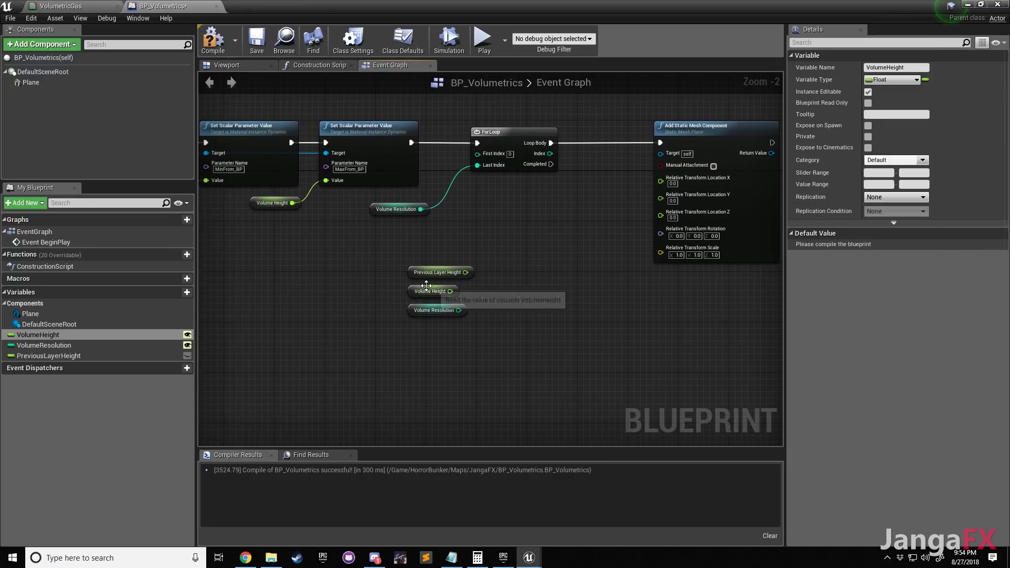
left_click(478, 557)
type("*256")
key("Return")
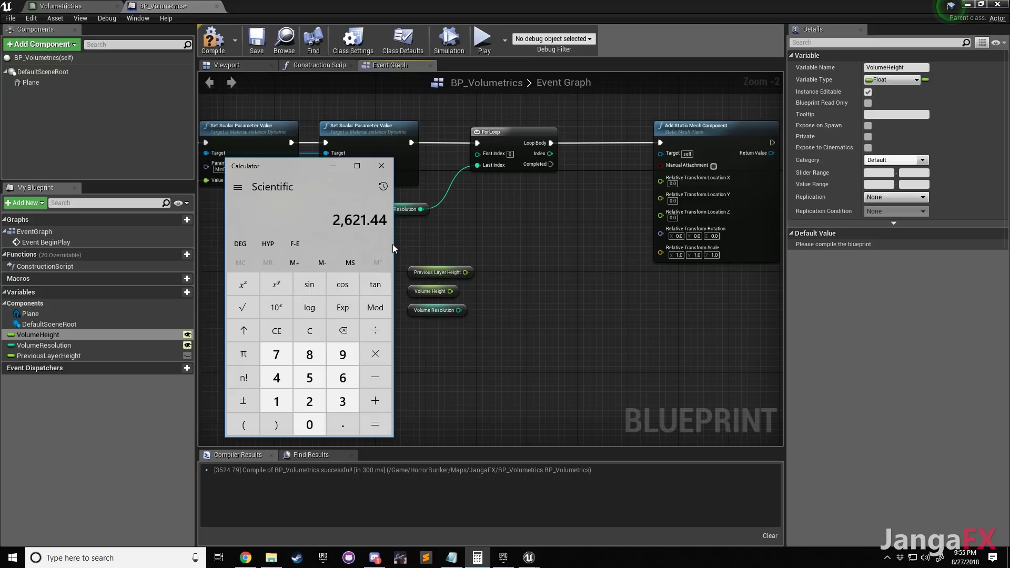
left_click(310, 331)
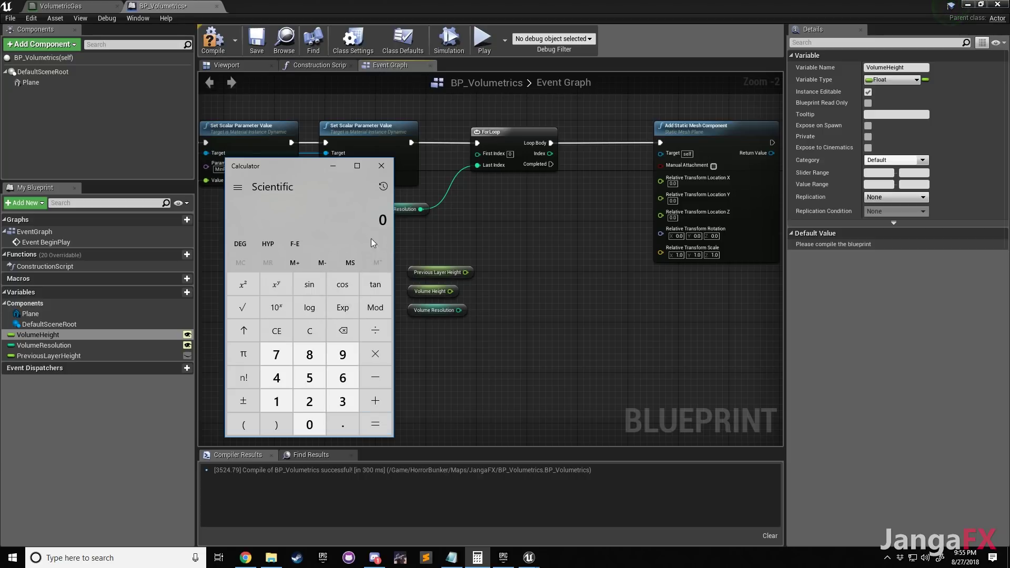
left_click(390, 165)
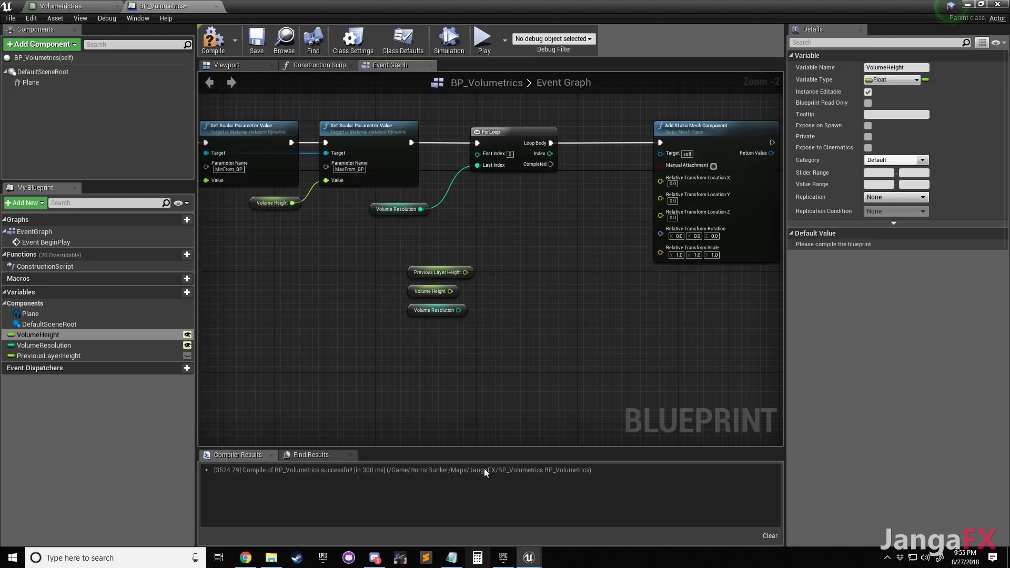
Divide Volume Height by Volume Resolution with a float / float node, and shift the Volume Resolution getter clear of its conversion node
scroll(483, 342, "down", 1)
scroll(483, 315, "up", 3)
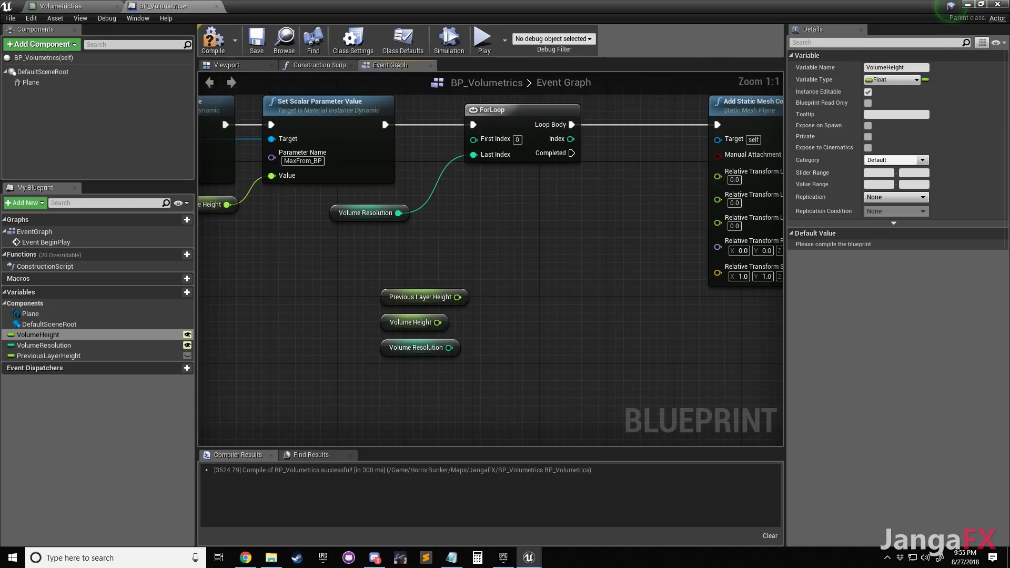
right_click_drag(500, 339, 452, 351)
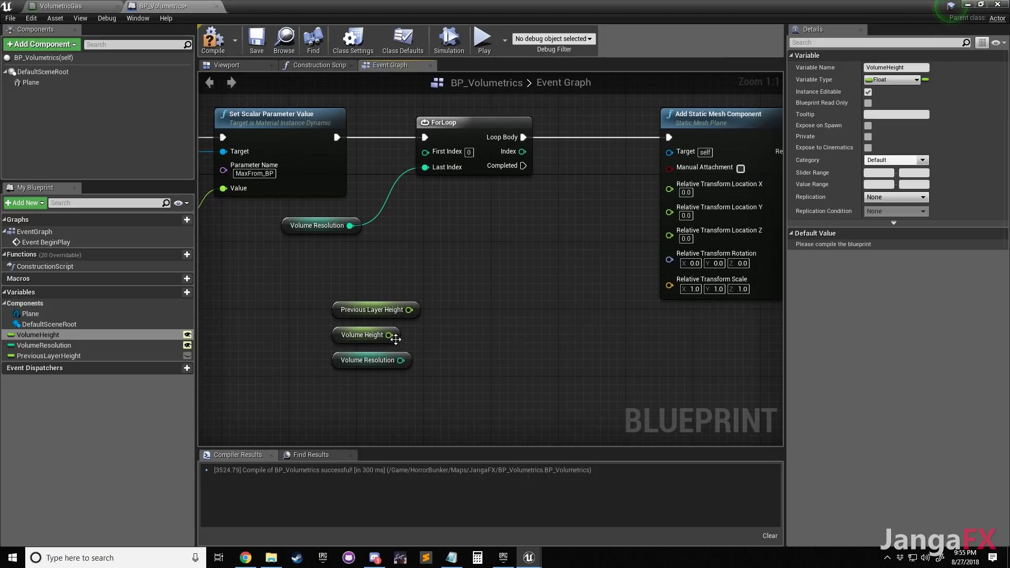
right_click_drag(438, 351, 469, 317)
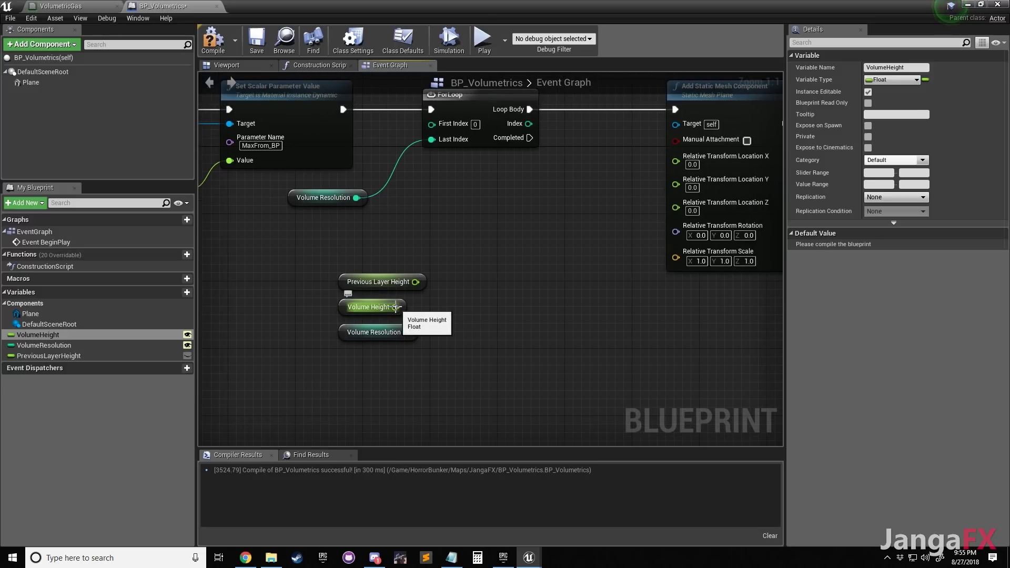
left_click_drag(395, 307, 466, 315)
type("divid")
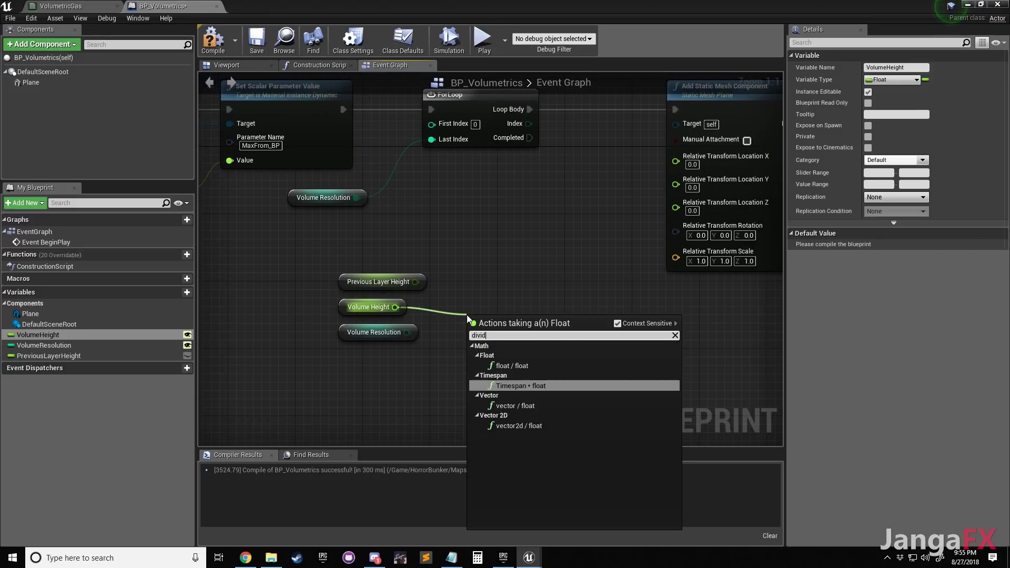
key("Up")
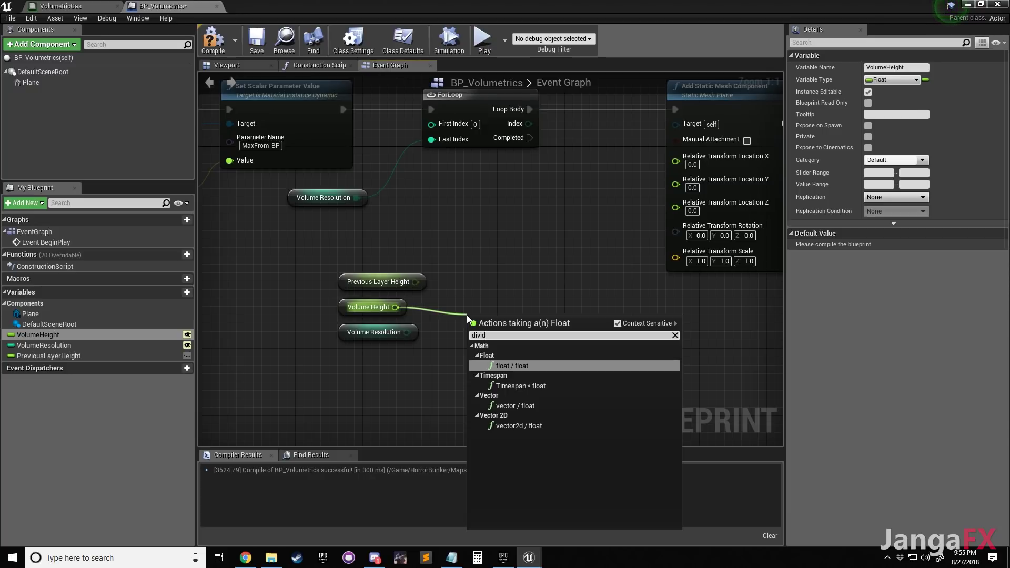
key("Return")
left_click_drag(407, 332, 472, 337)
left_click_drag(371, 336, 342, 335)
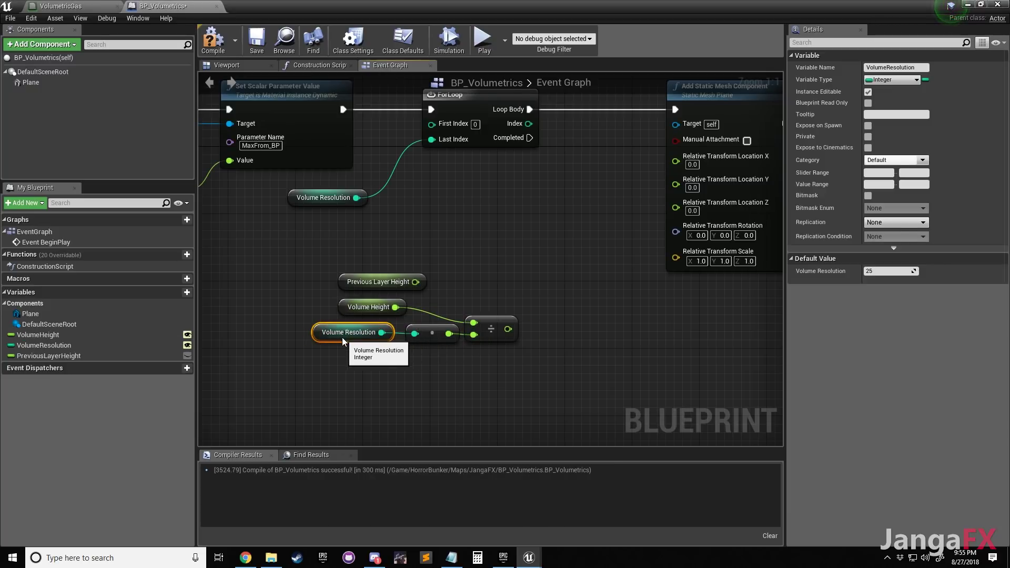
left_click(404, 355)
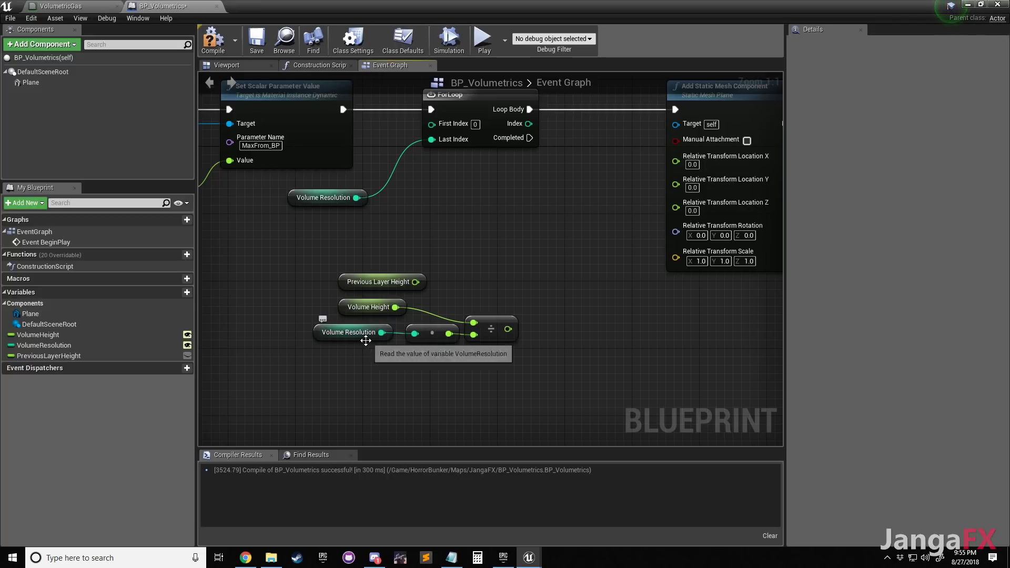
Connect the Previous Layer Height getter to the Add Static Mesh Component node's Relative Transform Location Z and place it beside that input
right_click_drag(561, 226, 501, 263)
right_click_drag(468, 311, 459, 319)
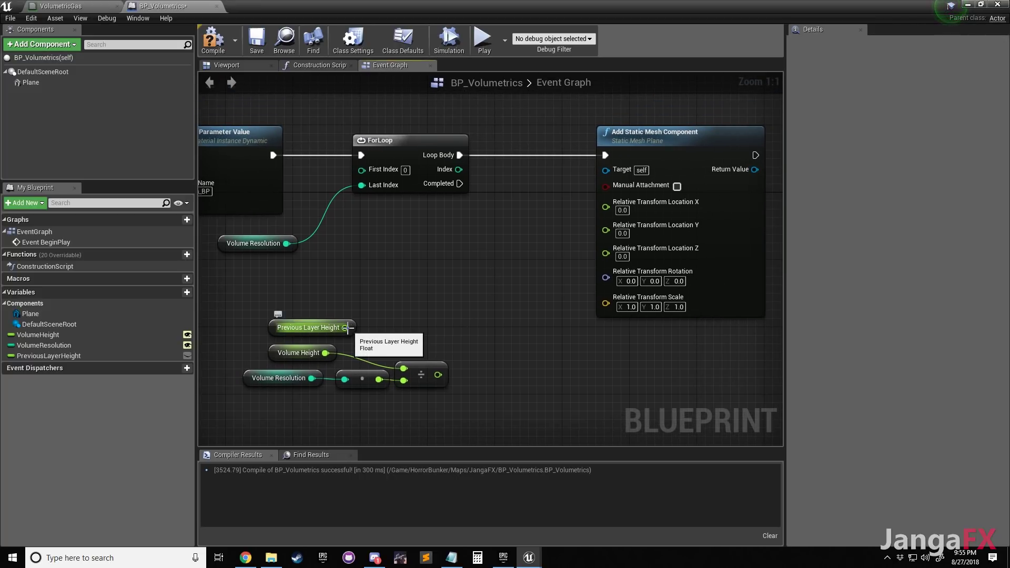
left_click_drag(296, 324, 606, 253)
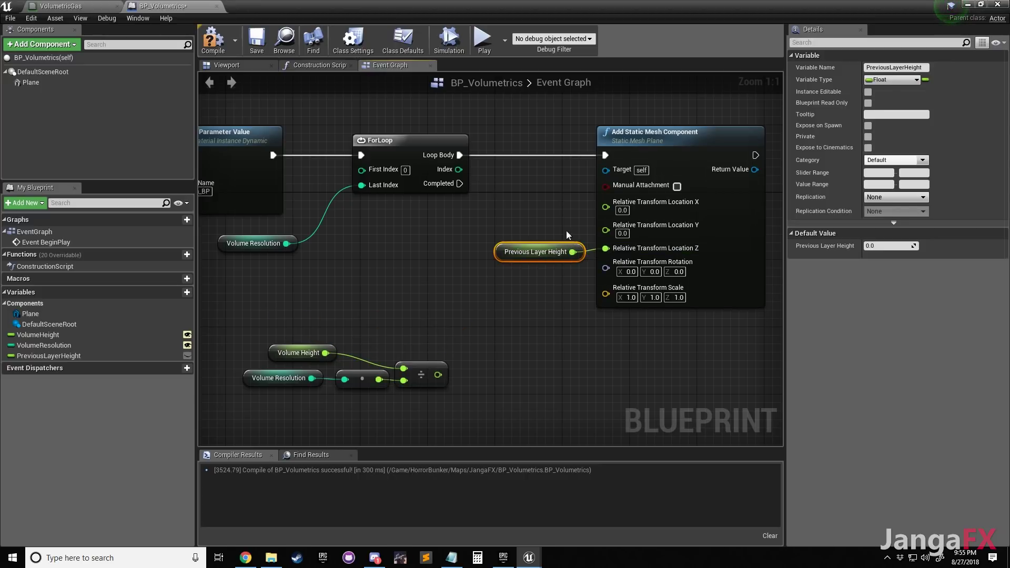
left_click(553, 223)
scroll(539, 208, "down", 1)
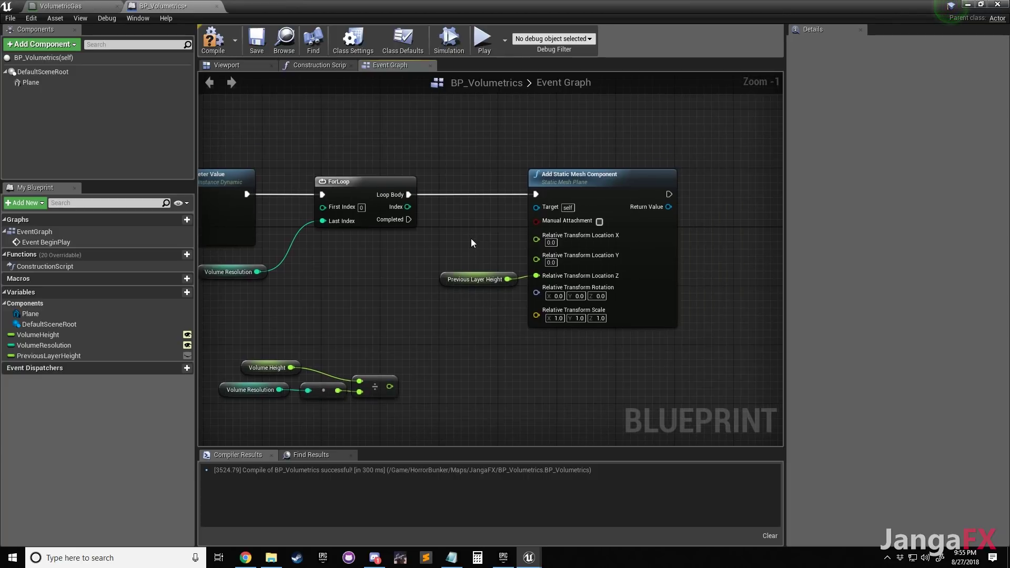
Add a float + float node taking the Previous Layer Height getter as its first input
left_click_drag(460, 277, 498, 319)
left_click(458, 313)
type("add")
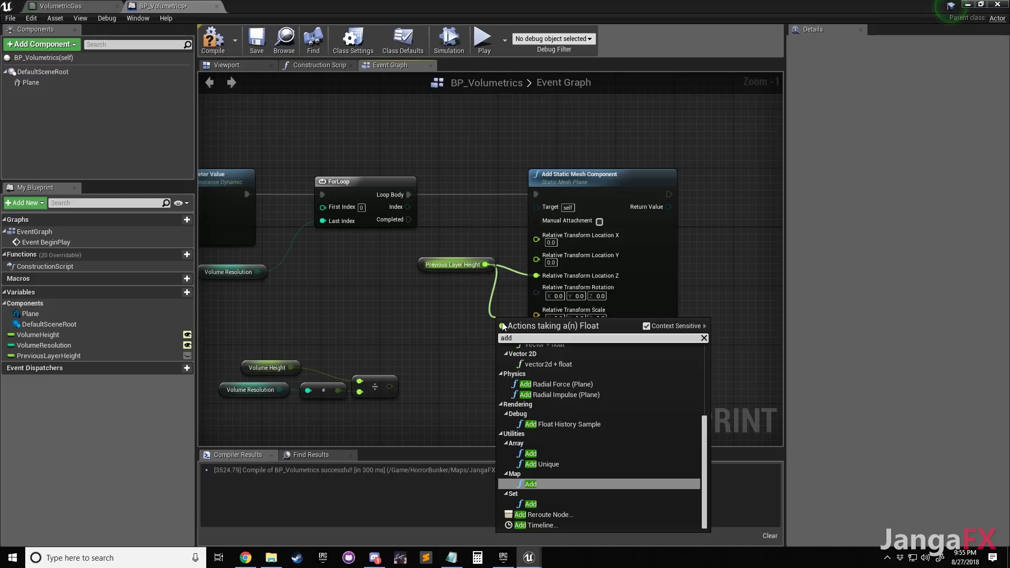
type(" float")
key("Return")
left_click_drag(506, 322, 457, 327)
left_click(475, 318)
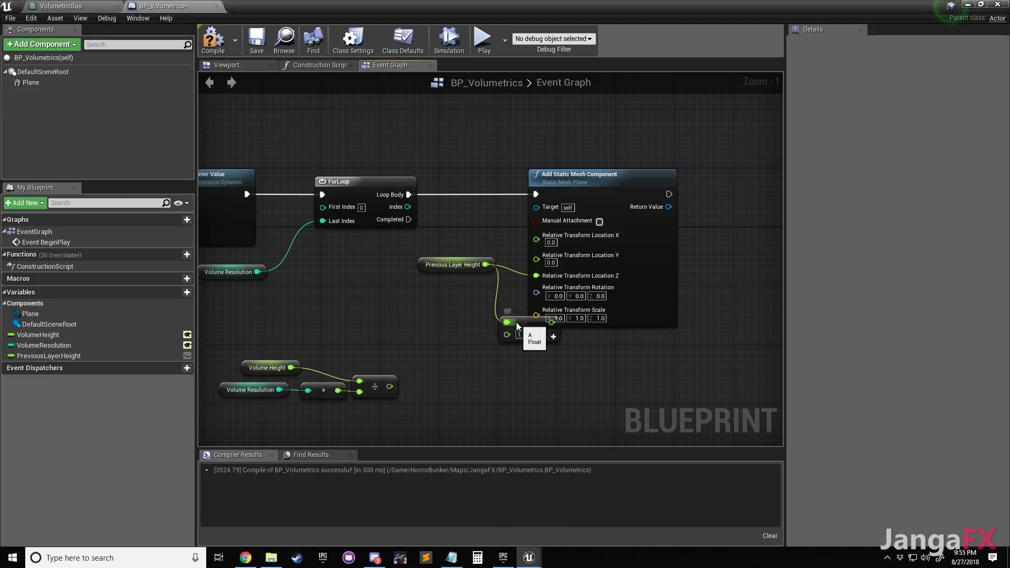
Connect the height-per-resolution quotient to the add node's second input and its sum to Relative Transform Location Z, tidying the nodes
left_click_drag(507, 324, 462, 323)
left_click_drag(390, 387, 462, 334)
left_click_drag(427, 265, 375, 295)
left_click_drag(507, 323, 544, 278)
left_click(466, 266)
right_click_drag(245, 352, 278, 330)
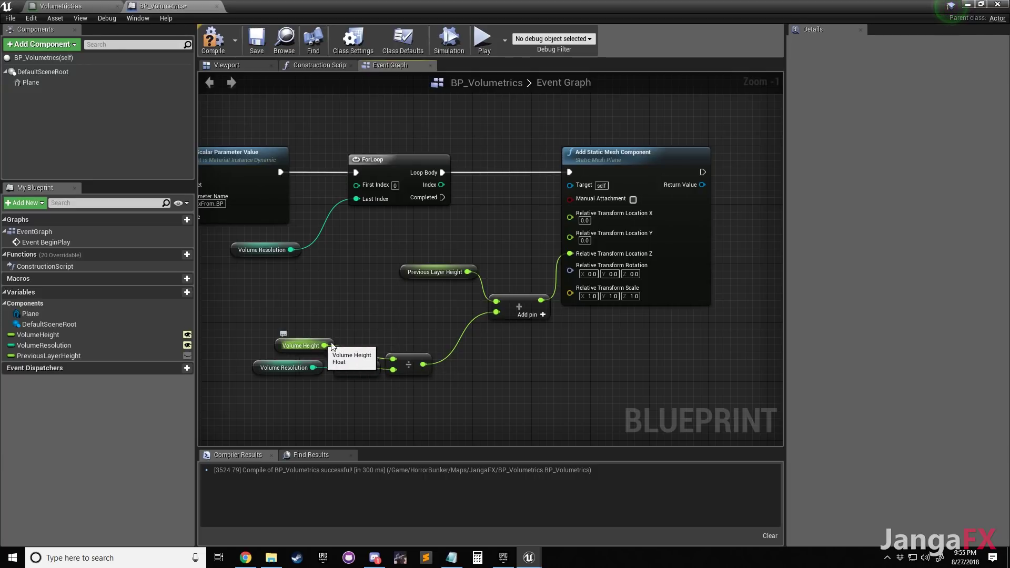
right_click_drag(429, 329, 406, 356)
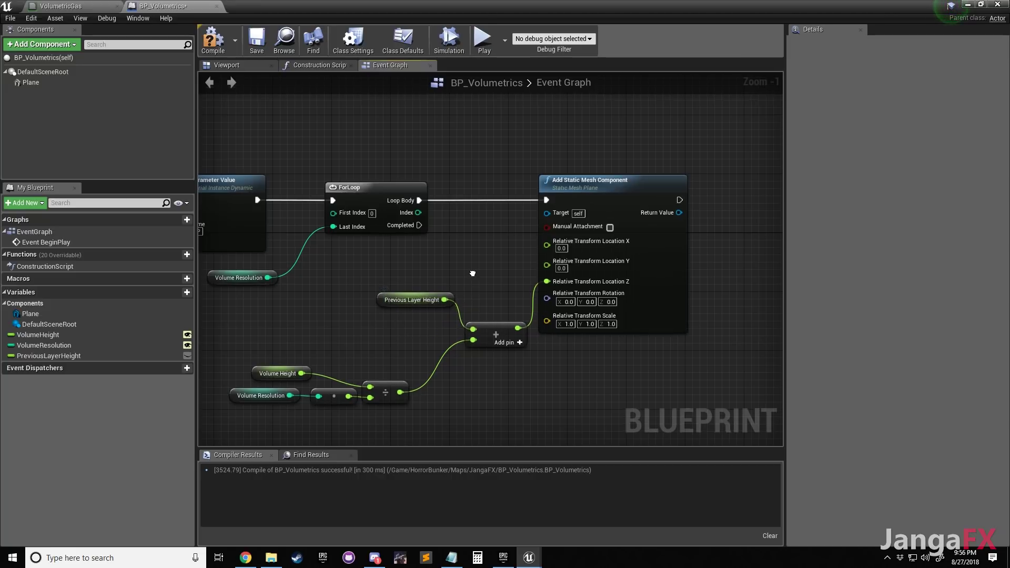
right_click_drag(472, 277, 466, 296)
right_click_drag(456, 262, 436, 277)
left_click_drag(63, 355, 423, 257)
left_click_drag(504, 256, 478, 240)
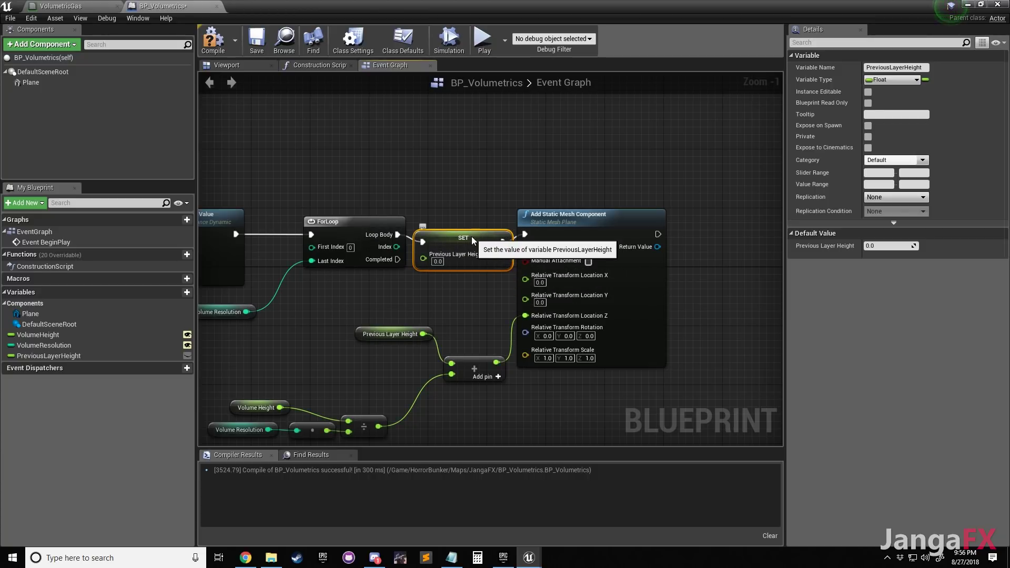
key("Delete")
left_click_drag(398, 235, 525, 235)
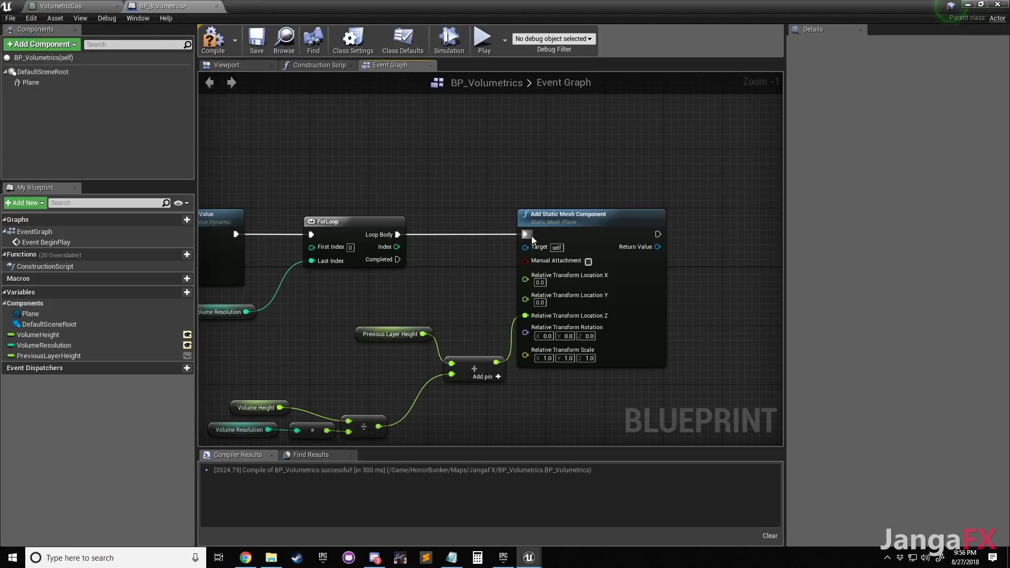
Place a SET node for PreviousLayerHeight after Add Static Mesh Component and connect its execution input
right_click_drag(523, 189, 446, 172)
right_click_drag(691, 250, 628, 238)
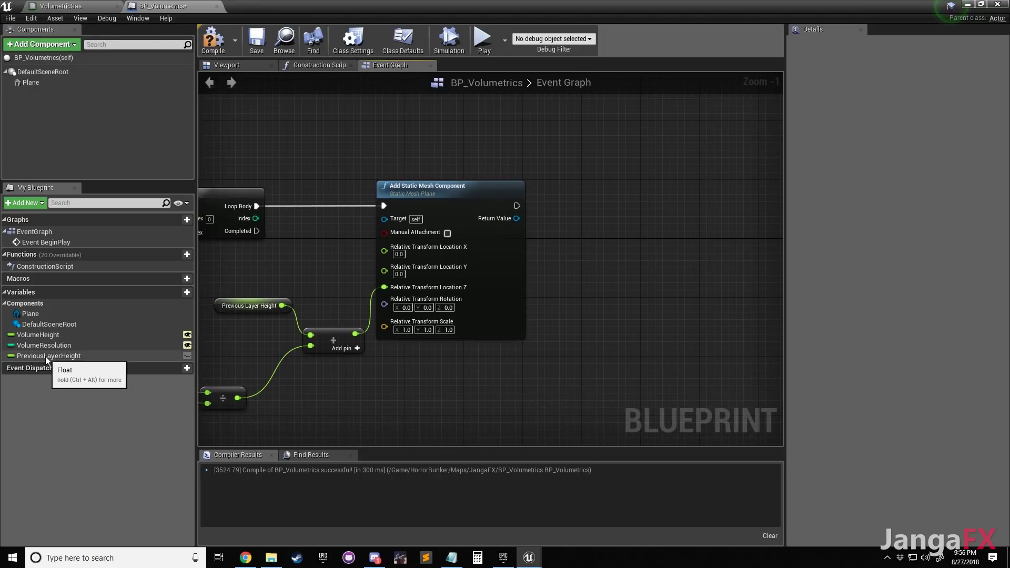
left_click_drag(49, 355, 589, 211)
left_click(697, 281)
left_click_drag(517, 206, 562, 214)
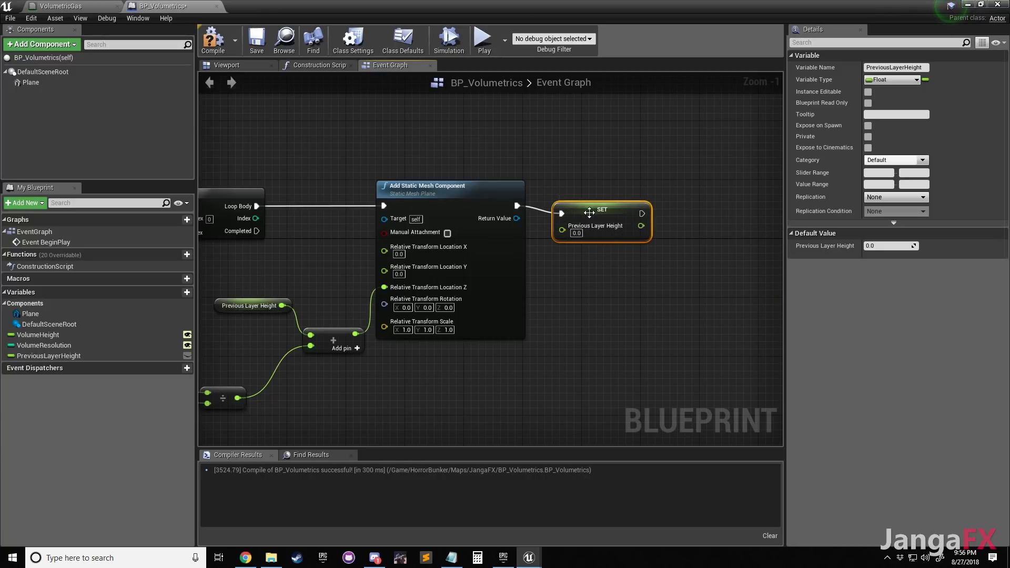
Connect the add node's sum to the SET node's Previous Layer Height input, and compile and save the blueprint
right_click_drag(251, 325, 337, 288)
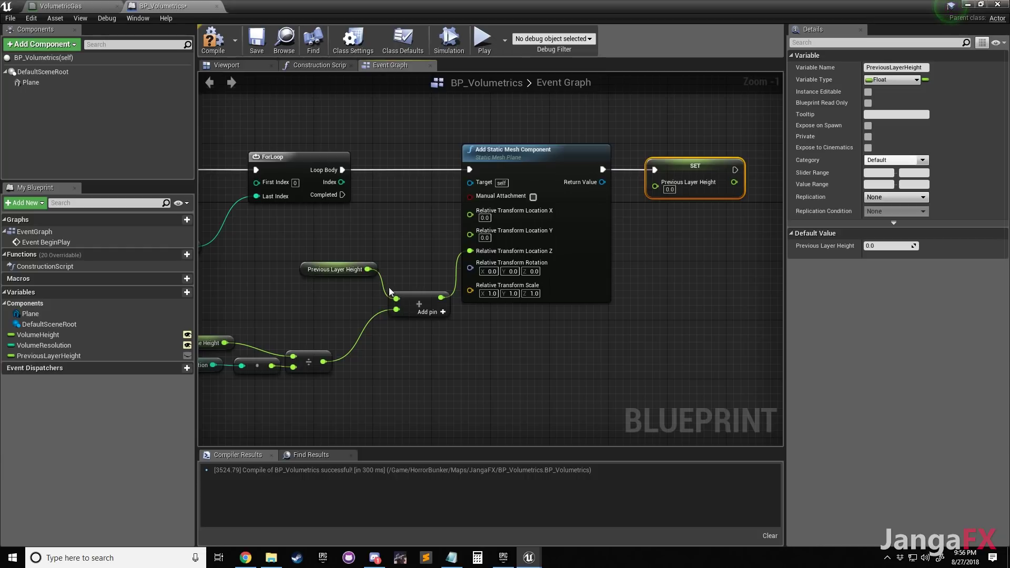
right_click_drag(408, 287, 453, 274)
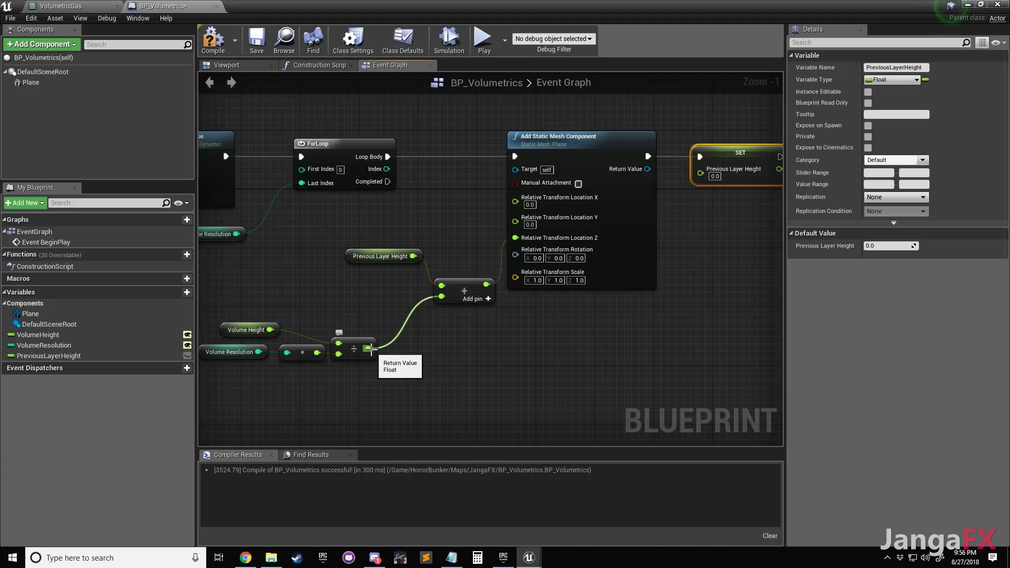
left_click_drag(371, 348, 661, 317)
left_click(490, 321)
left_click_drag(487, 284, 700, 172)
right_click_drag(700, 274, 601, 287)
scroll(601, 286, "down", 1)
right_click_drag(605, 246, 535, 253)
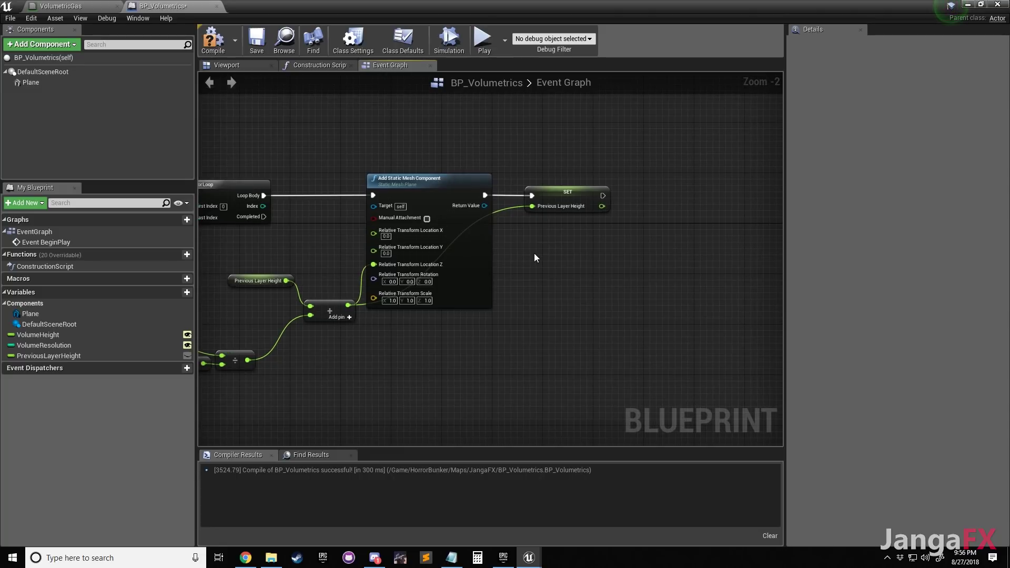
left_click(213, 40)
left_click(257, 40)
Create a Create Dynamic Material Instance node from the static mesh component's Return Value and chain it after the SET node
right_click_drag(579, 135, 454, 160)
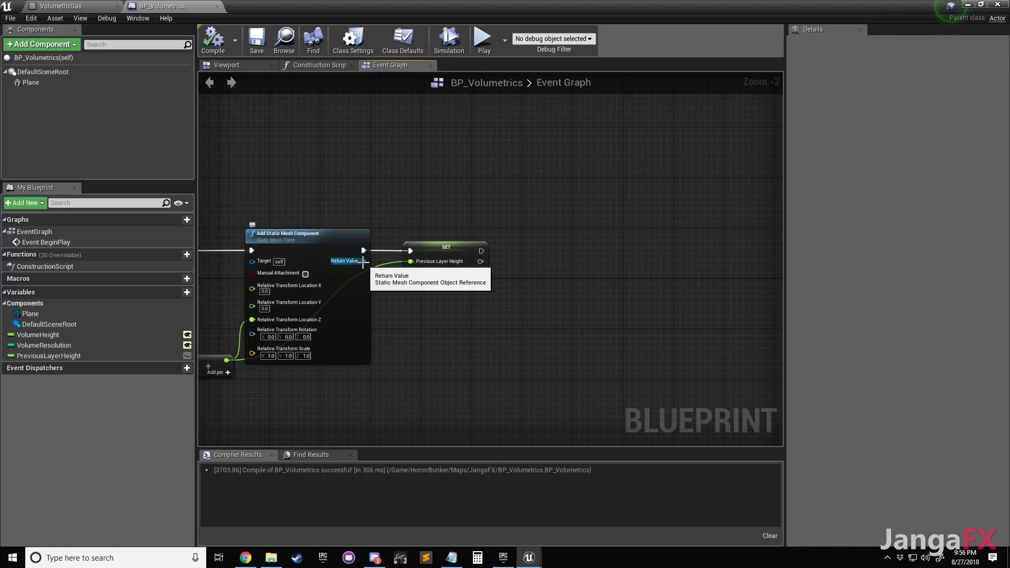
left_click_drag(363, 261, 554, 291)
type("create mater")
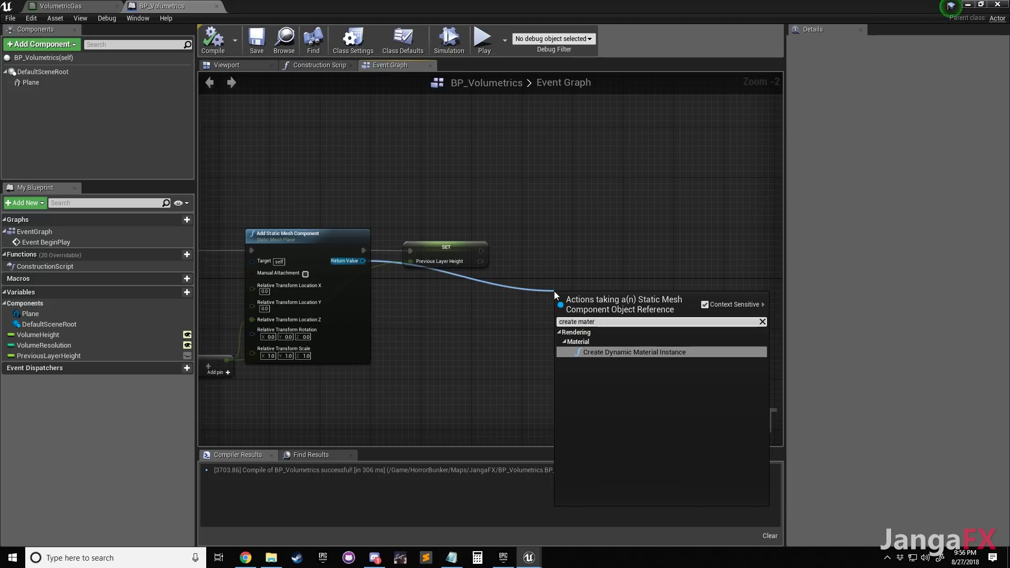
key("Return")
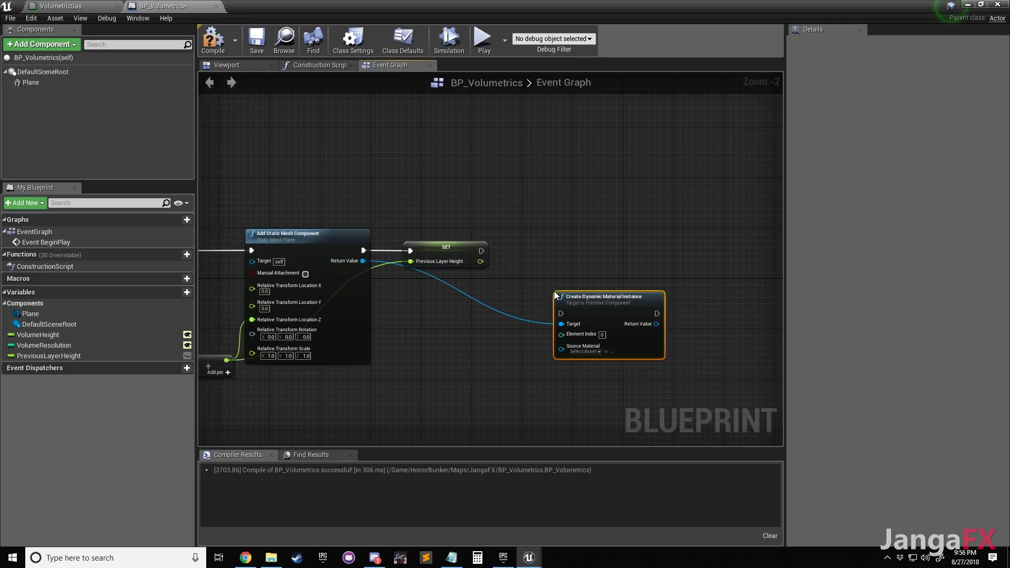
left_click_drag(618, 308, 611, 236)
left_click_drag(489, 252, 553, 252)
right_click_drag(487, 298, 525, 281)
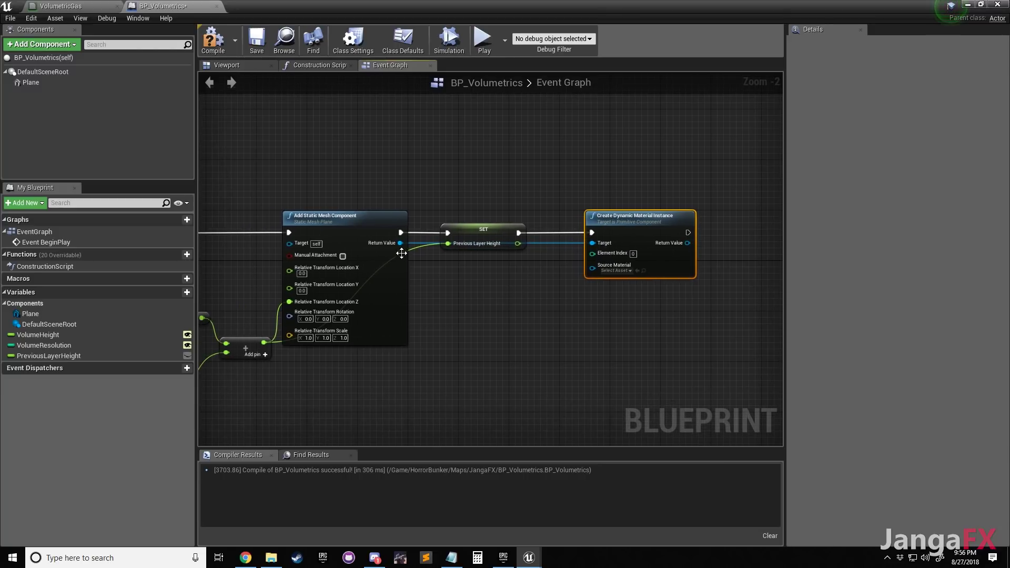
Add a Get Material node from the mesh component's Return Value, connect it to Source Material and place it below the SET node
left_click_drag(400, 243, 460, 286)
type("get mater")
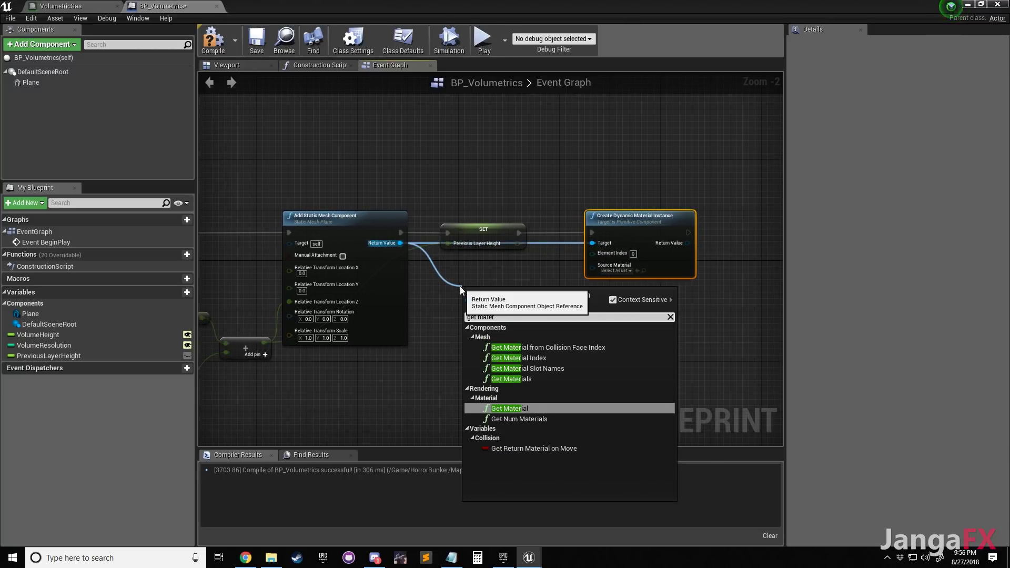
key("Return")
left_click_drag(552, 307, 596, 266)
left_click_drag(506, 295, 488, 270)
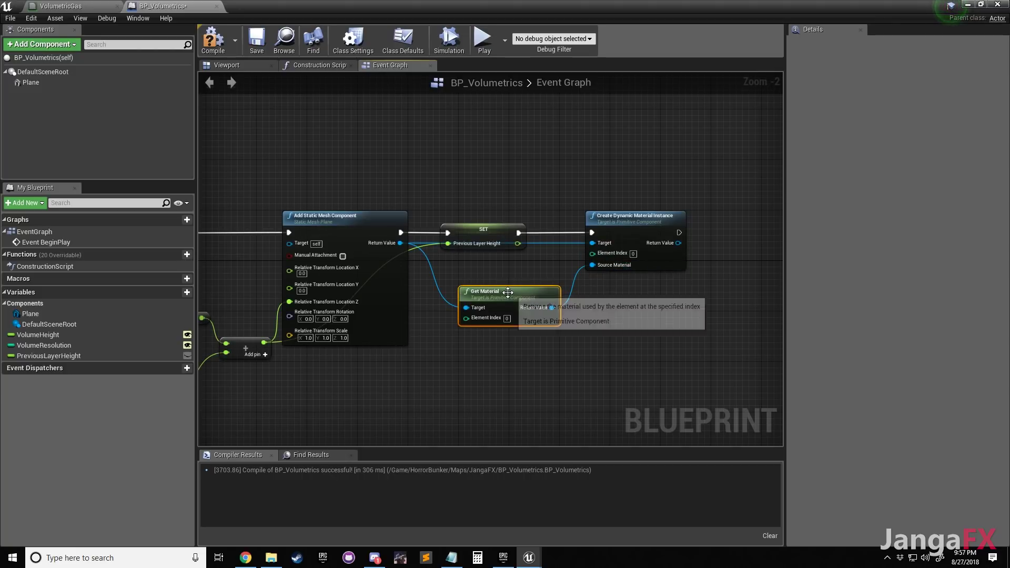
right_click_drag(539, 324, 466, 313)
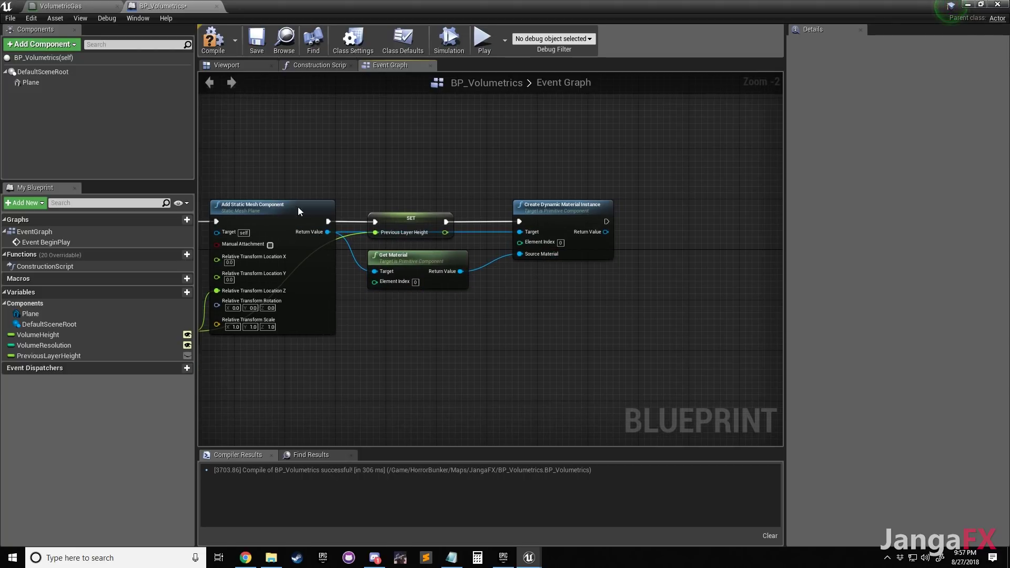
Set the Add Static Mesh Component node's Collision Presets to NoCollision
left_click(298, 207)
left_click(840, 42)
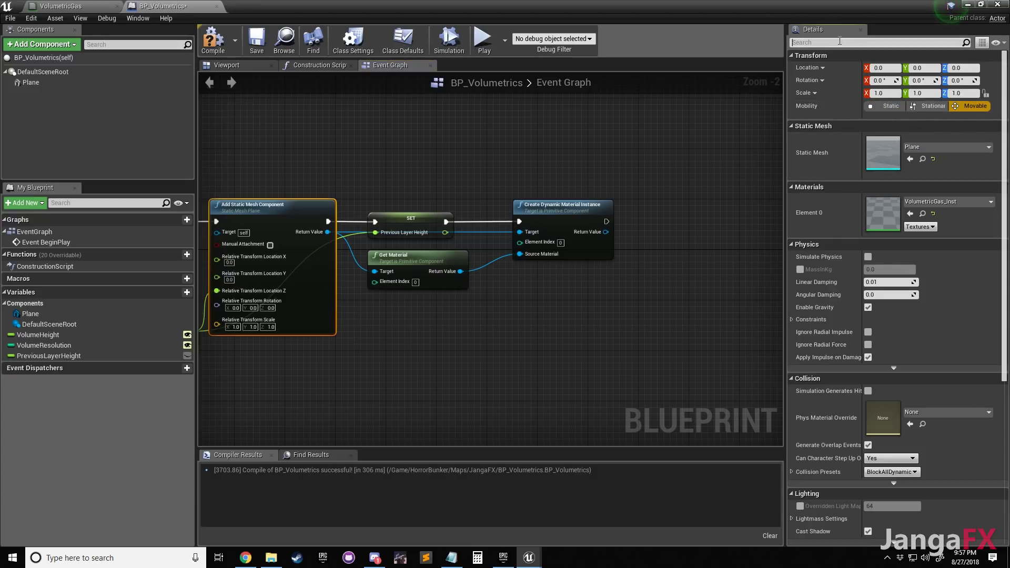
type("cp")
key("BackSpace")
type("oll")
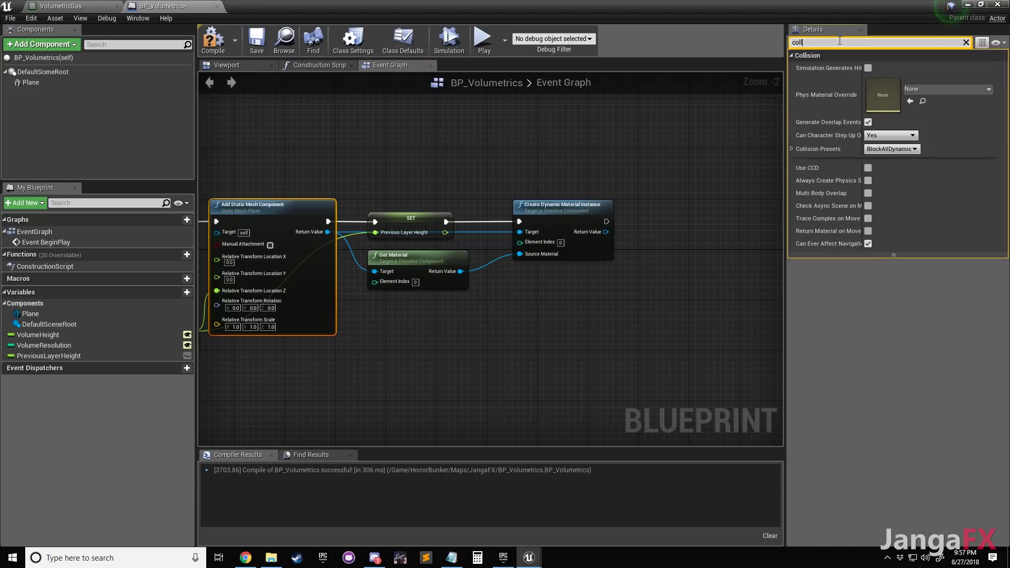
left_click(892, 149)
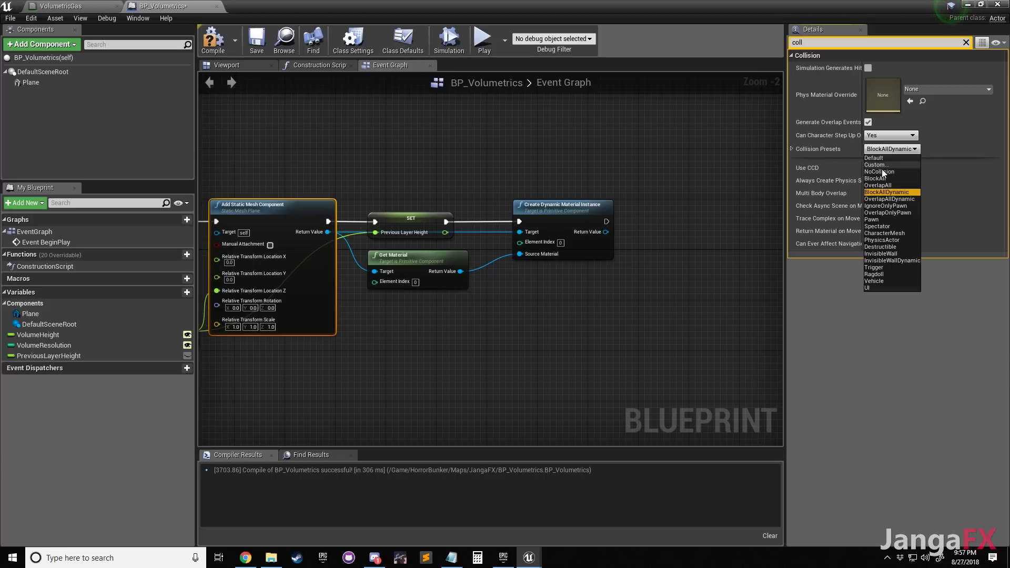
left_click(883, 173)
Set the Plane component's Collision Presets to NoCollision, and compile and save the blueprint
left_click(532, 139)
scroll(532, 139, "down", 1)
left_click(87, 83)
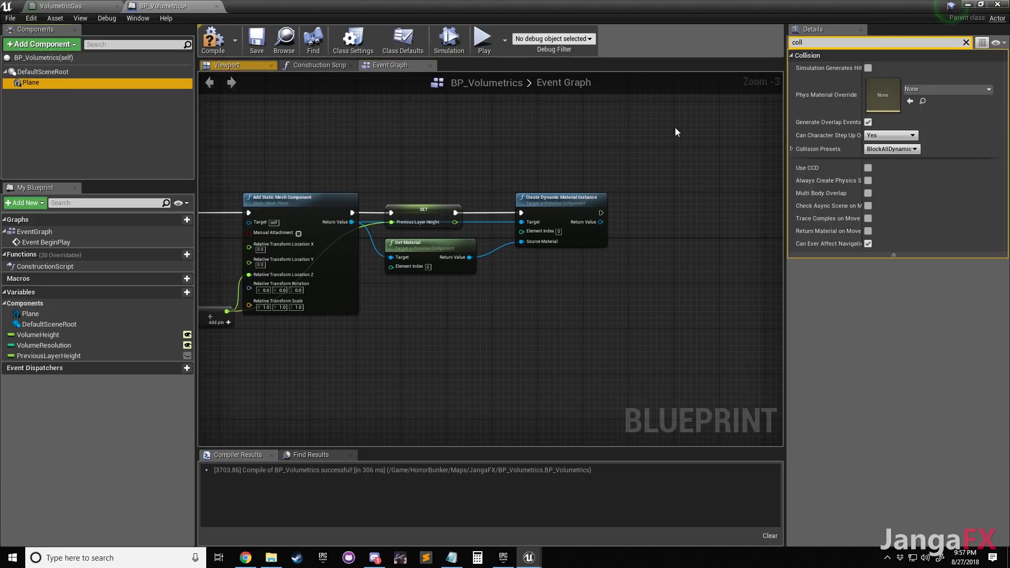
left_click(935, 90)
left_click(850, 121)
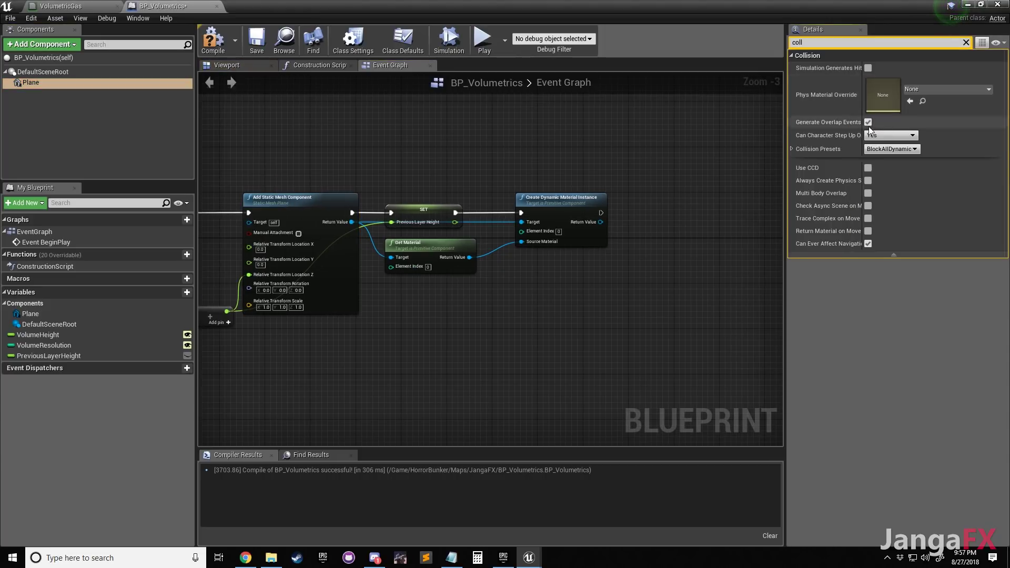
left_click(904, 150)
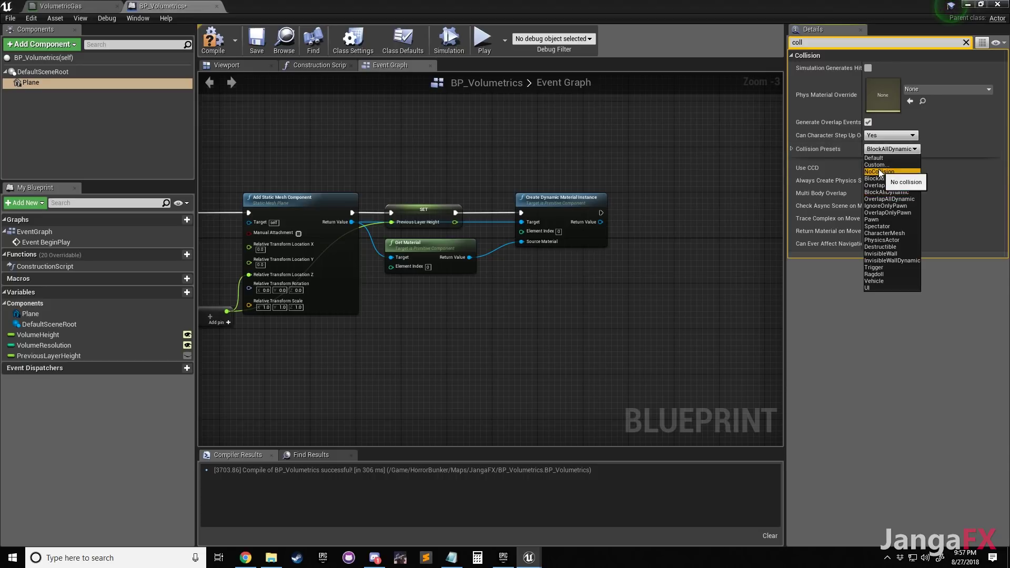
left_click(881, 170)
left_click(213, 40)
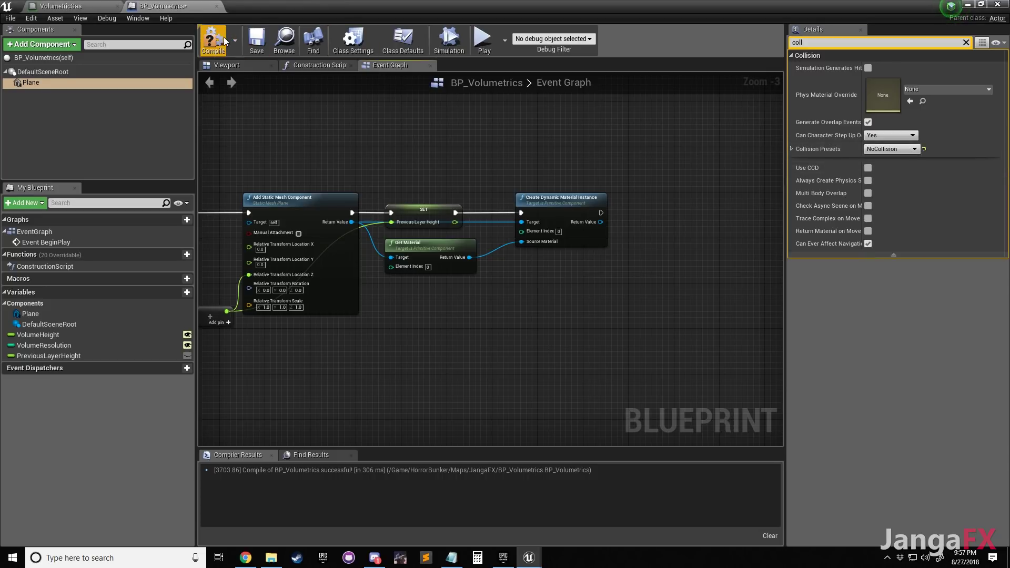
left_click(256, 39)
right_click_drag(466, 164, 537, 164)
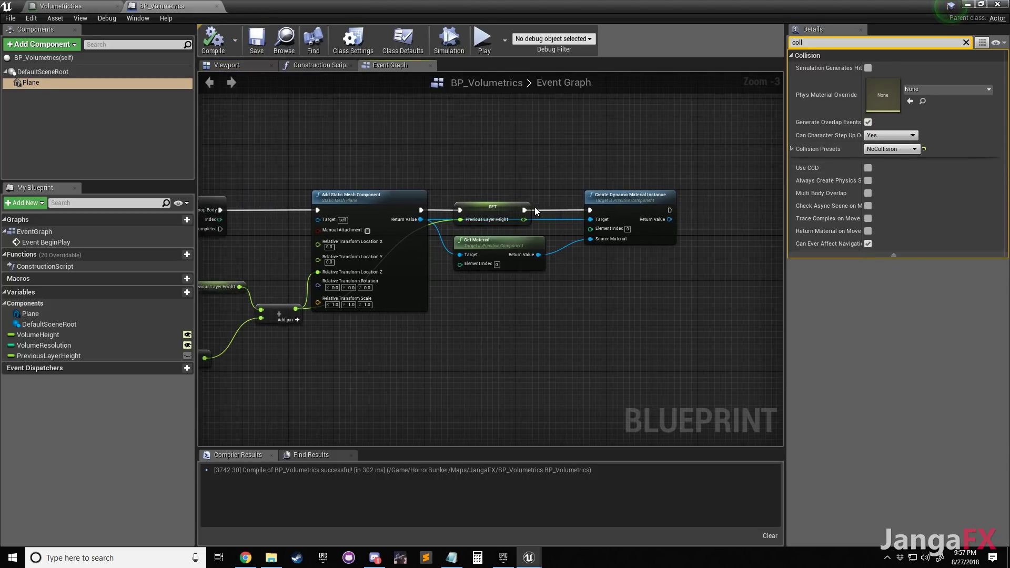
right_click_drag(643, 171, 598, 175)
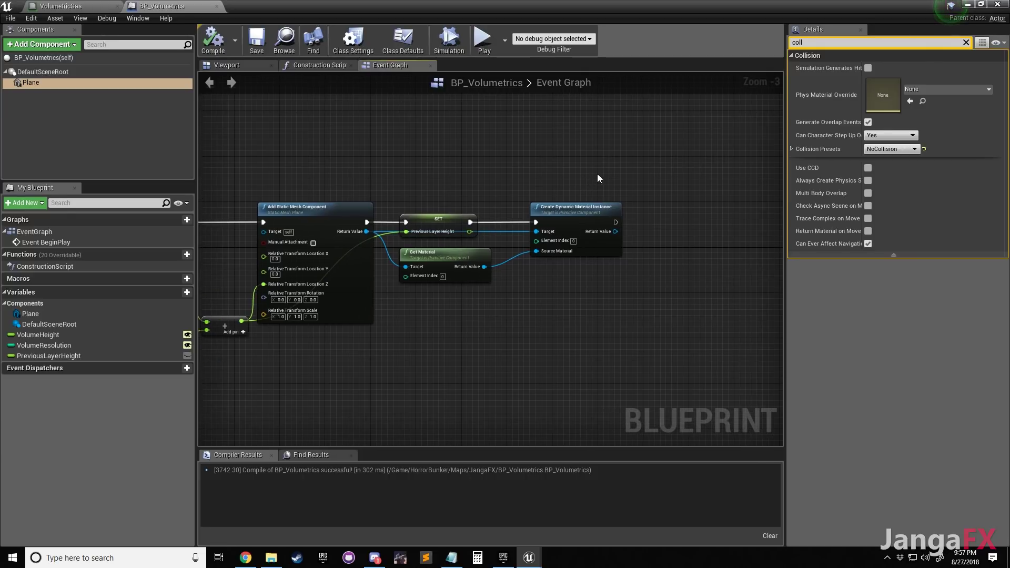
right_click(614, 190)
left_click(626, 153)
right_click_drag(655, 198, 578, 199)
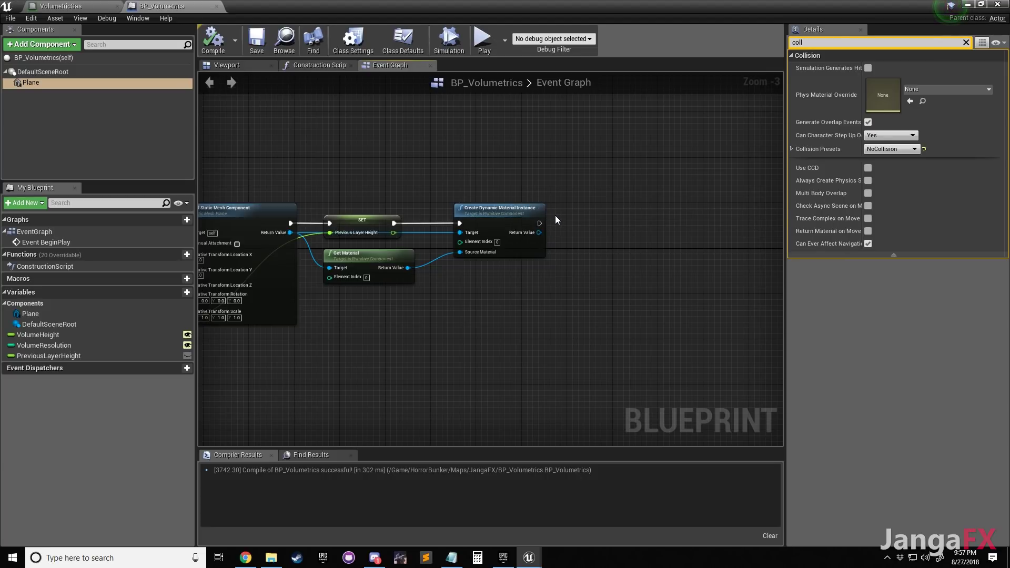
right_click_drag(574, 213, 491, 194)
left_click(531, 198)
left_click(533, 166)
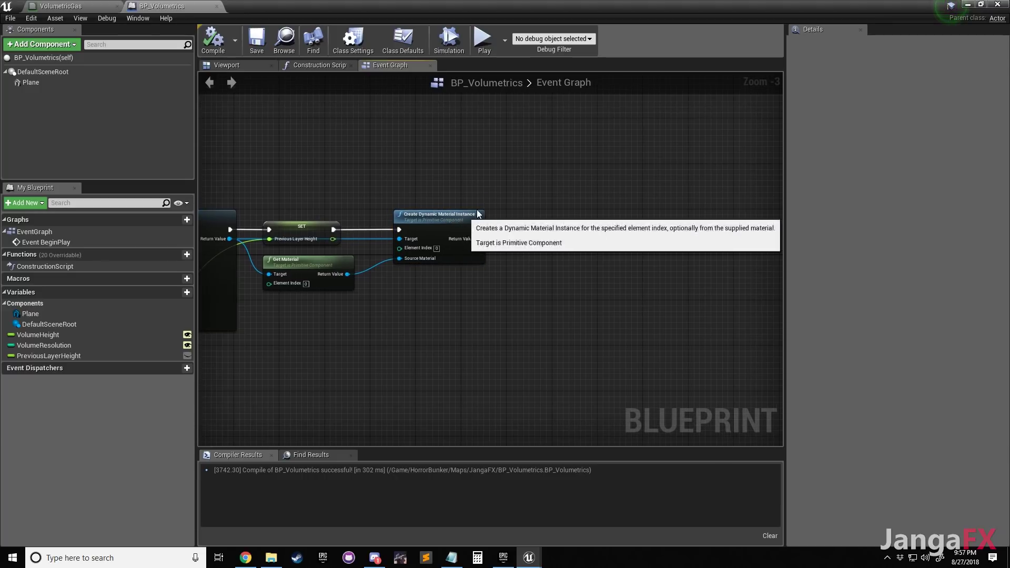
Copy the MinFrom_BP and MaxFrom_BP Set Scalar Parameter Value nodes and place the copies after the loop's Create Dynamic Material Instance
scroll(474, 181, "down", 6)
right_click_drag(337, 209, 497, 210)
scroll(497, 210, "up", 6)
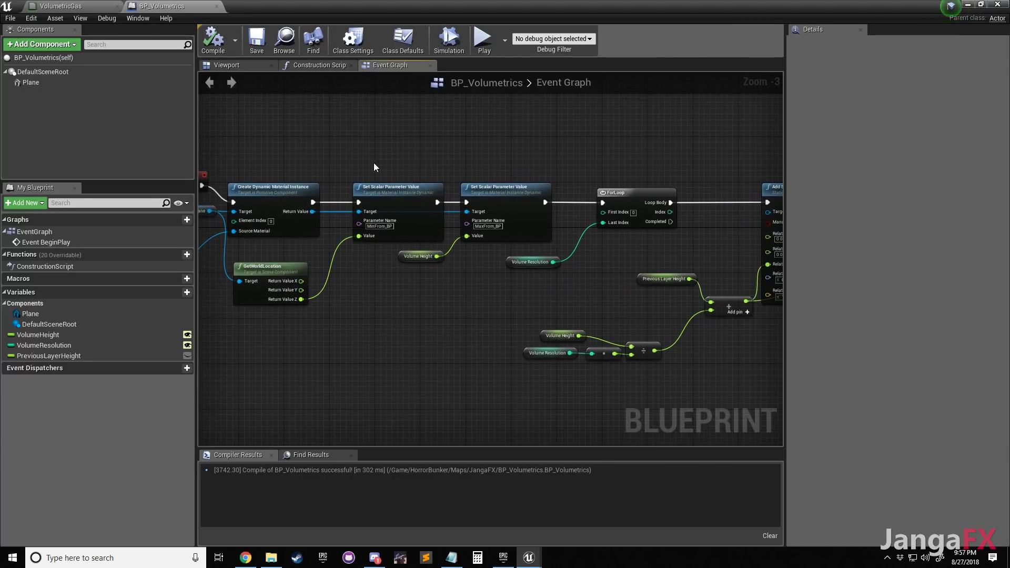
left_click(396, 189)
left_click(492, 190, "ctrl")
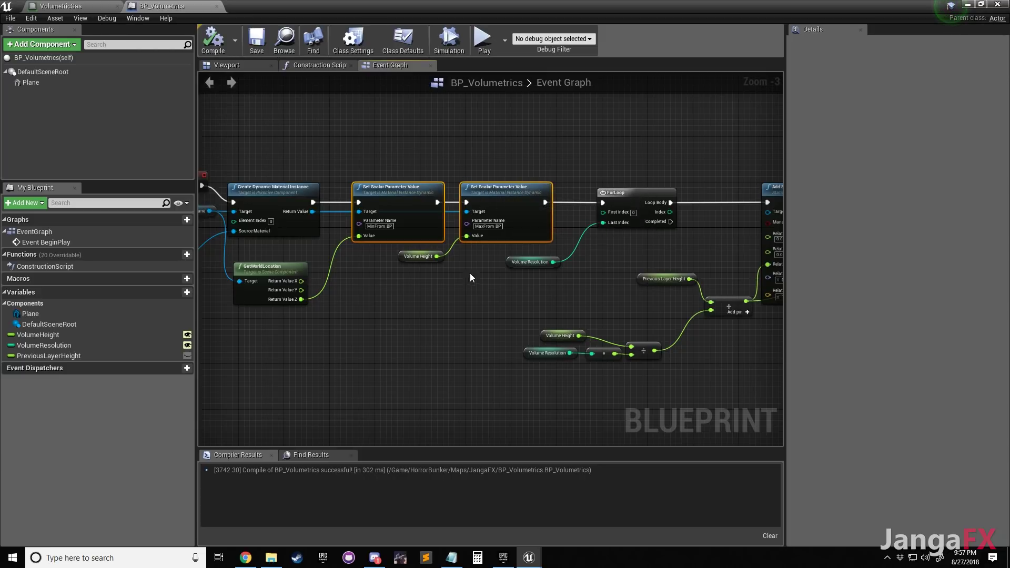
scroll(499, 215, "down", 2)
right_click_drag(737, 182, 491, 183)
right_click_drag(658, 188, 539, 194)
key("ctrl+v")
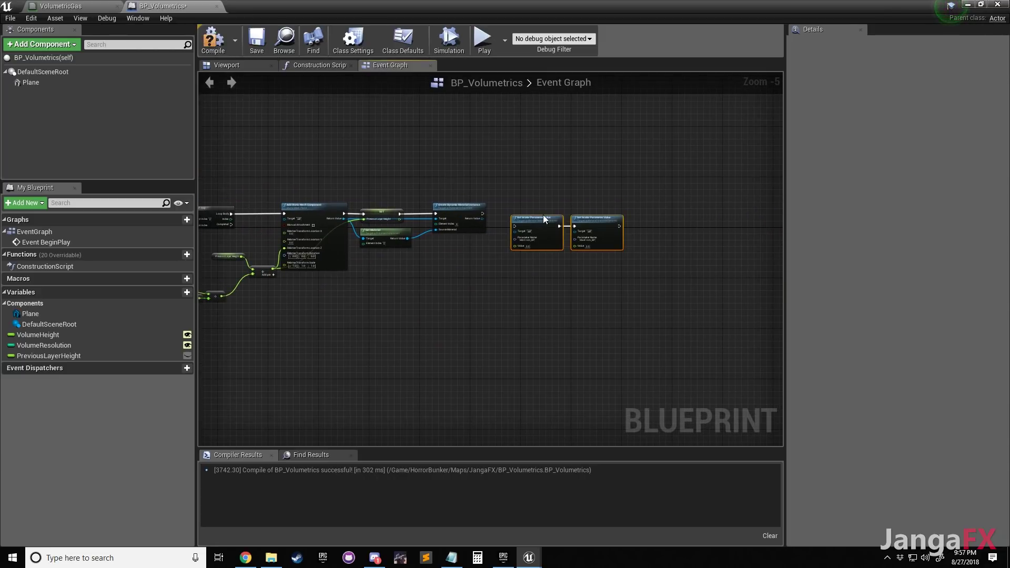
scroll(542, 216, "up", 3)
left_click_drag(539, 218, 495, 199)
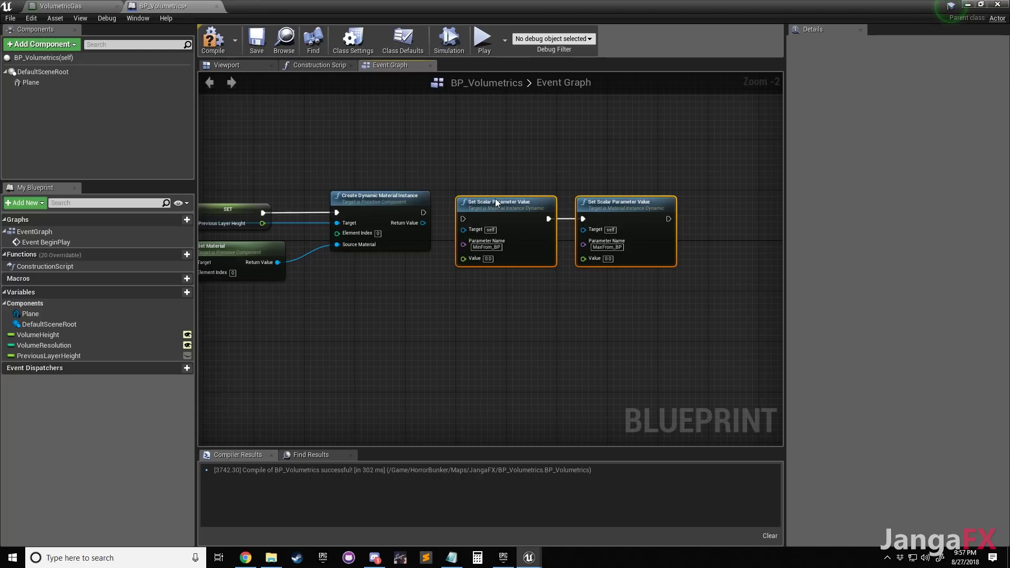
Connect Create Dynamic Material Instance's execution output to the copied MinFrom_BP node and align both copied nodes with it
left_click_drag(423, 212, 463, 219)
left_click(604, 178)
left_click_drag(495, 170, 646, 276)
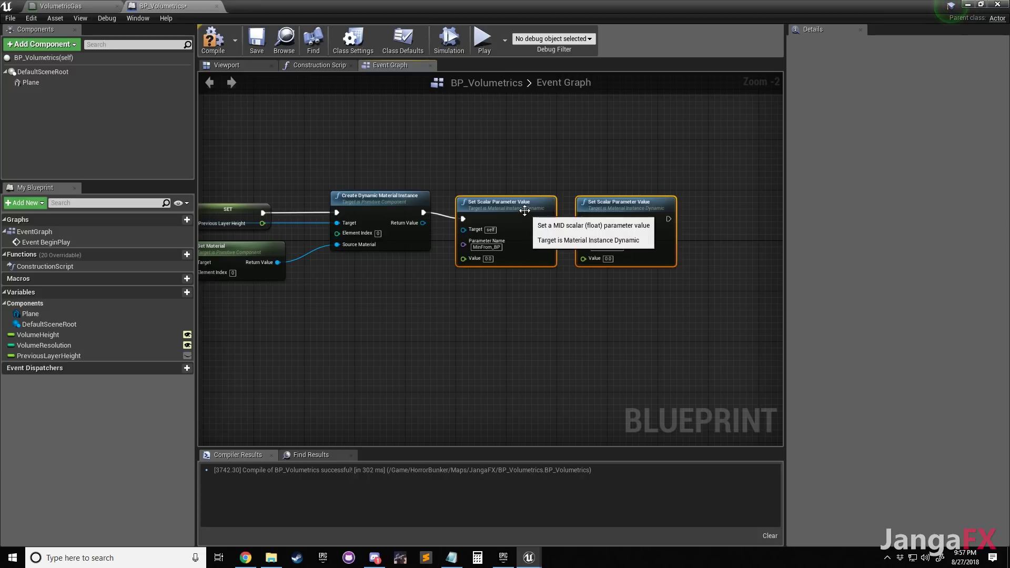
left_click_drag(526, 206, 525, 200)
left_click(589, 165)
right_click_drag(590, 165, 700, 155)
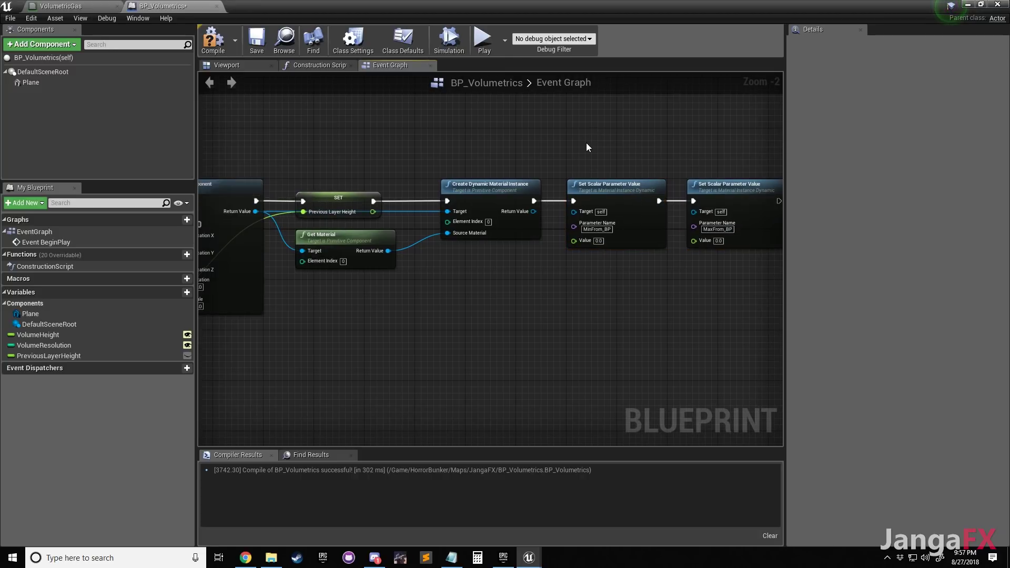
Compile and save BP_Volumetrics with the two copied Set Scalar Parameter Value nodes in the loop
right_click_drag(457, 143, 440, 147)
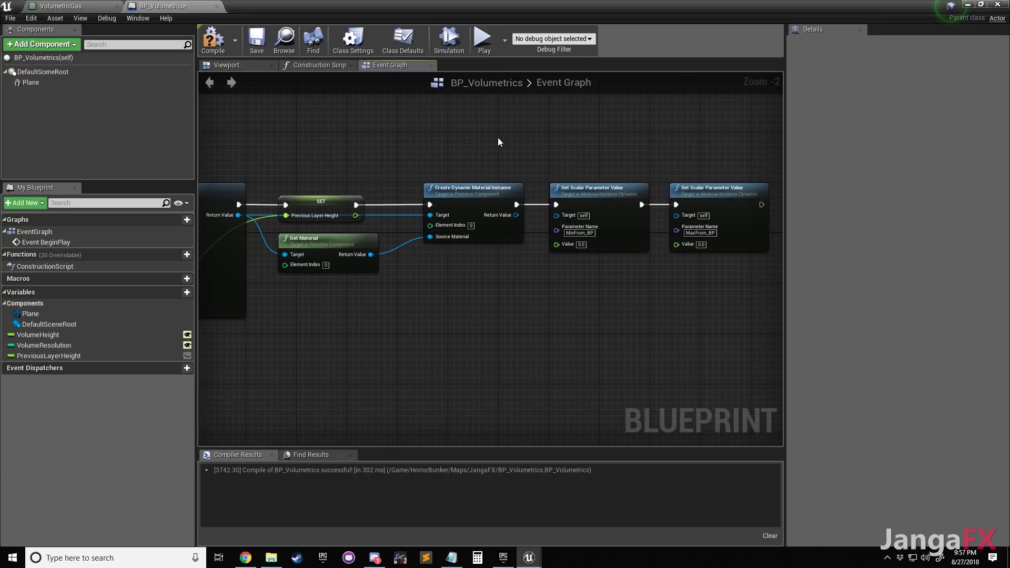
scroll(499, 142, "down", 2)
right_click_drag(336, 138, 364, 137)
left_click(213, 39)
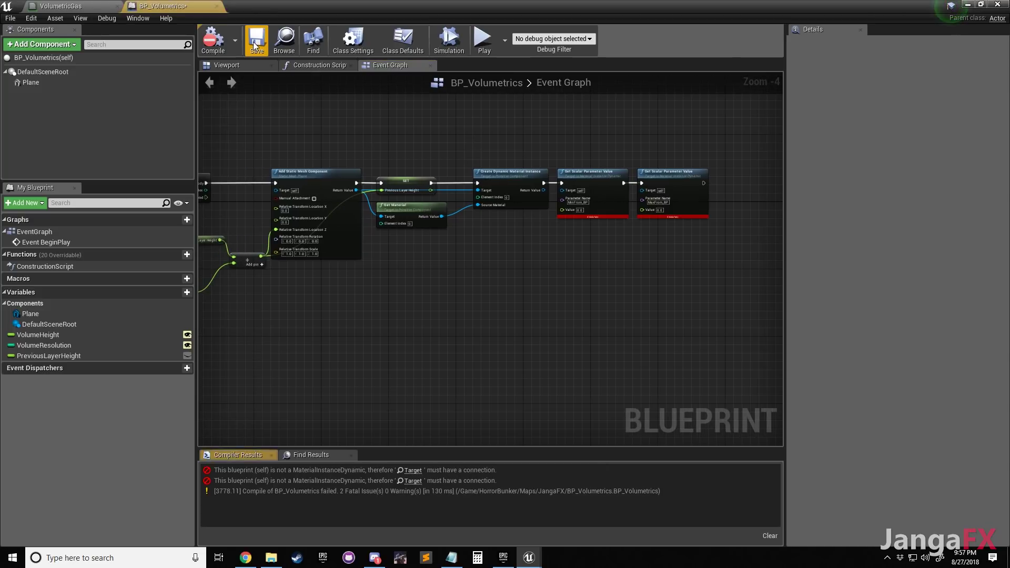
left_click(253, 42)
Connect the loop's Create Dynamic Material Instance Return Value to the Target of the MinFrom_BP and MaxFrom_BP nodes, and compile
scroll(591, 233, "up", 1)
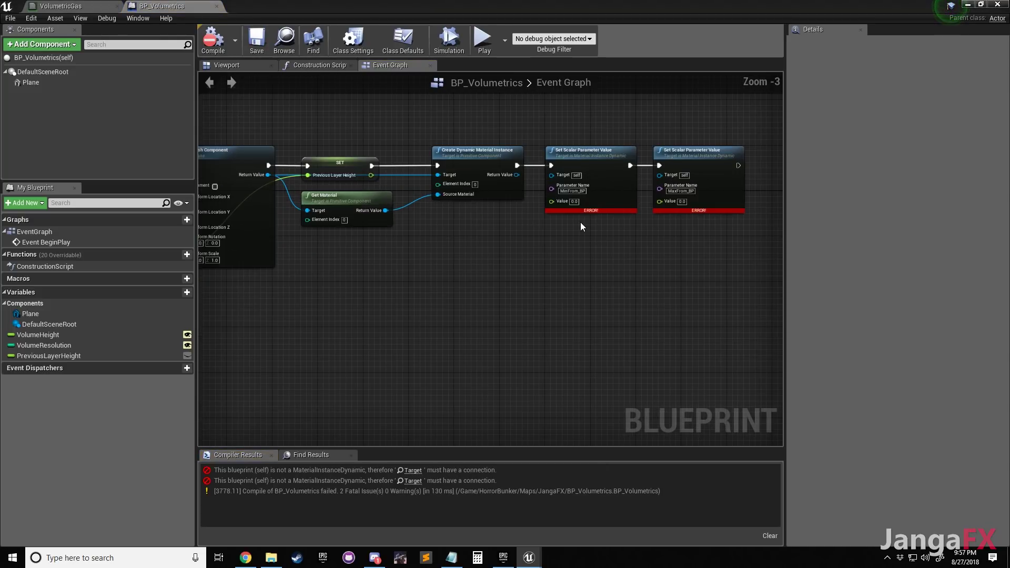
right_click_drag(385, 220, 454, 228)
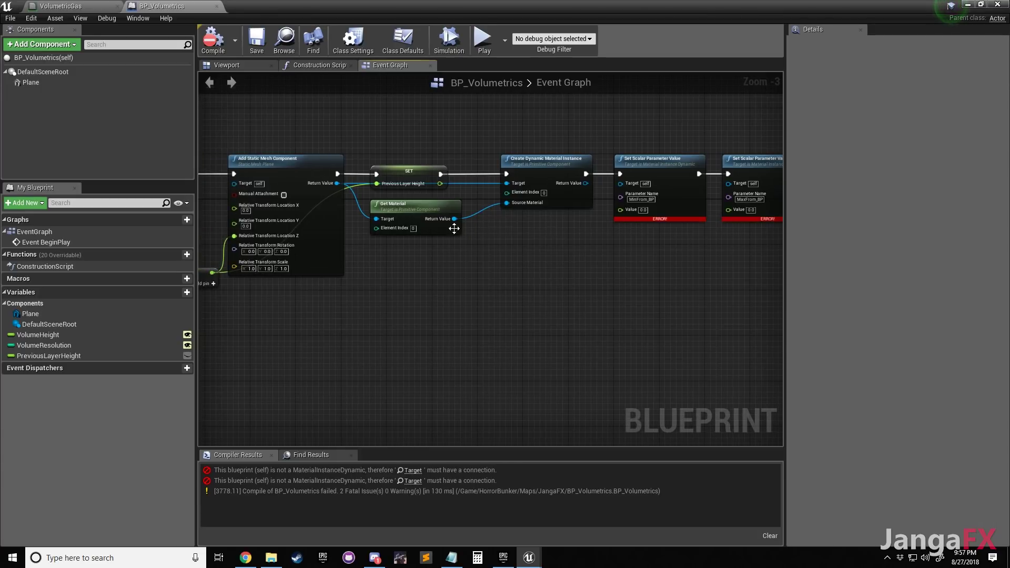
left_click_drag(336, 183, 587, 251)
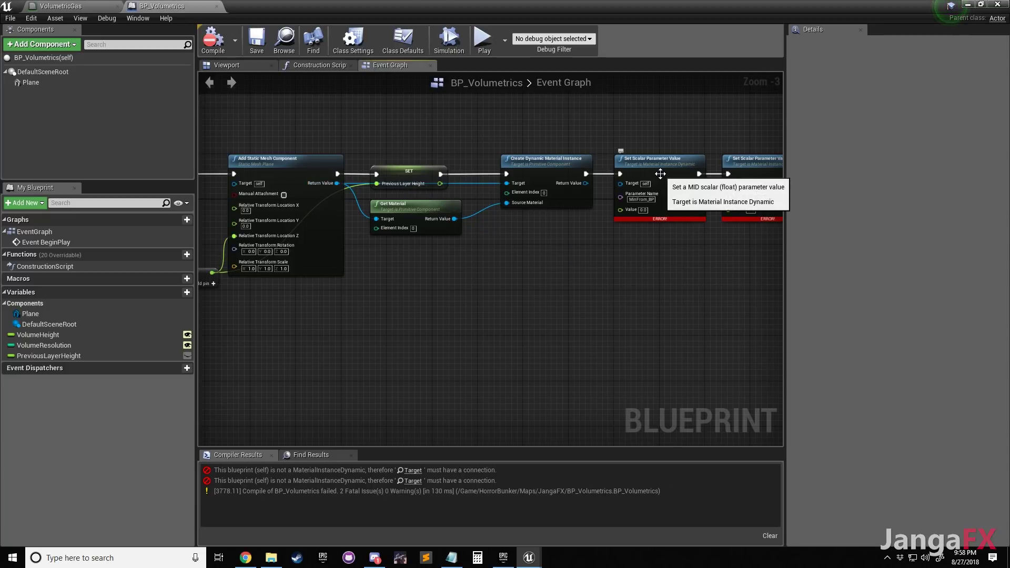
left_click_drag(586, 183, 620, 188)
right_click_drag(620, 188, 517, 184)
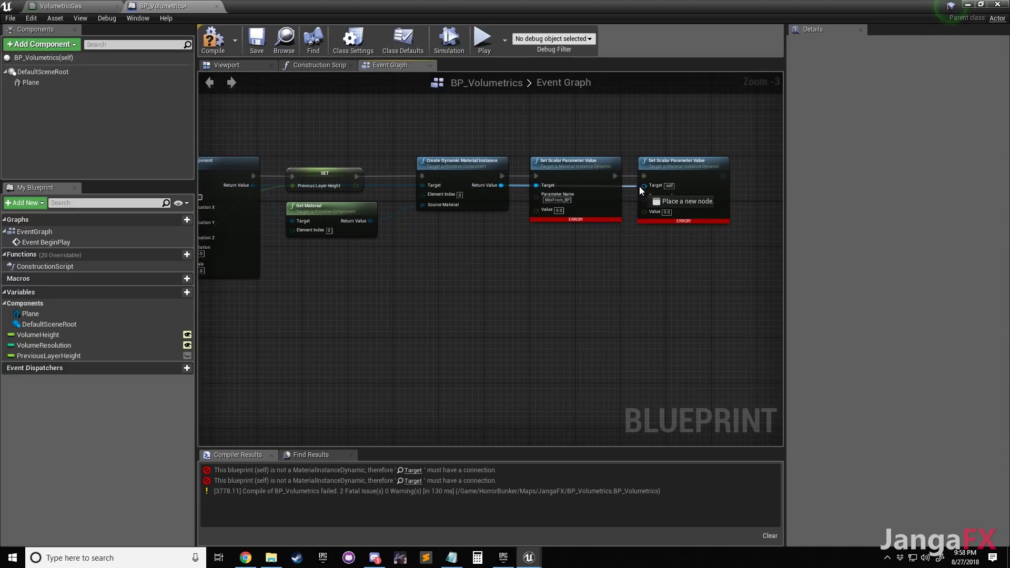
left_click(213, 39)
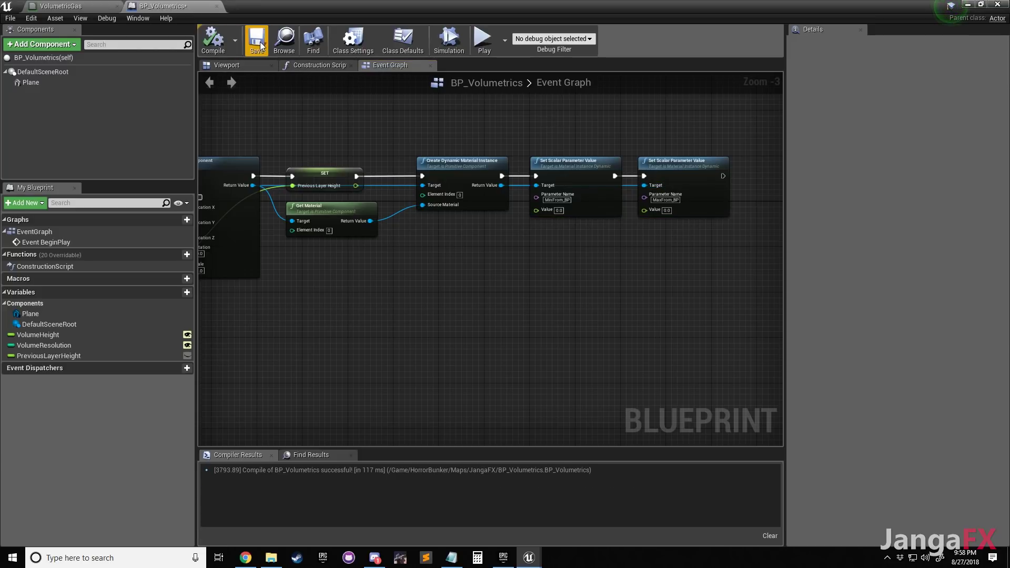
Return to the level and delete the existing BP_Volumetrics actor from the floor grating
double_click(358, 2)
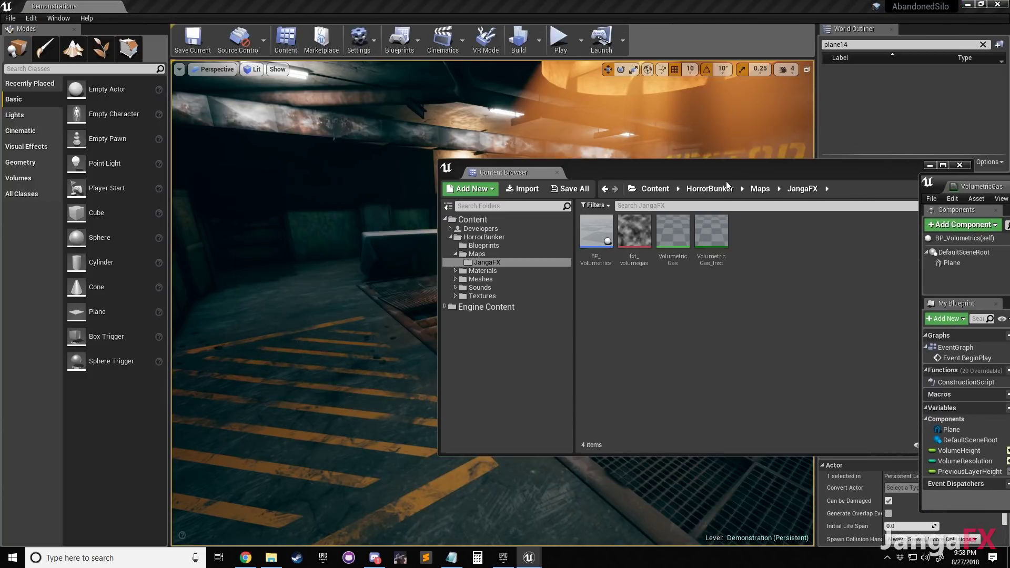
left_click(960, 164)
left_click_drag(1009, 186, 945, 144)
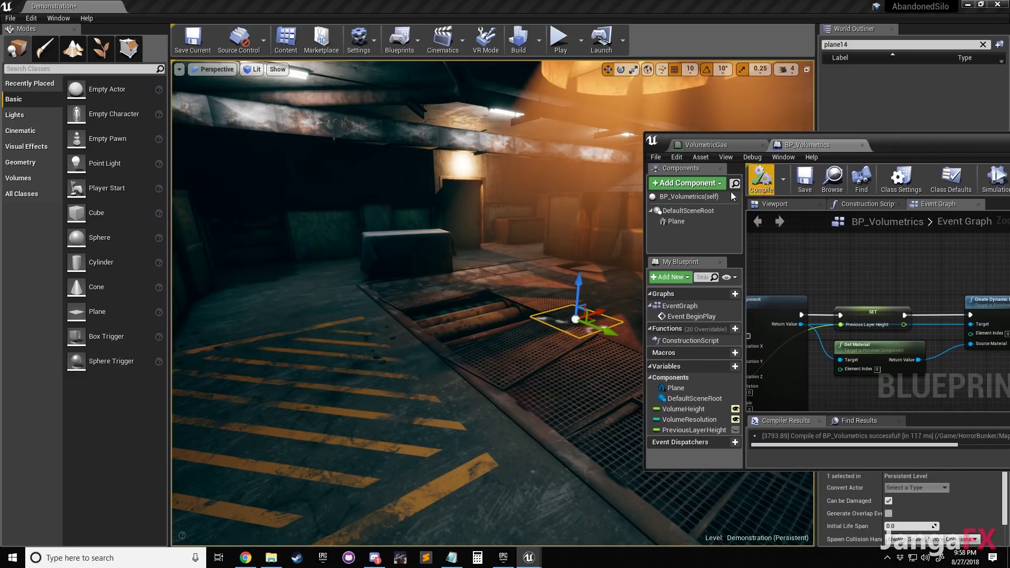
right_click_drag(432, 258, 500, 271)
key("w")
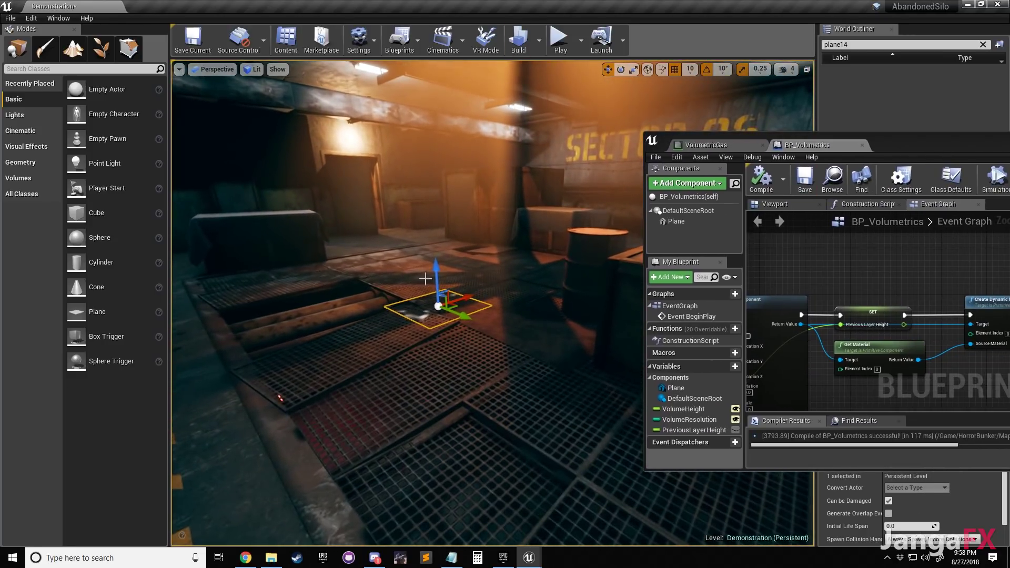
key("Delete")
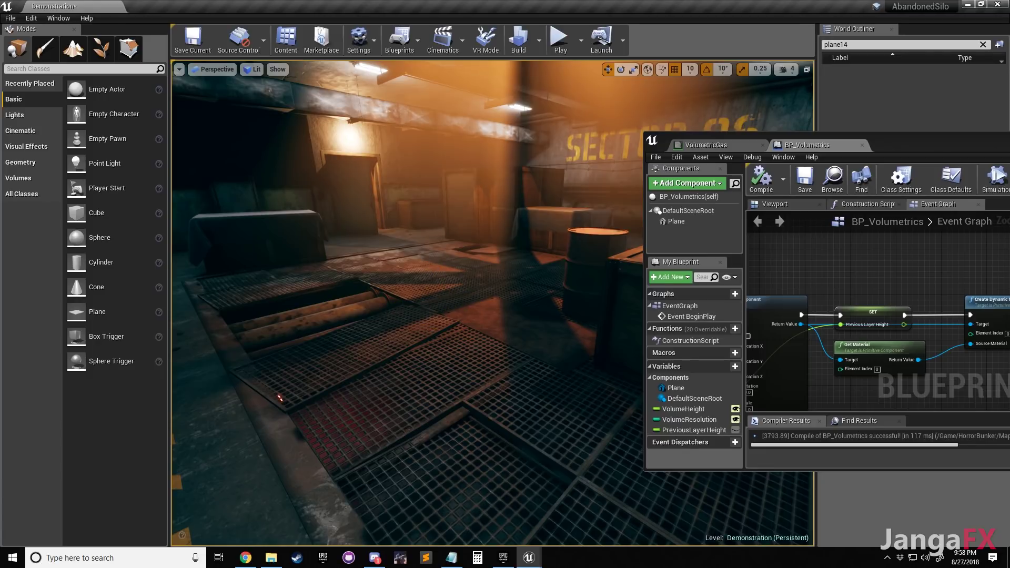
Place a new BP_Volumetrics actor on the floor grating, raise it to about 10 in Z, and clear the floating windows aside
left_click_drag(866, 211, 439, 357)
left_click_drag(434, 323, 435, 308)
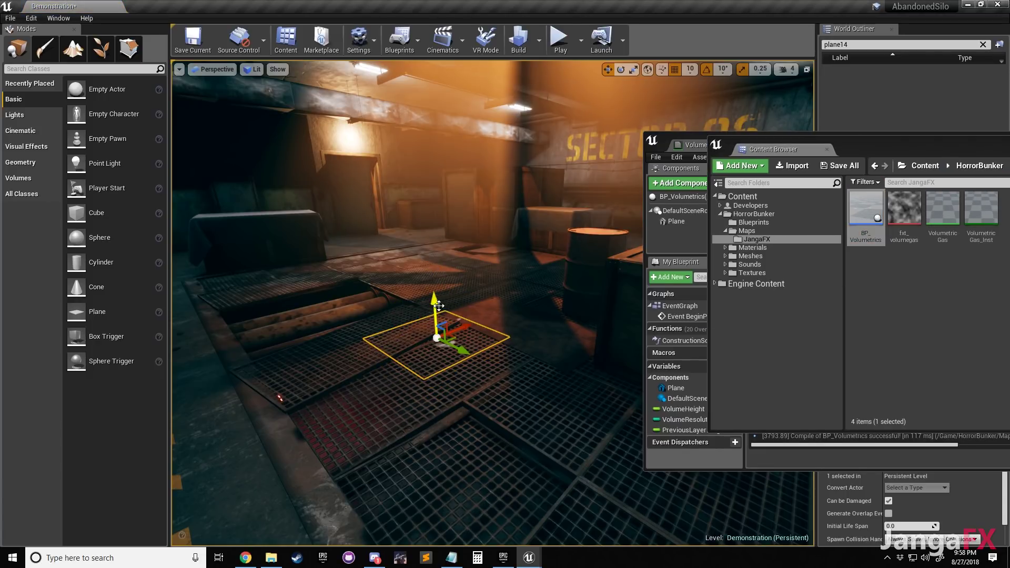
right_click_drag(518, 299, 453, 287)
scroll(455, 287, "down", 2)
left_click(925, 264)
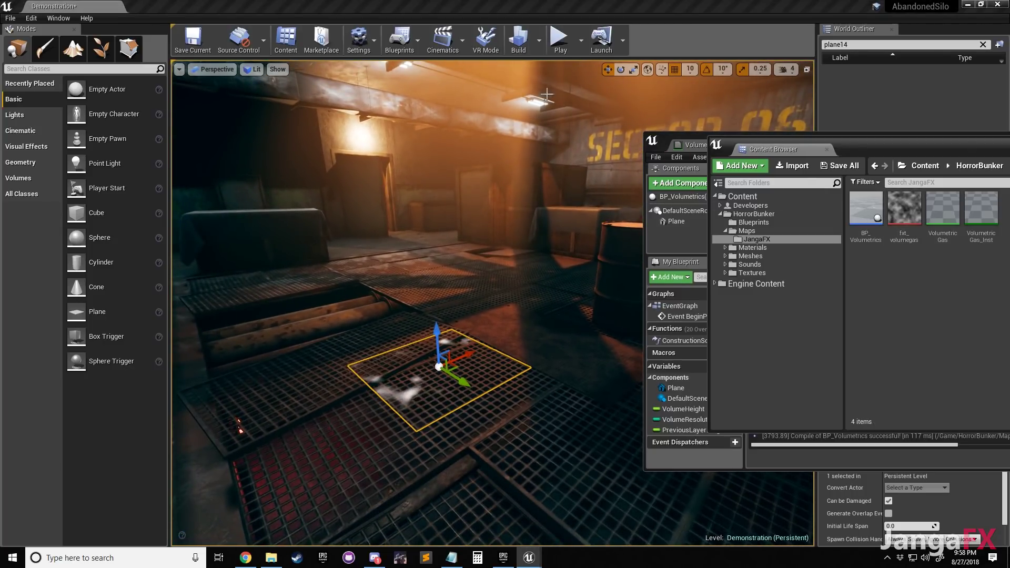
left_click_drag(884, 147, 1009, 157)
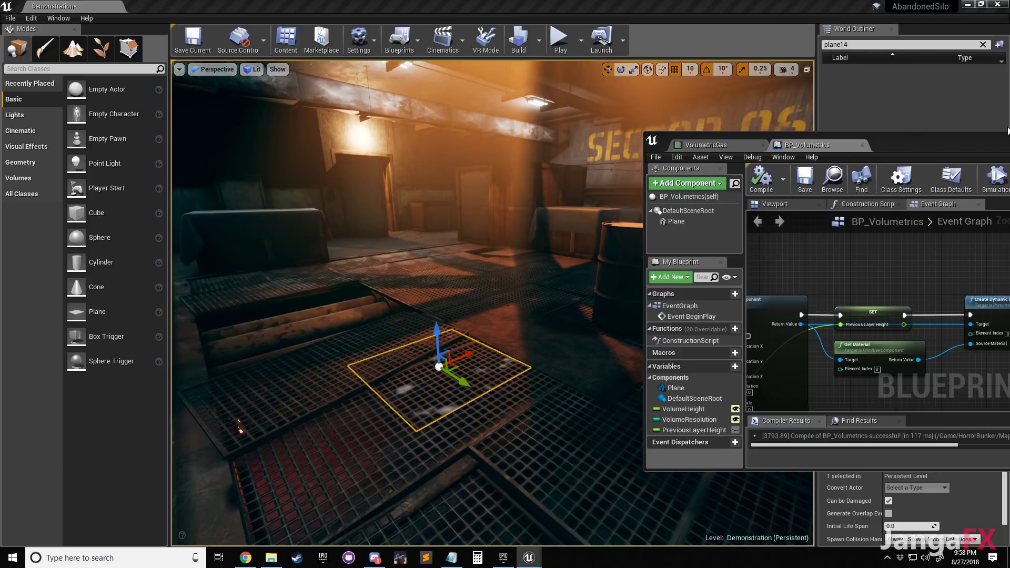
left_click_drag(939, 141, 1009, 163)
Simulate the level, inspect the stacked gas planes from above, and stop the simulation
right_click_drag(490, 299, 462, 266)
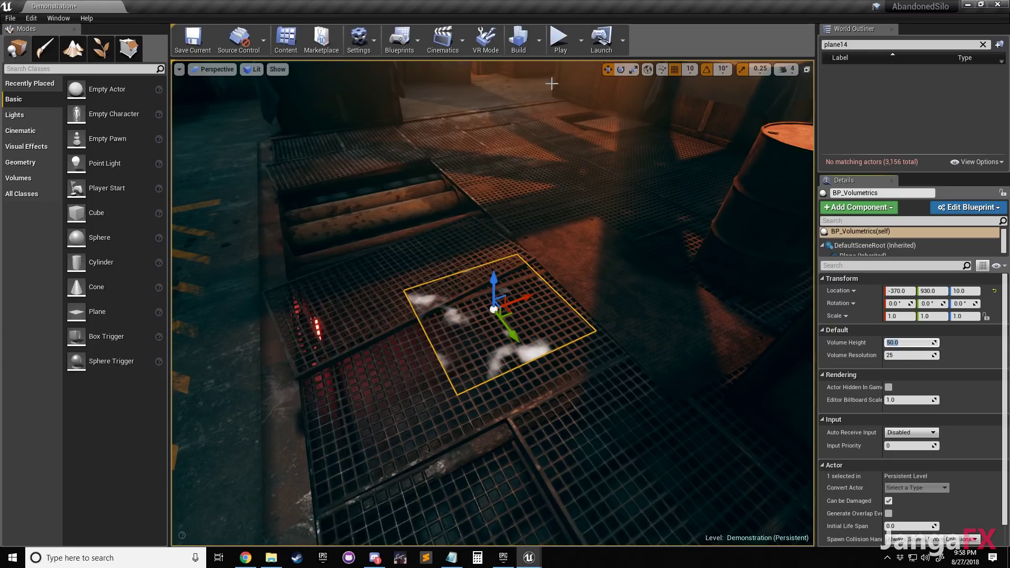
left_click(581, 40)
left_click(608, 124)
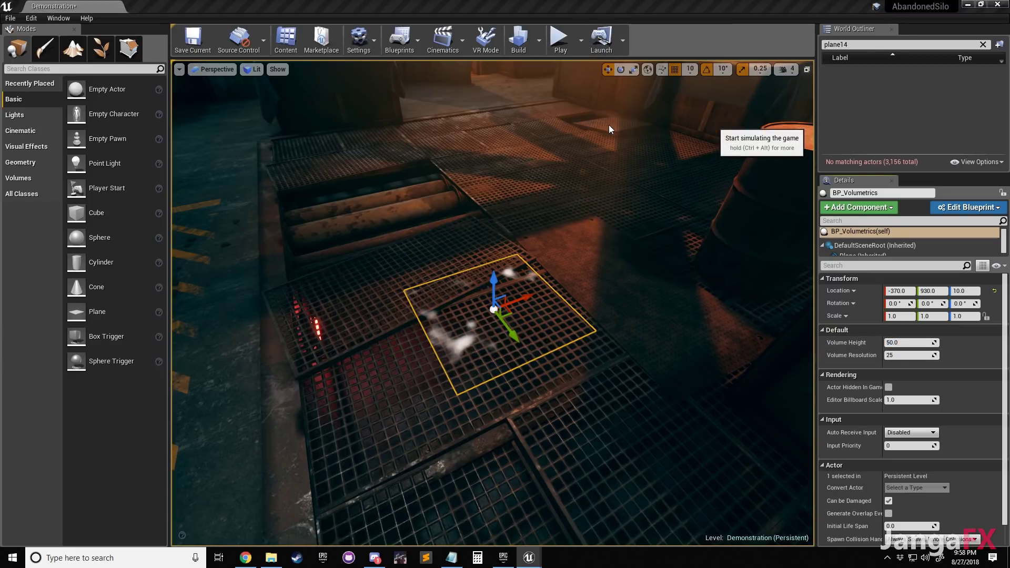
right_click_drag(519, 177, 563, 56)
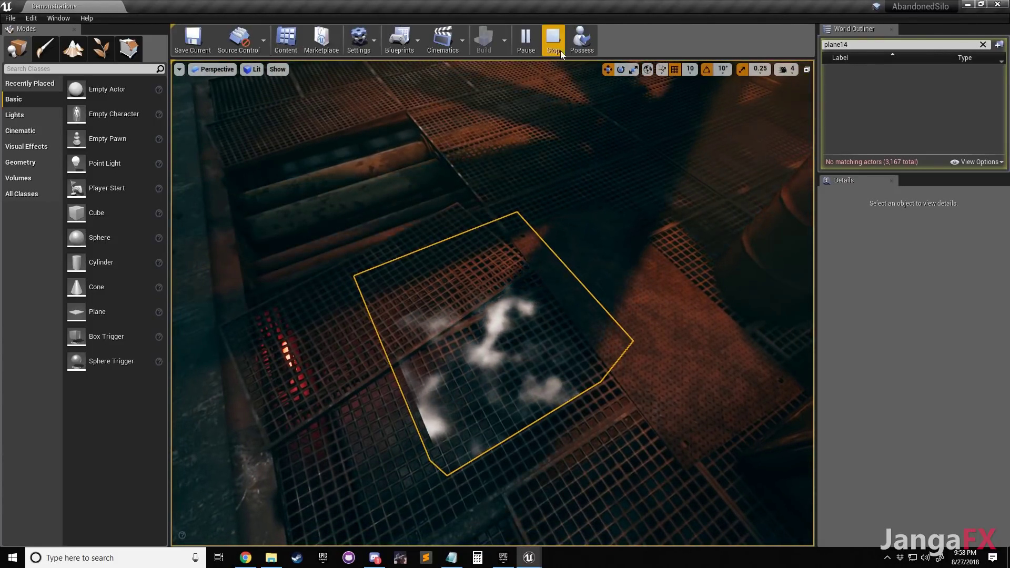
left_click(553, 38)
Filter the level's actors by "audio", delete the matching actors, and briefly run and stop the simulation
double_click(866, 44)
type("audio")
left_click(905, 80)
key("Delete")
left_click(885, 81)
key("Delete")
left_click(885, 81)
key("Delete")
left_click(883, 80)
key("Delete")
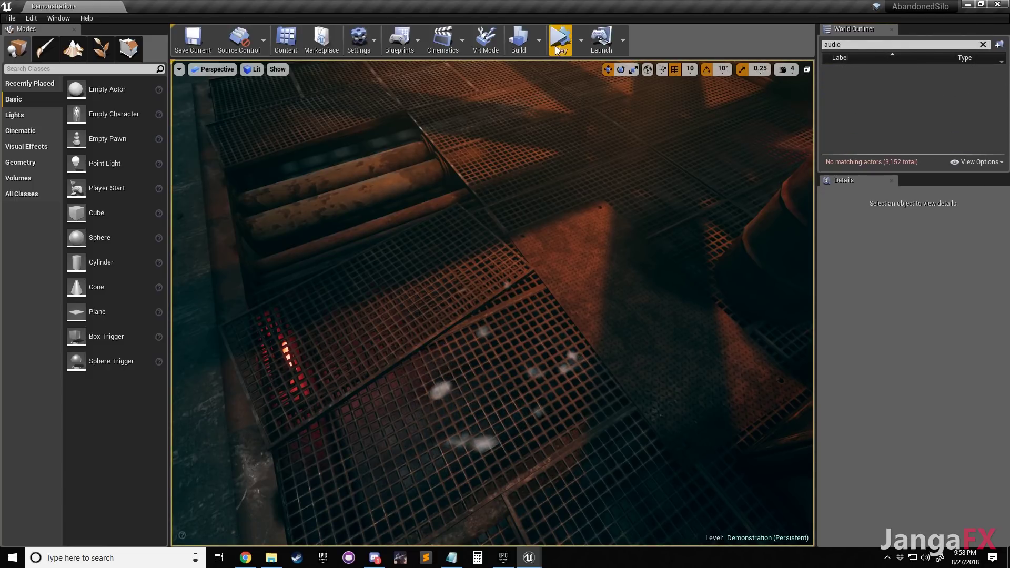
left_click(561, 38)
left_click(552, 38)
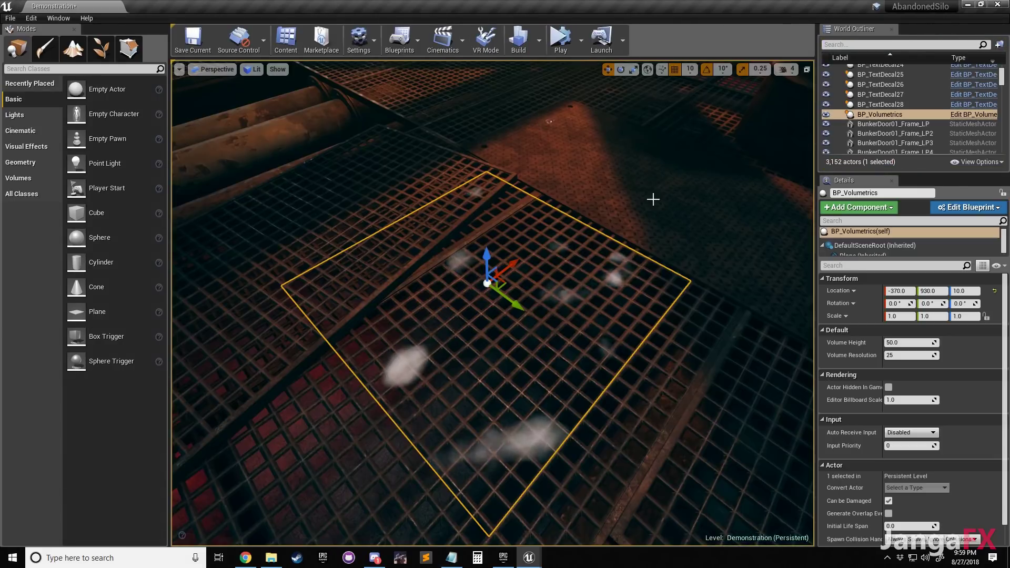
Bring back the BP_Volumetrics blueprint editor at full size, showing the loop's parameter nodes
left_click_drag(1009, 139, 746, 89)
scroll(677, 202, "down", 1)
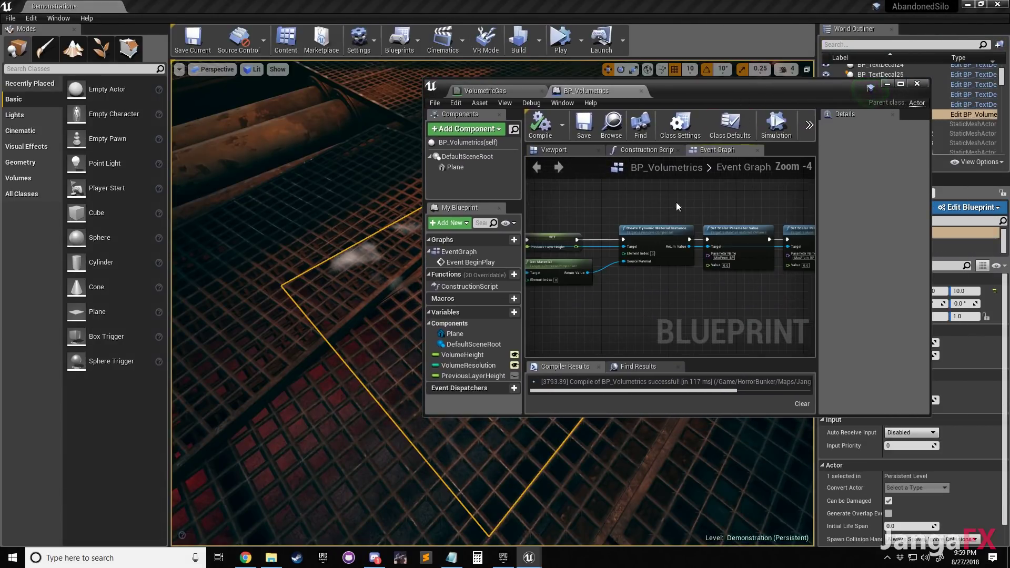
left_click(900, 83)
scroll(495, 242, "up", 1)
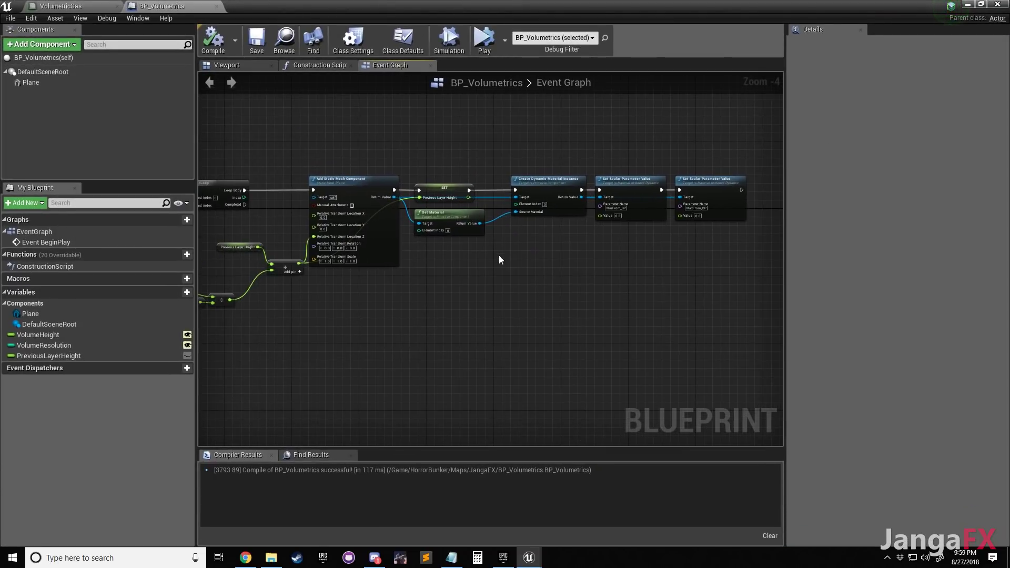
right_click_drag(488, 226, 608, 215)
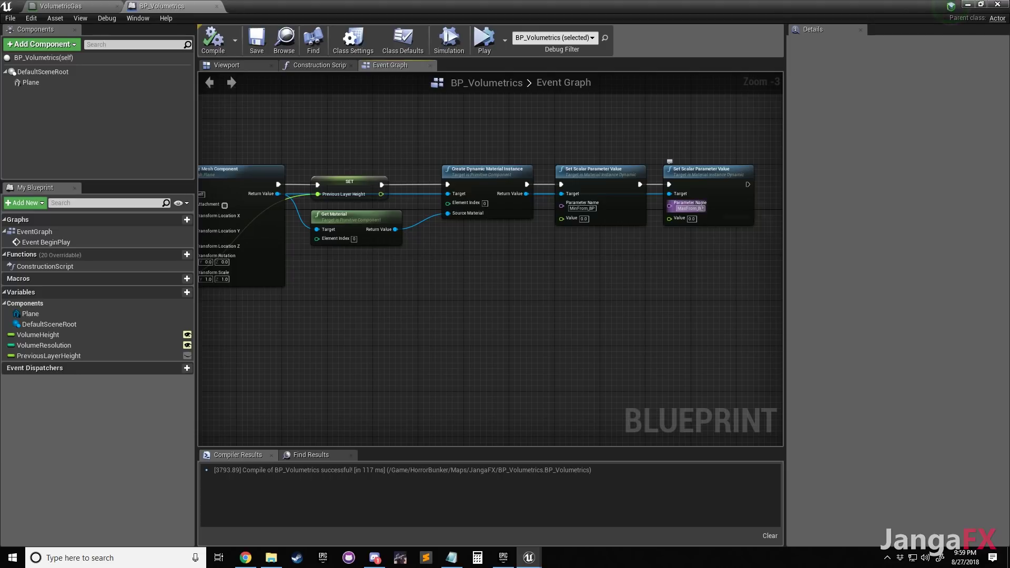
Copy the Volume Height node from before the loop and connect the copy to the Value of the loop's MaxFrom_BP node
scroll(672, 253, "down", 2)
scroll(675, 238, "up", 2)
right_click_drag(589, 280, 641, 264)
scroll(641, 264, "down", 2)
right_click_drag(526, 280, 622, 258)
right_click_drag(261, 247, 401, 245)
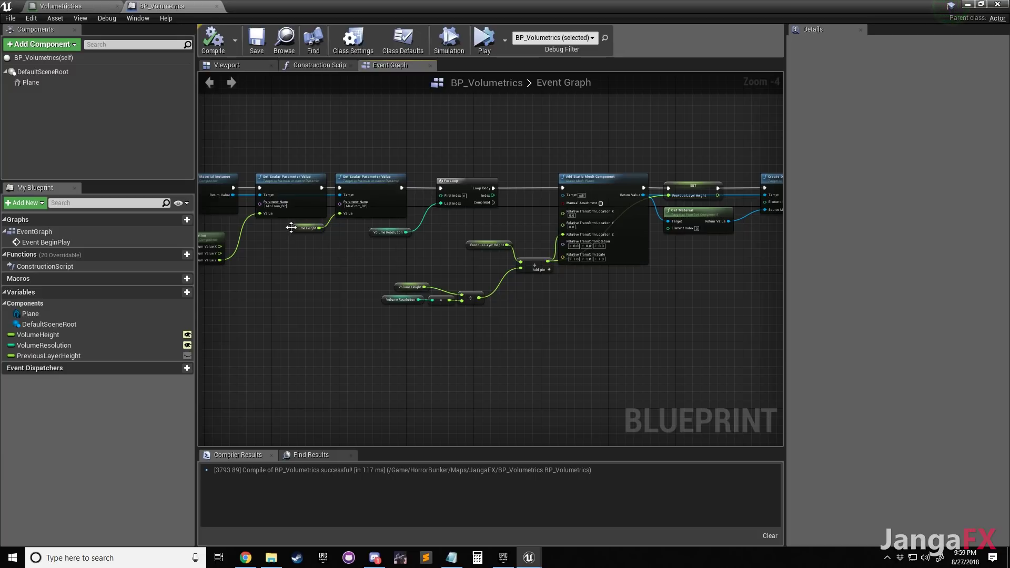
left_click(291, 227)
right_click_drag(697, 299, 481, 294)
right_click_drag(693, 264, 605, 262)
scroll(611, 232, "up", 2)
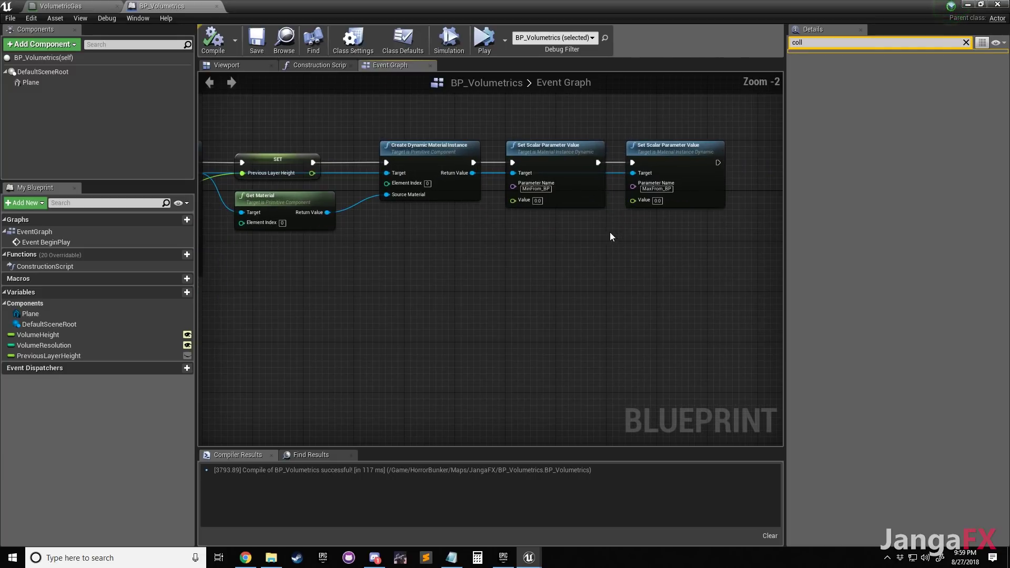
right_click_drag(627, 220, 683, 223)
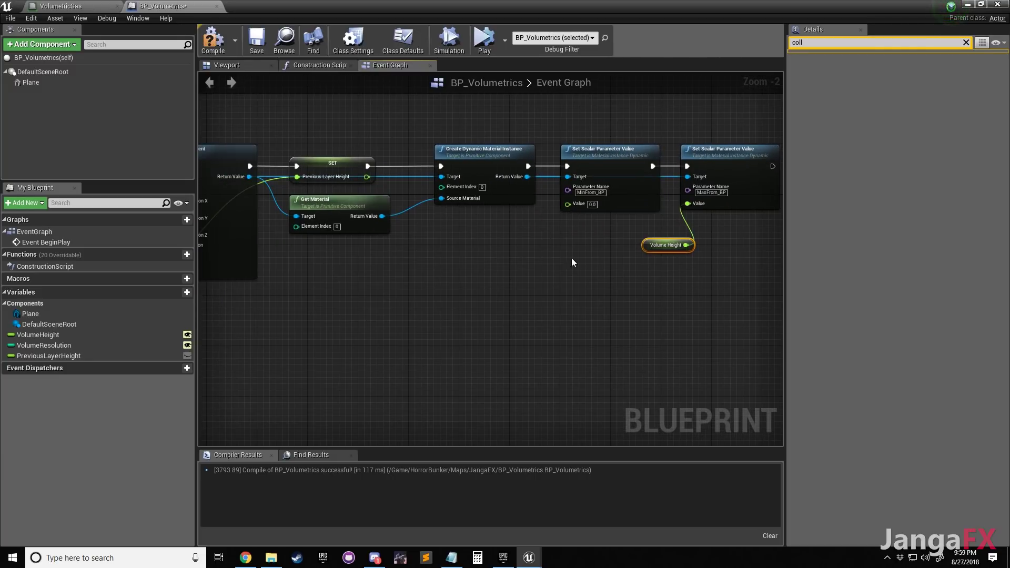
left_click(571, 258)
Add a GetWorldLocation node from Add Static Mesh Component's Return Value and split its Return Value into separate X, Y and Z pins
right_click_drag(600, 196, 615, 209)
right_click_drag(541, 248, 611, 248)
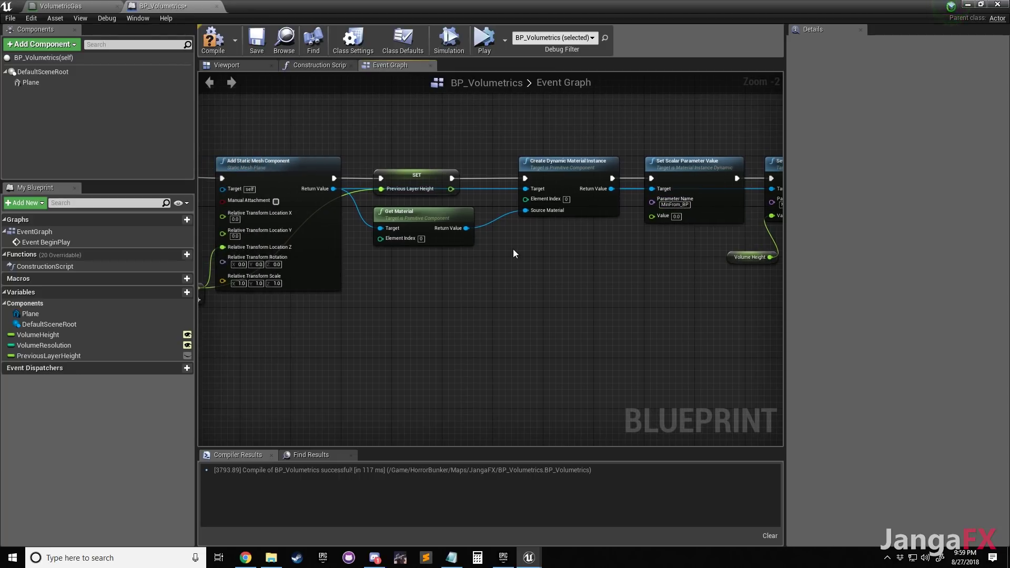
right_click_drag(500, 271, 564, 273)
scroll(557, 272, "down", 1)
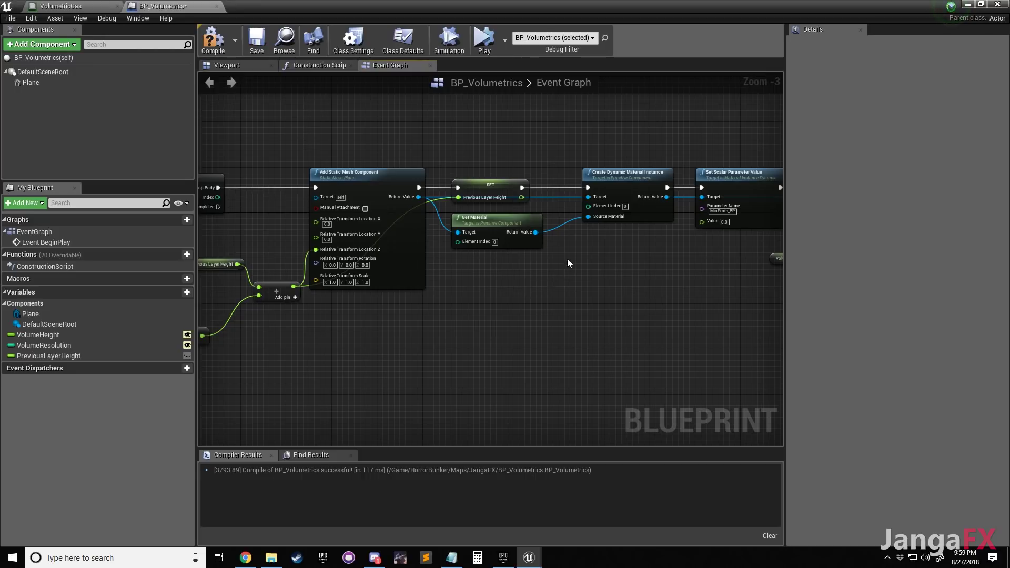
left_click_drag(419, 197, 488, 286)
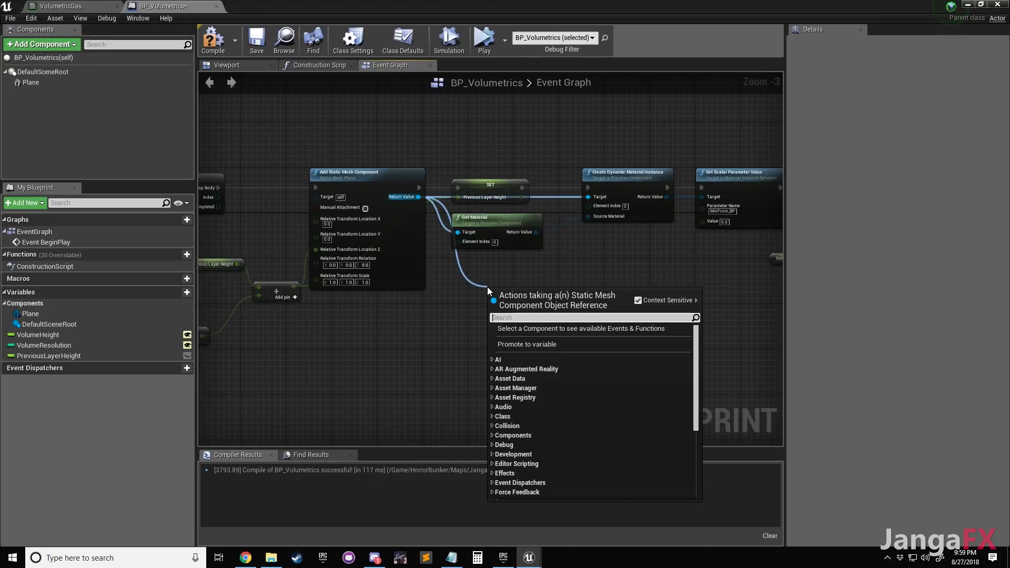
type("get worl")
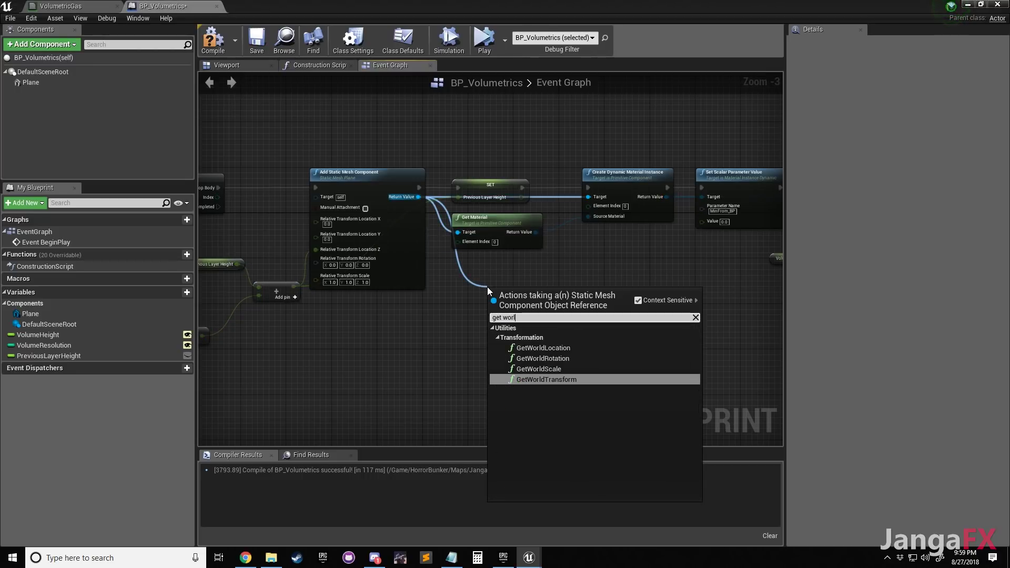
type("d")
left_click(537, 348)
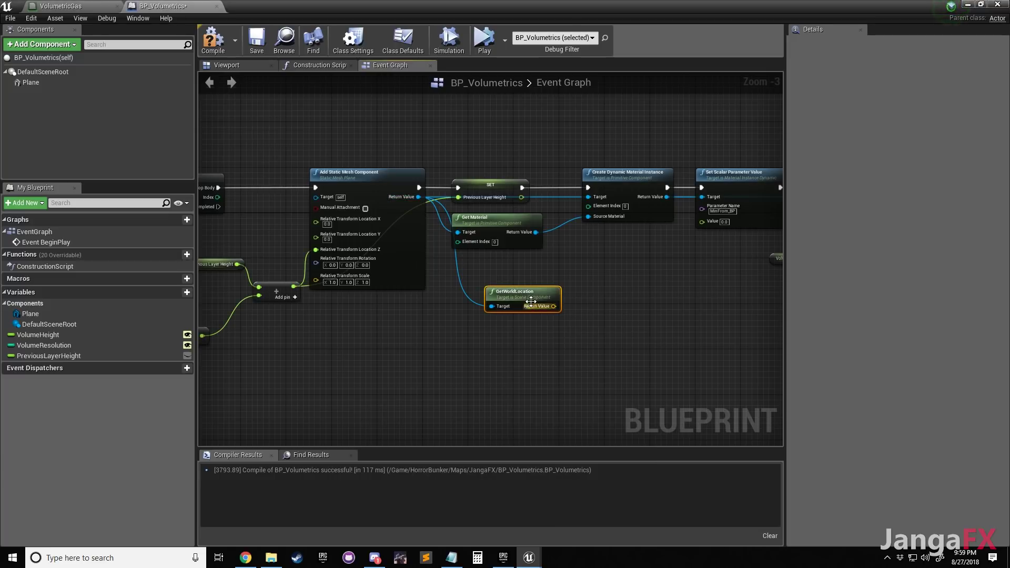
right_click(543, 300)
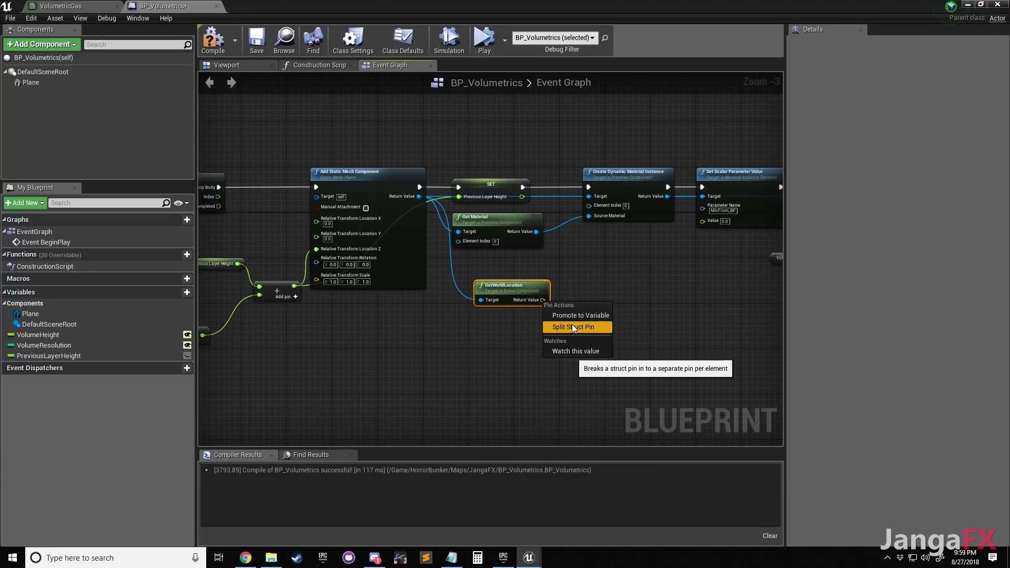
left_click(572, 324)
Connect GetWorldLocation's Return Value Z to the Value of the loop's MinFrom_BP node, and compile and save the blueprint
left_click_drag(543, 318, 713, 226)
right_click_drag(670, 166, 596, 175)
left_click(213, 39)
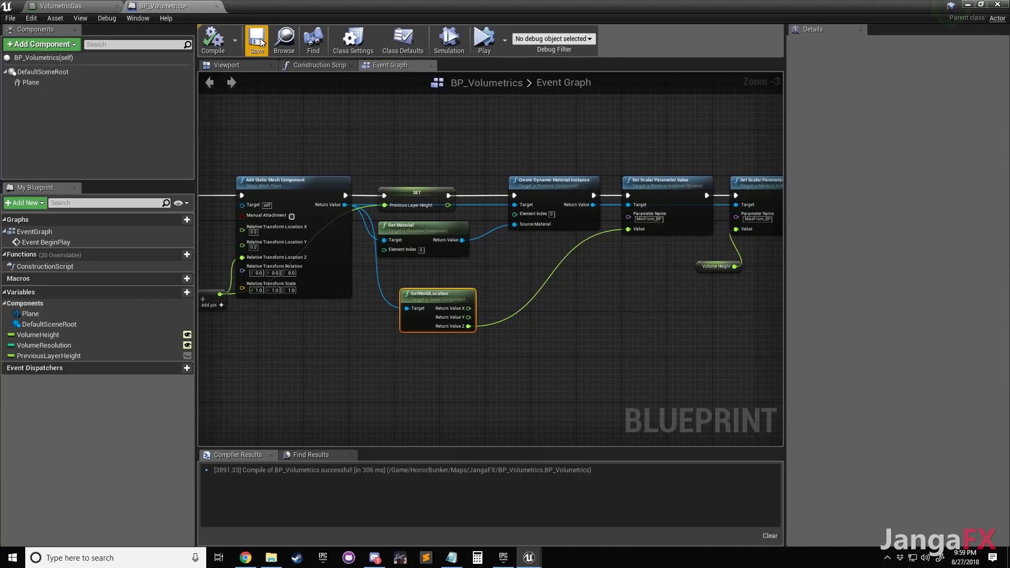
left_click(258, 41)
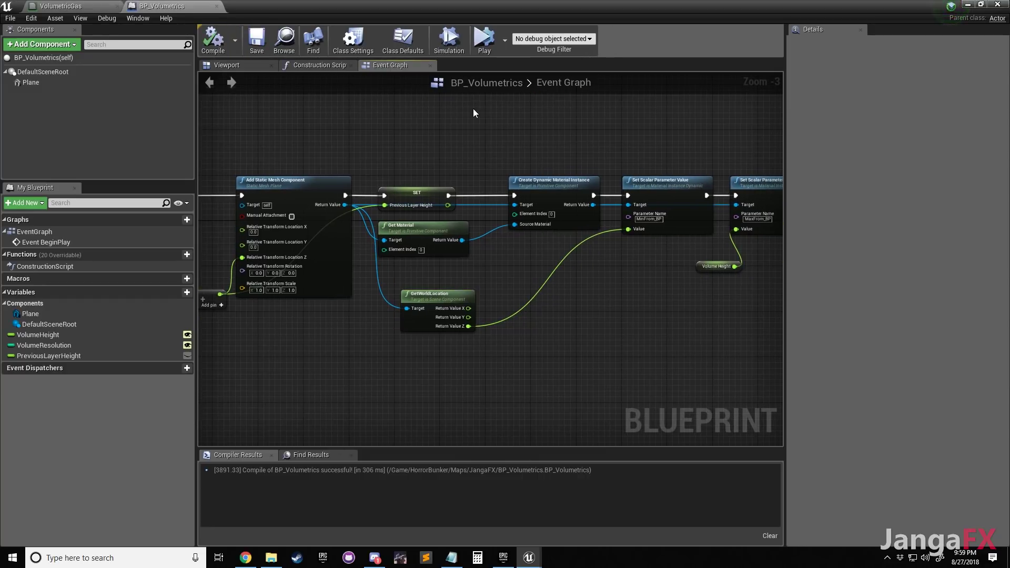
Return to the level and simulate it to examine the volumetric gas layers
right_click_drag(473, 109, 398, 113)
left_click_drag(416, 6, 1009, 117)
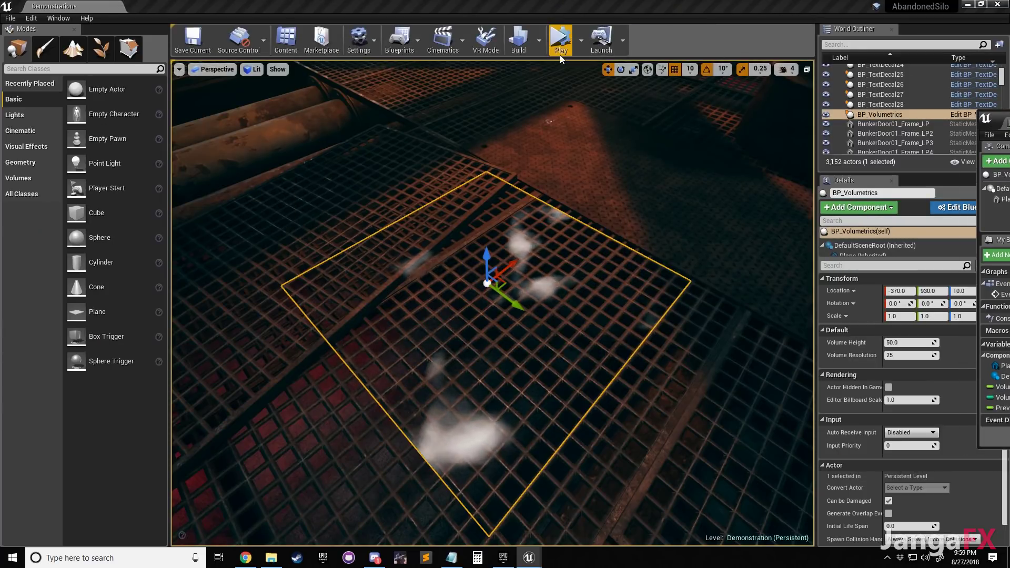
left_click(561, 53)
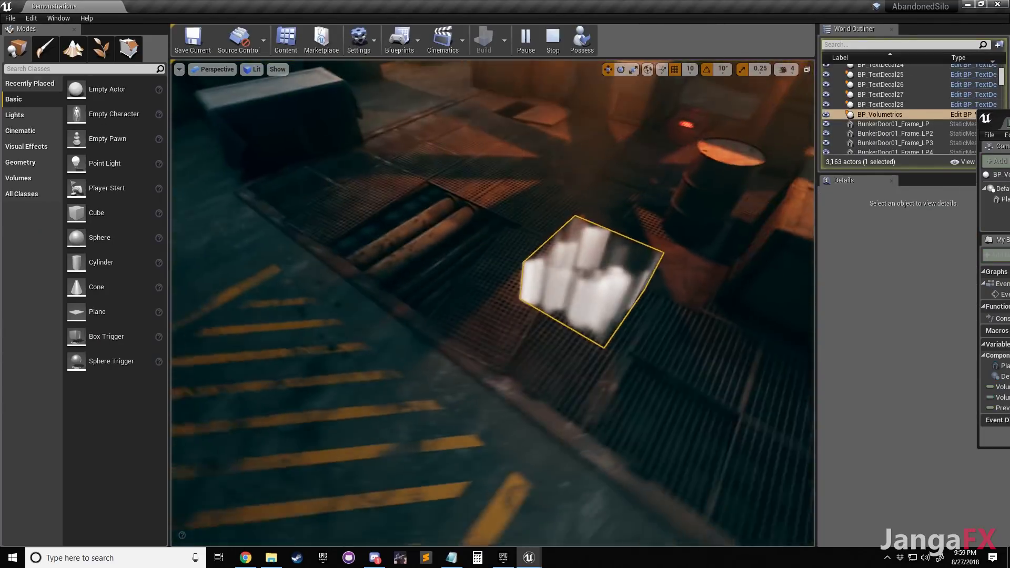
Stop the simulation and promote the Return Value Z of the GetWorldLocation before the loop to a variable named SeedHeight
right_click_drag(493, 303, 532, 306)
left_click(557, 41)
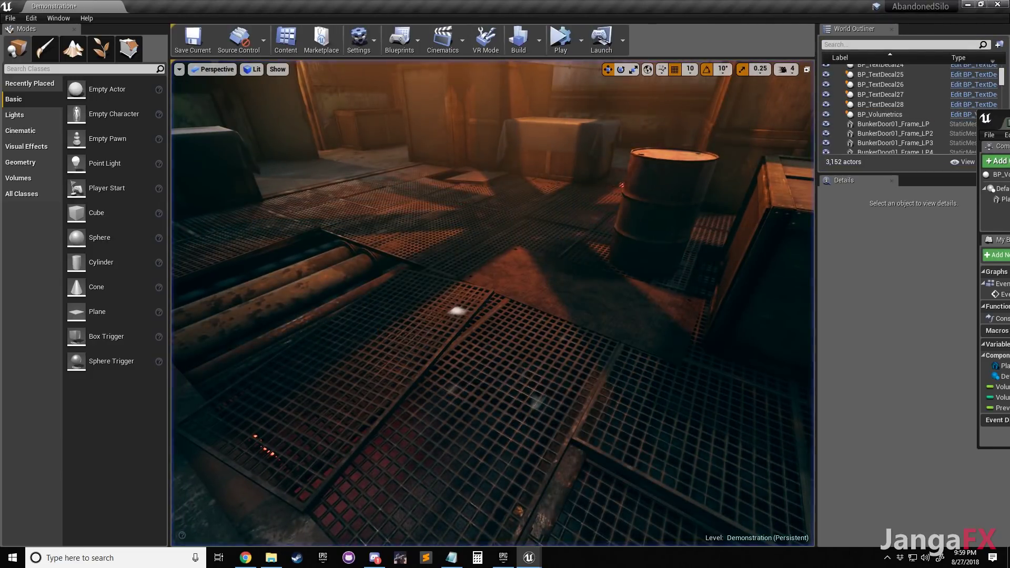
left_click_drag(1009, 119, 581, 108)
scroll(570, 258, "down", 1)
right_click_drag(687, 307, 623, 285)
scroll(531, 326, "down", 1)
right_click_drag(444, 337, 544, 311)
right_click_drag(454, 301, 560, 292)
scroll(560, 291, "down", 1)
right_click_drag(450, 271, 505, 267)
scroll(479, 272, "up", 2)
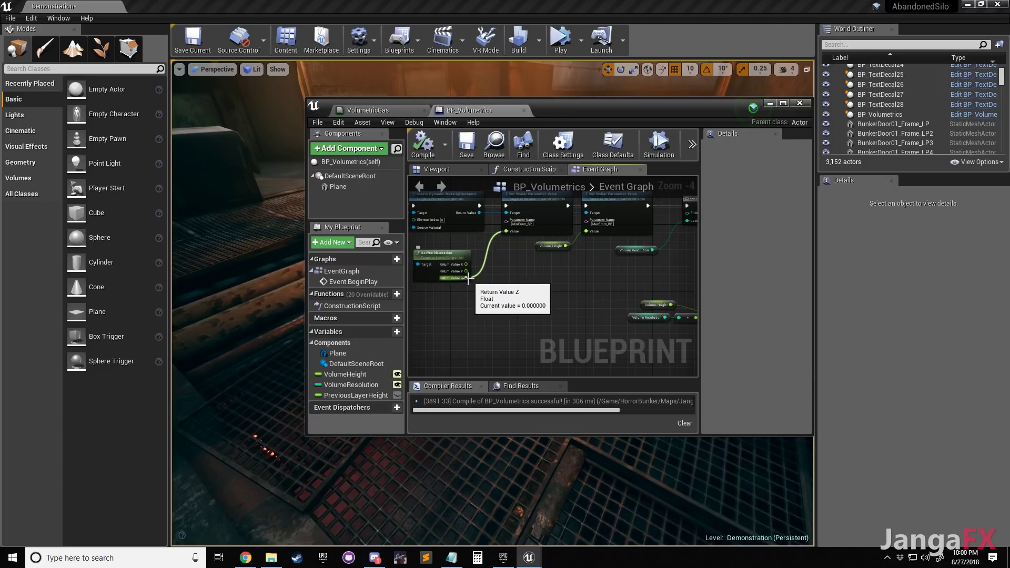
left_click_drag(510, 283, 516, 283)
left_click(566, 330)
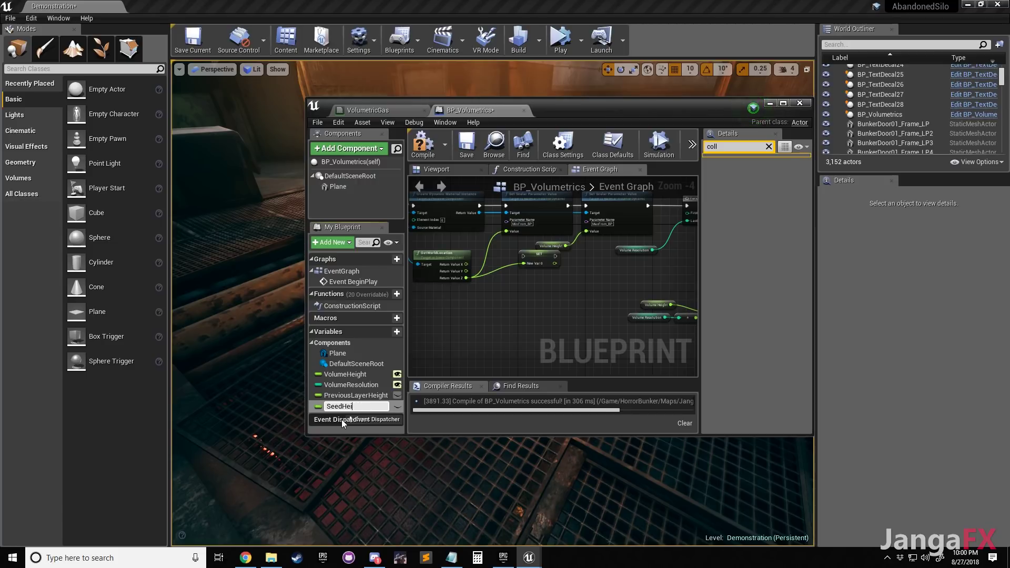
key("Return")
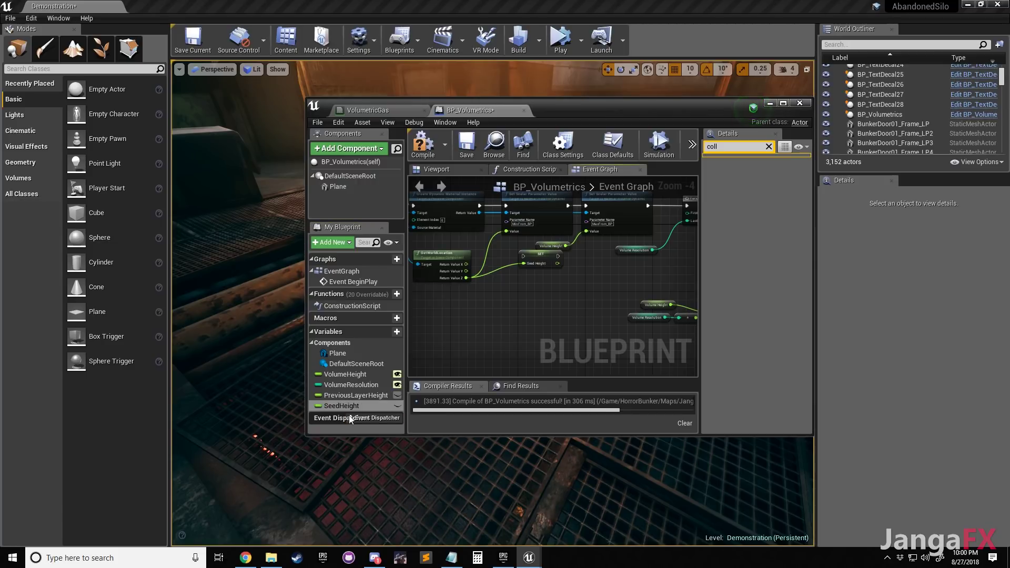
Wire the Seed Height SET node into the execution flow between Create Dynamic Material Instance and the MinFrom_BP Set Scalar Parameter Value node
left_click_drag(539, 256, 517, 262)
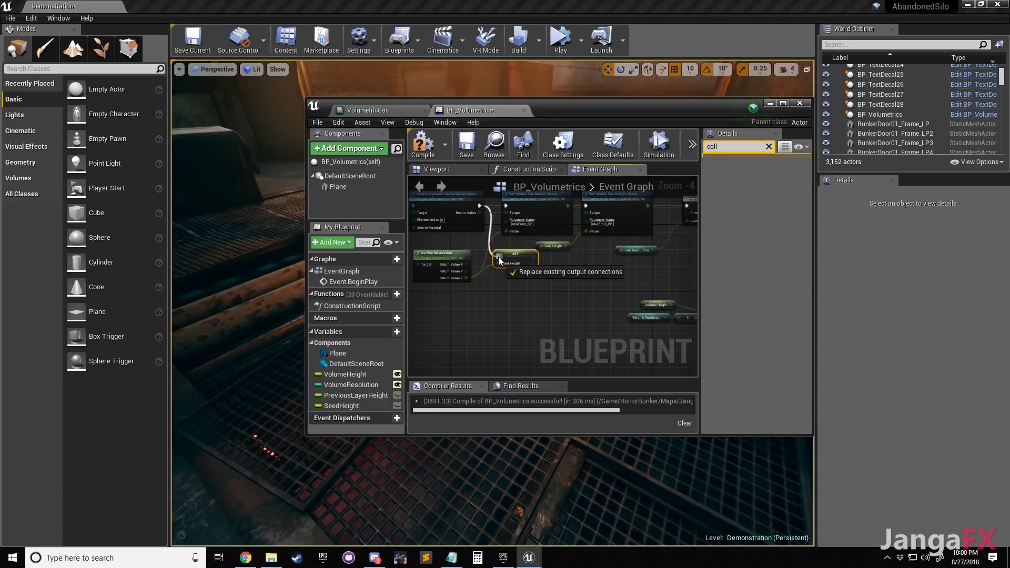
right_click_drag(510, 278, 591, 323)
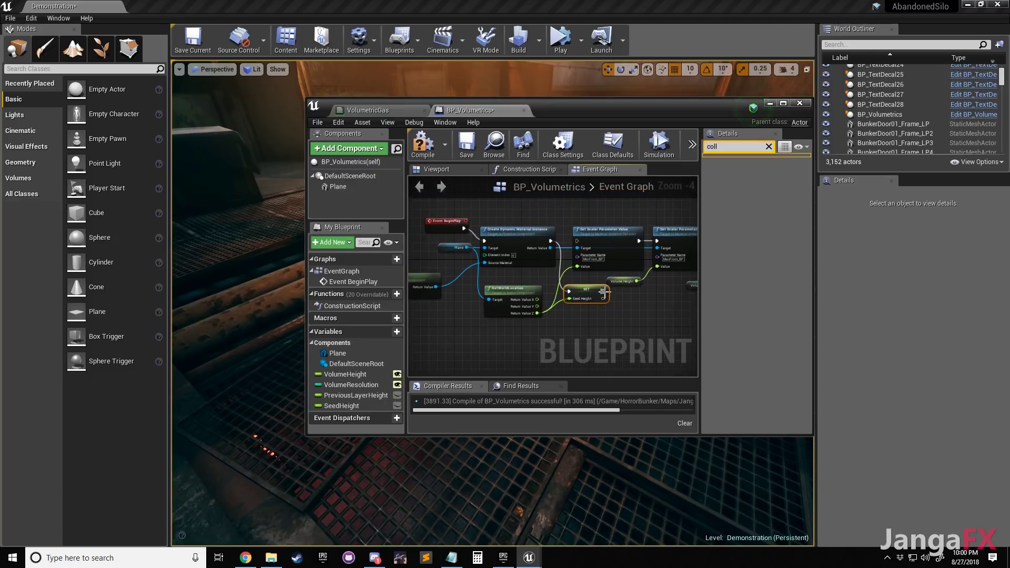
left_click_drag(578, 240, 577, 241)
Maximize the blueprint editor and space out the nodes before the loop to make room for the Seed Height SET node
right_click_drag(549, 340, 622, 315)
scroll(601, 291, "down", 1)
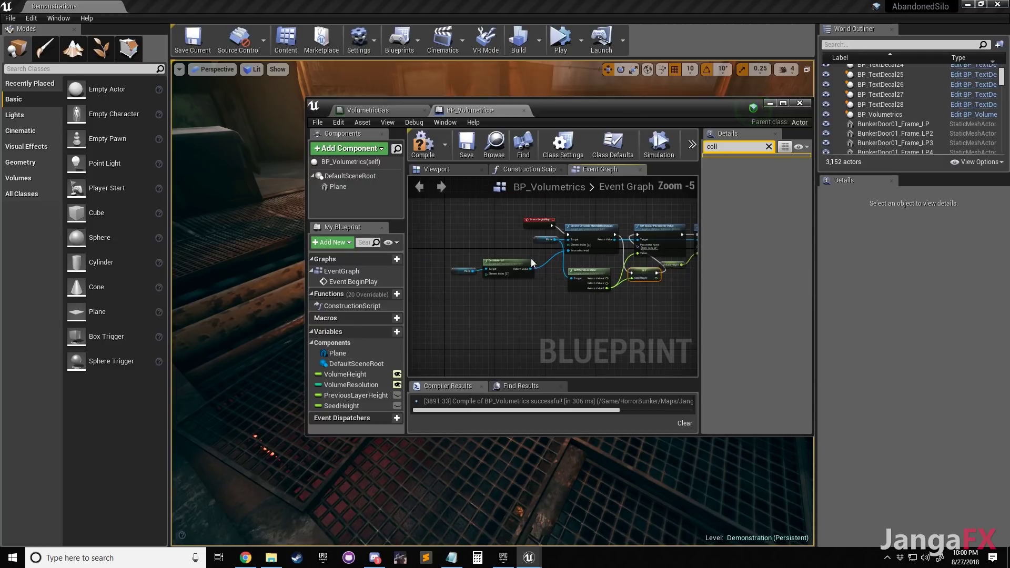
left_click_drag(570, 268, 571, 269)
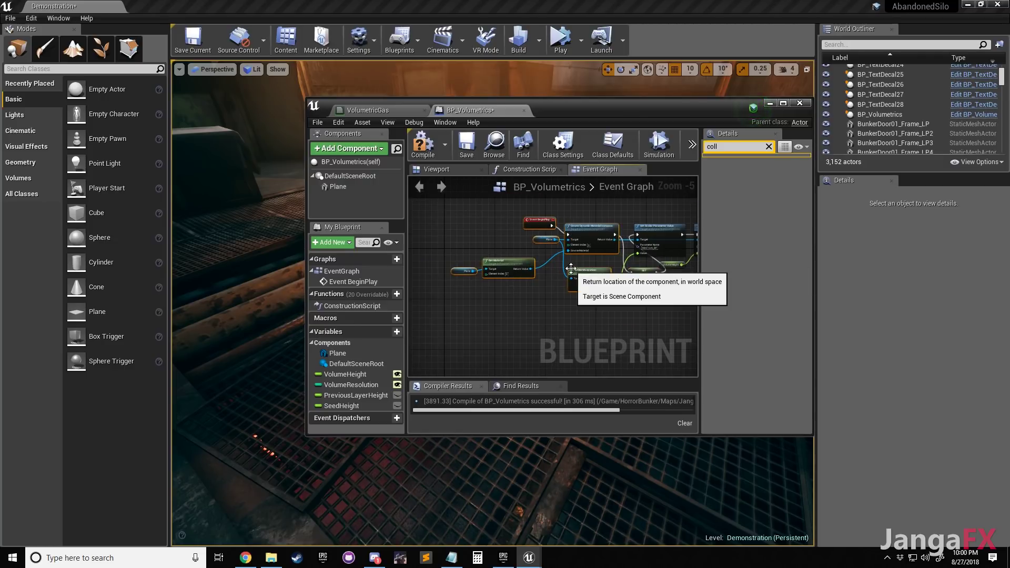
left_click(784, 103)
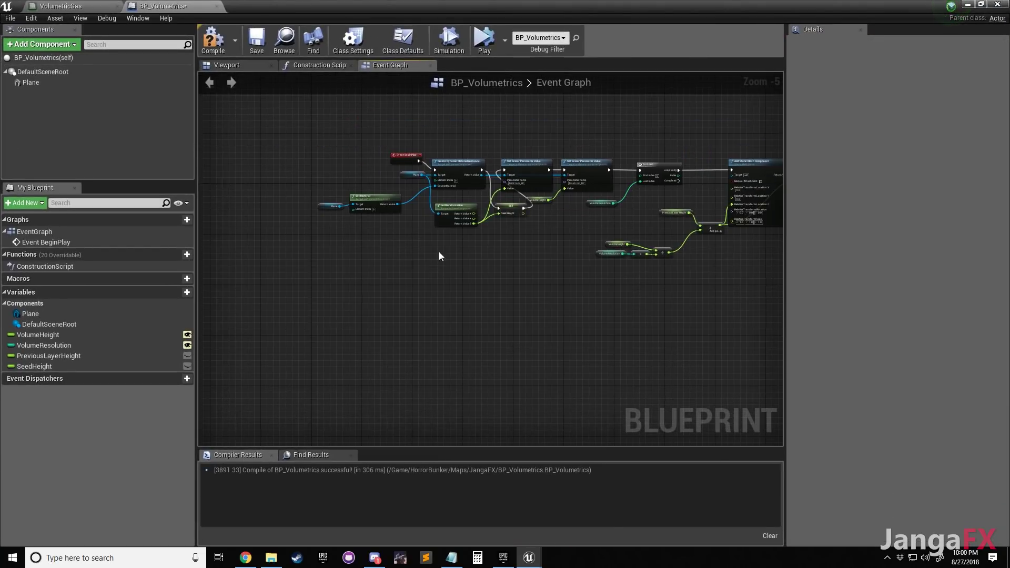
scroll(347, 137, "up", 2)
left_click_drag(535, 245, 536, 245)
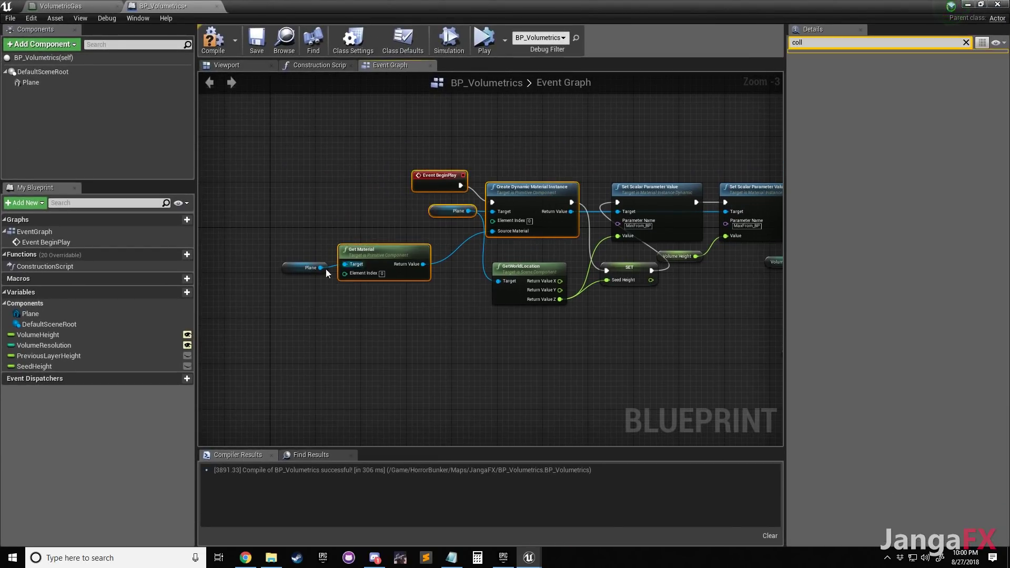
left_click_drag(523, 194, 363, 194)
left_click_drag(512, 269, 369, 270)
right_click_drag(599, 315, 547, 319)
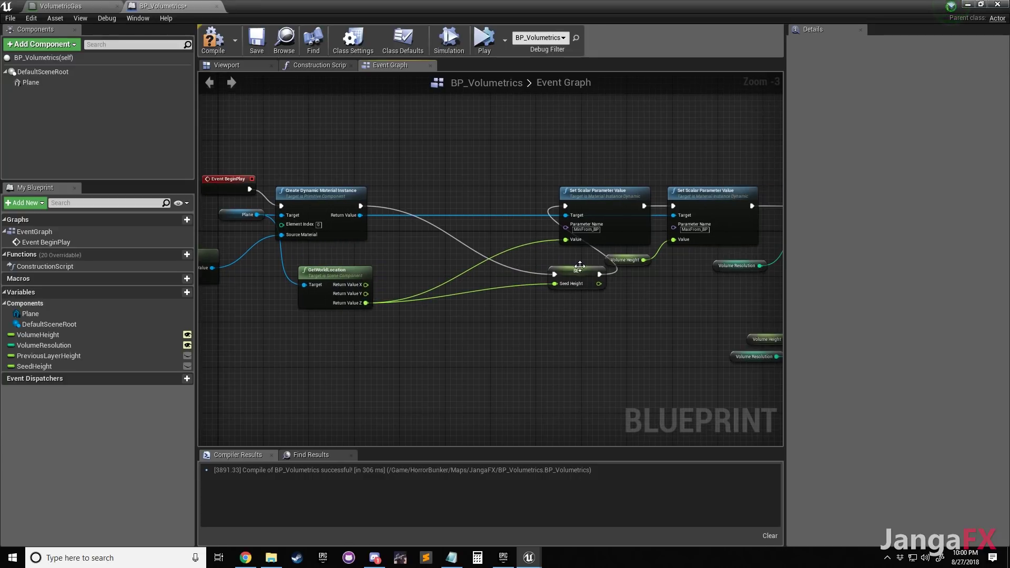
left_click_drag(562, 263, 539, 250)
right_click(500, 179)
left_click(499, 342)
Connect a Seed Height getter to the Value of the loop's MinFrom_BP node in place of GetWorldLocation, and compile the blueprint
right_click_drag(585, 309, 367, 305)
scroll(673, 306, "down", 2)
scroll(674, 306, "up", 4)
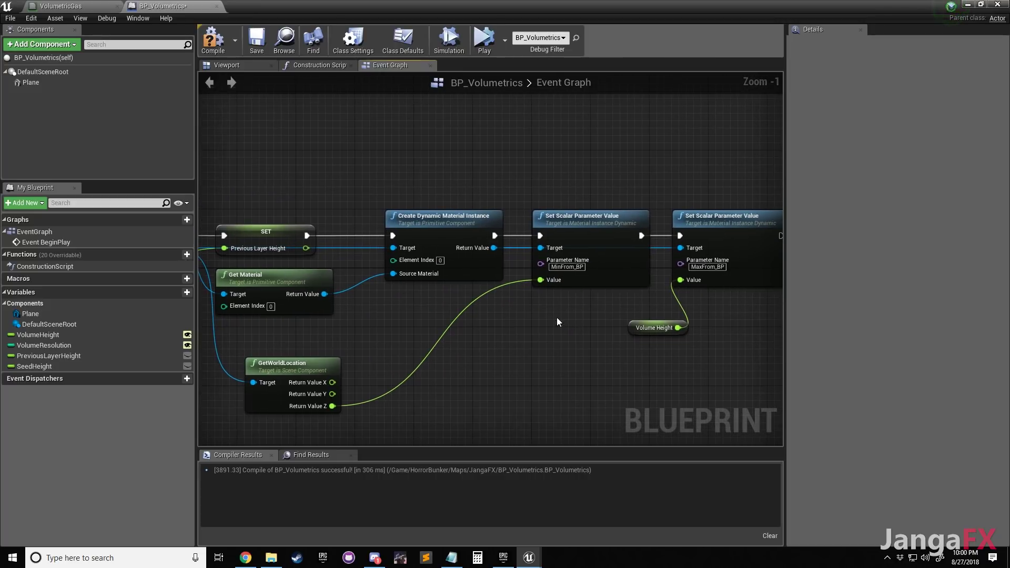
right_click_drag(557, 322, 550, 270)
left_click_drag(66, 366, 534, 228)
left_click(459, 304)
left_click(411, 283)
right_click_drag(413, 279, 480, 260)
left_click(219, 42)
Review the loop's node chain from Add Static Mesh Component through to the MaxFrom_BP Set Scalar Parameter Value node
right_click_drag(639, 177, 555, 204)
scroll(679, 211, "down", 1)
right_click_drag(580, 134, 575, 169)
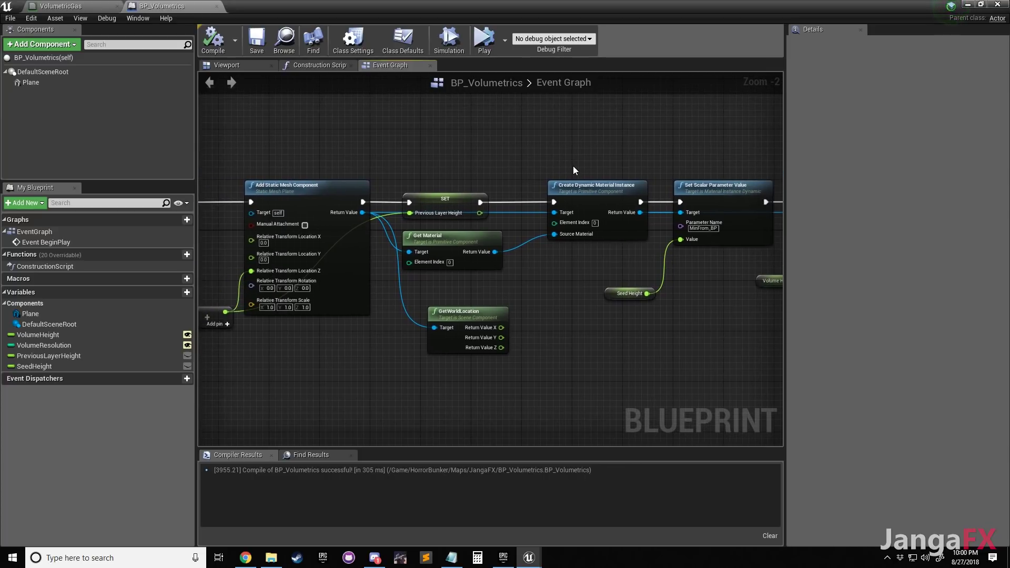
right_click_drag(296, 272, 400, 273)
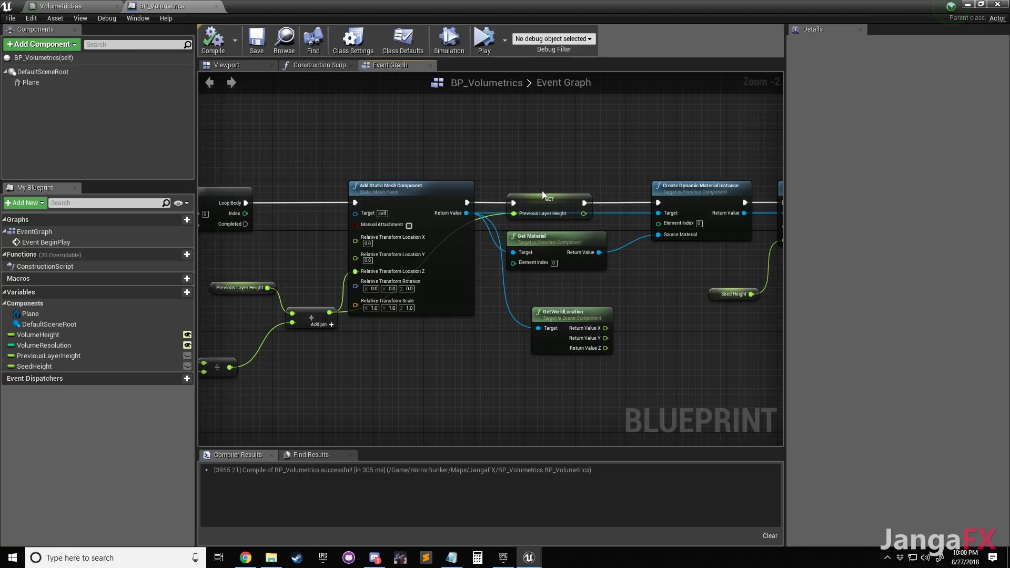
right_click_drag(581, 197, 511, 204)
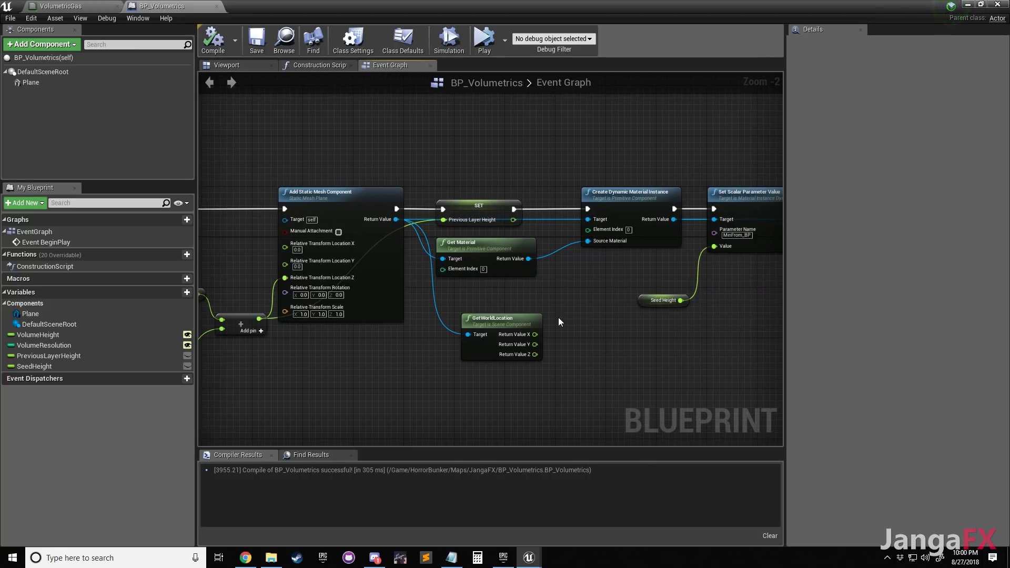
right_click_drag(559, 322, 484, 303)
right_click_drag(542, 290, 458, 287)
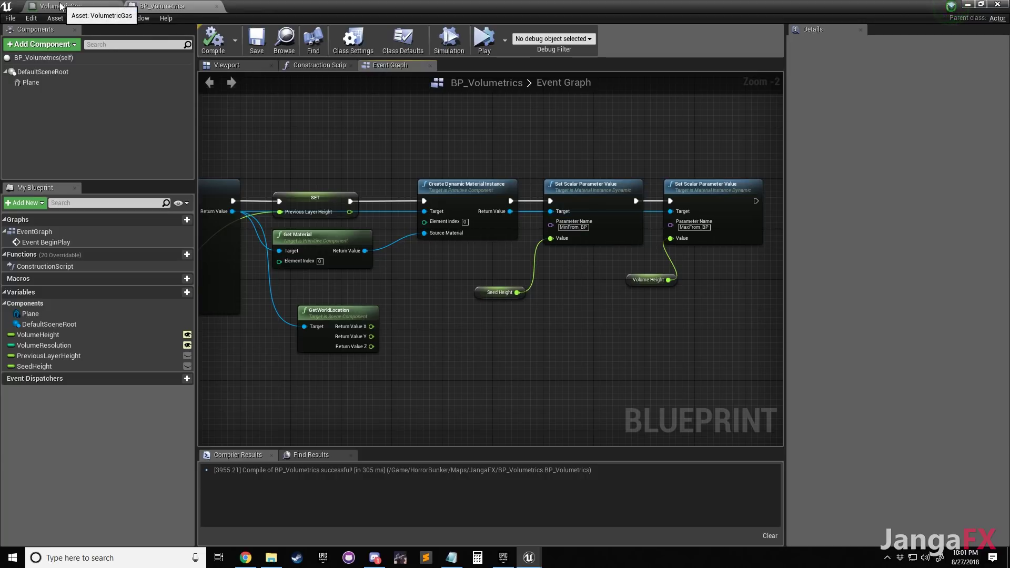
Move the Seed Height getter closer to the loop's MinFrom_BP node, and compile and save the blueprint
left_click_drag(484, 293, 494, 262)
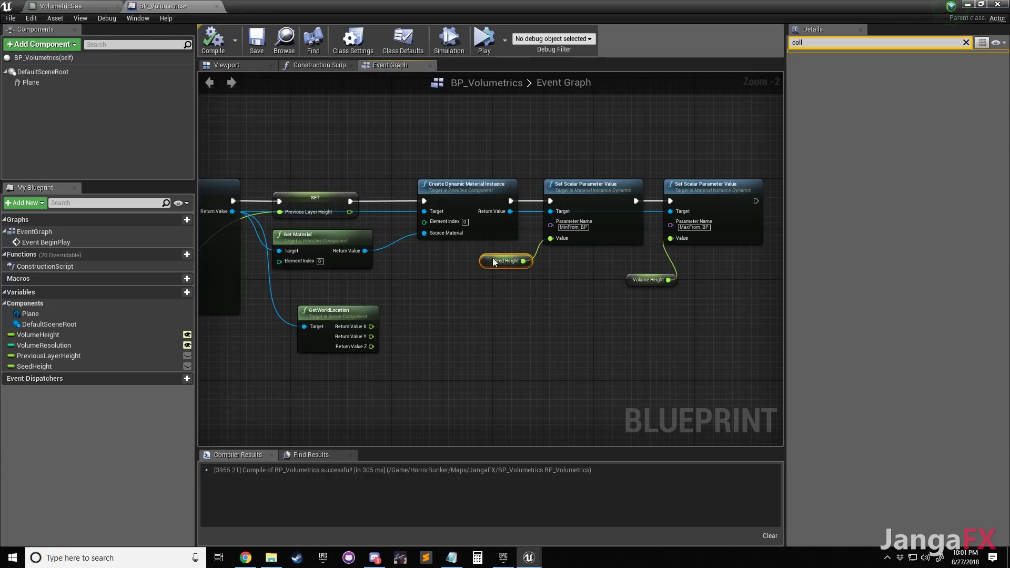
right_click_drag(371, 113, 406, 118)
left_click(257, 41)
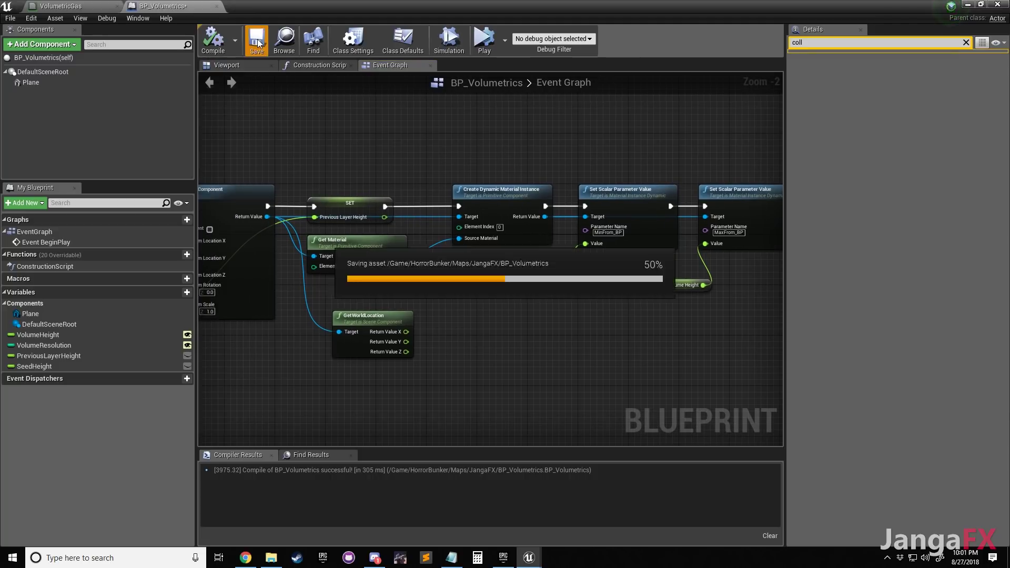
Return to the level editor and simulate the level to check the gas volume on the floor grating
double_click(313, 7)
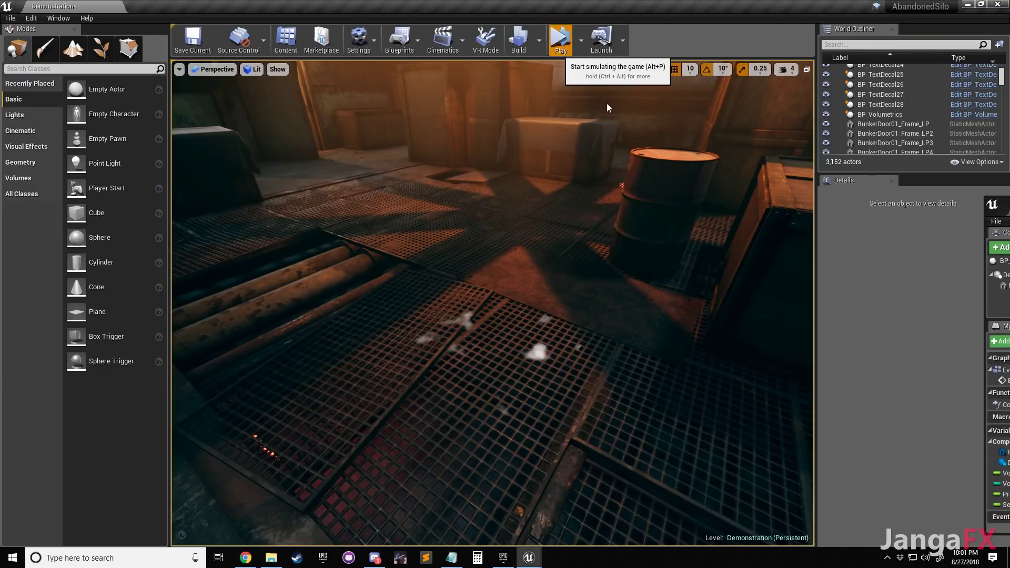
left_click(560, 42)
mouse_move(570, 292)
right_mouse_down()
mouse_move(571, 310)
mouse_move(547, 315)
mouse_move(568, 285)
mouse_move(571, 305)
right_mouse_up()
mouse_move(541, 248)
right_mouse_down()
mouse_move(585, 232)
mouse_move(616, 237)
mouse_move(537, 241)
right_mouse_up()
left_click(555, 42)
right_click_drag(569, 207, 563, 209)
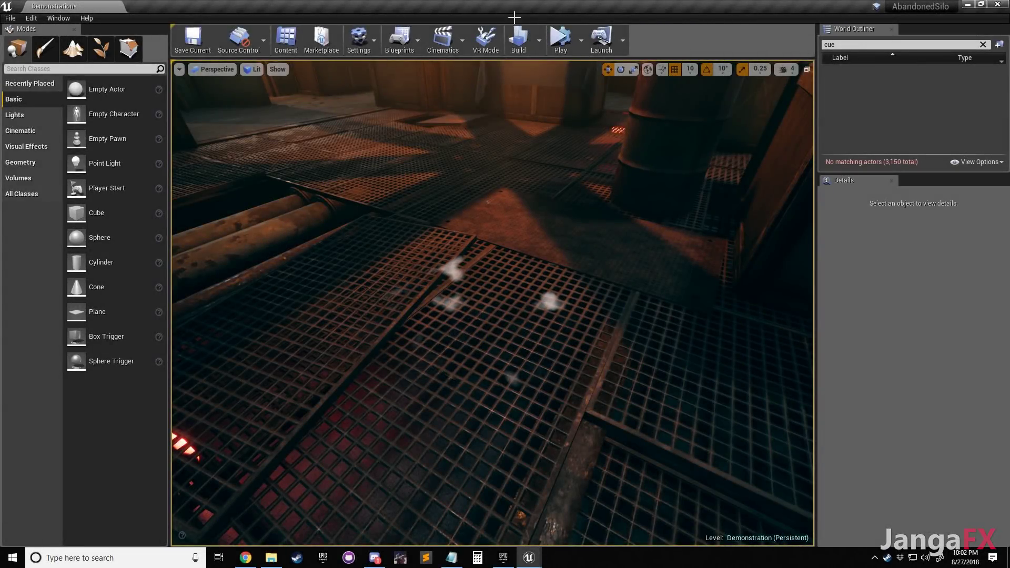
Clear the World Outliner search, simulate the level again to examine the gas layers up close and from above, and stop the simulation
left_click(983, 45)
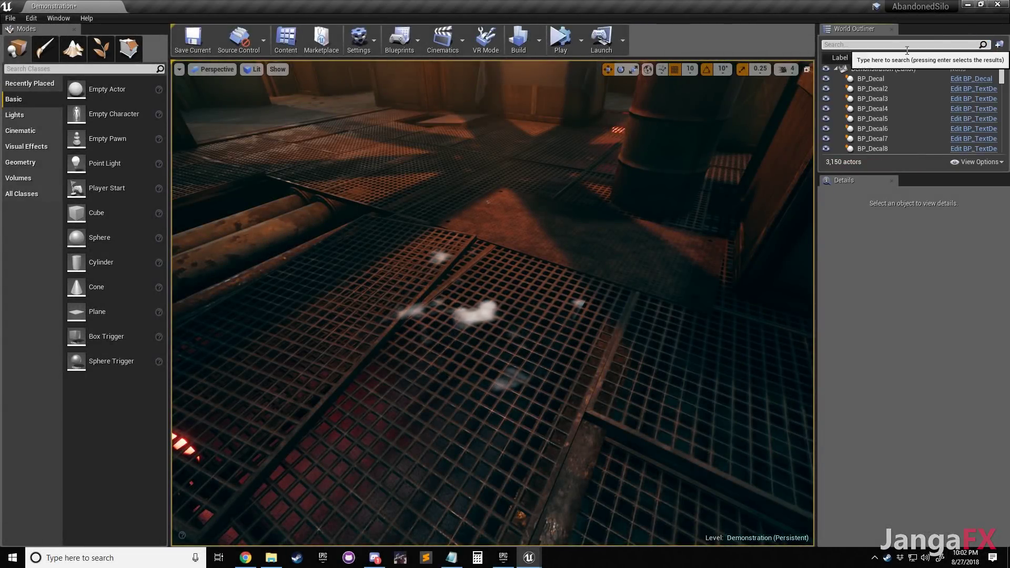
left_click(561, 40)
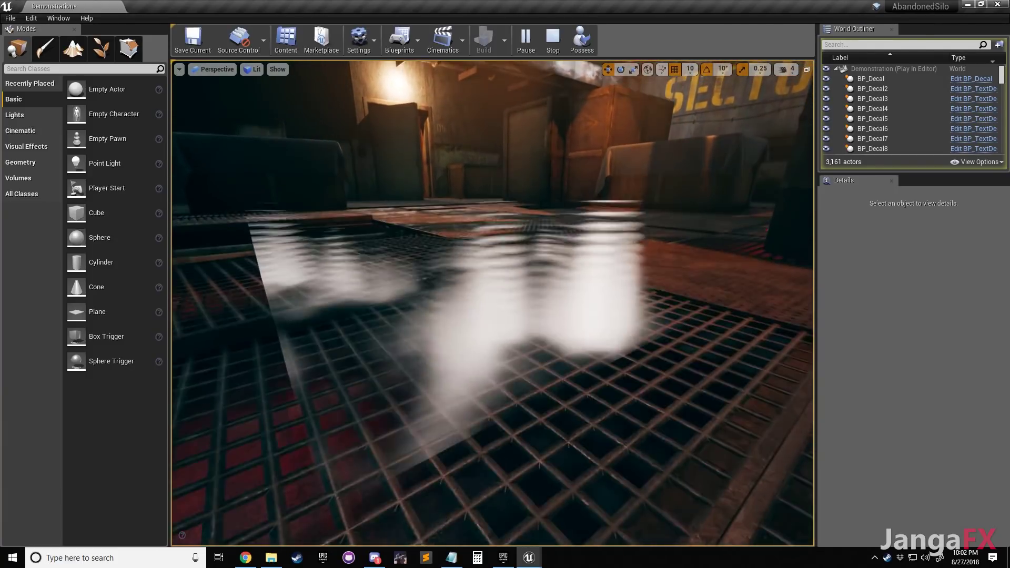
key("q")
key("e")
left_click_drag(569, 279, 573, 286, "alt")
mouse_move(509, 242)
left_mouse_down("alt")
mouse_move(526, 337)
mouse_move(508, 241)
left_mouse_up("alt")
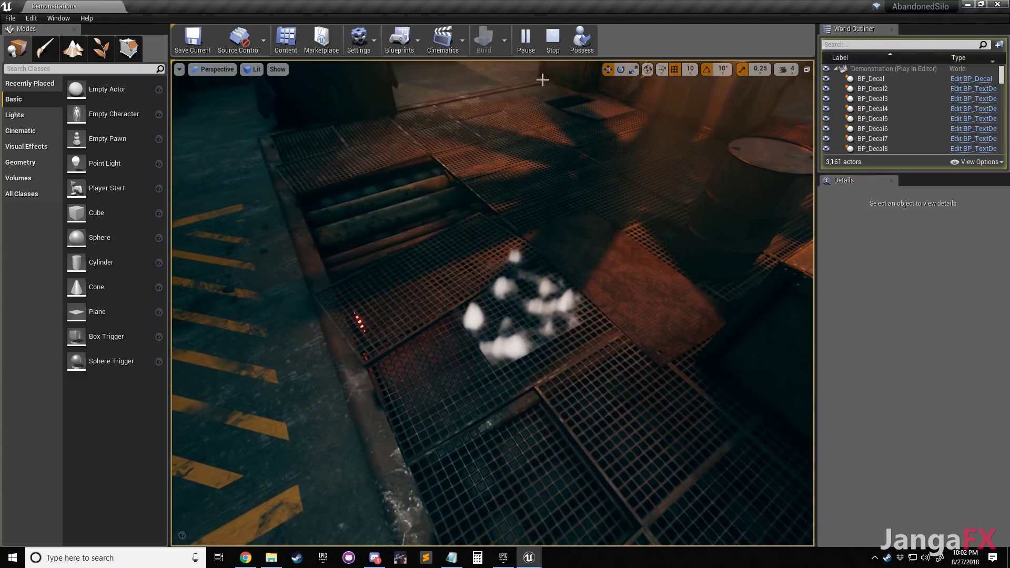
left_click(553, 40)
Select the BP_Volumetrics actor in the level and set its X and Y scale to 4
left_click(545, 306)
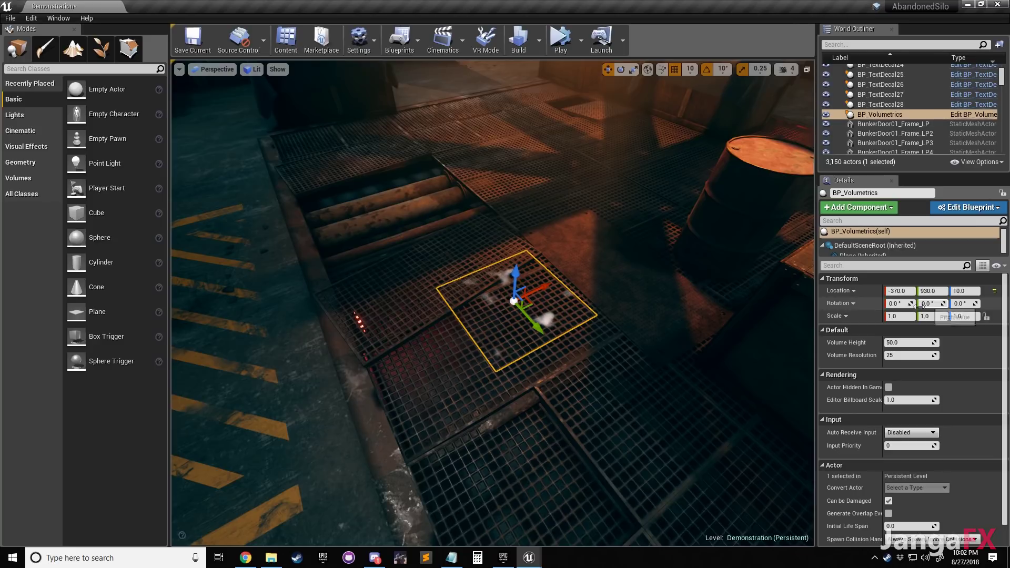
left_click(901, 317)
type("4")
key("Tab")
type("4")
key("Return")
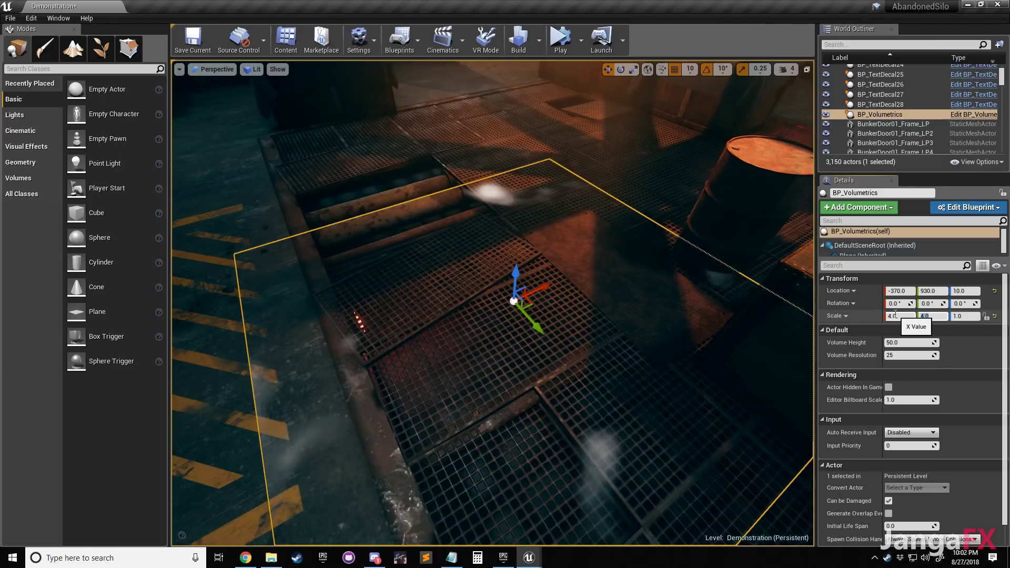
Set the BP_Volumetrics actor's X and Y scale to 40 and check its extent in the room
left_click(900, 316)
type("40")
key("Tab")
type("40")
key("Return")
key("s")
right_click_drag(726, 232, 737, 194)
key("w")
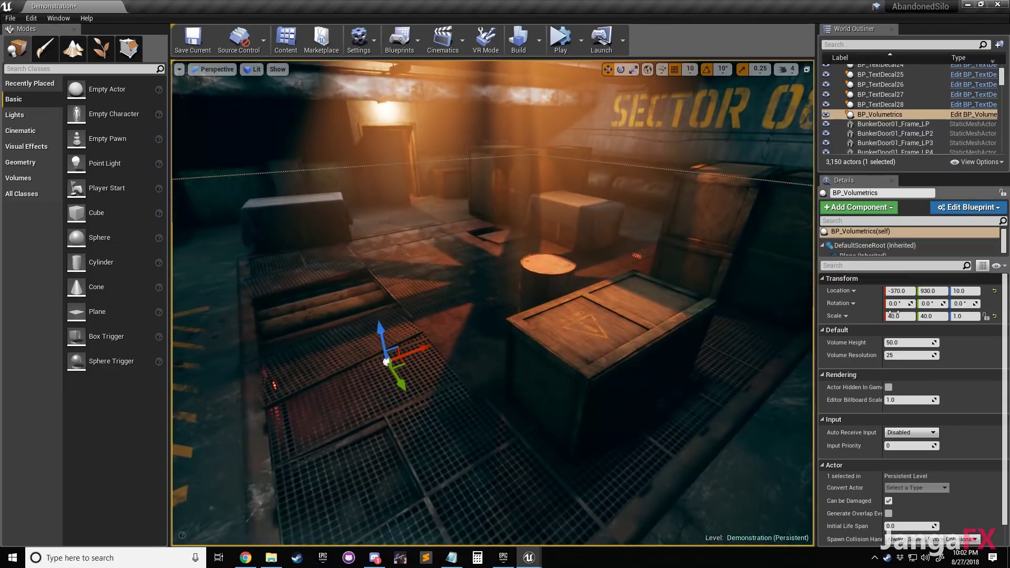
Set the BP_Volumetrics actor's X and Y scale to 20 and move it along X to location -120
left_click(897, 316)
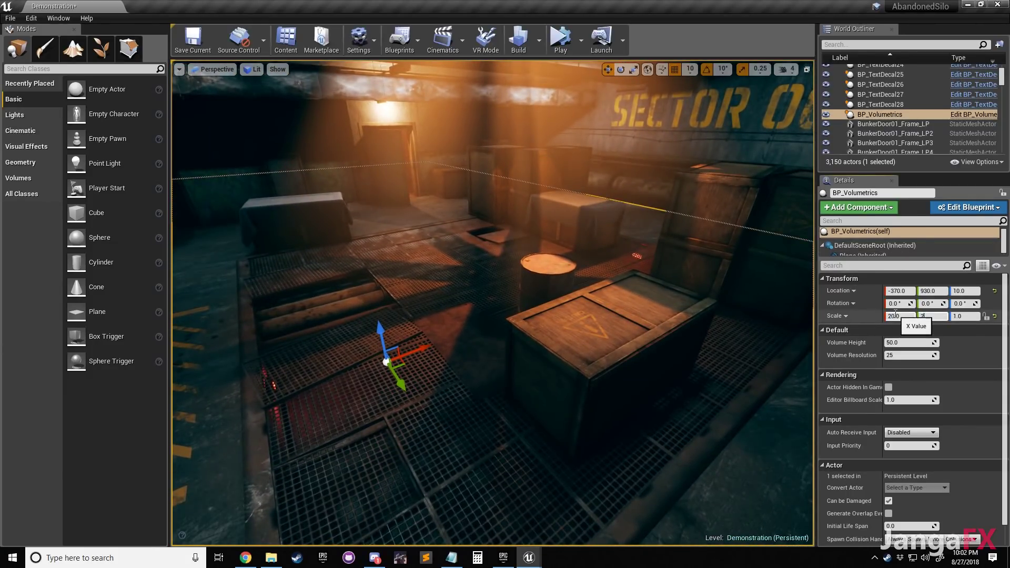
right_click_drag(737, 300, 990, 308)
key("s")
key("w")
mouse_move(342, 122)
right_mouse_down()
mouse_move(327, 106)
mouse_move(342, 121)
right_mouse_up()
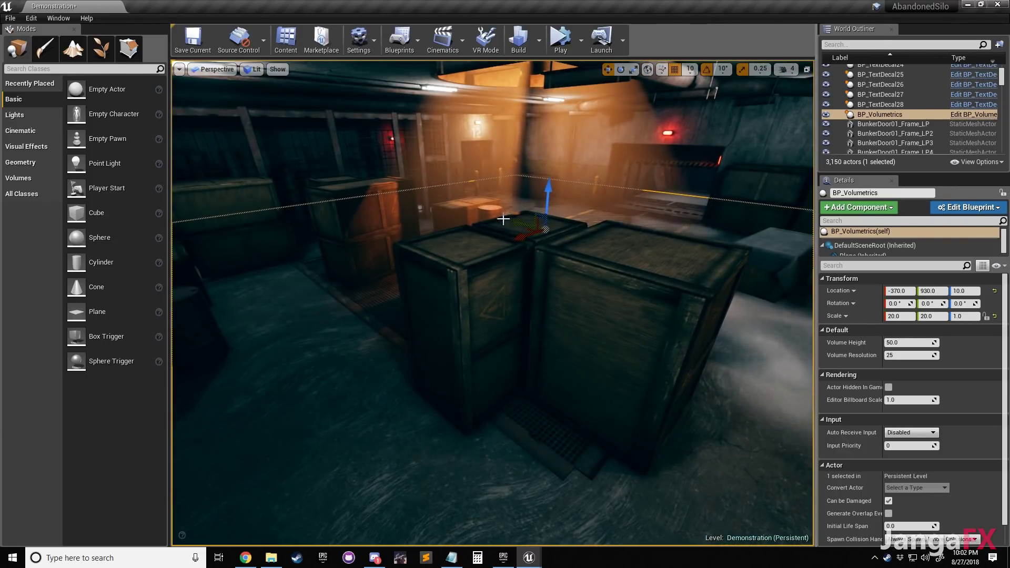
key("w")
right_click_drag(460, 253, 197, 269)
key("d")
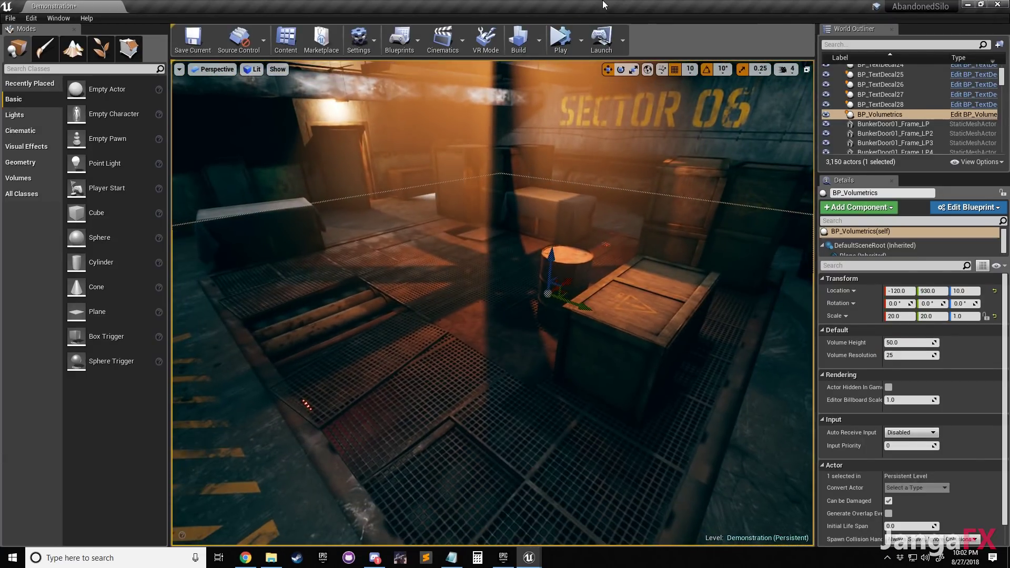
Simulate the level and examine the enlarged gas volume around the room from several viewpoints
left_click(561, 39)
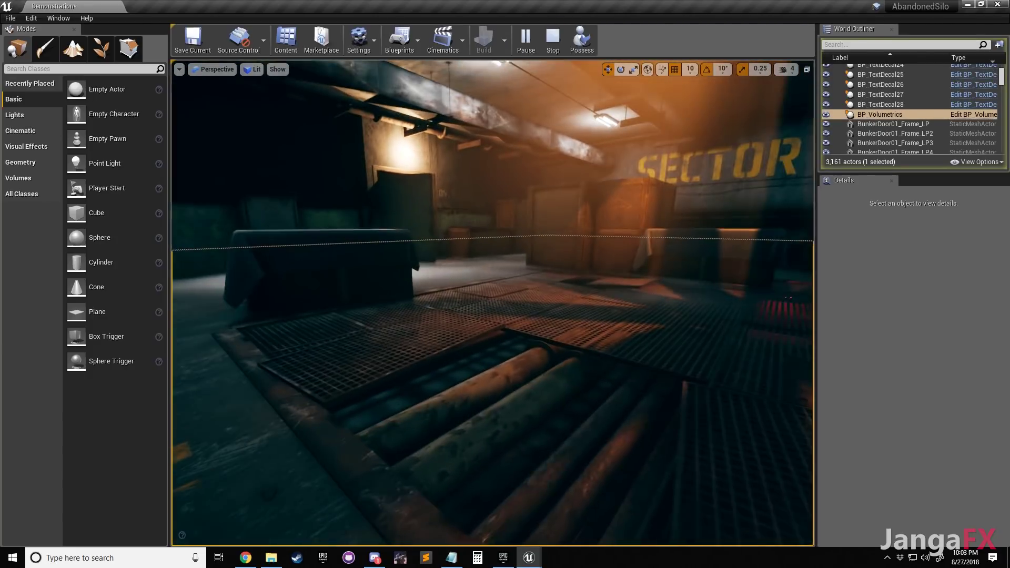
key("a")
right_click_drag(493, 304, 590, 302)
key("a")
right_click_drag(515, 274, 468, 296)
key("d")
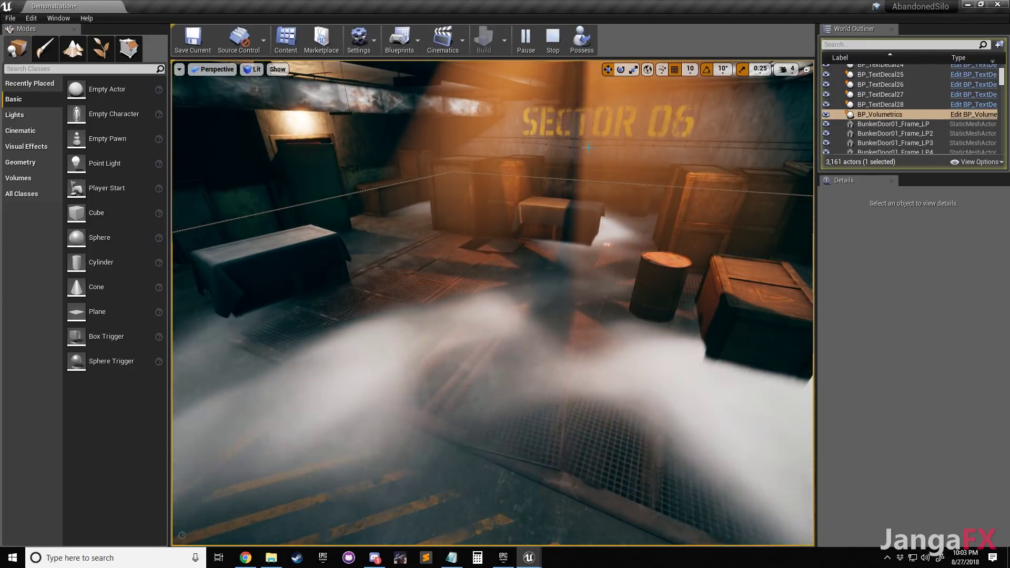
Launch Adobe Photoshop CC 2017 and open the recent file fxt_volumegas.png
left_click(56, 559)
type("pho")
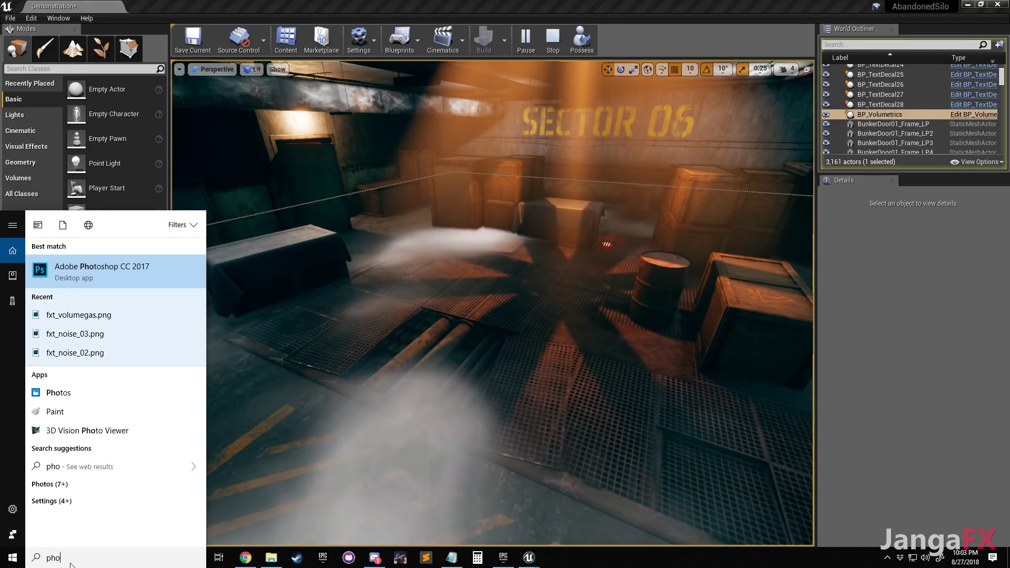
key("Return")
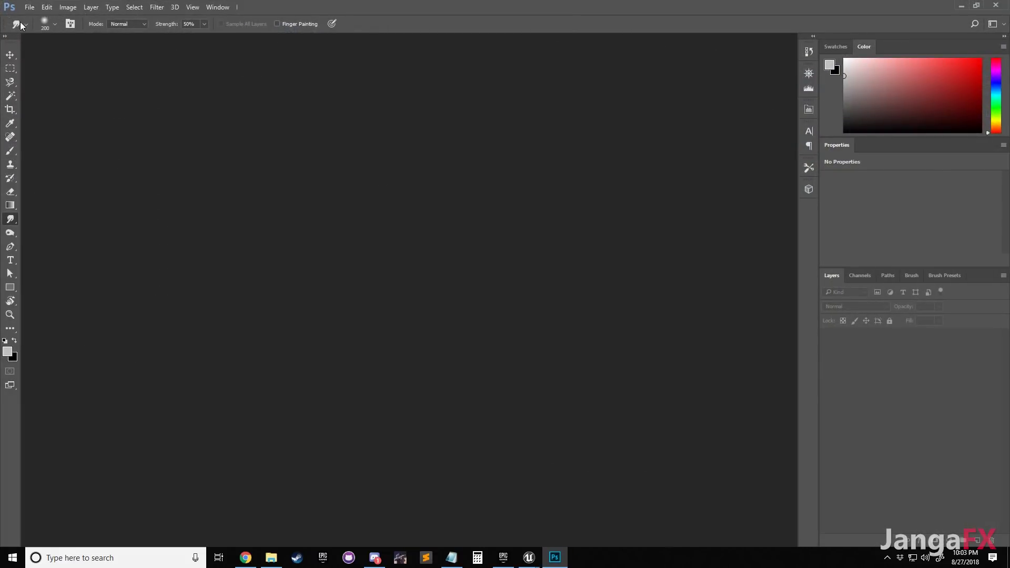
left_click(28, 7)
left_click(171, 75)
left_click(29, 7)
mouse_move(138, 69)
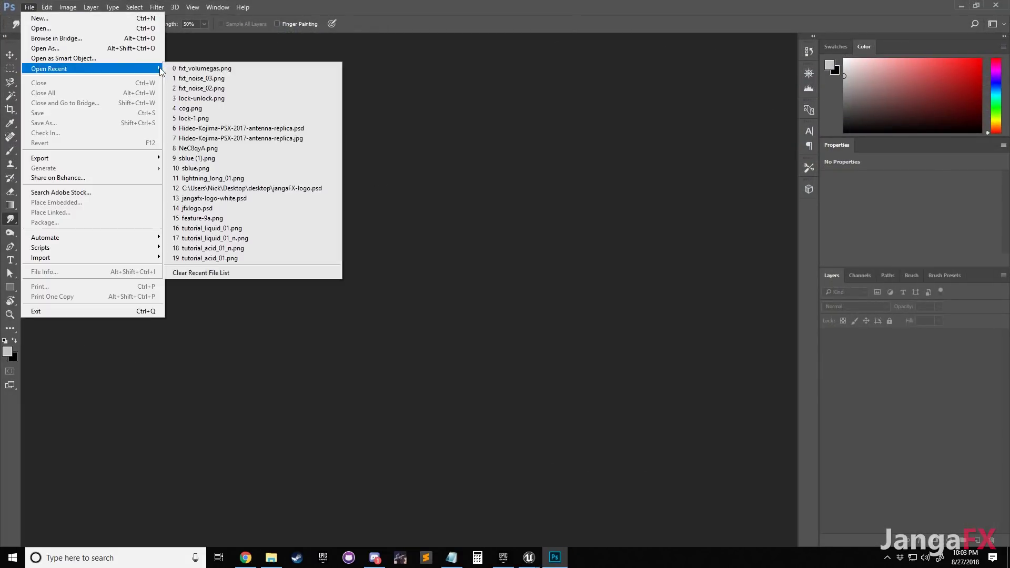
left_click(222, 70)
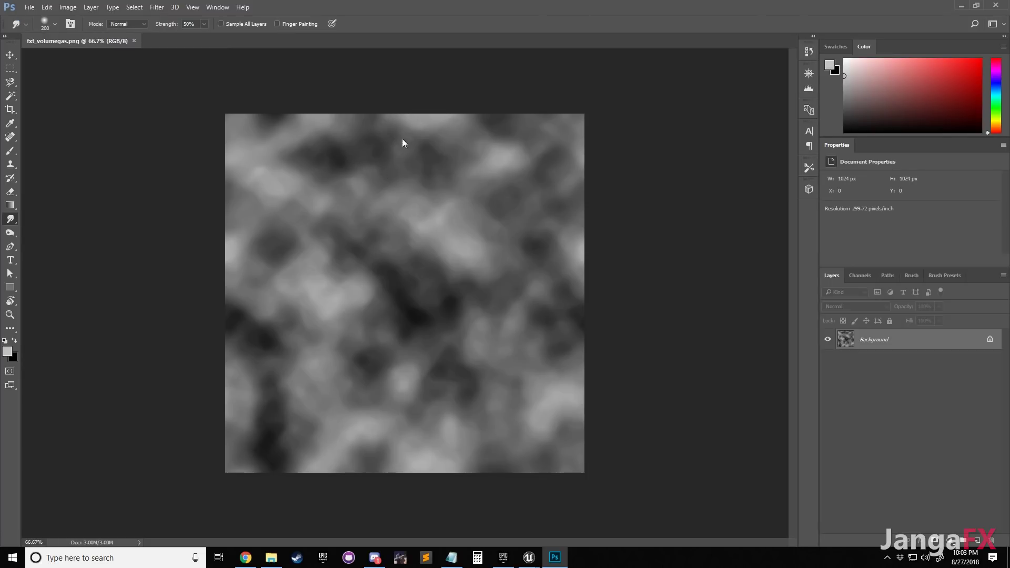
Raise the texture's contrast with a Levels adjustment, setting the input black point to 18 and white point to 181
key("ctrl+l")
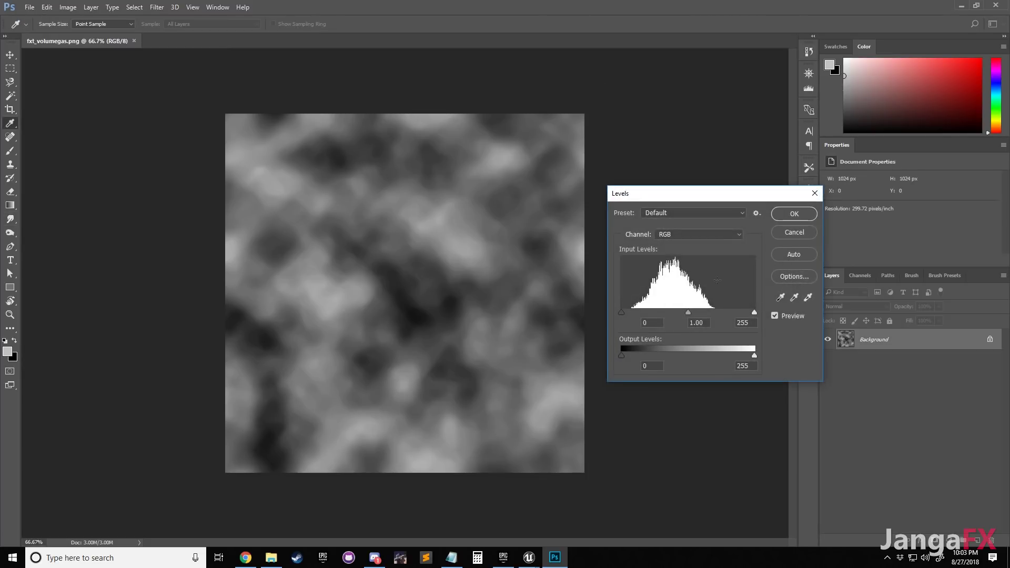
left_click_drag(754, 311, 716, 310)
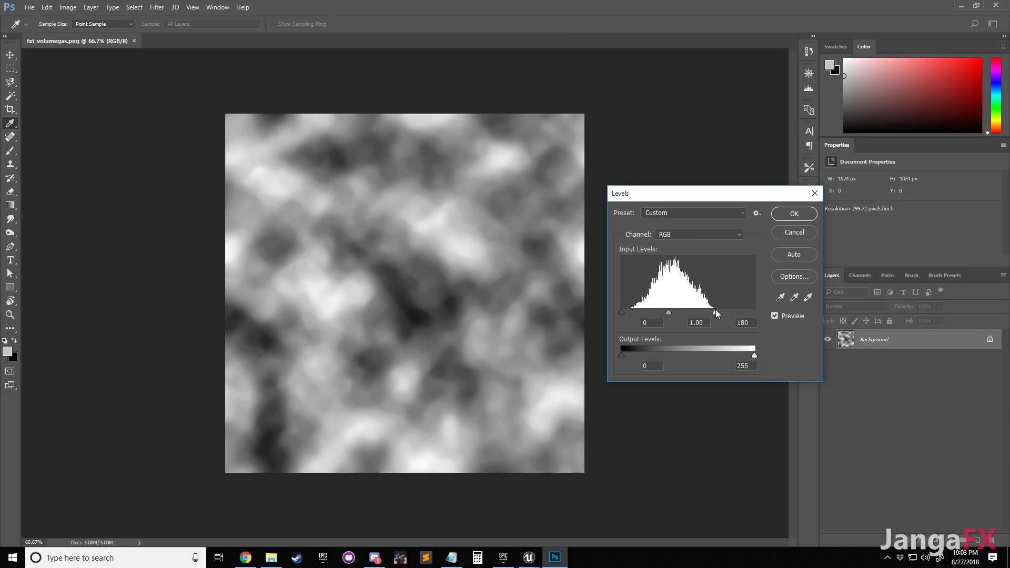
left_click_drag(622, 314, 633, 315)
left_click(631, 312)
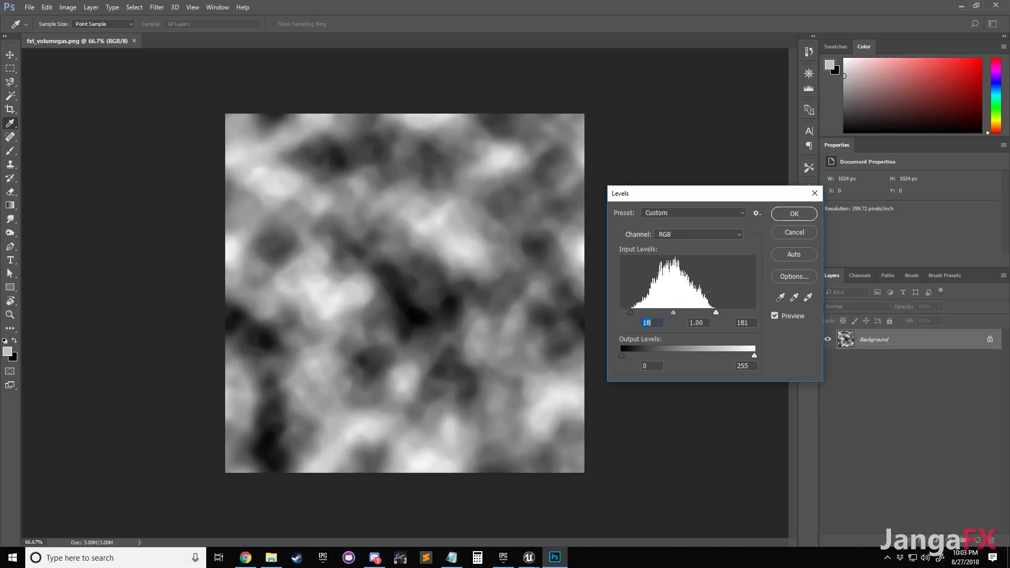
left_click(793, 215)
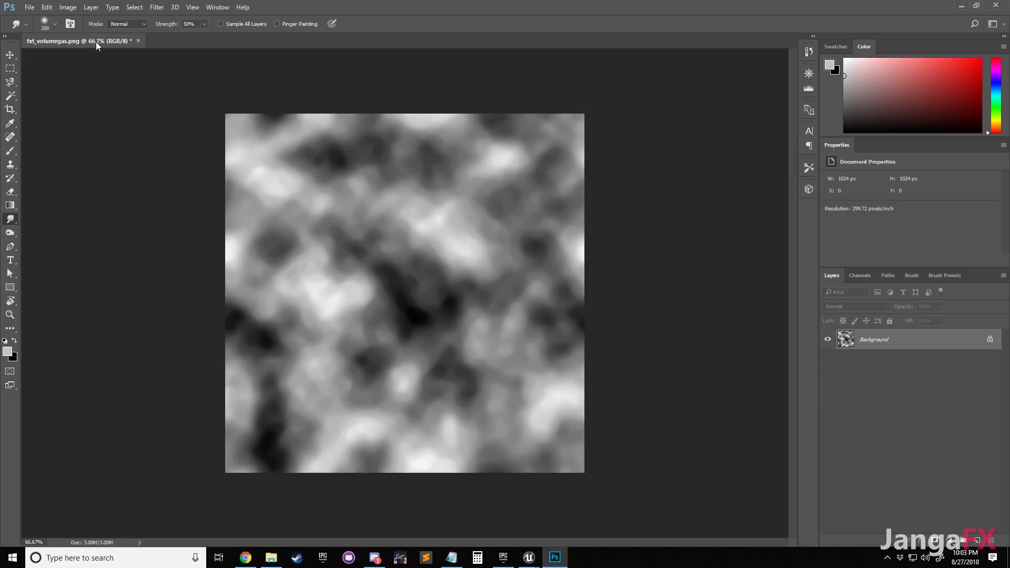
Save the adjusted texture as a PNG over fxt_volumegas.png in the noise folder, and recheck its Levels histogram
scroll(342, 264, "up", 4, "alt")
scroll(335, 244, "down", 2, "alt")
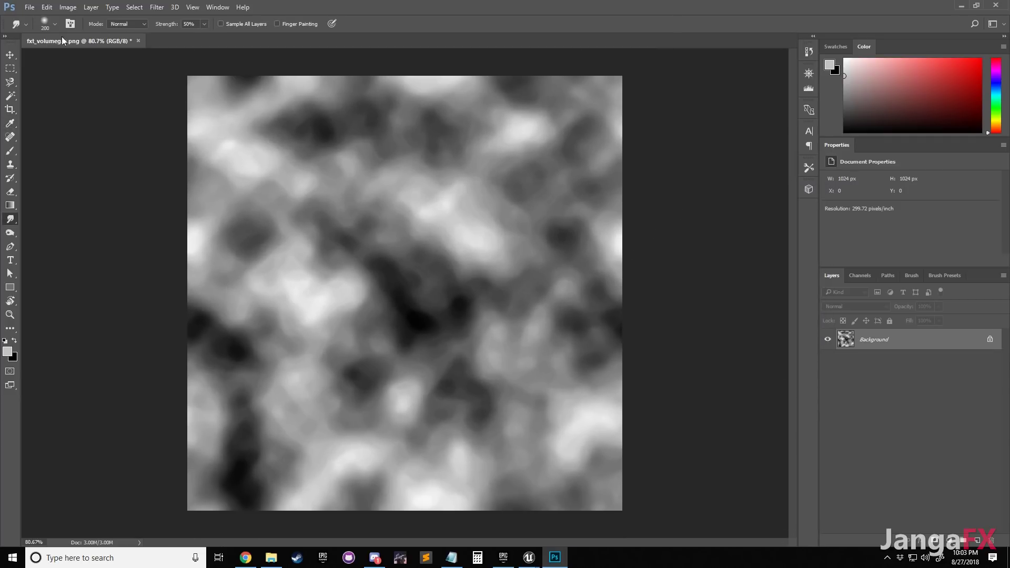
left_click(28, 11)
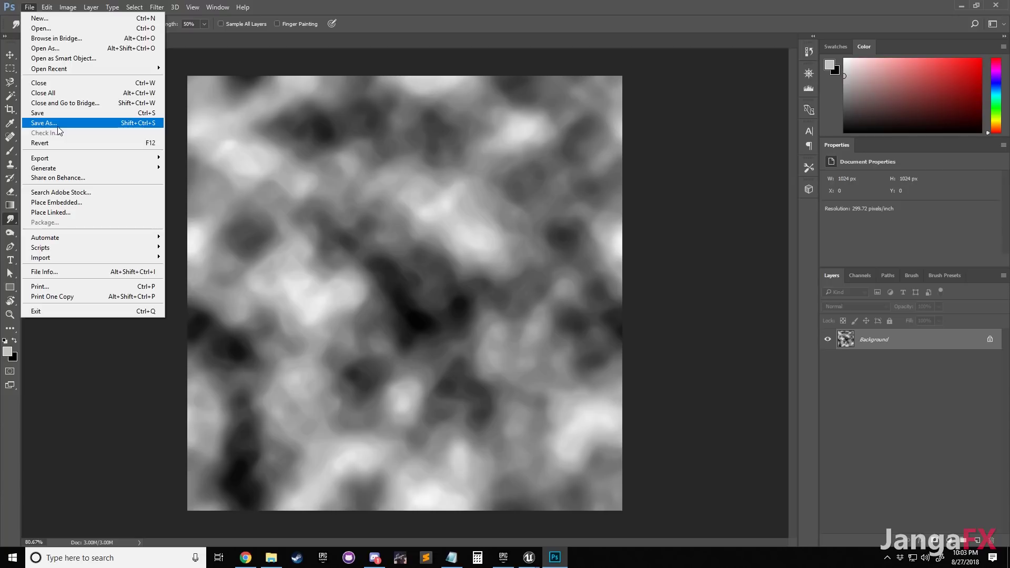
left_click(58, 126)
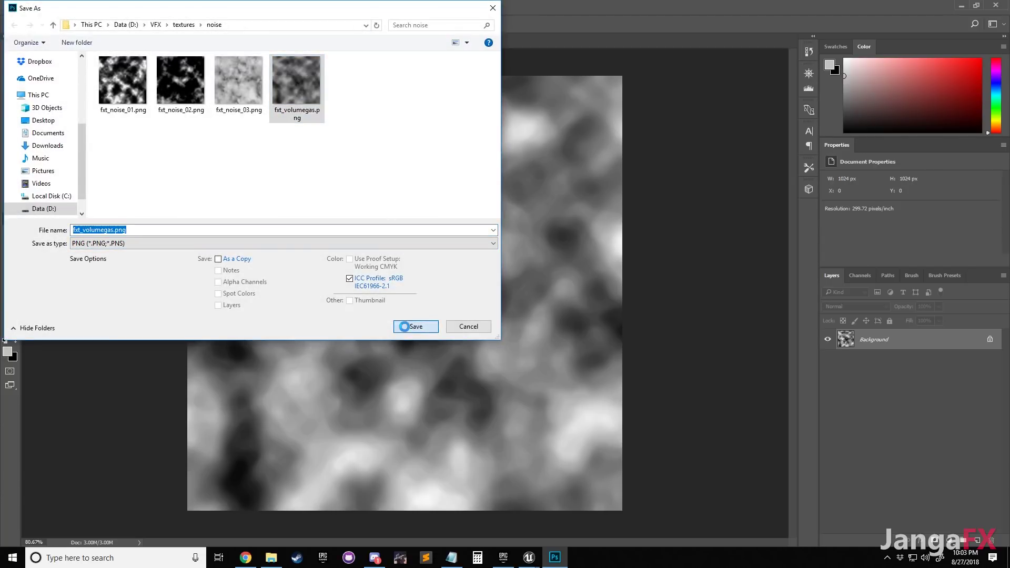
left_click(406, 327)
left_click(522, 279)
left_click(532, 173)
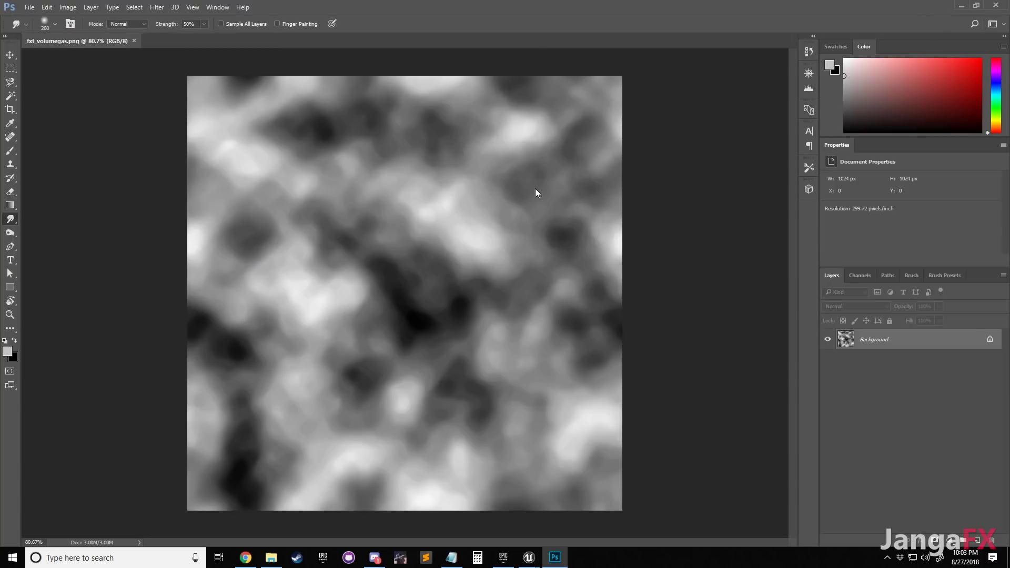
key("ctrl+l")
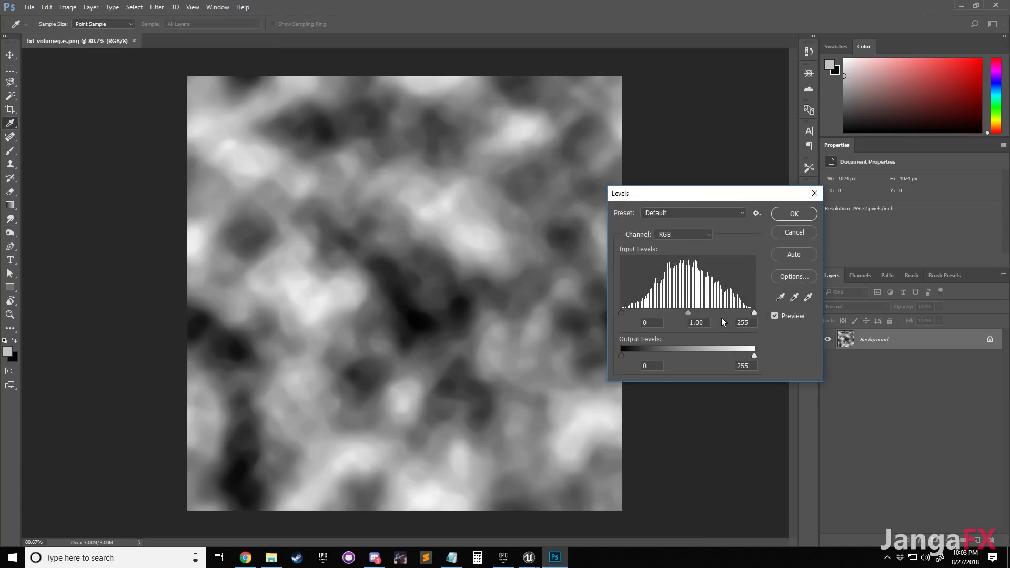
left_click(794, 233)
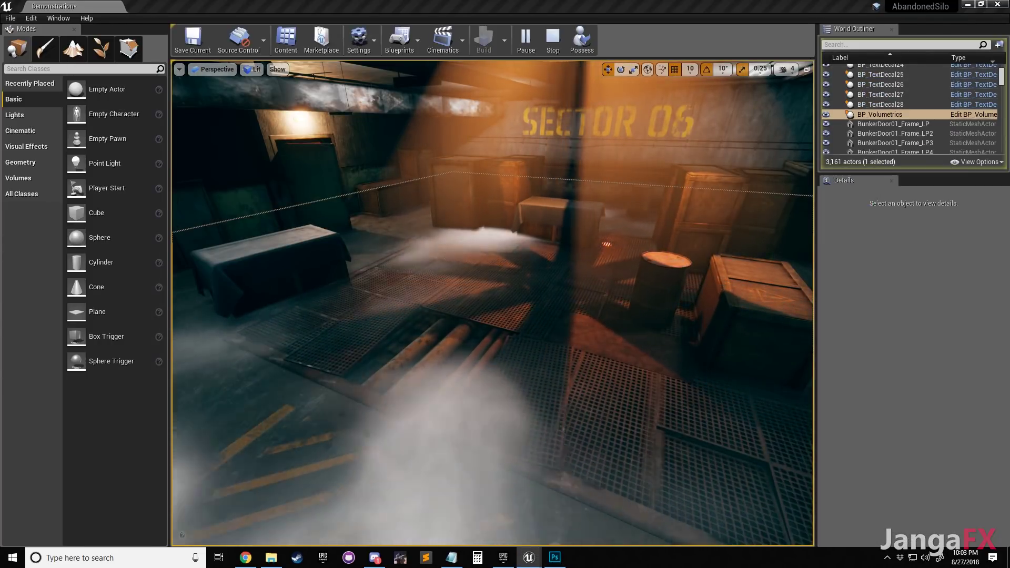
Switch to Unreal Engine and reimport the fxt_volumegas texture from the JangaFX folder
left_click_drag(1009, 202, 684, 147)
left_click(581, 238)
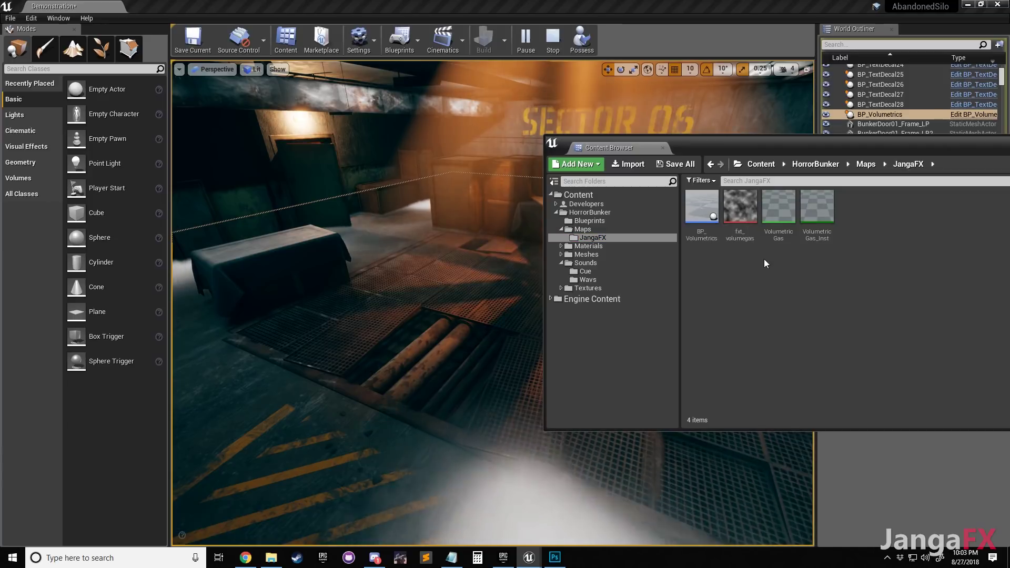
right_click(747, 208)
mouse_move(794, 247)
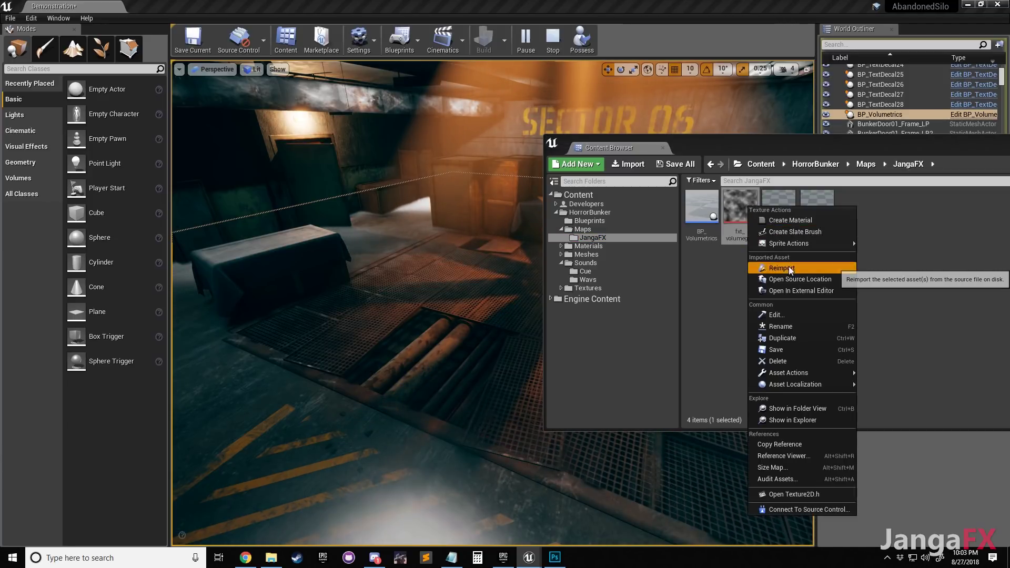
left_click(787, 267)
left_click_drag(774, 144, 1009, 184)
Examine the gas with the updated texture around the room in the running simulation
right_click_drag(489, 281, 478, 300)
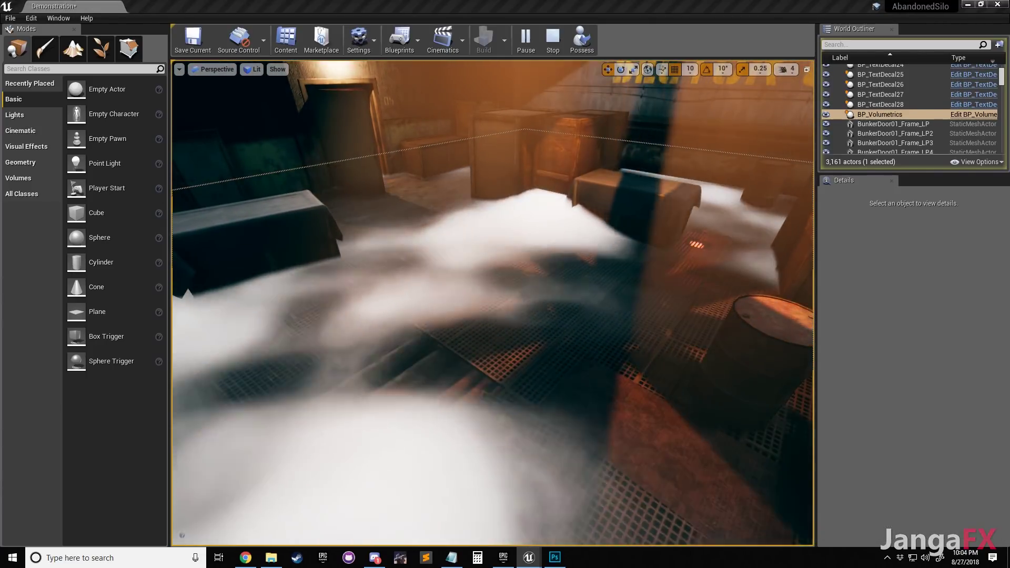
right_click_drag(679, 197, 665, 199)
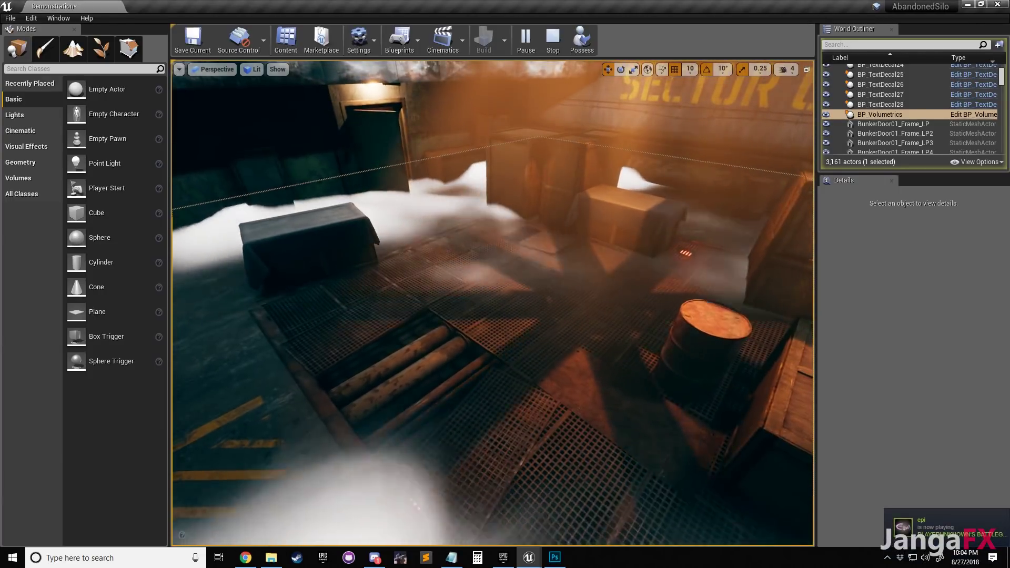
scroll(665, 199, "up", 3)
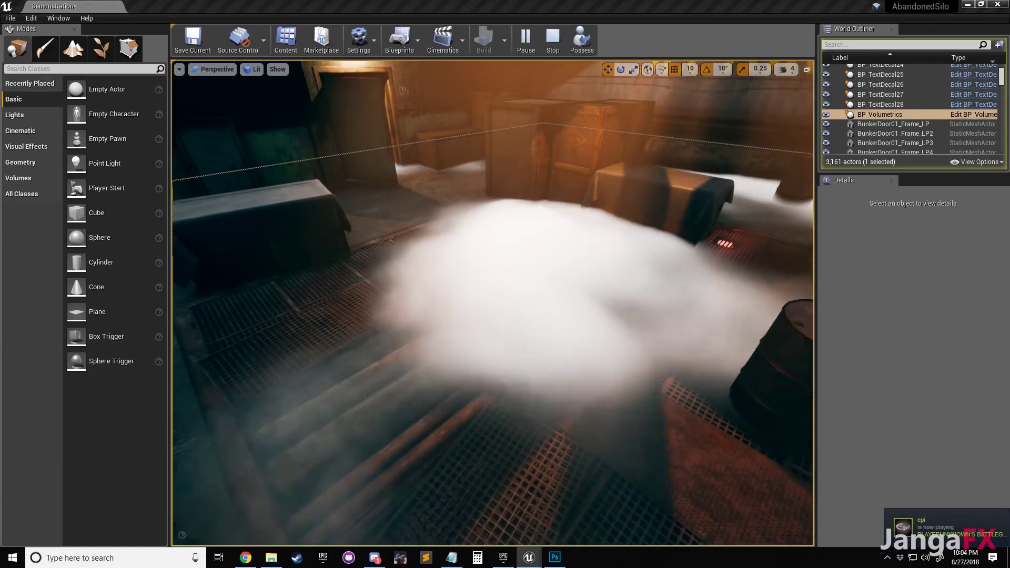
Bring up the VolumetricGas_Inst editor and resize and place its window beside the simulated gas
left_click_drag(1009, 100, 800, 1)
left_click_drag(636, 8, 781, 92)
left_click_drag(856, 85, 858, 14)
left_click_drag(825, 426, 825, 533)
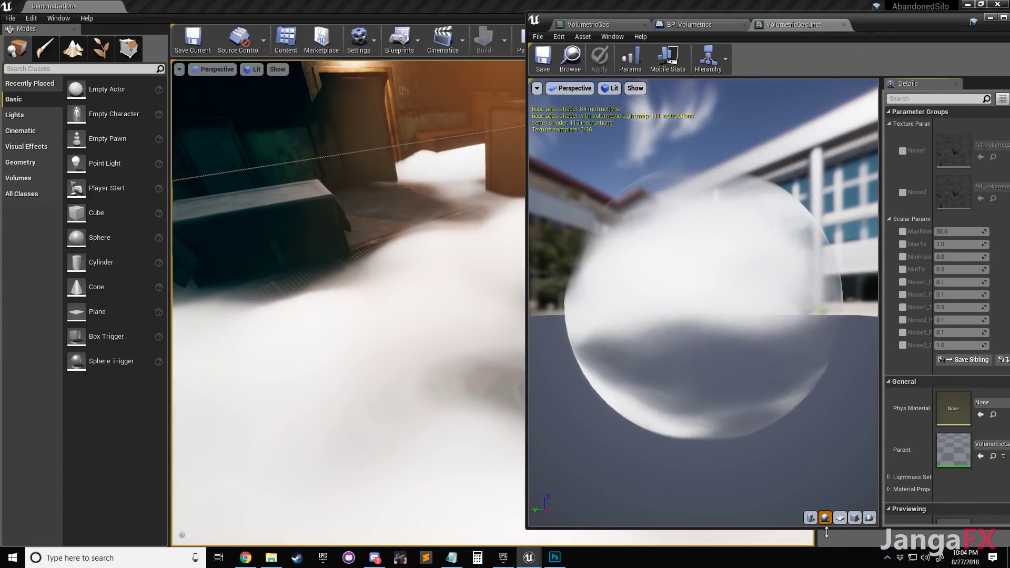
left_click_drag(528, 181, 652, 181)
left_click_drag(964, 21, 802, 24)
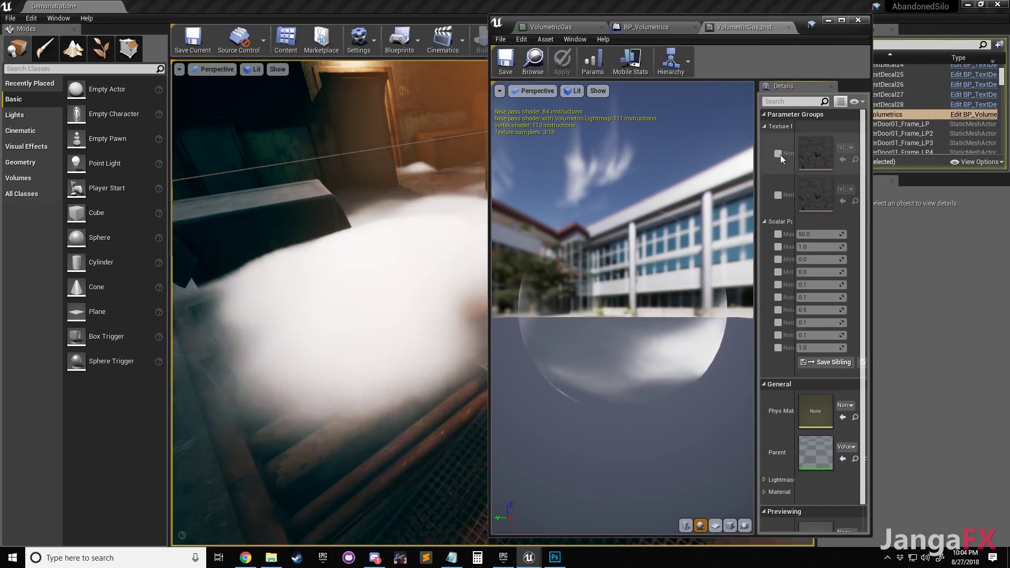
Enable the overrides for all scalar parameters of VolumetricGas_Inst, from MaxFrom_BP to Noise2_Tile
left_click(778, 234)
left_click(778, 246)
left_click(779, 260)
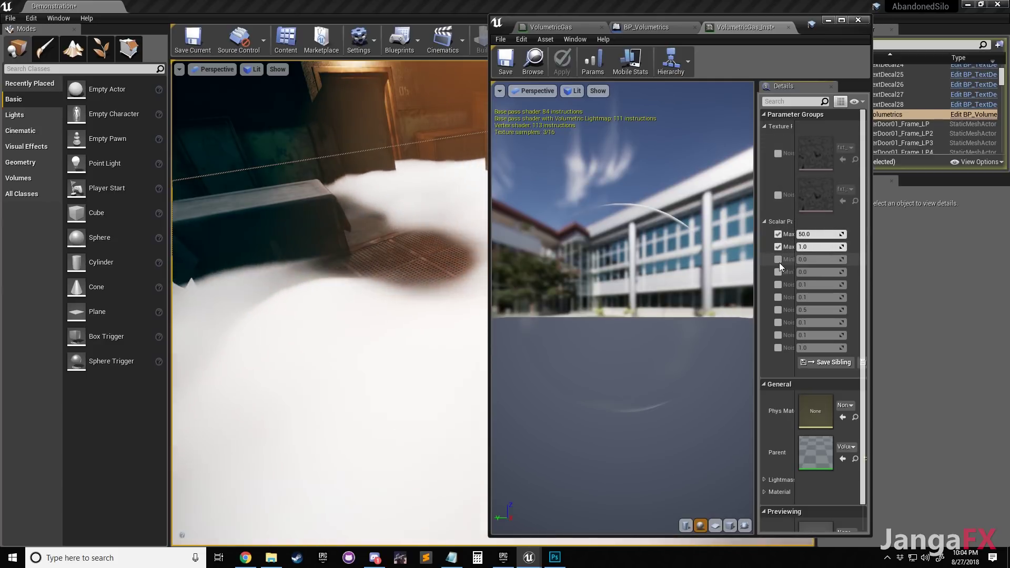
left_click(779, 272)
left_click(778, 285)
left_click(779, 298)
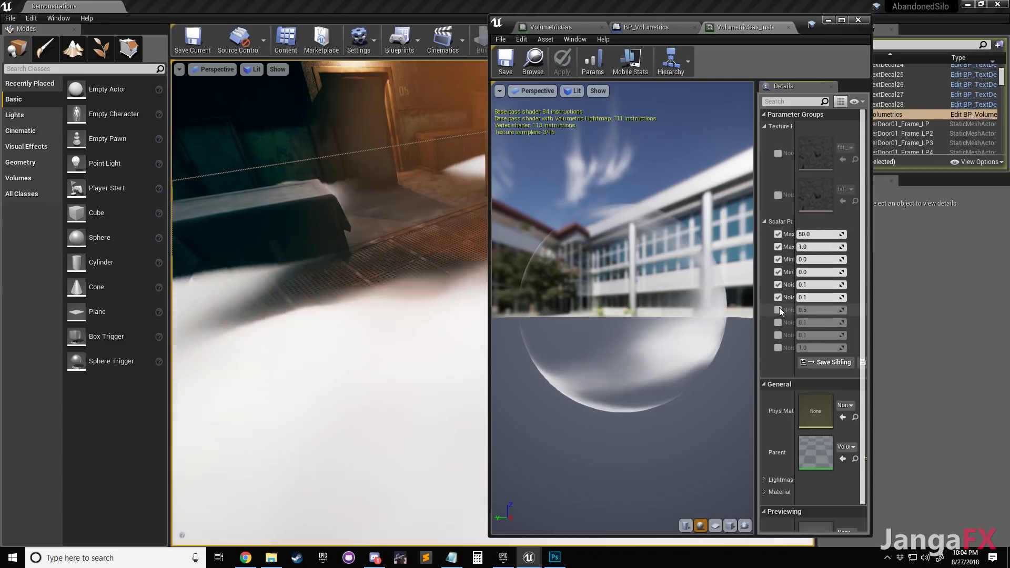
left_click(779, 310)
left_click(778, 322)
left_click(779, 335)
left_click(778, 348)
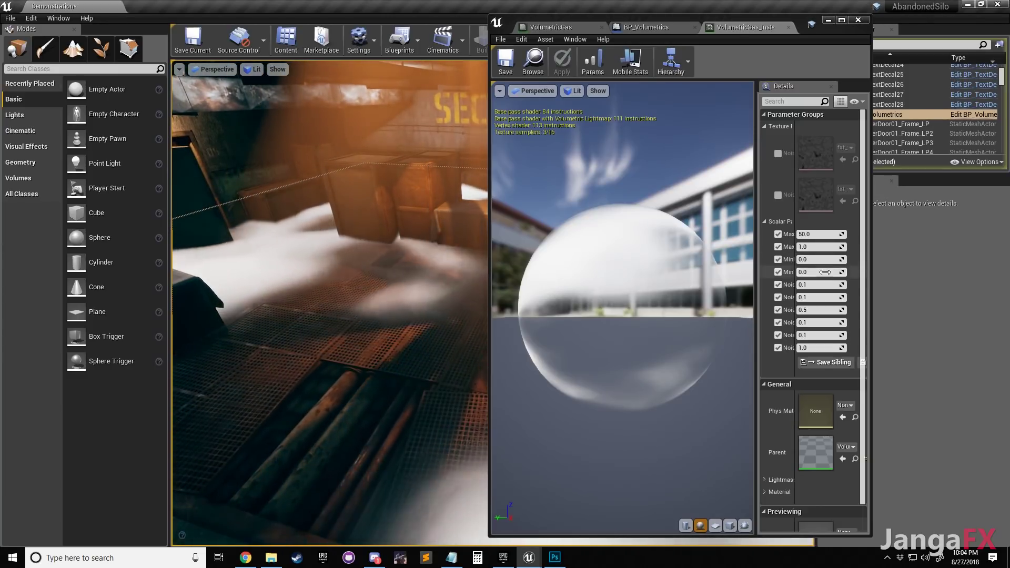
Widen the parameter area to show the full names, and disable the MaxFrom_BP and MinFrom_BP overrides
left_click_drag(756, 266, 584, 266)
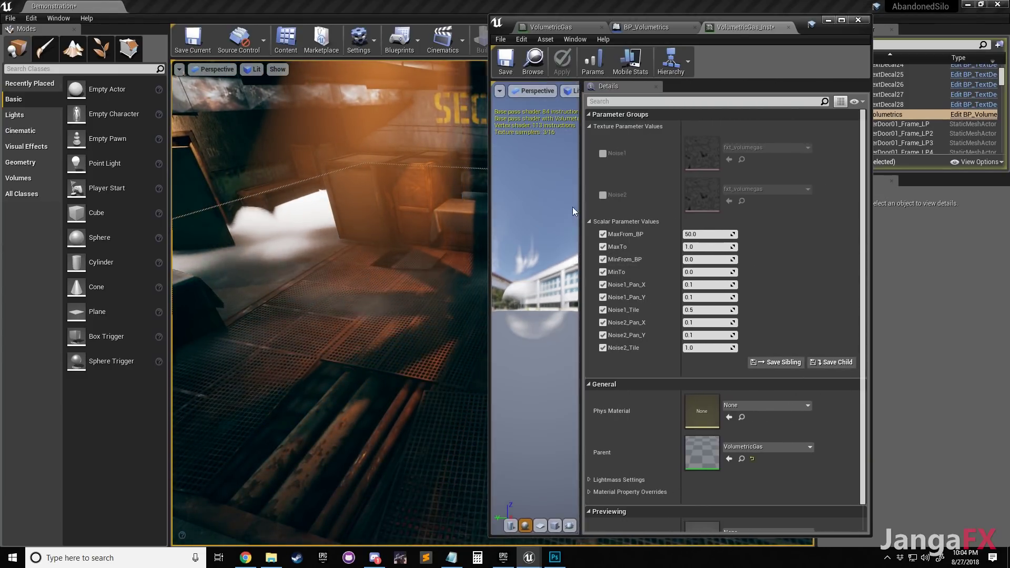
left_click_drag(769, 17, 903, 27)
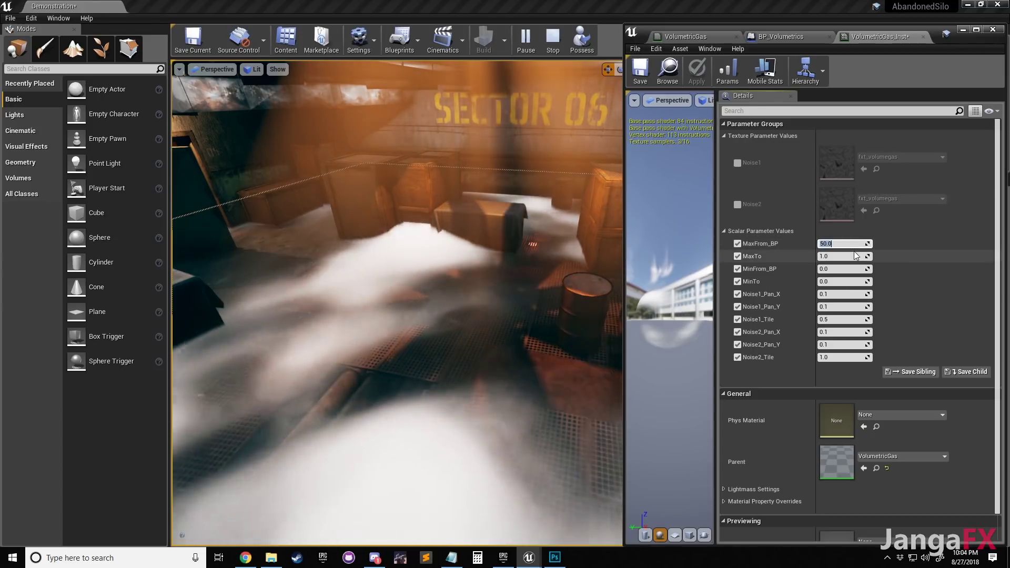
left_click(738, 244)
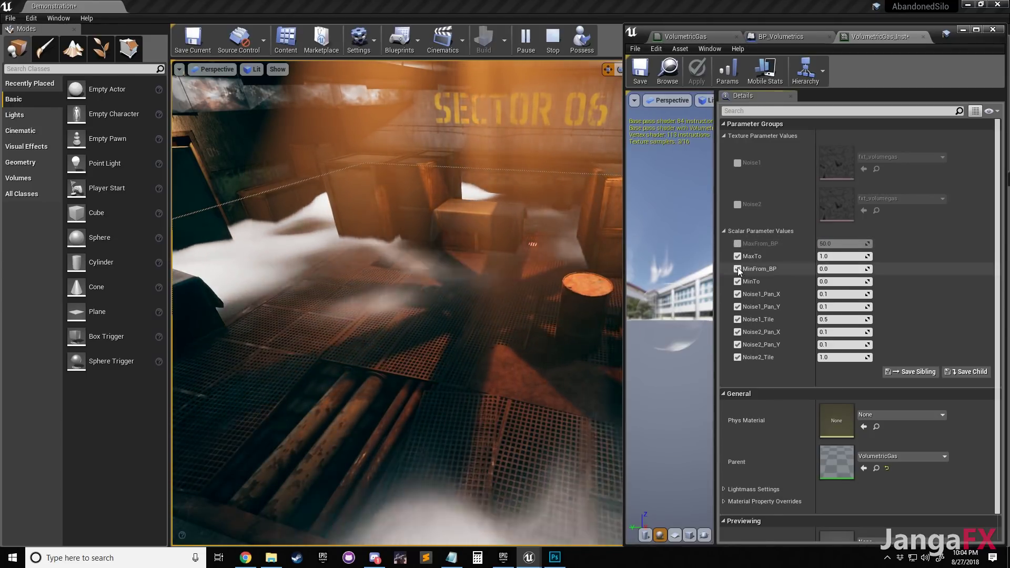
left_click(738, 269)
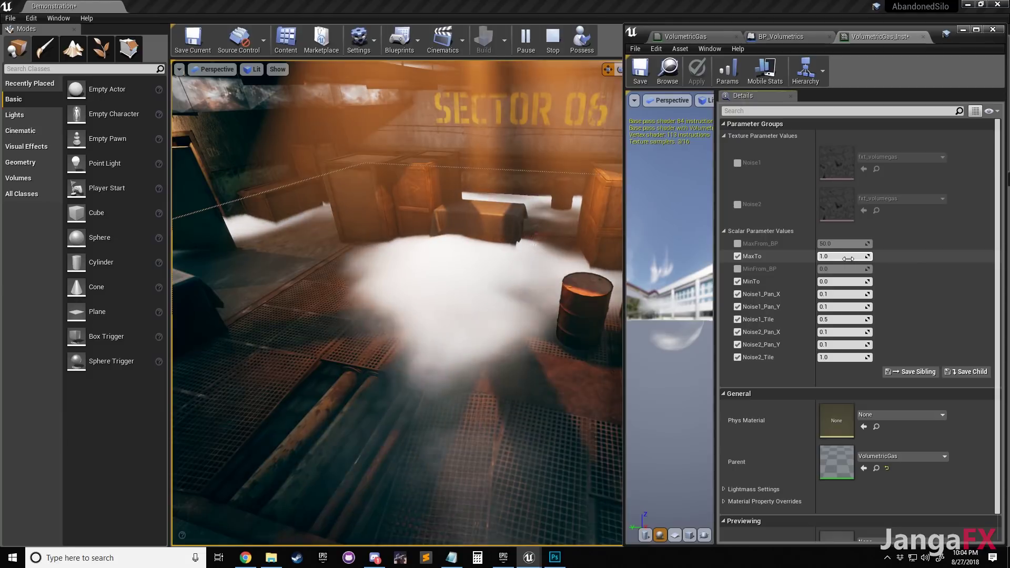
Try MaxTo values of 5.0 and 0.2 on the gas, and set MaxTo back to 1.0
left_click_drag(849, 259, 870, 253)
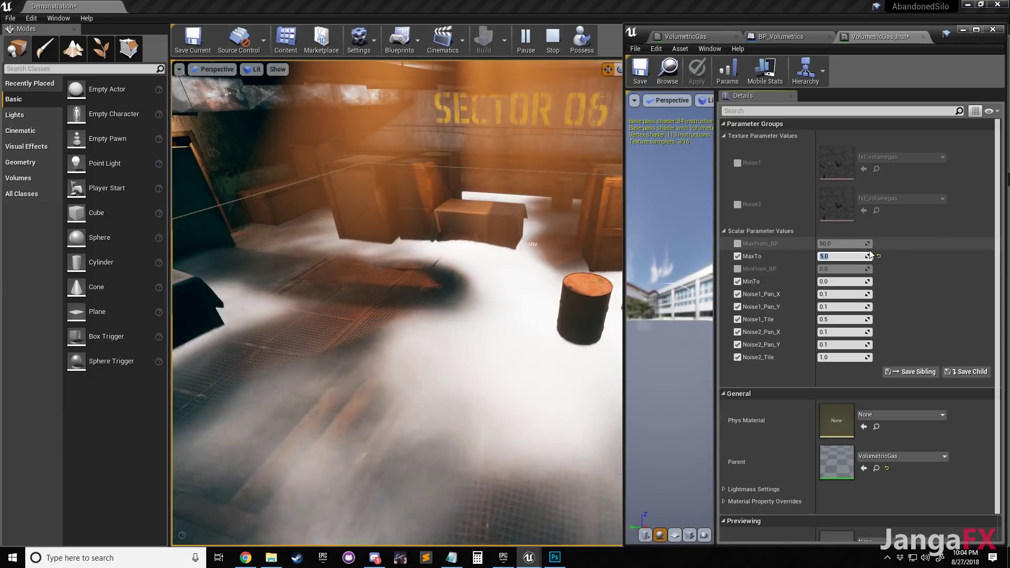
type("0.2")
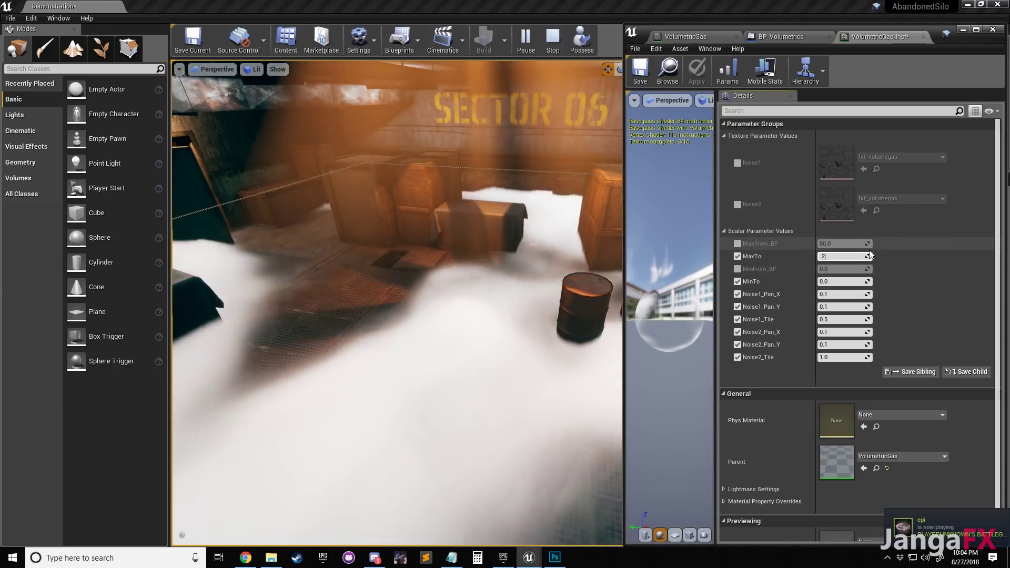
key("Return")
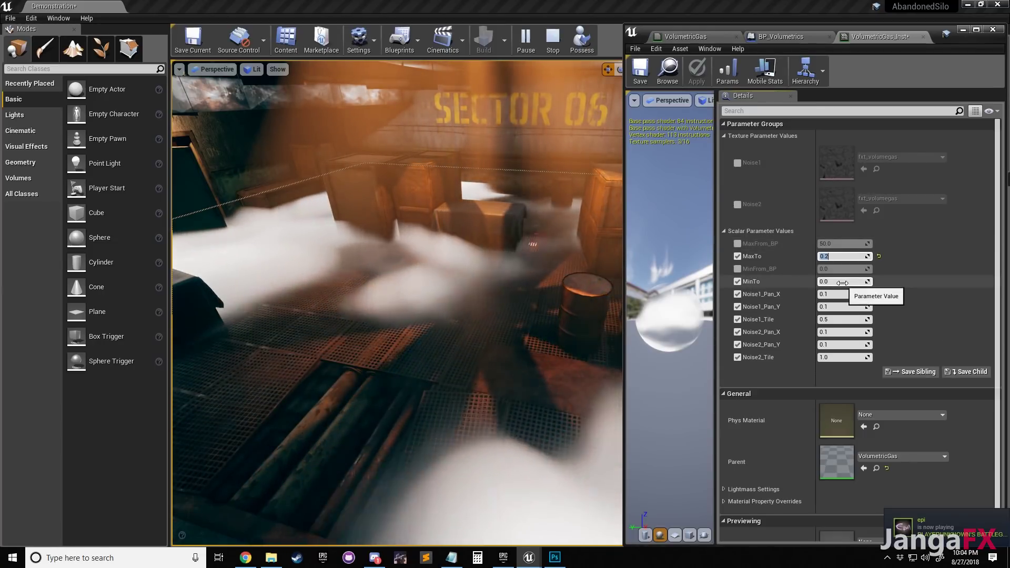
type("1")
key("Return")
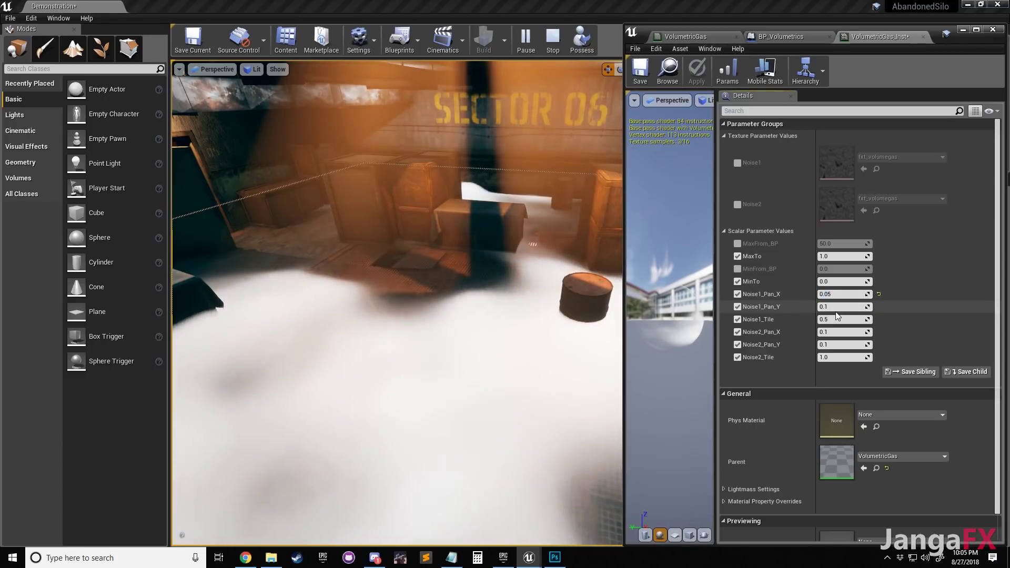
Slow down the first noise by setting Noise1_Pan_X and Noise1_Pan_Y to 0.01
left_click(835, 308)
type("0.5")
key("Return")
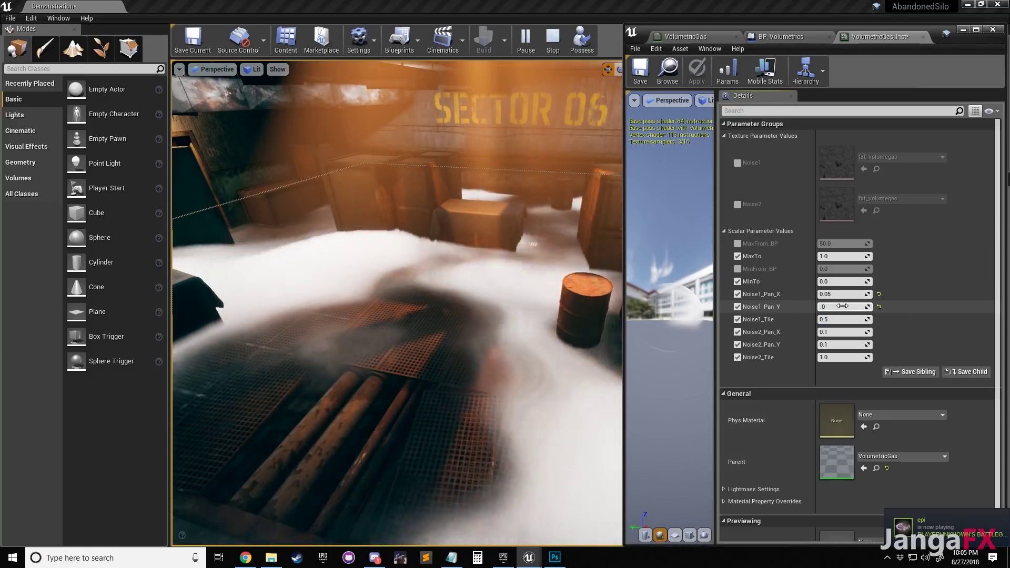
type(".01")
key("Return")
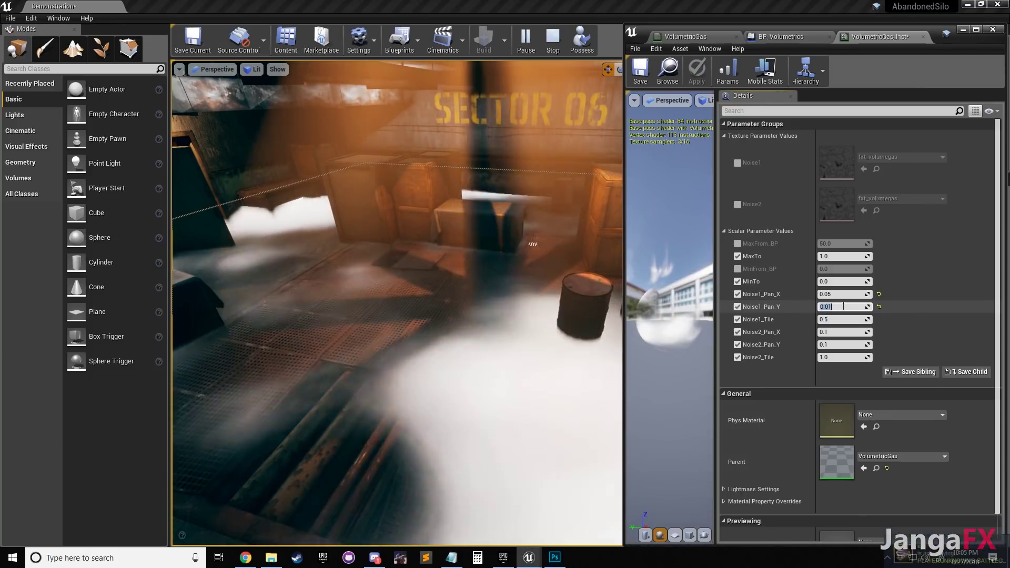
left_click(840, 293)
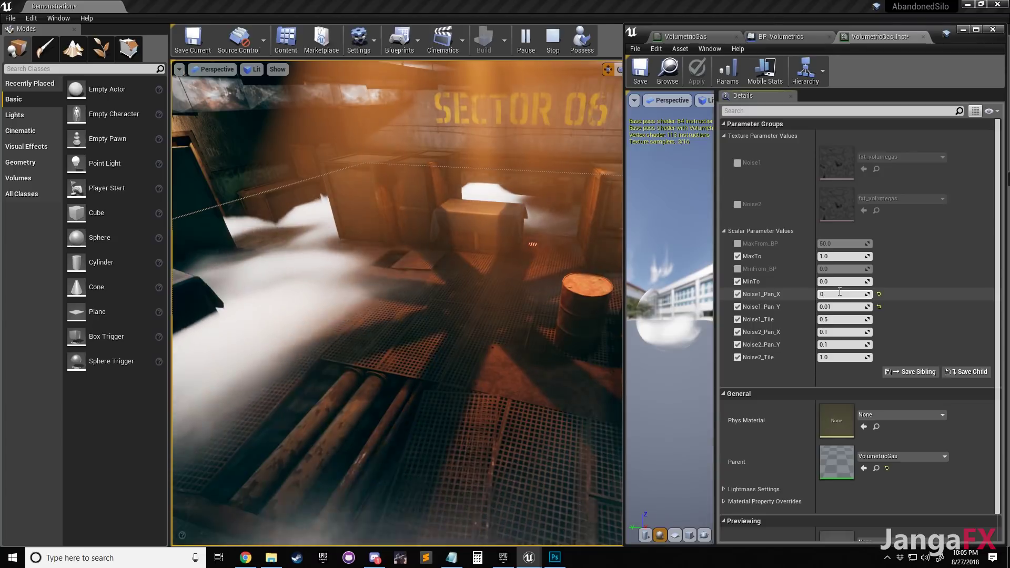
type("0.01")
key("Return")
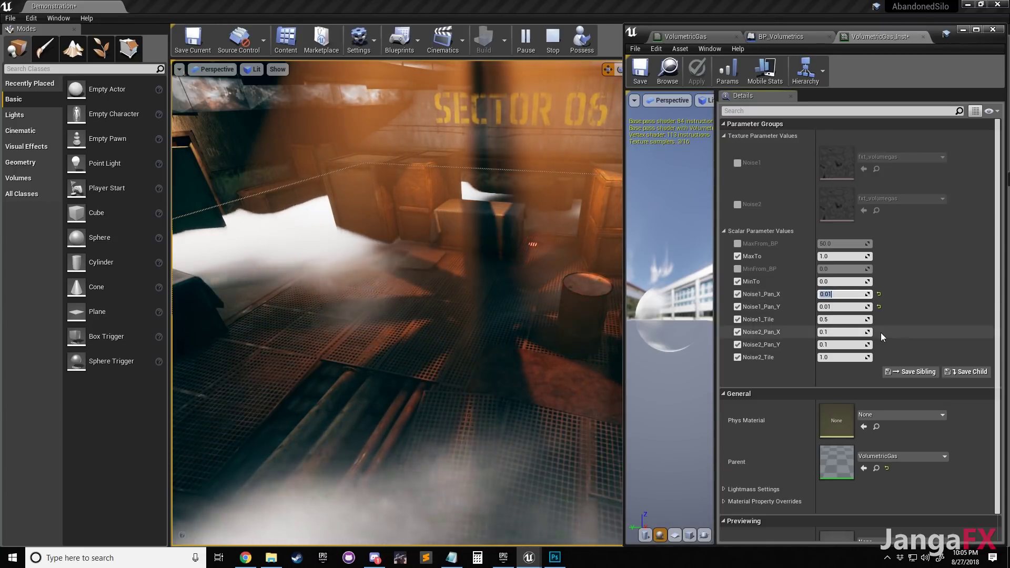
Try a Noise1_Tile value of 0.2 on the gas
left_click(841, 318)
type("0.2")
key("Return")
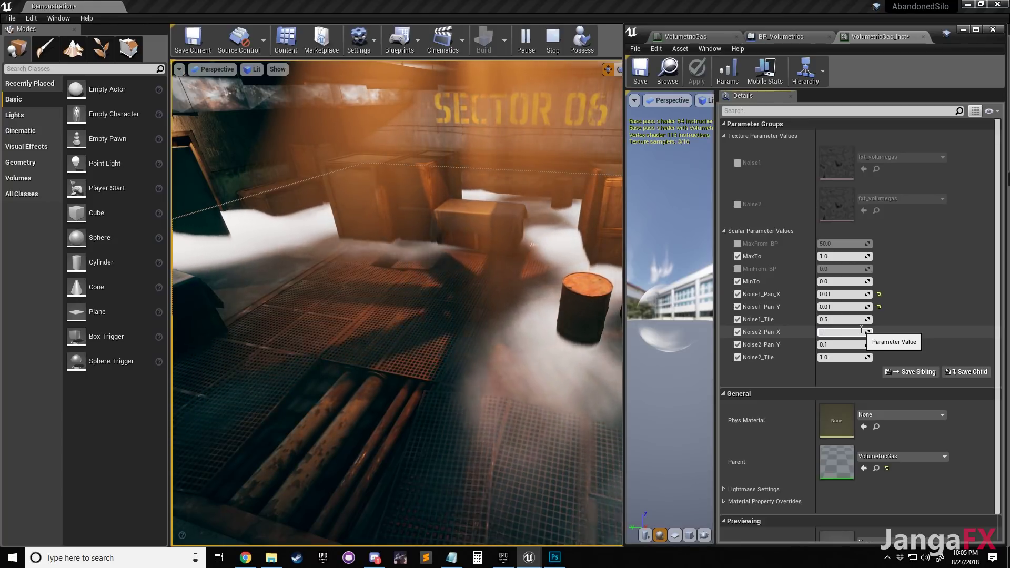
Set Noise2_Pan_X to -0.05 and Noise2_Pan_Y to 0.01, and check the gas motion in the room
left_click(824, 345)
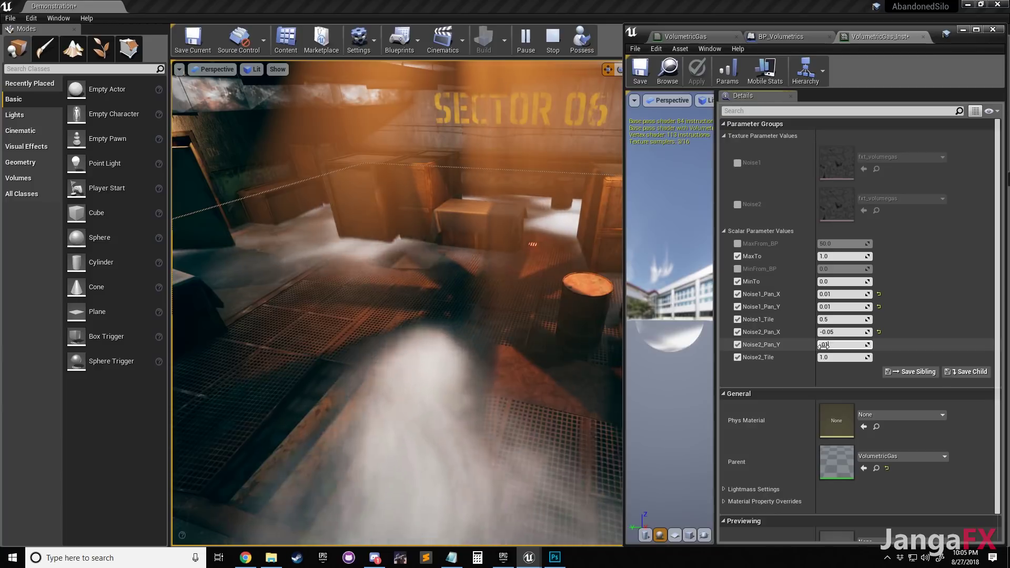
key("Return")
right_click_drag(491, 269, 500, 266)
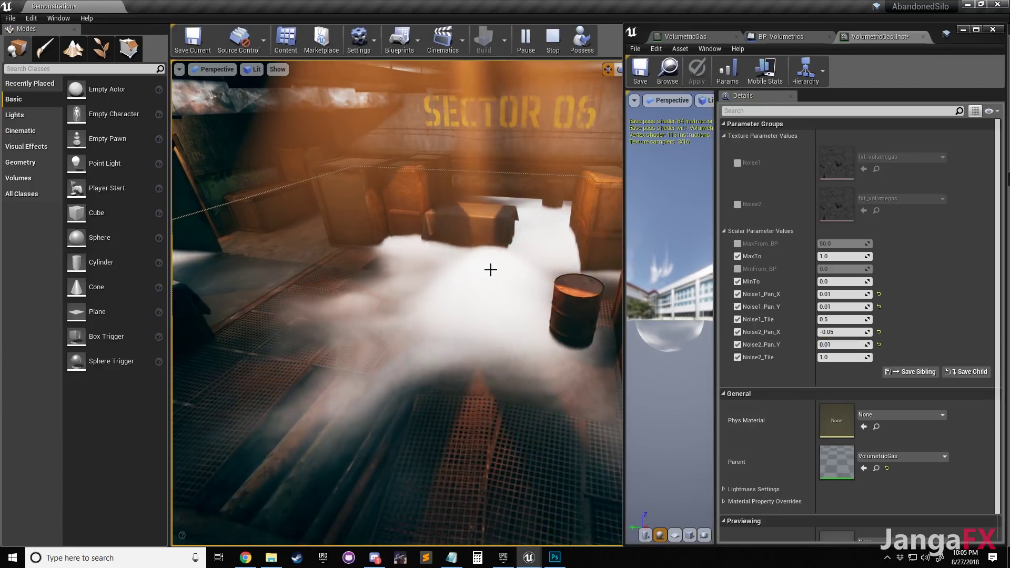
Set Noise2_Tile to 2.0 and look over the gas around the room
left_click(840, 320)
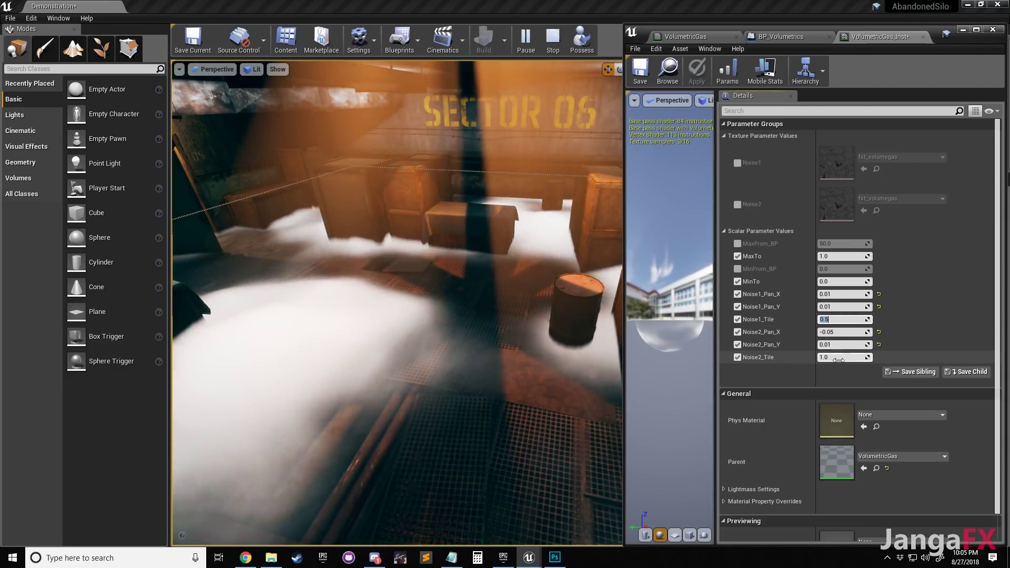
type("2")
key("Return")
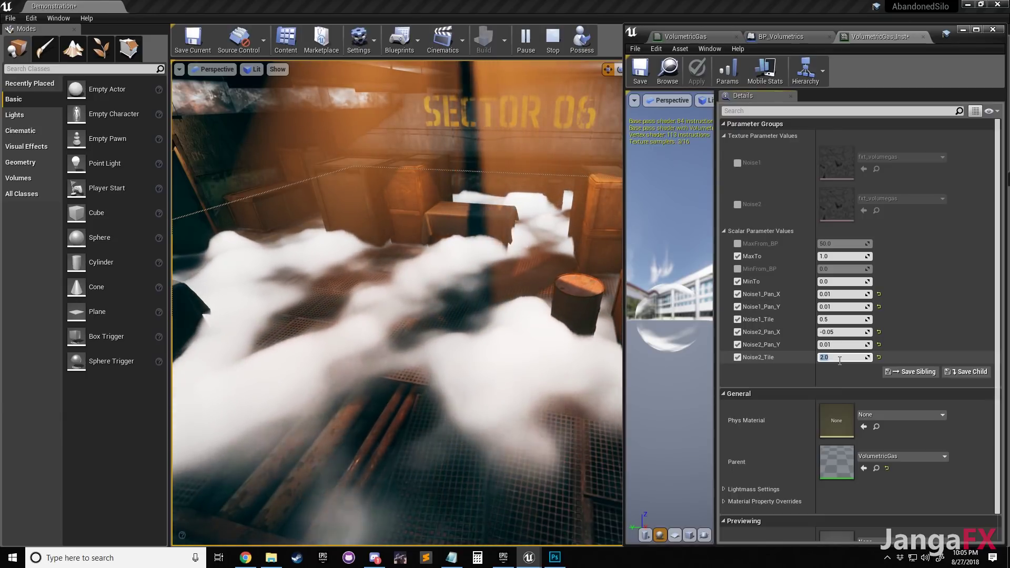
right_click_drag(505, 295, 476, 313)
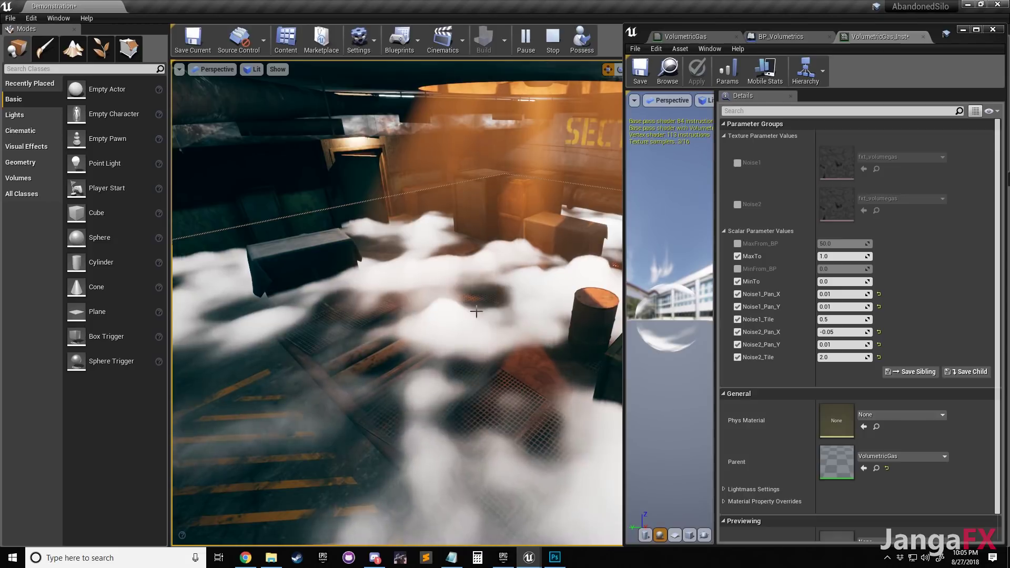
right_click_drag(521, 314, 329, 312)
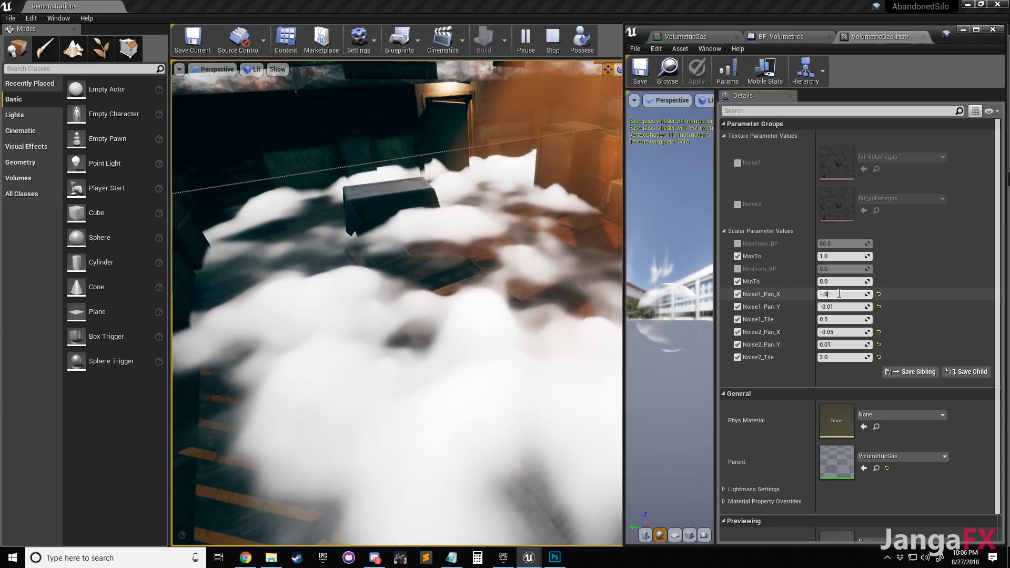
Reverse the first noise by setting Noise1_Pan_X and Noise1_Pan_Y to -0.01, and check the gas motion up close
type("1")
key("Return")
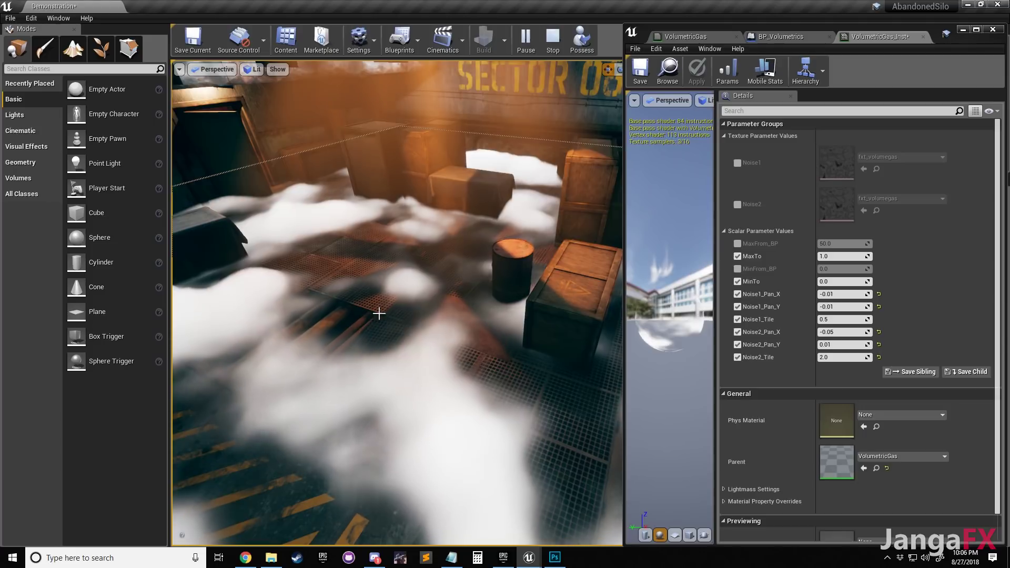
right_click_drag(381, 314, 300, 315)
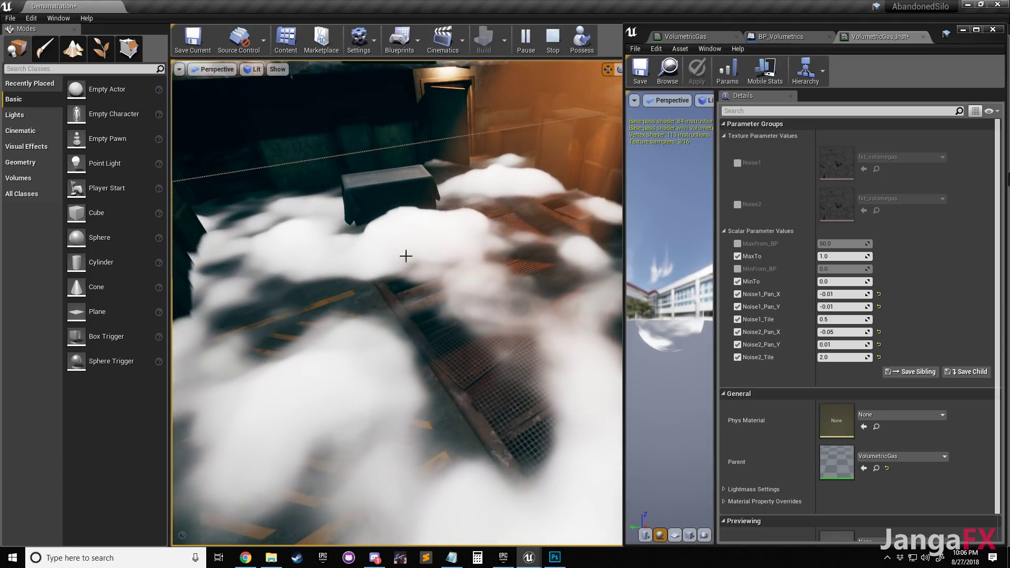
right_click_drag(336, 252, 421, 208)
mouse_move(519, 342)
right_mouse_down()
mouse_move(611, 345)
mouse_move(519, 343)
right_mouse_up()
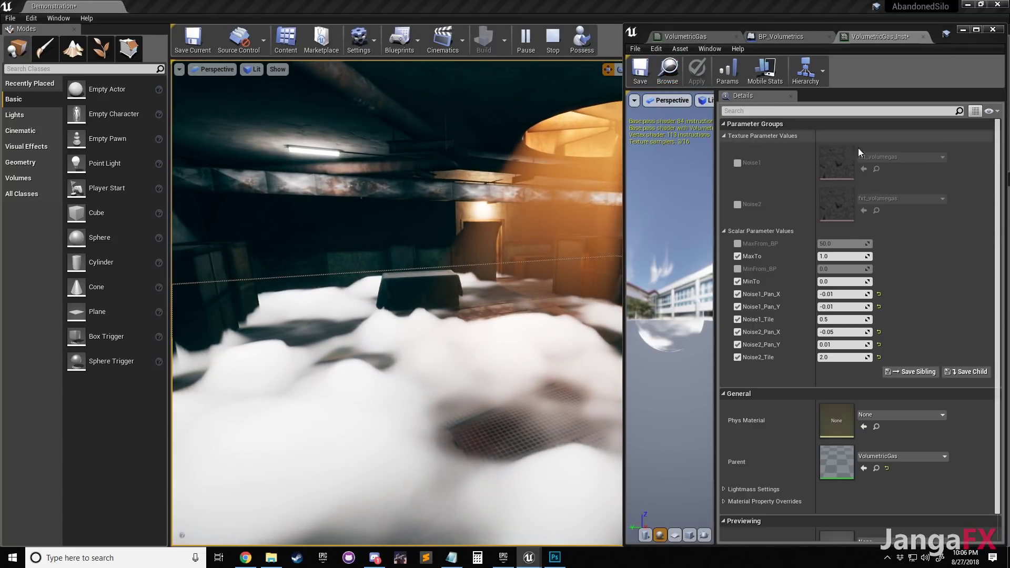
Save all modified assets from the Content Browser and move its window aside
left_click_drag(1009, 6, 605, 28)
left_click(478, 54)
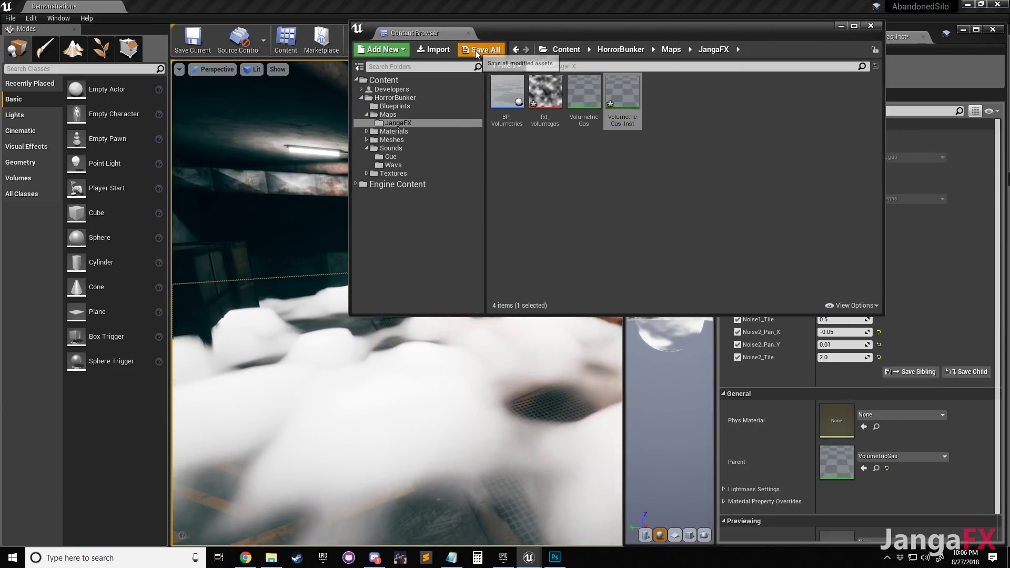
left_click(605, 378)
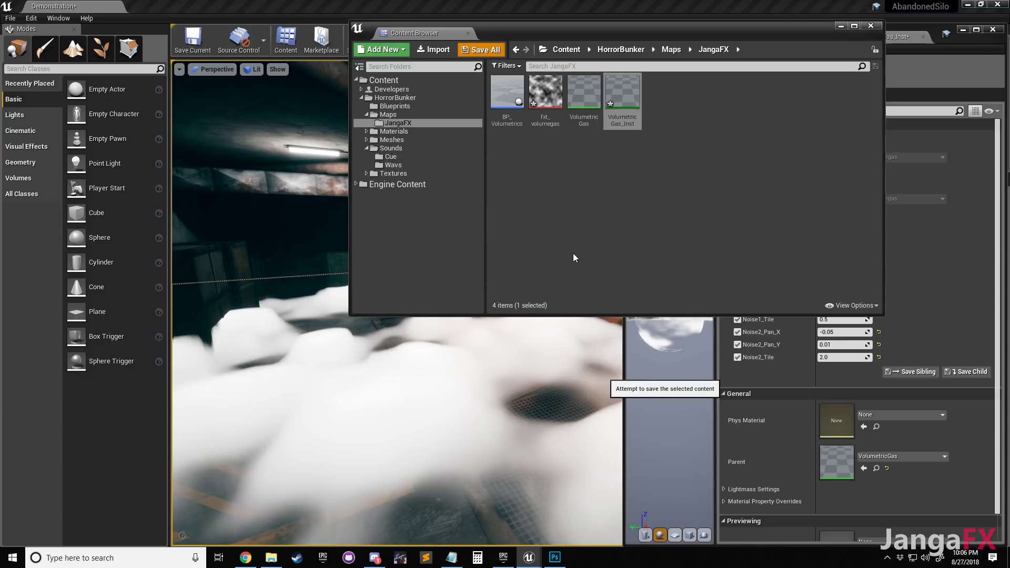
left_click_drag(636, 25, 970, 239)
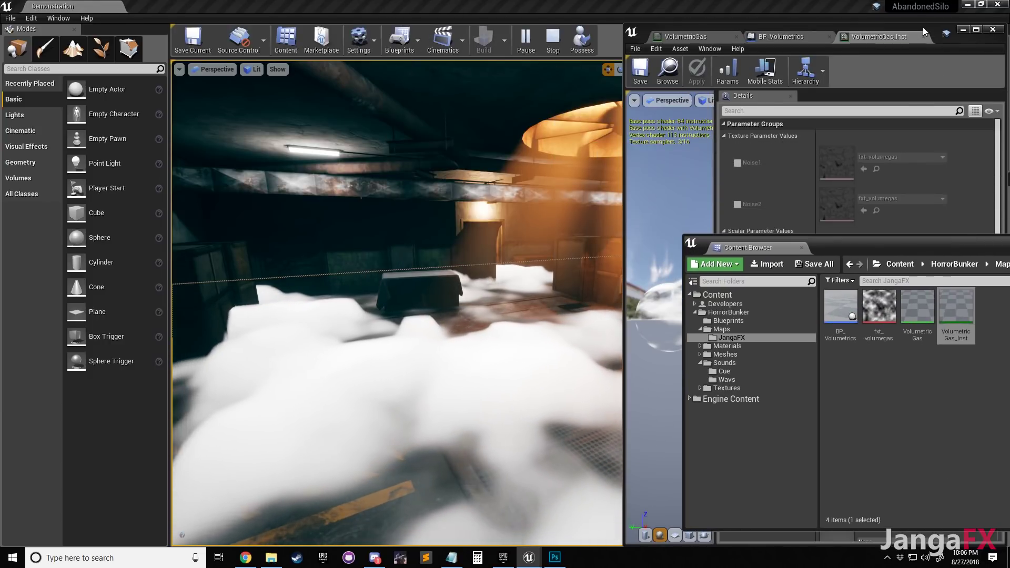
In the maximized VolumetricGas material graph, add a Constant3Vector, convert it to a parameter and name it Color
double_click(900, 34)
left_click(61, 6)
scroll(658, 165, "down", 4)
right_click_drag(626, 166, 512, 245)
right_click_drag(556, 107, 586, 210)
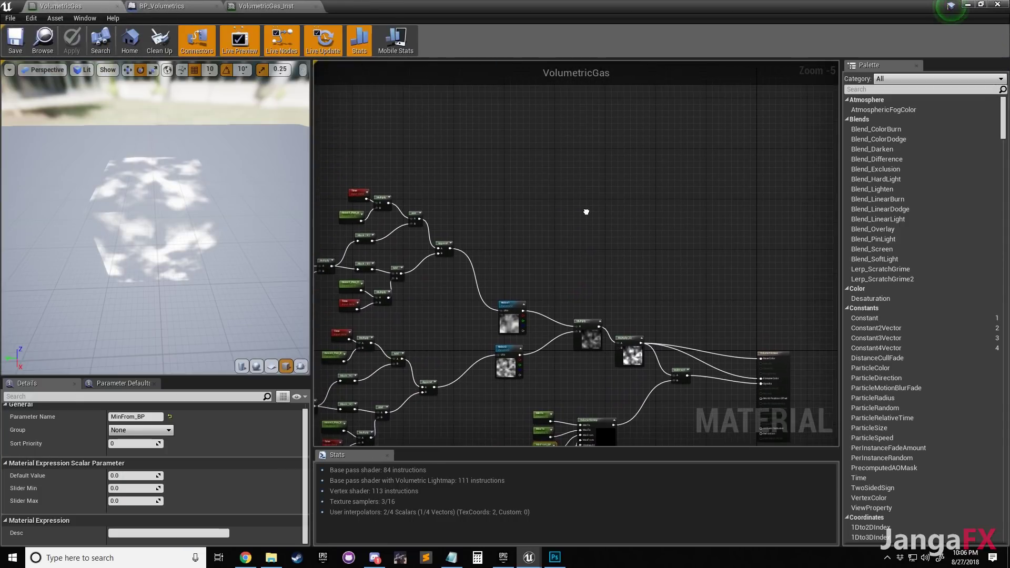
scroll(589, 226, "up", 3)
left_click(576, 211)
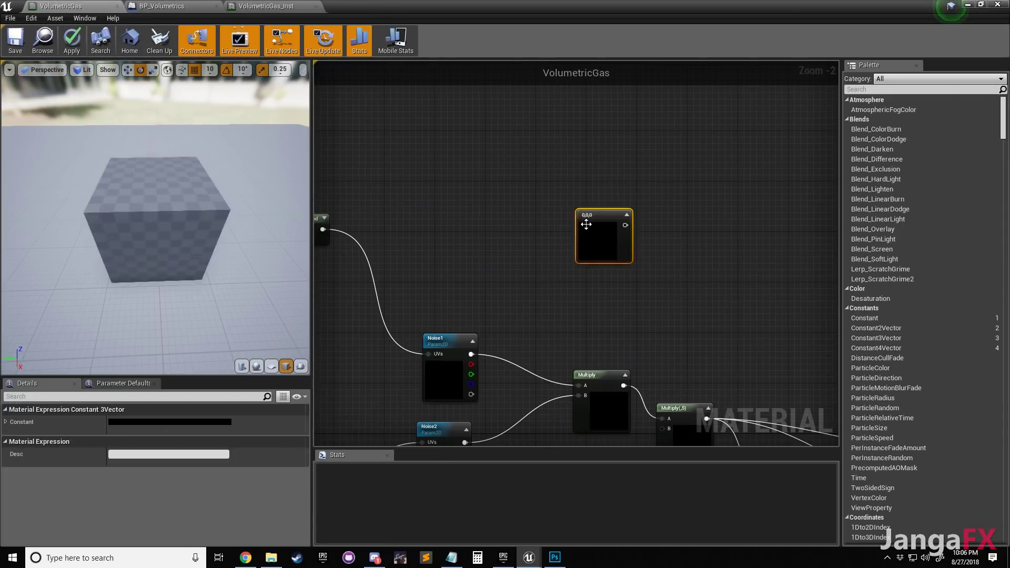
right_click(590, 229)
left_click(626, 239)
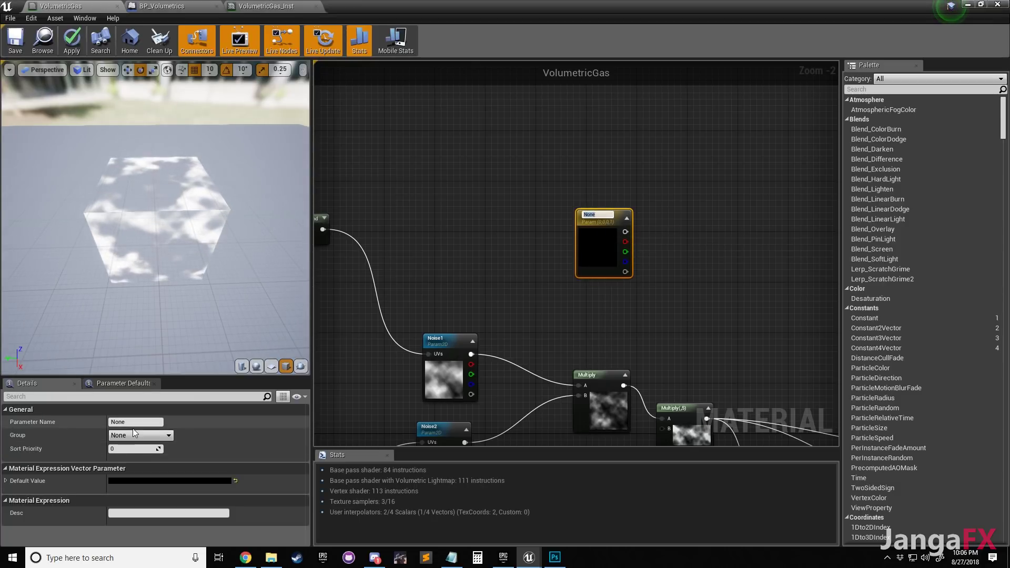
type("Color")
key("Return")
Place the Color parameter node just above the Multiply(,5) node
right_click_drag(723, 225, 699, 196)
left_click_drag(590, 233, 656, 325)
right_click_drag(431, 361, 396, 309)
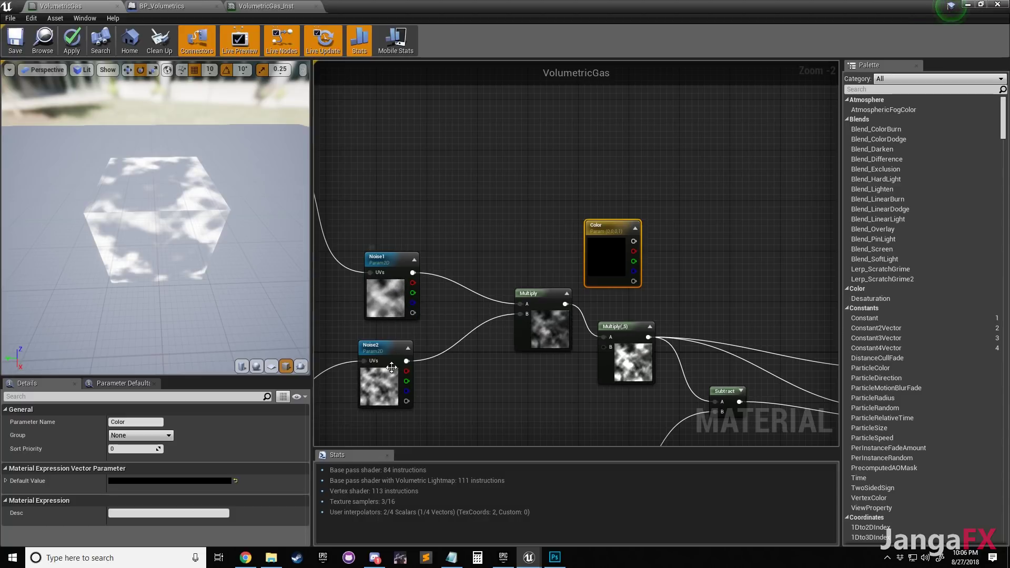
right_click_drag(658, 258, 562, 244)
left_click_drag(519, 263, 531, 289)
right_click_drag(607, 277, 539, 270)
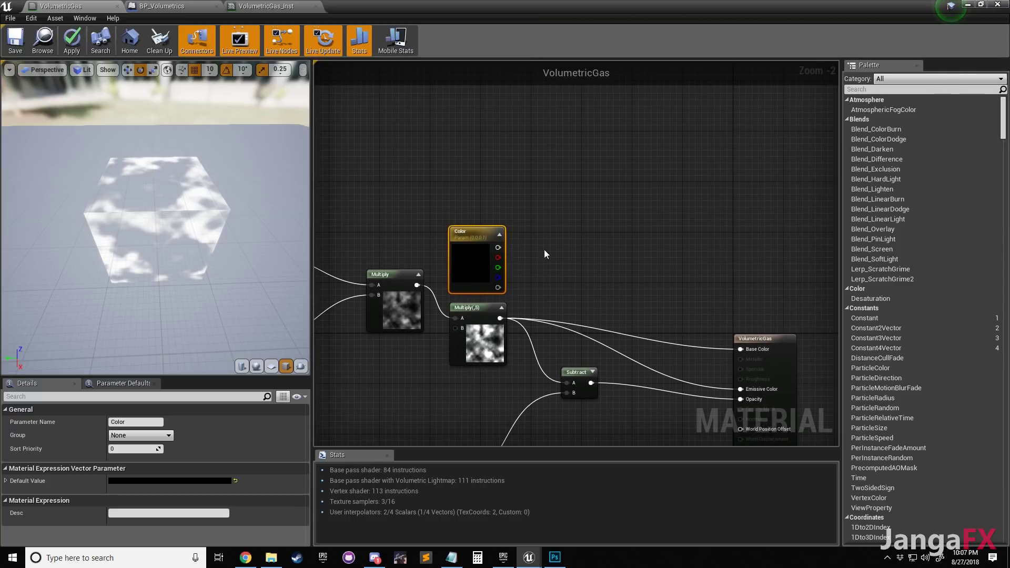
Add a Multiply node with Color as input A and the Multiply(,5) result as input B
left_click(588, 268)
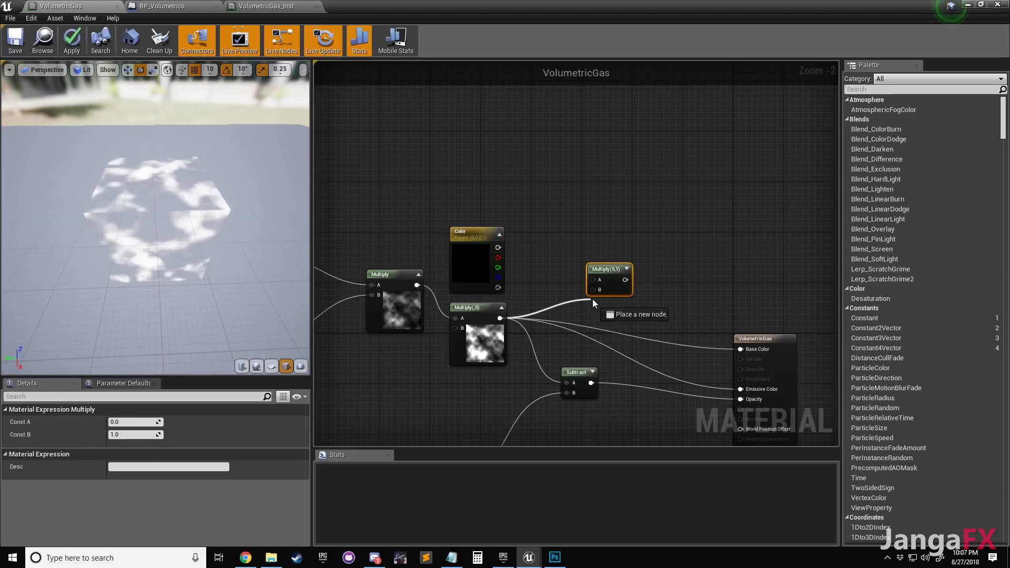
left_click(520, 299)
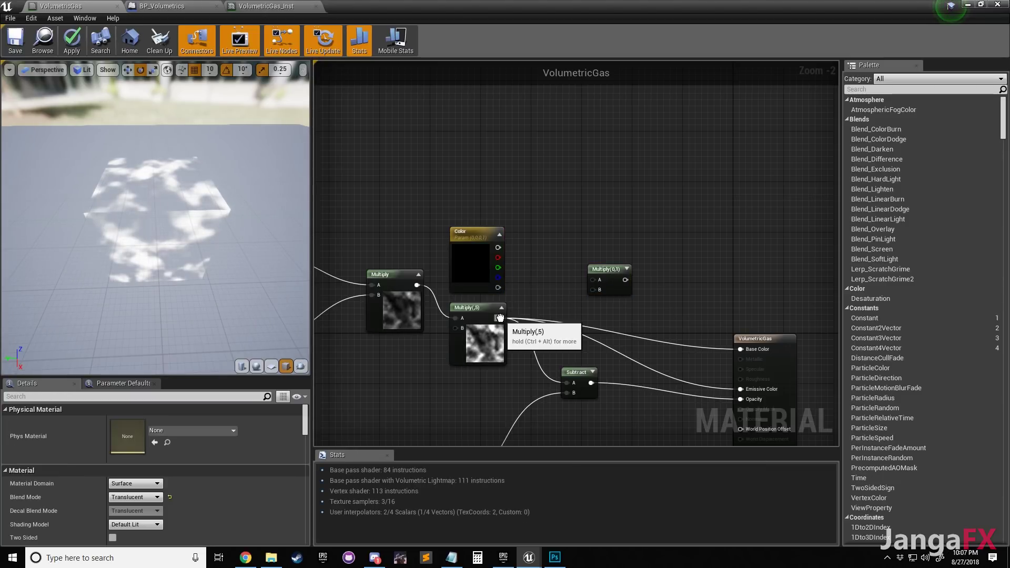
left_click_drag(499, 247, 594, 280)
left_click_drag(502, 319, 598, 290)
right_click_drag(641, 287, 608, 278)
Connect the color Multiply output to the material's Base Color and Emissive Color
left_click_drag(582, 273, 586, 278)
left_click_drag(701, 336, 704, 336)
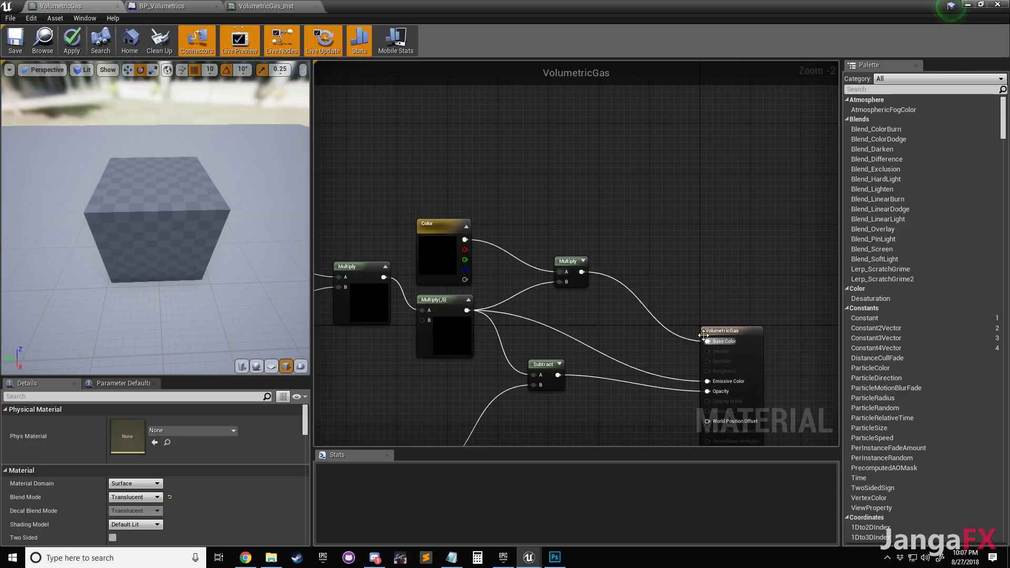
left_click_drag(581, 272, 708, 381)
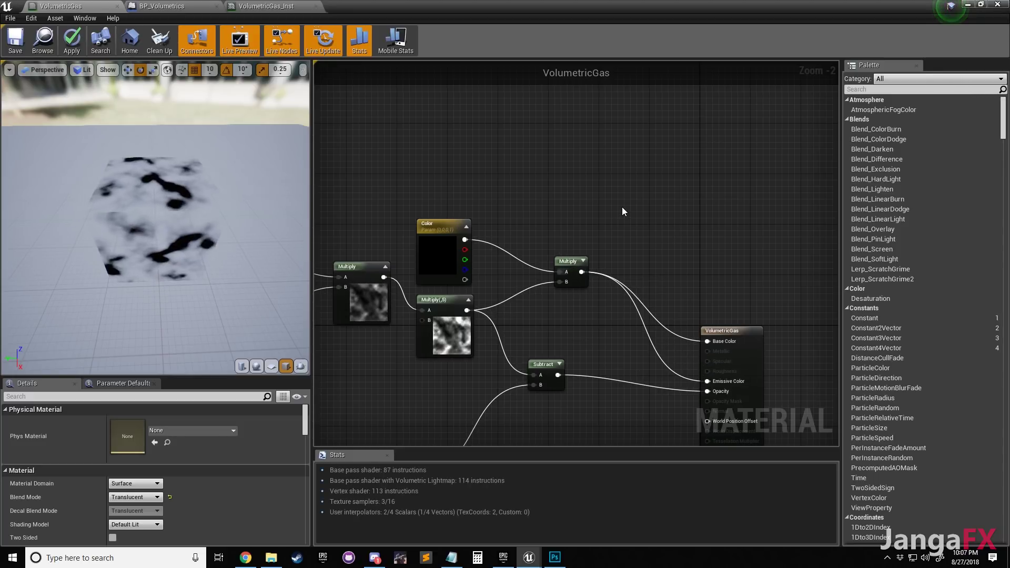
Spread out the color nodes and insert a BeersLaw node between Multiply(,5) and the color Multiply, feeding its Thickness input
left_click_drag(574, 274, 657, 294)
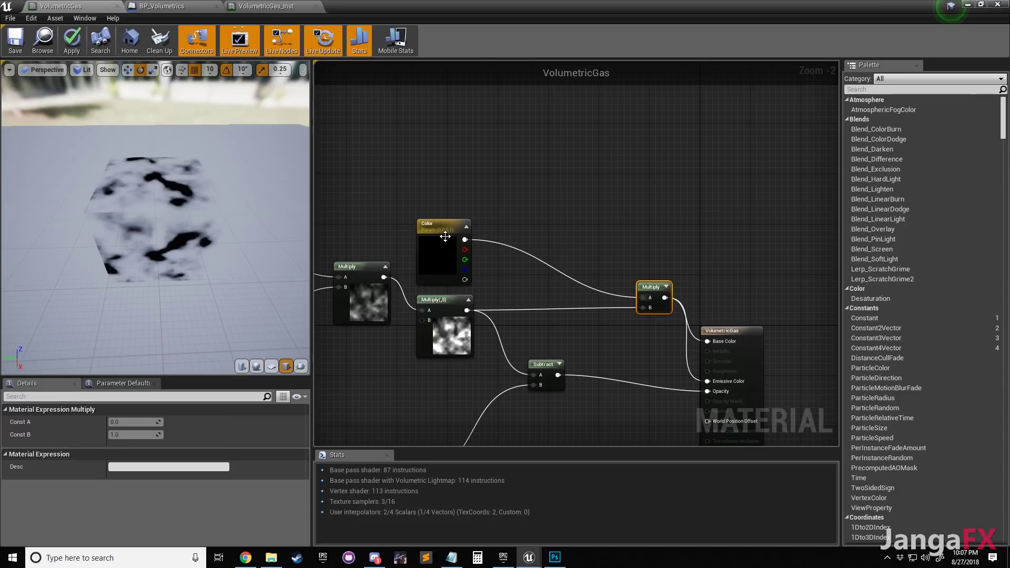
left_click_drag(442, 225, 436, 168)
left_click(523, 267)
right_click_drag(523, 267, 532, 260)
right_click(532, 260)
type("beers")
key("Return")
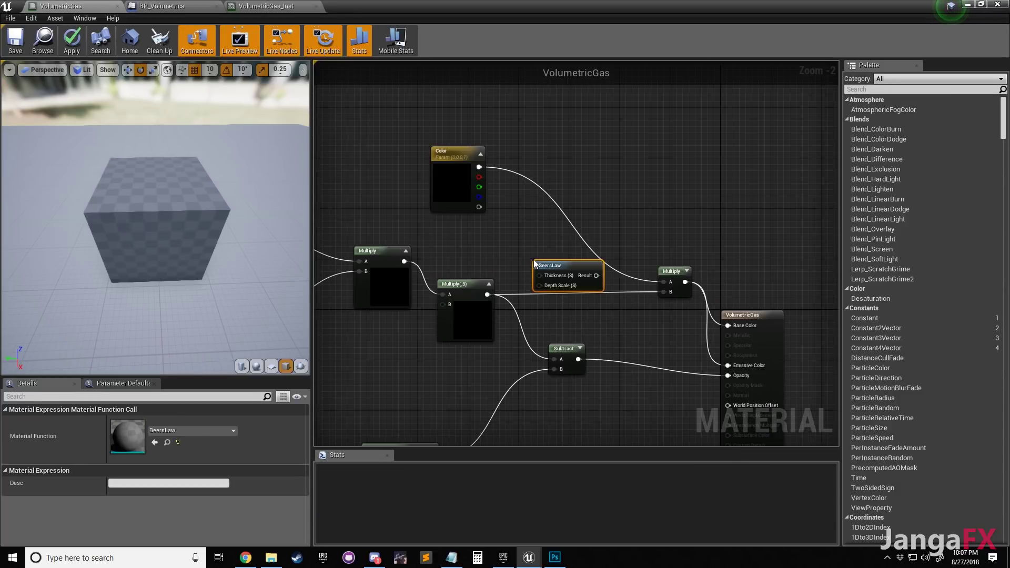
left_click_drag(565, 279, 565, 285)
left_click_drag(488, 295, 664, 291)
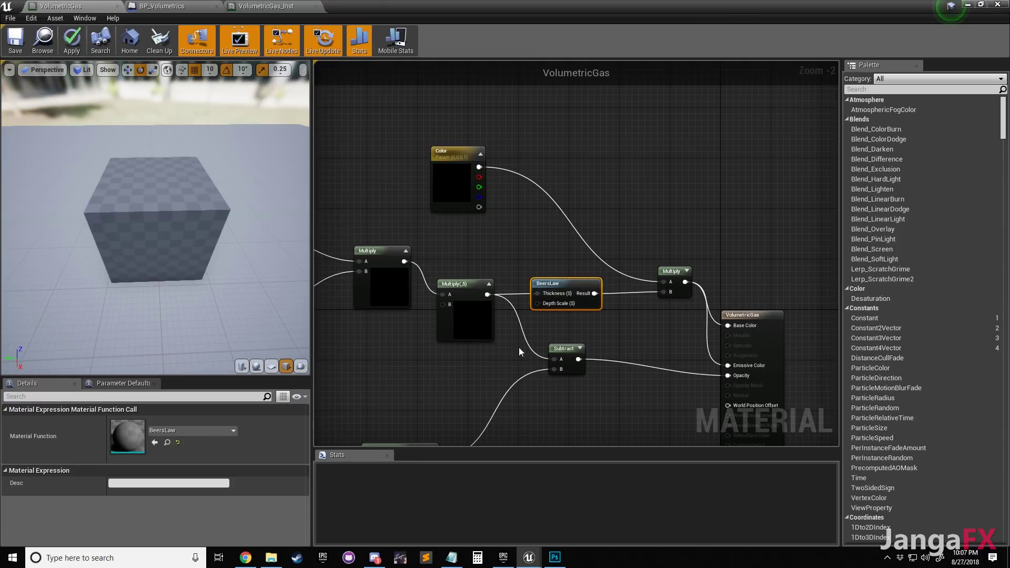
Add a scalar parameter named Depth below the BeersLaw node and connect it to BeersLaw's Depth Scale input
right_click_drag(462, 361, 475, 342)
key("s")
left_click(474, 342)
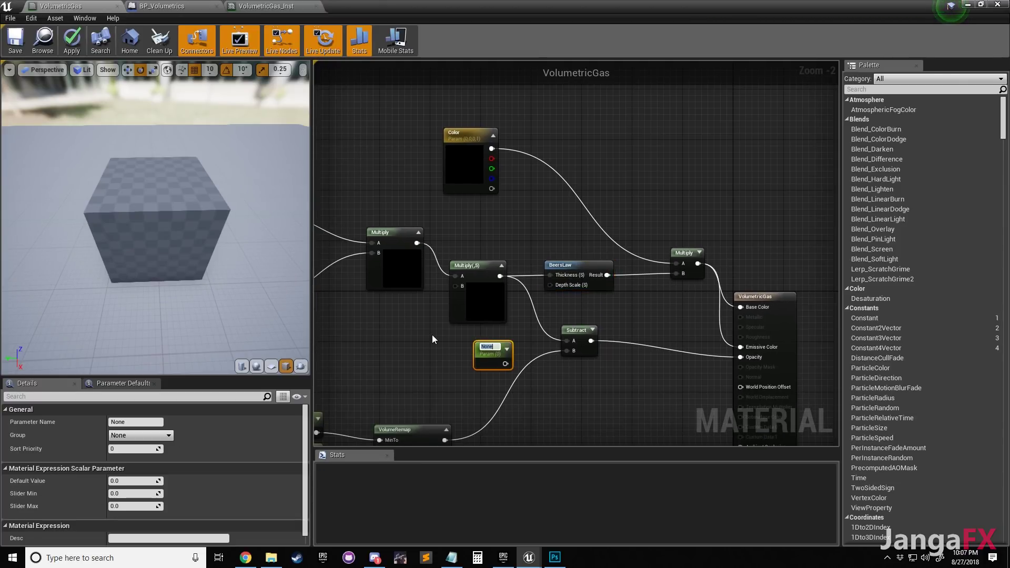
type("Depth")
key("Return")
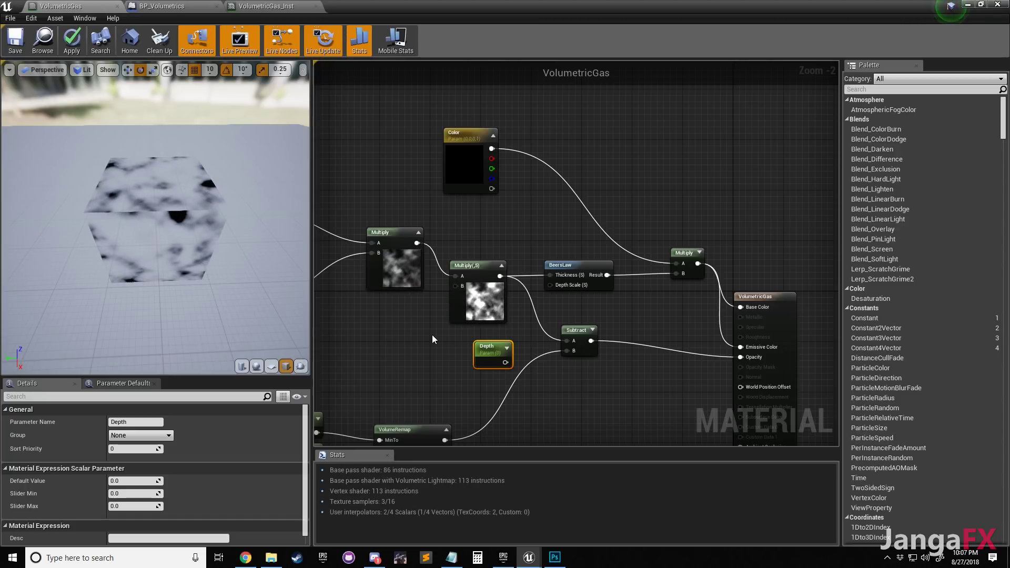
left_click_drag(506, 362, 551, 285)
right_click_drag(583, 262, 555, 273)
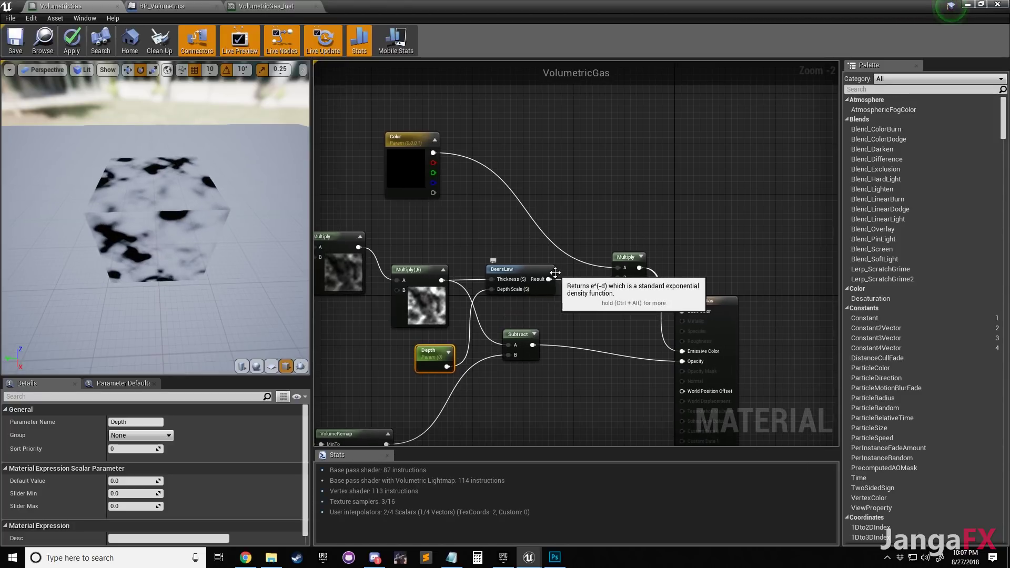
left_click_drag(549, 279, 619, 277)
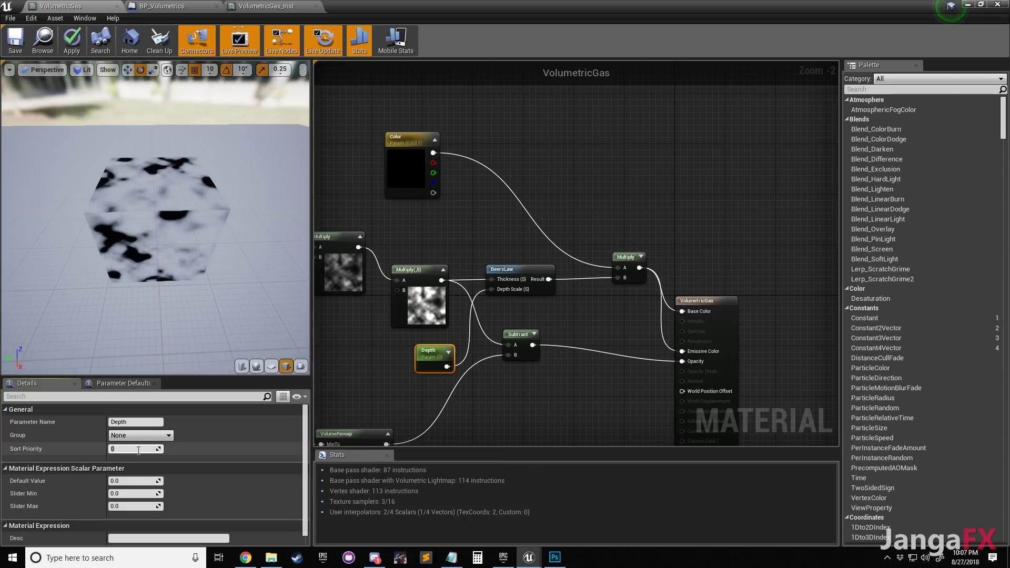
Set the Depth parameter's default value to 5
left_click(134, 483)
type("5")
key("Return")
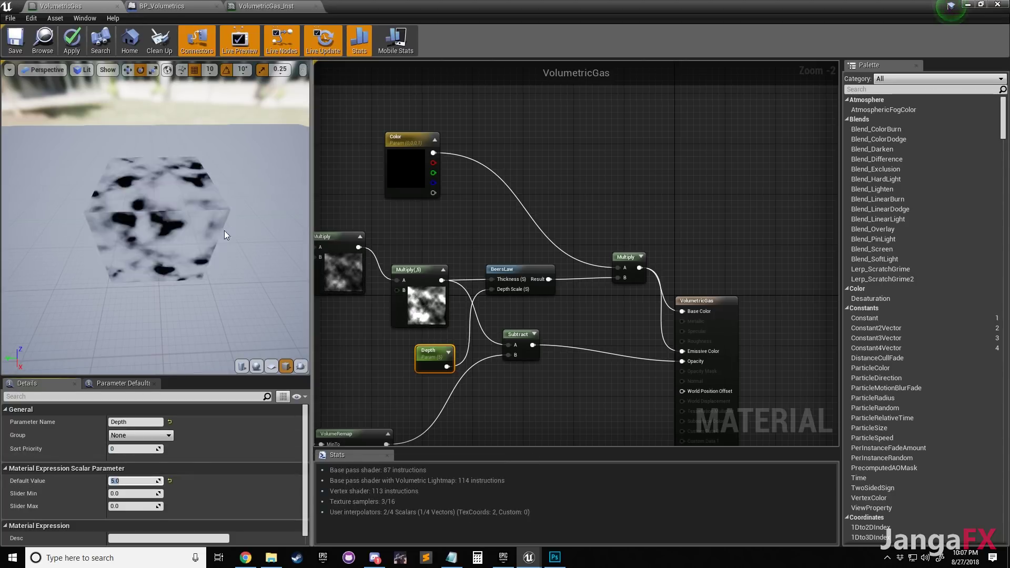
Change the Color parameter's default value to a muted green
right_click_drag(497, 211, 440, 188)
left_click(342, 150)
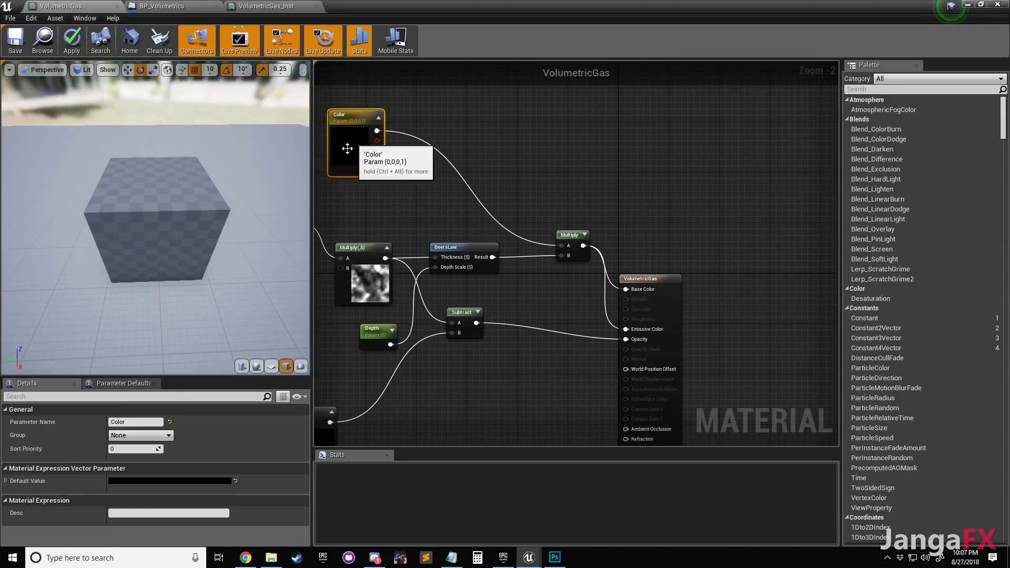
left_click(132, 480)
mouse_move(287, 363)
left_mouse_down()
mouse_move(289, 342)
mouse_move(302, 382)
left_mouse_up()
left_click(189, 343)
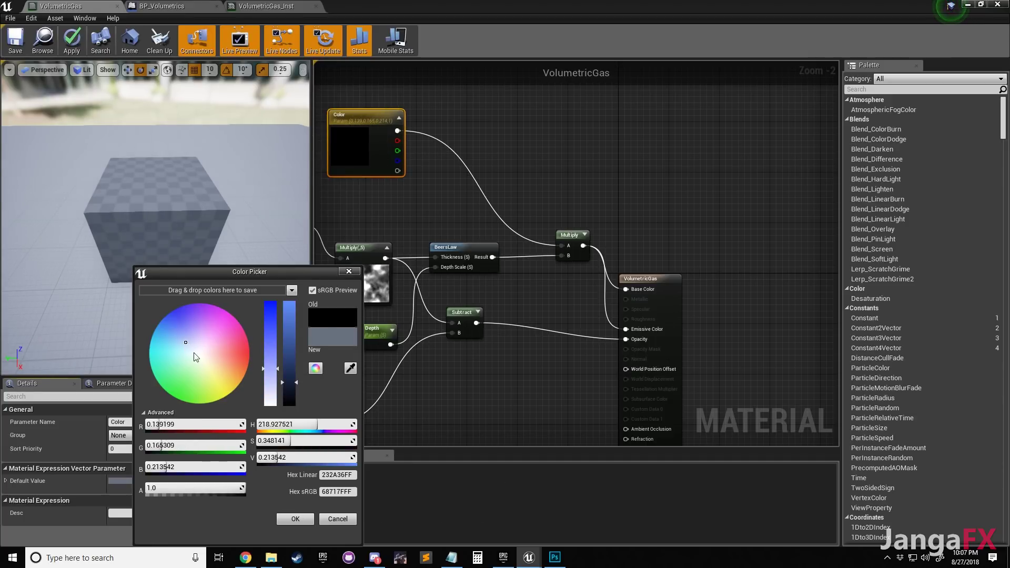
left_click(192, 372)
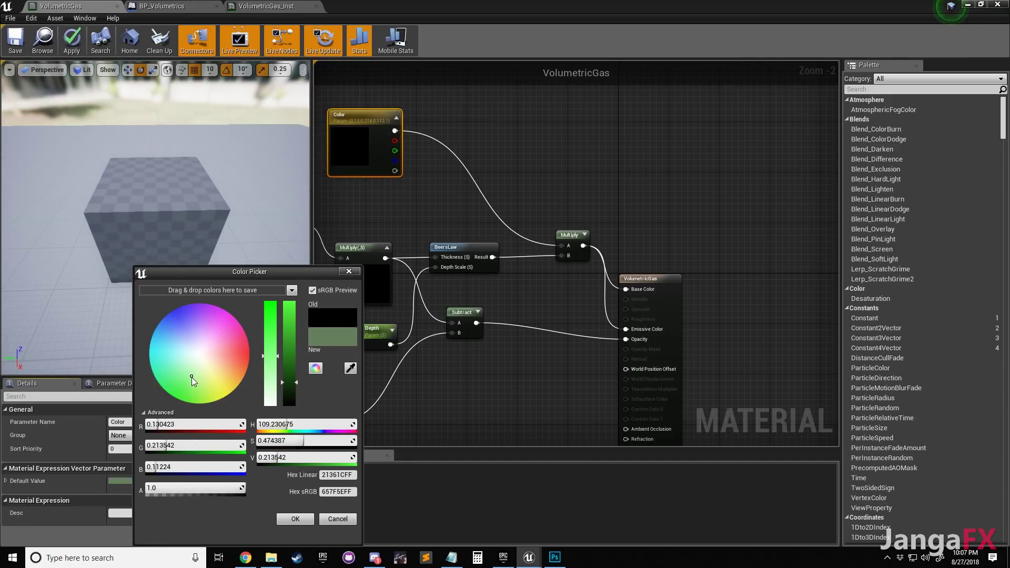
left_click(296, 520)
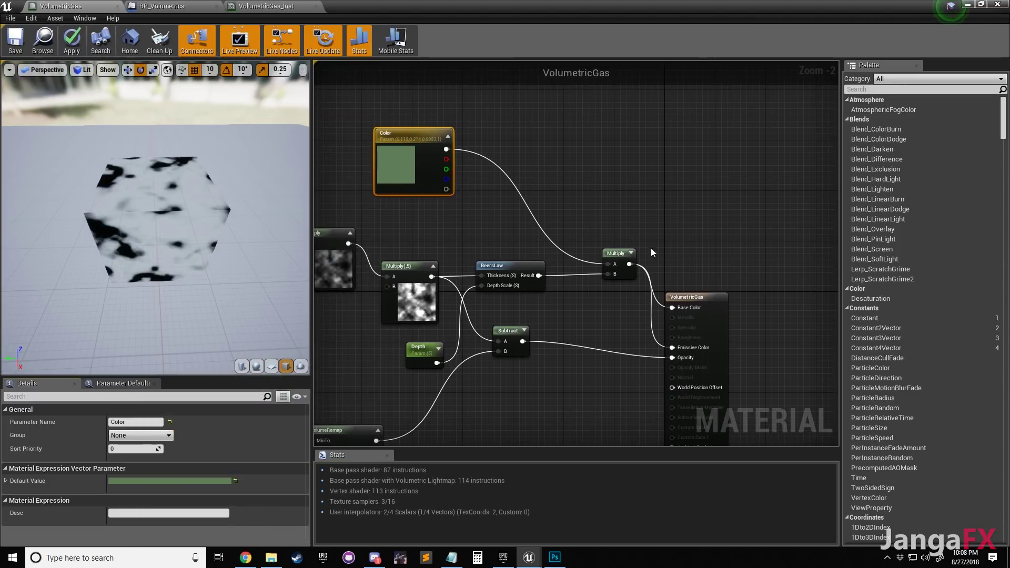
Preview the BeersLaw node's output on the cube from another angle, and stop previewing it
right_click_drag(666, 259, 650, 225)
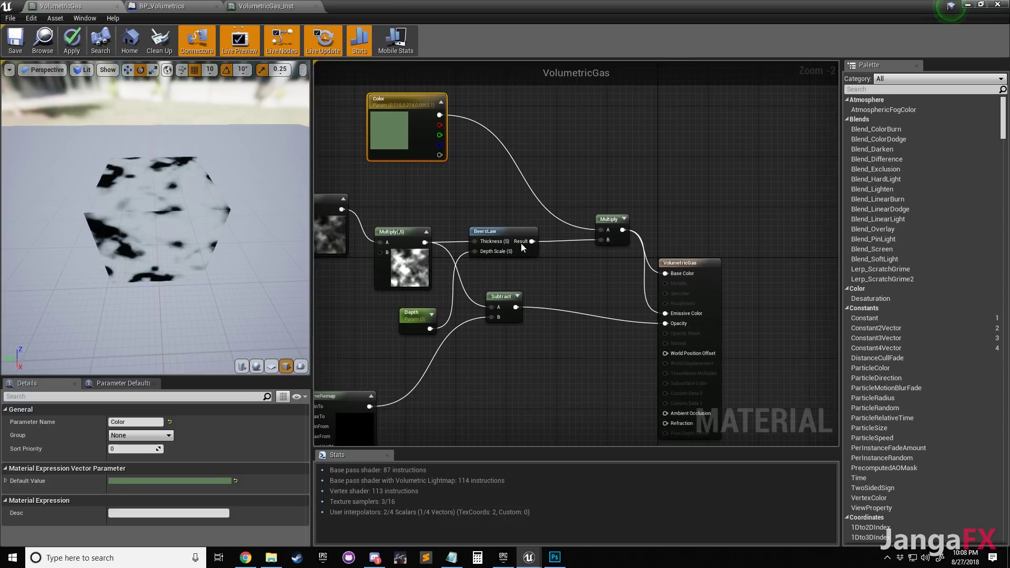
right_click(512, 234)
left_click(542, 253)
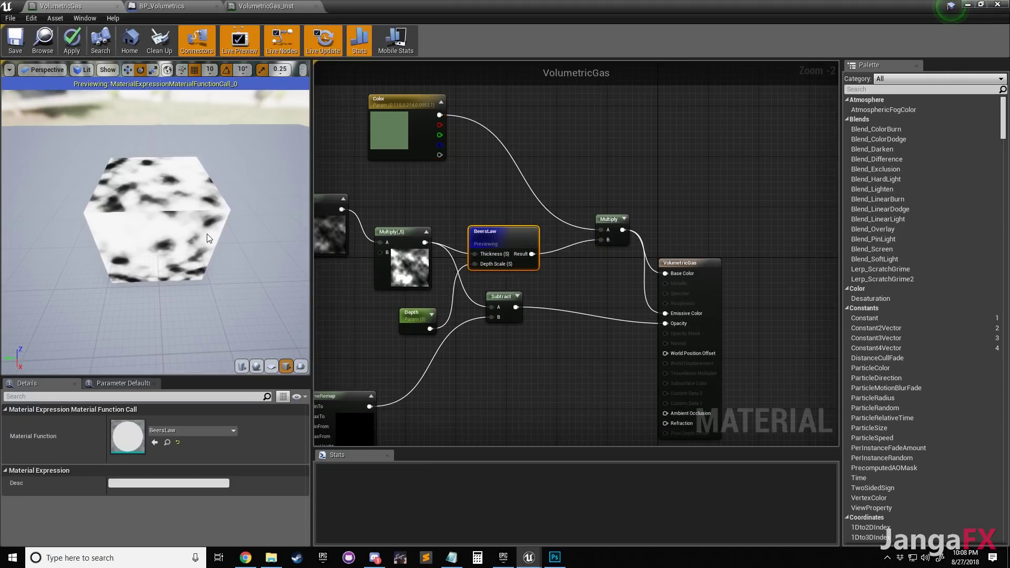
left_click_drag(158, 227, 250, 273)
right_click(509, 235)
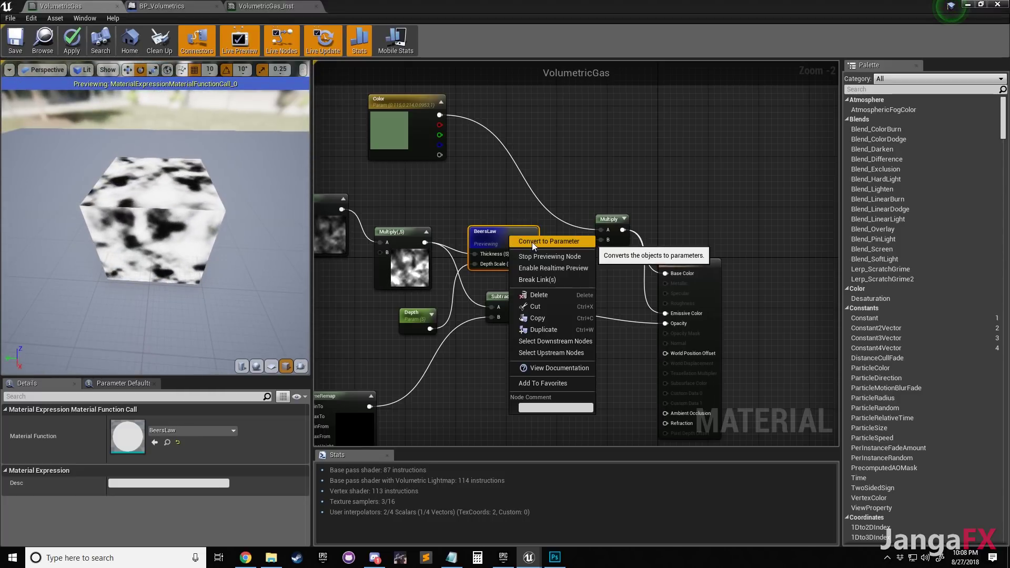
left_click(537, 259)
Expand the thumbnail previews of the final Multiply node and the Subtract node, shifting the Multiply node slightly up
left_click(624, 219)
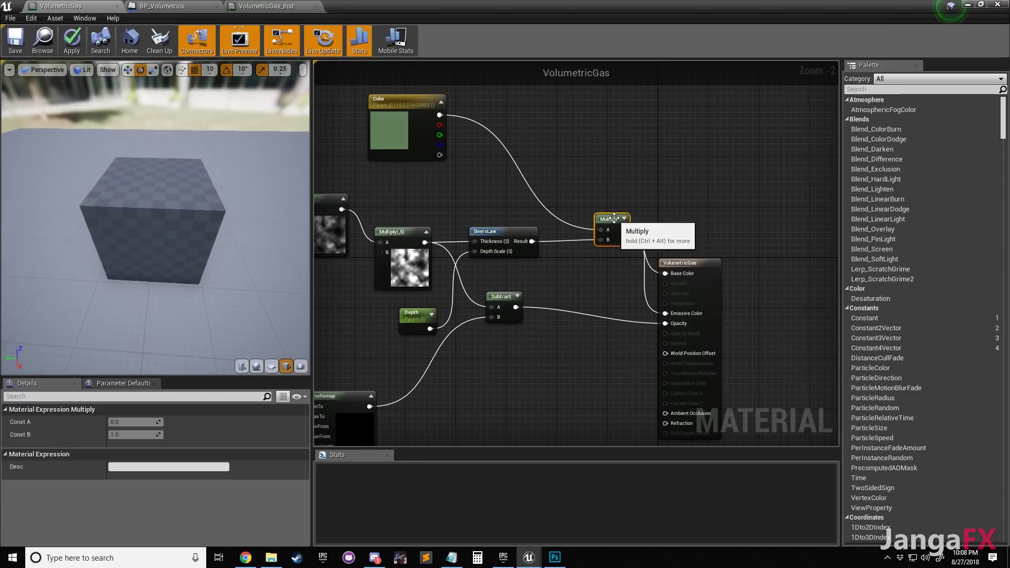
left_click_drag(623, 245, 610, 238)
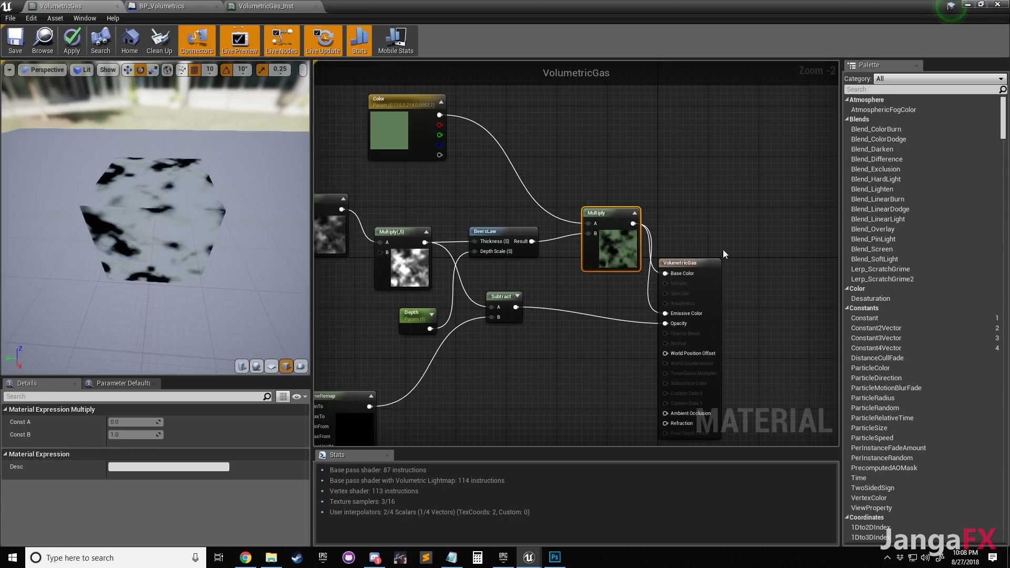
right_click_drag(711, 279, 716, 247)
right_click_drag(503, 305, 567, 288)
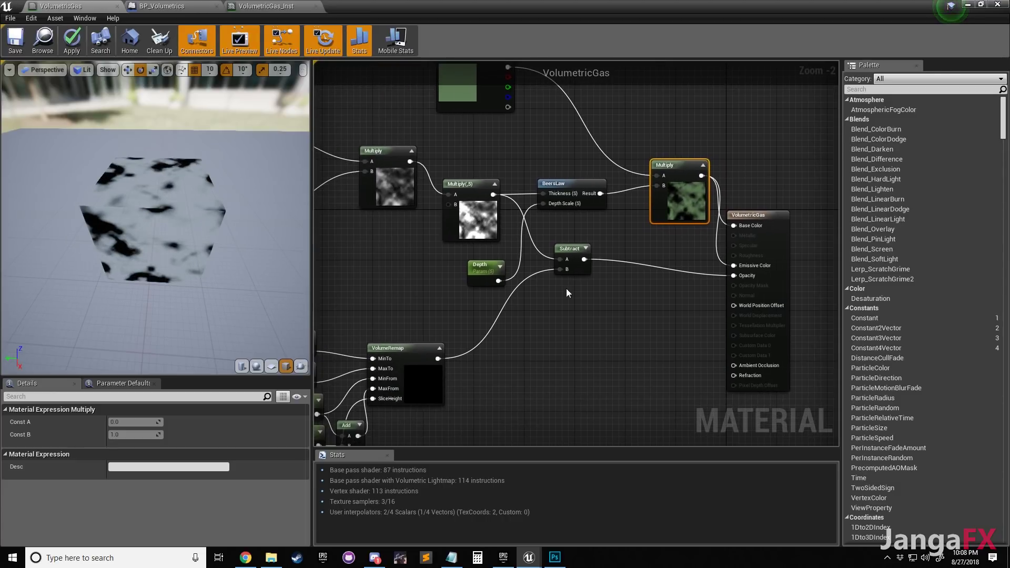
left_click(586, 248)
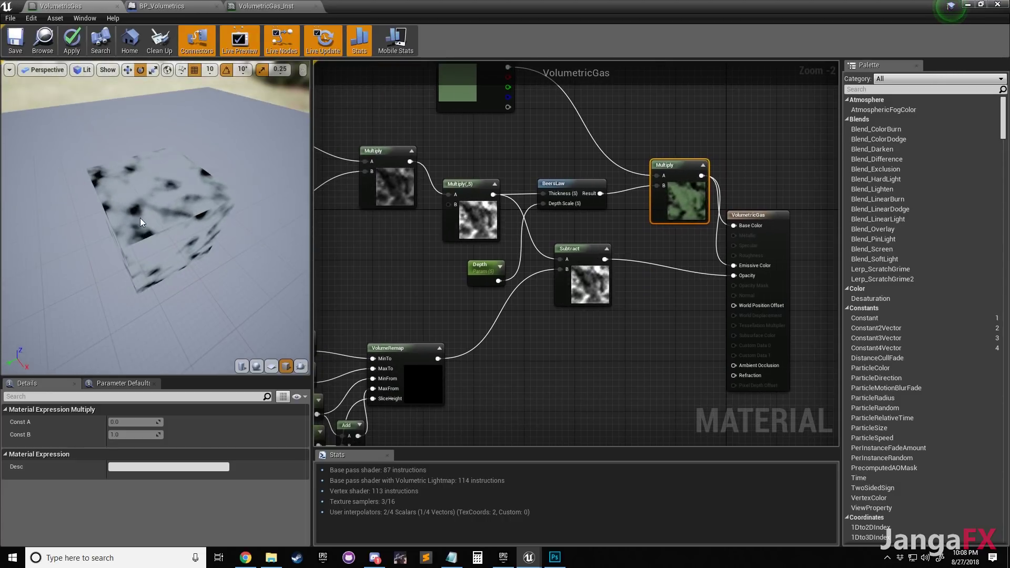
Inspect the preview cube from a low angle and apply the changes to the VolumetricGas material
left_click(9, 70)
left_click(18, 94)
left_click_drag(184, 211, 53, 158)
mouse_move(262, 223)
left_mouse_down()
mouse_move(295, 195)
mouse_move(300, 142)
mouse_move(262, 223)
left_mouse_up()
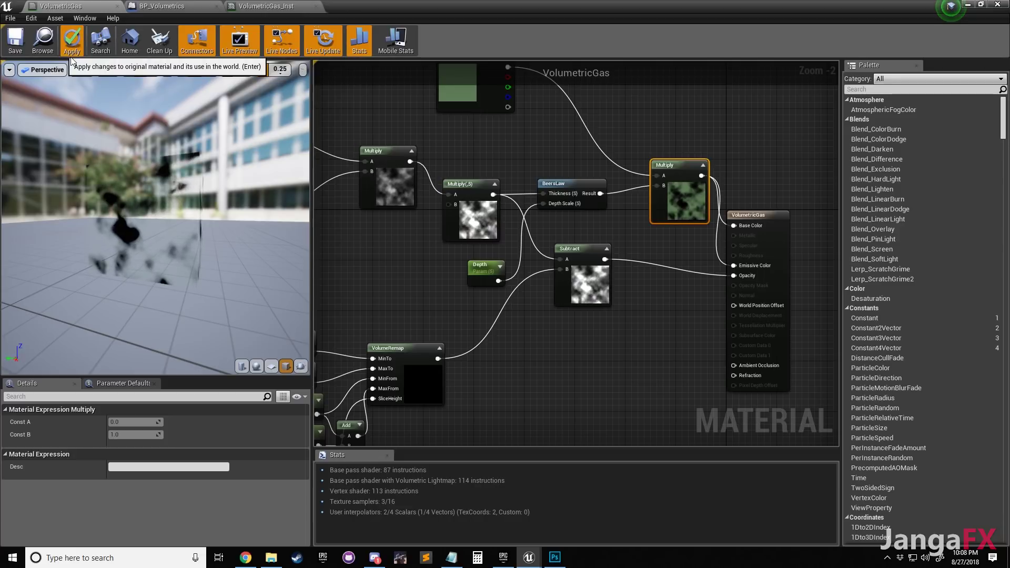
left_click(71, 41)
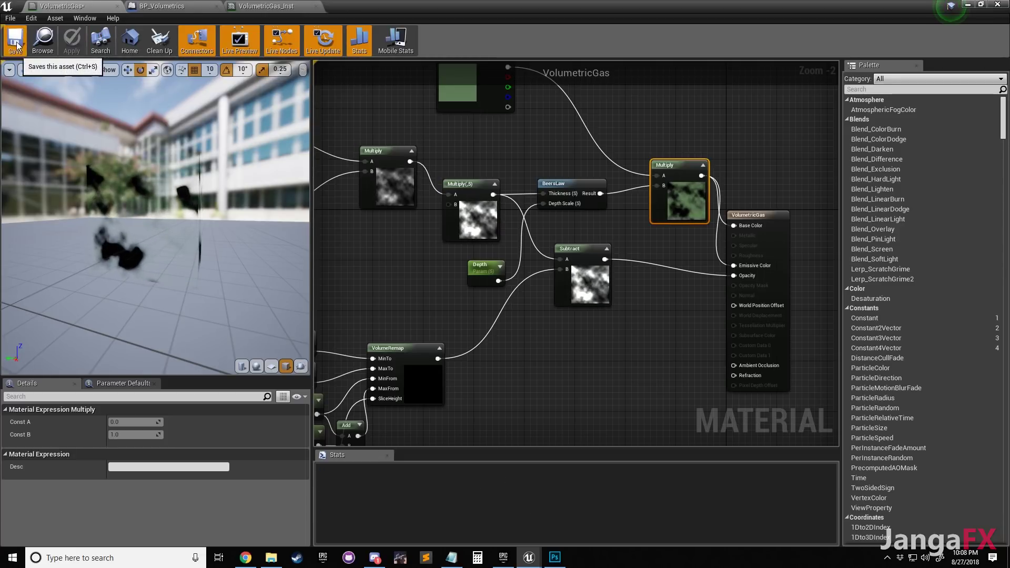
Bring up the VolumetricGas_Inst material instance and place its window beside the gas in the level viewport
left_click(288, 9)
double_click(513, 5)
left_click_drag(652, 74, 930, 136)
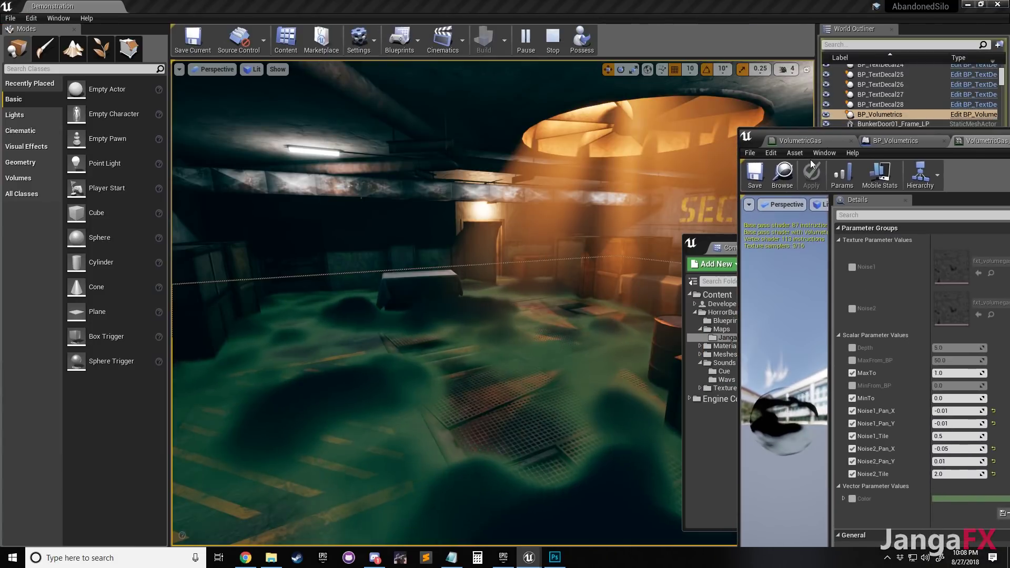
right_click_drag(452, 295, 500, 284)
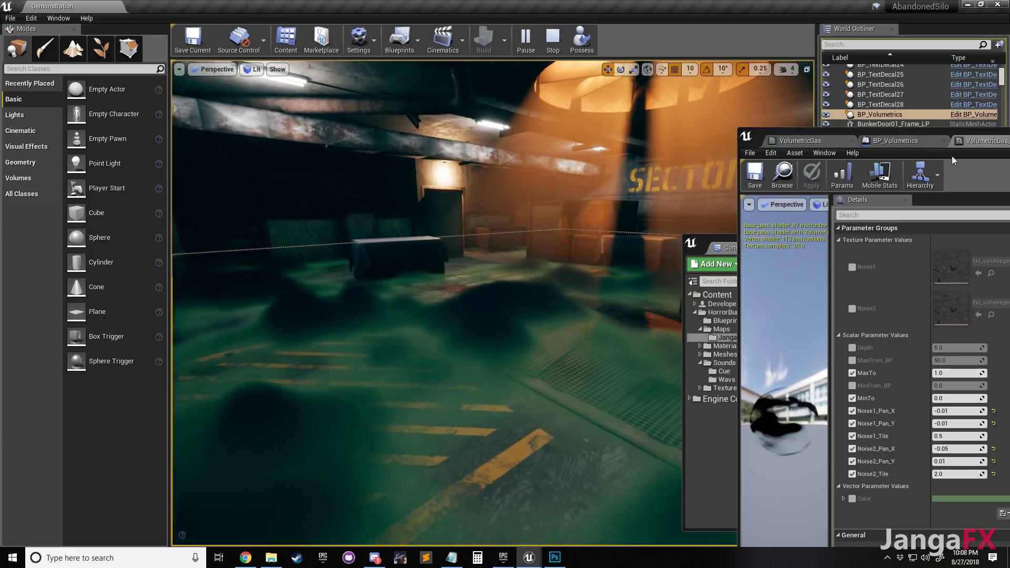
left_click_drag(921, 131, 802, 26)
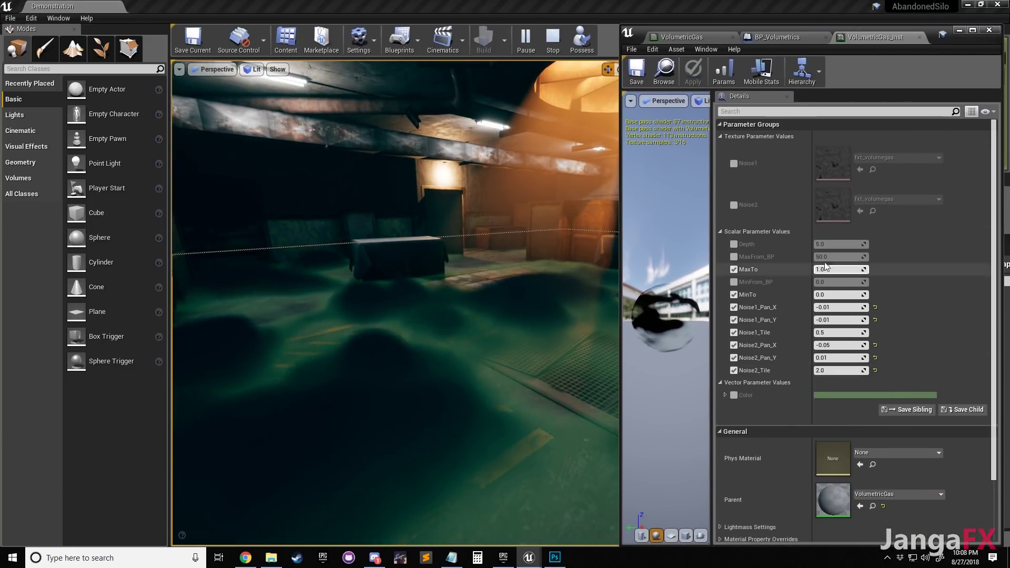
Enable the Depth override in the material instance, try values of 1 and 0.2, and settle on 1
left_click(734, 244)
left_click(853, 245)
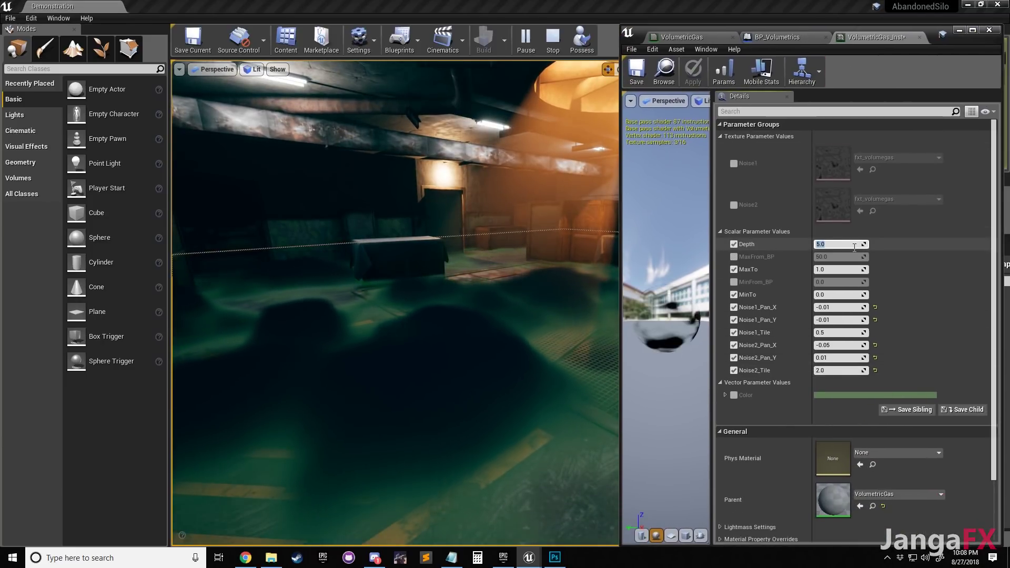
type("1")
key("Return")
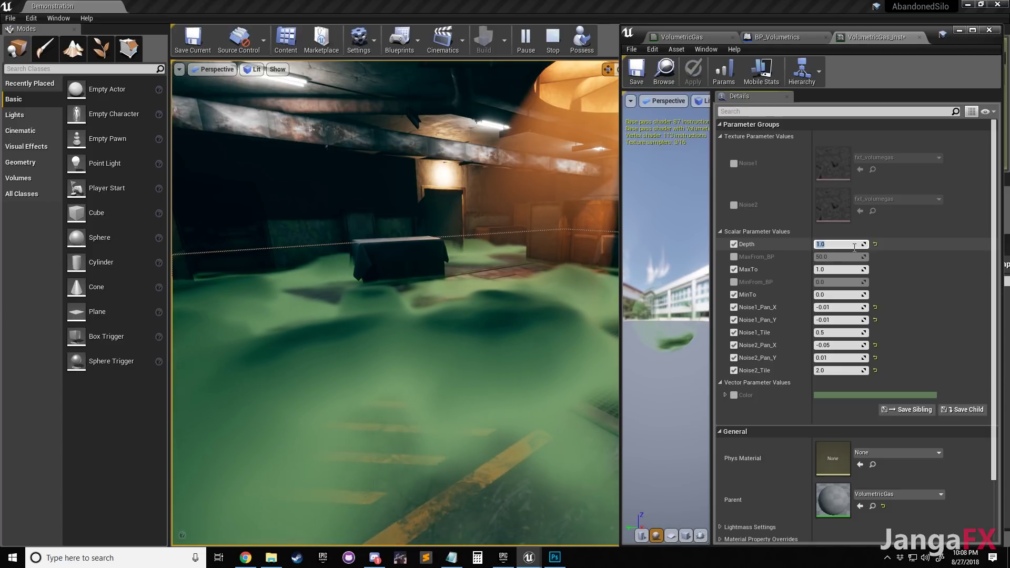
type(".2")
key("Return")
type("1")
key("Return")
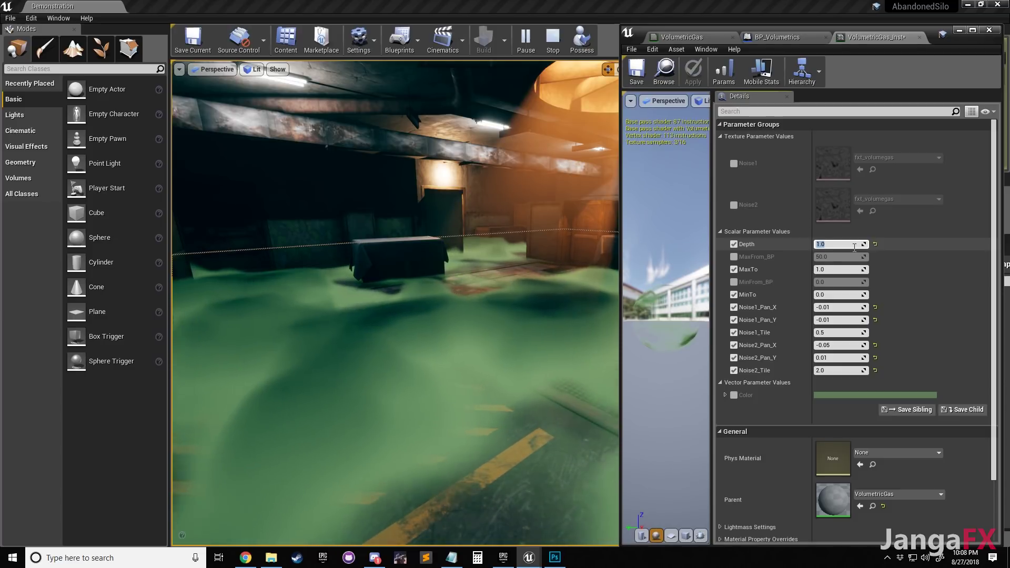
Examine the gas in the simulated level from several angles
right_click_drag(540, 251, 499, 270)
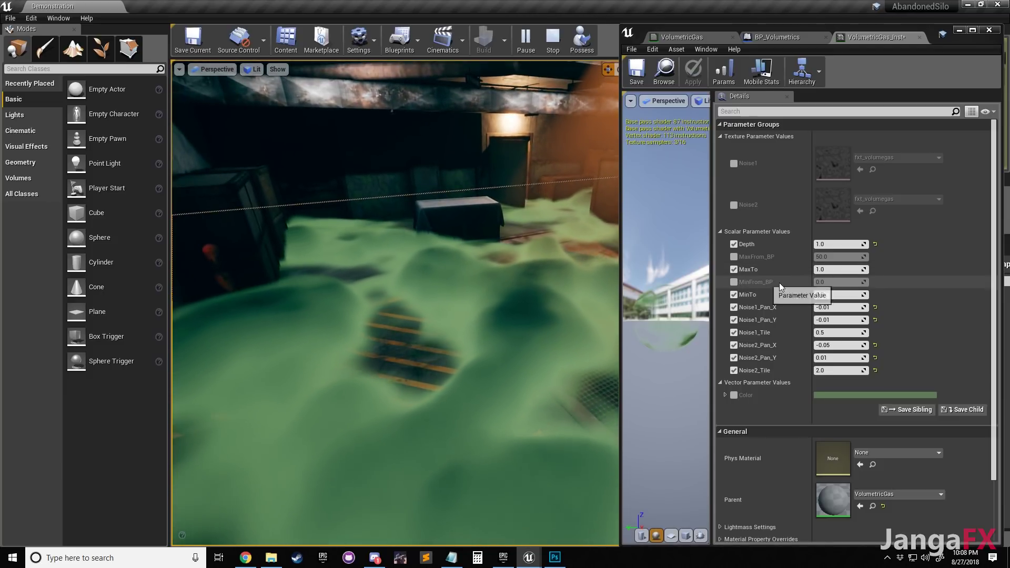
mouse_move(543, 274)
right_mouse_down()
mouse_move(584, 267)
mouse_move(532, 273)
right_mouse_up()
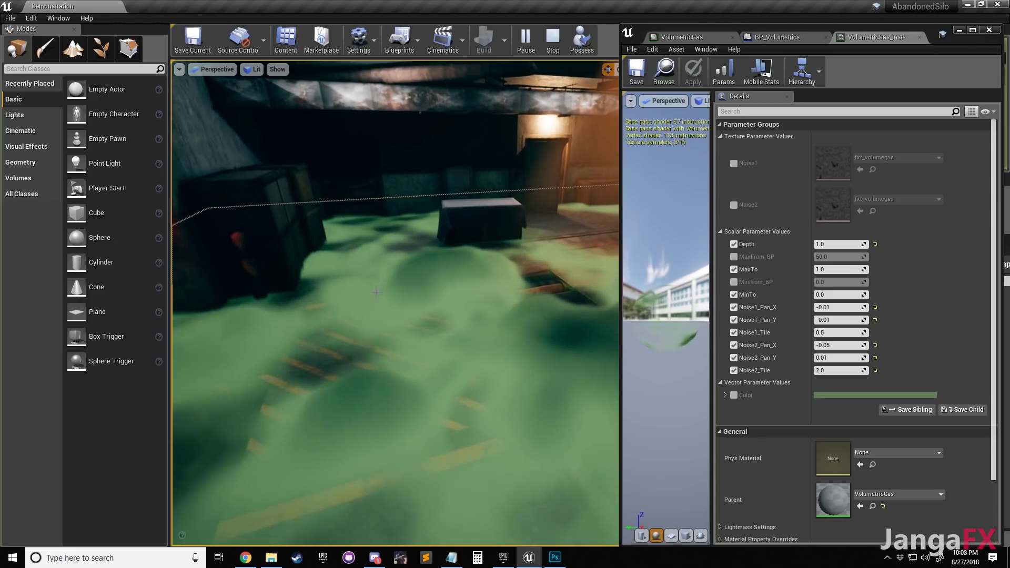
mouse_move(490, 315)
right_mouse_down()
mouse_move(476, 311)
mouse_move(493, 328)
right_mouse_up()
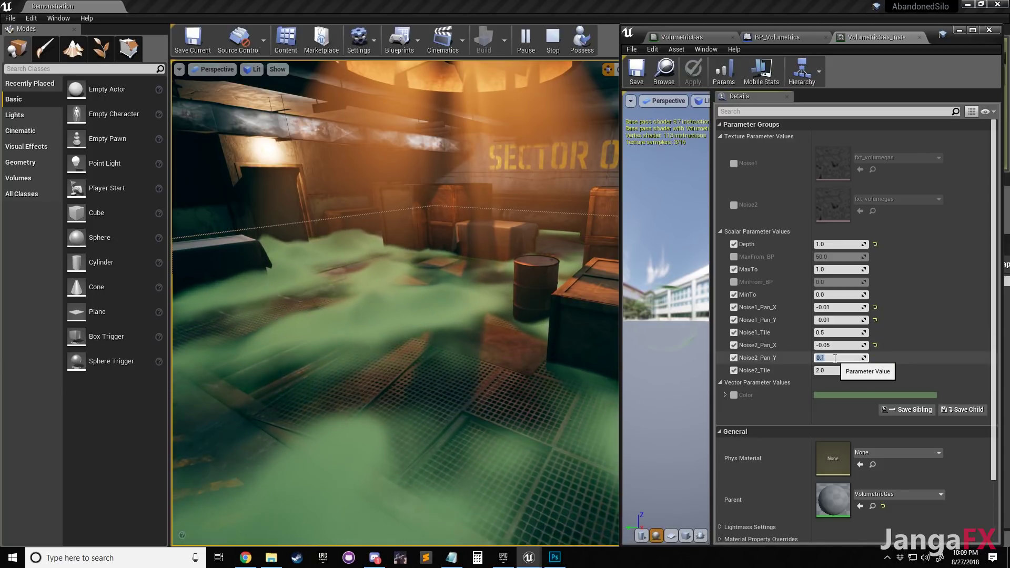
right_click_drag(461, 301, 348, 302)
right_click_drag(473, 299, 527, 346)
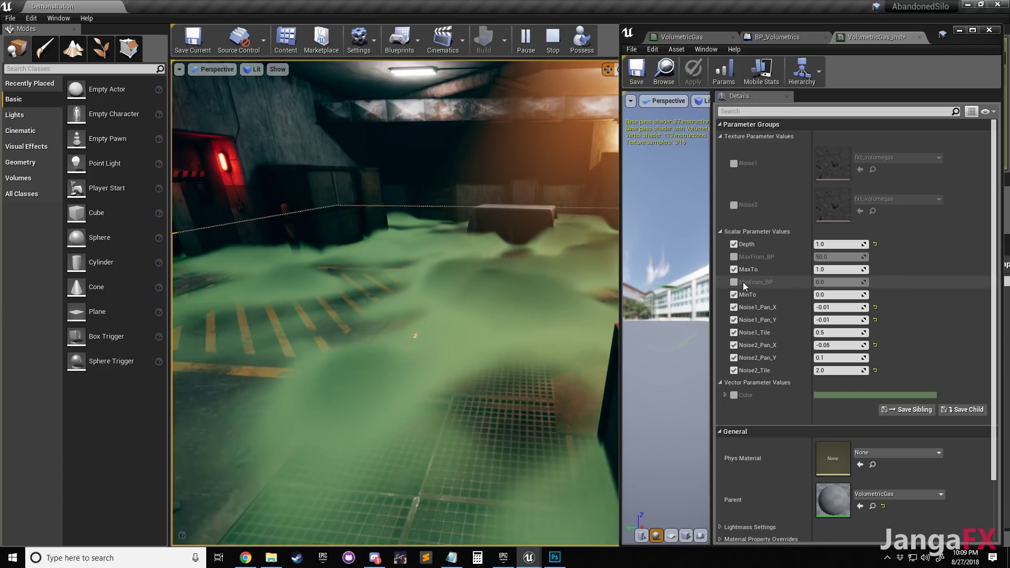
right_click_drag(477, 290, 400, 347)
Stop the level simulation and clear the material instance window off the level editor
left_click_drag(861, 95, 927, 239)
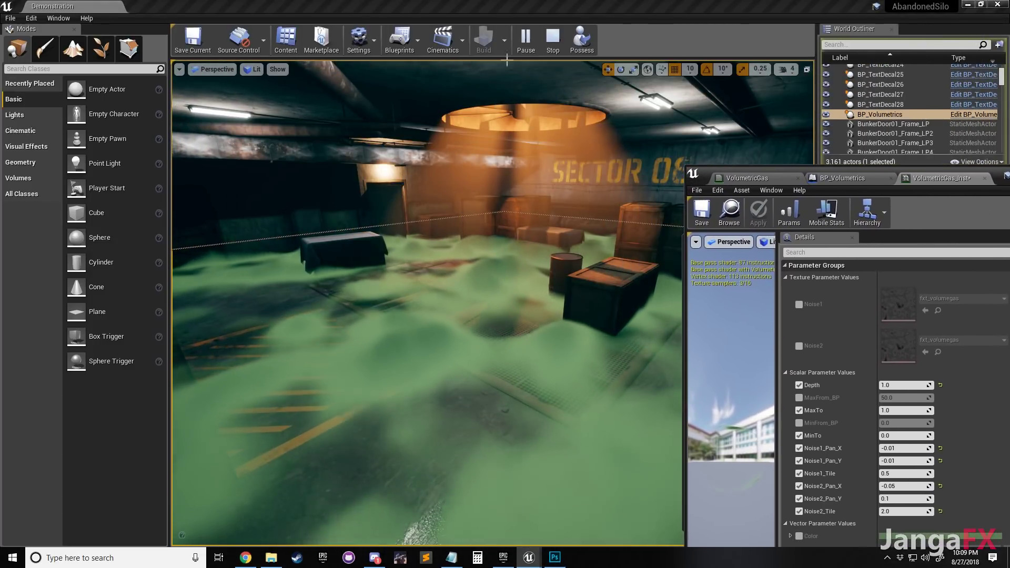
left_click(552, 39)
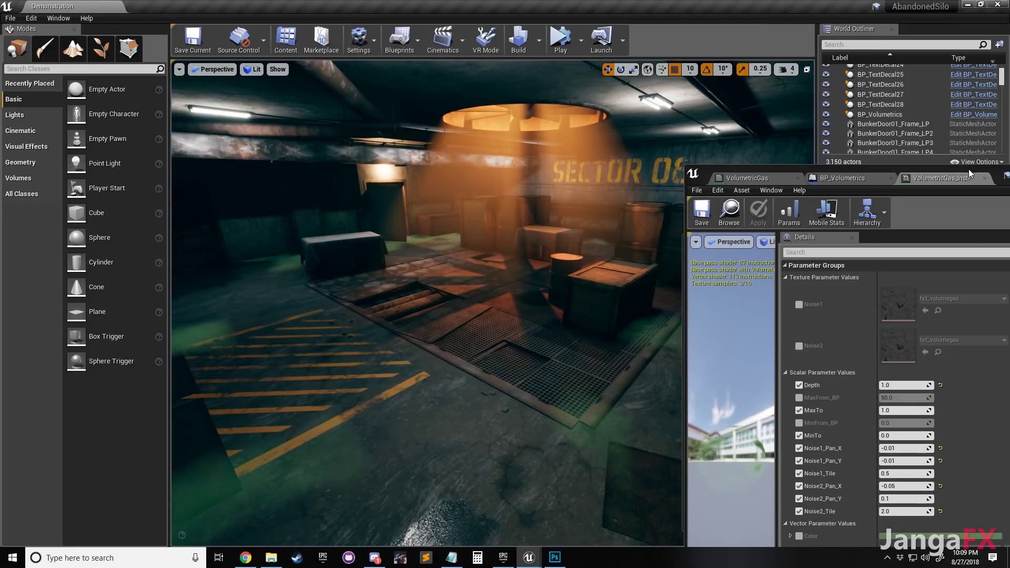
left_click_drag(971, 171, 780, 182)
left_click(803, 173)
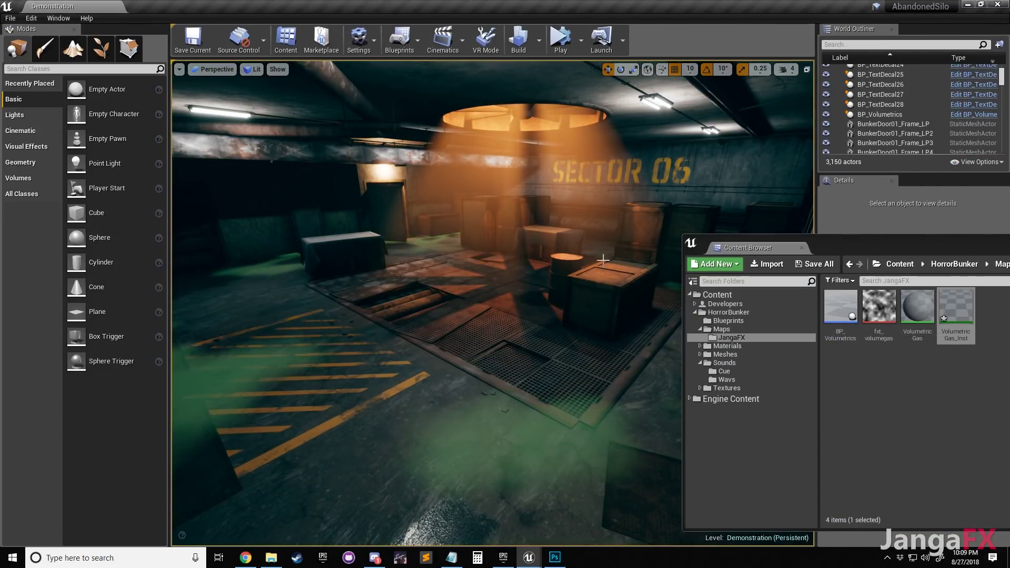
Select the BP_Volumetrics actor in the level and move the Content Browser window off its details
left_click(496, 377)
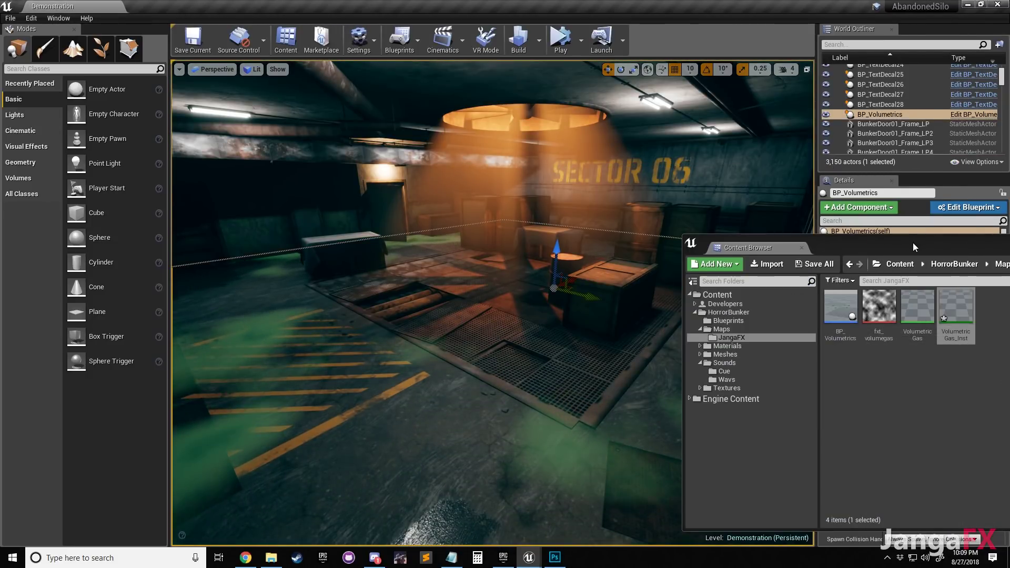
left_click_drag(915, 248, 1009, 242)
left_click(901, 343)
type("1")
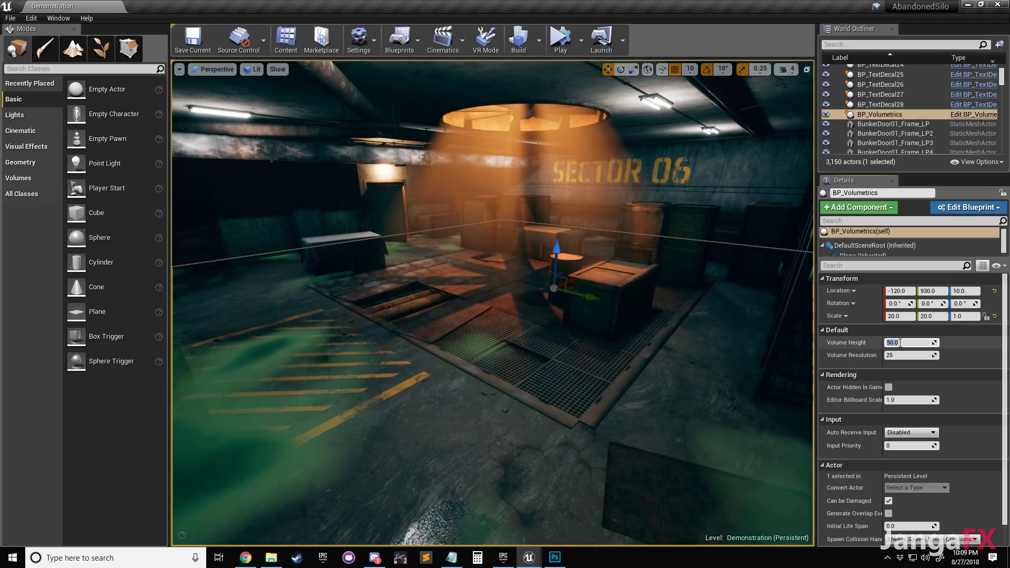
type("00")
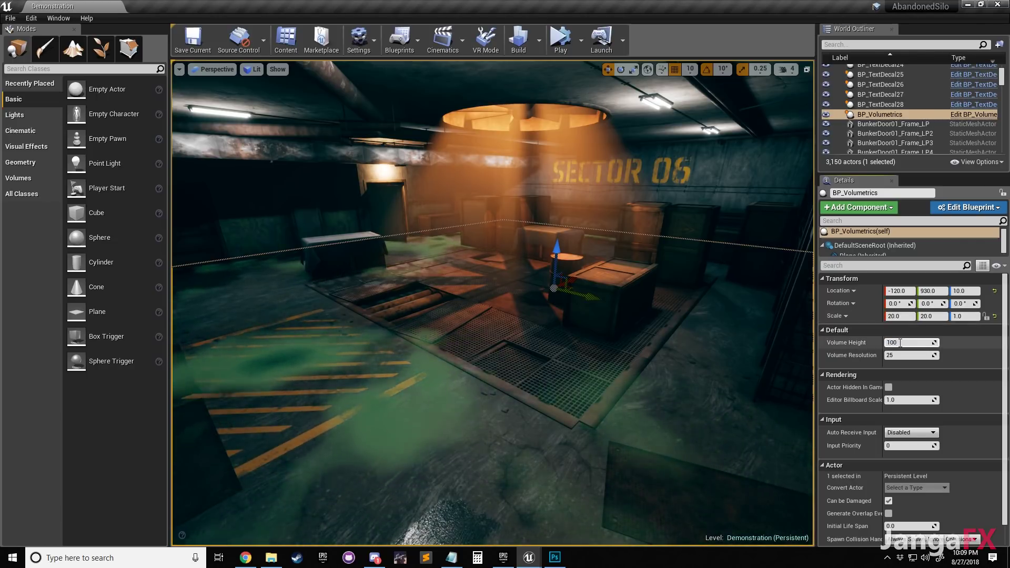
key("BackSpace")
key("BackSpace")
key("BackSpace")
type("50")
key("Return")
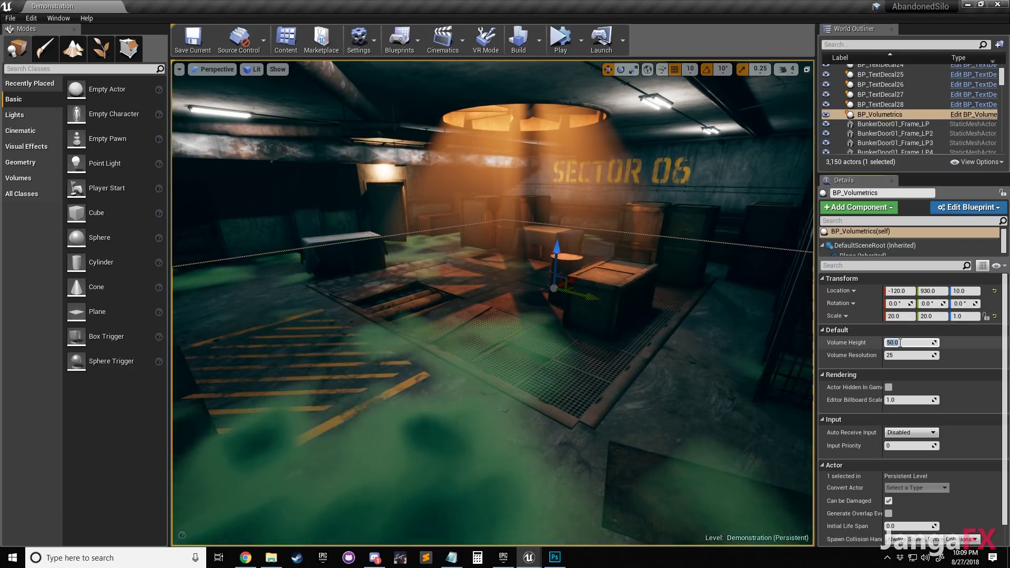
Move the Content Browser window back into view and switch to Photoshop, where fxt_volumegas.png is open
left_click_drag(1009, 218, 757, 154)
left_click(555, 558)
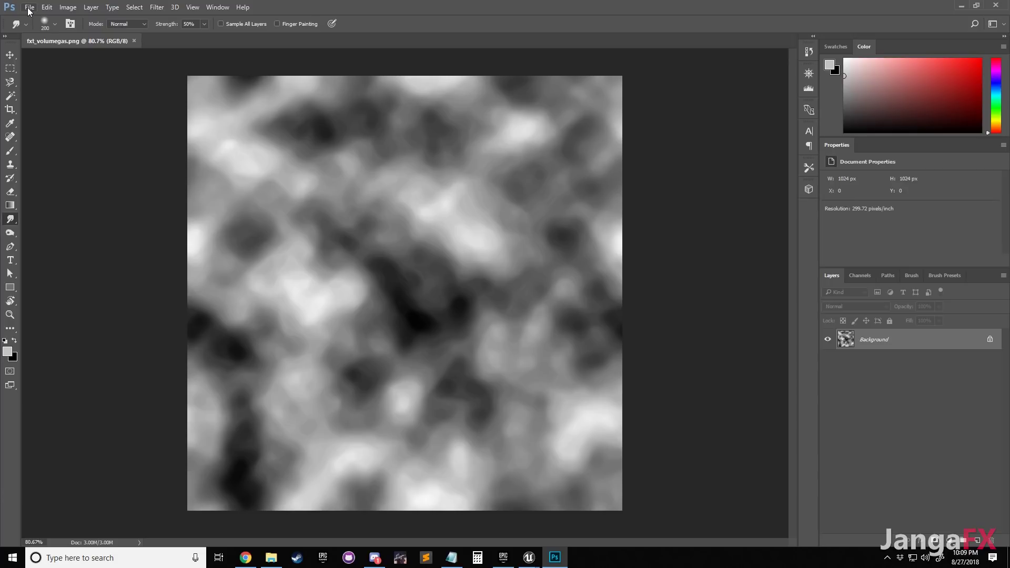
key("ctrl+l")
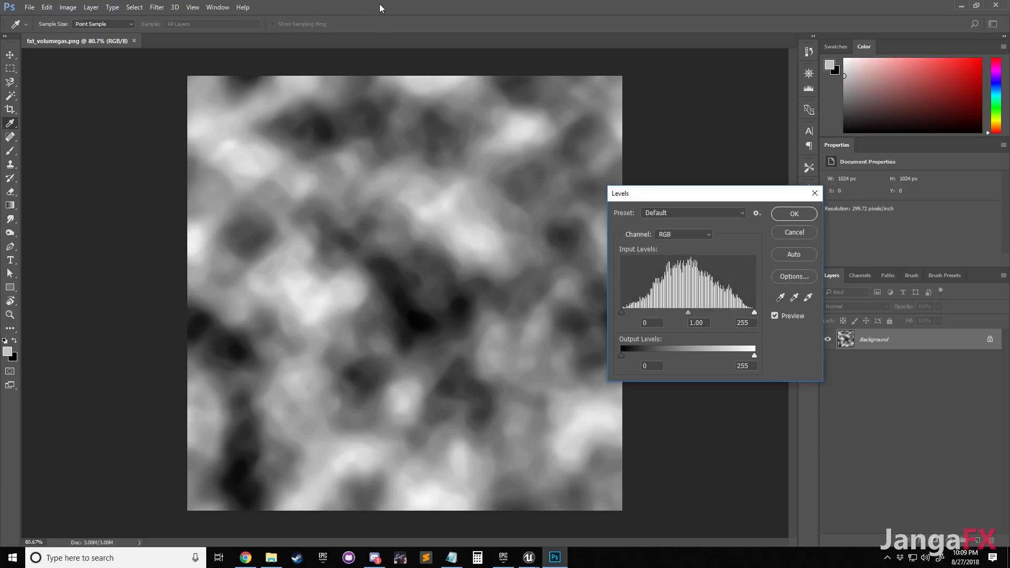
mouse_move(620, 313)
left_mouse_down()
mouse_move(649, 311)
mouse_move(602, 311)
left_mouse_up()
mouse_move(688, 313)
left_mouse_down()
mouse_move(643, 313)
mouse_move(673, 313)
left_mouse_up()
left_click(795, 232)
key("r")
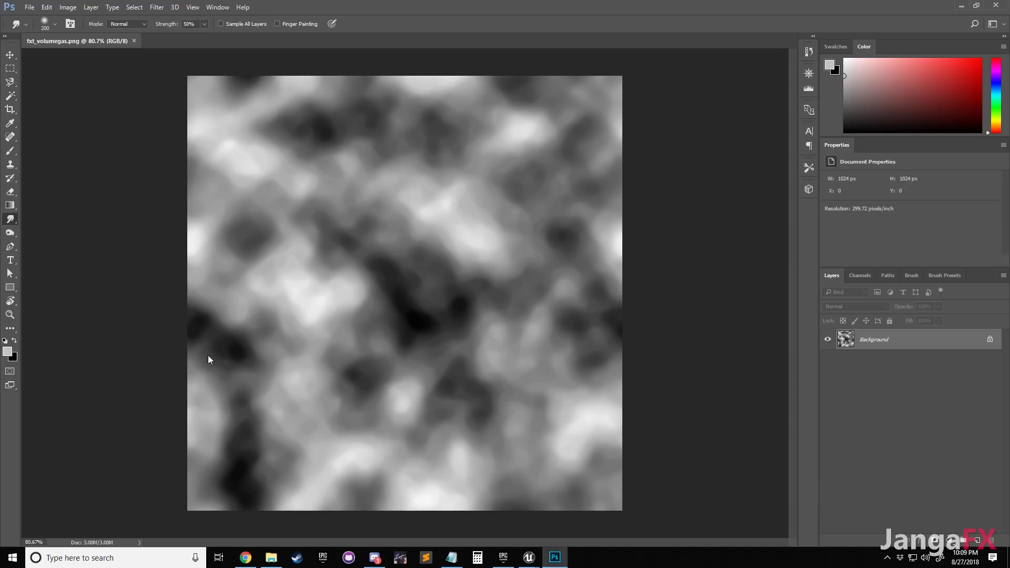
mouse_move(372, 298)
left_mouse_down()
mouse_move(384, 288)
mouse_move(390, 301)
left_mouse_up()
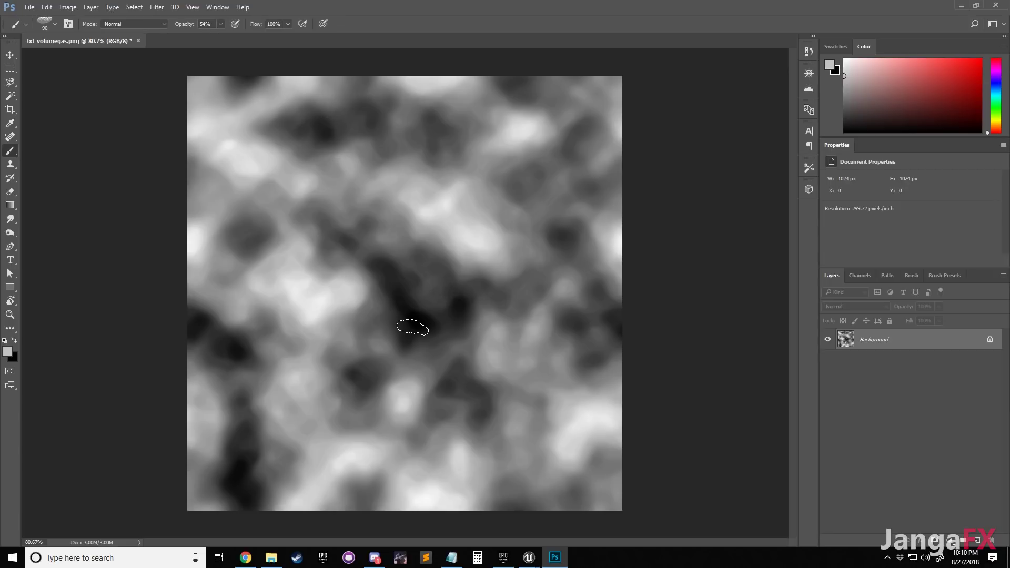
scroll(420, 316, "up", 1, "alt")
scroll(418, 315, "down", 3, "alt")
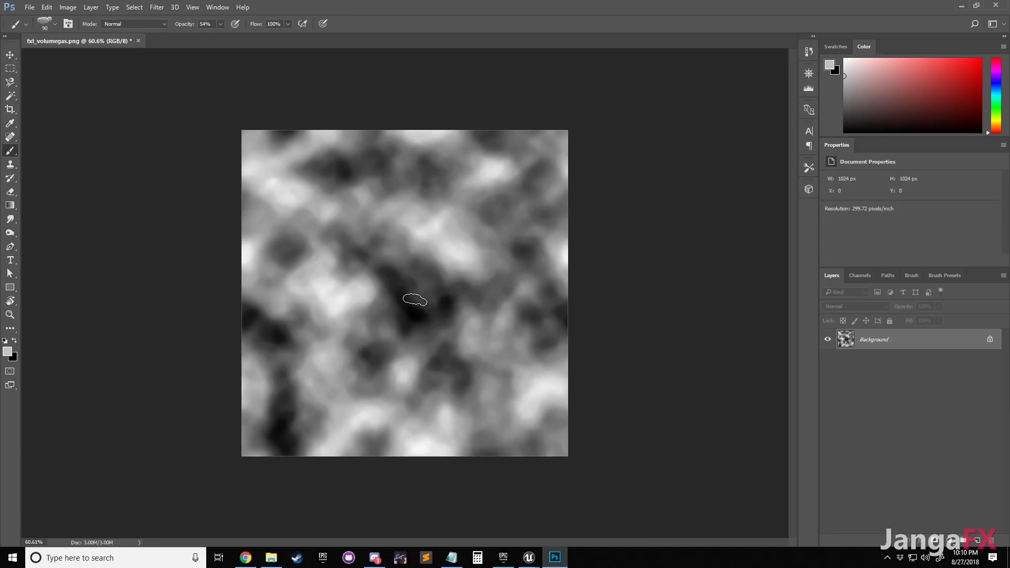
key("ctrl+l")
mouse_move(623, 313)
left_mouse_down()
mouse_move(671, 310)
mouse_move(630, 311)
left_mouse_up()
left_click_drag(753, 311, 784, 316)
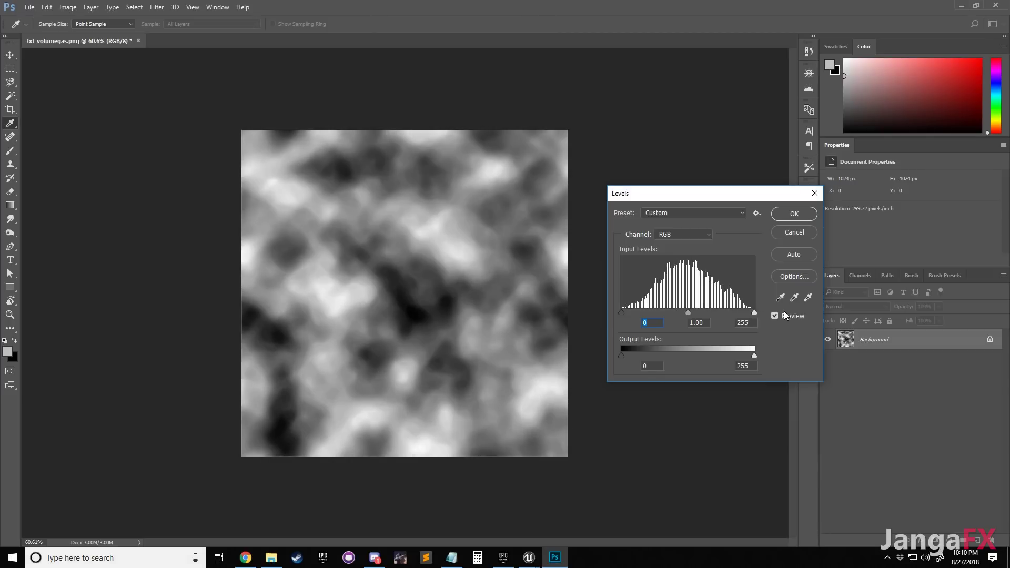
left_click_drag(689, 311, 656, 316)
left_click_drag(625, 355, 682, 355)
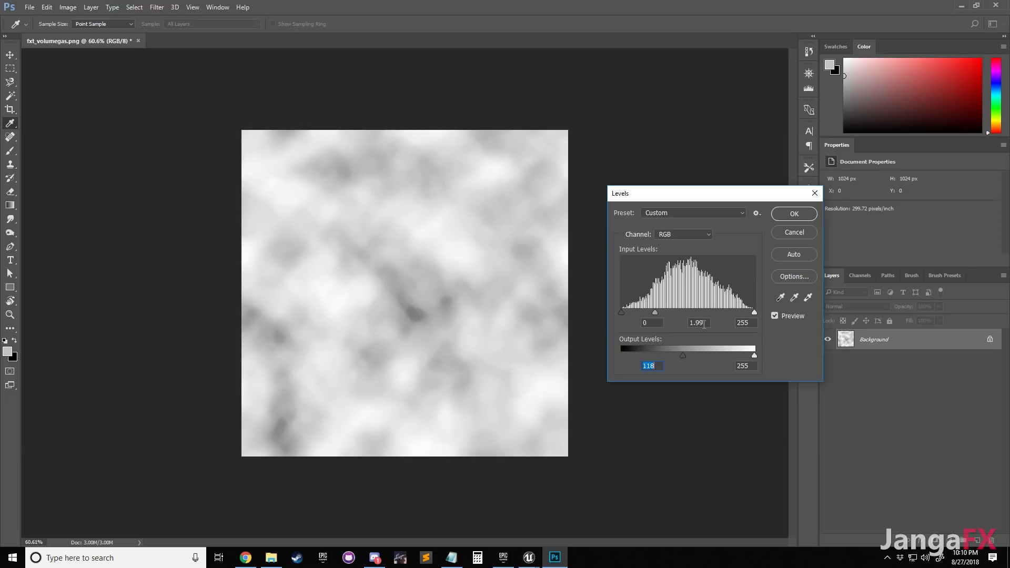
left_click(784, 235)
Raise the noise texture's output black level to 85 with a Levels adjustment
key("ctrl+l")
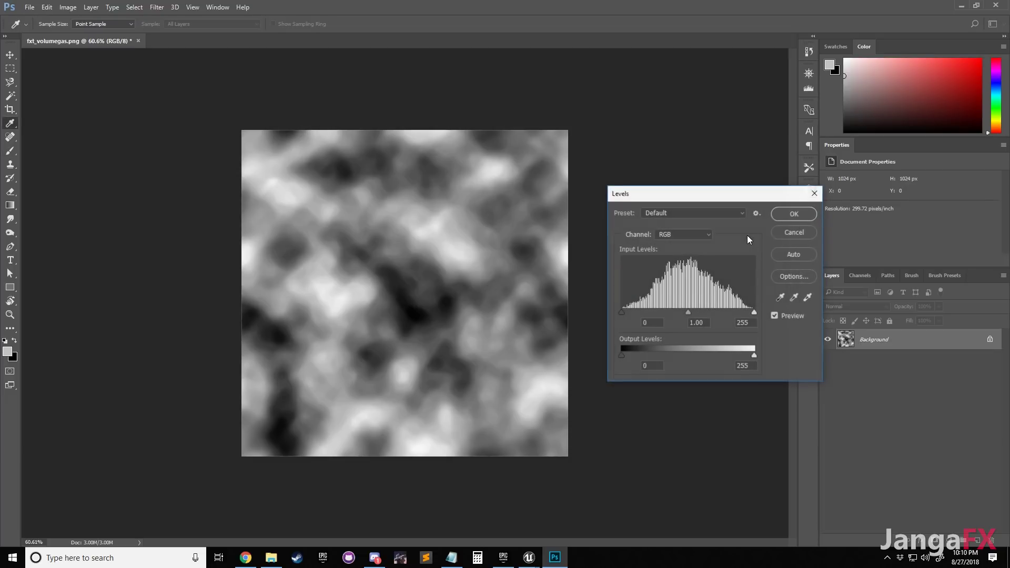
mouse_move(622, 355)
left_mouse_down()
mouse_move(674, 355)
mouse_move(665, 355)
left_mouse_up()
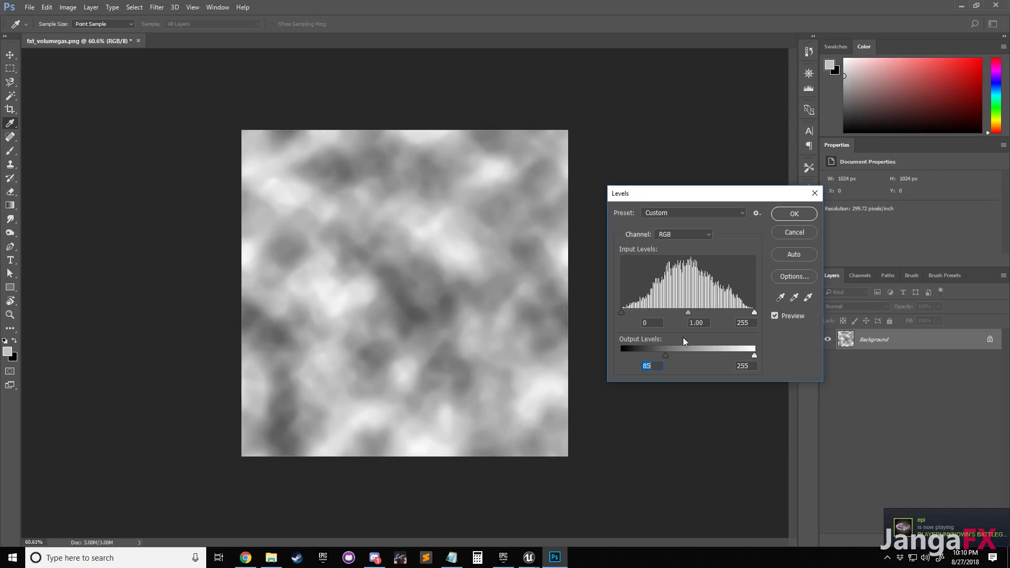
left_click(797, 214)
Save the adjusted texture as a PNG over the existing fxt_volumegas.png in the noise folder
left_click(28, 7)
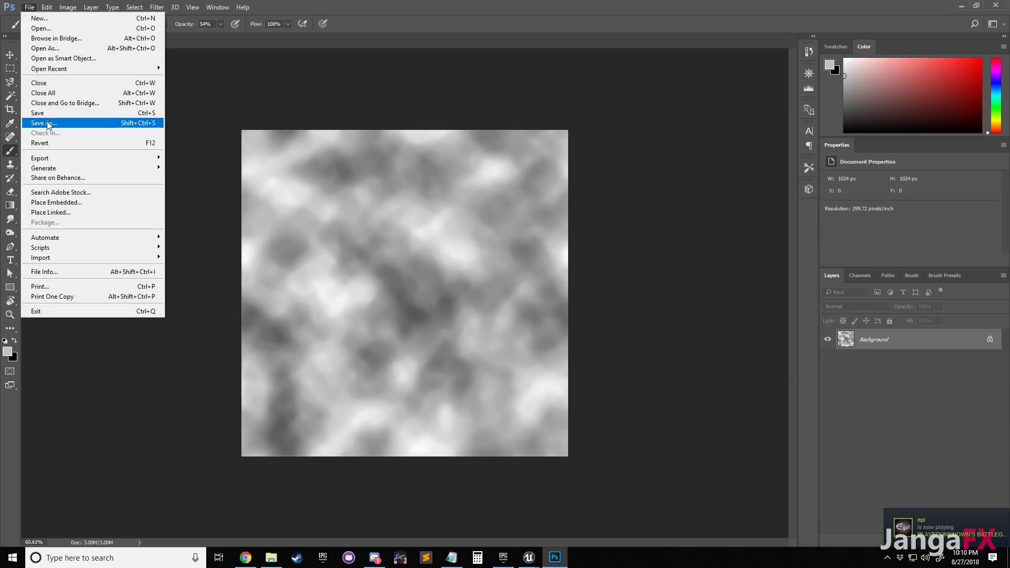
left_click(52, 124)
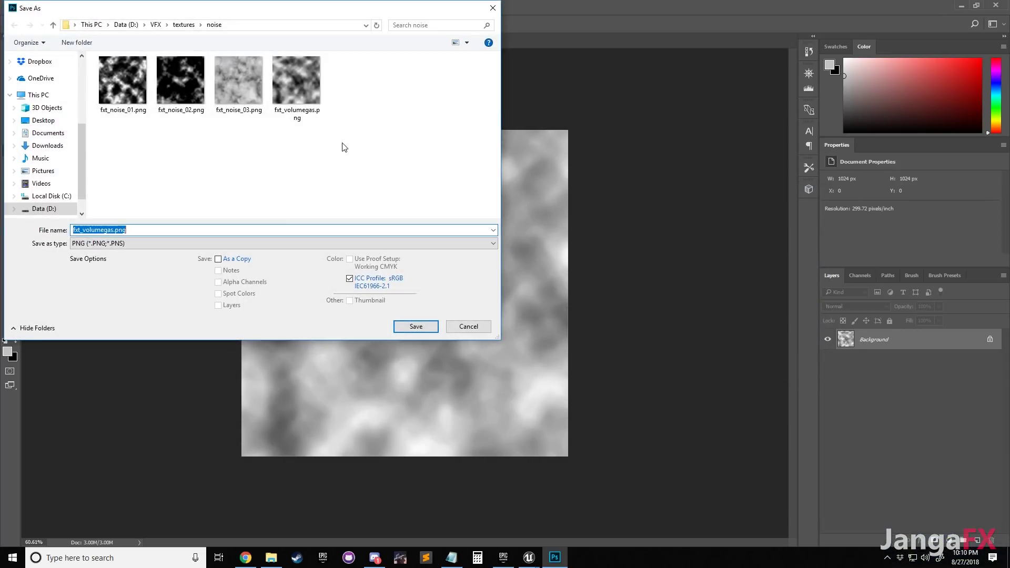
left_click(423, 329)
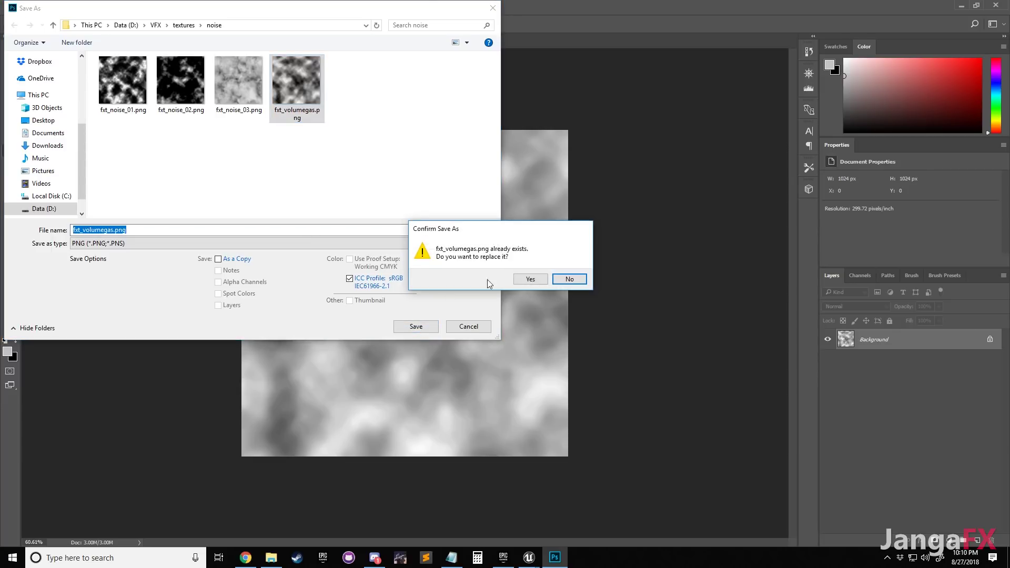
left_click(532, 279)
left_click(540, 175)
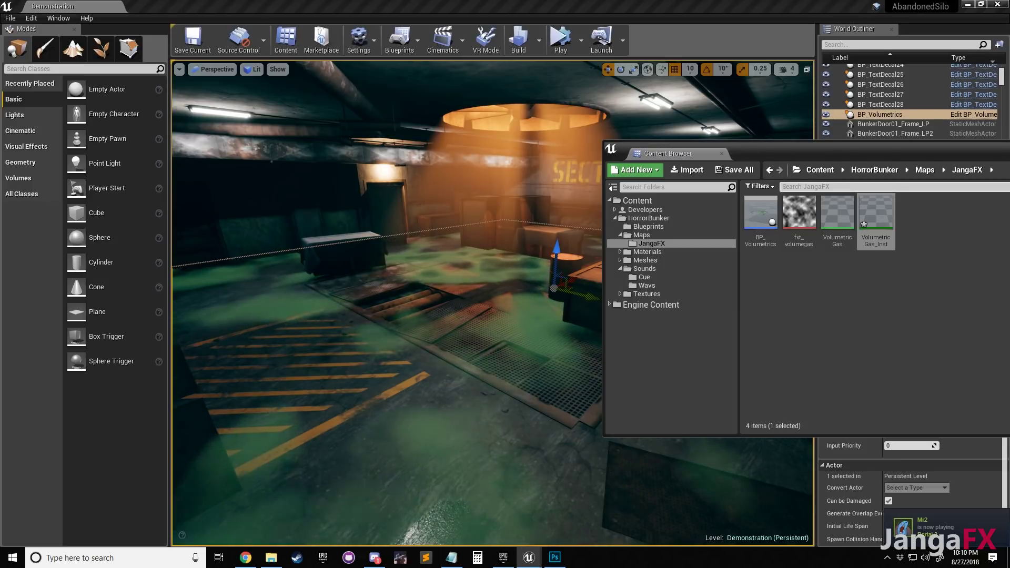
Reimport the fxt_volumegas texture in Unreal Editor and move the Content Browser window off the level view
right_click(791, 216)
left_click(833, 275)
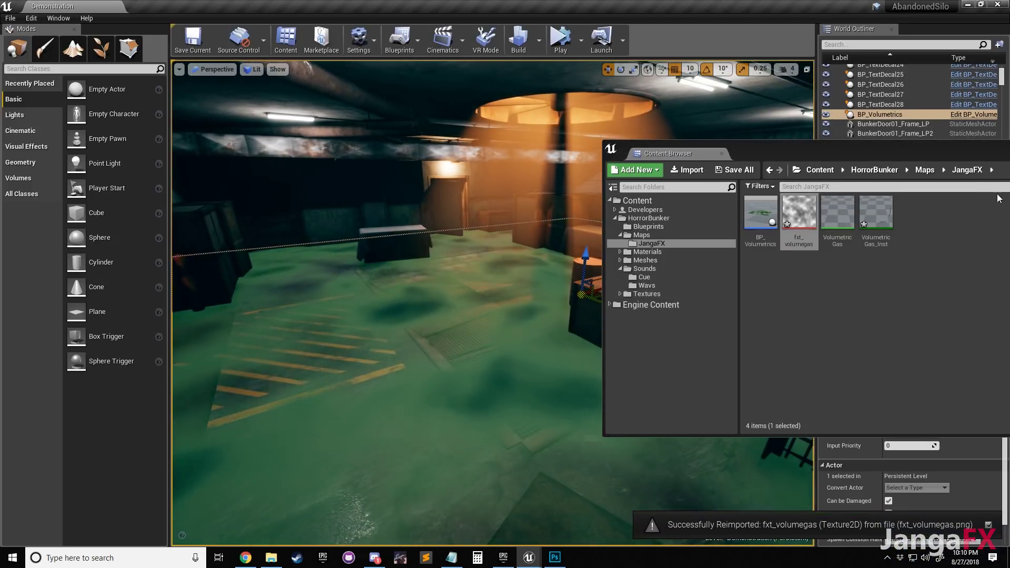
left_click_drag(925, 153, 1009, 146)
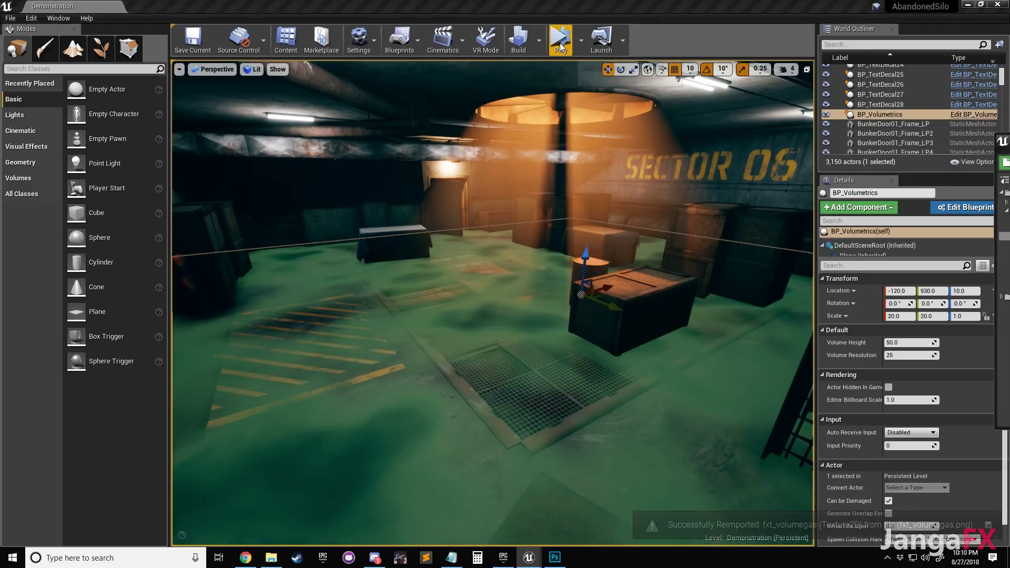
Simulate the level and examine the gas with the reimported texture from several angles
left_click(562, 41)
right_click_drag(548, 221, 574, 254)
right_click_drag(545, 337, 559, 345)
key("w")
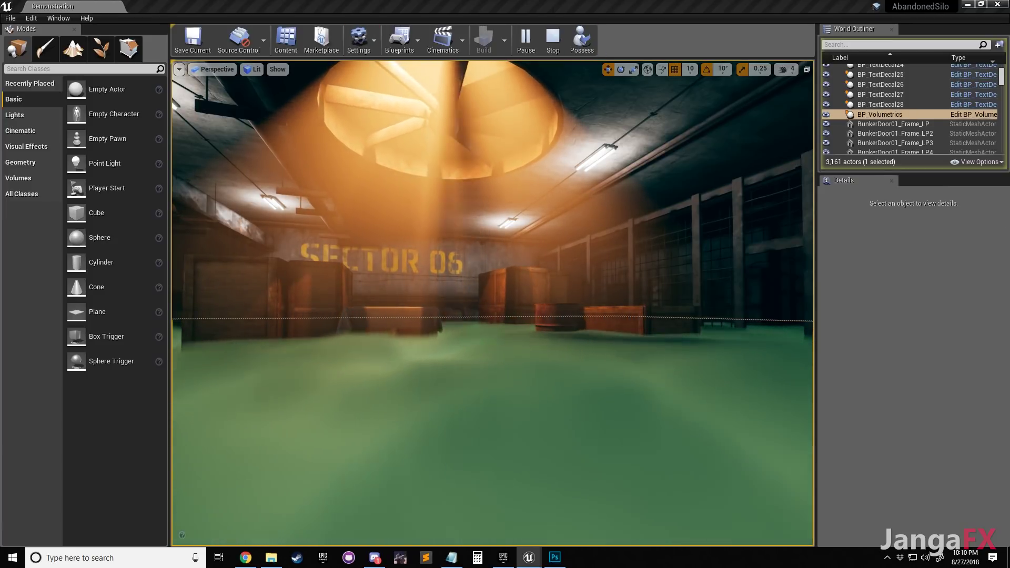
Bring up the VolumetricGas material in a maximized window and set Const B of the Multiply node feeding BeersLaw to 2
key("alt+Tab")
right_click_drag(755, 342, 724, 322)
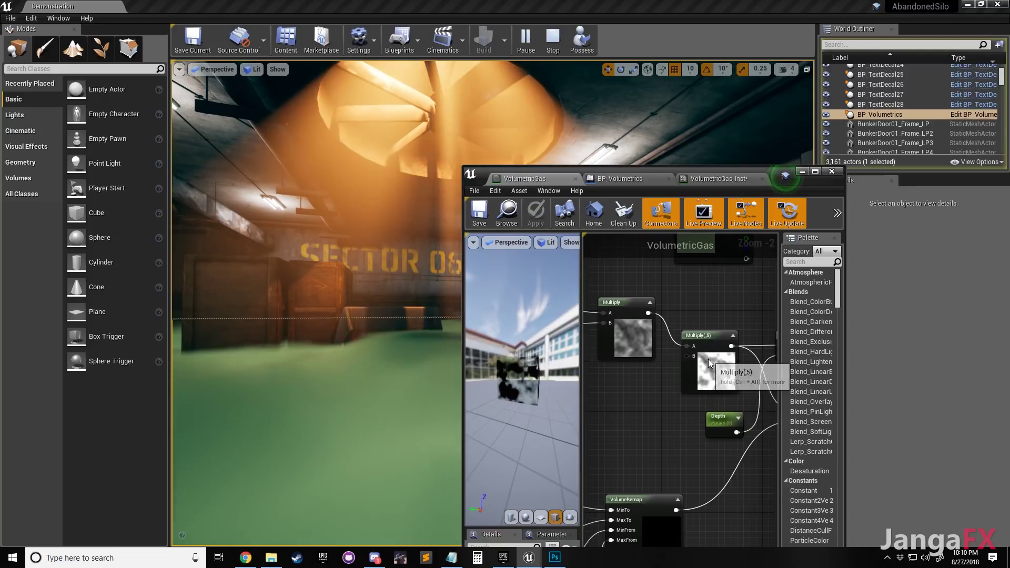
left_click(710, 349)
right_click_drag(663, 337, 681, 260)
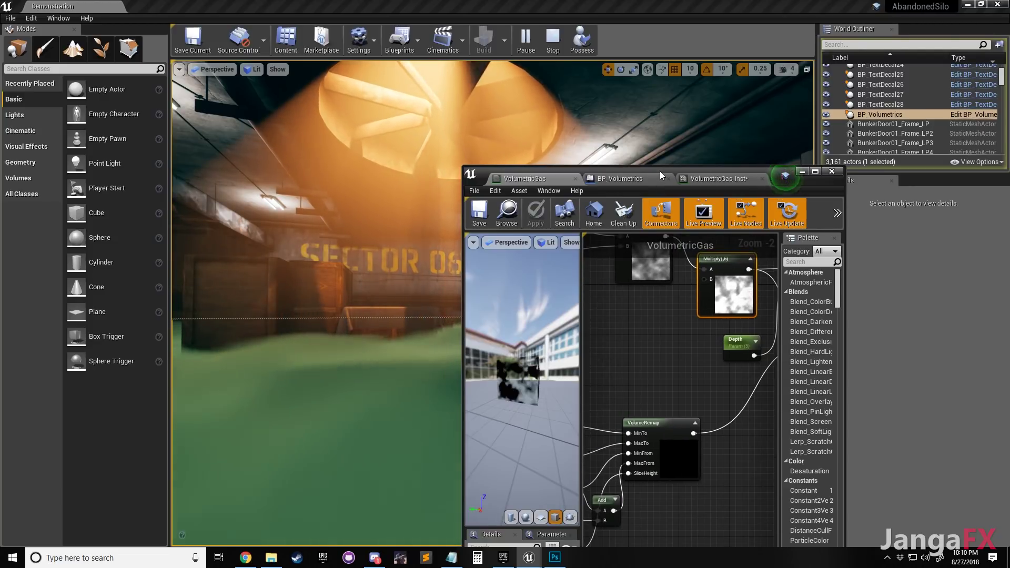
left_click_drag(661, 174, 591, 1)
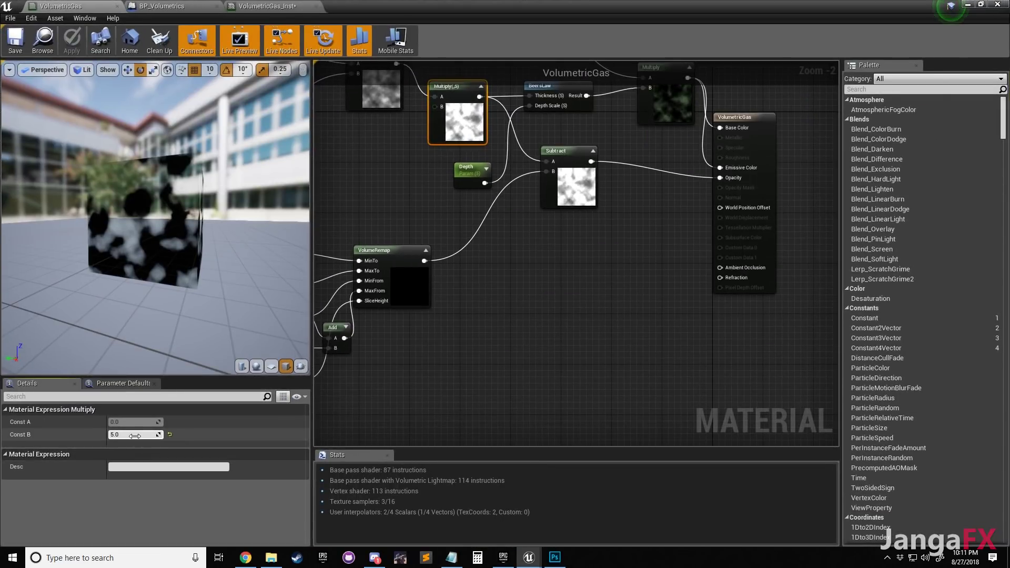
left_click(135, 436)
type("2")
key("Return")
right_click_drag(504, 275, 594, 320)
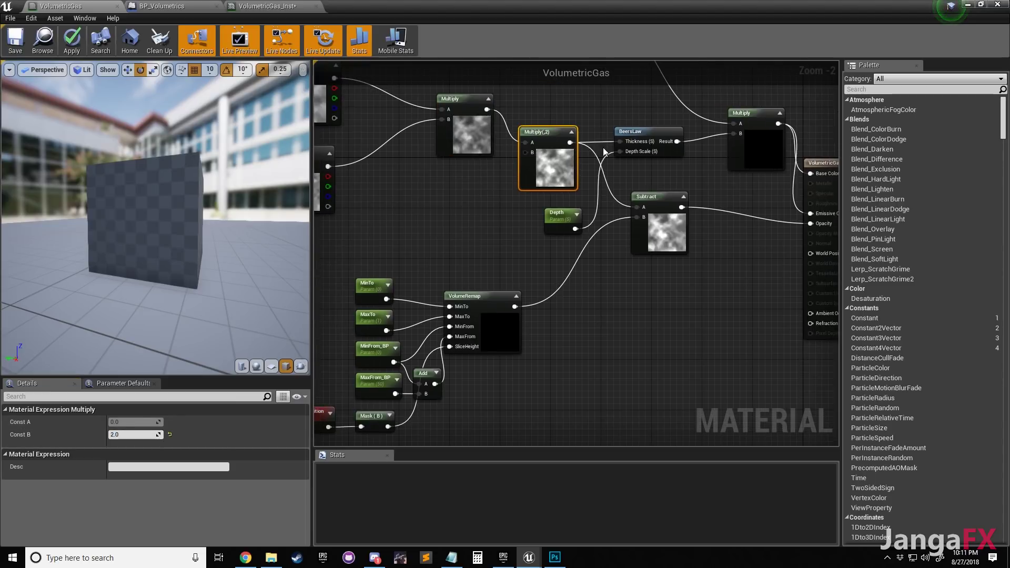
Insert a Saturate node between the Multiply by 2 and the BeersLaw Thickness input, and apply the material
right_click_drag(604, 158, 578, 197)
right_click(560, 143)
type("sat")
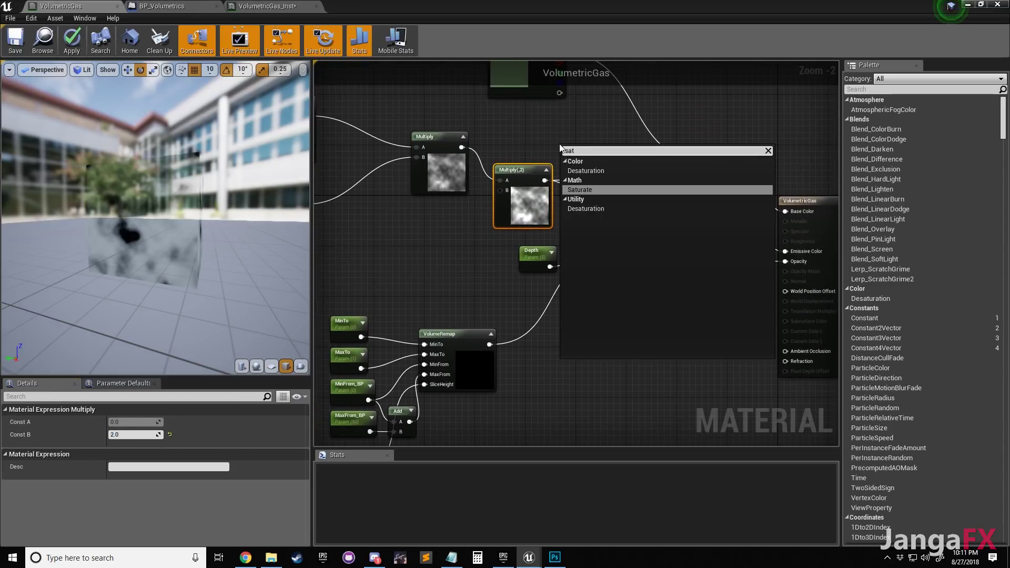
key("Return")
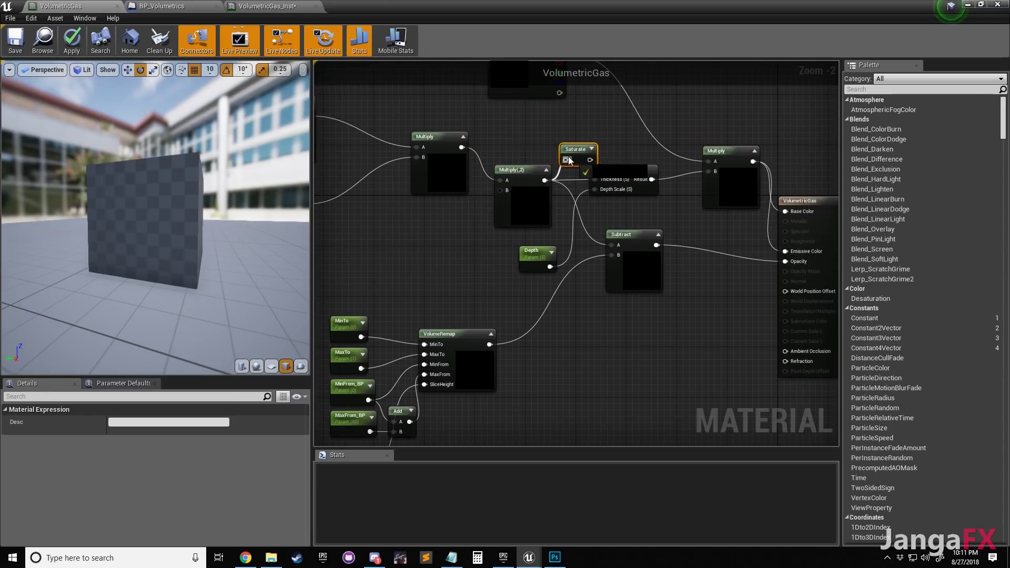
left_click_drag(570, 161, 567, 160)
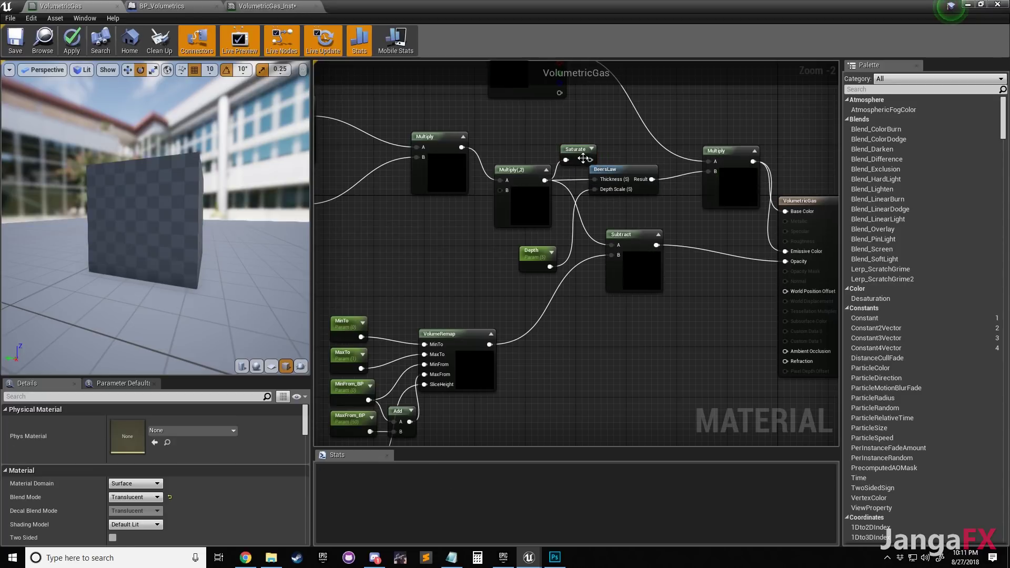
left_click_drag(594, 176, 573, 152)
left_click(591, 122)
left_click(71, 40)
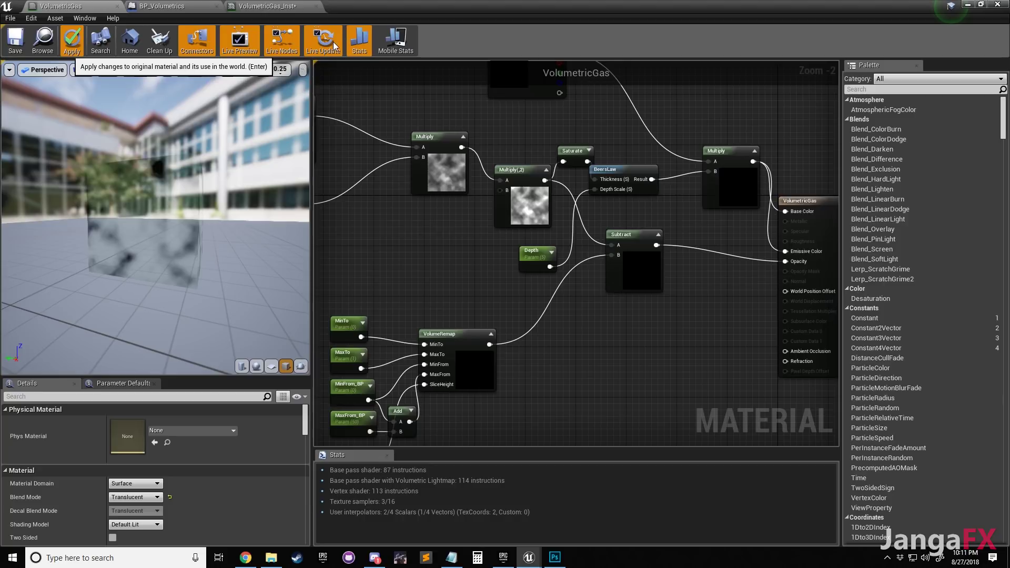
Connect the Saturate output to the Subtract node's A input and tidy the Multiply and Saturate nodes in line before BeersLaw
right_click_drag(624, 207, 588, 203)
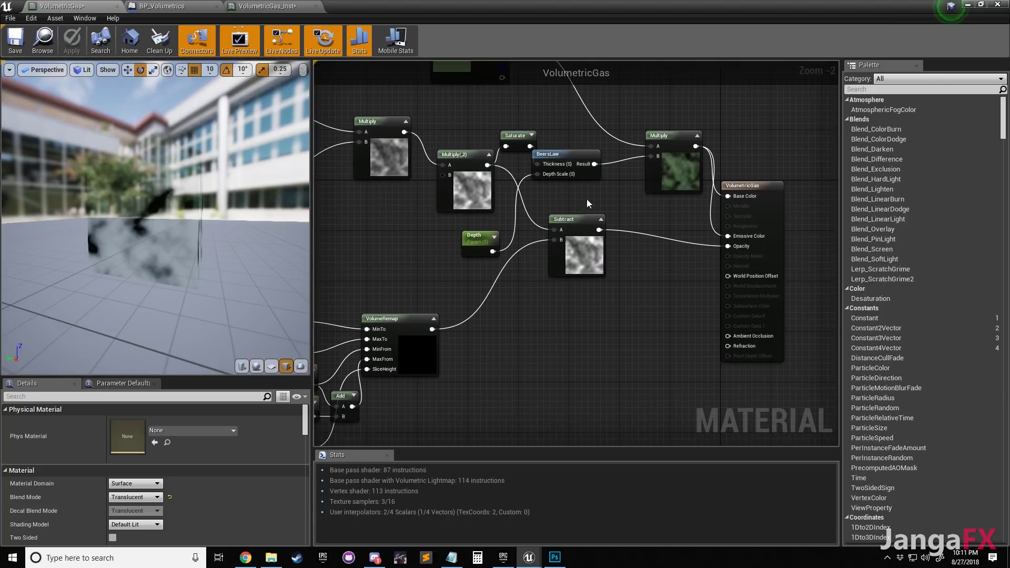
left_click_drag(531, 151, 557, 229)
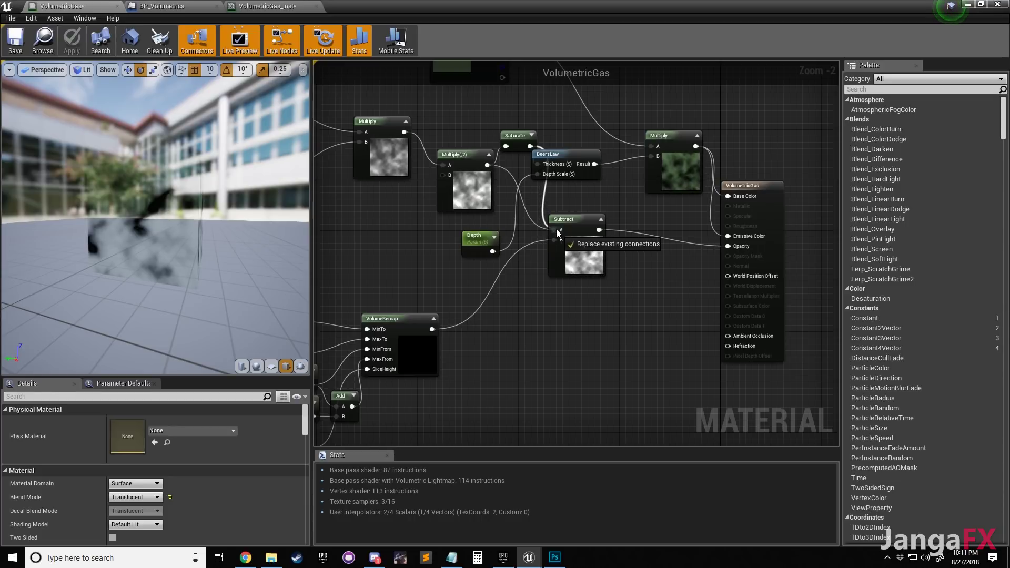
left_click_drag(527, 148, 505, 161)
left_click(506, 169)
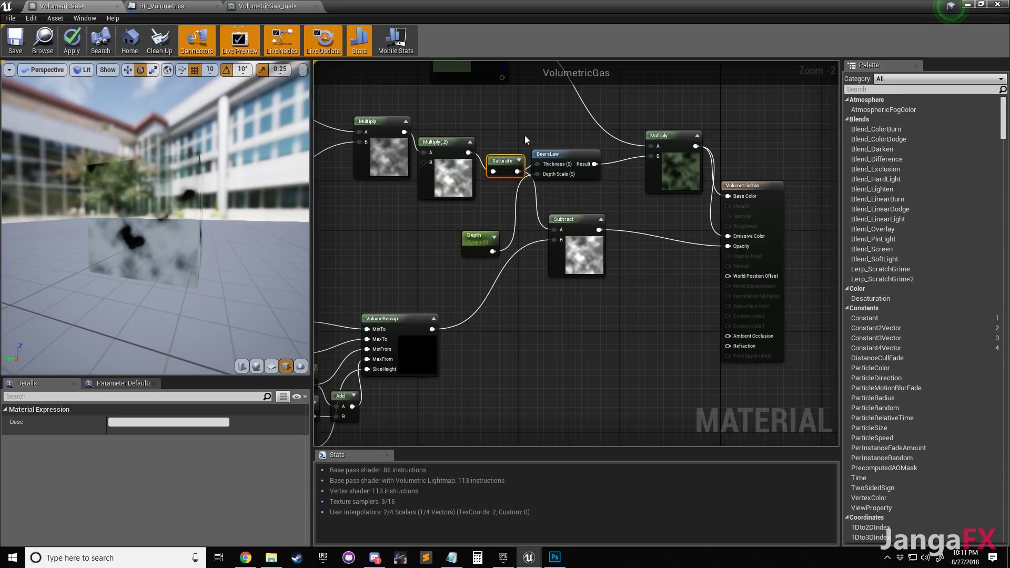
left_click(526, 138)
Insert a Multiply node between the Subtract result and the material's Opacity input
right_click_drag(621, 285, 581, 286)
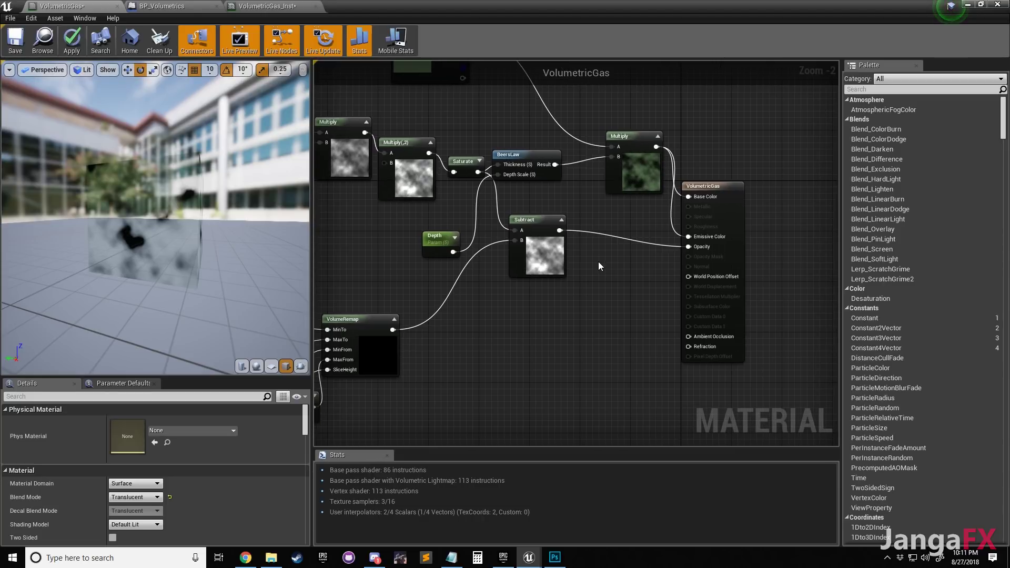
key("m")
left_click(598, 264)
left_click_drag(610, 282, 610, 281)
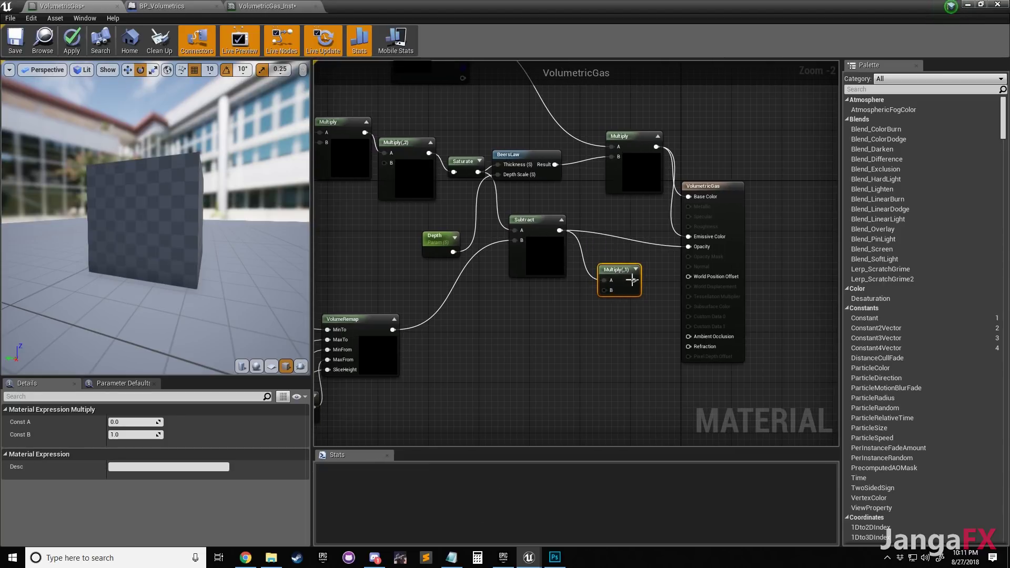
Add a scalar parameter named Opacity, connect it to the new Multiply node's B input, and apply the material
key("s")
left_click(503, 334)
type("Opa")
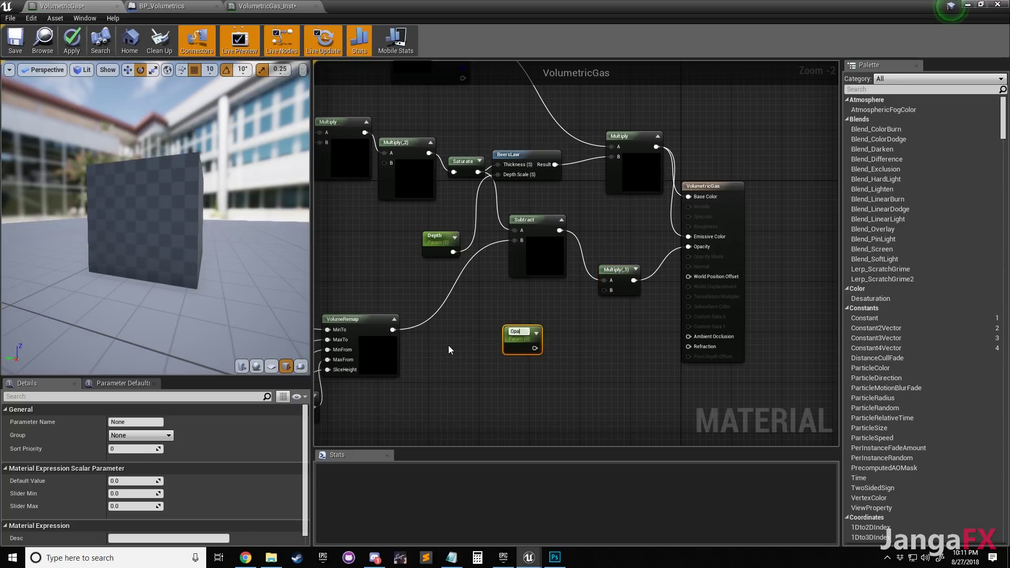
type("city")
key("Return")
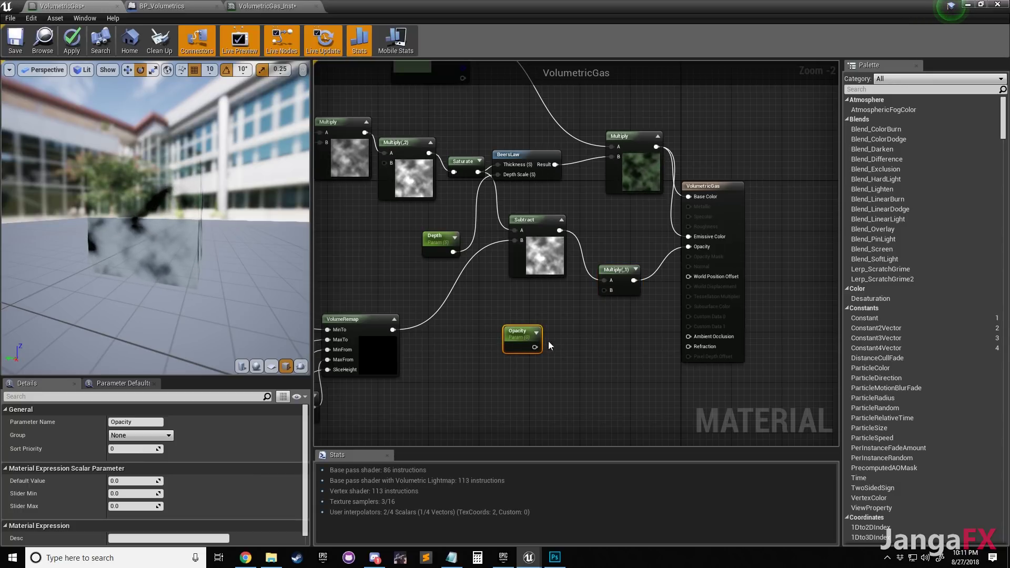
left_click_drag(616, 297, 605, 291)
left_click_drag(526, 342, 547, 310)
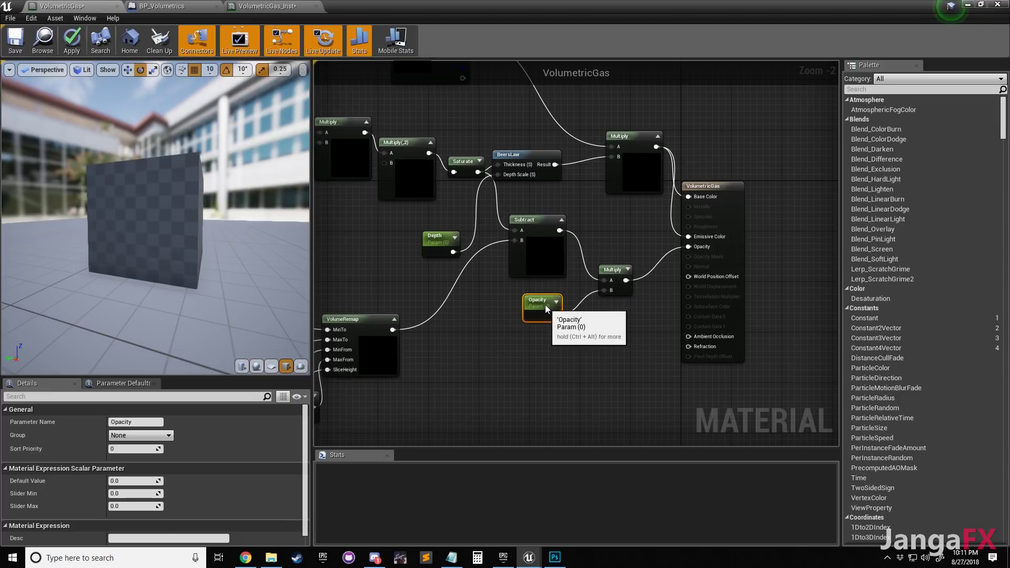
left_click(470, 201)
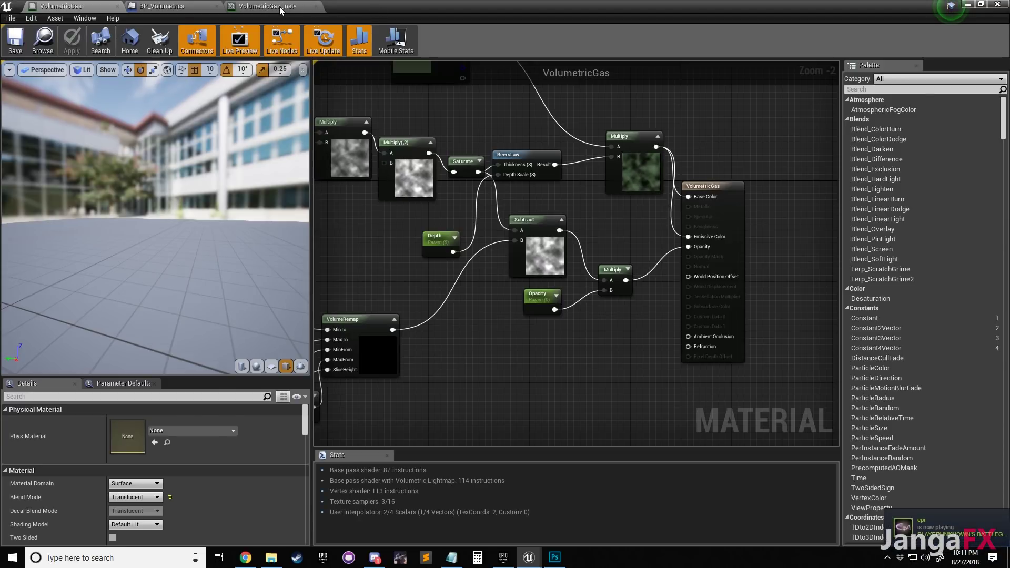
Save the VolumetricGas_Inst material instance and move its window aside to uncover the level view
left_click(279, 7)
left_click(17, 51)
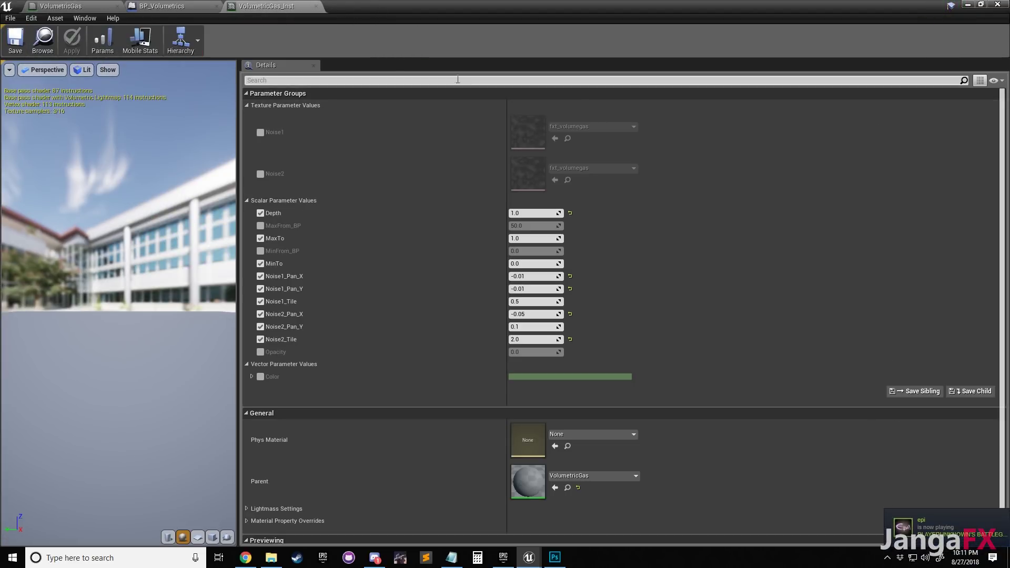
left_click_drag(502, 7, 1009, 139)
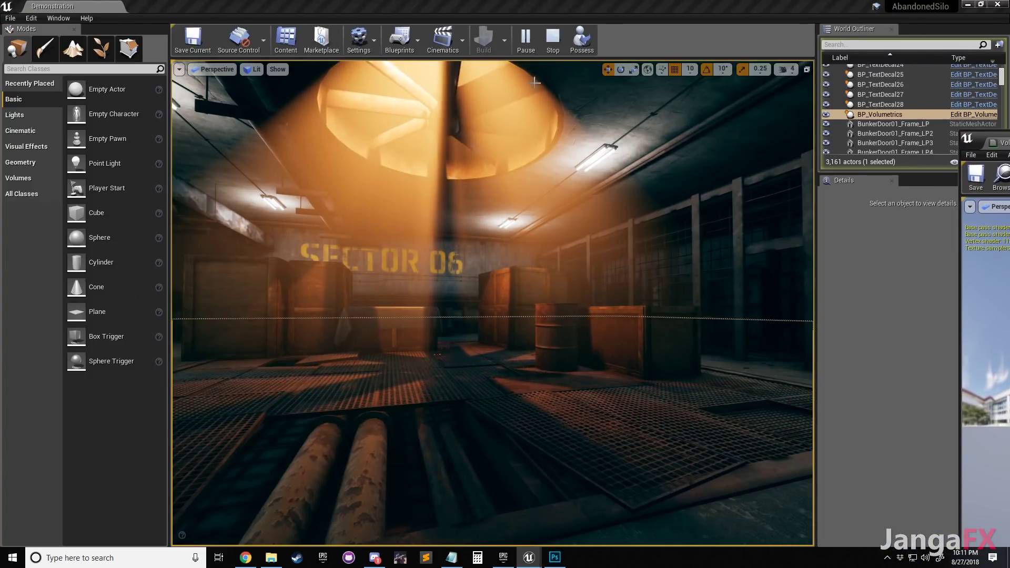
Restart the level simulation and bring the VolumetricGas_Inst window back beside the level view
left_click(553, 46)
left_click(559, 46)
right_click_drag(523, 289, 496, 286)
left_click_drag(1009, 139, 834, 54)
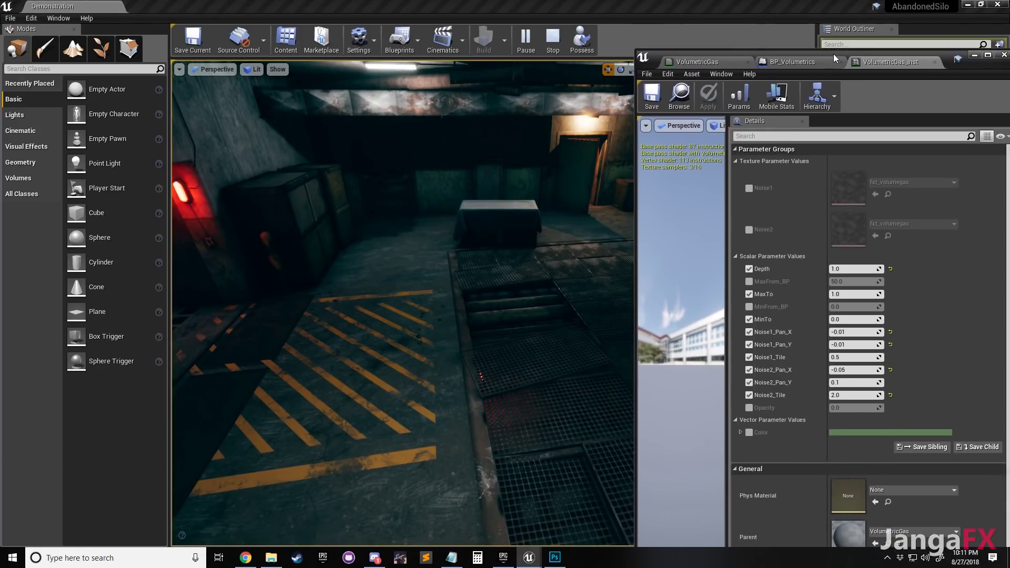
Enable the Opacity parameter in the instance, set it to 0.2 and view the gas over the floor
left_click(749, 408)
left_click(836, 408)
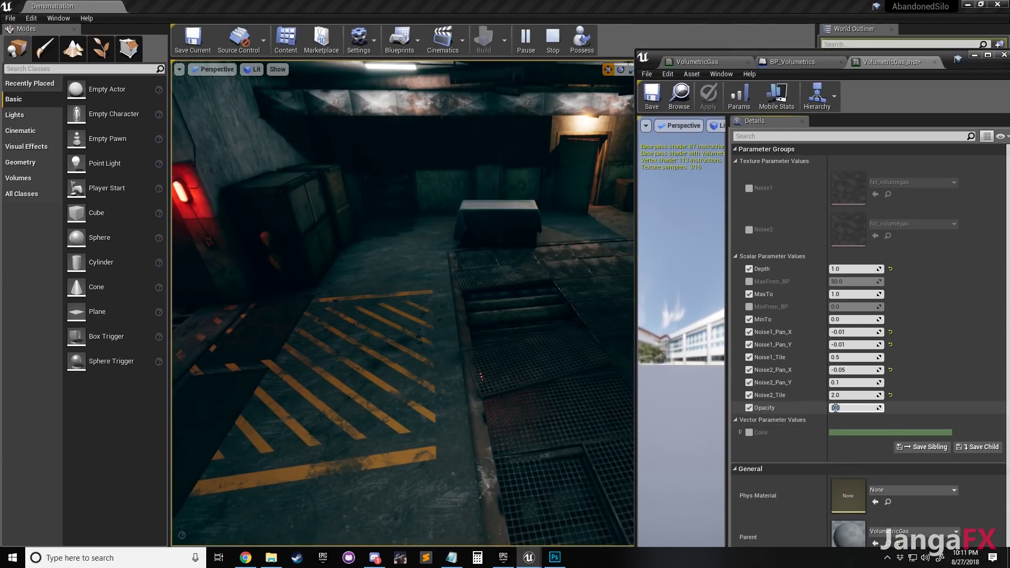
type("0.2")
key("Return")
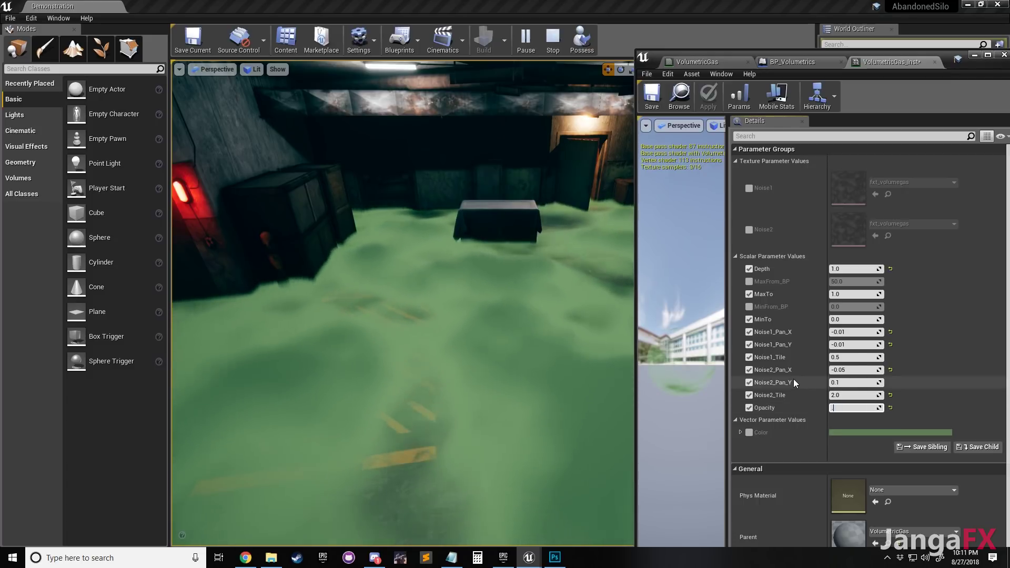
right_click_drag(530, 390, 546, 351)
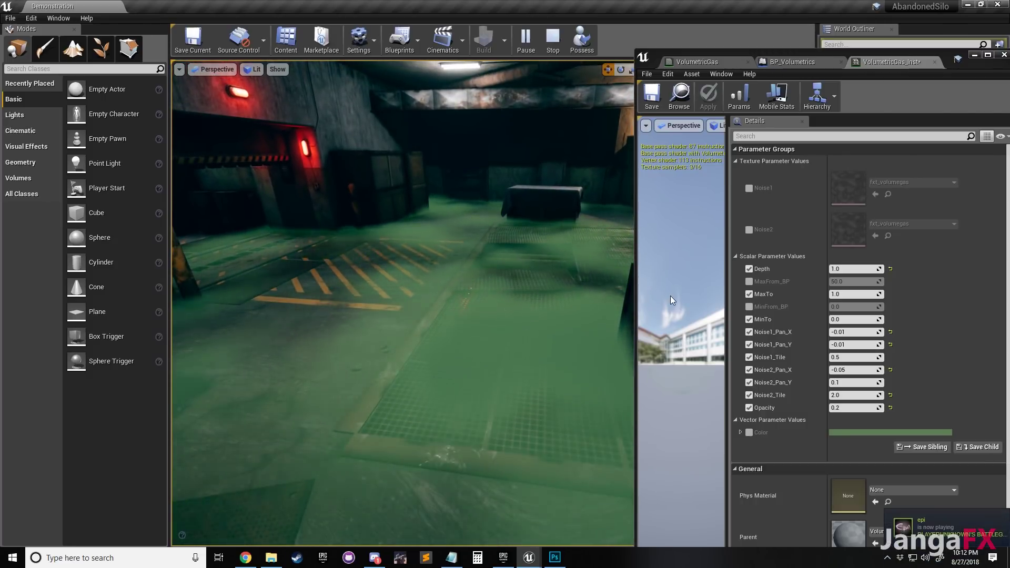
left_click_drag(885, 121, 871, 119)
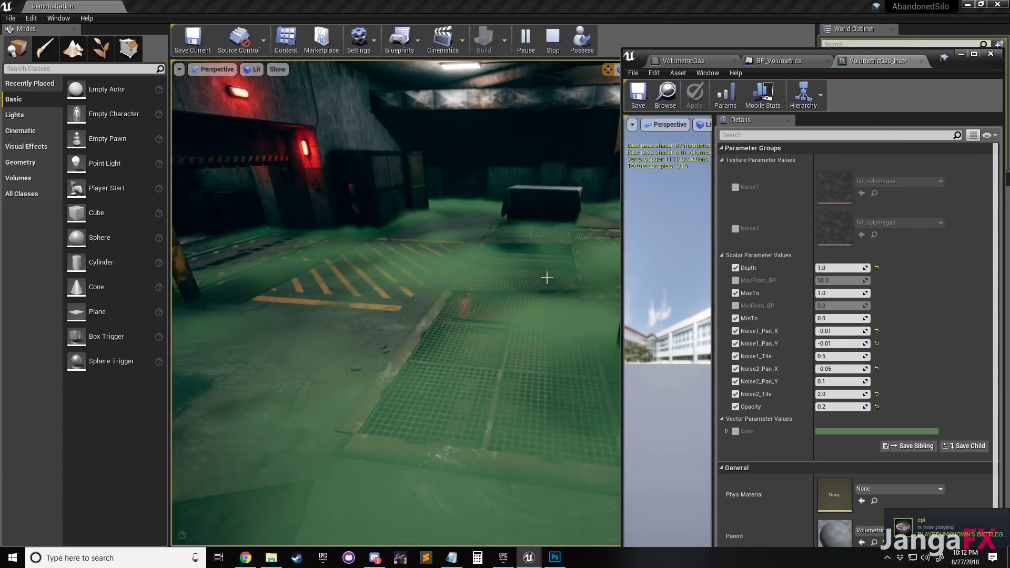
right_click_drag(541, 270, 490, 299)
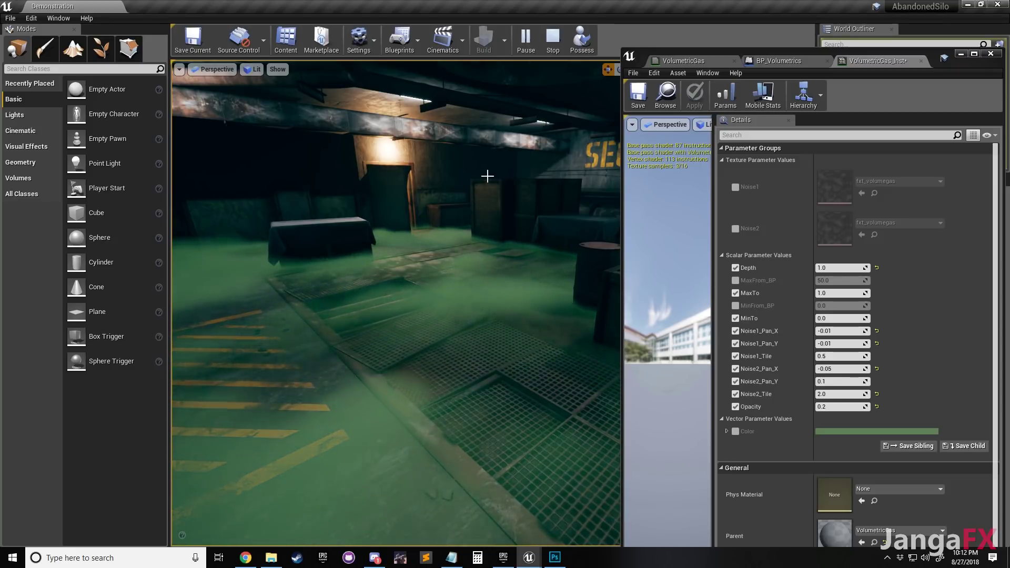
Set the instance's Noise2_Pan_Y parameter to 0.02
left_click_drag(876, 122, 832, 117)
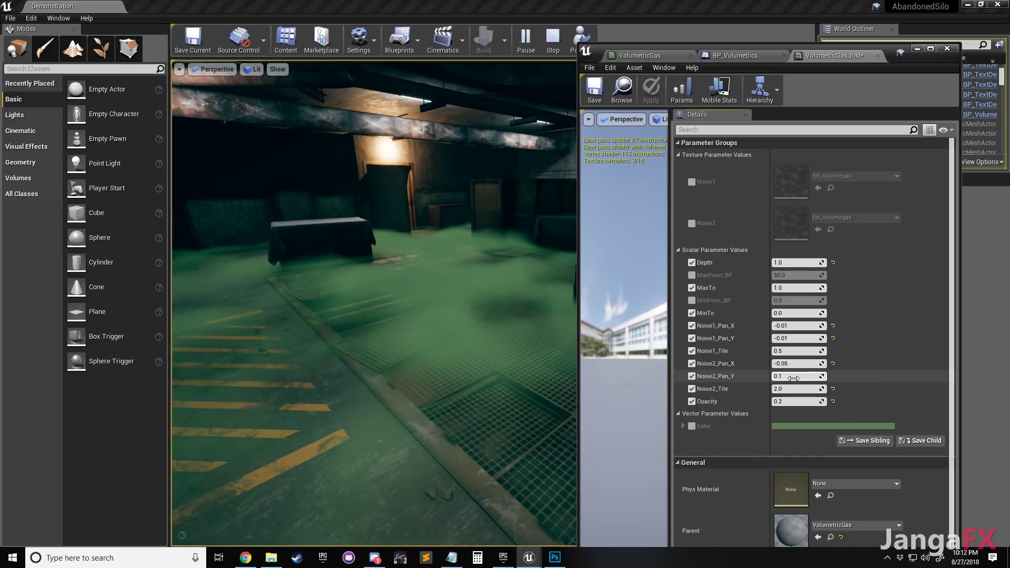
type("2")
key("Return")
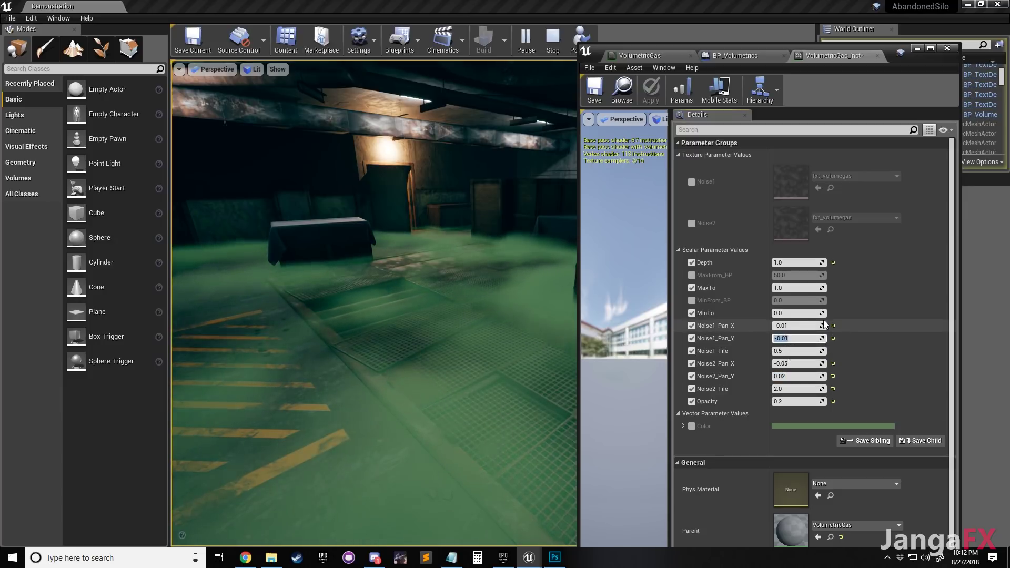
Try -0.1 for Noise1_Pan_Y, settle on -0.05, and set Noise1_Pan_X to -0.02
type("-0.1")
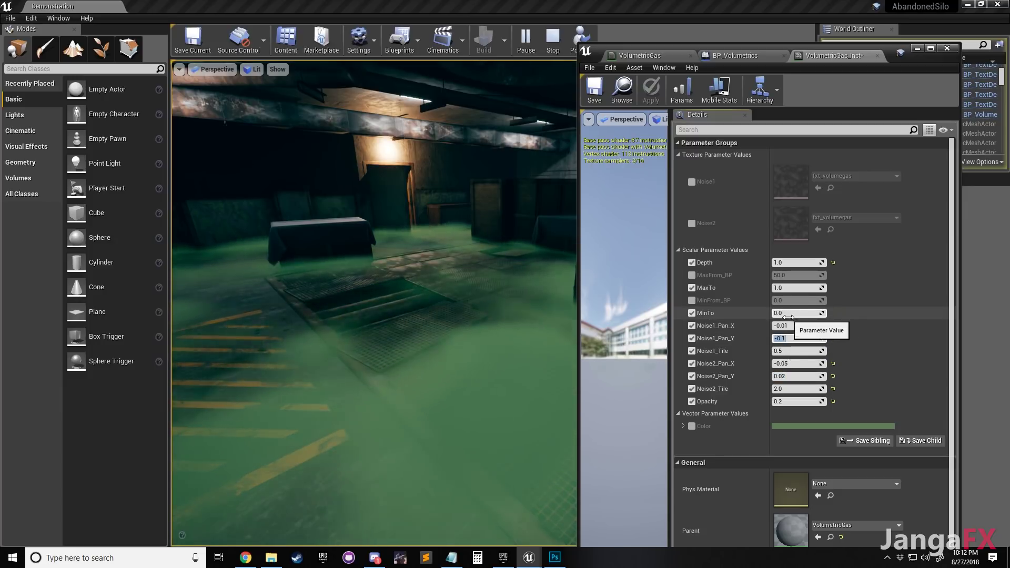
key("Return")
type("-0")
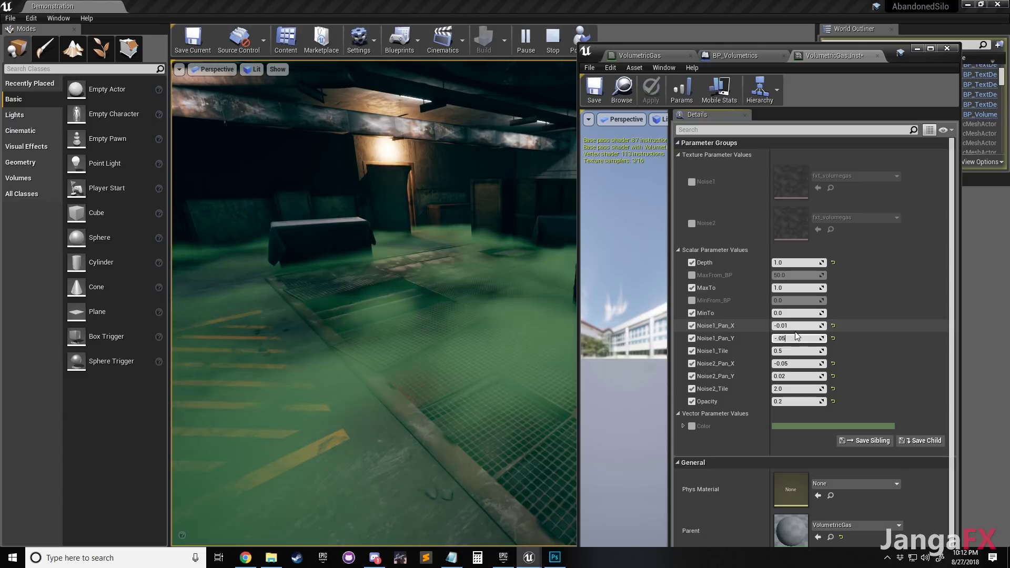
type(".05")
left_click(801, 326)
type("-0.0")
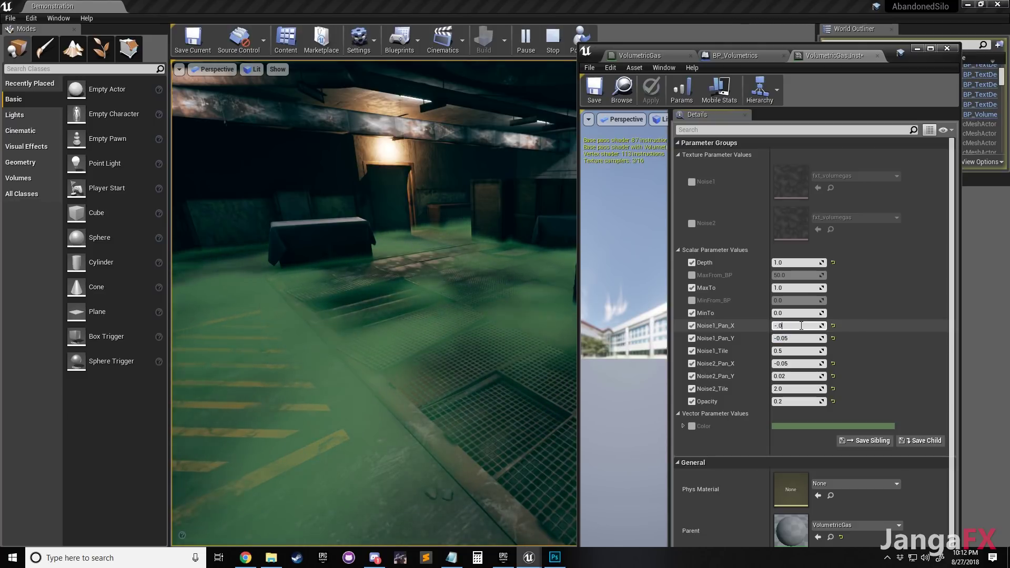
type("2")
key("Return")
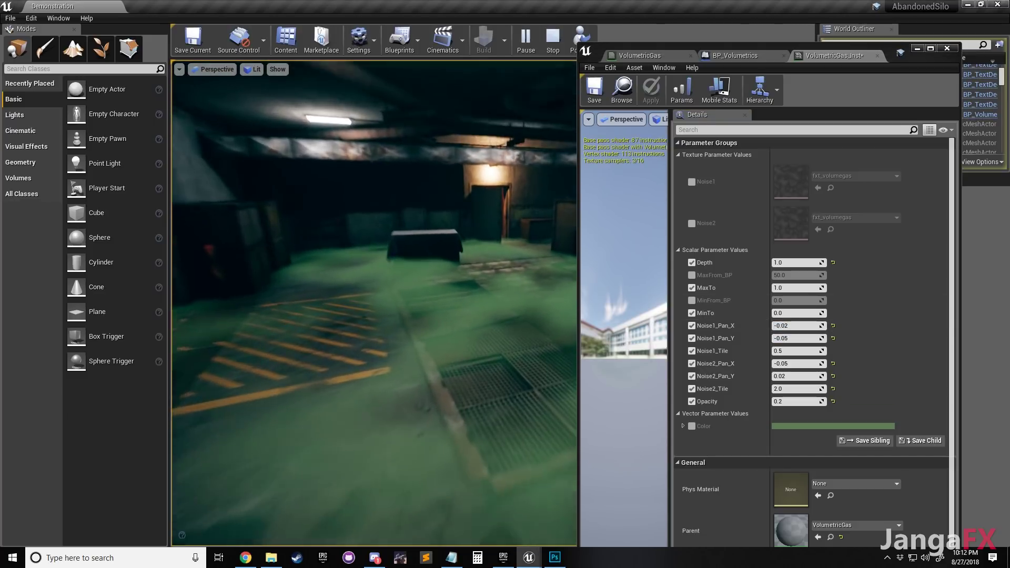
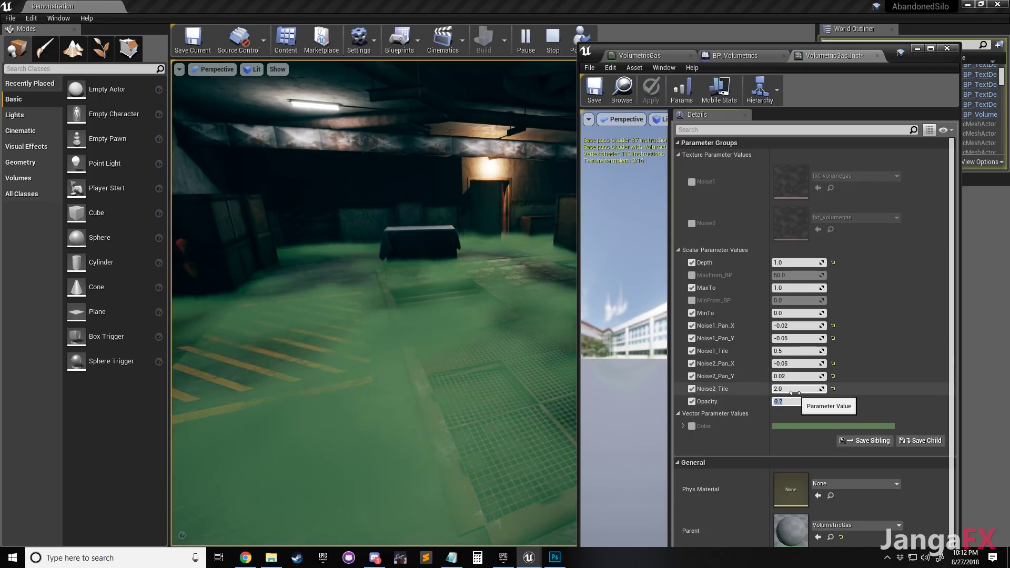
Set Opacity to 1.0, try a Depth of 5.0 and settle on 2.0
key("Return")
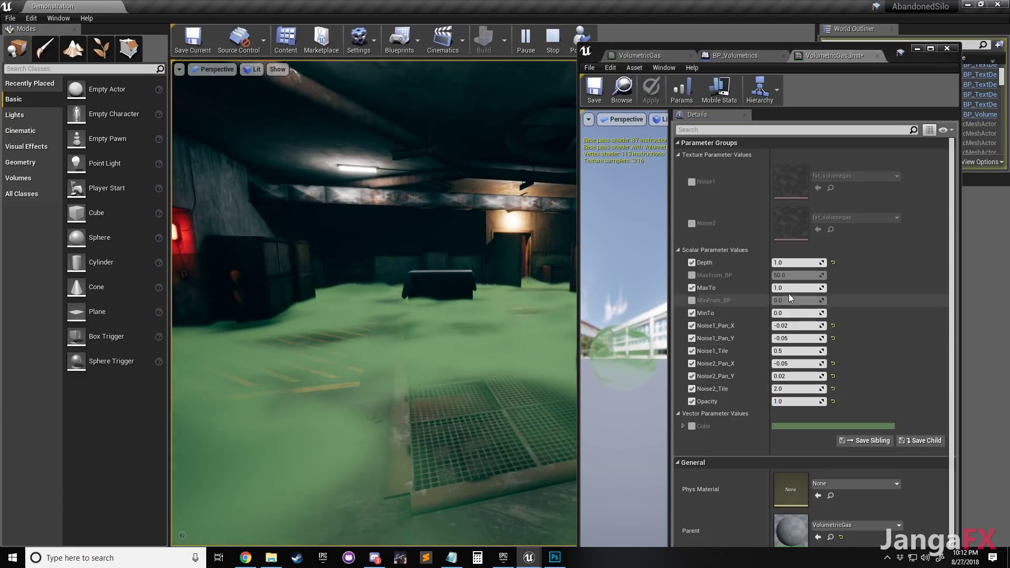
left_click(788, 263)
type("5")
key("Return")
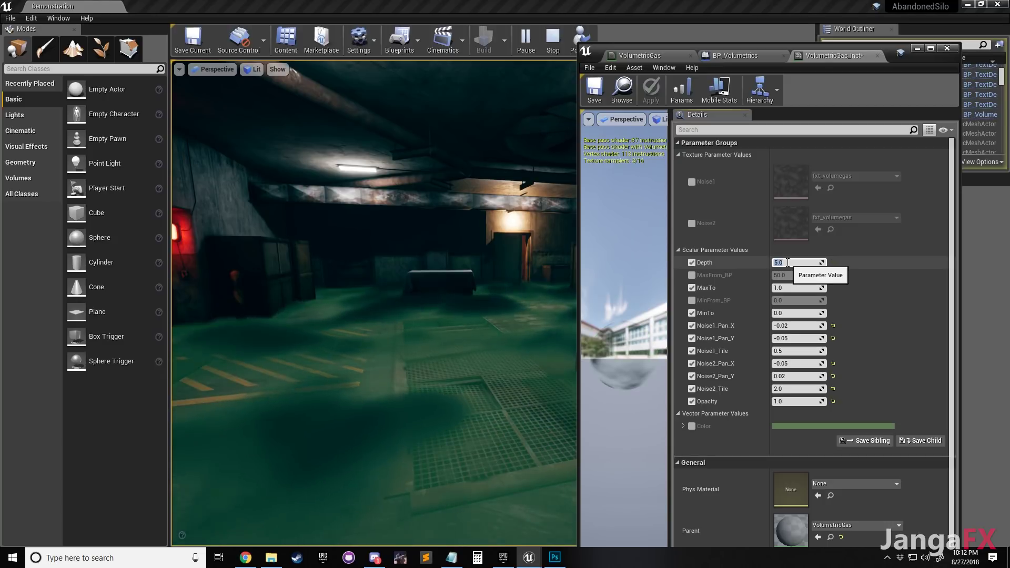
type("2")
key("Return")
right_click_drag(437, 314, 457, 337)
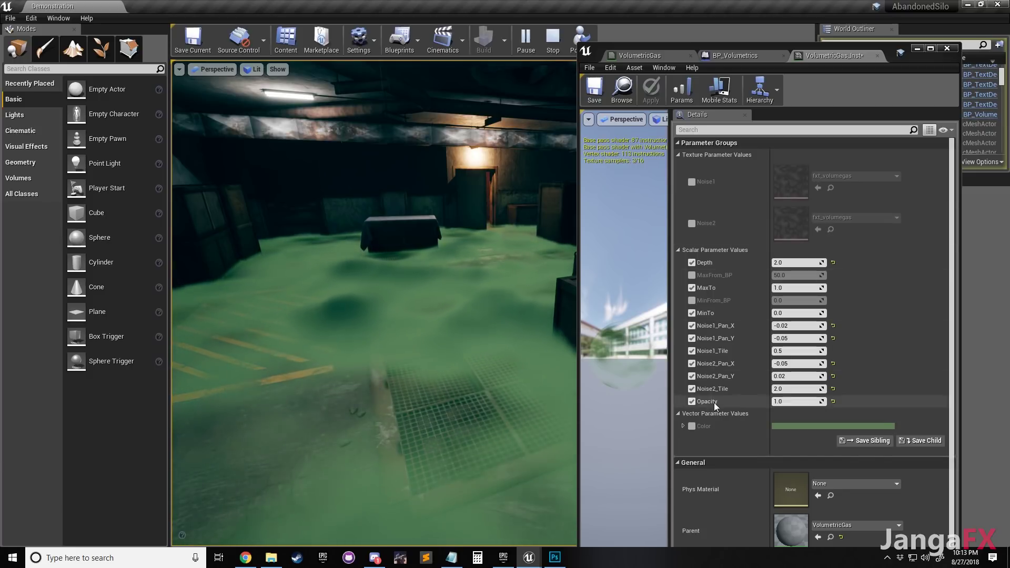
Enable the Color parameter and pick a dark, more saturated green with hex sRGB 3C5423FF
left_click(692, 426)
left_click(791, 425)
left_click_drag(714, 377, 720, 397)
left_click_drag(619, 383, 623, 394)
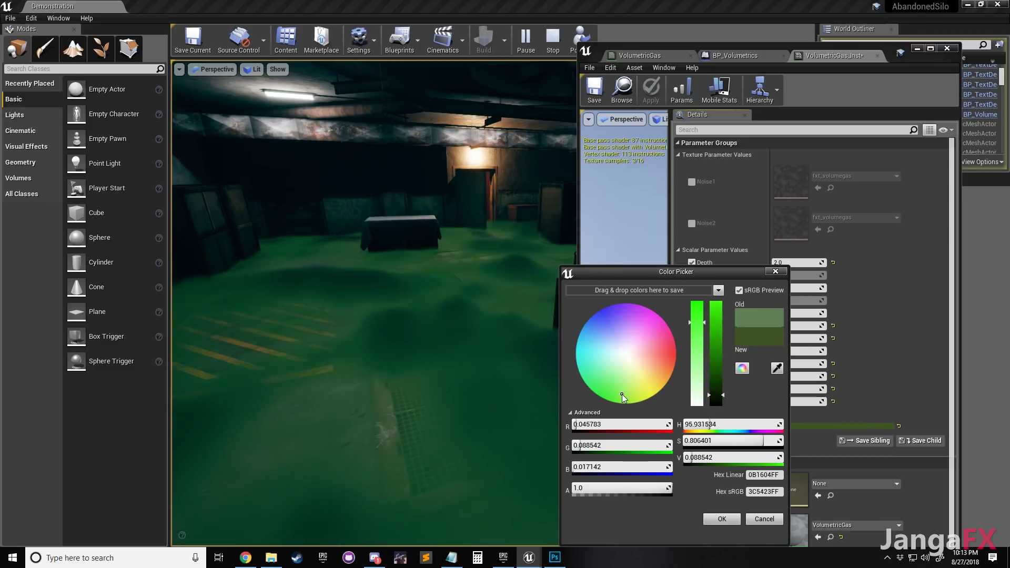
left_click(722, 519)
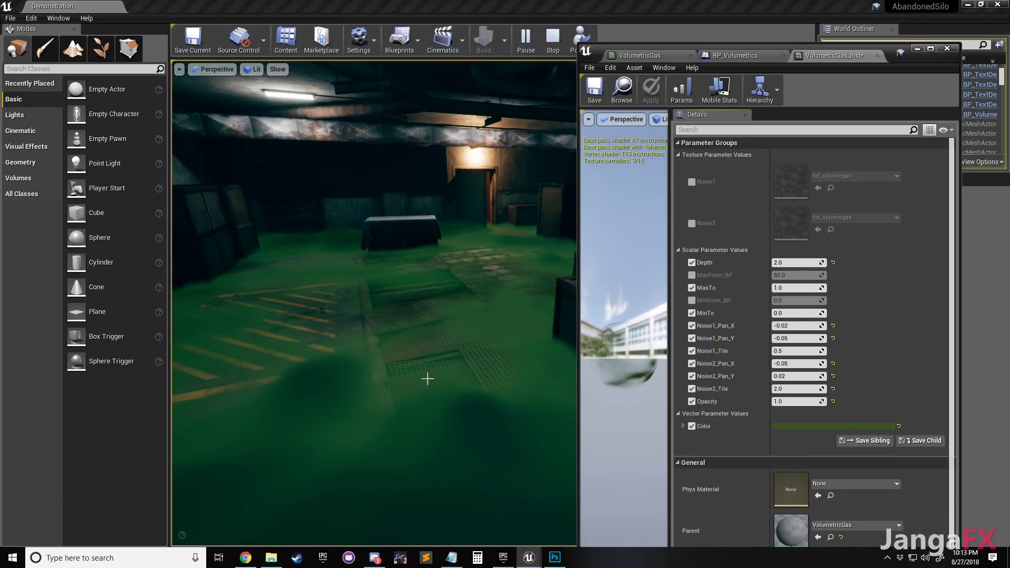
Try a Depth of 0.5 and settle on 1.0 for the gas instance
left_click(787, 264)
type(".5")
key("Return")
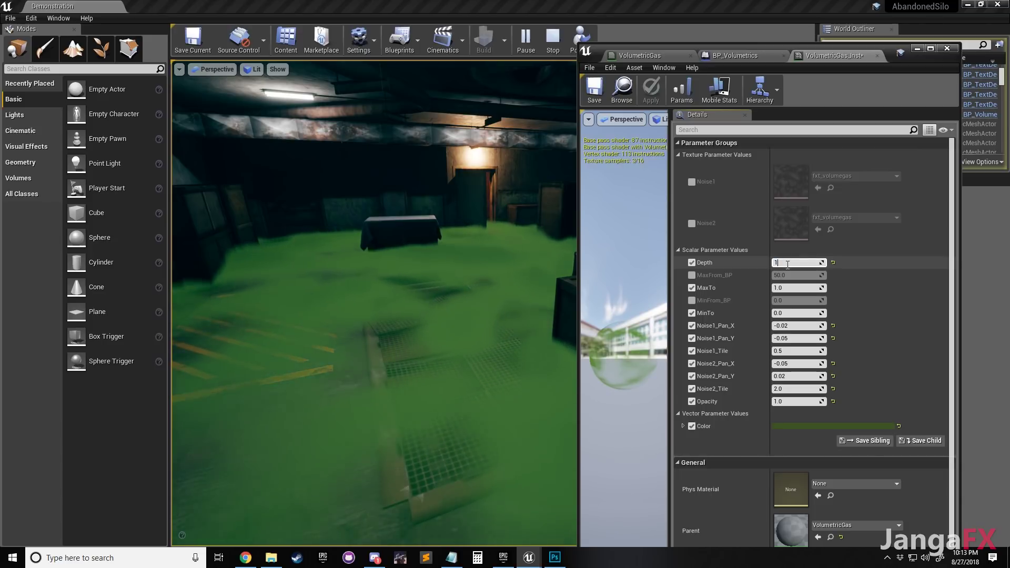
key("Return")
mouse_move(353, 288)
right_mouse_down()
mouse_move(305, 291)
mouse_move(370, 293)
right_mouse_up()
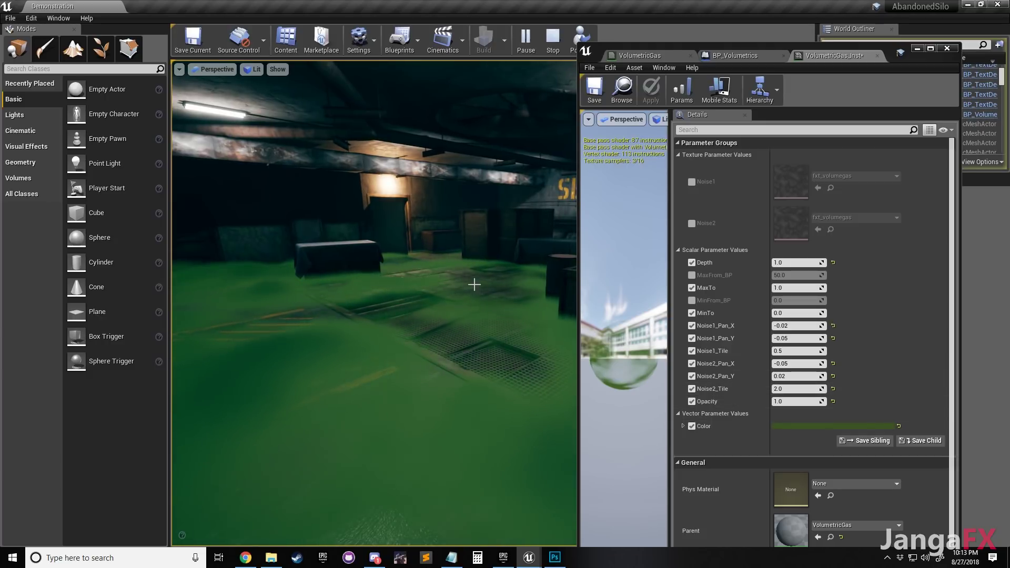
Stop the simulation, uncover the level view and select the BP_Volumetrics actor
left_click(552, 44)
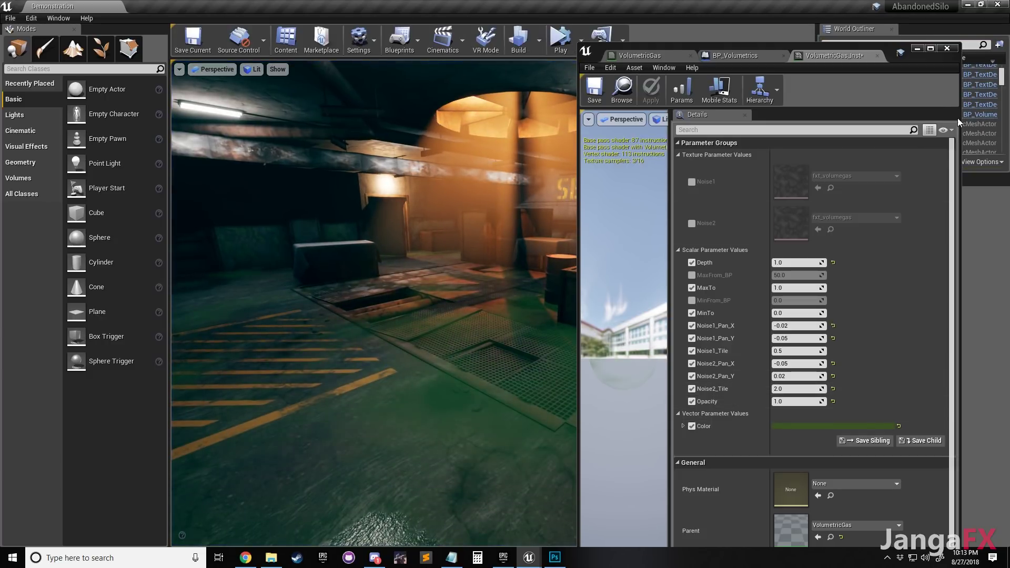
left_click_drag(863, 112, 1009, 171)
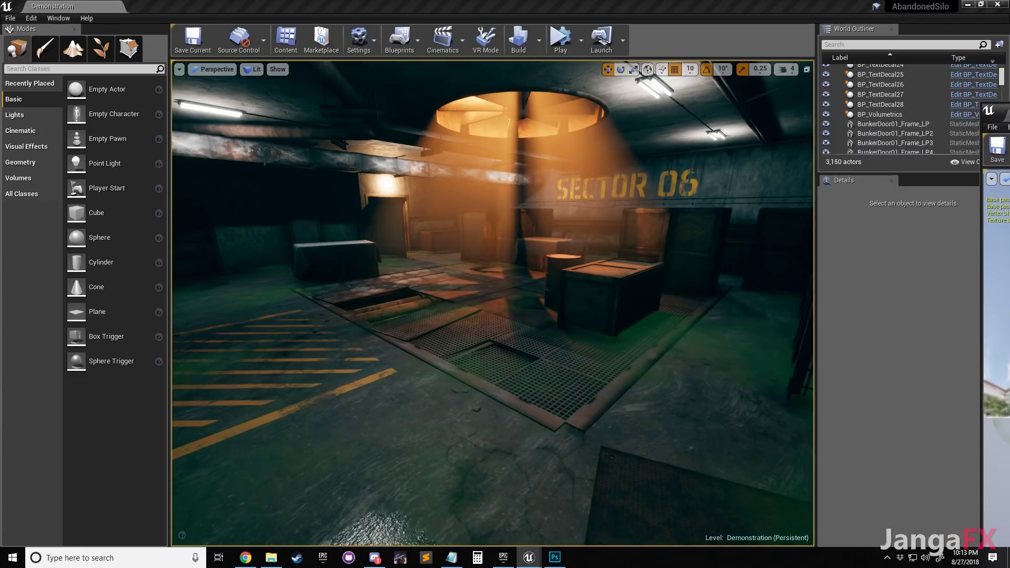
left_click(889, 115)
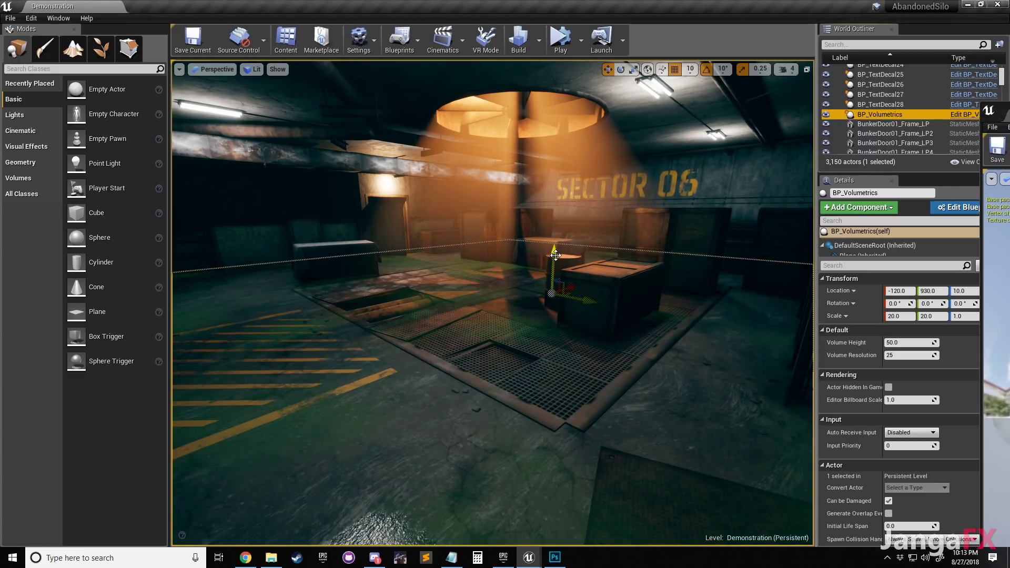
Start simulating the level with BP_Volumetrics still selected
key("w")
right_click_drag(658, 295, 623, 315)
key("s")
mouse_move(519, 92)
right_mouse_down()
mouse_move(447, 88)
mouse_move(519, 92)
right_mouse_up()
key("w")
left_click(561, 46)
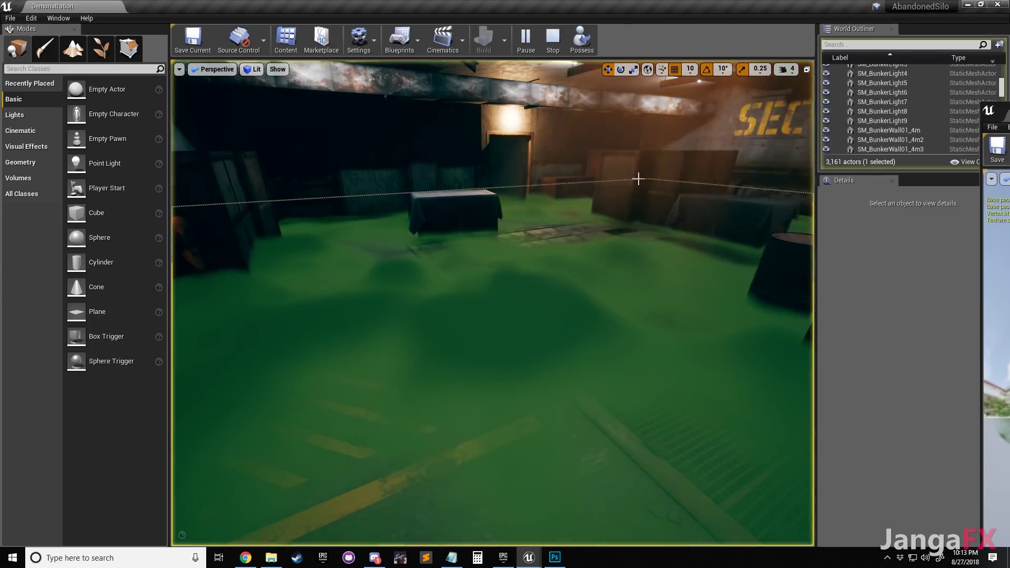
Examine the moving green gas around the crates, covered table and floor grates from several angles
right_click_drag(582, 210, 623, 227)
key("a")
key("w")
key("s")
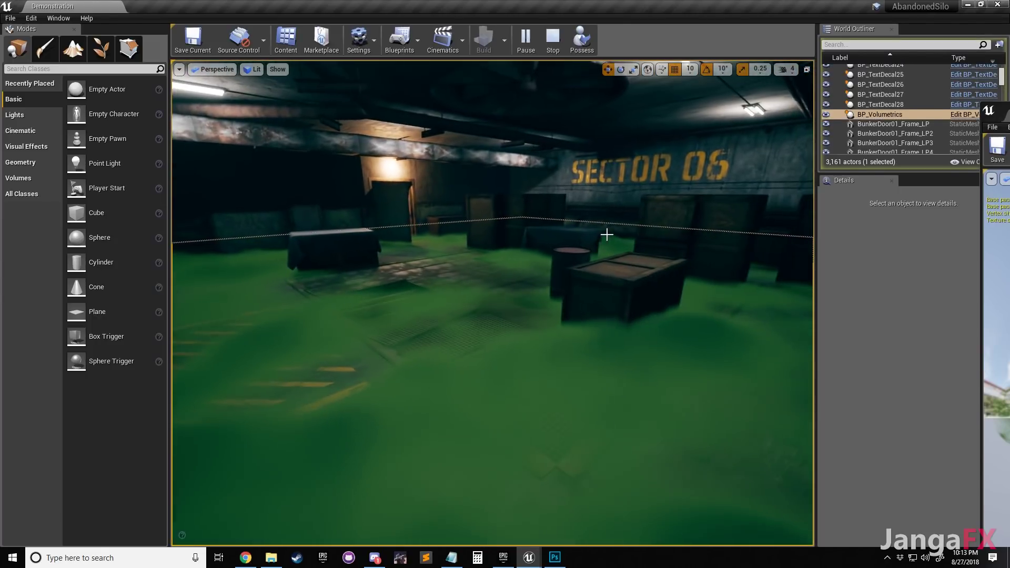
right_click_drag(671, 308, 678, 305)
key("s")
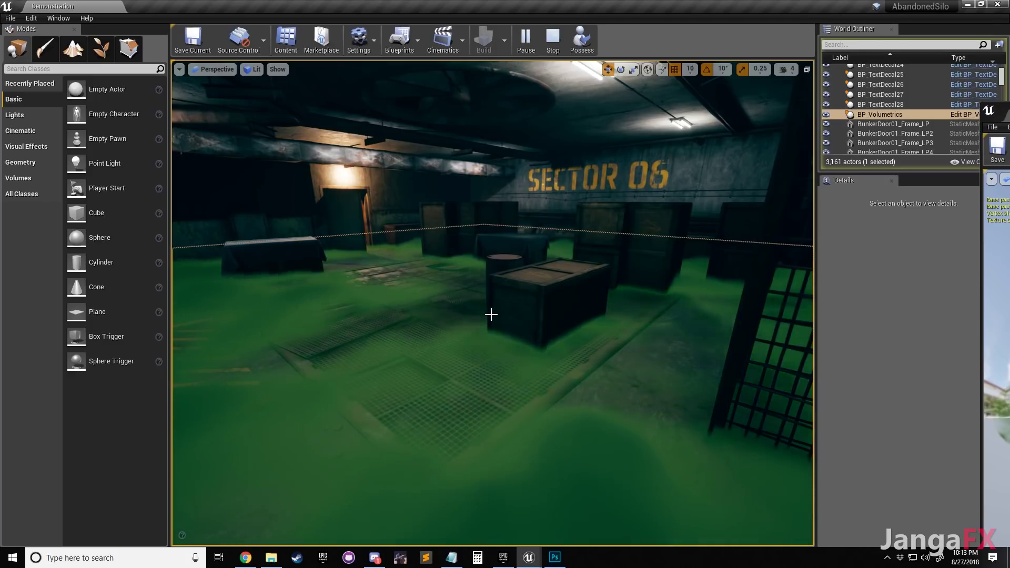
right_click_drag(492, 316, 478, 315)
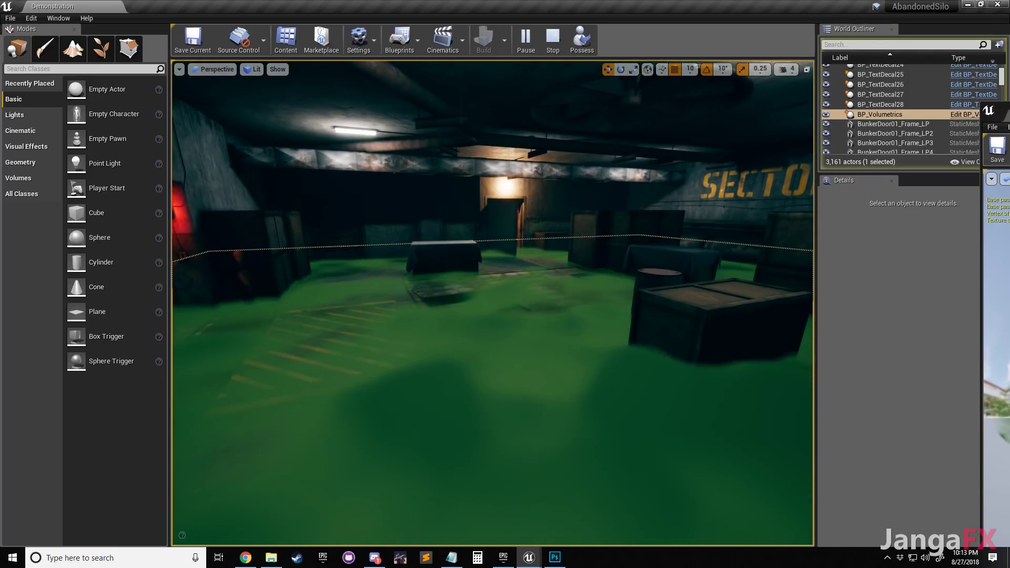
Bring the instance window back, try Noise1_Tile values of 3, 1 and 0.2, and restore it to 0.5
left_click_drag(1002, 107, 584, 69)
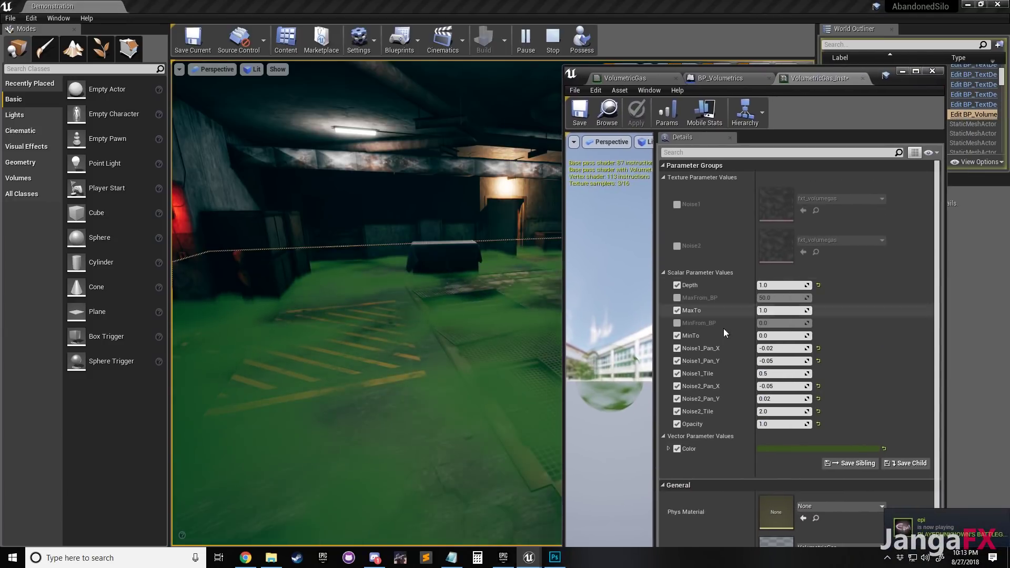
left_click(775, 374)
type("3")
key("Return")
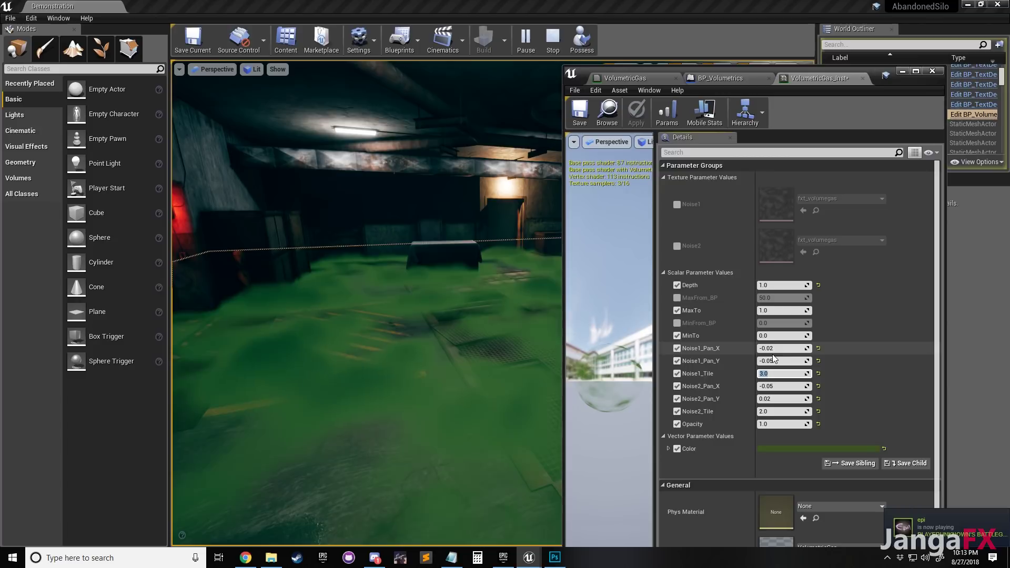
type("1")
key("Return")
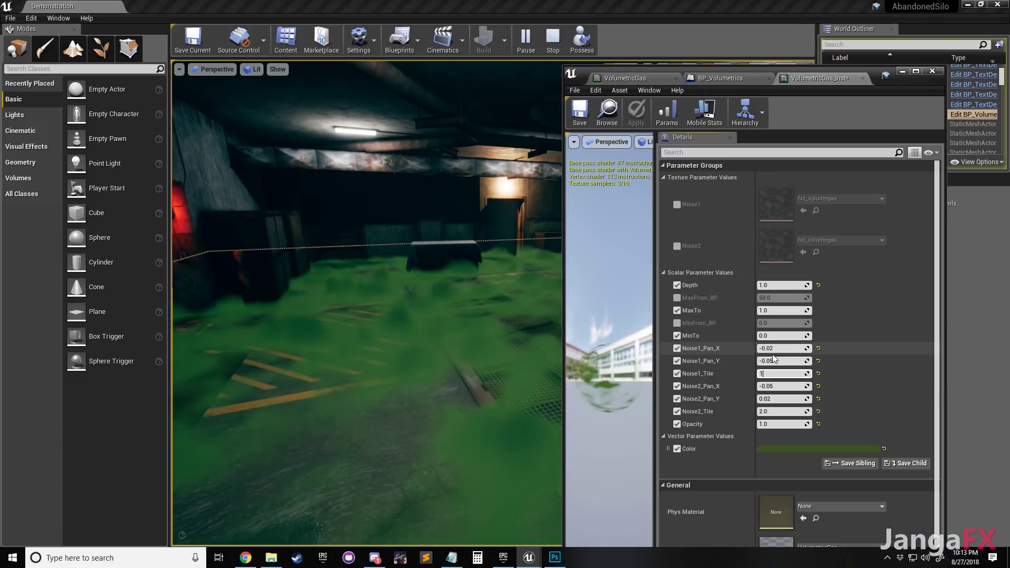
type("0.2")
key("Return")
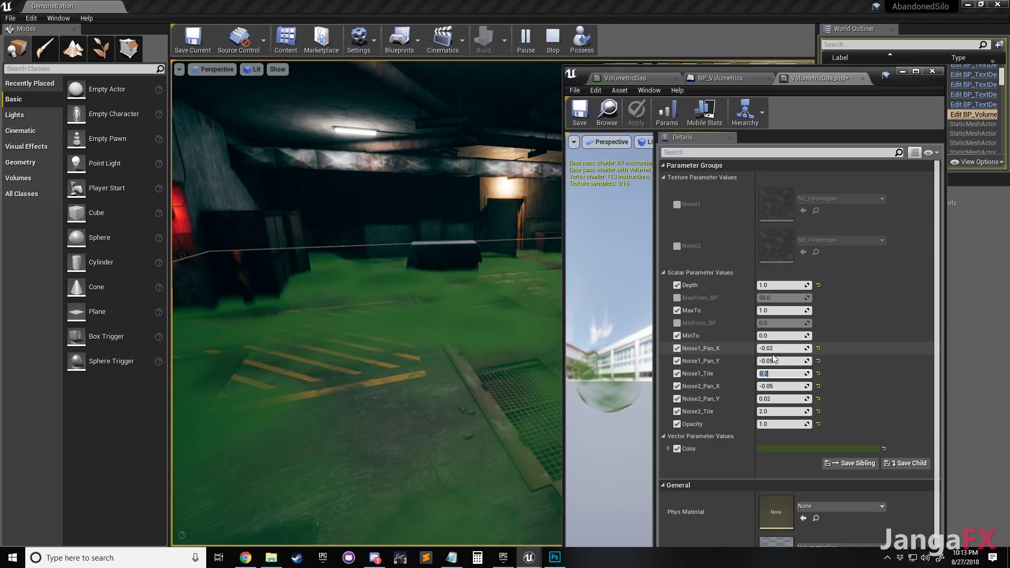
type("0.5")
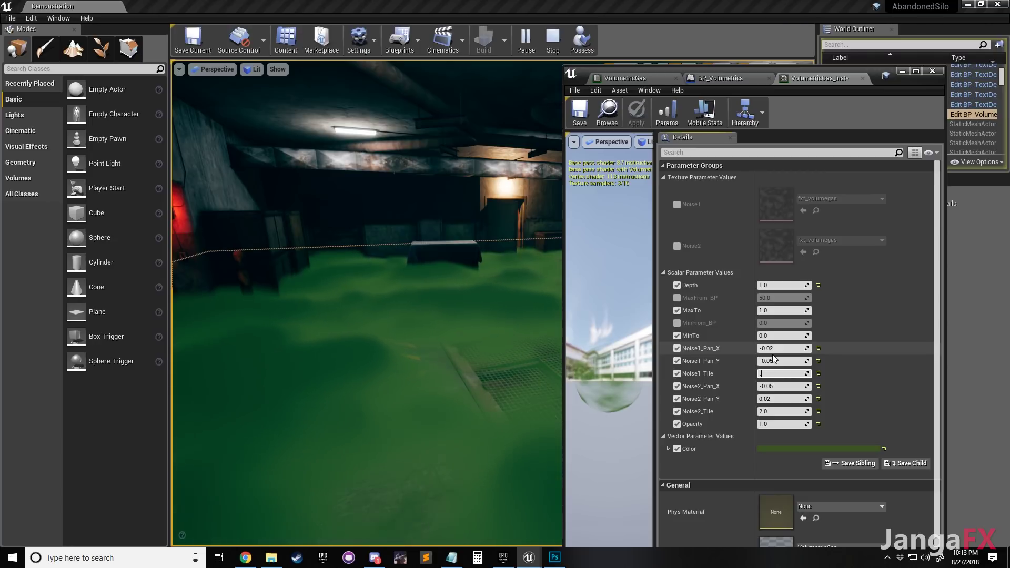
key("Return")
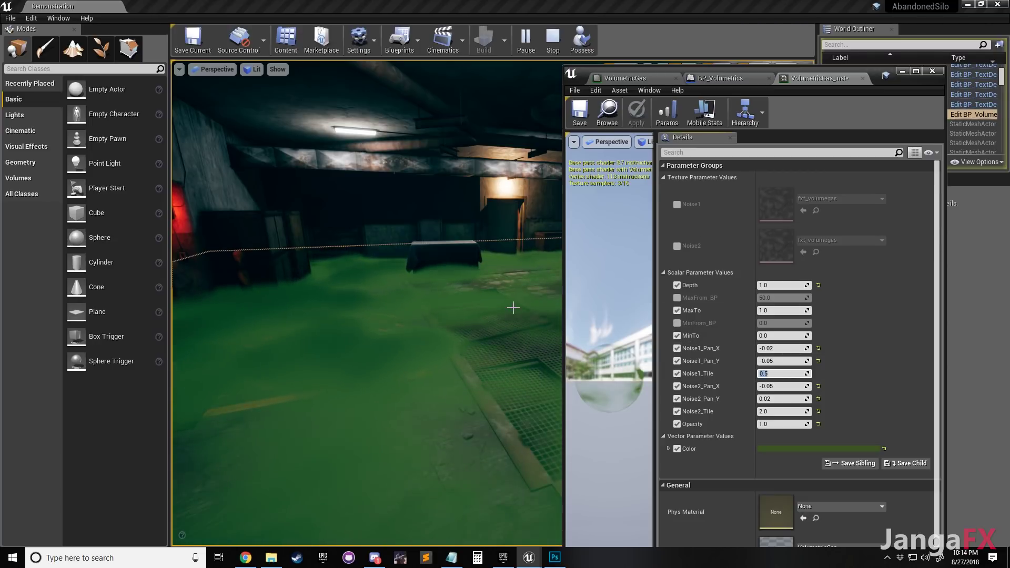
right_click_drag(499, 289, 549, 274)
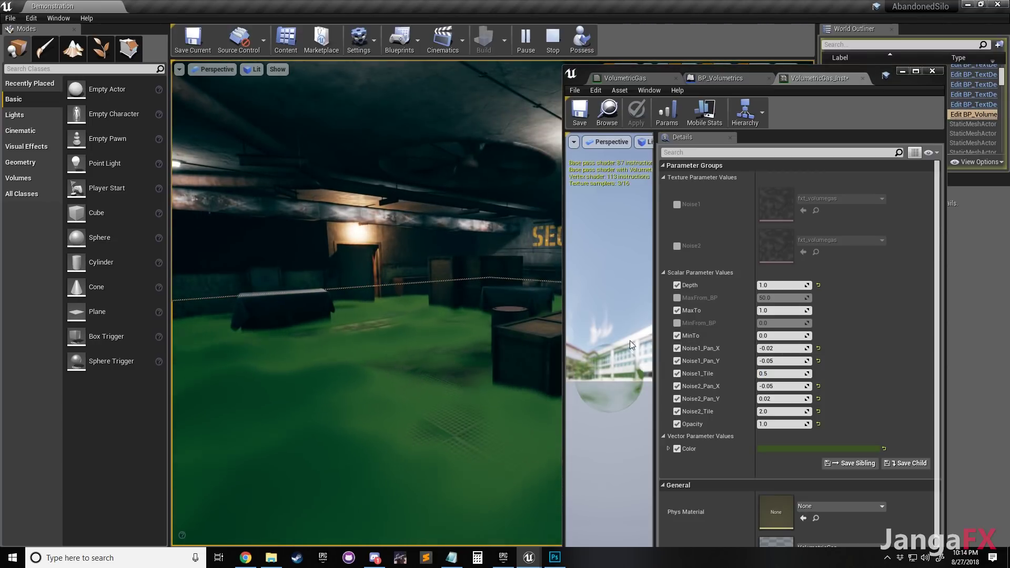
right_click_drag(436, 380, 435, 379)
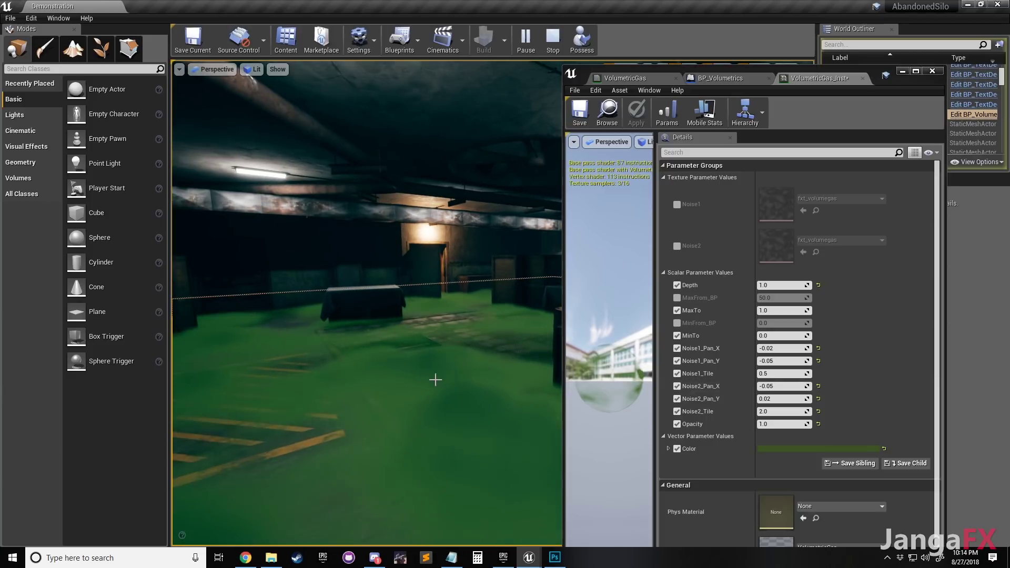
Move the instance window aside and inspect the moving gas over the floor grates and yellow hazard stripes
left_click_drag(795, 71, 1009, 120)
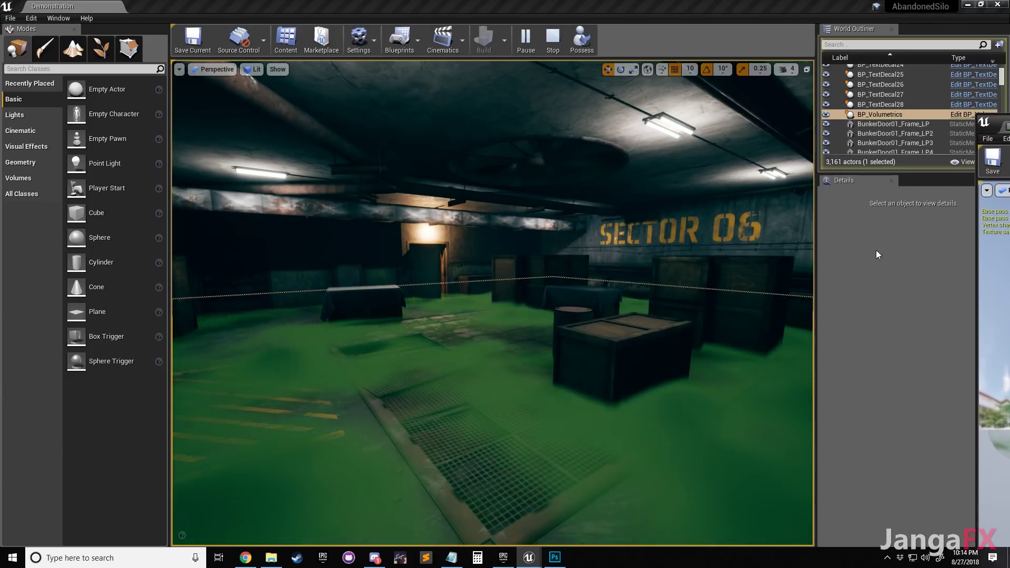
right_click_drag(631, 295, 594, 321)
right_click_drag(773, 395, 765, 393)
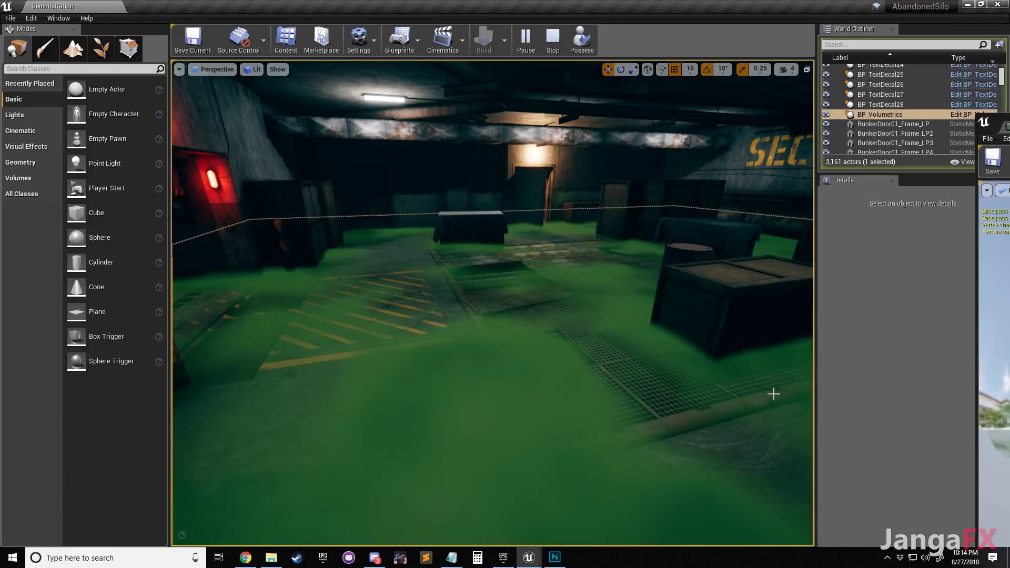
mouse_move(554, 564)
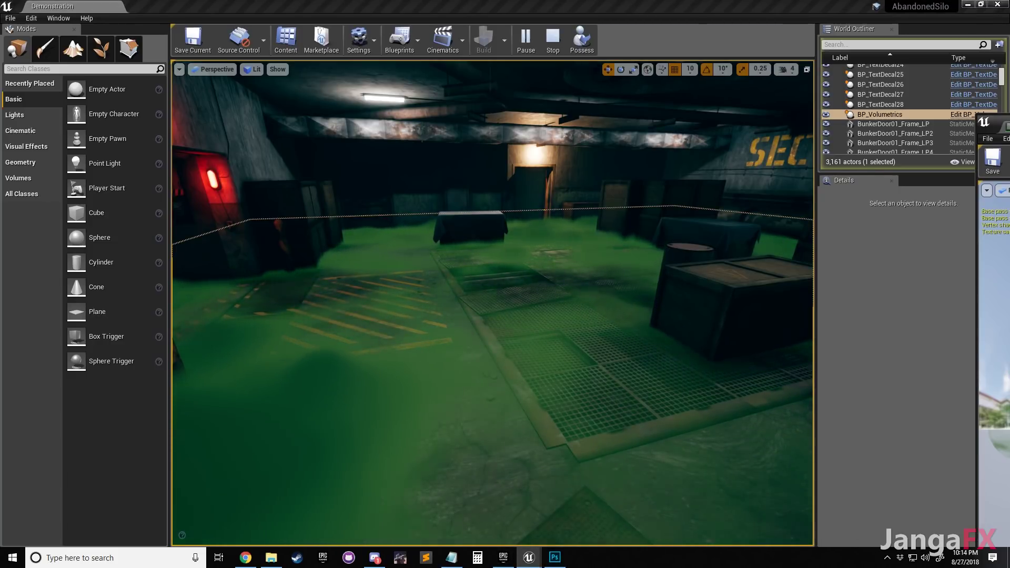
Bring the instance window back, try an Opacity of 5 around the crates and covered table, and restore it to 1
left_click_drag(1009, 121, 835, 24)
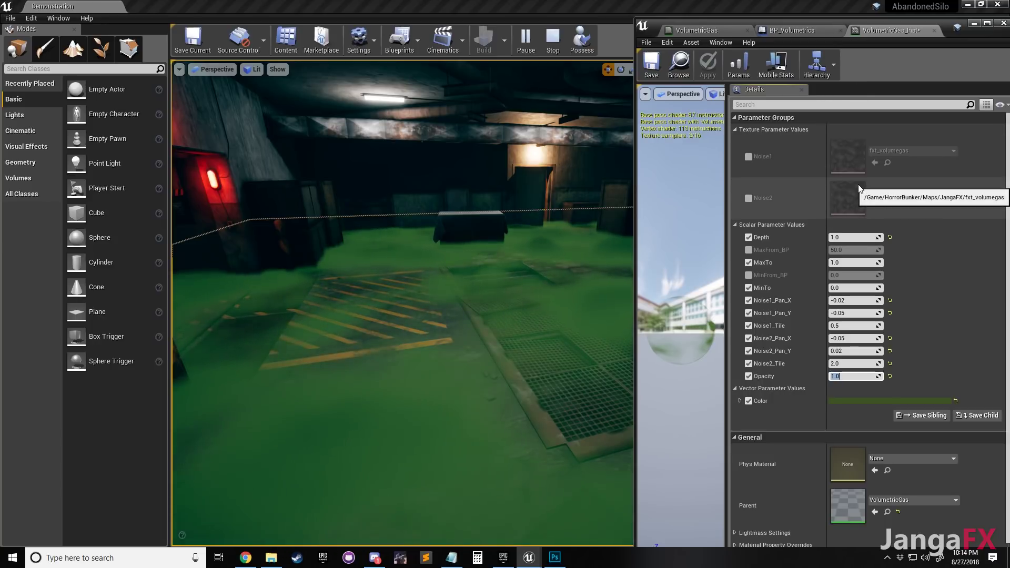
type("5")
key("Return")
key("Return")
right_click_drag(542, 243, 558, 216)
right_click_drag(451, 232, 526, 255)
right_click_drag(403, 303, 397, 274)
left_click(858, 376)
type("1")
key("Return")
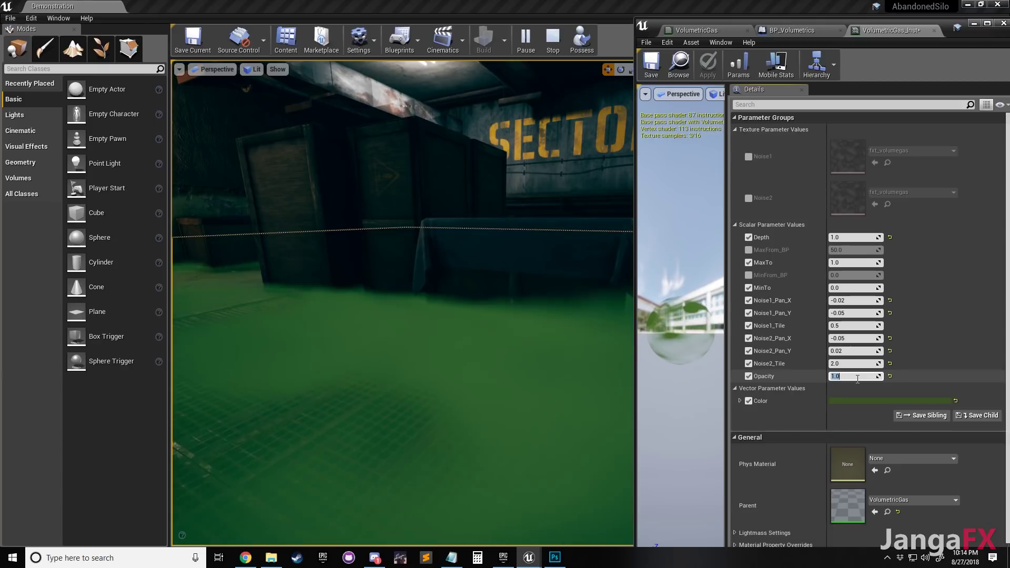
Try an Opacity of 0.5, set it to 0.8, and uncover the level view
type("0.5")
key("Return")
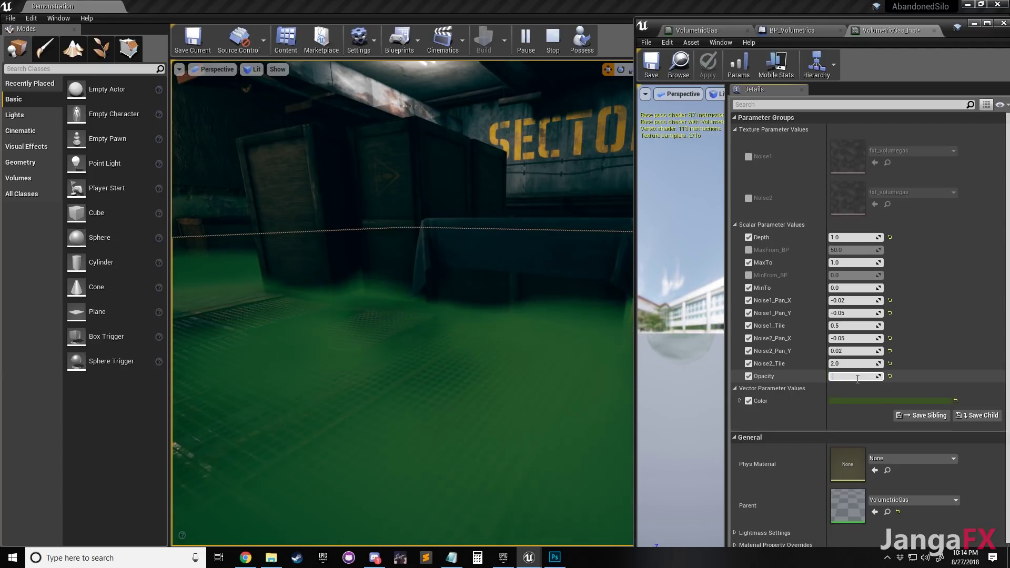
type("0.8")
key("Return")
left_click(674, 6)
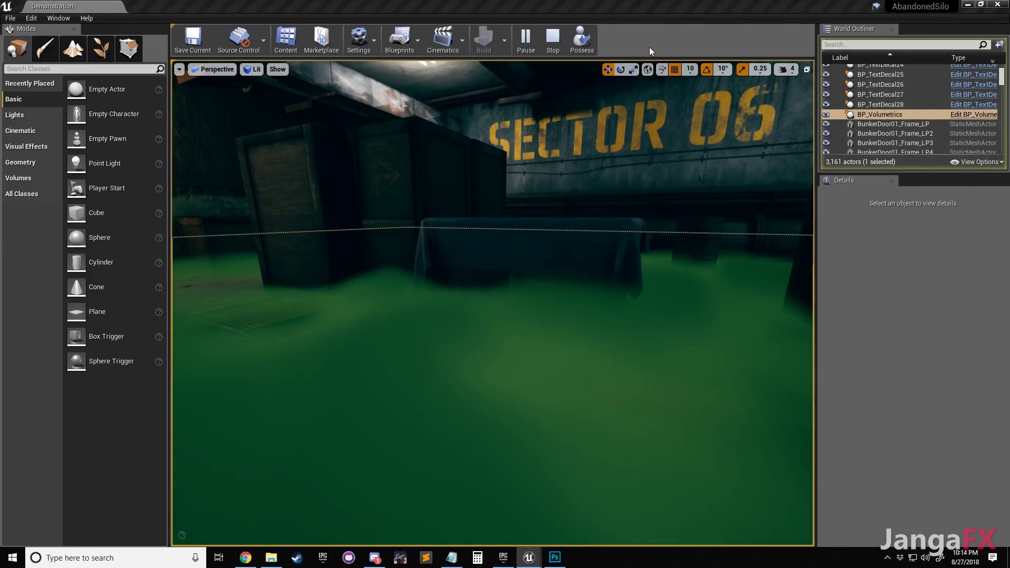
Stop the simulation, select the BP_Volumetrics actor, and start simulating the level again
left_click(554, 40)
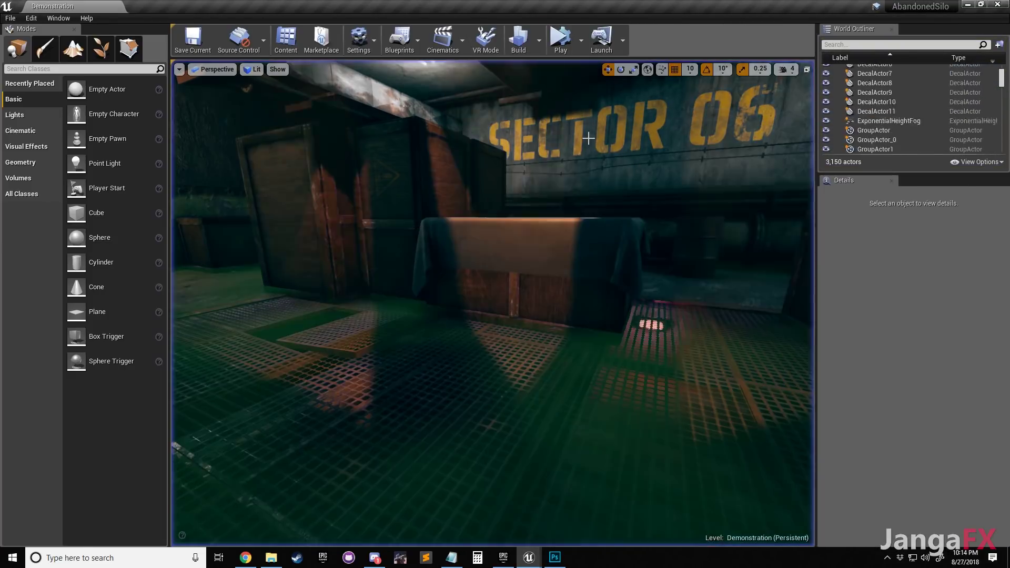
left_click(889, 114)
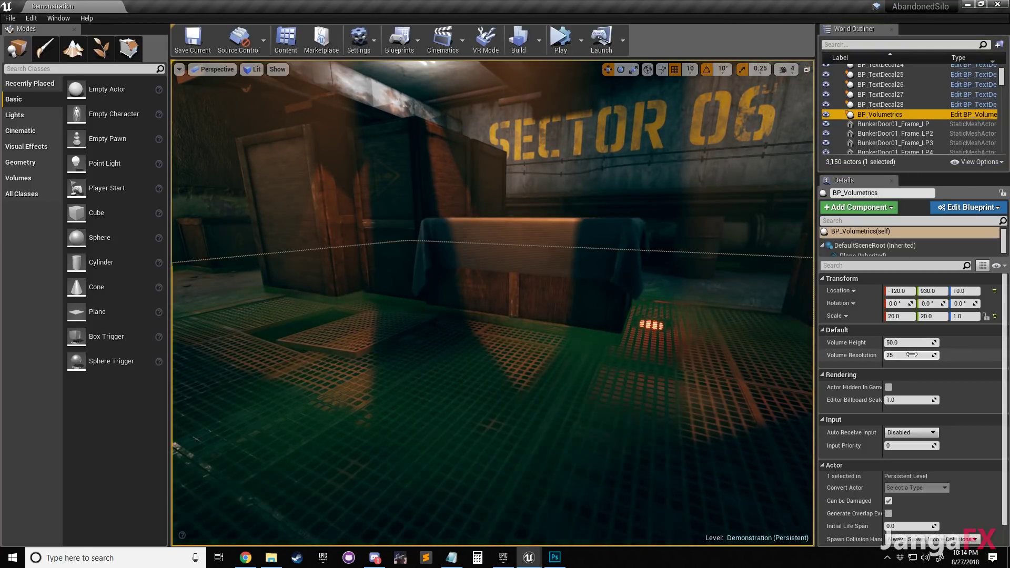
left_click(560, 41)
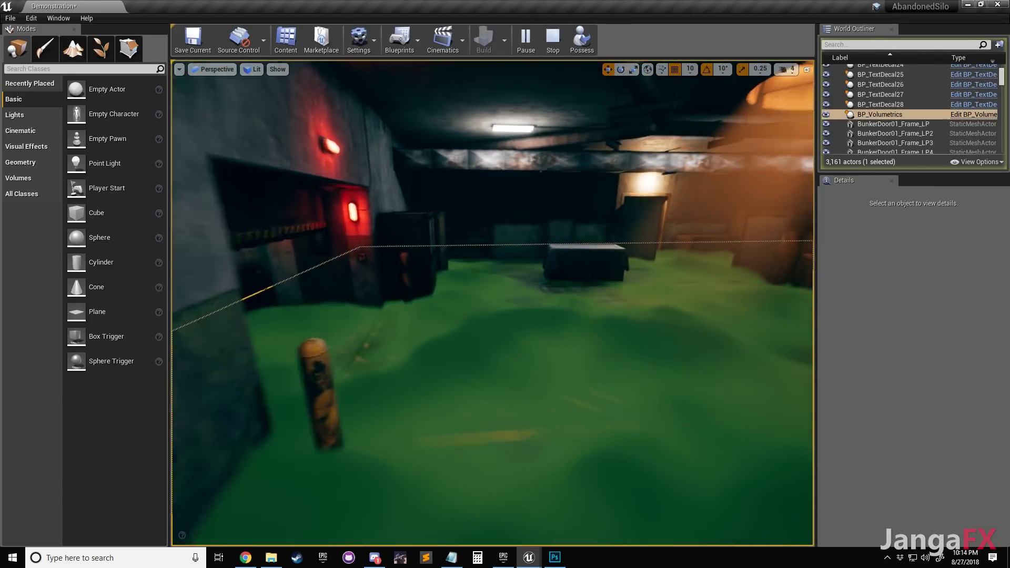
Examine the simulated gas around the barrel, crates, fence and red-lit doorway from several angles
right_click_drag(601, 207, 736, 210)
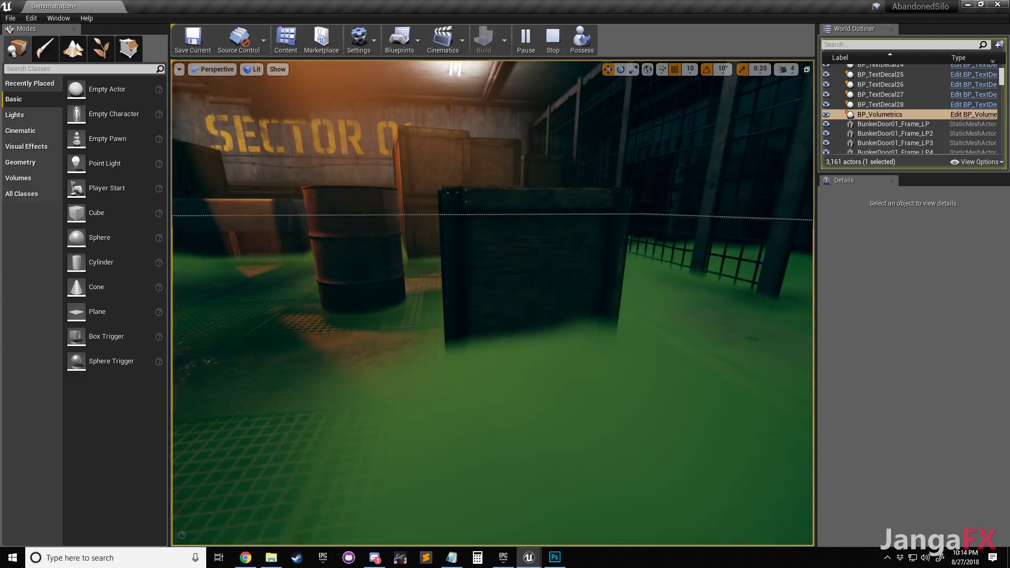
right_click(551, 330)
type("w")
right_click_drag(518, 305, 667, 198)
left_click(667, 199)
right_click_drag(519, 232, 451, 289)
right_click_drag(541, 314, 537, 337)
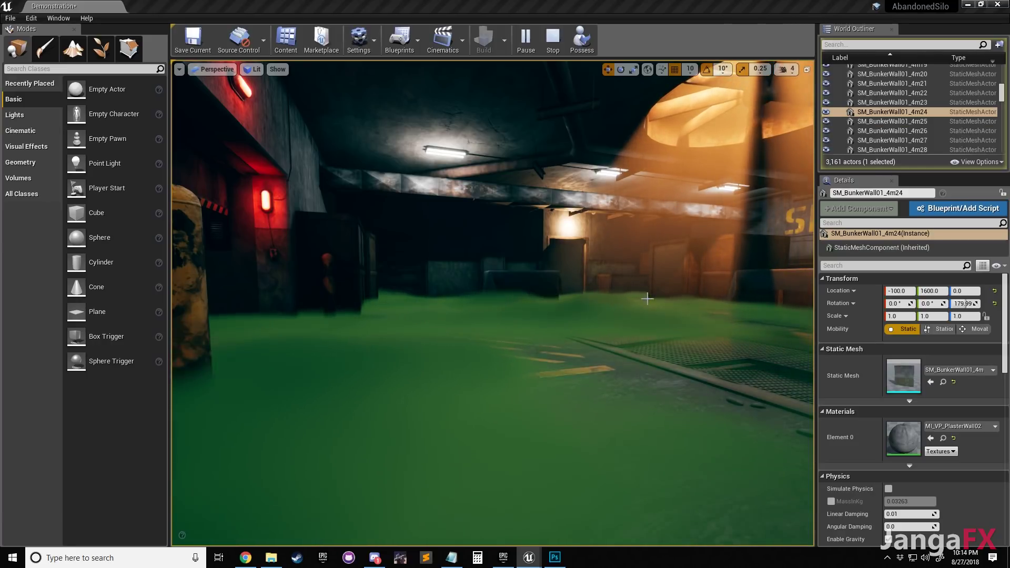
right_click_drag(648, 297, 676, 309)
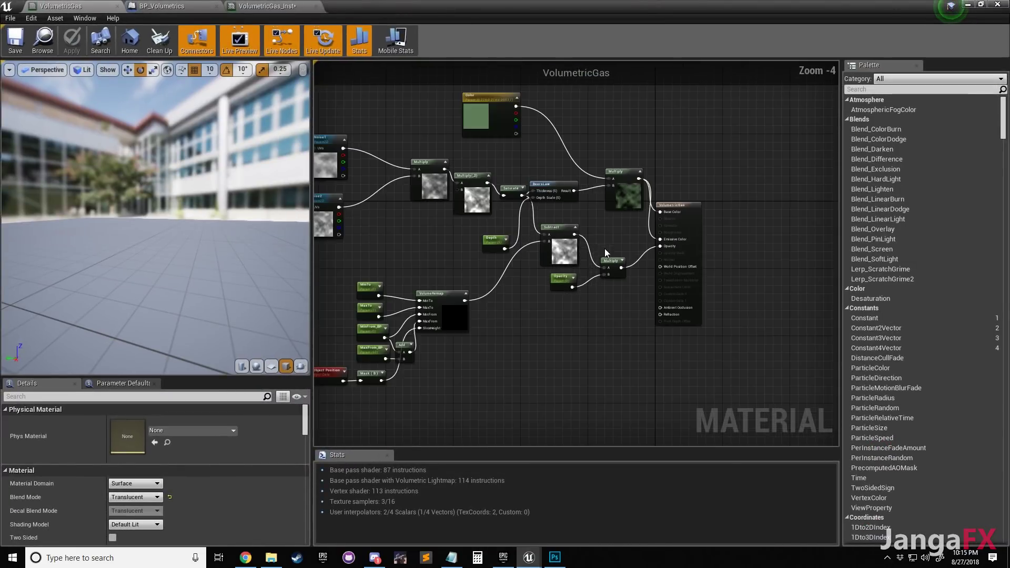
Return to the VolumetricGas material graph and shift the BeersLaw node slightly away from the Saturate node
scroll(719, 250, "up", 2)
scroll(718, 250, "down", 2)
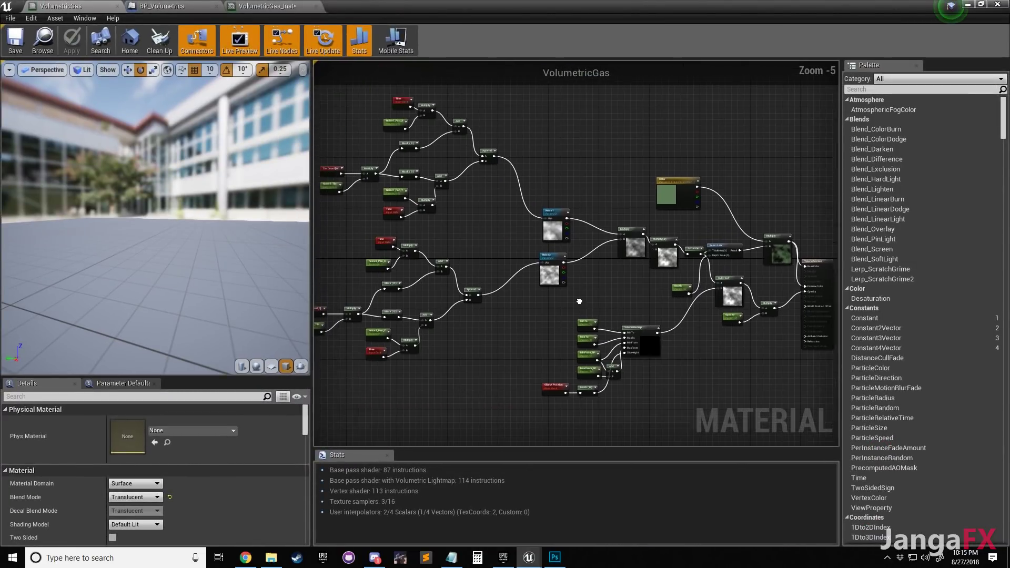
scroll(748, 264, "up", 3)
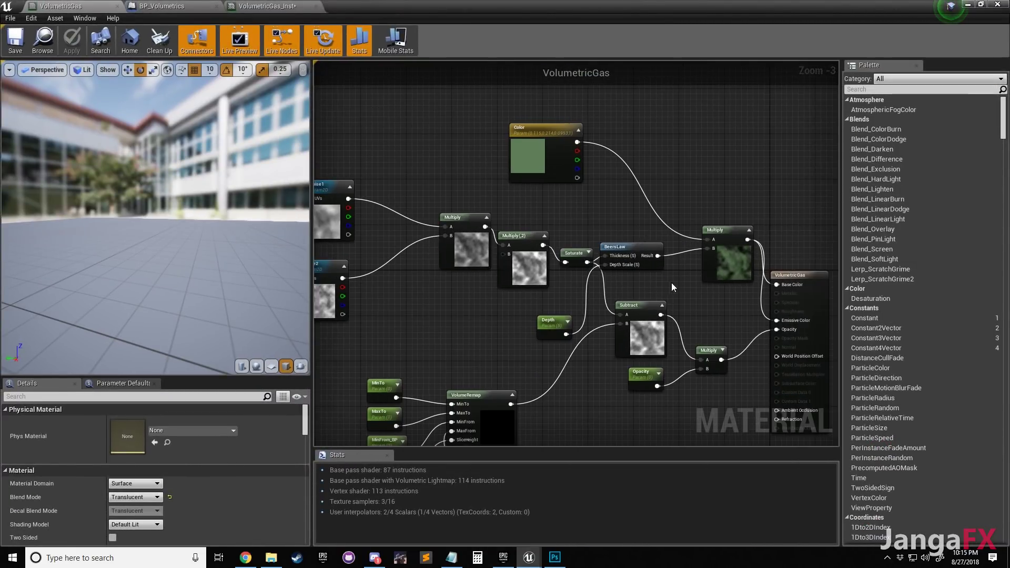
right_click_drag(674, 287, 647, 250)
left_click_drag(586, 239, 602, 239)
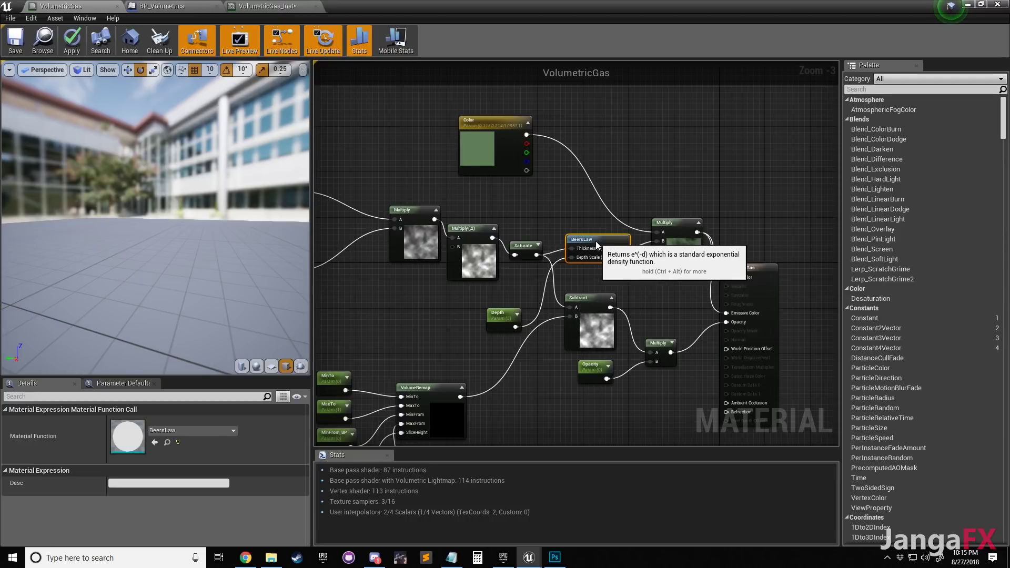
Look over the material graph's noise branches, VolumeRemap group and opacity connections
scroll(538, 216, "down", 2)
right_click_drag(590, 153, 649, 174)
right_click_drag(574, 395, 522, 343)
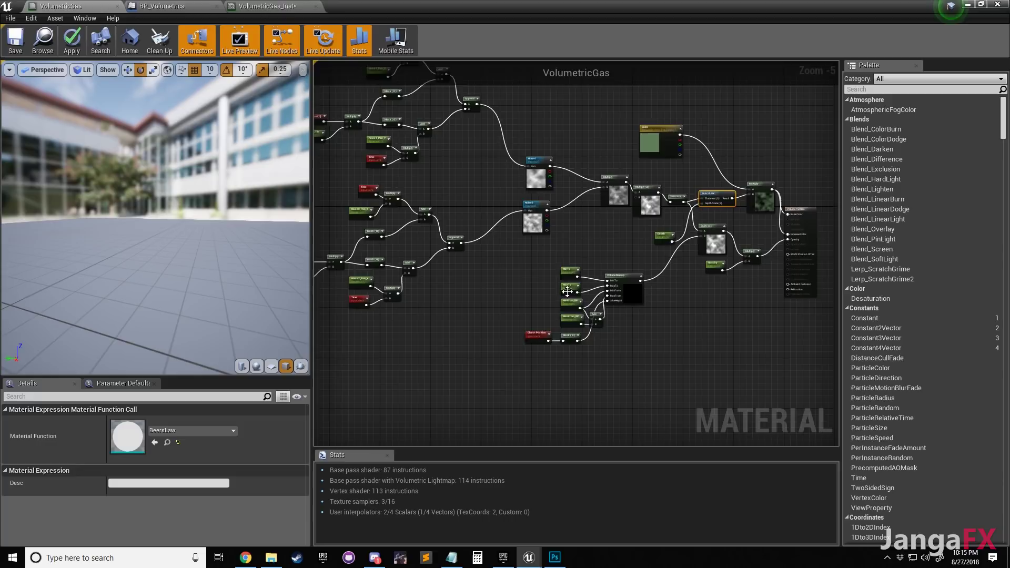
scroll(523, 342, "up", 4)
right_click_drag(630, 319, 529, 341)
right_click_drag(687, 329, 523, 343)
scroll(548, 353, "down", 2)
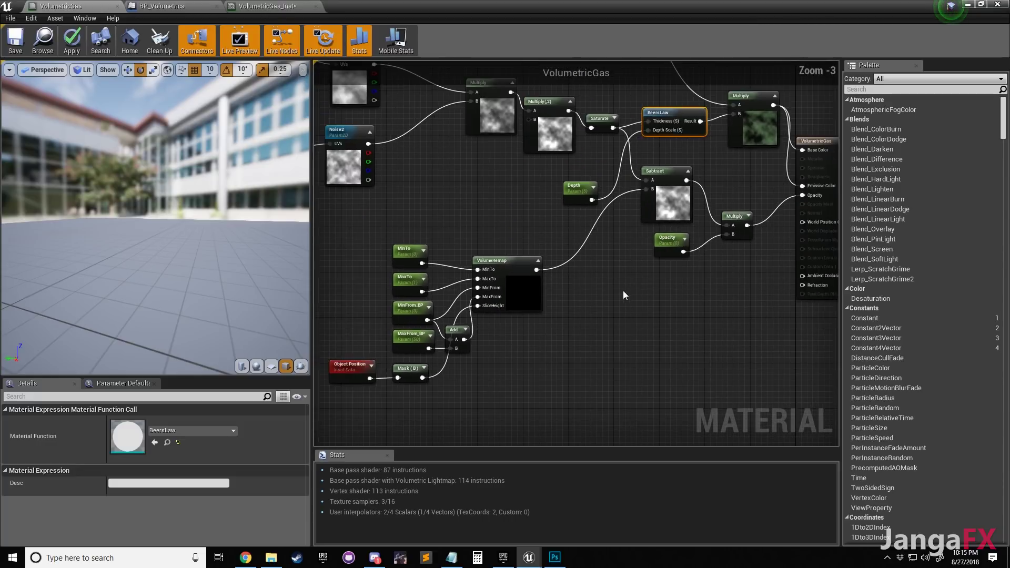
right_click_drag(626, 290, 567, 341)
right_click_drag(576, 281, 563, 333)
scroll(503, 295, "down", 3)
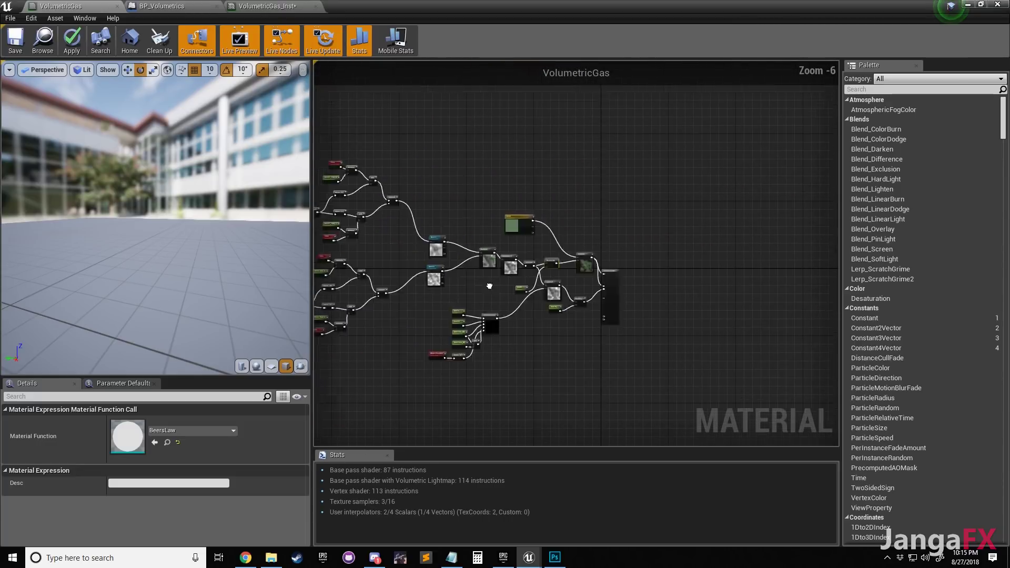
Group both noise UV node networks in a comment box titled "Tile & Panner"
left_click_drag(579, 356, 577, 356)
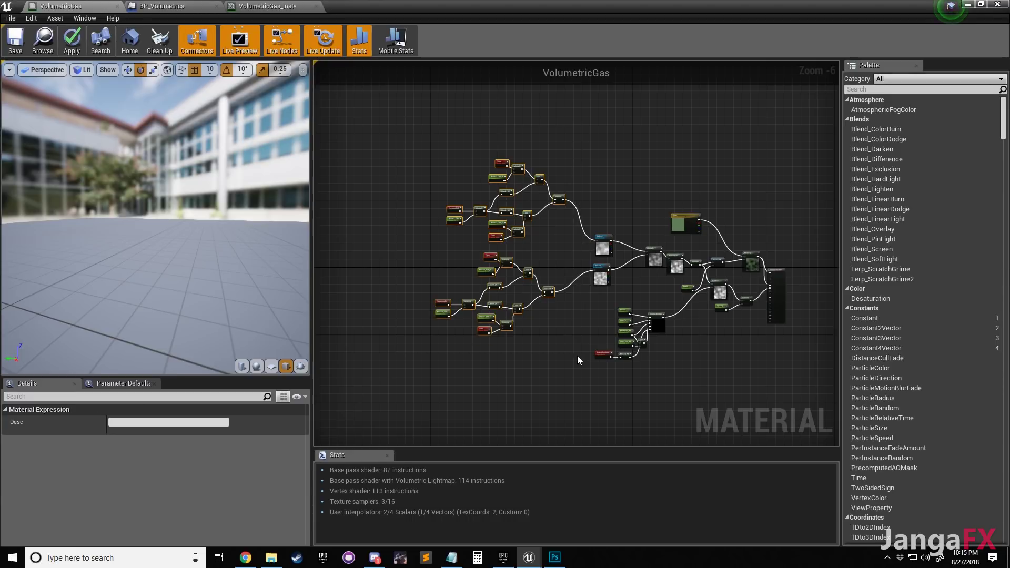
type("cTile &")
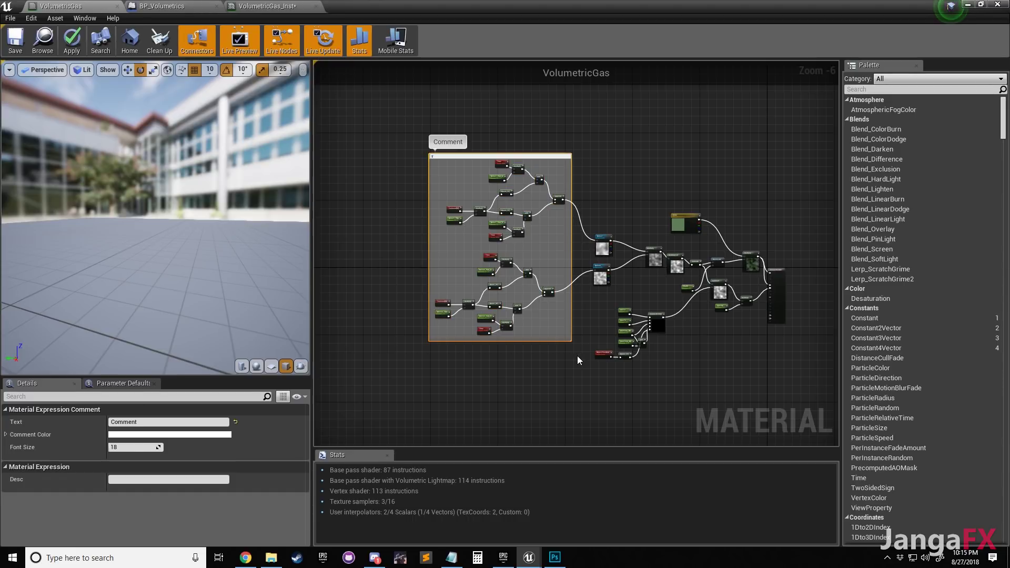
type(" Panner")
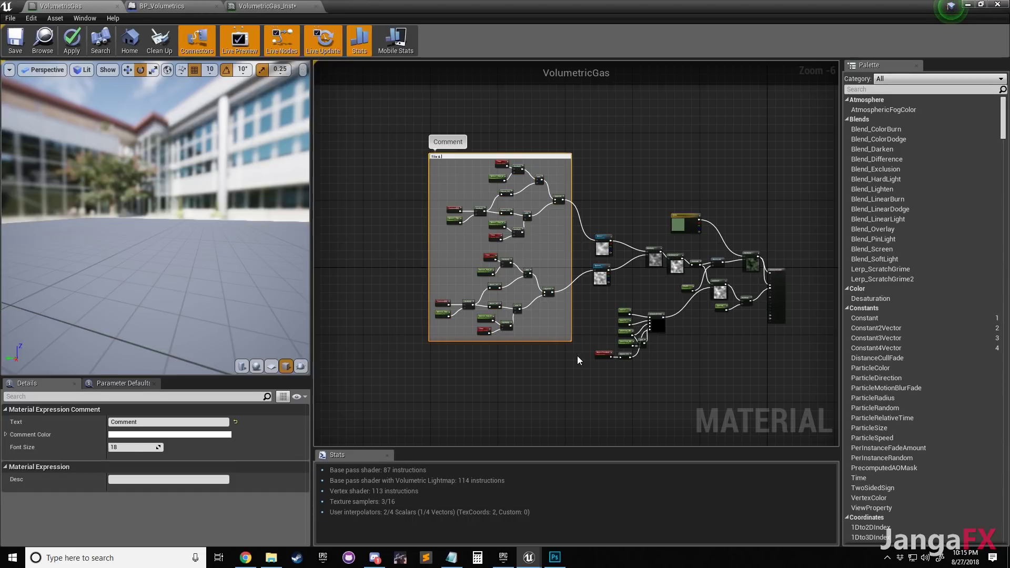
key("Return")
Group the VolumeRemap node and its input nodes in a comment box titled "Height Mapping"
scroll(575, 348, "up", 2)
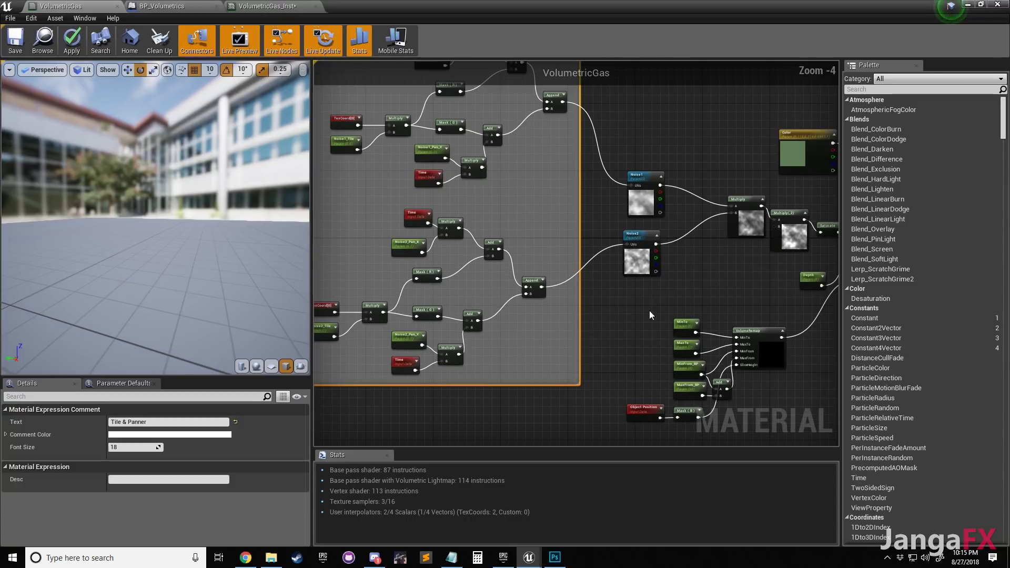
left_click_drag(642, 348, 652, 355)
key("c")
type("Height Mapping")
key("Return")
left_click(716, 304)
Review the color, depth and opacity nodes and how they connect to the VolumetricGas output node
right_click_drag(717, 304, 603, 307)
right_click_drag(670, 185, 645, 214)
scroll(609, 233, "down", 1)
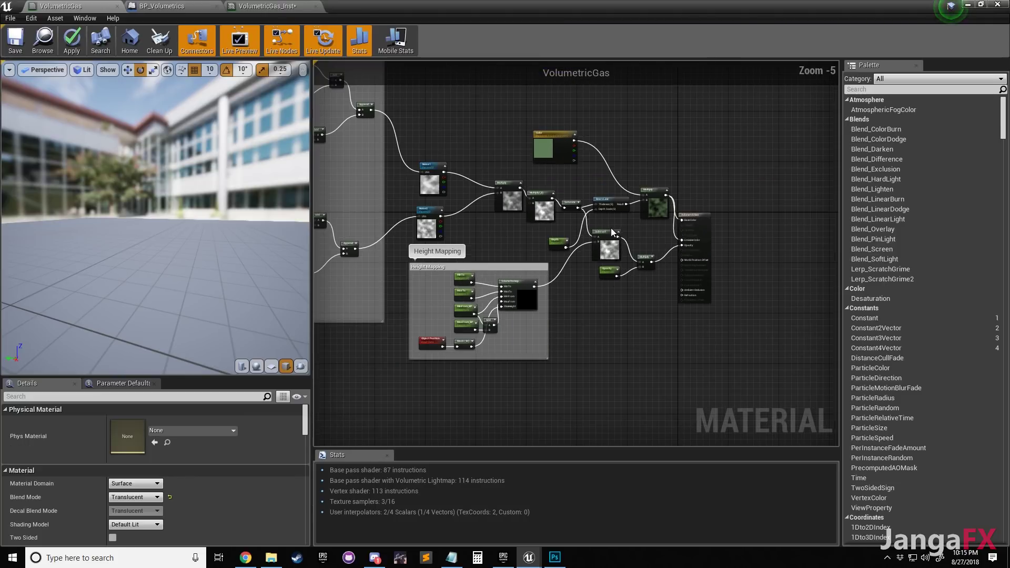
right_click_drag(530, 230, 575, 239)
right_click_drag(758, 188, 684, 214)
scroll(608, 248, "up", 2)
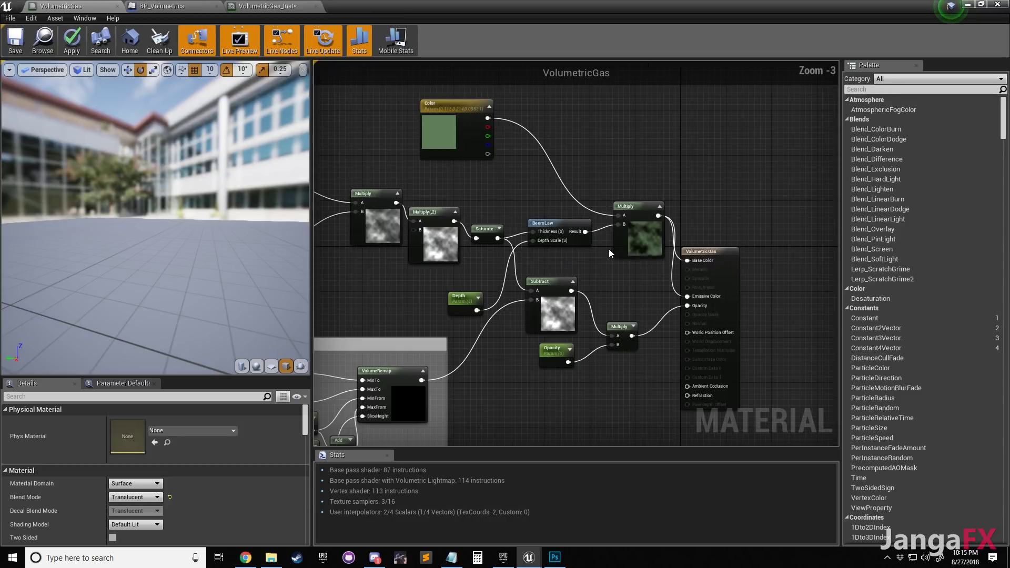
right_click_drag(573, 155, 595, 177)
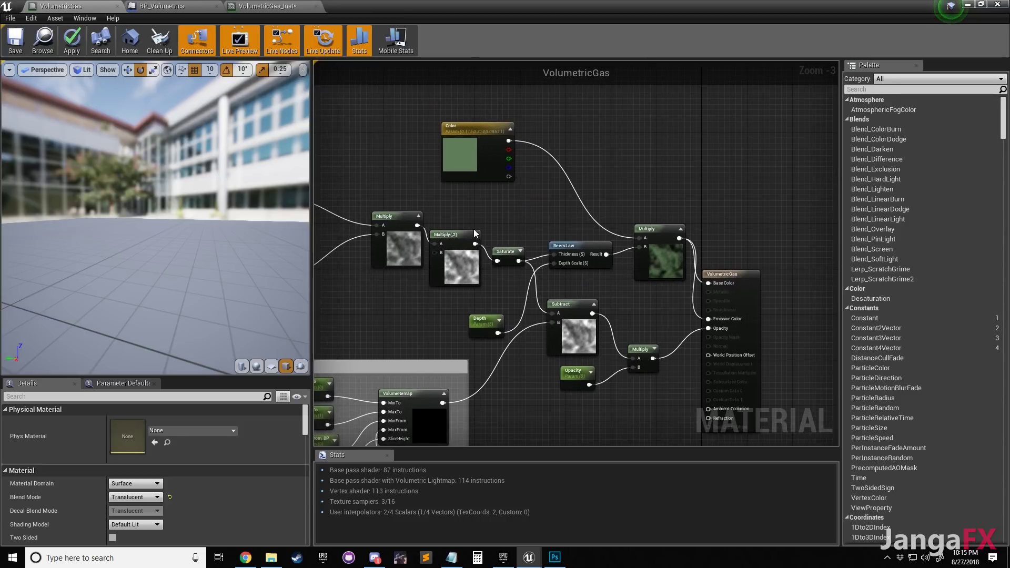
right_click_drag(760, 314, 706, 281)
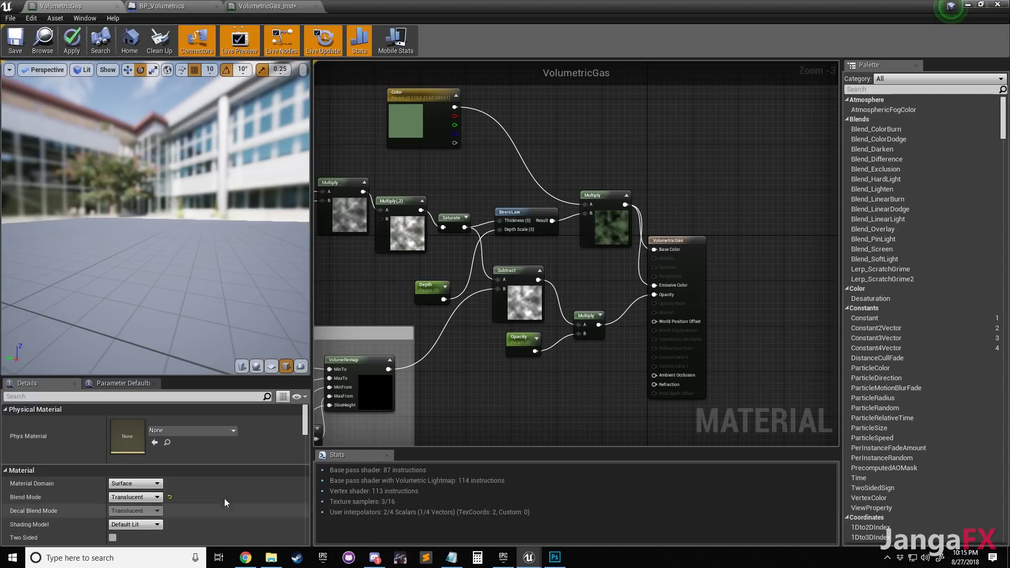
right_click_drag(686, 160, 693, 191)
right_click_drag(672, 190, 654, 183)
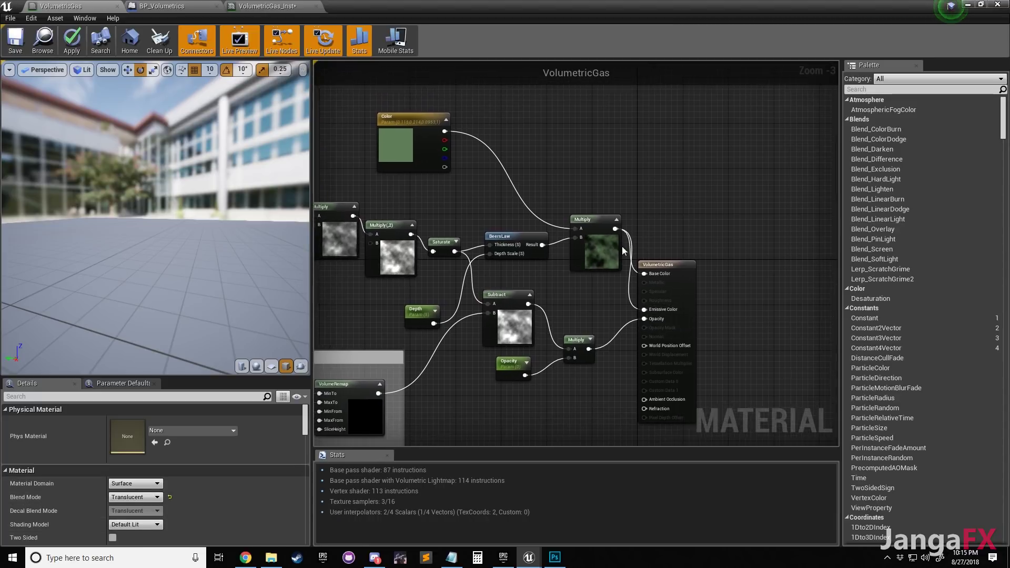
scroll(604, 263, "up", 3)
right_click_drag(582, 294, 675, 273)
right_click_drag(422, 257, 519, 260)
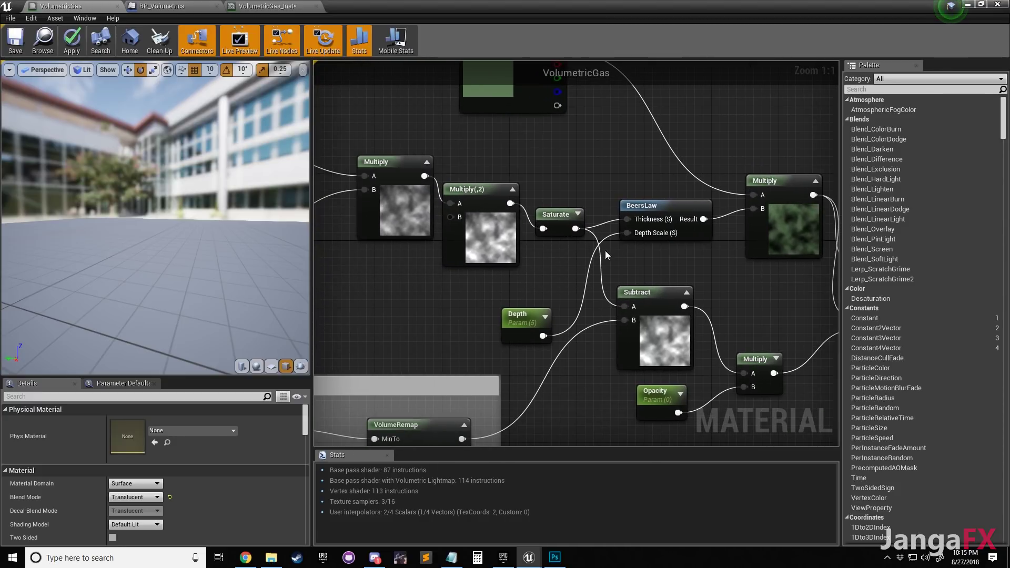
Expand the Saturate node's preview and move the node up in line with the second Multiply
left_click(578, 214)
left_click_drag(561, 232, 558, 206)
right_click_drag(396, 266, 609, 269)
scroll(477, 272, "down", 1)
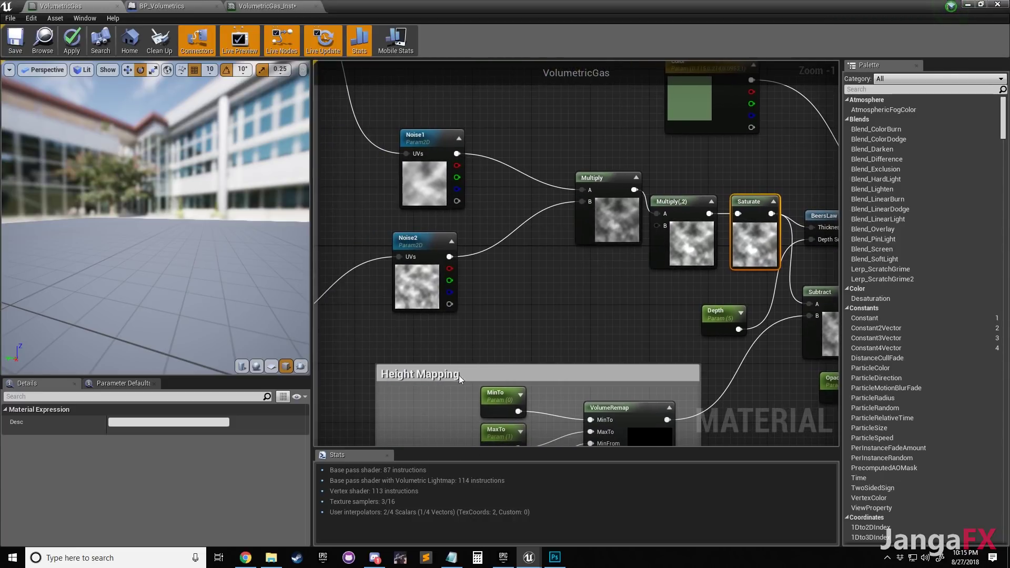
Switch to Photoshop and apply Levels to fxt_volumegas.png, raising the black output level to about 50
left_click(554, 558)
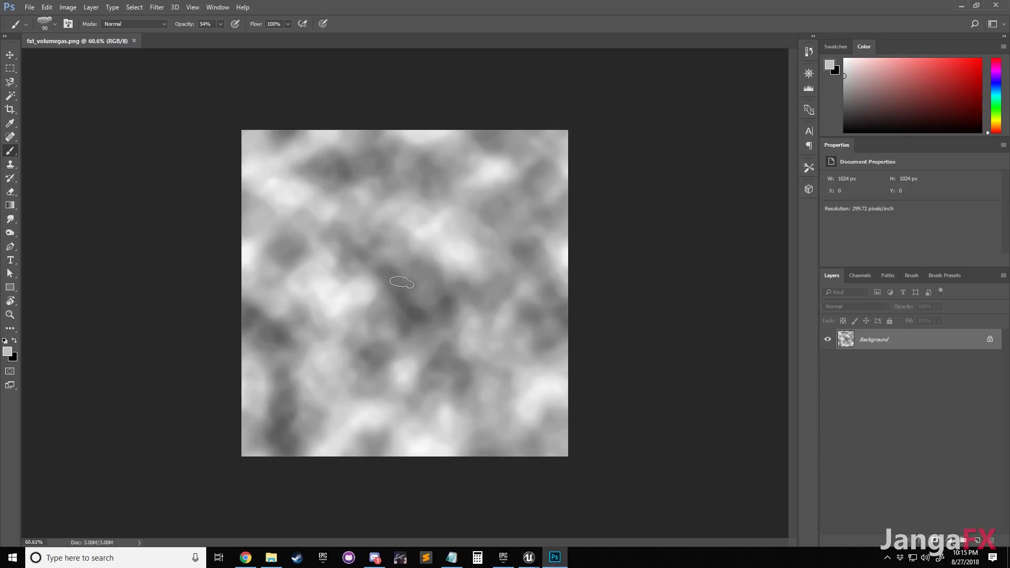
key("ctrl+l")
left_click_drag(624, 353, 650, 363)
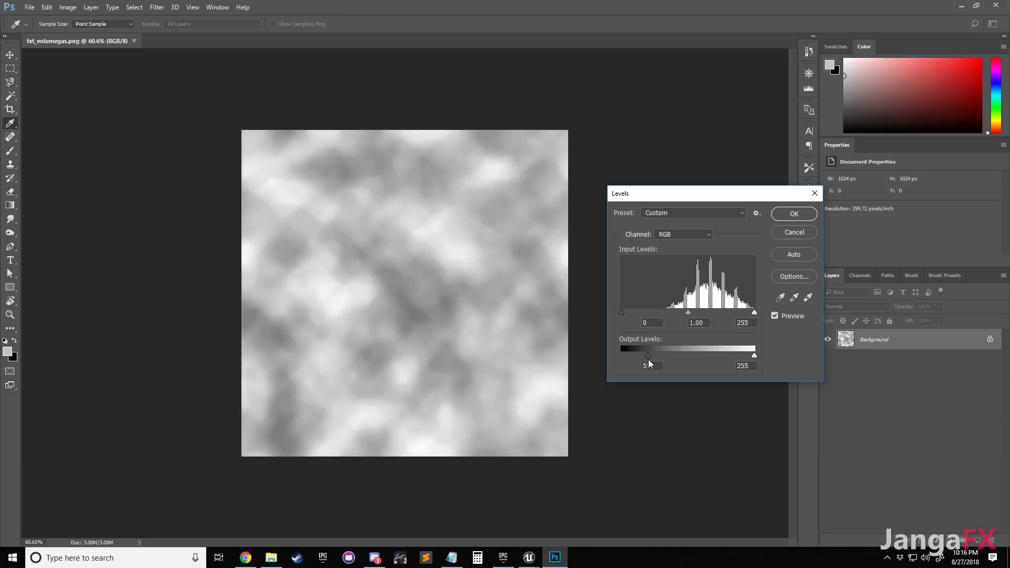
left_click(795, 214)
Save the lightened noise texture as a PNG with smallest compression and return to the material graph
left_click(29, 8)
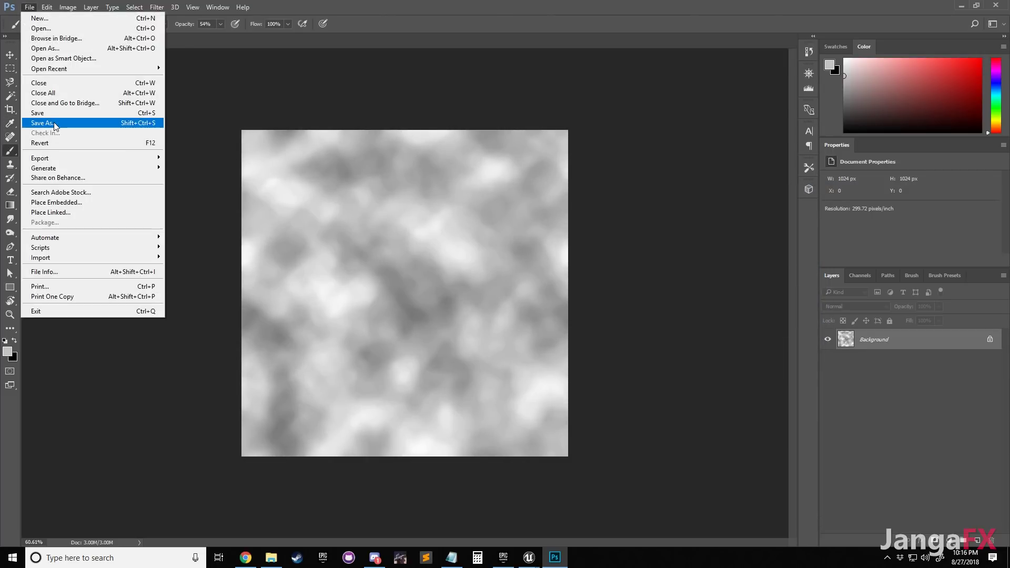
left_click(55, 123)
left_click(296, 100)
left_click(415, 327)
left_click(530, 279)
left_click(550, 177)
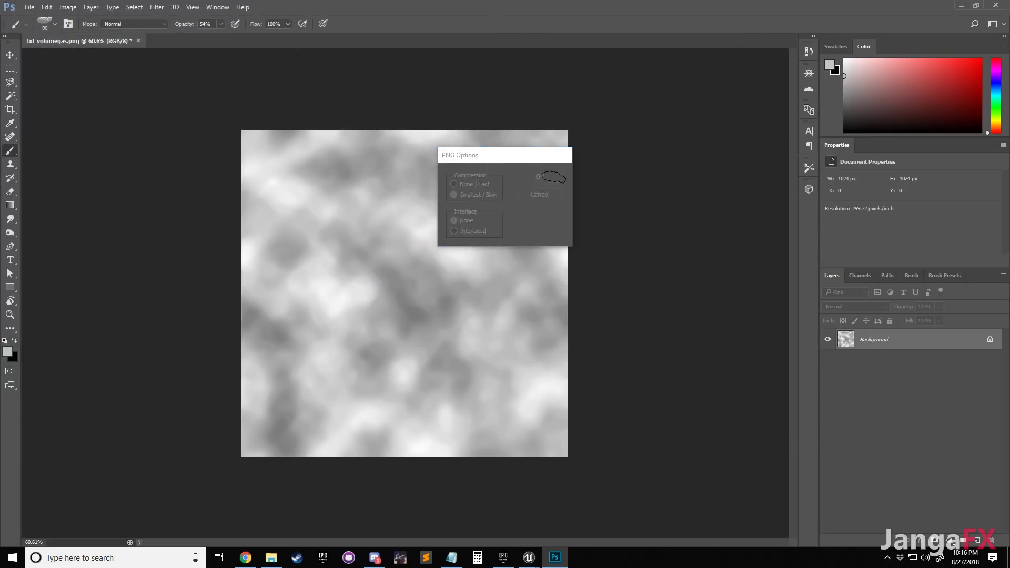
left_click(961, 5)
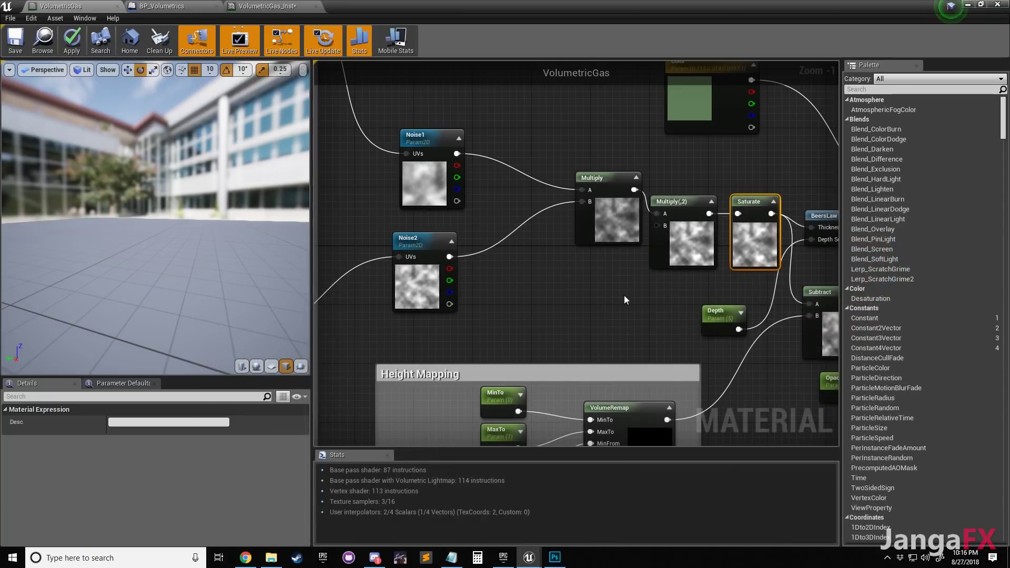
Return to the level editor, reimport the fxt_volumegas texture from the JangaFX folder and inspect the gas in the room
right_click_drag(560, 126, 474, 132)
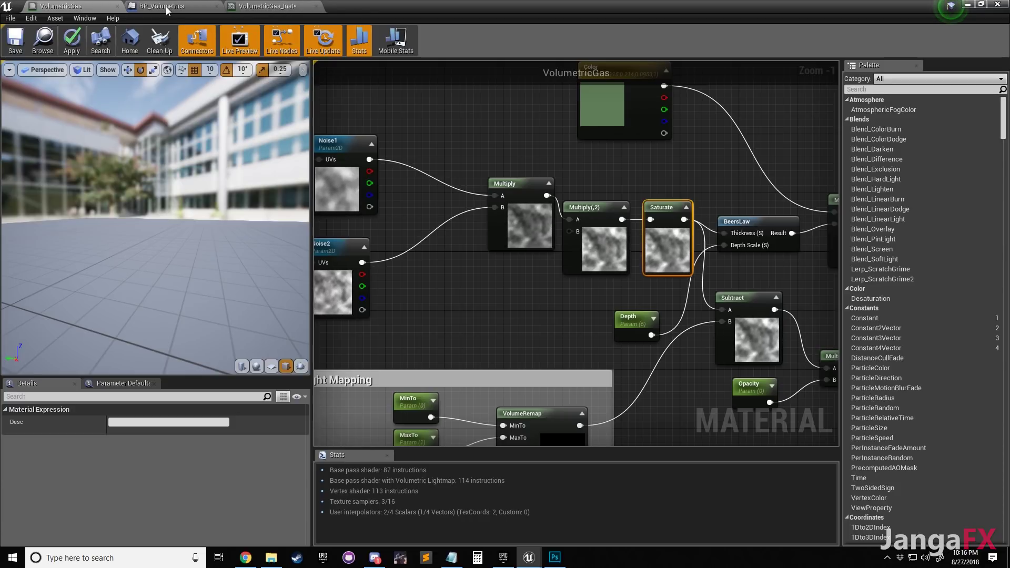
left_click(260, 7)
left_click(165, 5)
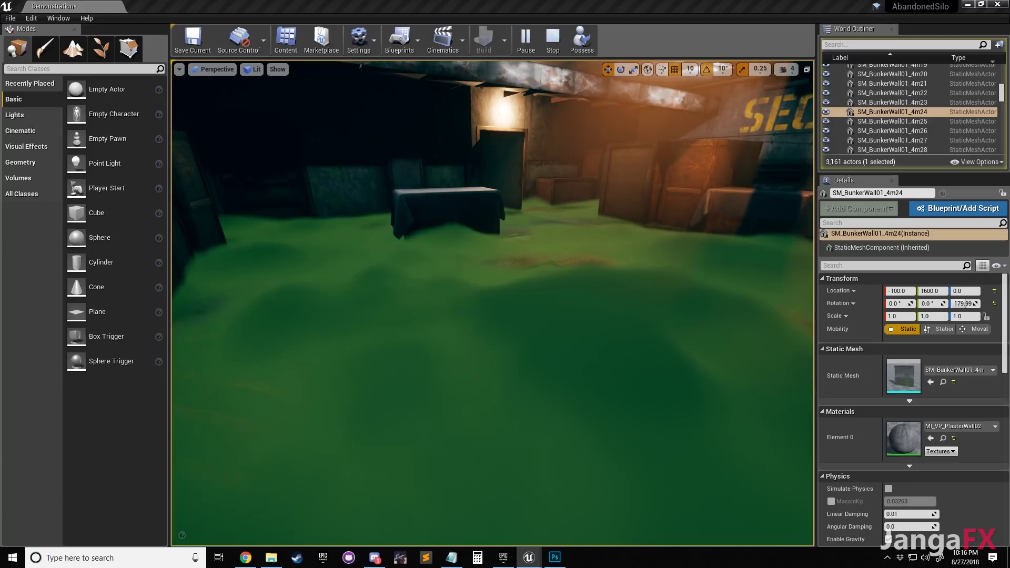
left_click_drag(1009, 161, 928, 147)
right_click(931, 213)
mouse_move(937, 275)
left_click(842, 263)
right_click_drag(594, 314, 711, 400)
right_click_drag(576, 293, 547, 227)
mouse_move(484, 221)
right_mouse_down()
mouse_move(389, 223)
mouse_move(481, 203)
mouse_move(471, 142)
mouse_move(442, 237)
mouse_move(483, 235)
right_mouse_up()
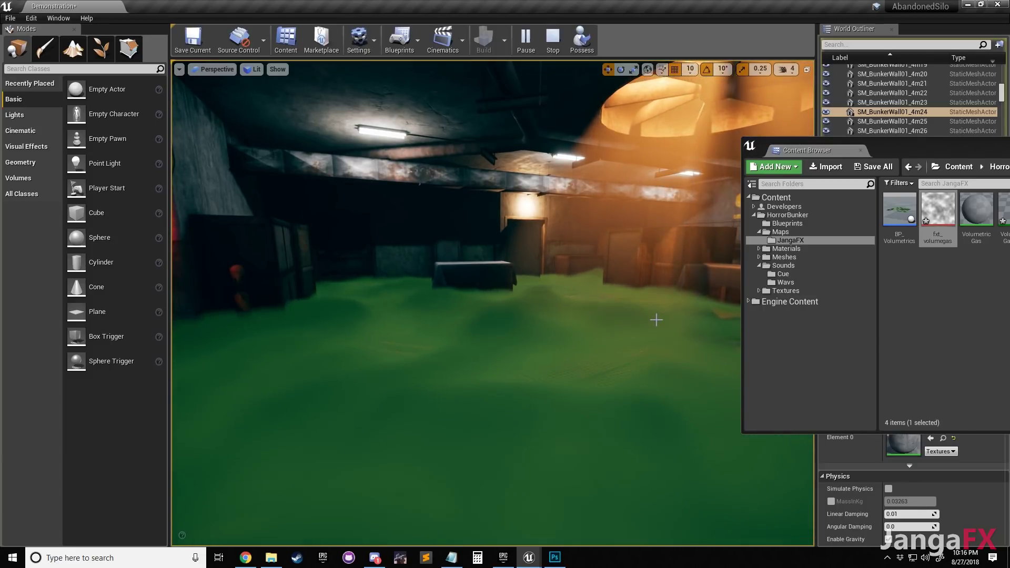
Switch to Photoshop, add a new layer above the Background and render Clouds on it
mouse_move(554, 557)
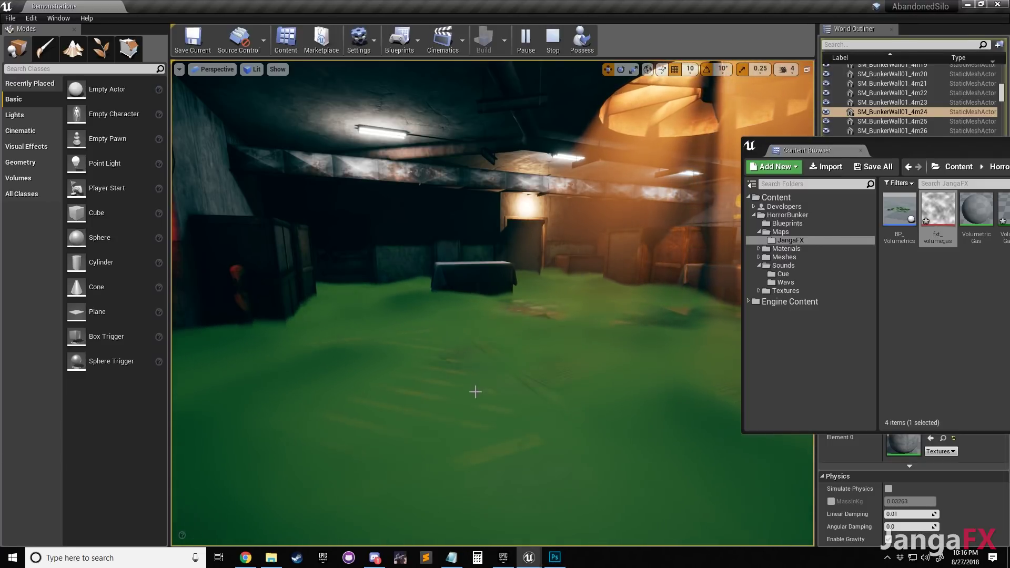
left_click(554, 558)
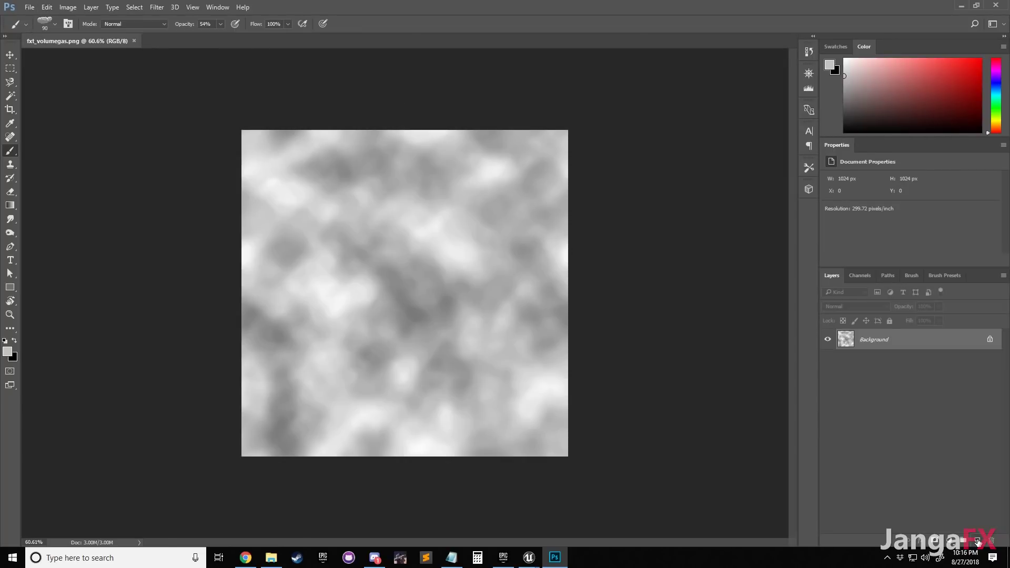
left_click(977, 541)
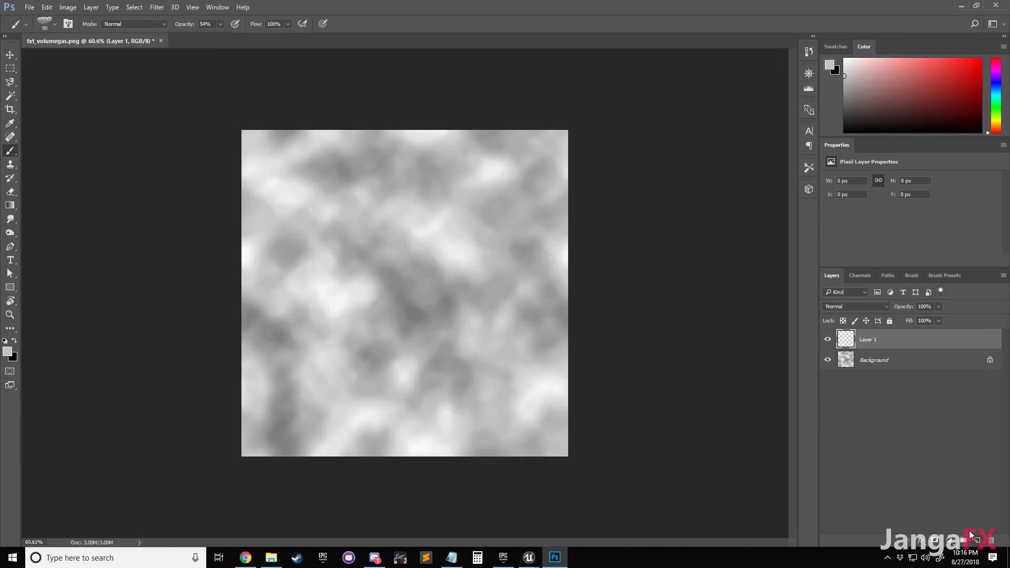
left_click(154, 8)
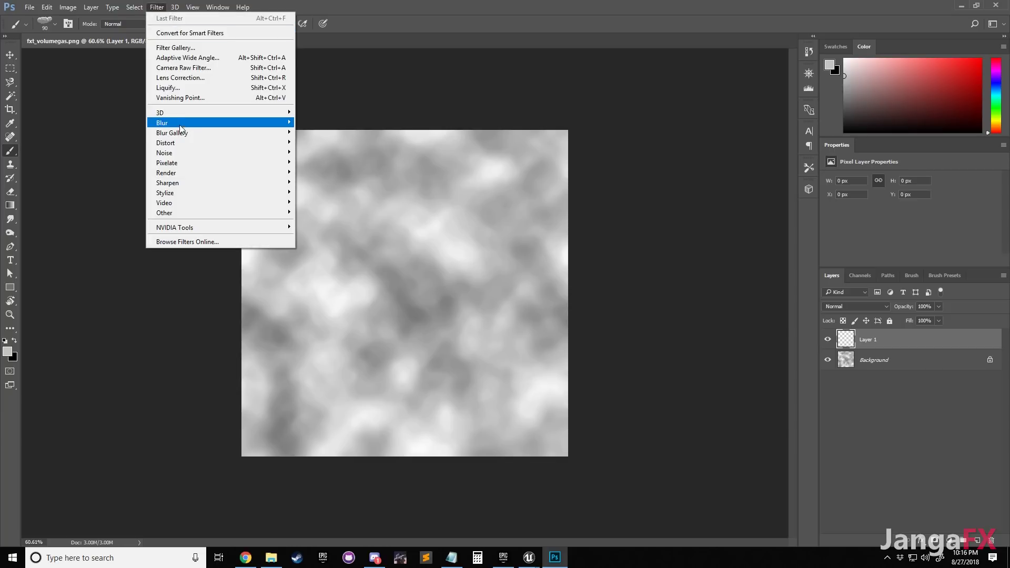
mouse_move(202, 178)
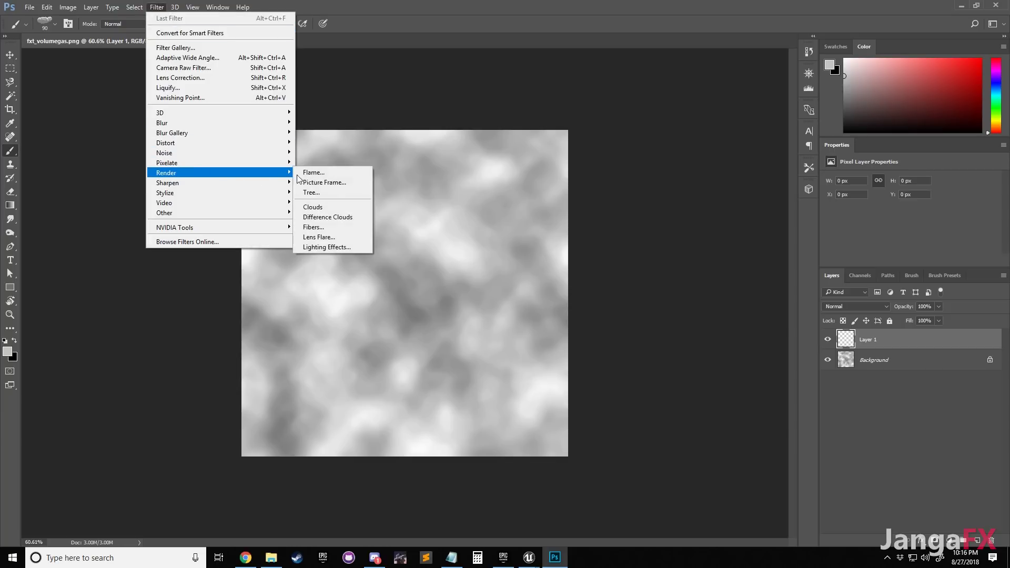
left_click(340, 216)
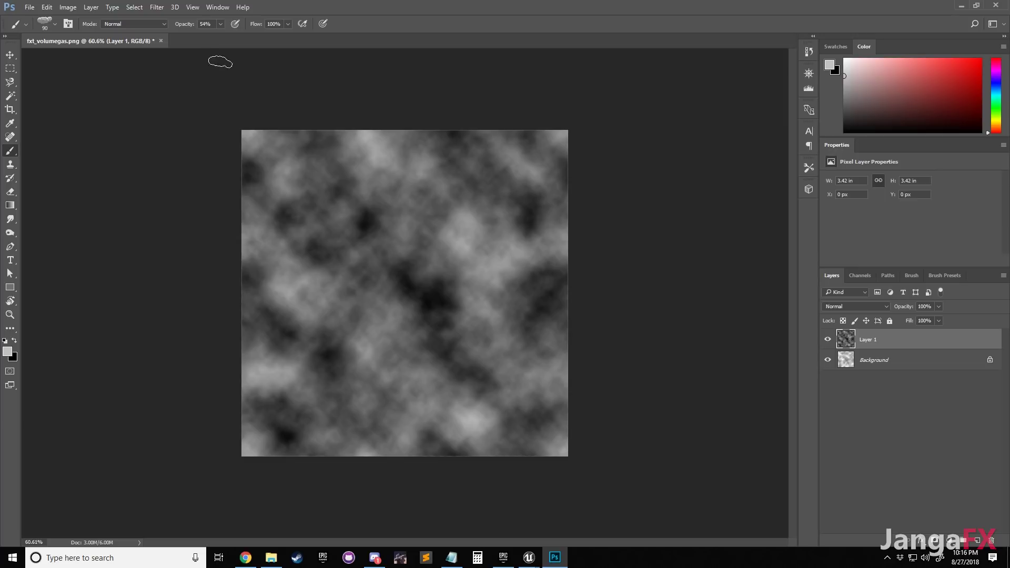
Reapply the Clouds filter to Layer 1 several times to get a different, higher-contrast pattern
key("ctrl+f")
left_click(303, 88)
left_click(157, 7)
left_click(166, 18)
key("ctrl+alt+f")
key("ctrl+alt+f")
key("ctrl+alt+f")
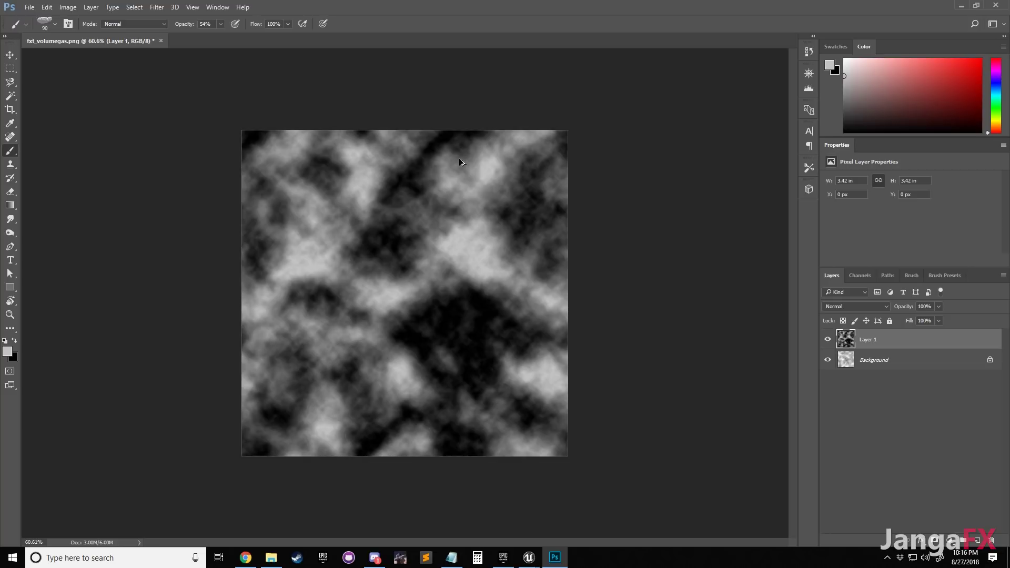
key("ctrl+alt+f")
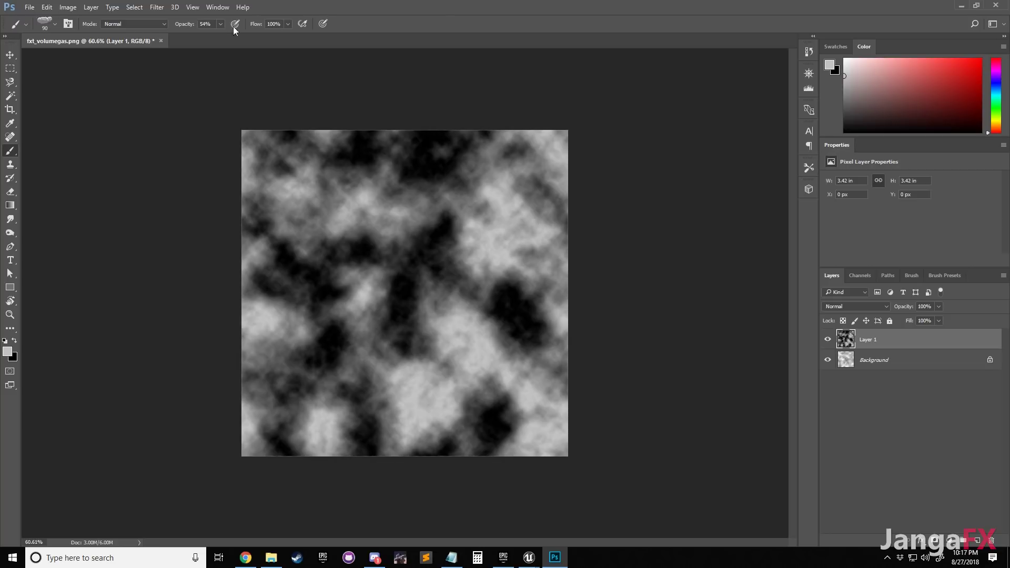
key("ctrl+alt+f")
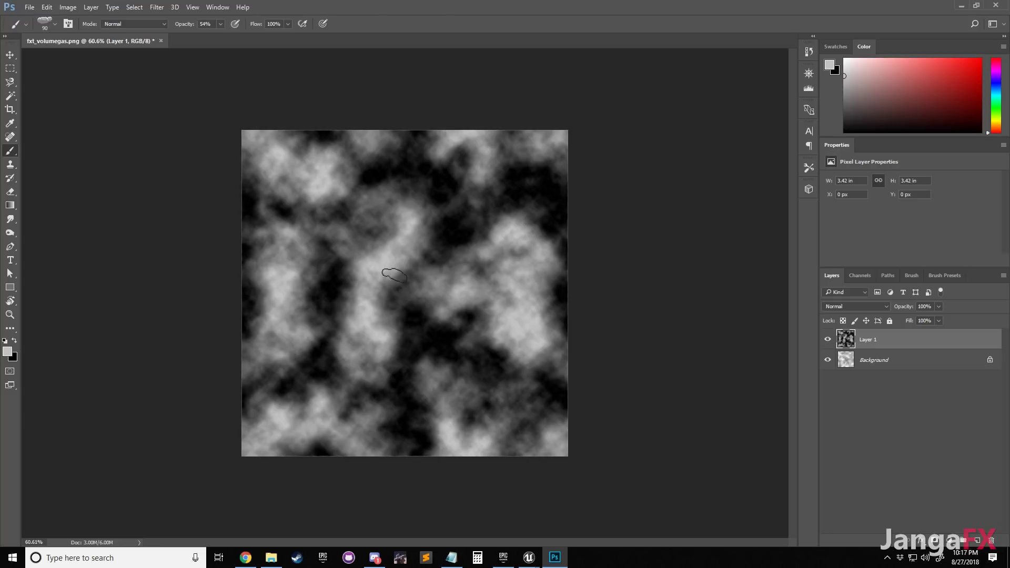
Apply the Paint Daubs artistic filter to Layer 1 with brush size 22, sharpness 0 and the Sparkle brush type
left_click(155, 7)
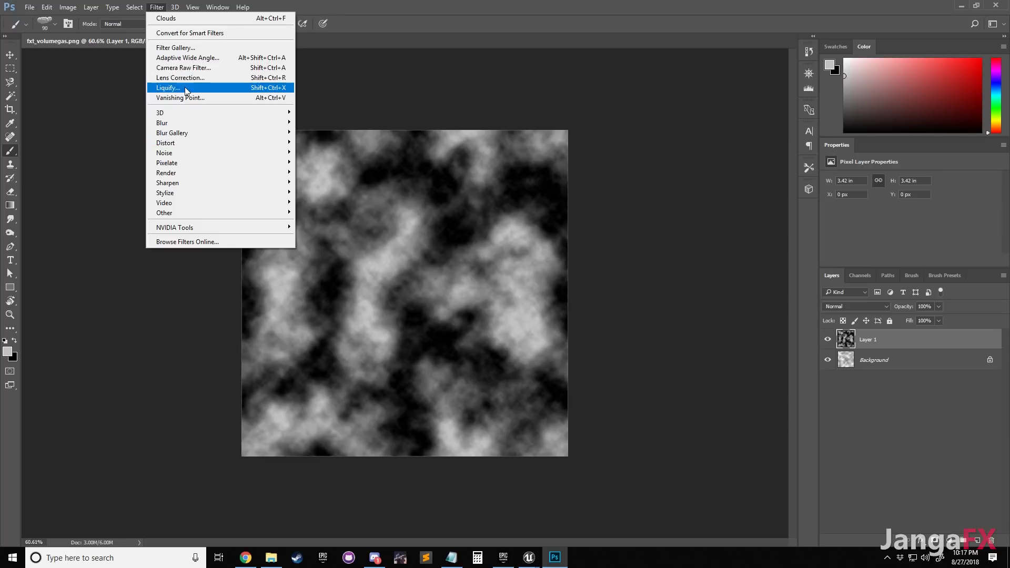
left_click(183, 49)
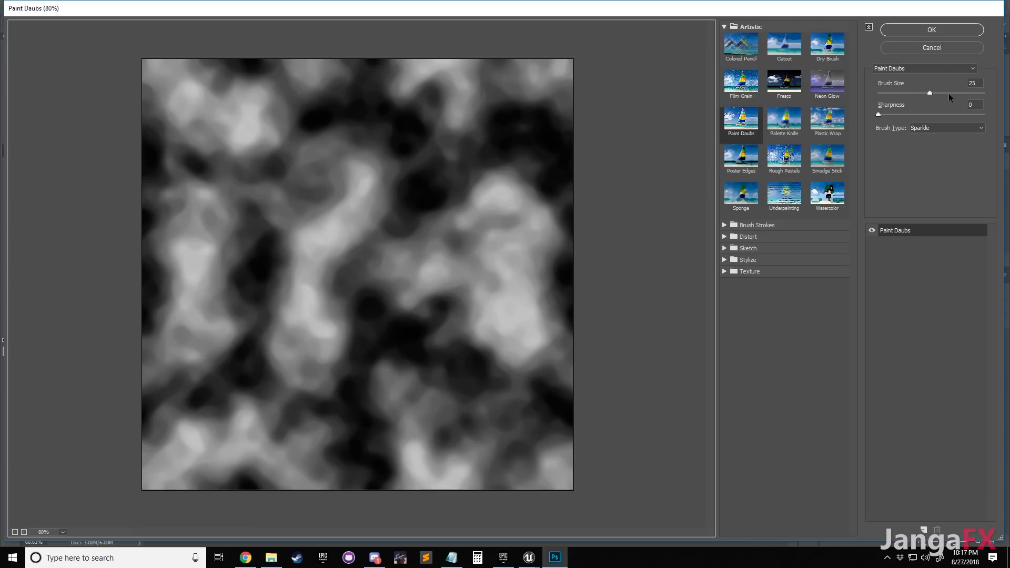
left_click_drag(942, 93, 973, 94)
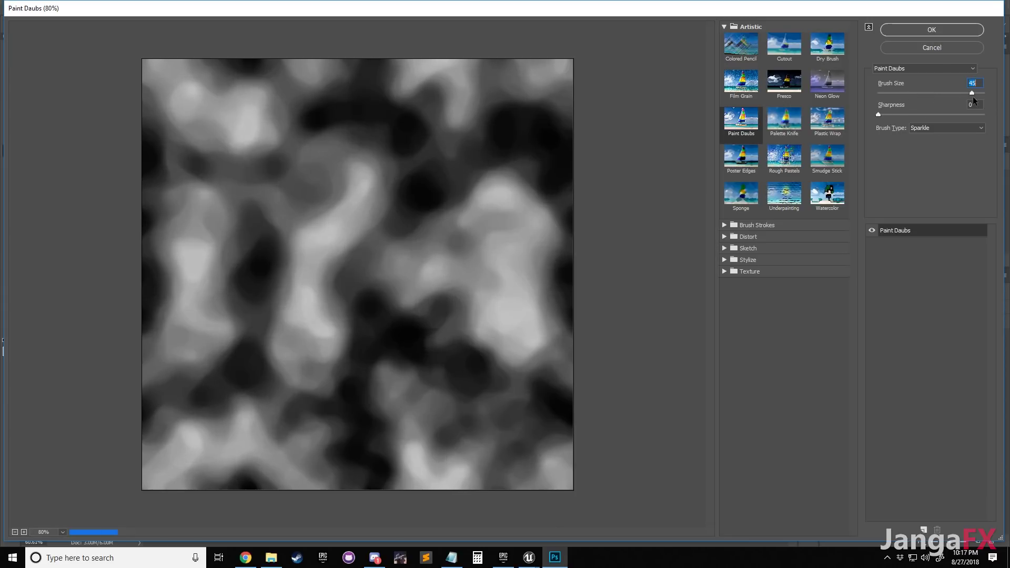
left_click_drag(947, 96, 920, 97)
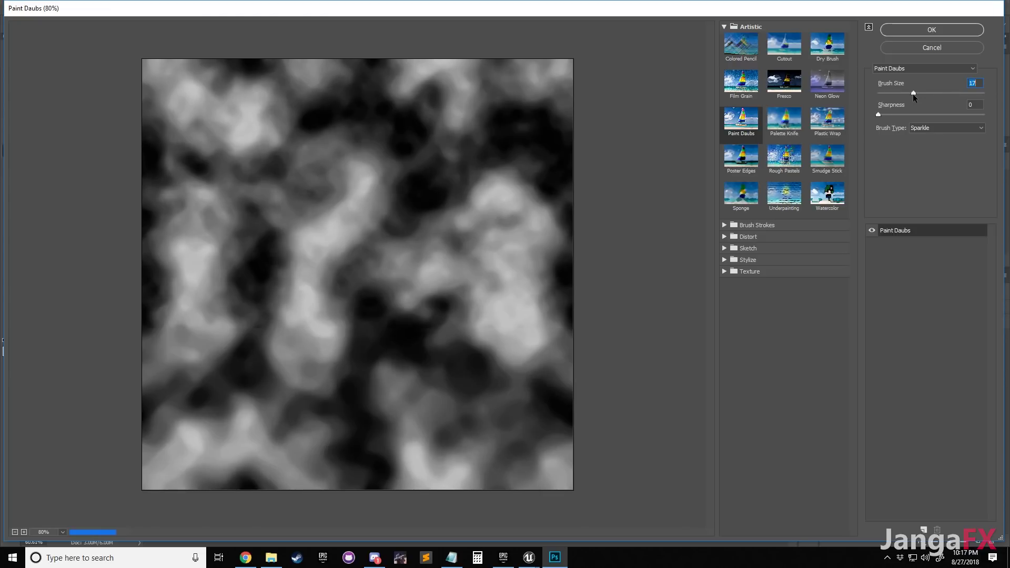
left_click(929, 94)
left_click(918, 92)
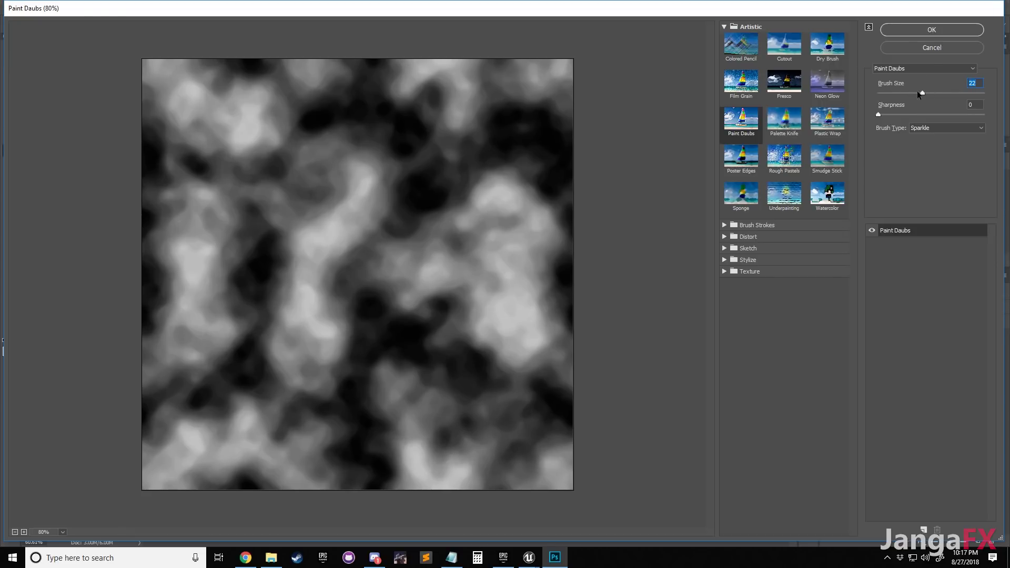
left_click(921, 29)
Apply a Gaussian Blur with a 1.0 pixel radius to Layer 1
left_click(164, 8)
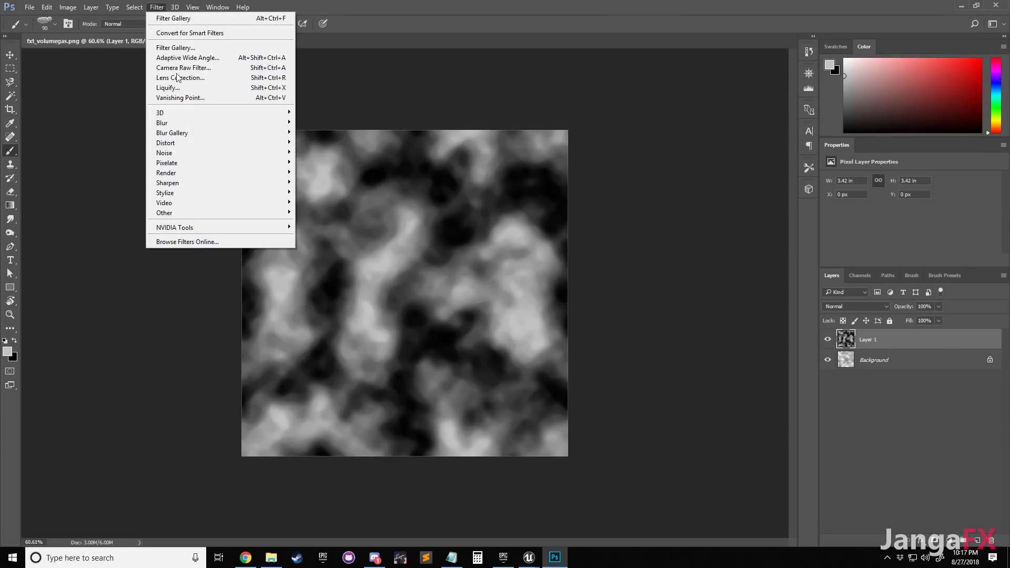
mouse_move(221, 131)
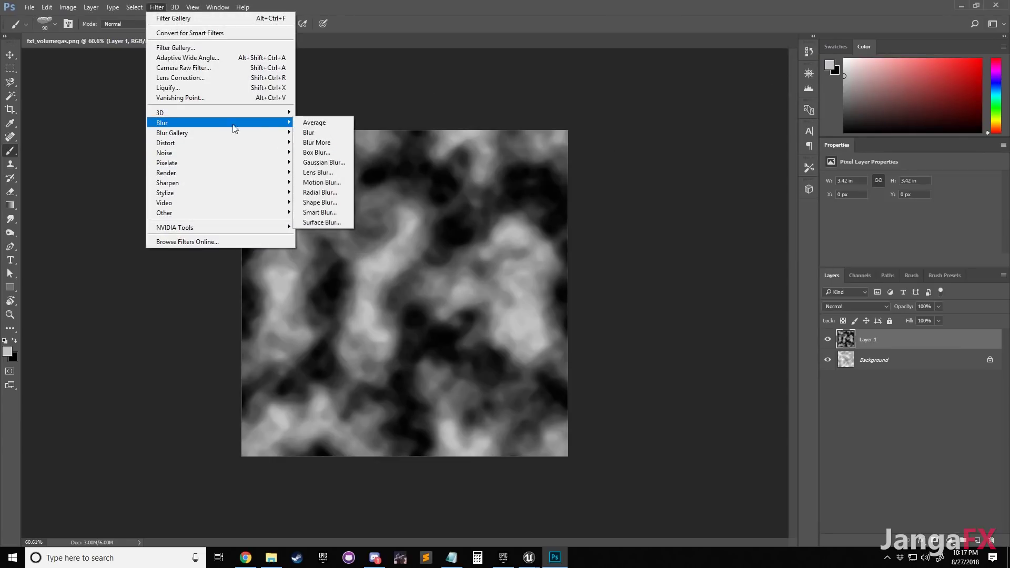
left_click(326, 163)
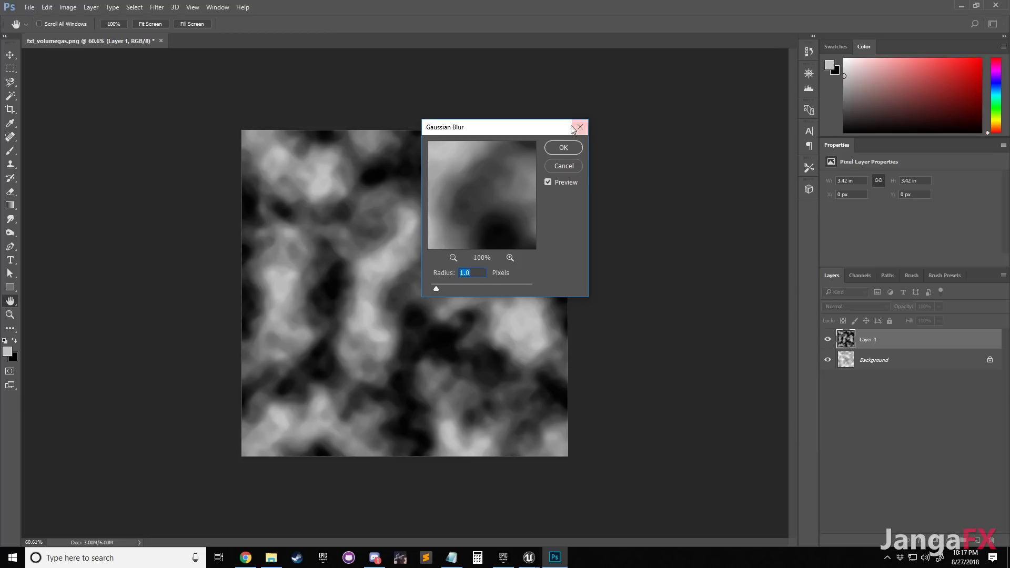
left_click(564, 148)
key("b")
key("ctrl+plus")
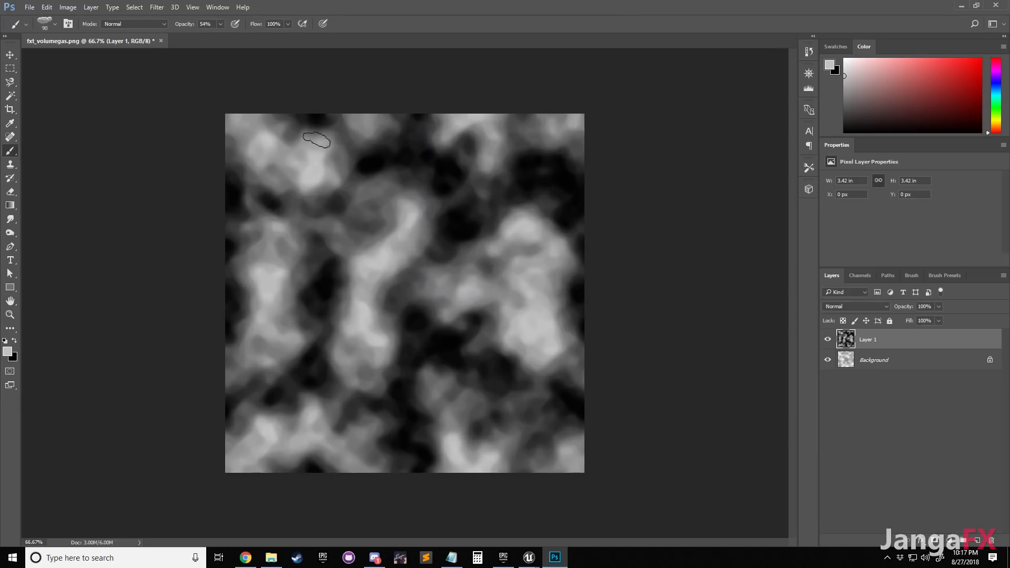
Offset Layer 1 by +512 pixels horizontally and vertically, with undefined areas set to Wrap Around
left_click(156, 8)
mouse_move(238, 213)
left_click(316, 262)
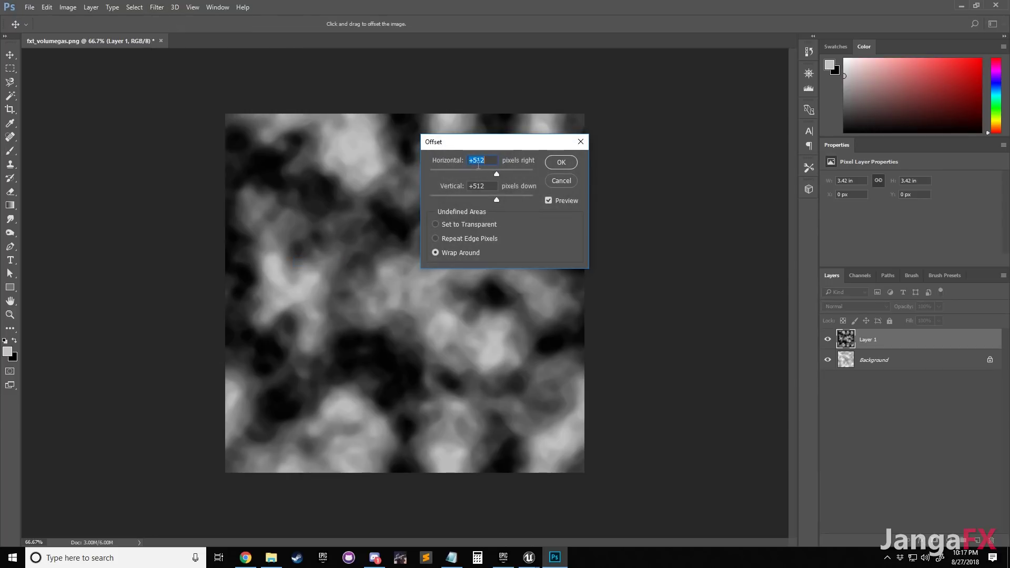
left_click(567, 164)
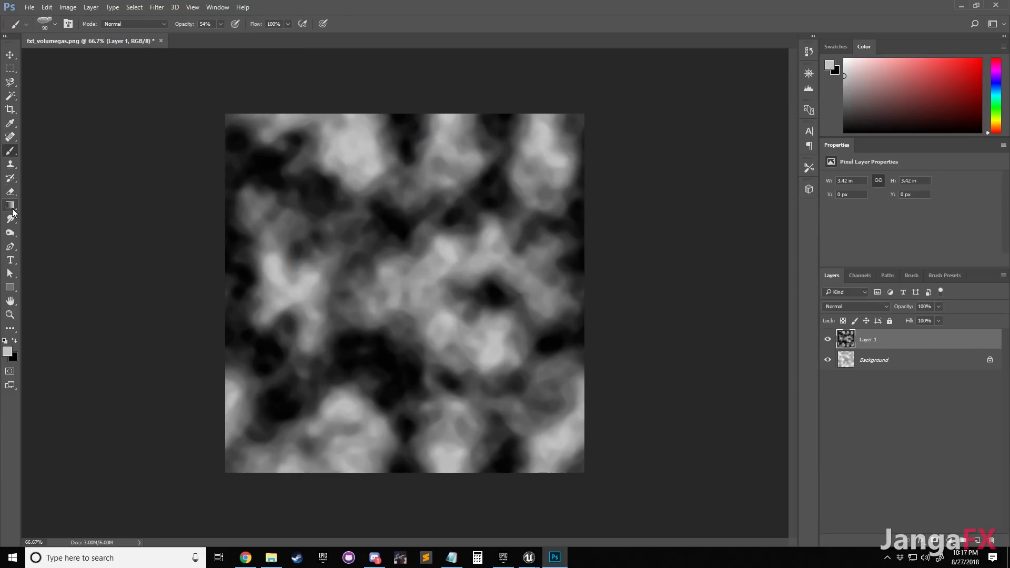
Choose the Smudge tool, go over the middle of the cloud pattern and repeat the Offset filter on Layer 1
left_click(10, 233)
left_click(10, 219)
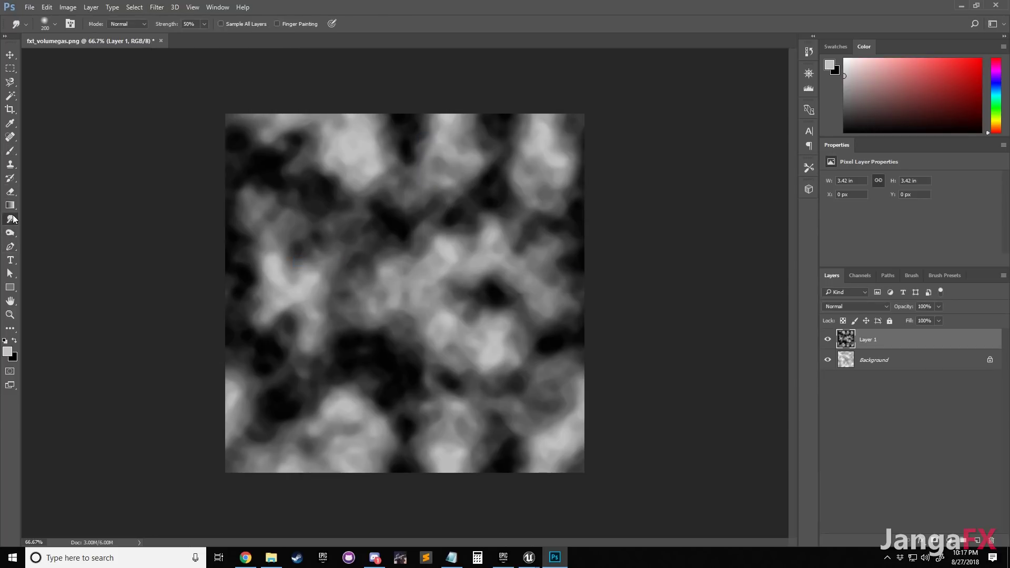
scroll(200, 301, "up", 2, "alt")
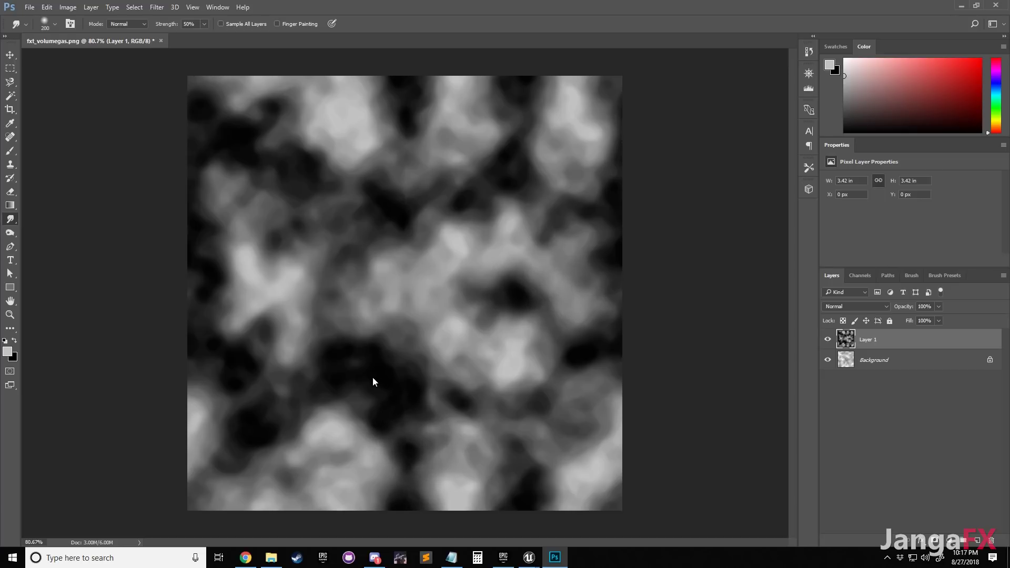
left_click_drag(377, 197, 399, 232)
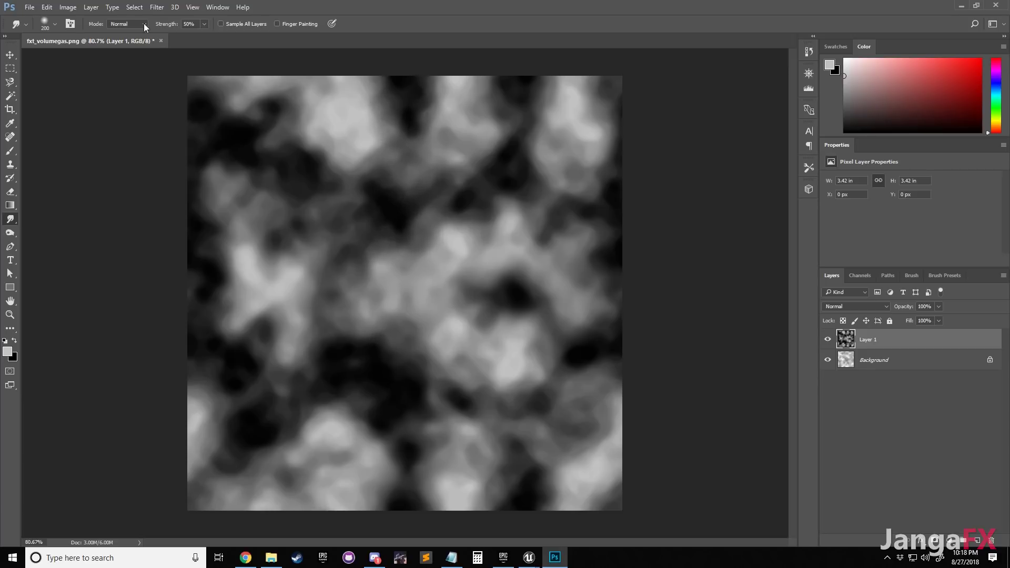
left_click(157, 7)
left_click(316, 4)
key("ctrl+alt+f")
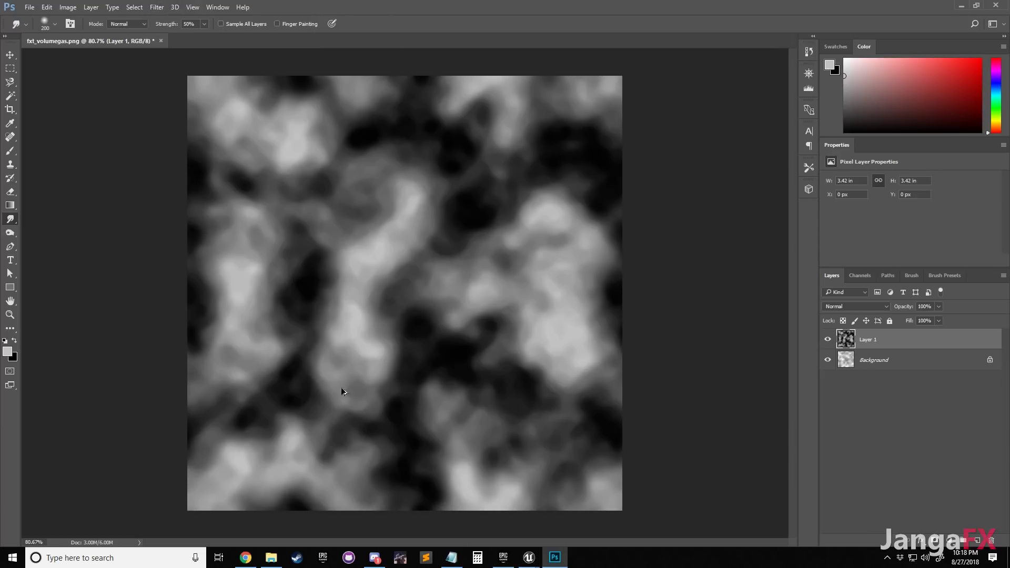
left_click(157, 8)
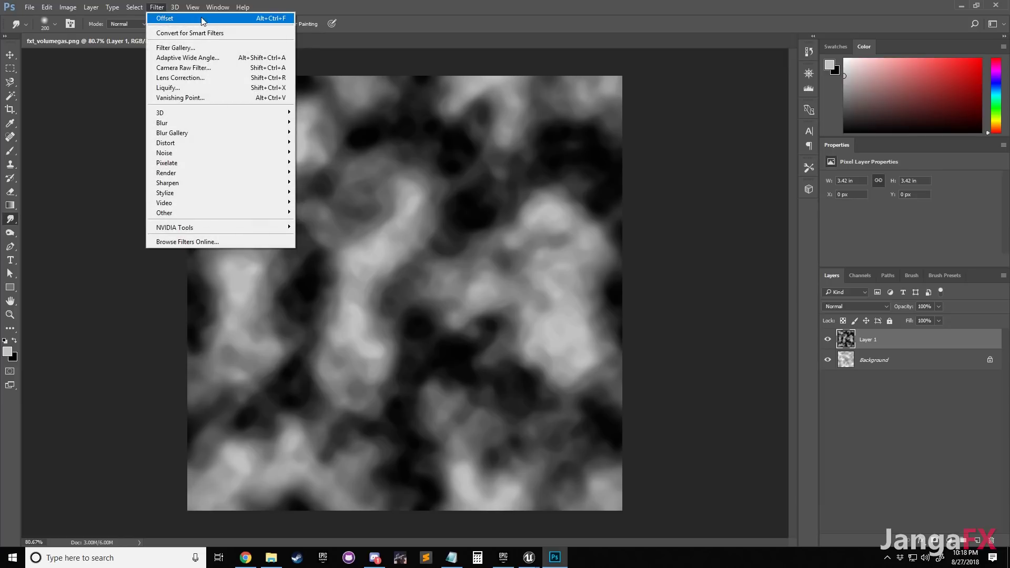
left_click(382, 17)
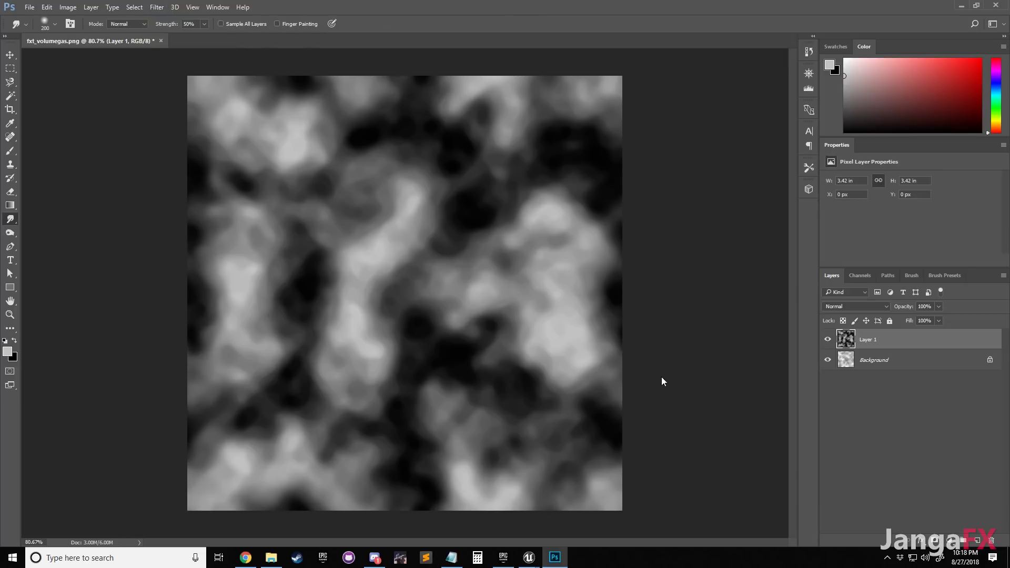
Select the whole canvas with the rectangular marquee, hide Layer 1 and isolate the Green channel
left_click(10, 69)
mouse_move(184, 72)
left_mouse_down()
mouse_move(647, 500)
mouse_move(672, 501)
left_mouse_up()
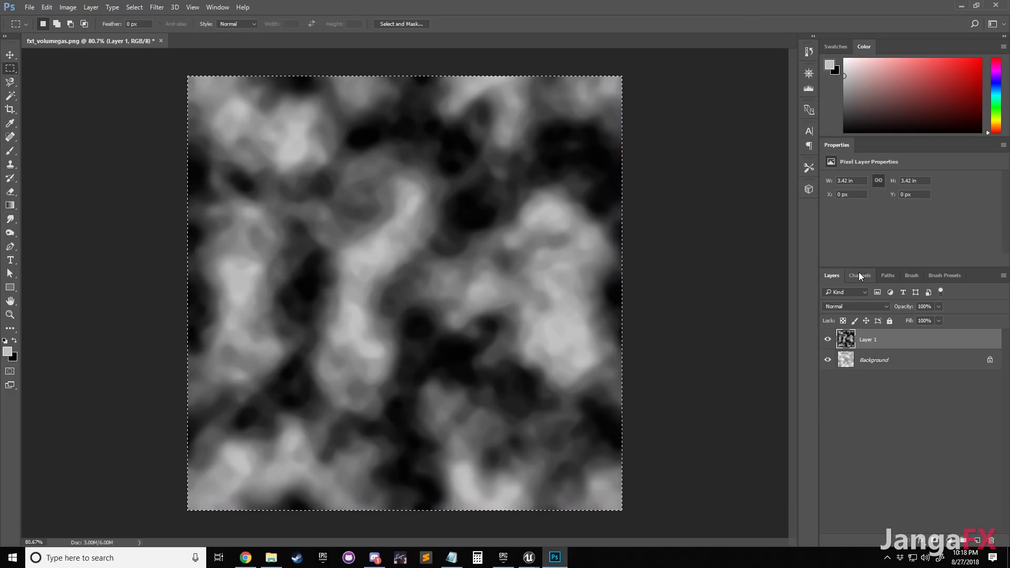
left_click(830, 342)
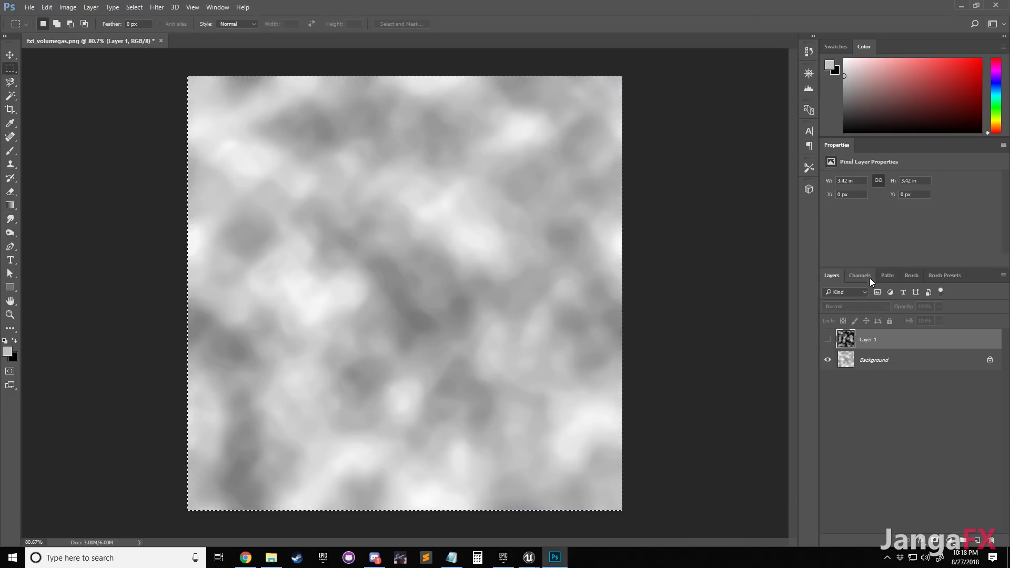
left_click(861, 275)
left_click(875, 338)
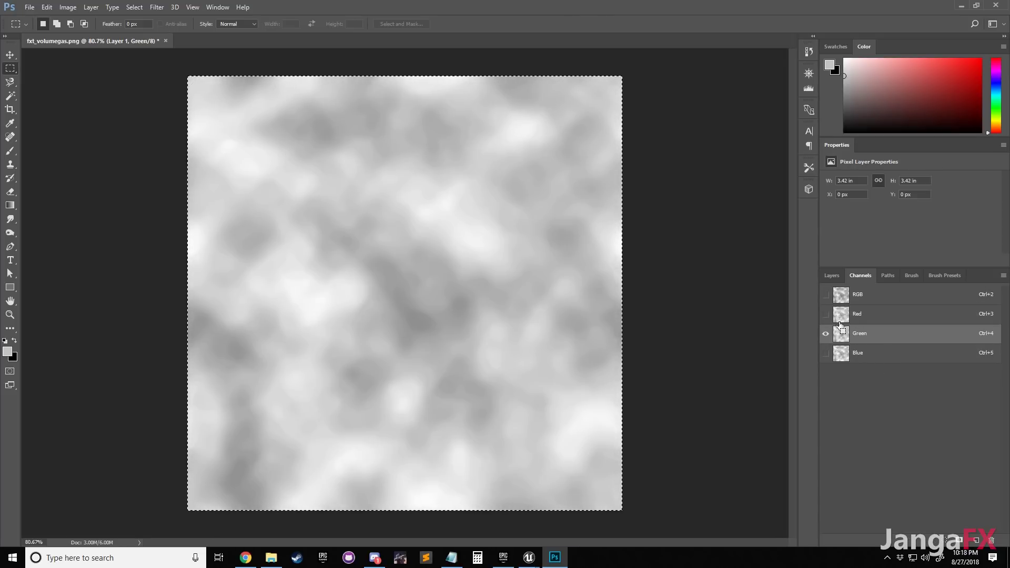
Clear the selection, restore the full RGB composite and make the Background layer active
left_click(78, 94)
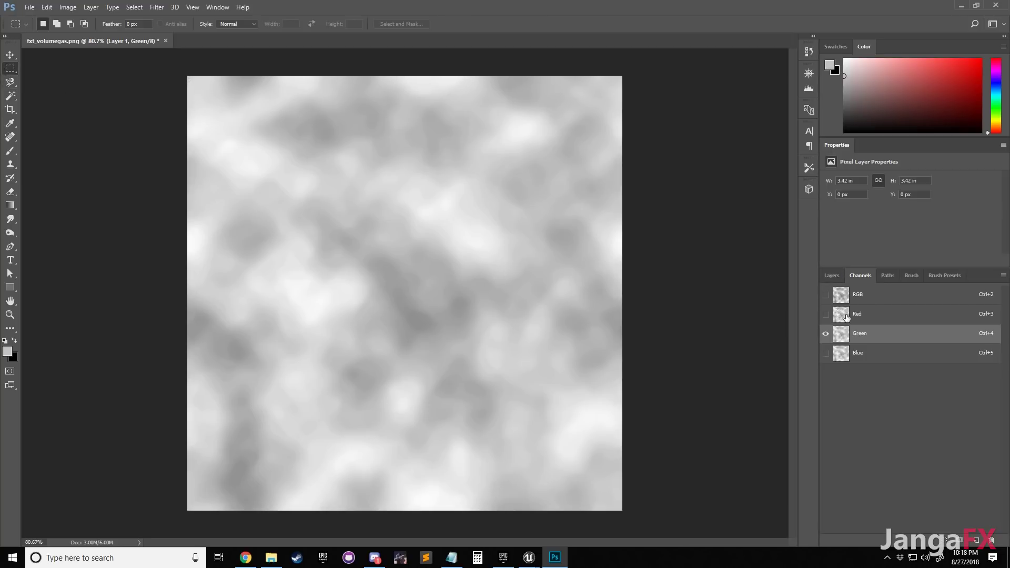
key("ctrl+2")
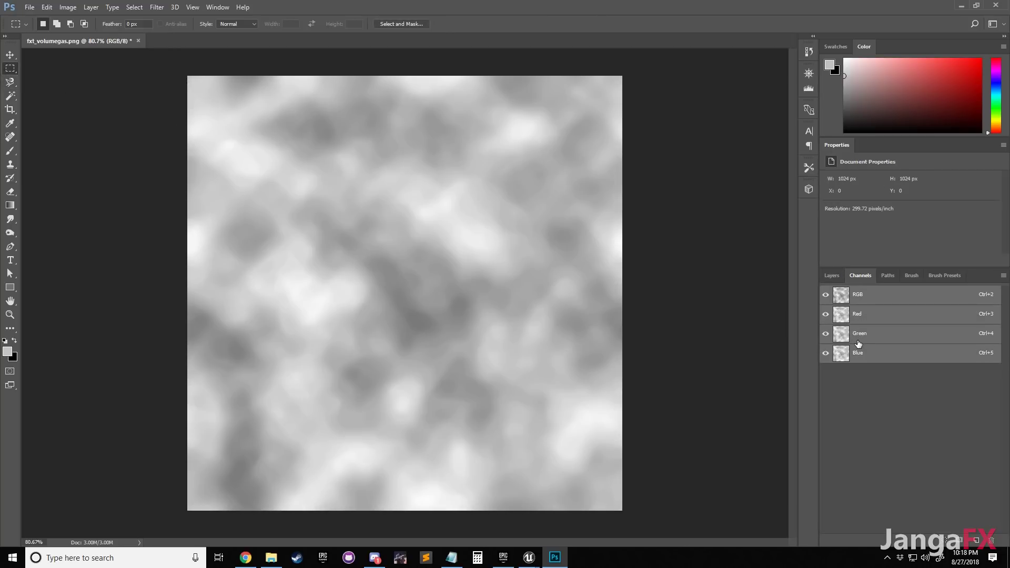
left_click(833, 276)
left_click(879, 361)
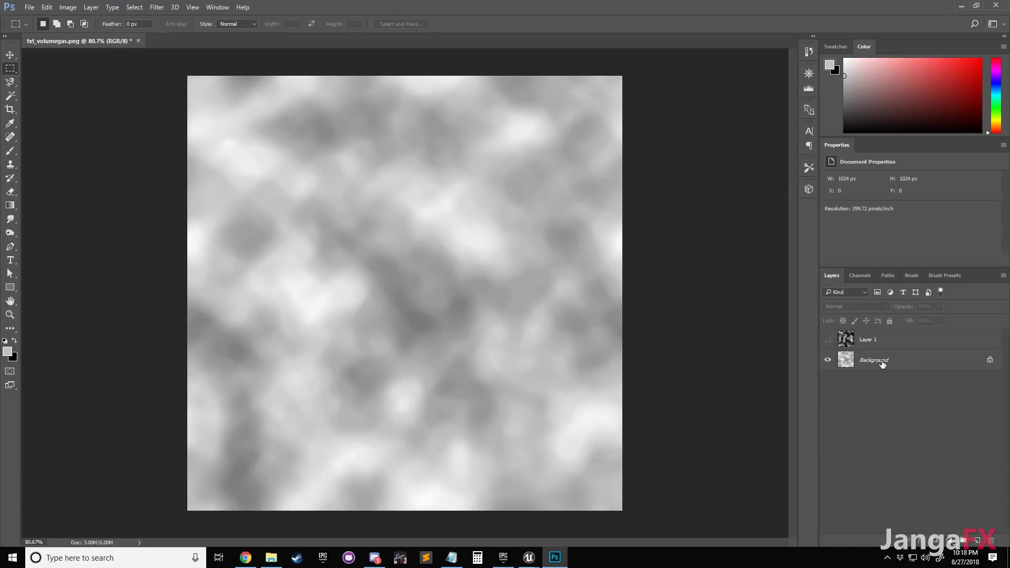
Paste the copied cloud pattern into the Background layer's Green channel and show all RGB channels together
left_click(860, 276)
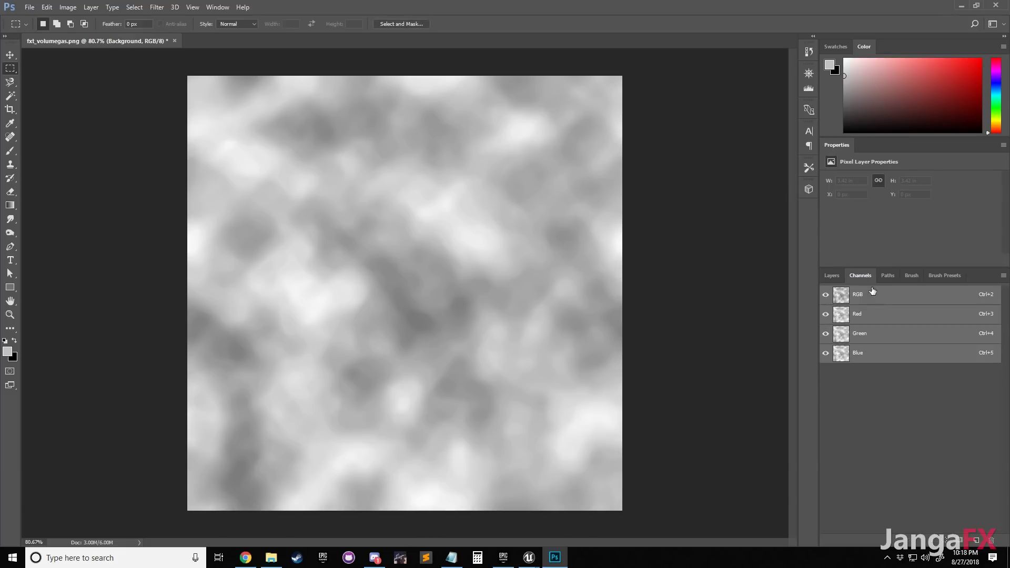
left_click(874, 334)
key("ctrl+v")
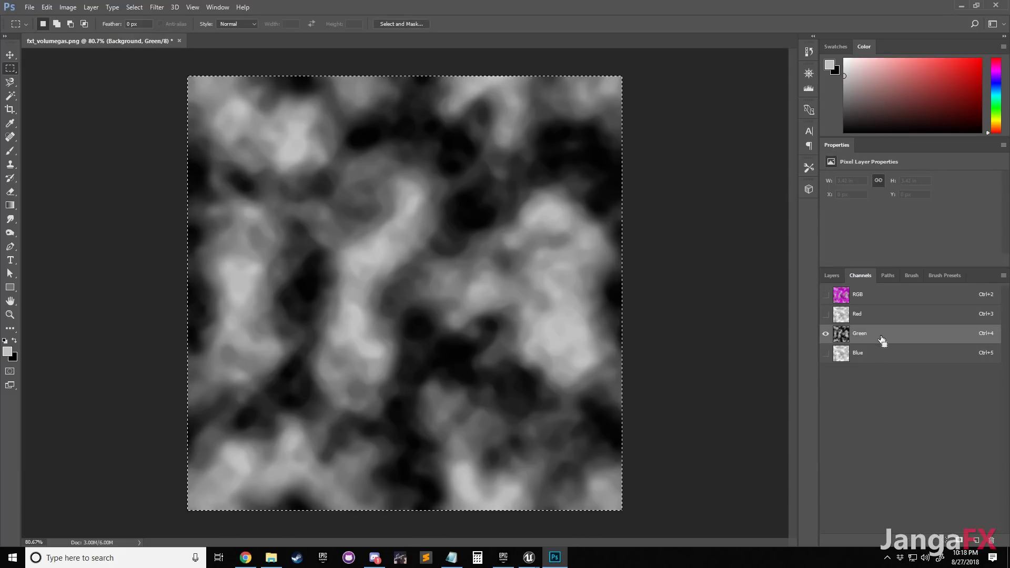
left_click(826, 314)
left_click(826, 294)
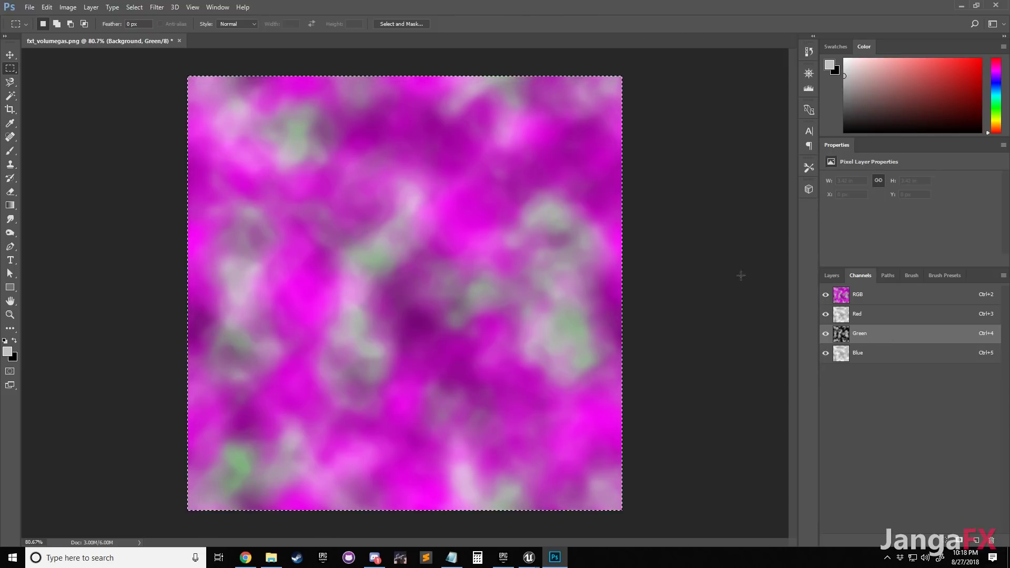
Save the image as fxt_volumegas.png in PNG format in the noise folder, replacing the existing file and accepting the PNG options
left_click(30, 7)
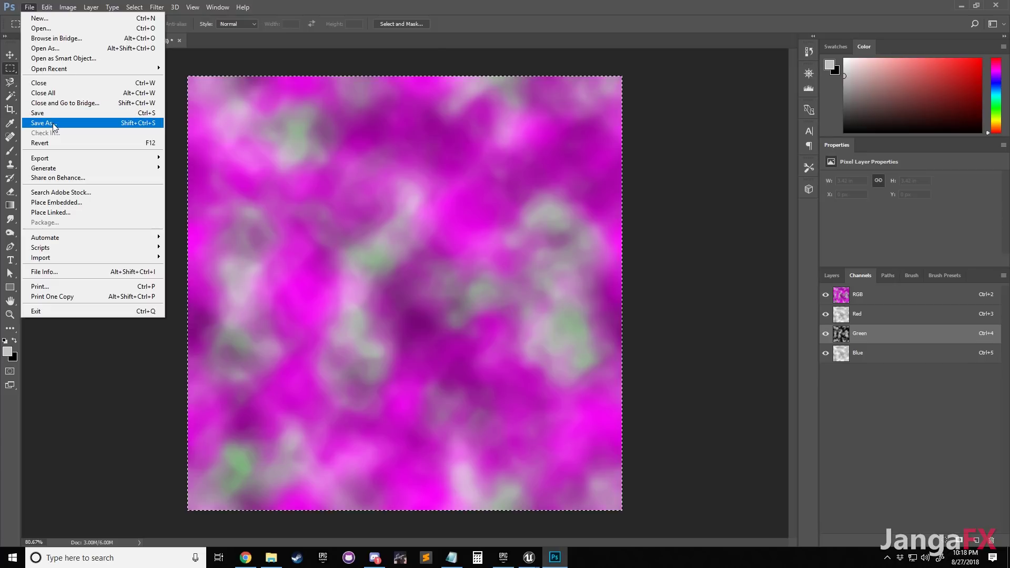
left_click(53, 123)
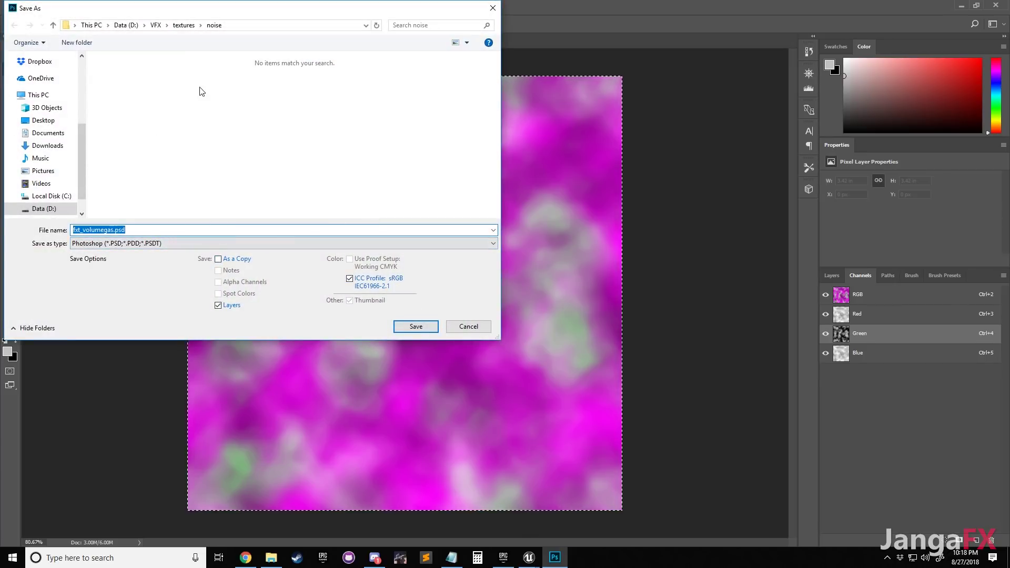
left_click(185, 243)
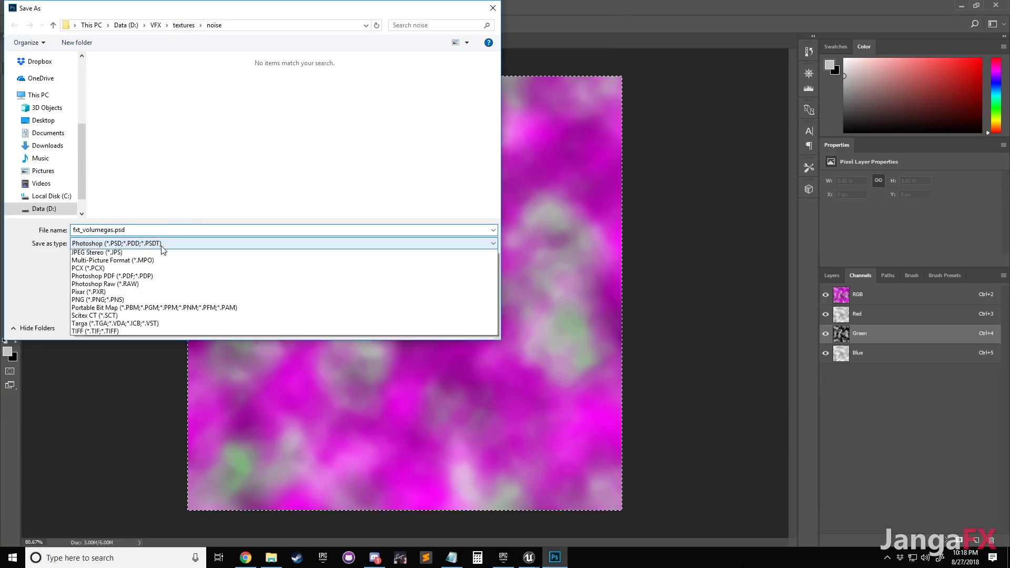
left_click(105, 374)
left_click(405, 330)
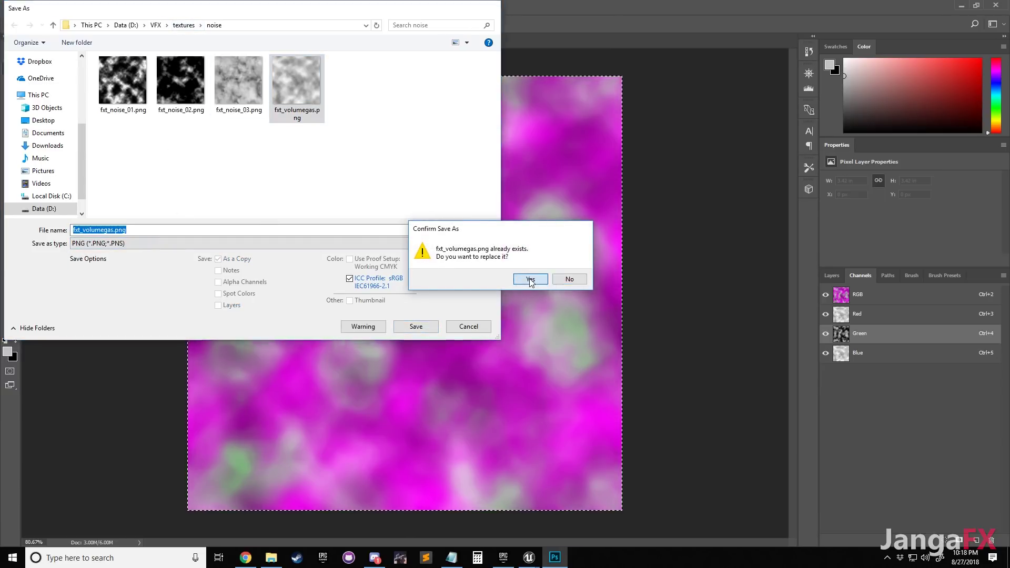
left_click(531, 280)
left_click(545, 169)
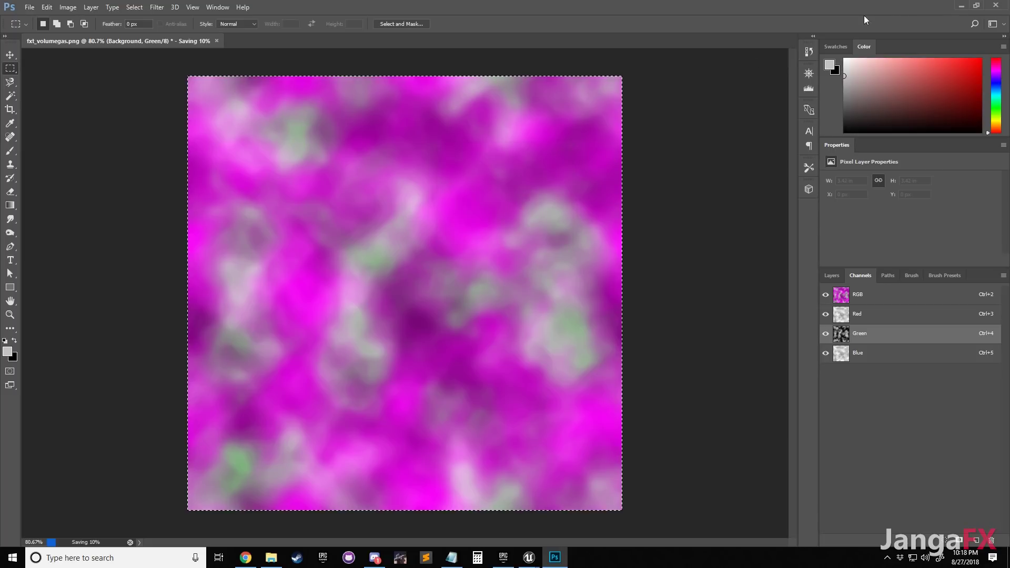
Switch to Unreal Editor and save all modified content, including the Demonstration level, fxt_volumegas and VolumetricGas_Inst
left_click(960, 7)
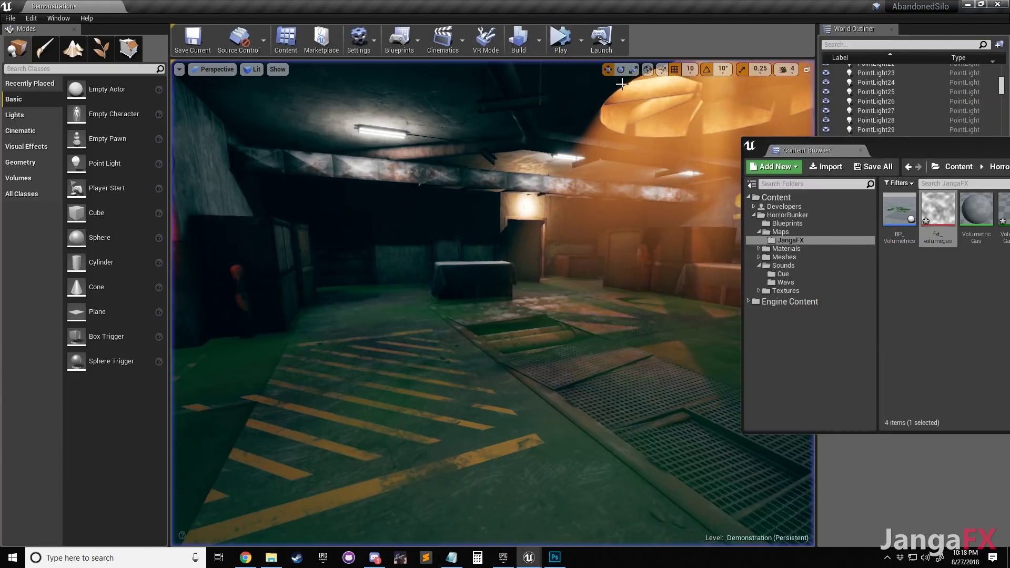
left_click(869, 167)
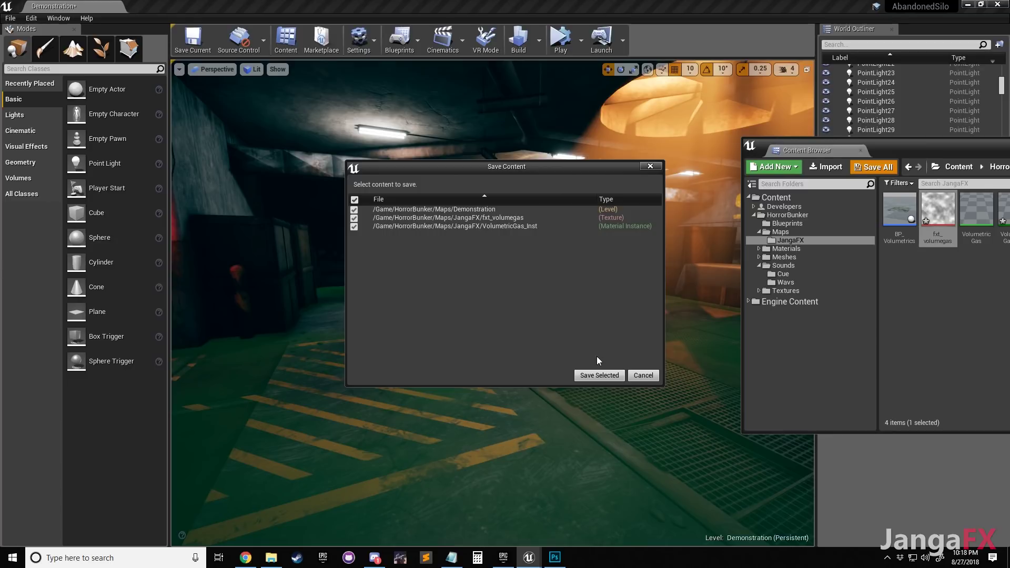
left_click(600, 375)
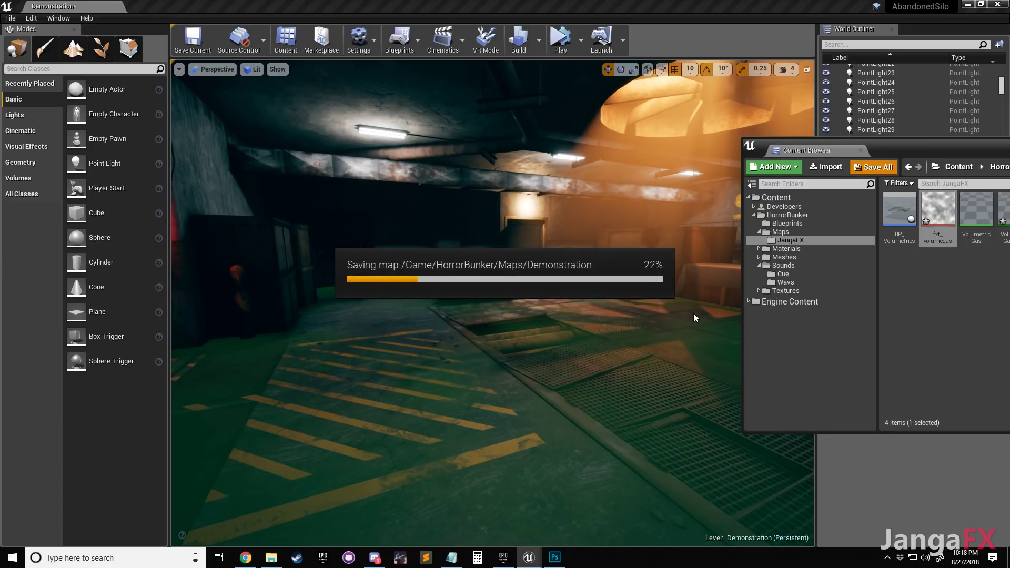
In the VolumetricGas material, wire Noise1's red channel to Multiply input A and Noise2's green channel to input B
left_click_drag(942, 144, 703, 111)
double_click(728, 184)
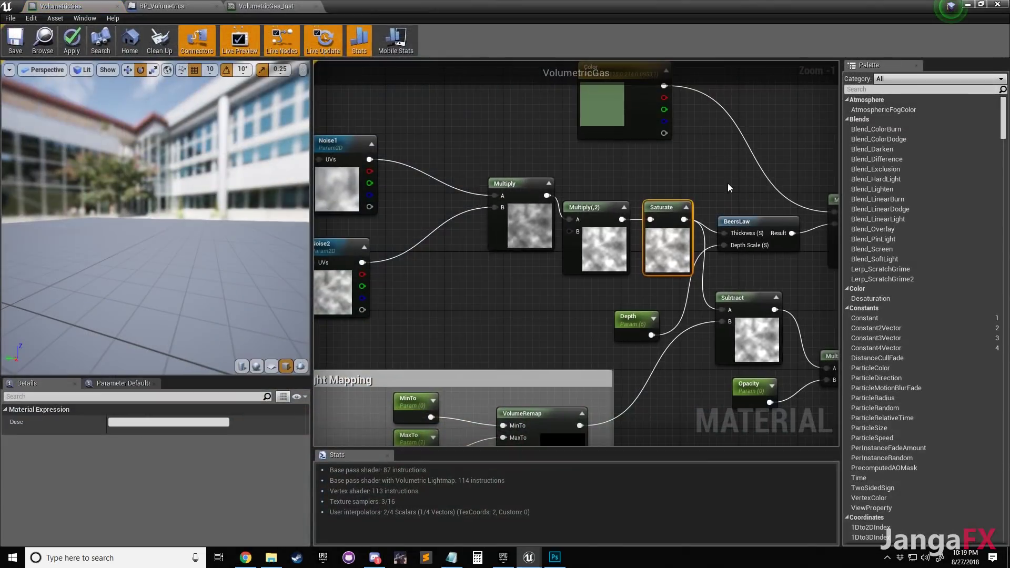
scroll(443, 216, "down", 2)
right_click_drag(453, 220, 573, 228)
scroll(572, 228, "up", 1)
left_click_drag(485, 174, 594, 195)
left_click_drag(479, 270, 594, 204)
left_click(547, 201)
scroll(579, 221, "down", 1)
right_click_drag(584, 224, 682, 216)
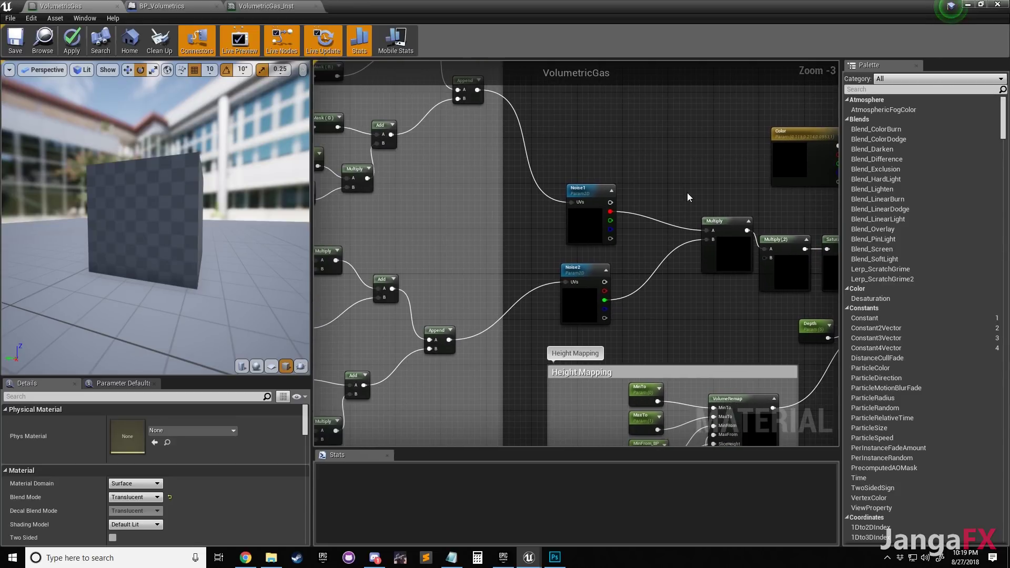
left_click(581, 221)
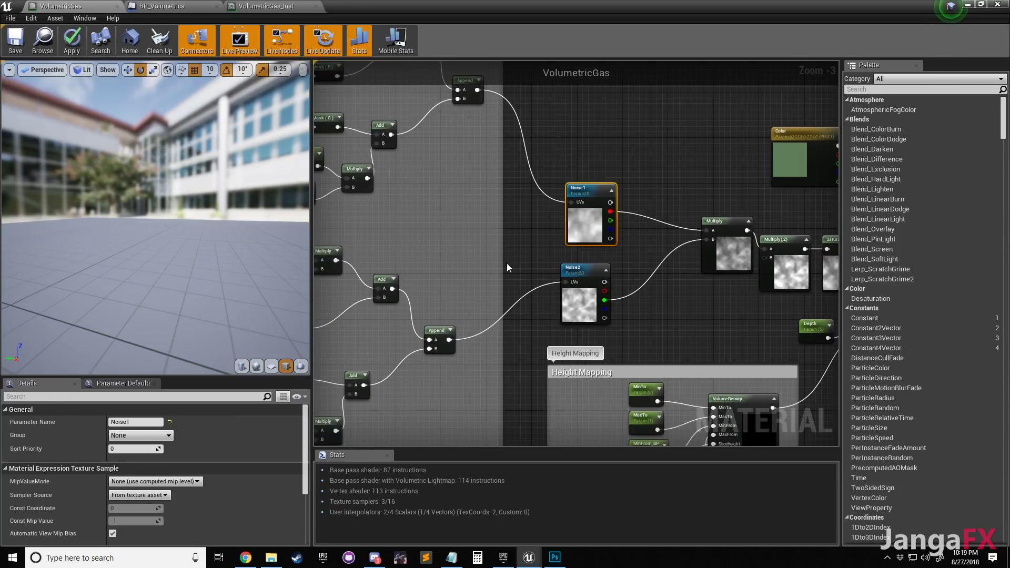
Reimport the fxt_volumegas texture in the JangaFX folder from its source file
left_click(51, 37)
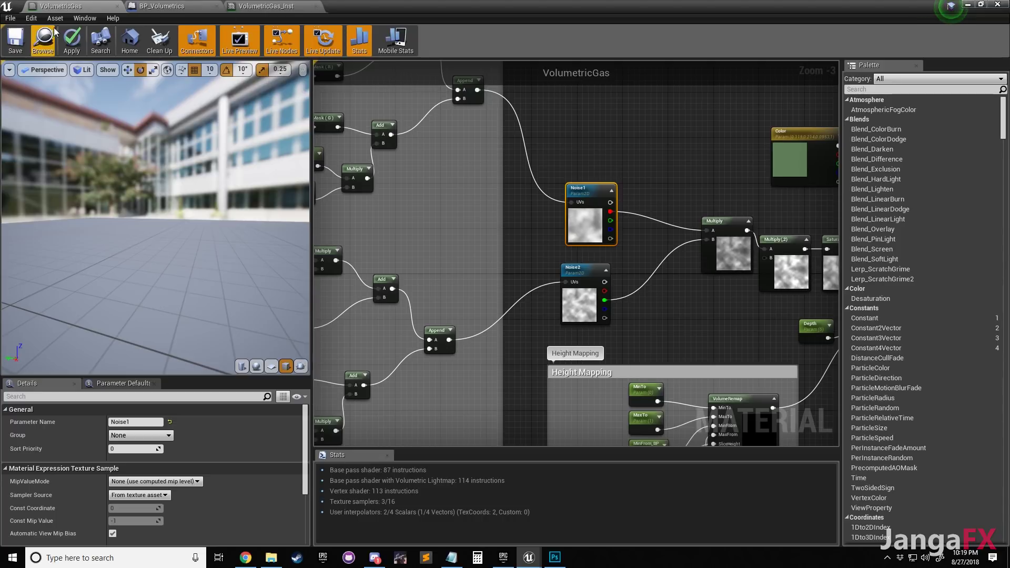
right_click(709, 180)
mouse_move(747, 234)
left_click(790, 244)
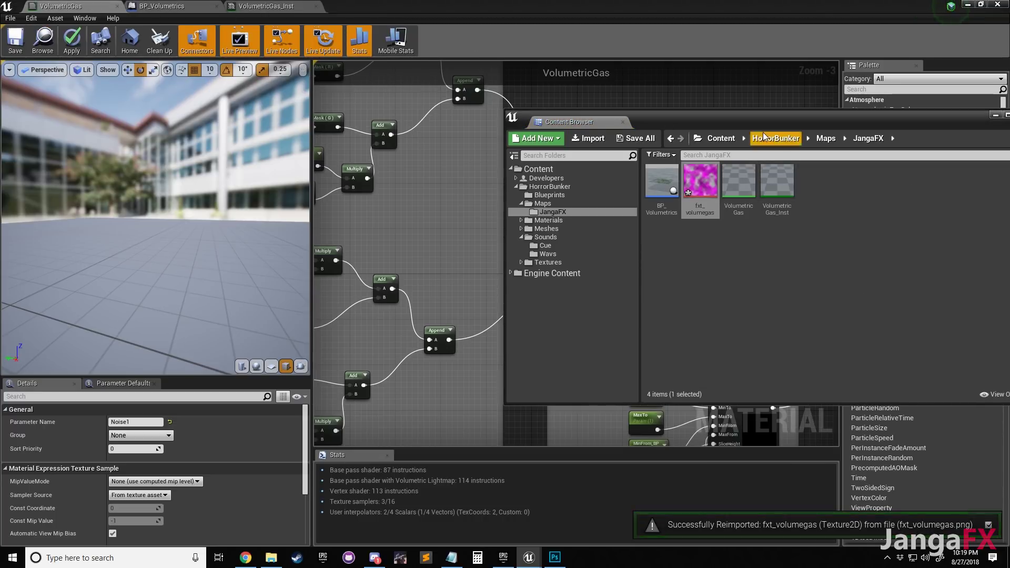
Open the fxt_volumegas texture and set its compression to UserInterface2D (RGBA) and its texture group to Effects
double_click(700, 181)
left_click(840, 161)
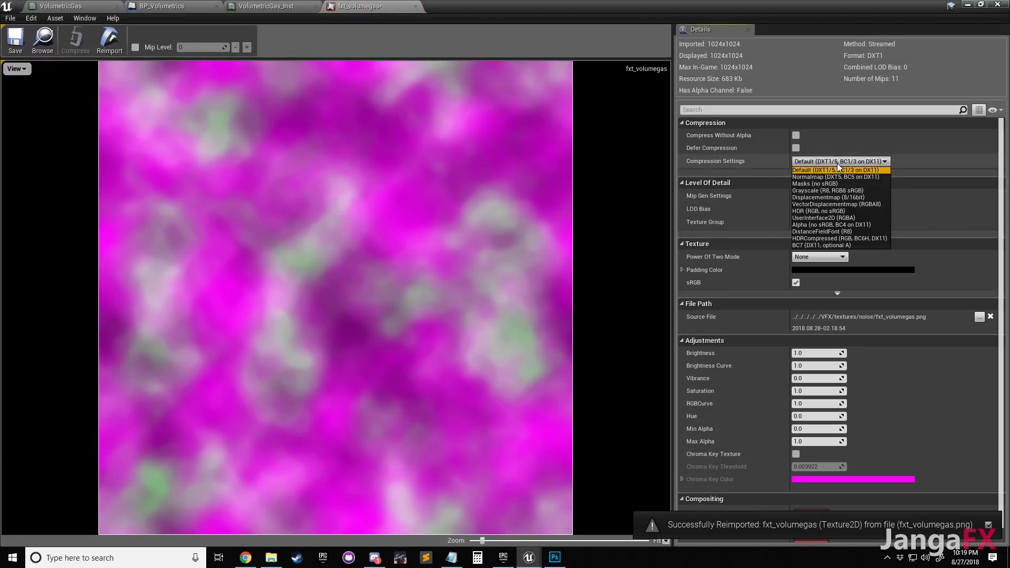
left_click(829, 218)
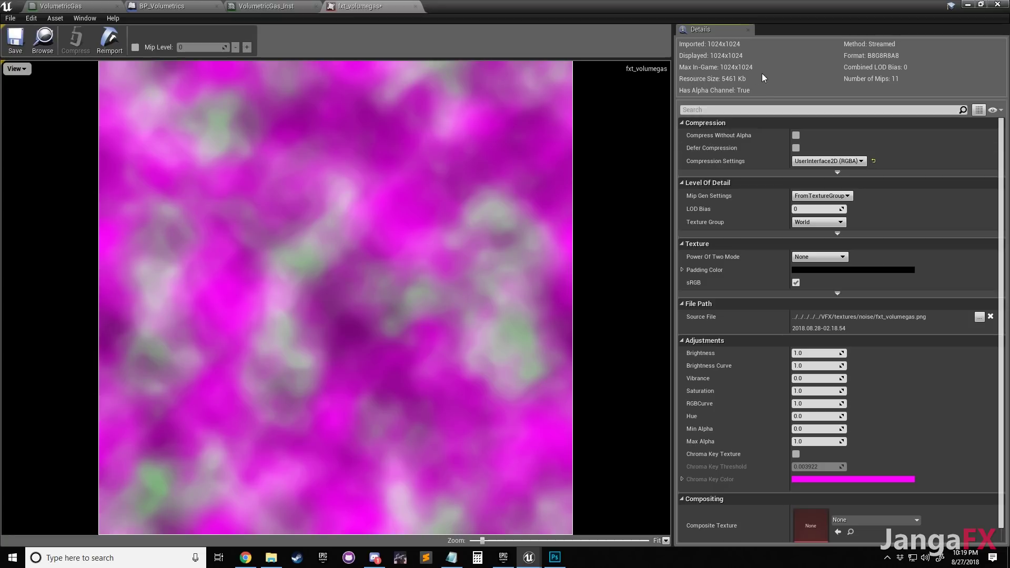
left_click(816, 223)
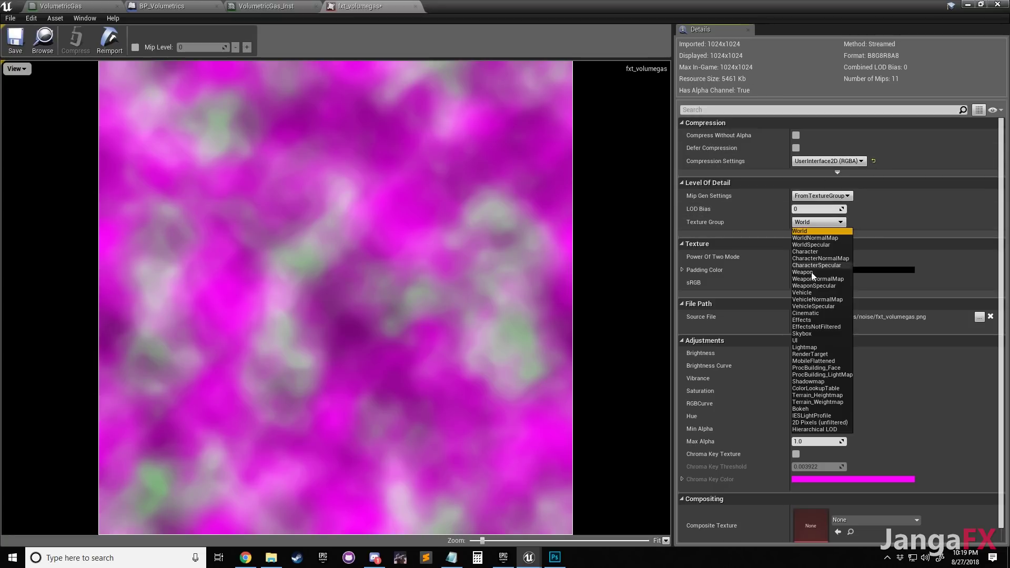
left_click(807, 321)
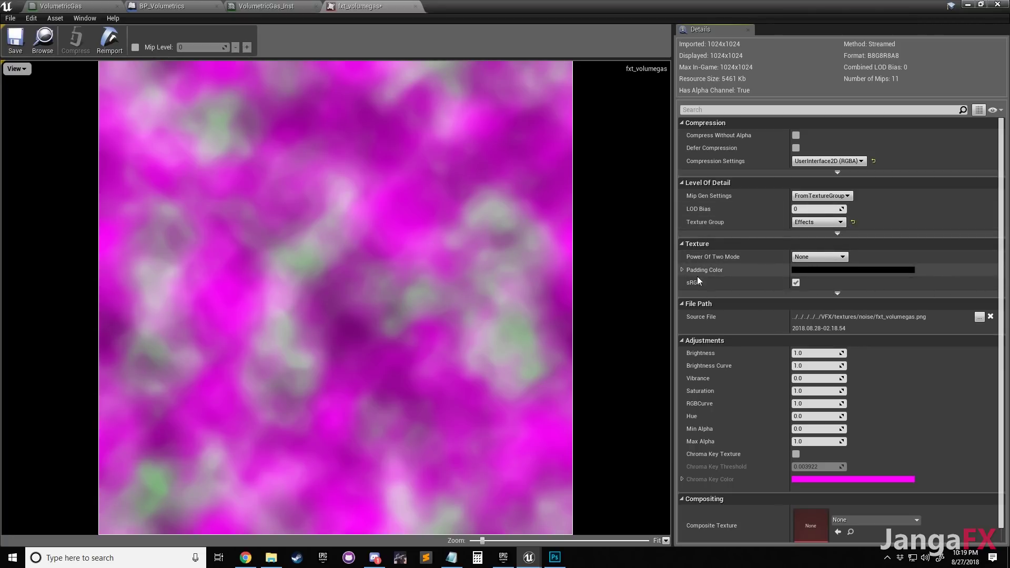
Try a maximum texture size of 512 for fxt_volumegas, lower it to 256 and save the texture
left_click(838, 172)
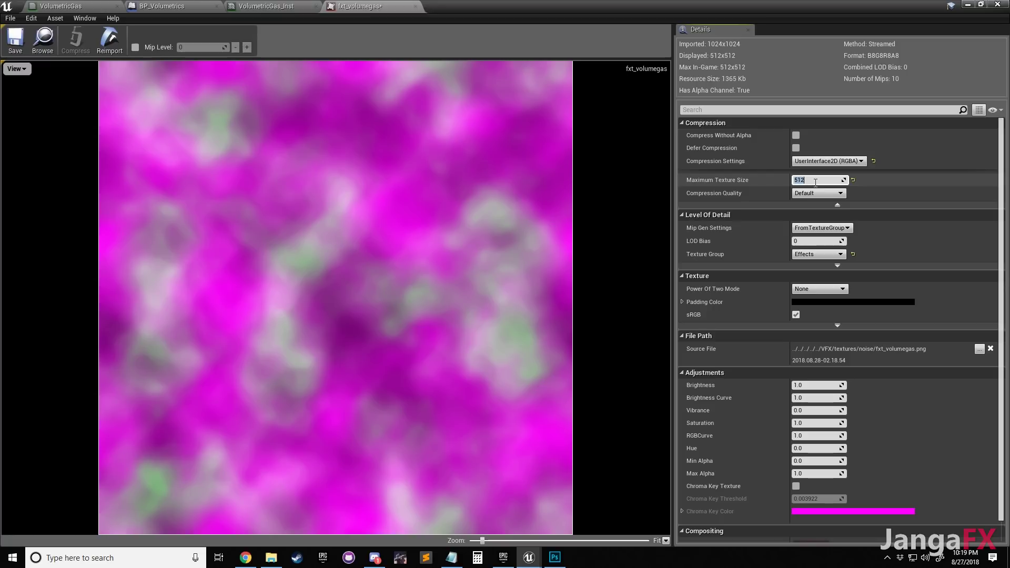
left_click(18, 45)
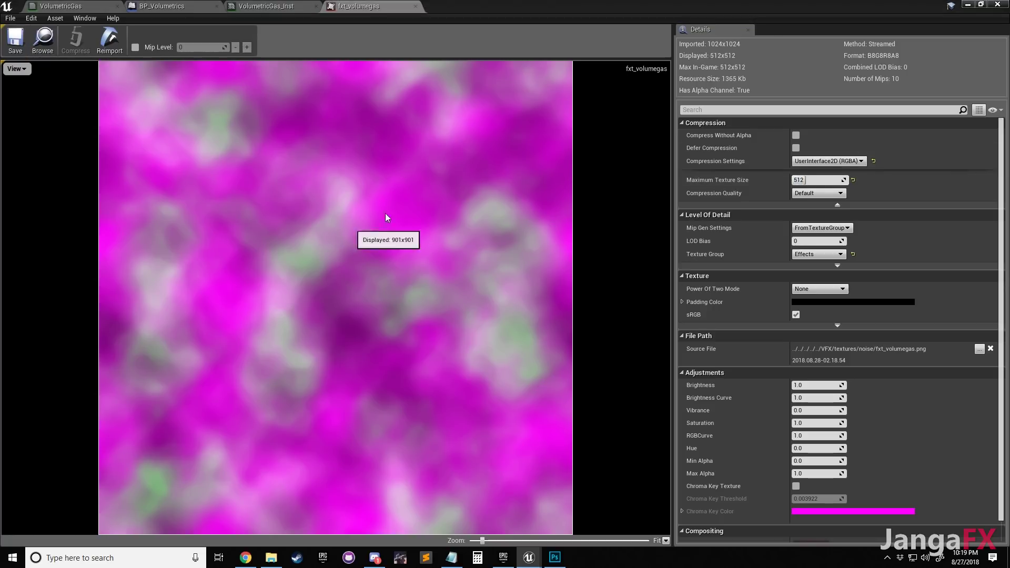
scroll(478, 221, "down", 2)
scroll(470, 232, "up", 2)
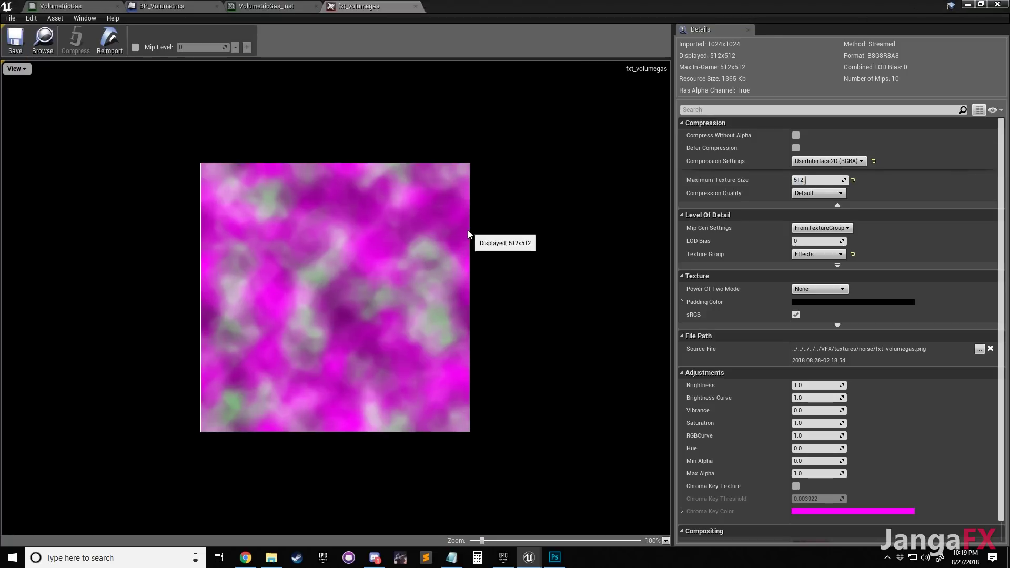
left_click(810, 180)
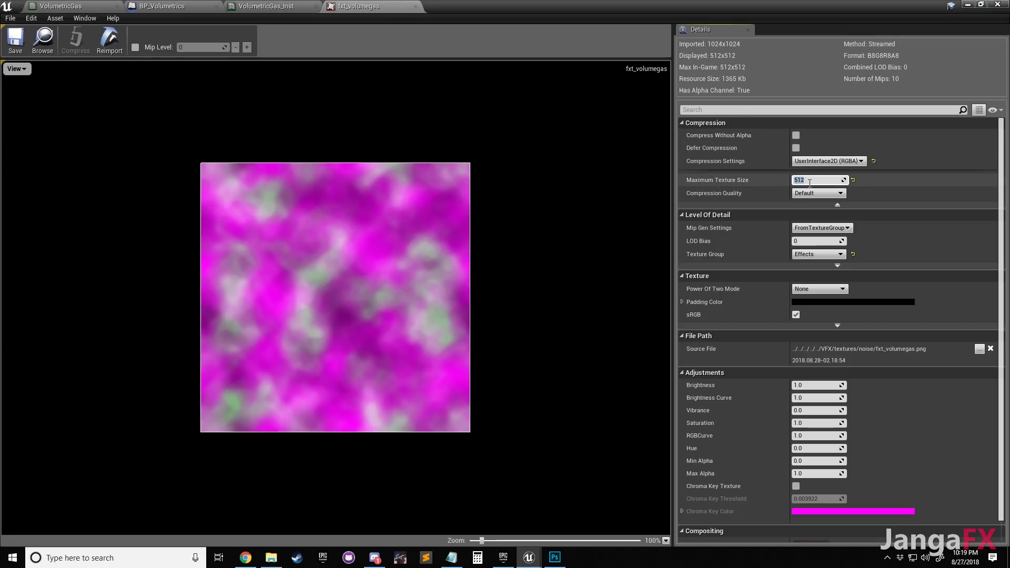
type("256")
key("Return")
scroll(310, 307, "up", 4)
left_click(16, 44)
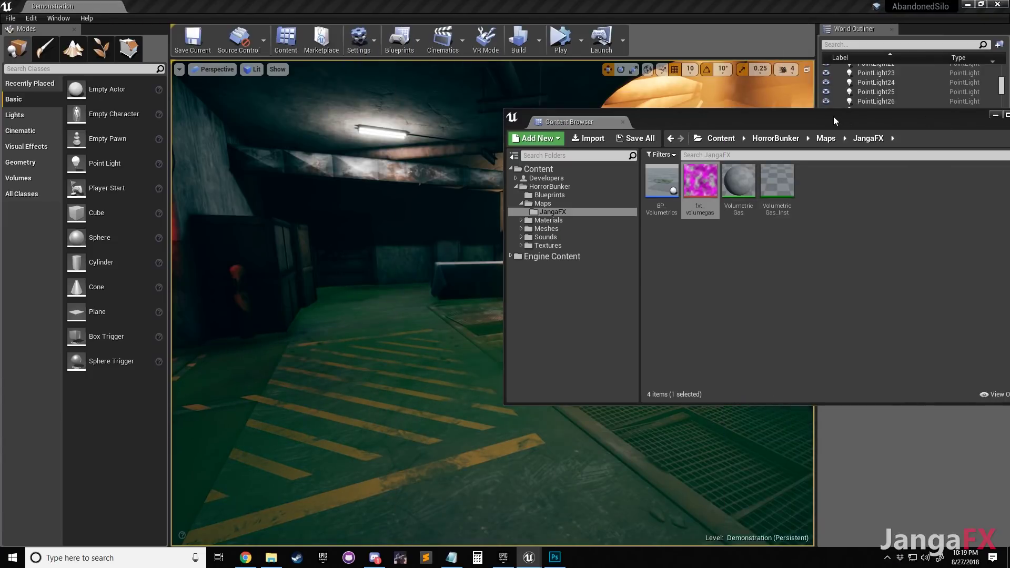
Move the Content Browser aside, simulate the Demonstration level and look around at the green gas
left_click_drag(834, 117, 1009, 146)
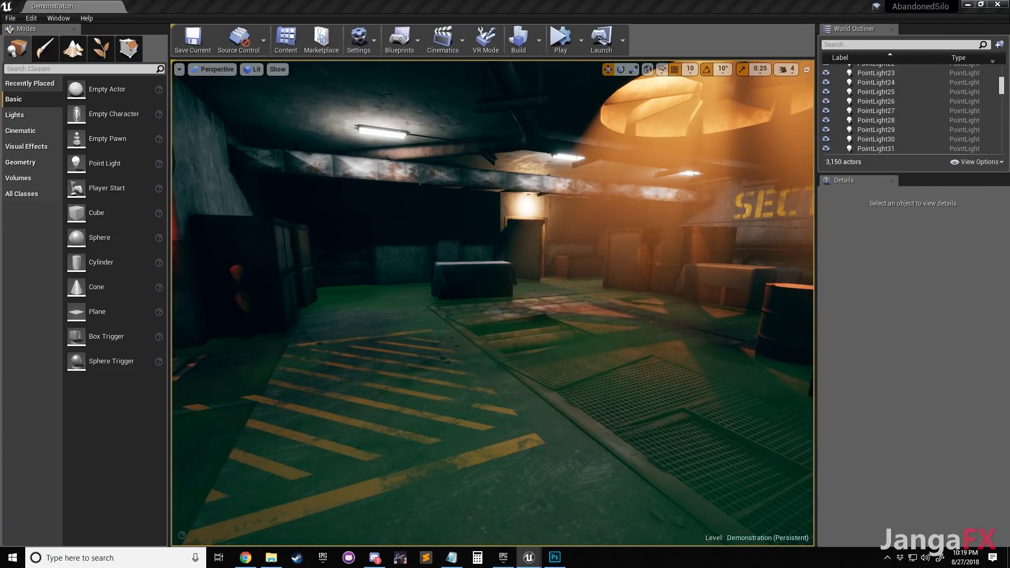
left_click(561, 38)
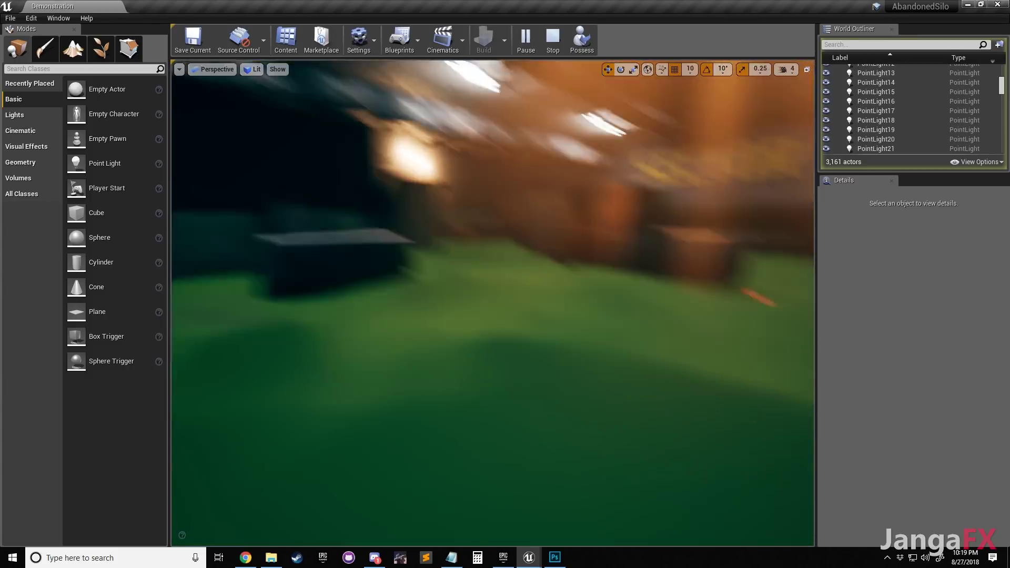
right_click_drag(586, 253, 639, 282)
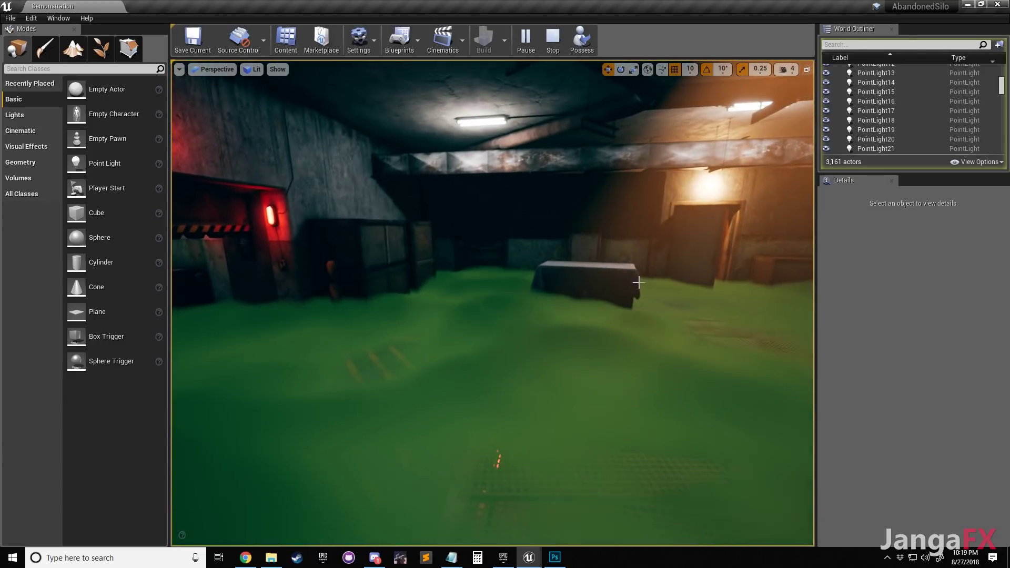
right_click_drag(532, 320, 593, 316)
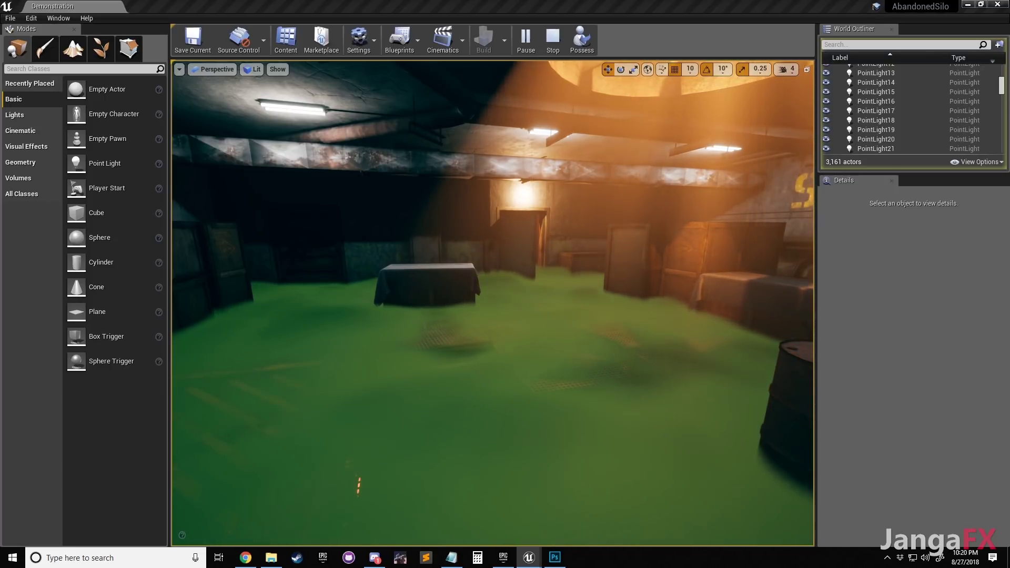
Bring the VolumetricGas_Inst editor beside the viewport and try Noise1_Tile at 1.0 and 5, settling on 2
left_click_drag(1009, 97, 913, 91)
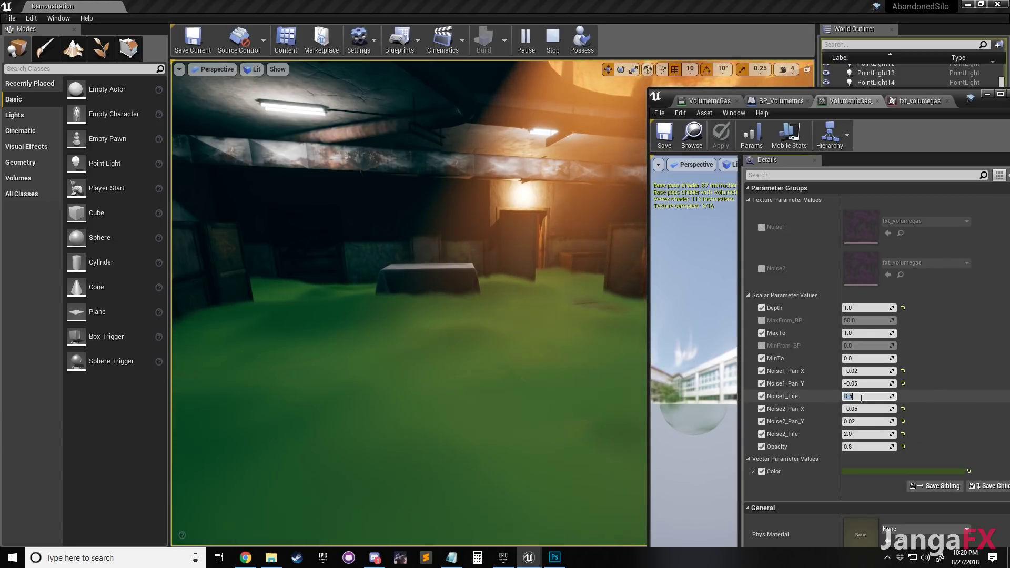
type("1.0")
key("Return")
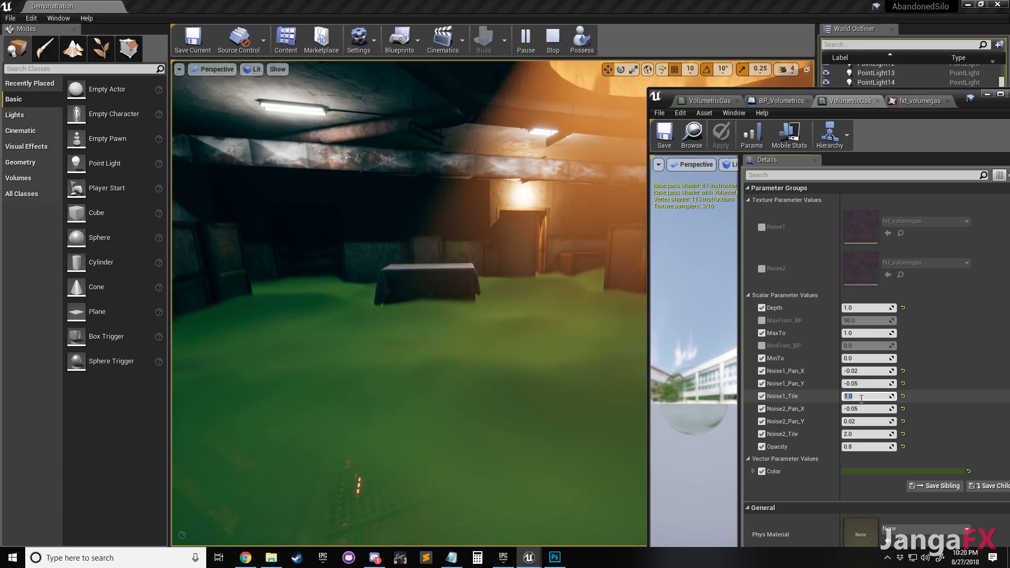
type("5")
key("Return")
type("2")
key("Return")
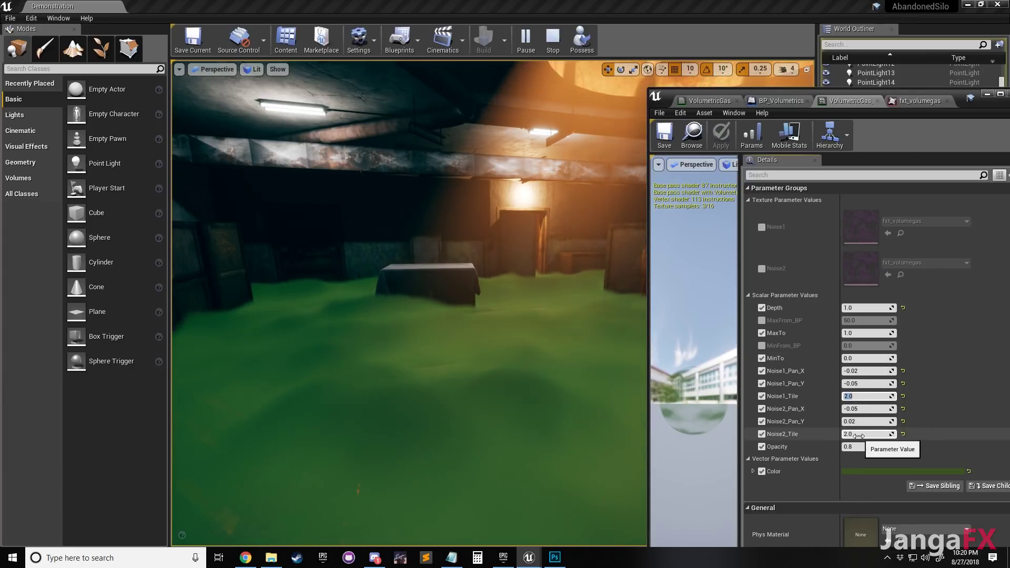
Fly around the simulated room to examine the gas surface around the table and crates from several angles
mouse_move(532, 330)
right_mouse_down()
mouse_move(468, 366)
mouse_move(533, 332)
right_mouse_up()
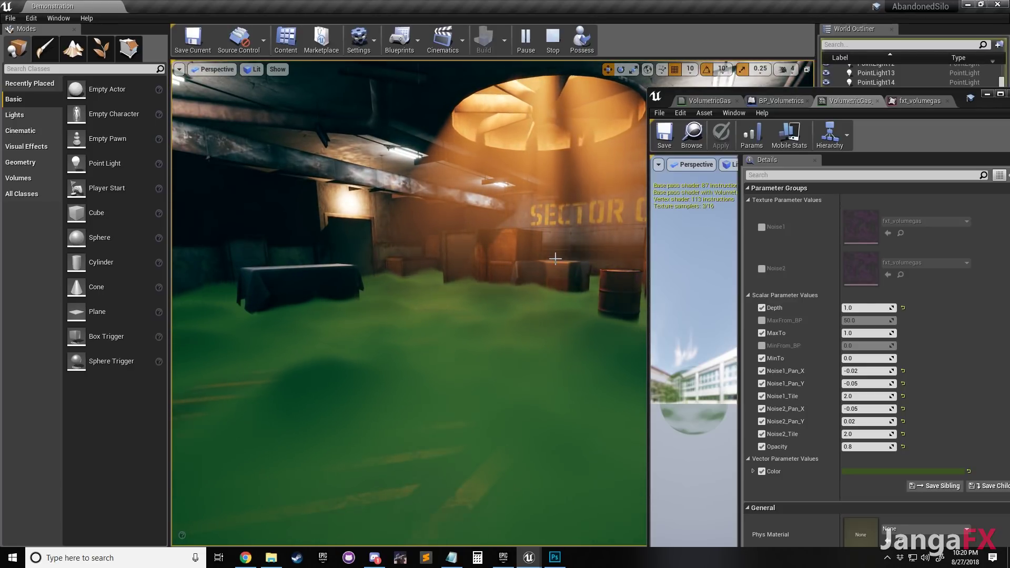
right_click_drag(555, 259, 541, 292)
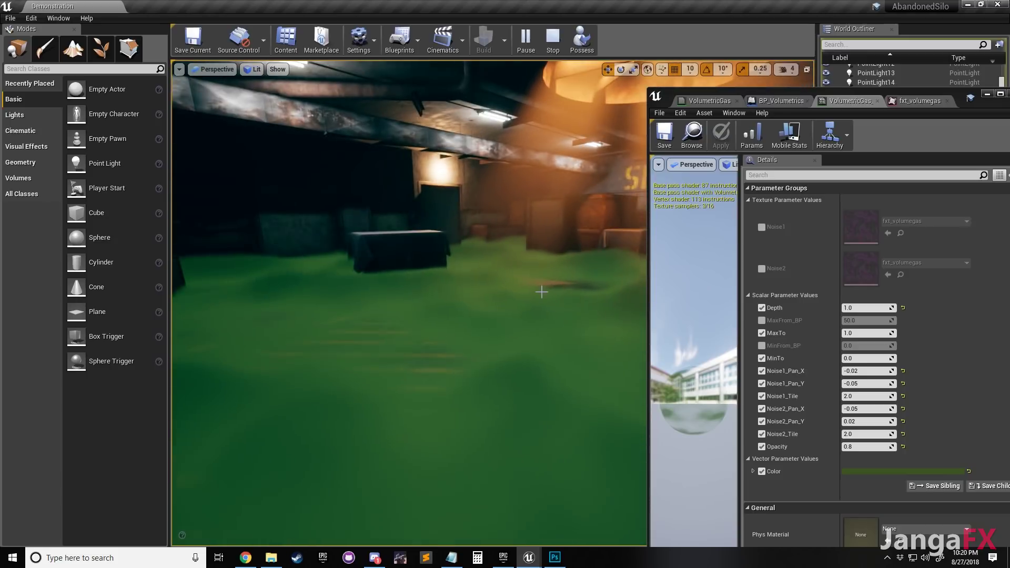
right_click_drag(534, 265, 467, 343)
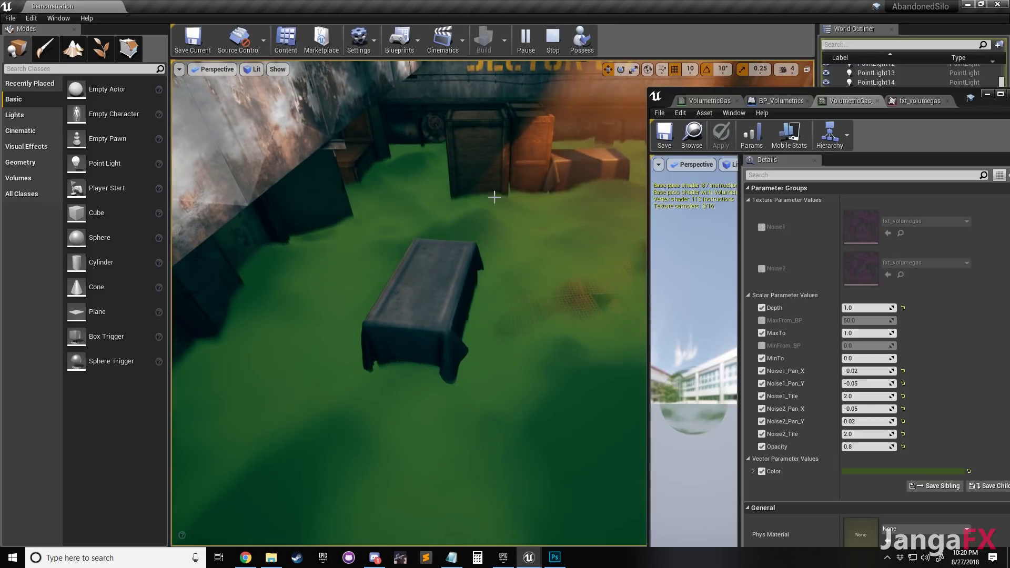
Try Noise1_Pan_X at -0.1 and -0.08 in VolumetricGas_Inst while watching the gas move, settling on -0.07
right_click_drag(573, 195, 342, 219)
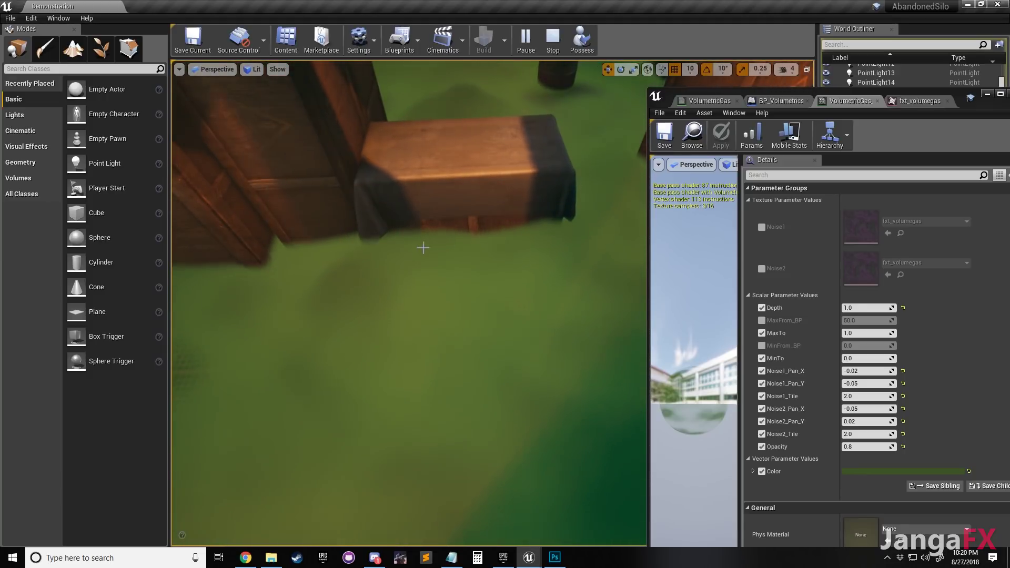
right_click_drag(552, 127, 363, 253)
right_click_drag(474, 289, 492, 316)
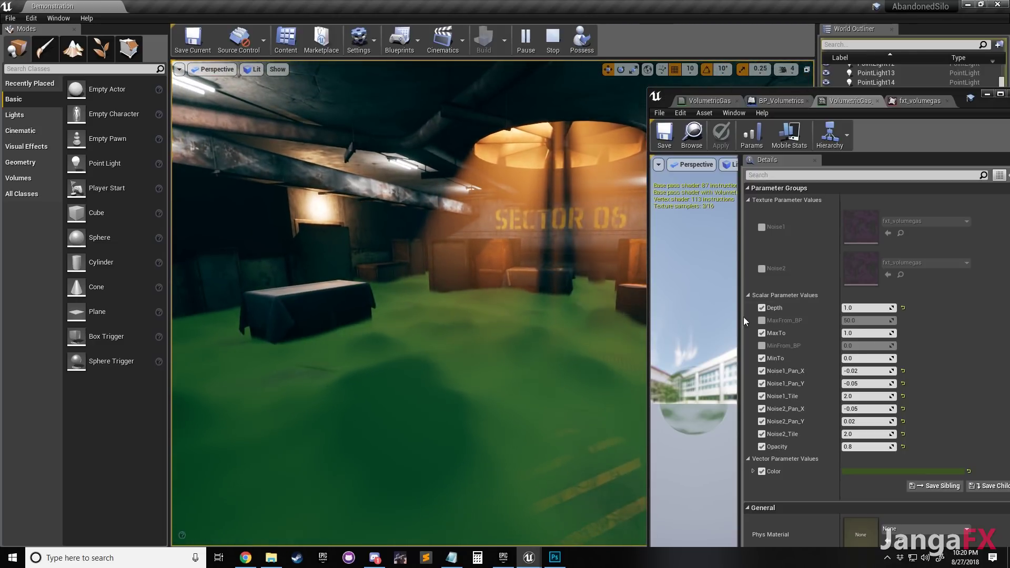
left_click(874, 371)
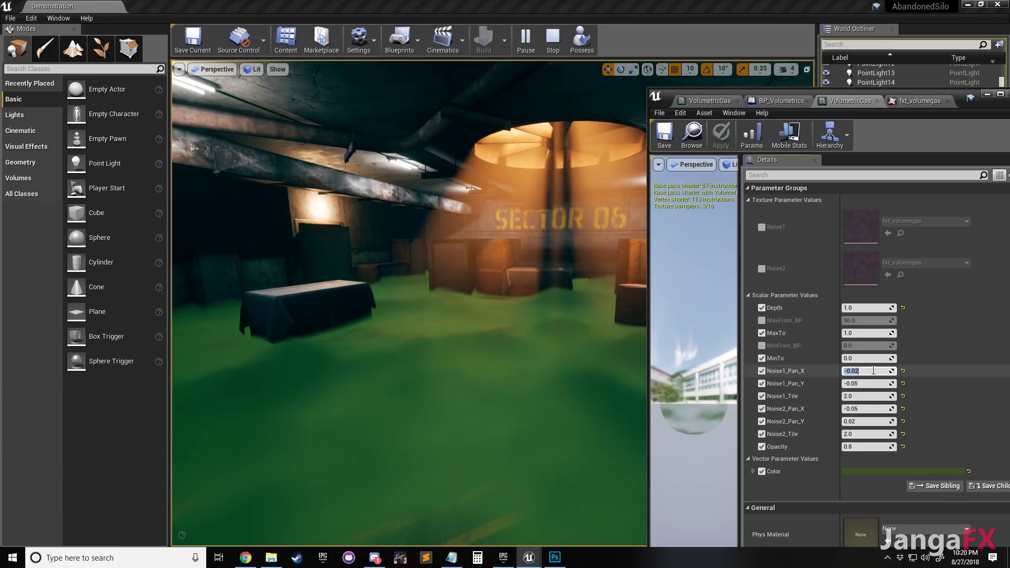
key("Return")
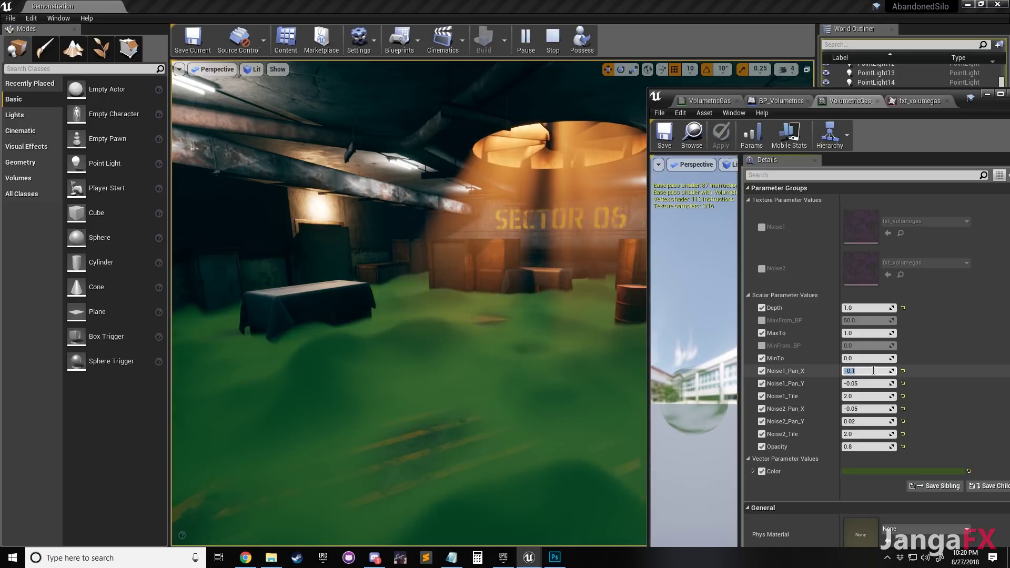
type("-0.0")
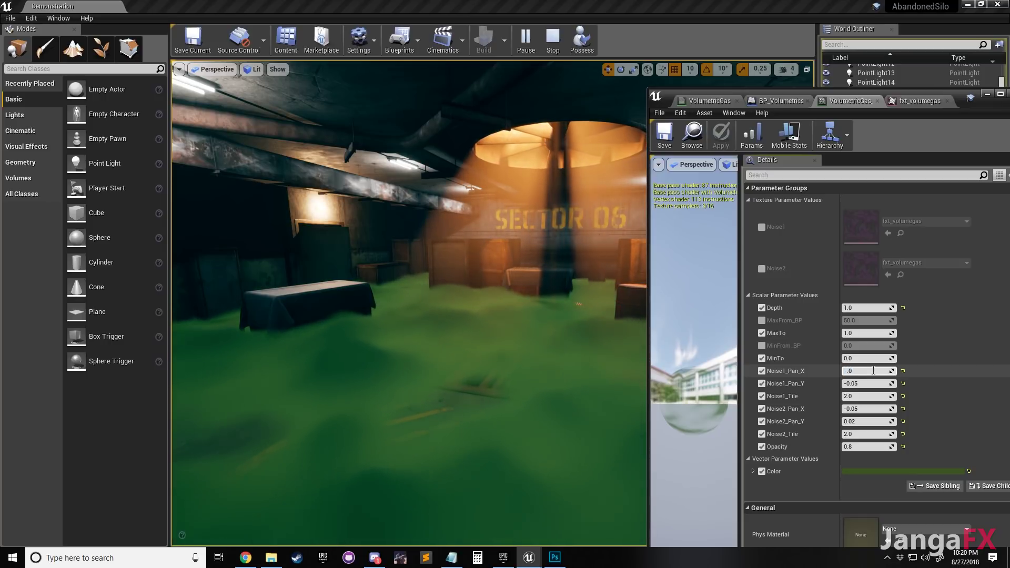
type("8")
key("Return")
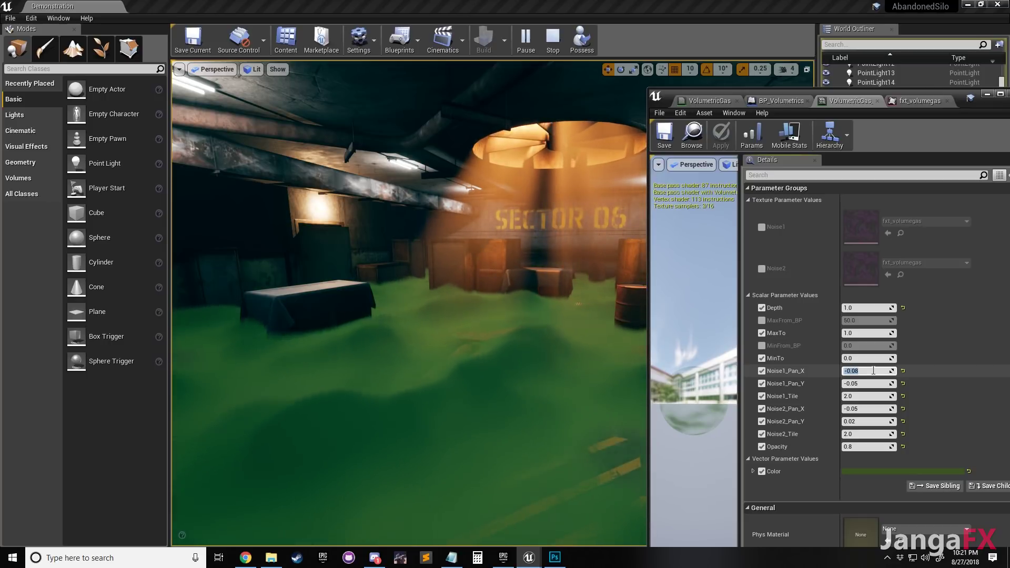
type("-0.07")
key("Return")
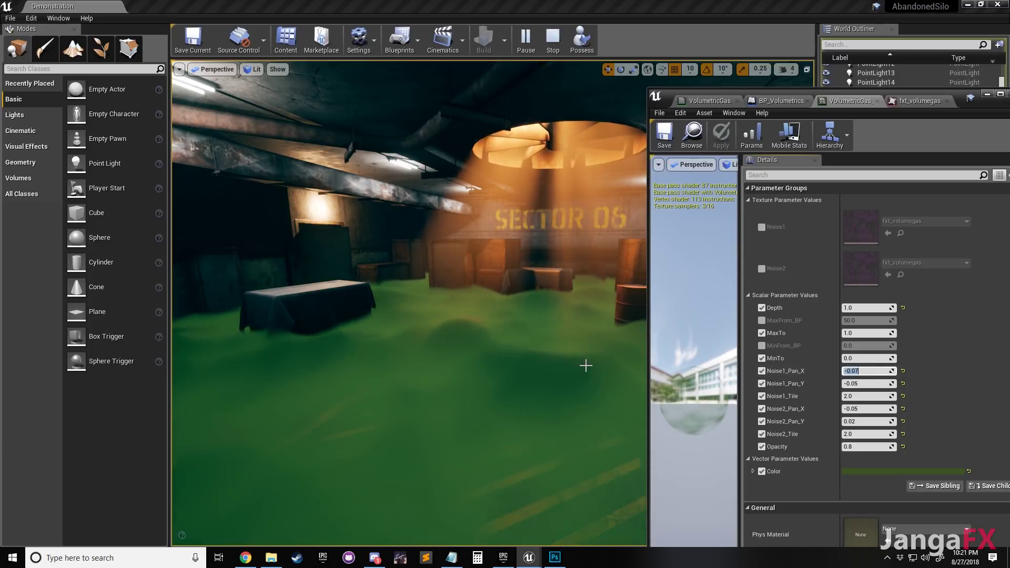
Try Noise2_Pan_Y at 0.1 and settle on 0.05
left_click(865, 421)
type(".1")
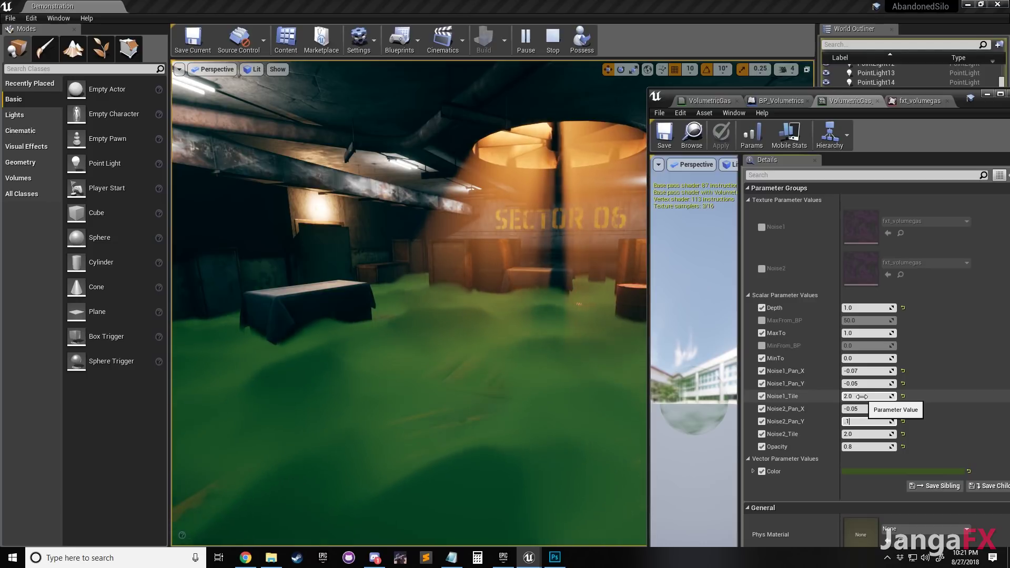
key("Return")
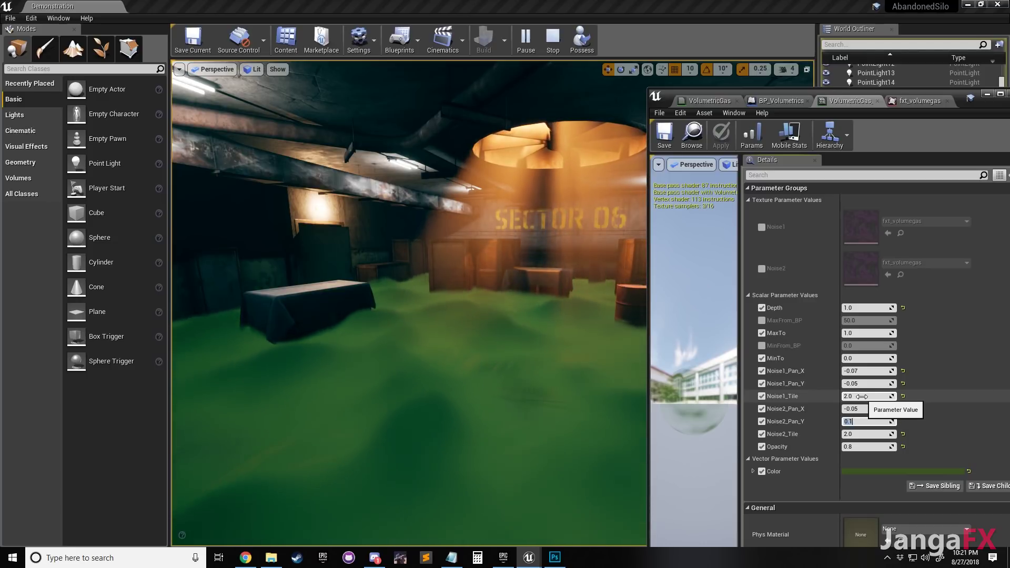
type(".05")
key("Return")
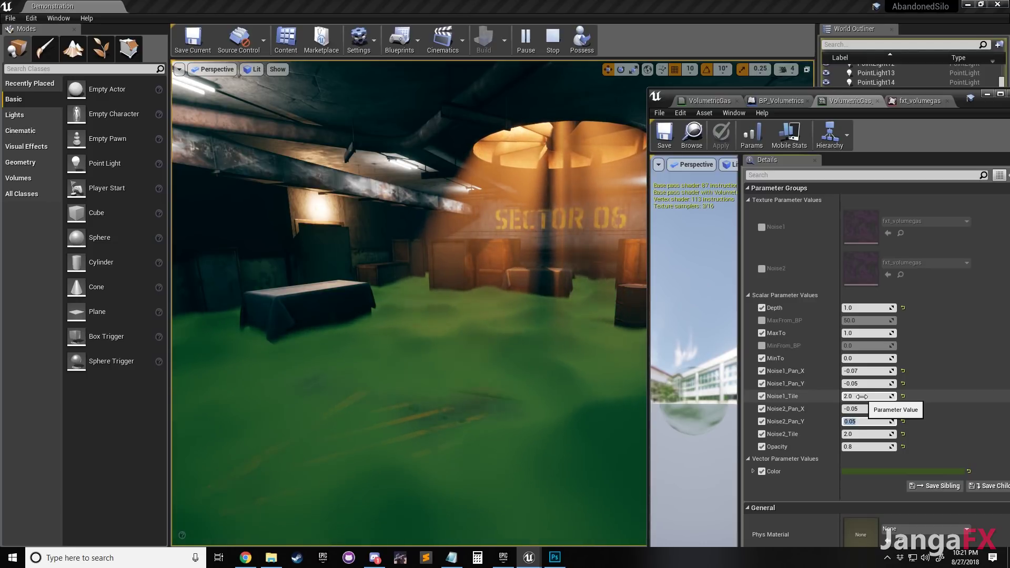
Move the material instance editor clear of the viewport and look across the green gas from beside the bollard
right_click_drag(514, 339, 568, 348)
left_click_drag(937, 92, 1009, 122)
right_click_drag(500, 316, 474, 316)
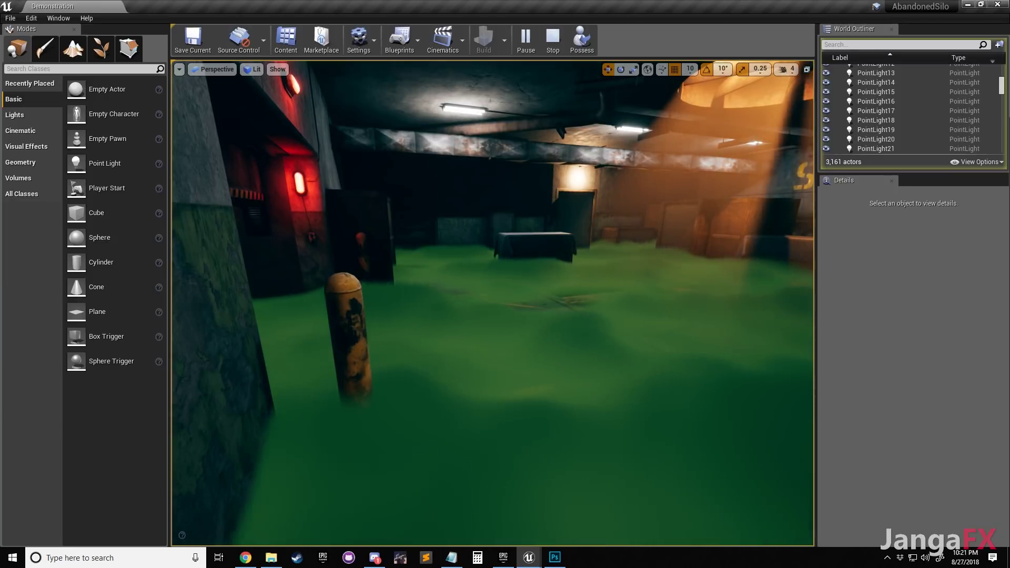
Bring the material instance editor back beside the viewport and change the gas Color to a dark amber, sRGB hex 6E5300FF
left_click_drag(1009, 105, 917, 70)
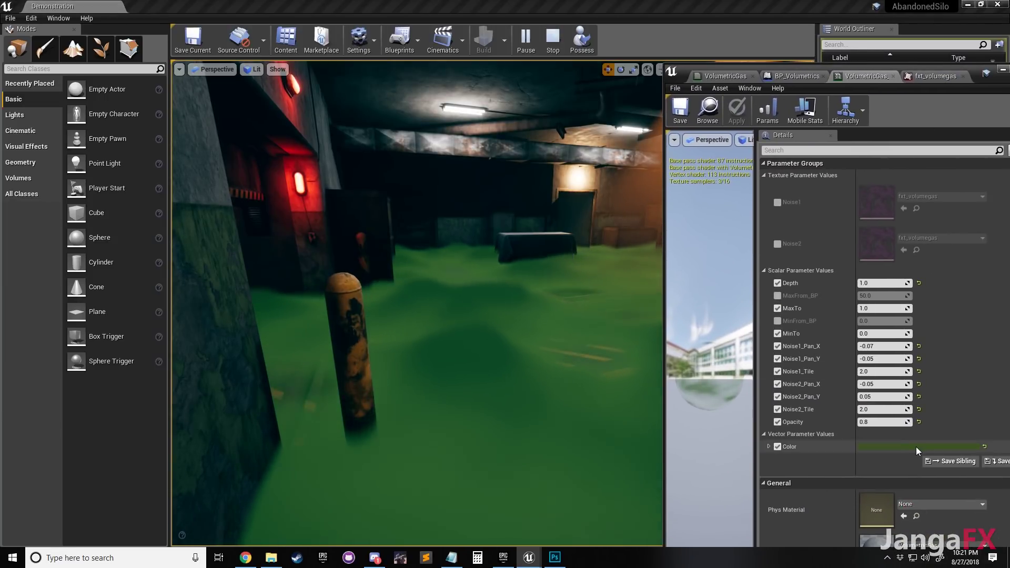
left_click(917, 446)
left_click_drag(777, 383, 794, 382)
right_click_drag(474, 327, 548, 320)
mouse_move(841, 395)
left_mouse_down()
mouse_move(843, 323)
mouse_move(841, 388)
left_mouse_up()
left_click_drag(800, 271, 883, 265)
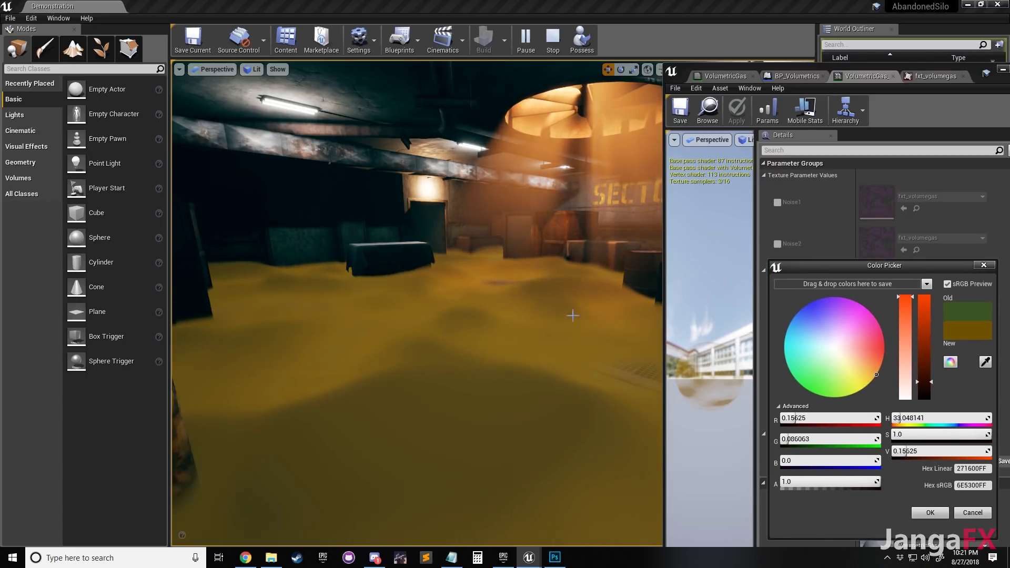
key("w")
right_click_drag(539, 404, 568, 369)
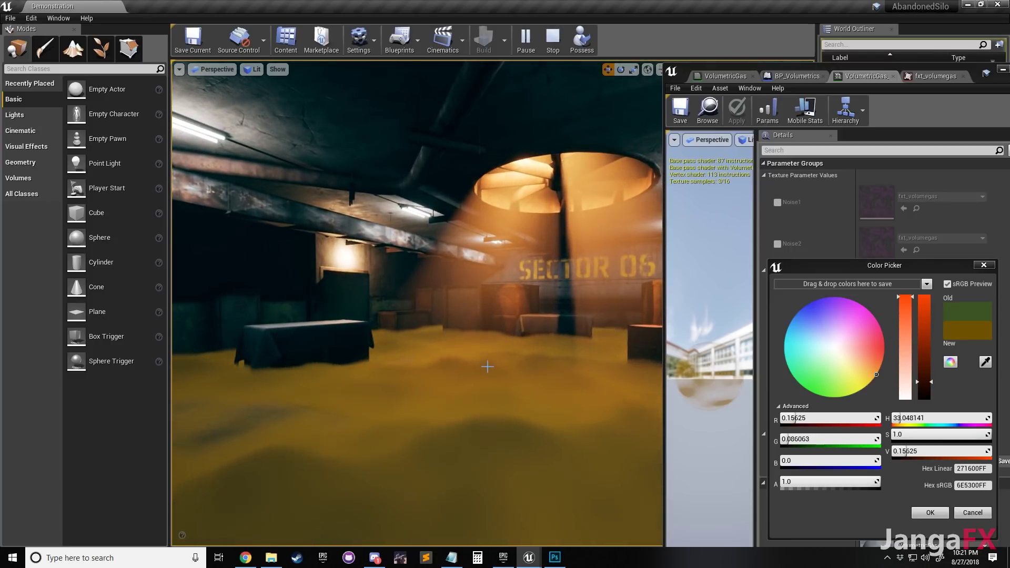
Clear the material instance editor from the viewport and examine the amber gas across the room and at the striped doorway
left_click_drag(950, 69, 1009, 122)
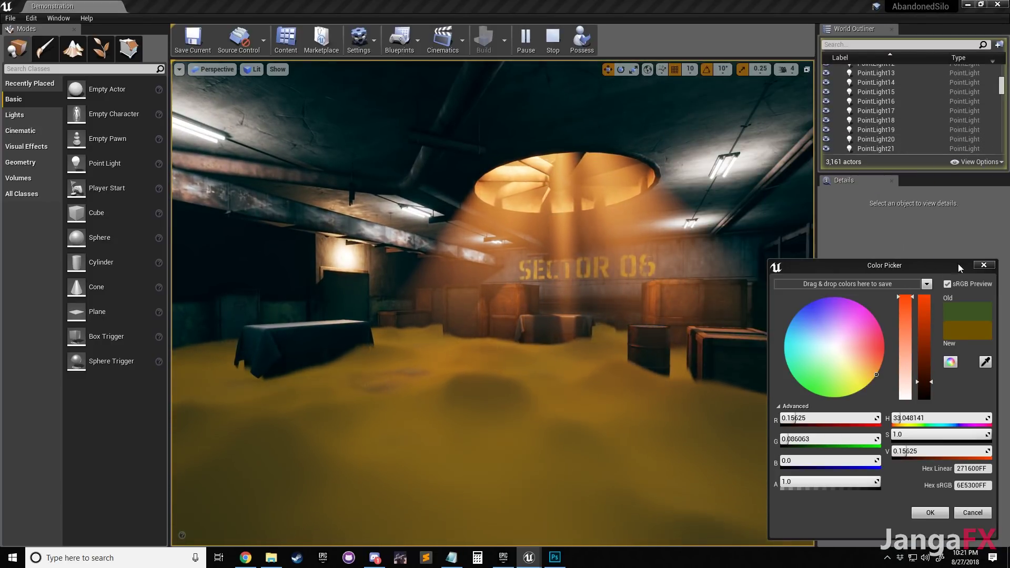
right_click_drag(500, 407, 474, 381)
key("s")
mouse_move(467, 345)
right_mouse_down()
mouse_move(370, 343)
mouse_move(451, 346)
right_mouse_up()
key("d")
key("s")
key("w")
mouse_move(505, 310)
right_mouse_down()
mouse_move(492, 268)
mouse_move(505, 310)
right_mouse_up()
right_click_drag(699, 371, 697, 357)
key("s")
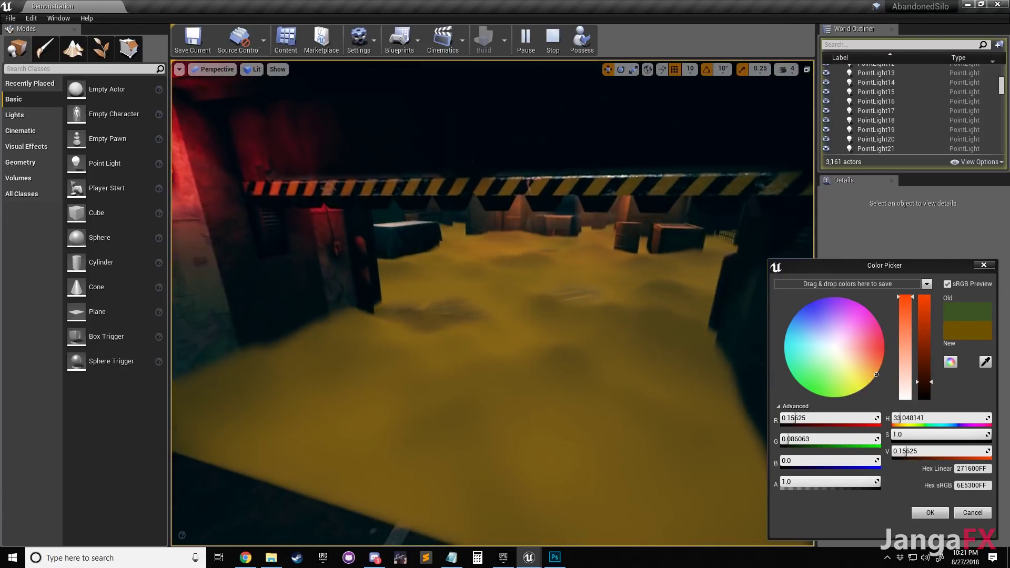
right_click_drag(591, 358, 591, 373)
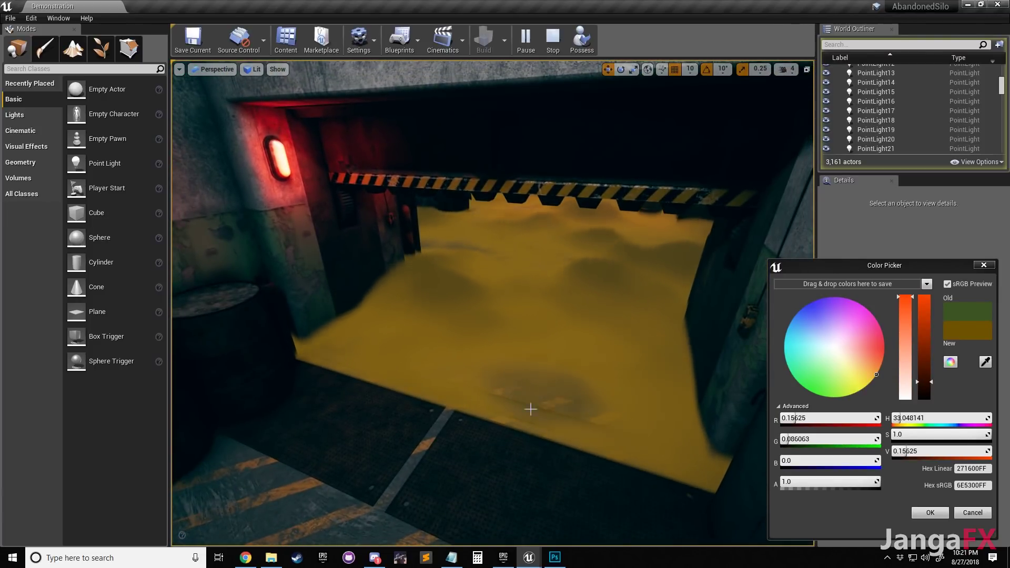
right_click_drag(468, 337, 497, 399)
key("w")
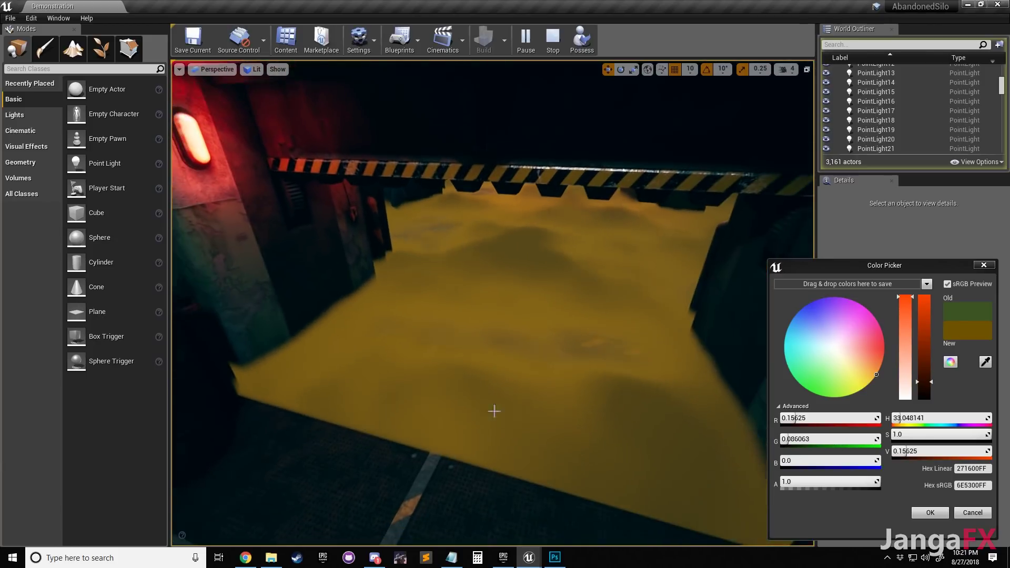
Fly through the room to examine the amber gas around the crates, wire fence, cabinets and the gas plane's edge
key("w")
right_click_drag(589, 362, 662, 269)
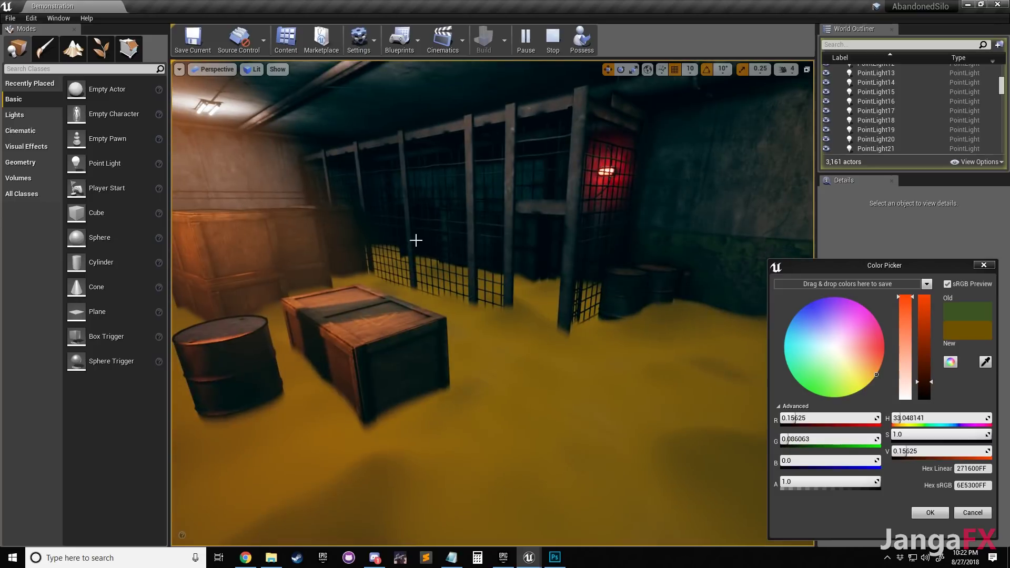
right_click_drag(269, 228, 375, 263)
key("s")
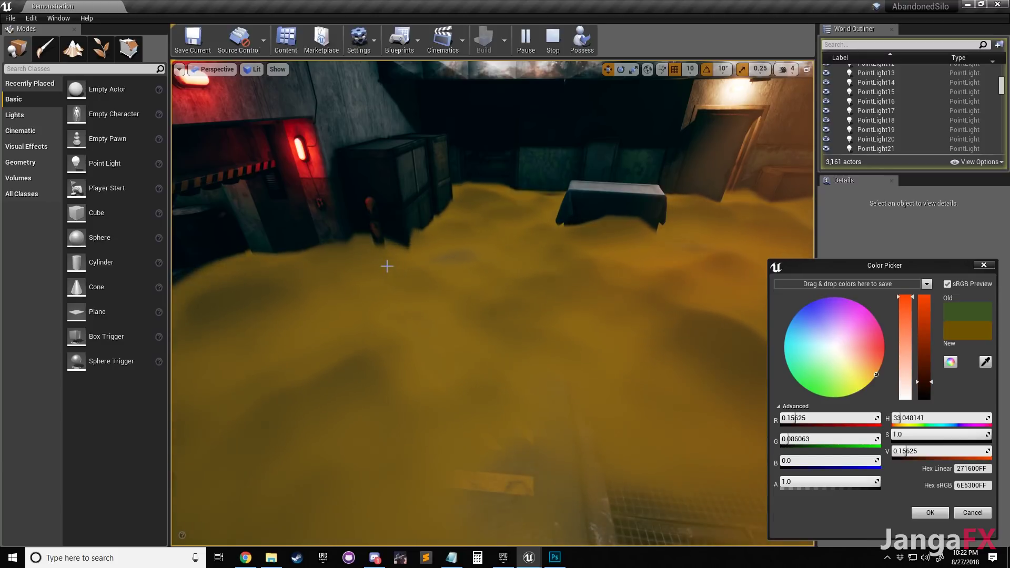
key("w")
right_click_drag(397, 256, 467, 282)
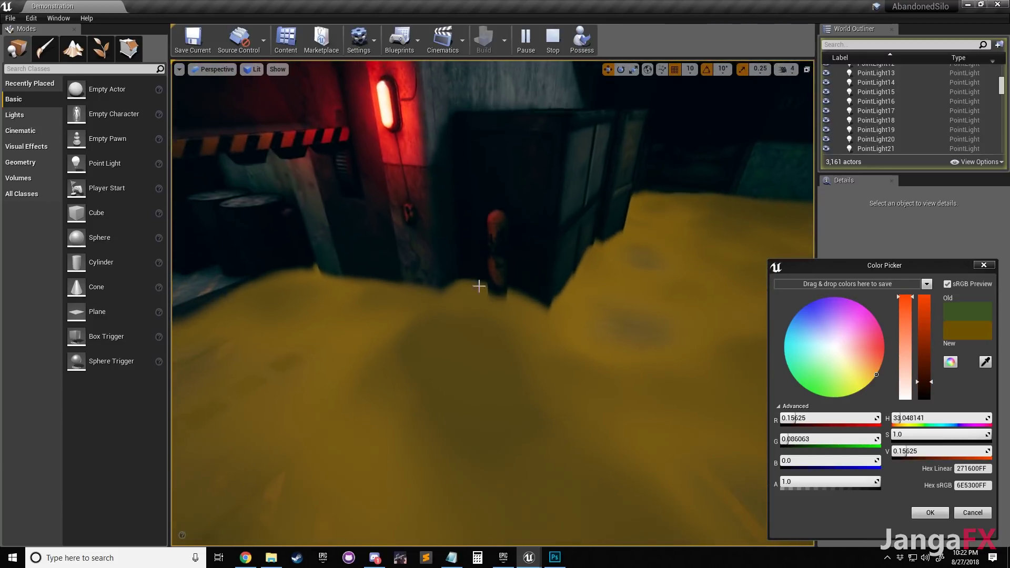
key("s")
right_click_drag(556, 317, 500, 327)
key("a")
mouse_move(416, 265)
right_mouse_down()
mouse_move(373, 264)
mouse_move(437, 265)
mouse_move(398, 262)
right_mouse_up()
key("d")
right_click_drag(461, 256, 530, 258)
key("w")
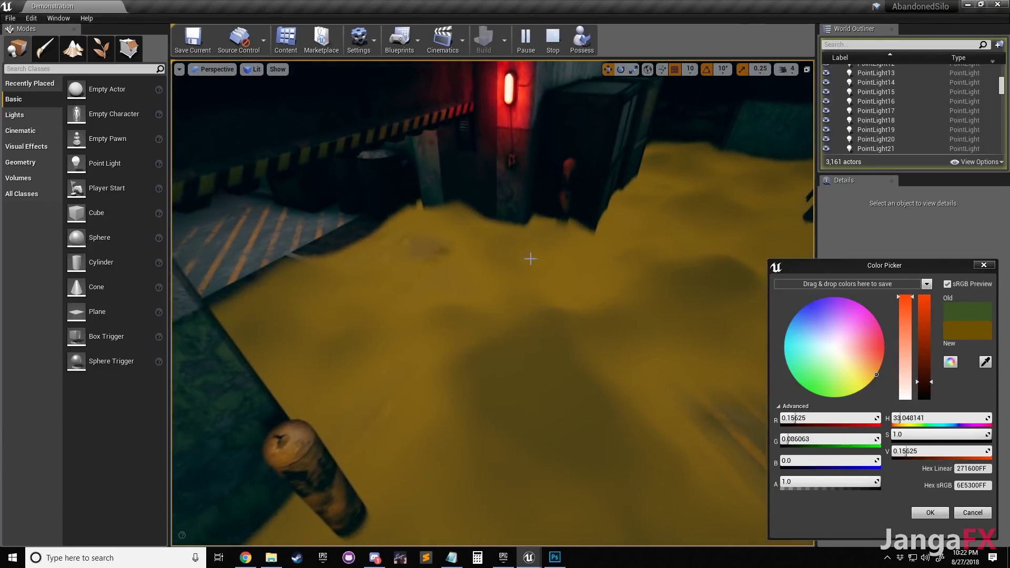
Select the gas volume in the level, bring up the VolumetricGas material graph maximized and close the color picker
left_click(528, 287)
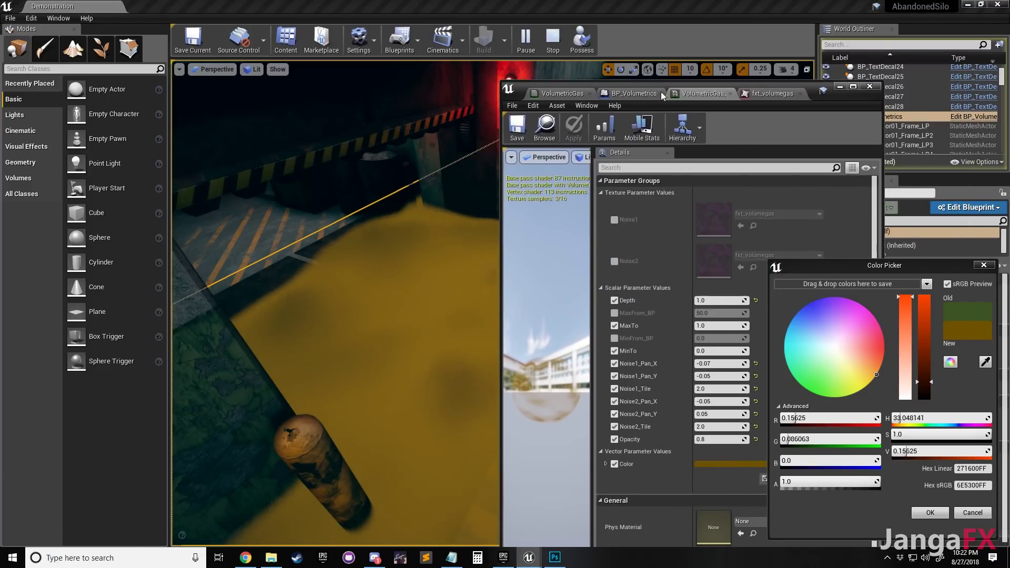
left_click(658, 94)
left_click(773, 94)
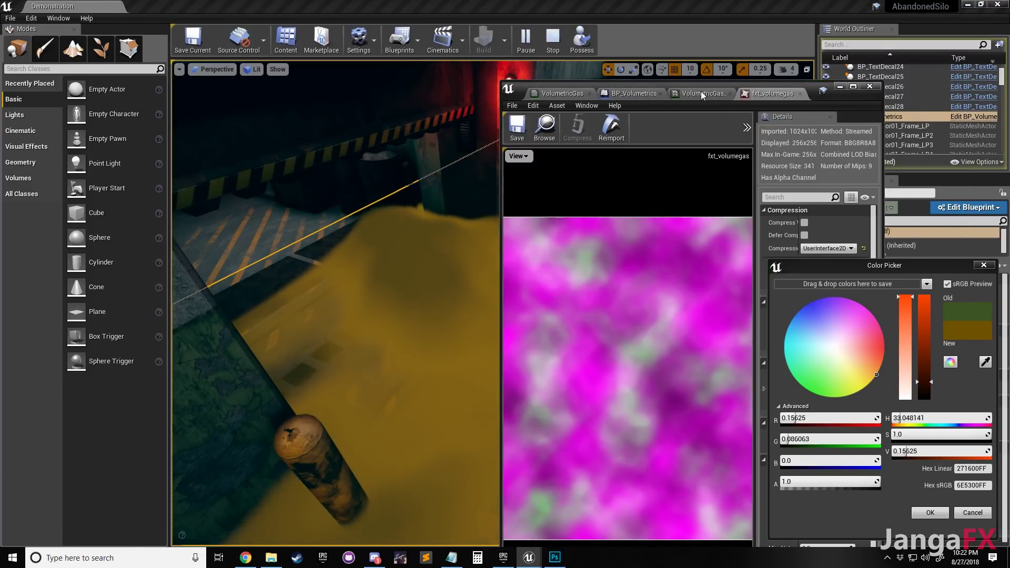
left_click(677, 94)
left_click(572, 98)
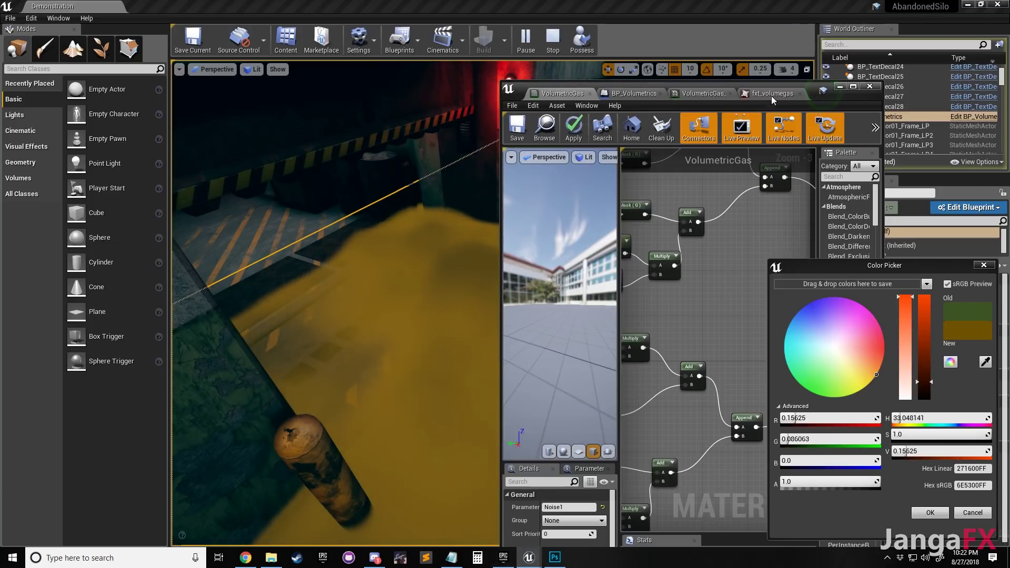
left_click(853, 87)
left_click(983, 265)
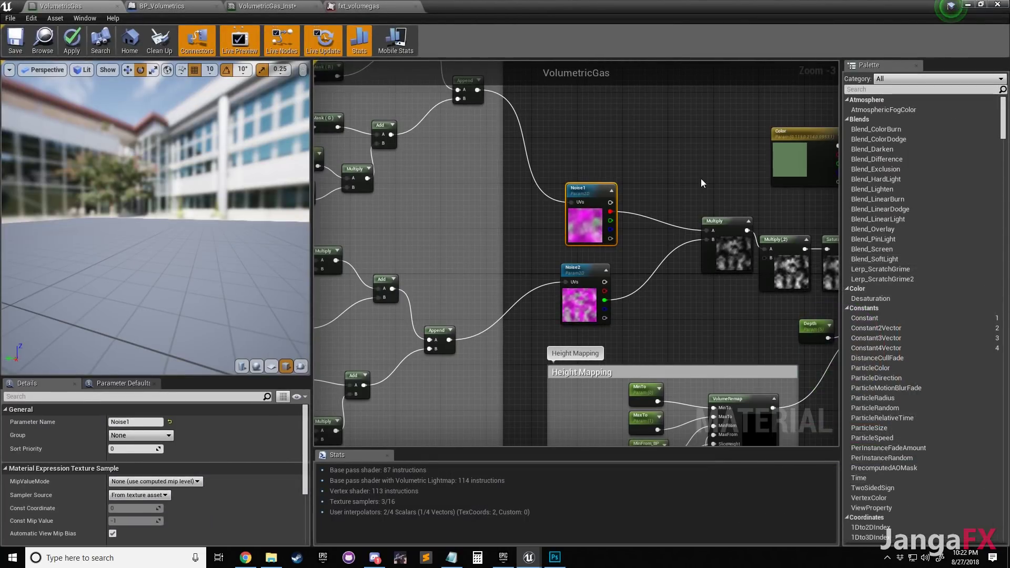
Move the material output node further from the graph and insert a Multiply node between the opacity Multiply and the Opacity input
left_click(701, 179)
scroll(693, 193, "down", 3)
right_click_drag(667, 153, 630, 207)
scroll(750, 307, "up", 2)
right_click_drag(749, 306, 513, 238)
left_click_drag(586, 183, 711, 188)
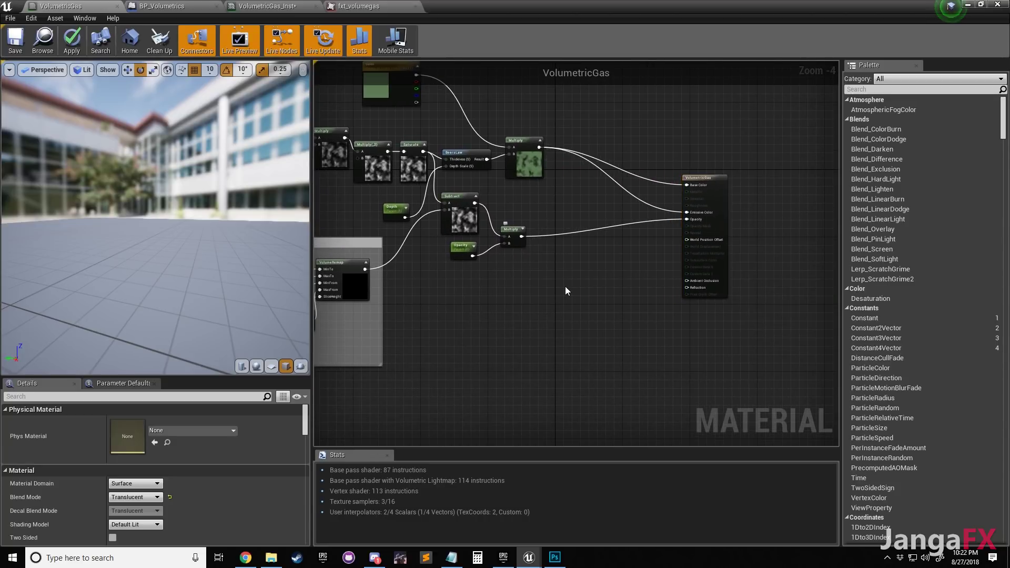
left_click(564, 283)
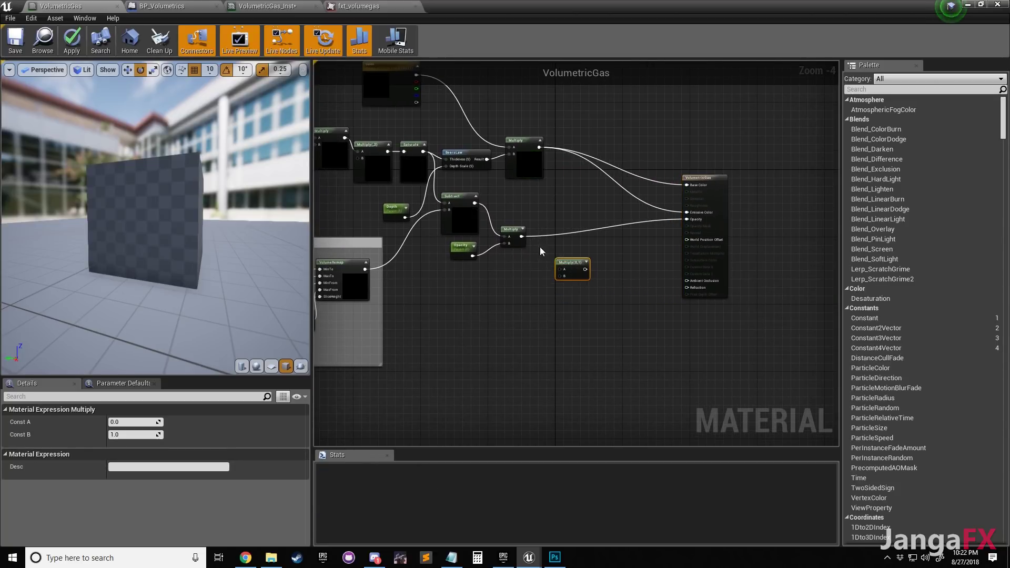
left_click_drag(554, 268, 560, 270)
right_click_drag(583, 308, 622, 277)
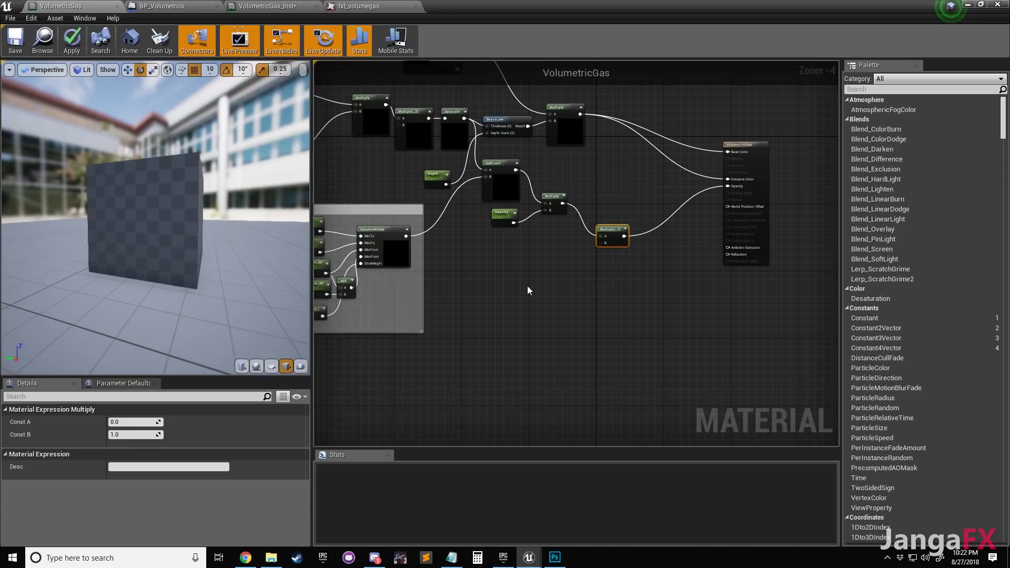
Add a RadialGradientExponential node, connect it to the new Multiply's B input and apply the material
right_click(499, 281)
type("radi")
key("Return")
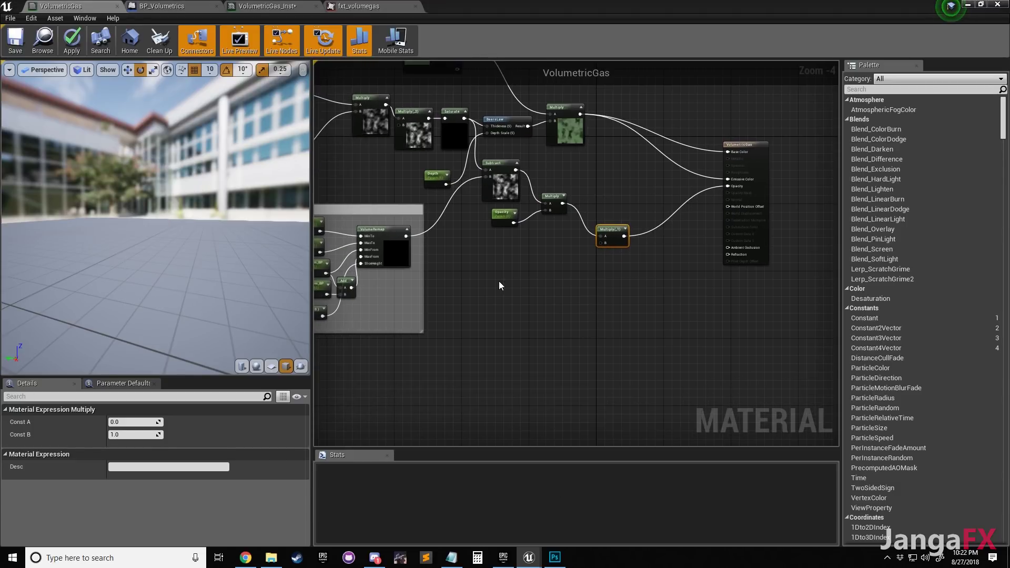
left_click_drag(586, 291, 600, 243)
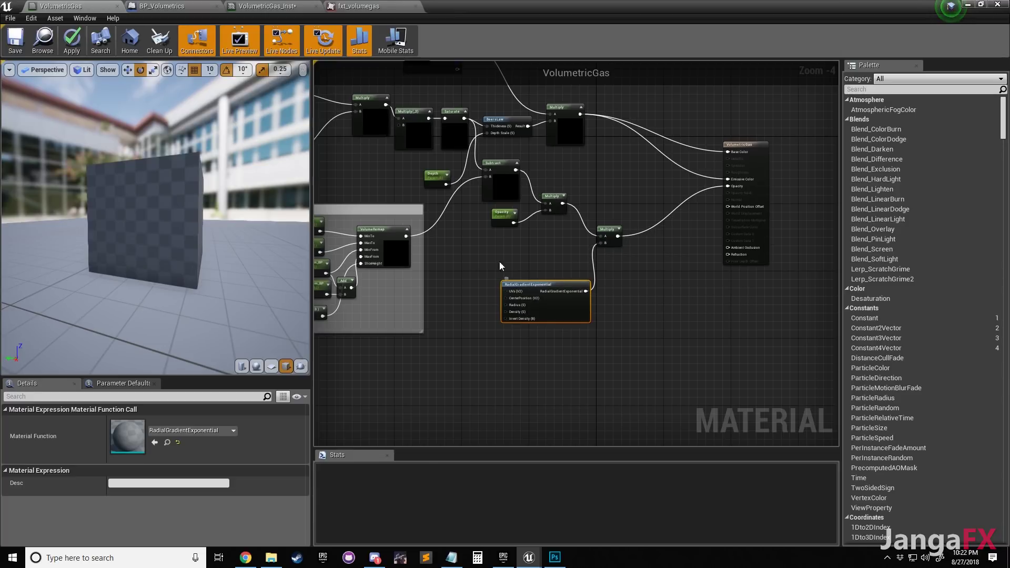
left_click_drag(544, 282, 533, 269)
left_click(462, 216)
left_click(75, 47)
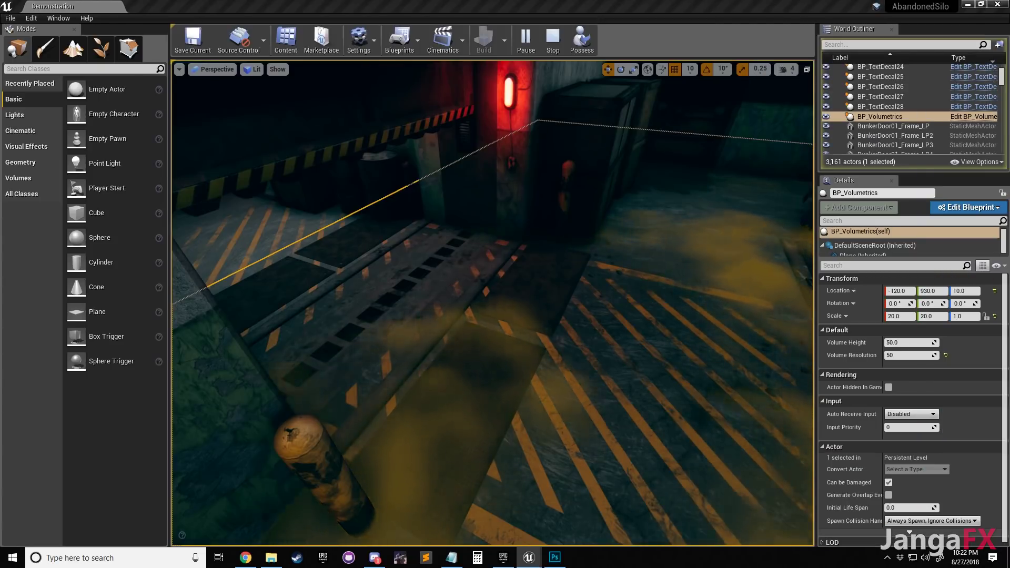
Examine the radially masked gas in the level, restarting the simulation, and return to the VolumetricGas graph
right_click_drag(452, 255, 452, 256)
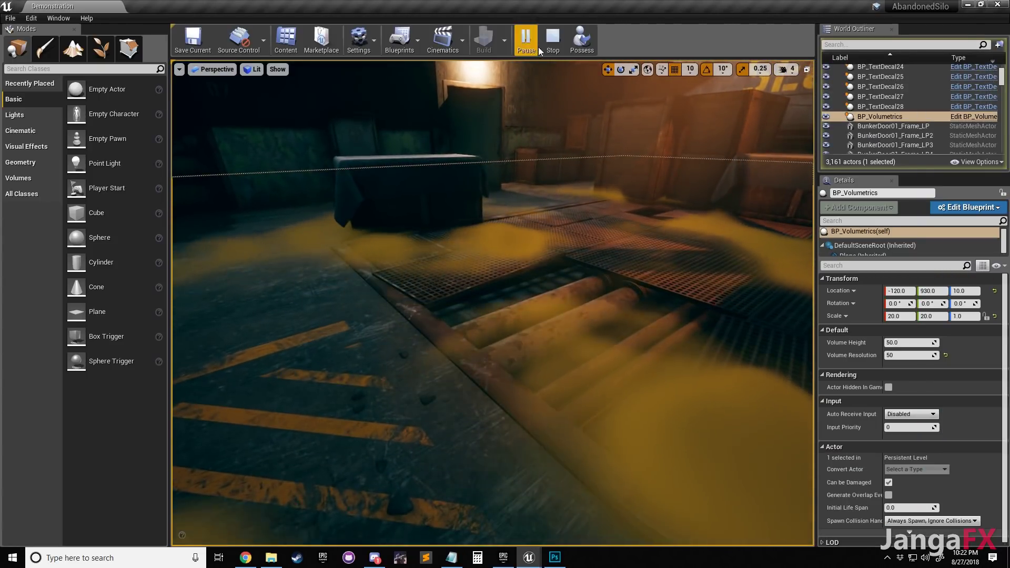
left_click(553, 41)
left_click(557, 42)
right_click_drag(452, 256, 452, 256)
right_click_drag(514, 239, 514, 240)
left_click(514, 240)
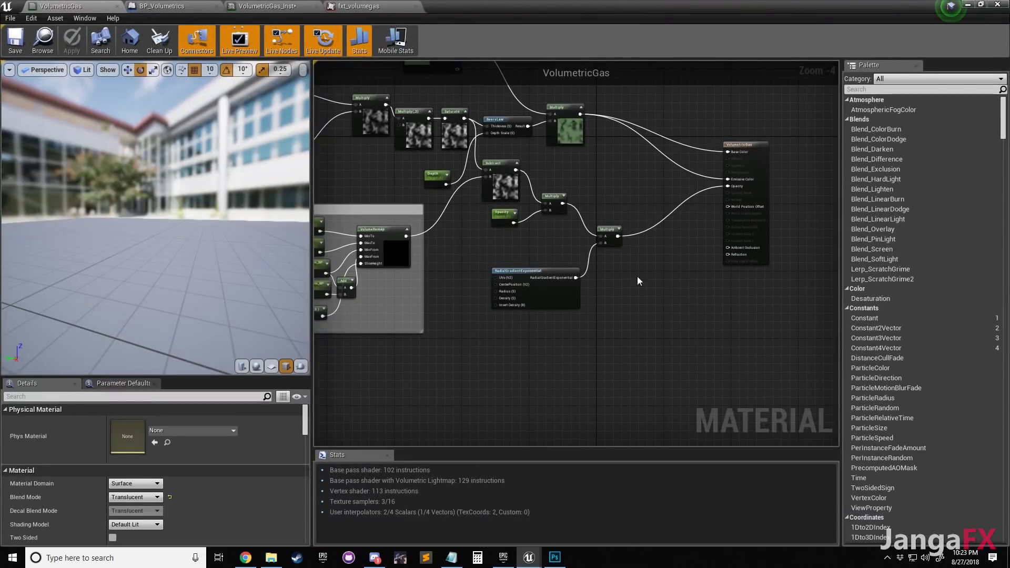
scroll(614, 243, "up", 3)
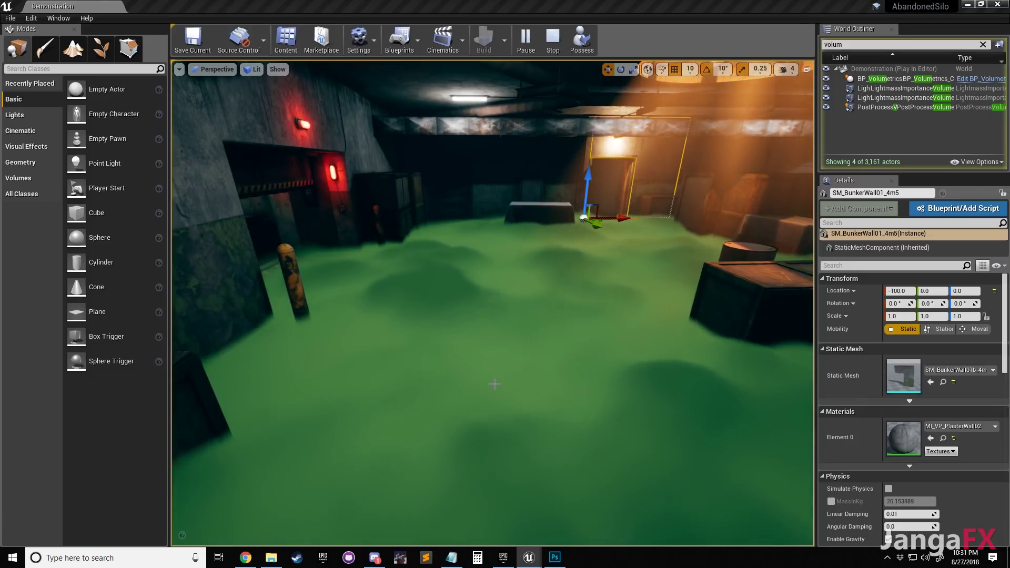
Switch to Photoshop and isolate the green channel of the fxt_volumegas.png texture
right_click_drag(457, 354, 478, 340)
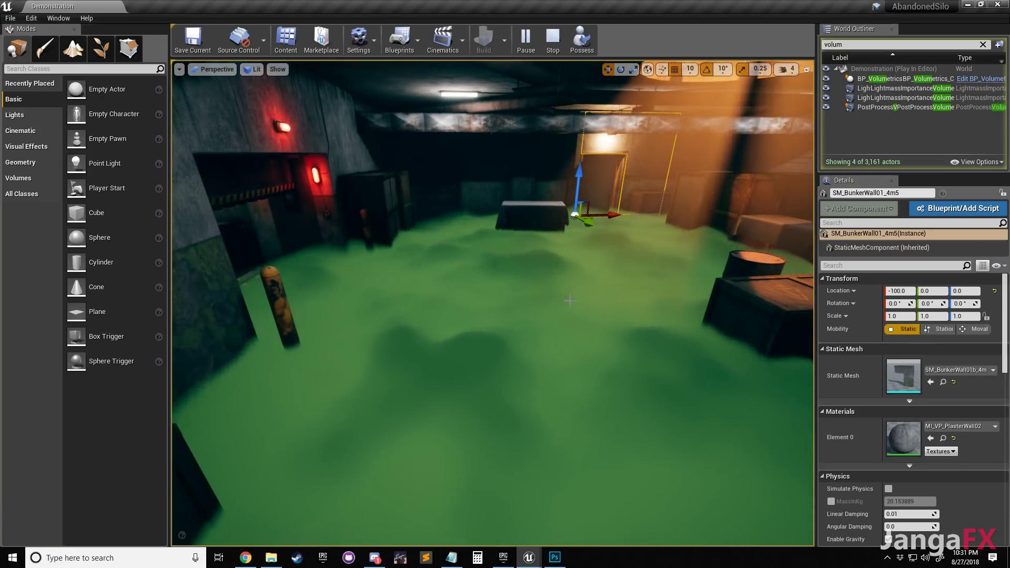
right_click_drag(591, 309, 615, 276)
right_click_drag(553, 320, 441, 325)
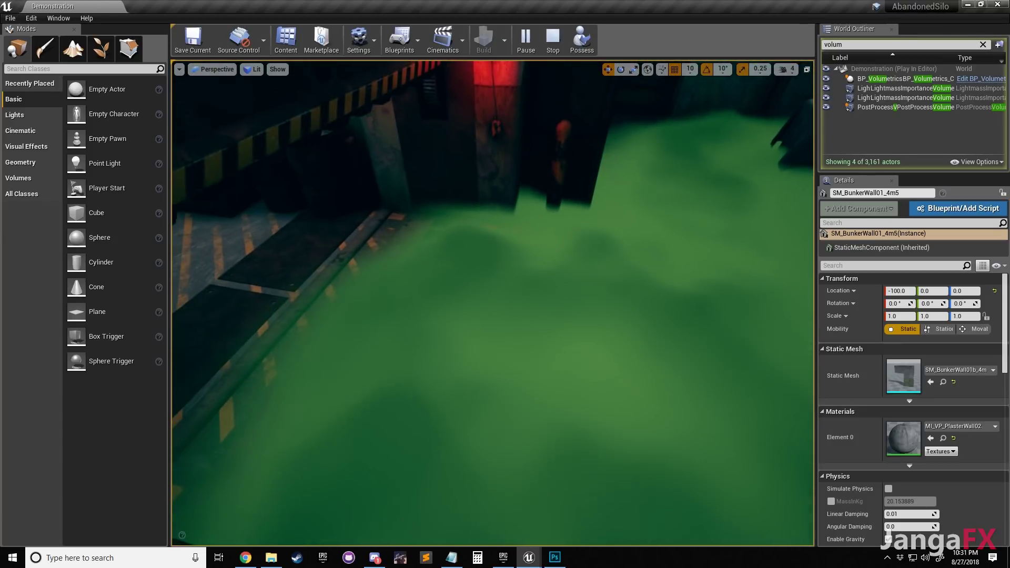
left_click(557, 558)
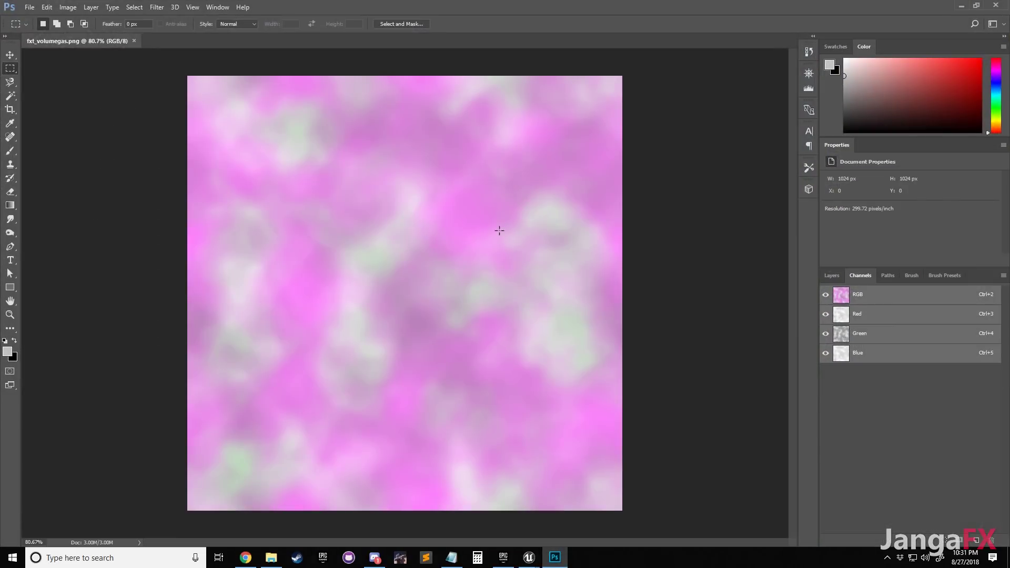
left_click(826, 314)
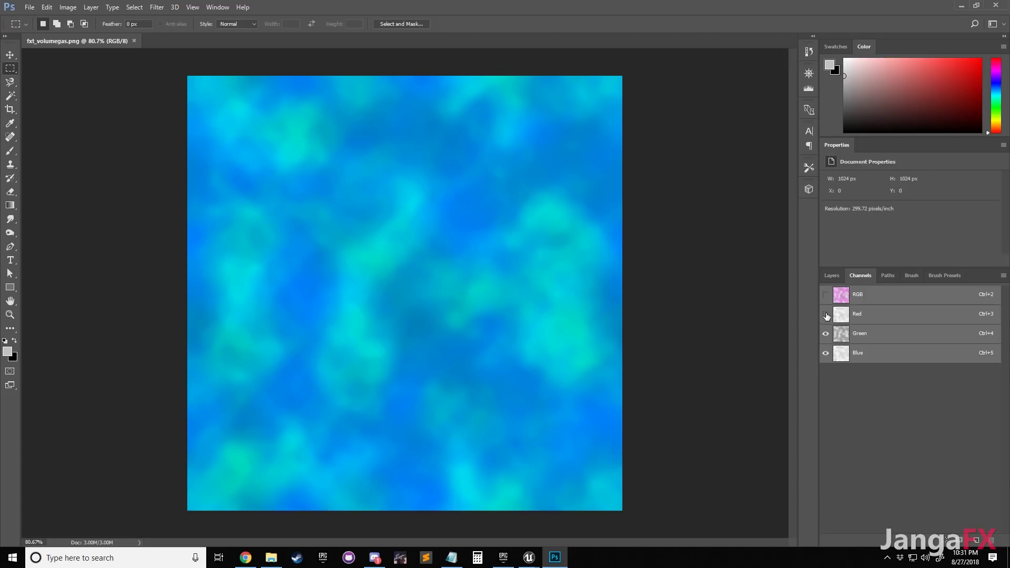
left_click(827, 353)
left_click(871, 334)
left_click(870, 316)
left_click(871, 336)
Check the green channel's Levels without changing them, apply Auto Tone to the channel and return to the Unreal level
key("i")
key("ctrl+l")
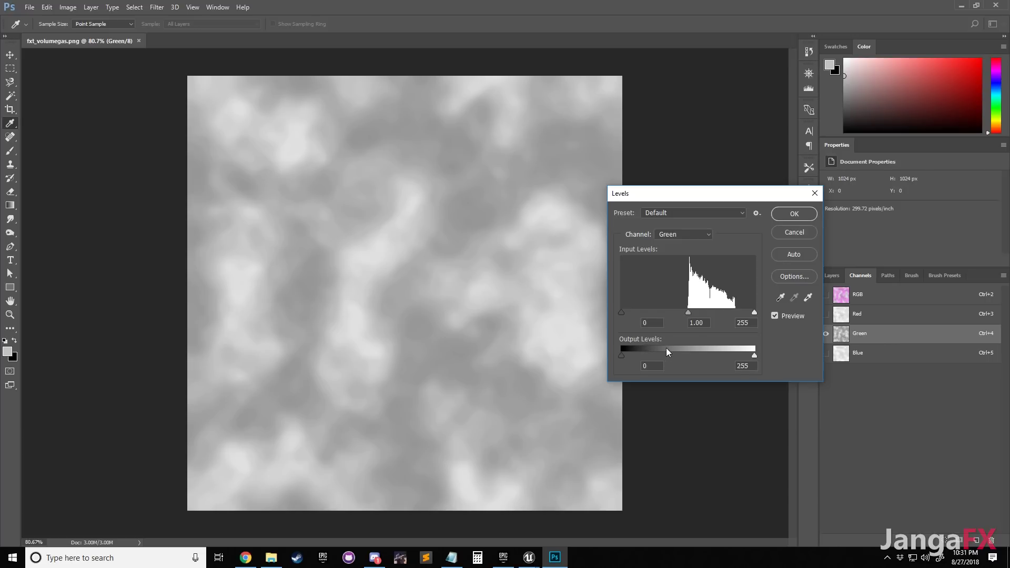
key("Escape")
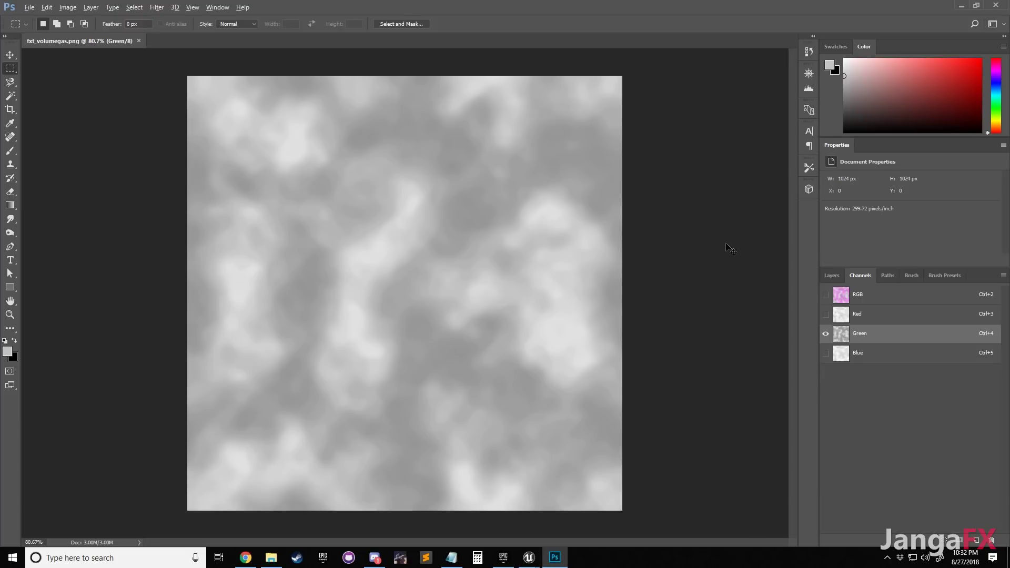
key("ctrl+shift+l")
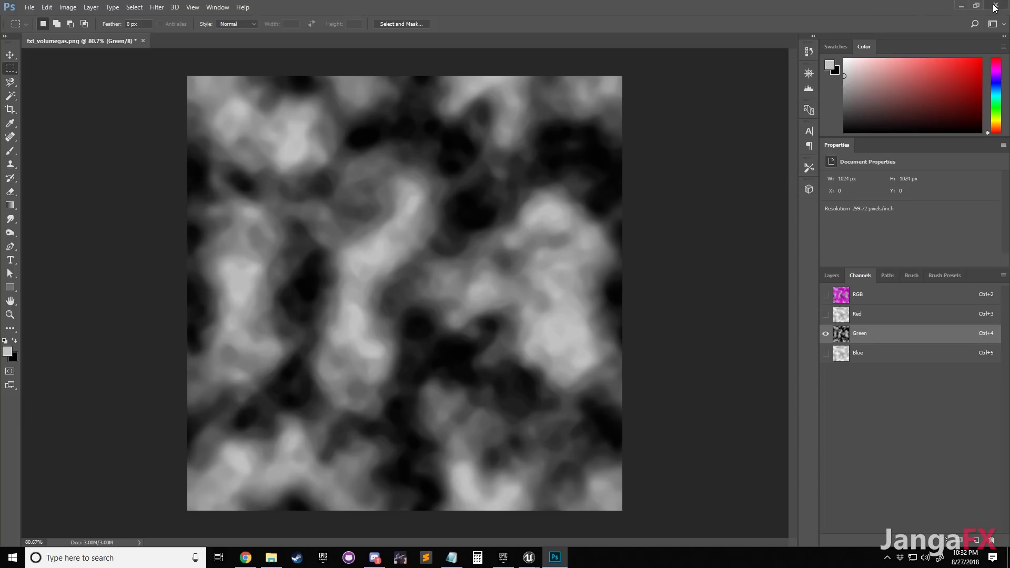
left_click(961, 6)
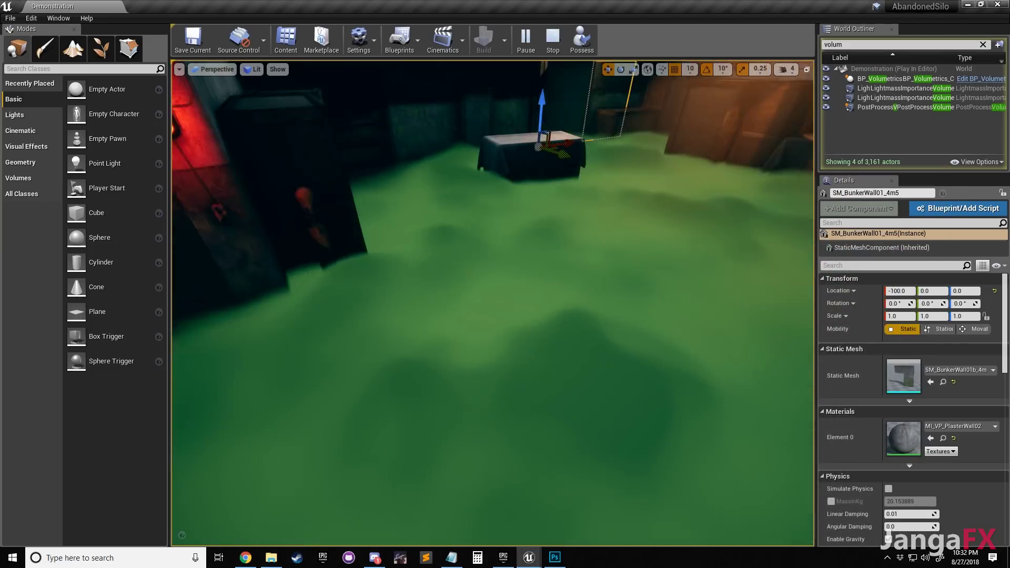
Bring the VolumetricGas material instance beside the level, try Depth 5.0, settle on 2.0 and check the gas around the room
right_click_drag(607, 334, 451, 232)
key("w")
key("s")
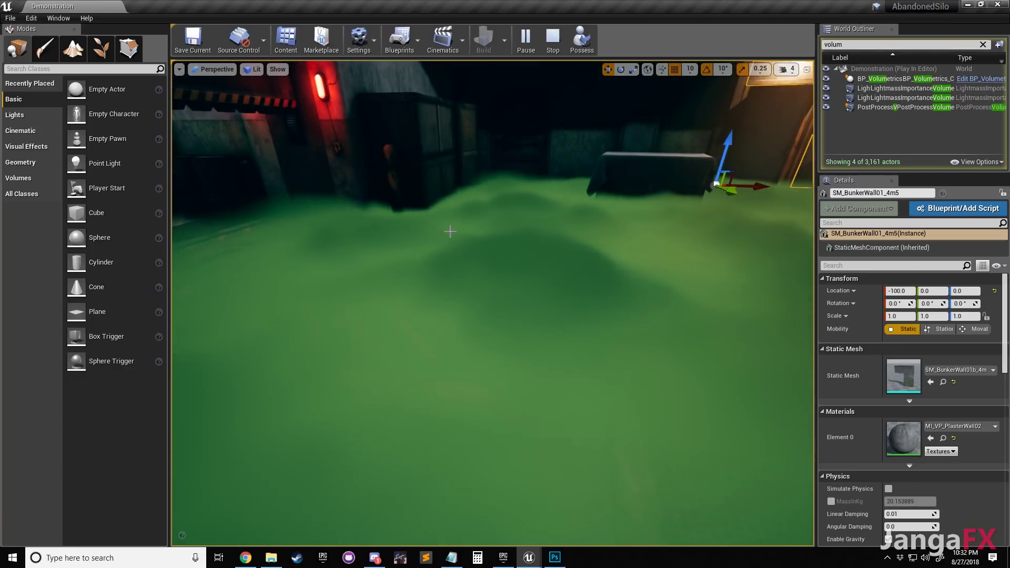
left_click_drag(1009, 31, 904, 59)
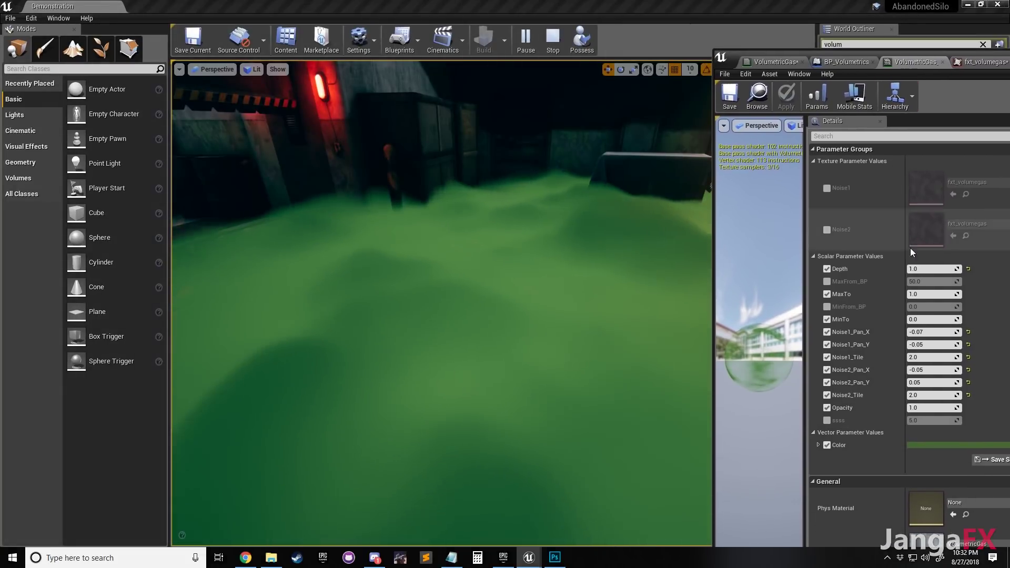
key("Return")
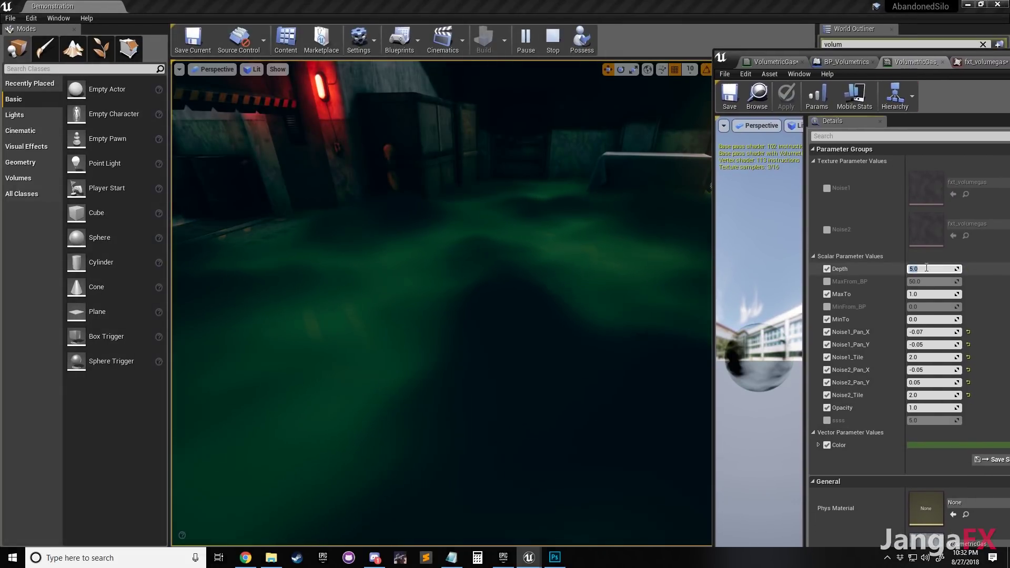
key("Return")
right_click_drag(566, 299, 466, 299)
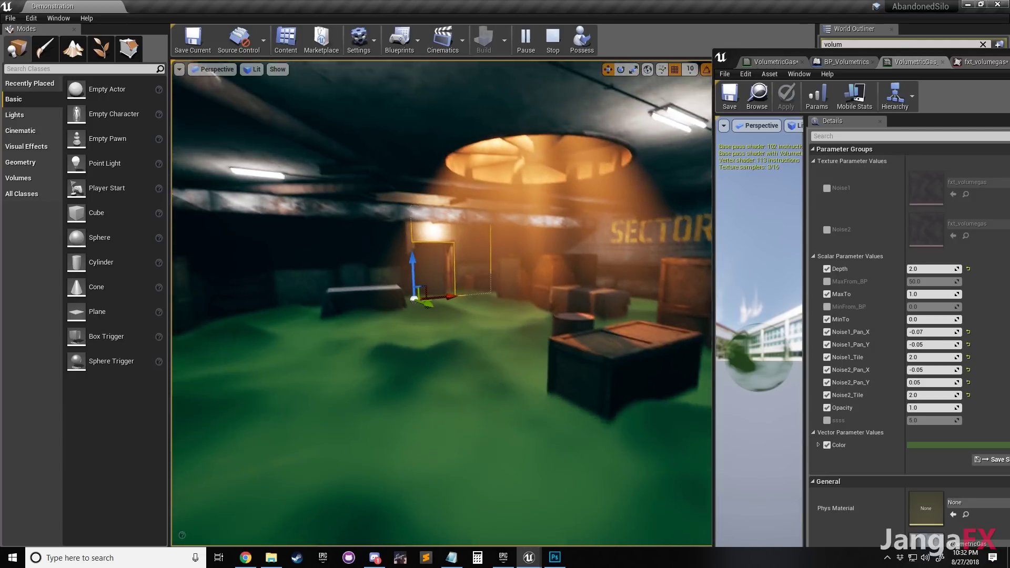
right_click_drag(523, 377, 405, 380)
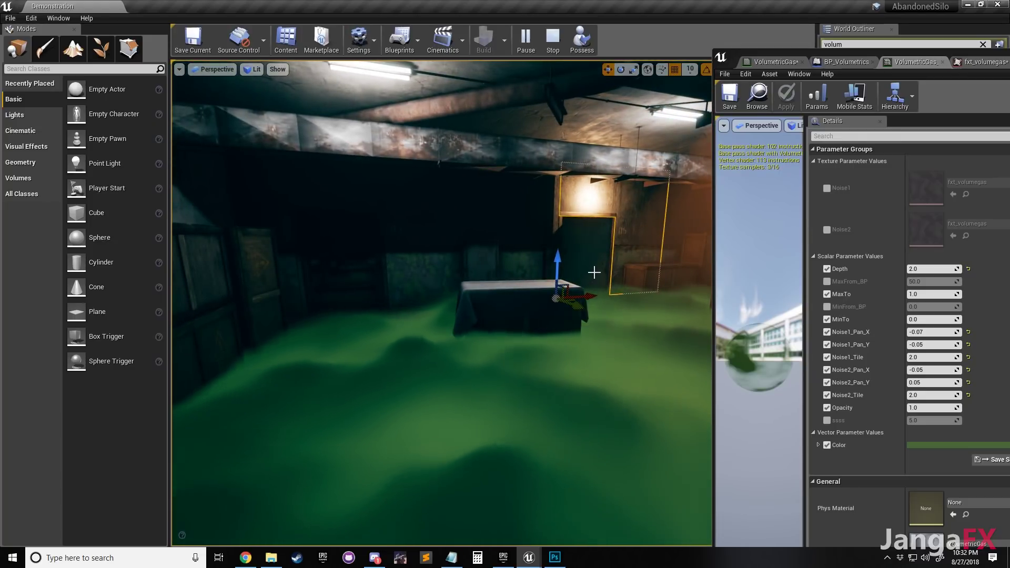
right_click_drag(564, 442, 451, 383)
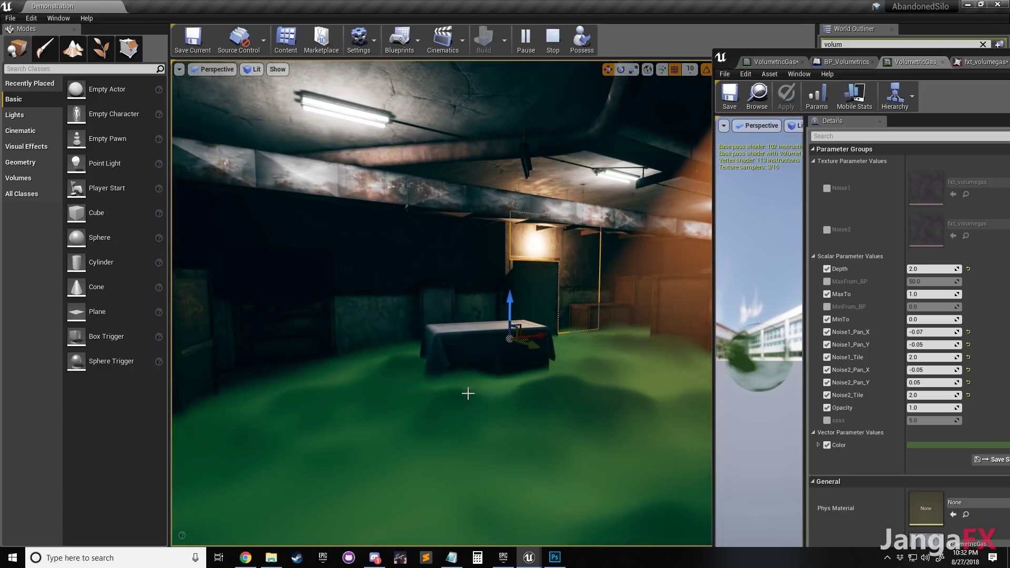
right_click_drag(514, 376, 525, 354)
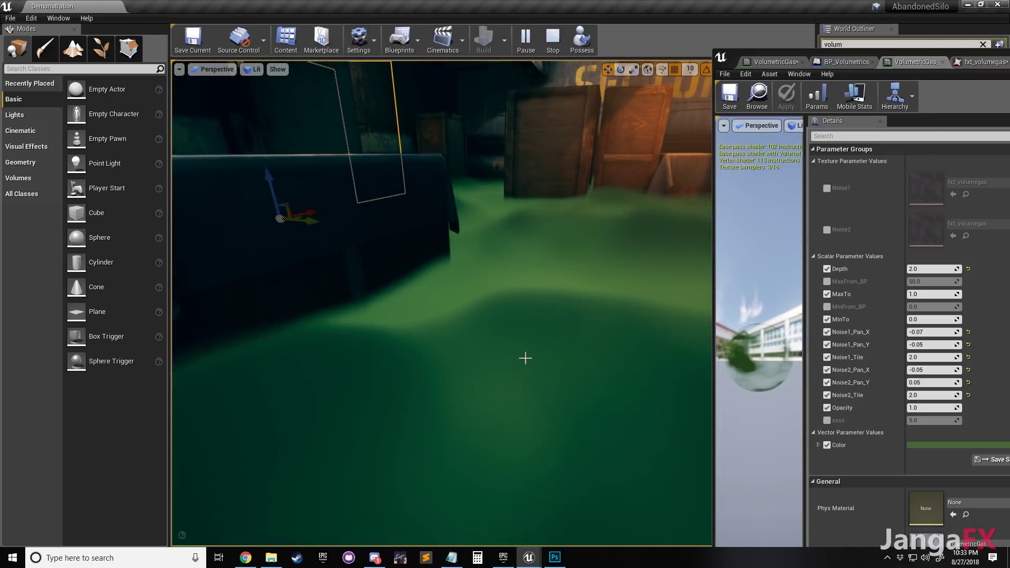
Enable Two Sided on the parent VolumetricGas material, save it and return to the level
left_click_drag(901, 63, 653, 65)
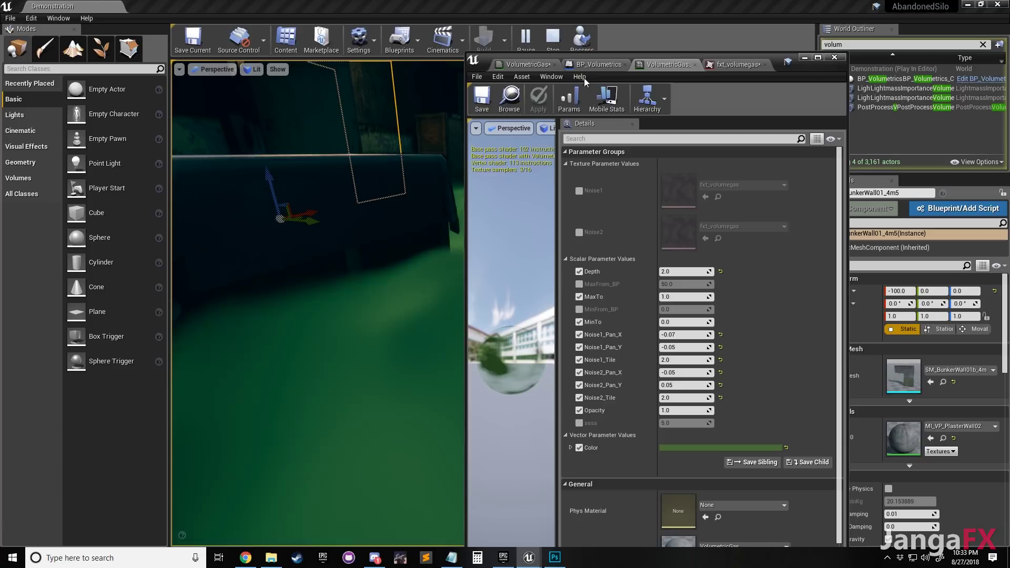
left_click(527, 65)
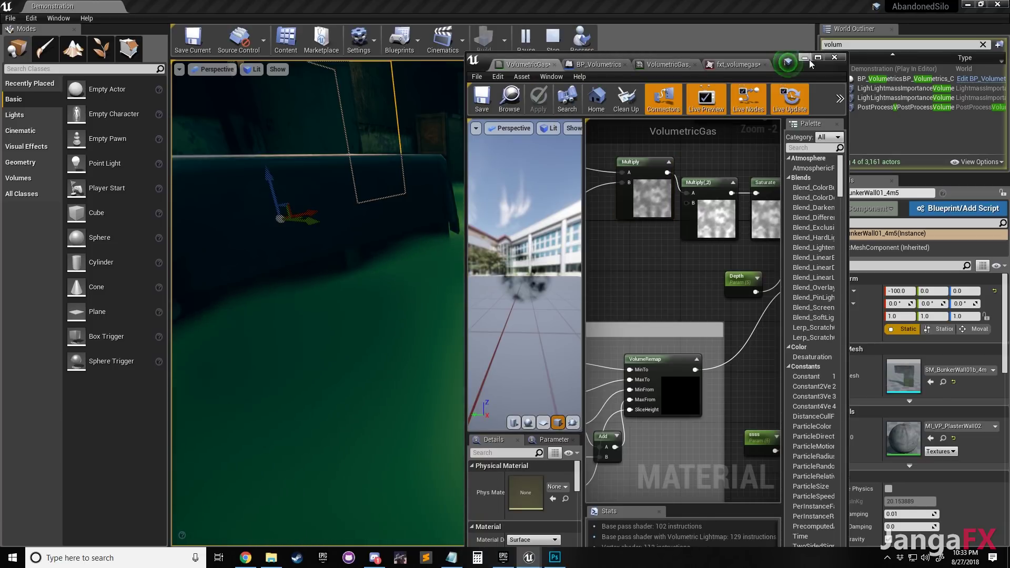
left_click(818, 57)
scroll(142, 489, "down", 1)
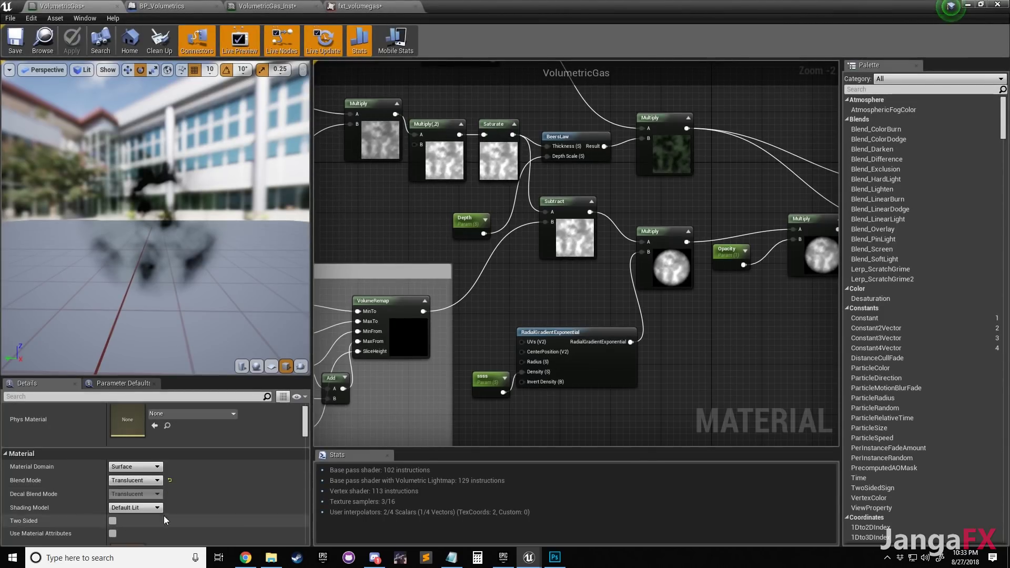
left_click(112, 521)
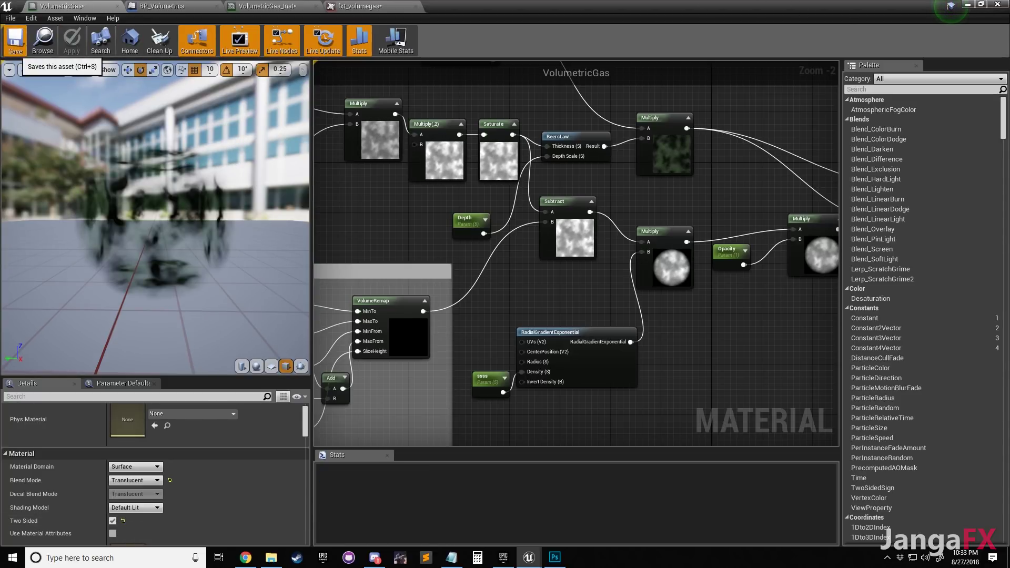
left_click(967, 5)
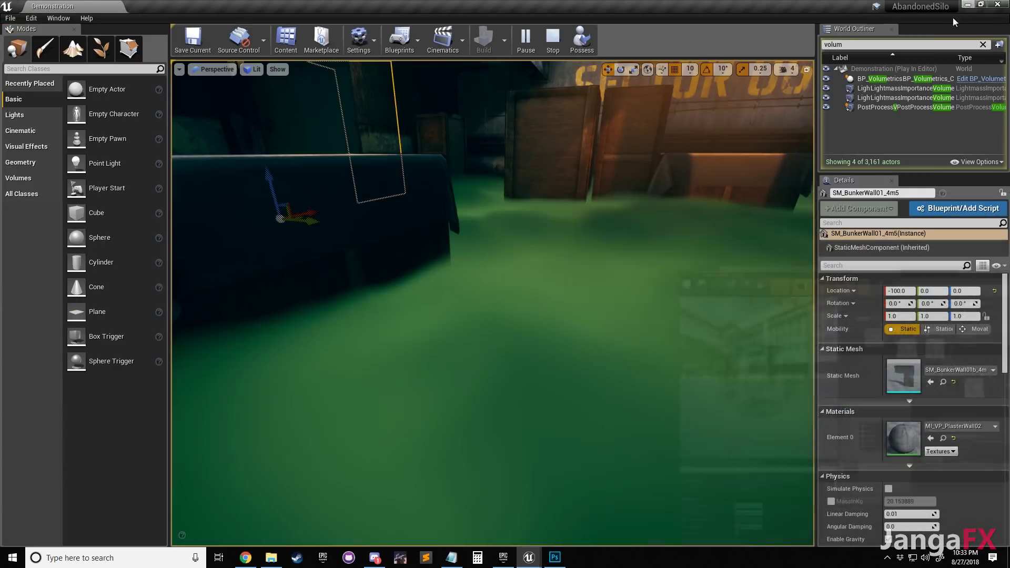
Set the gas material instance's Opacity to 0.5 and check the gas across the floor
right_click_drag(492, 304, 501, 227)
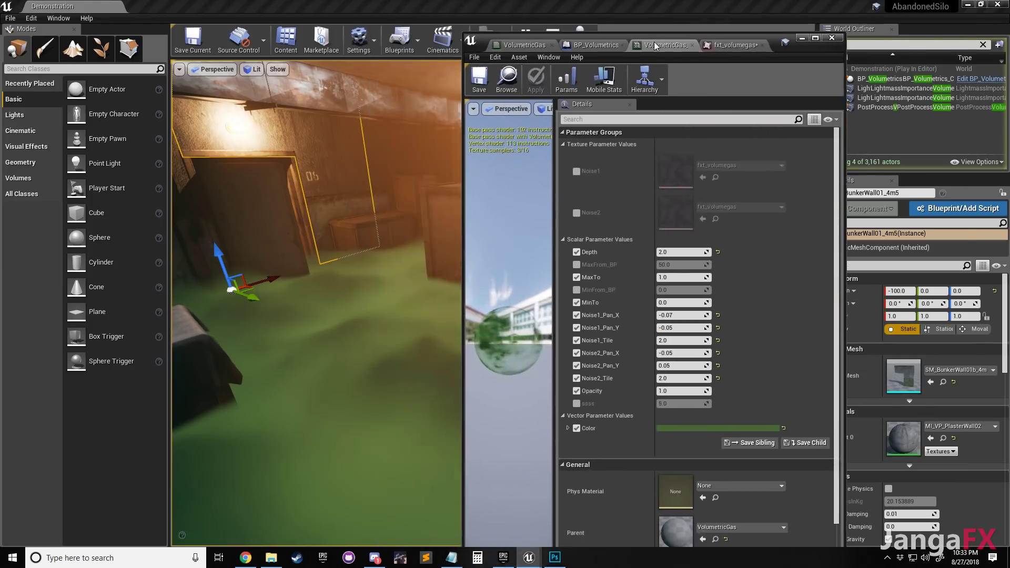
left_click_drag(655, 42, 776, 31)
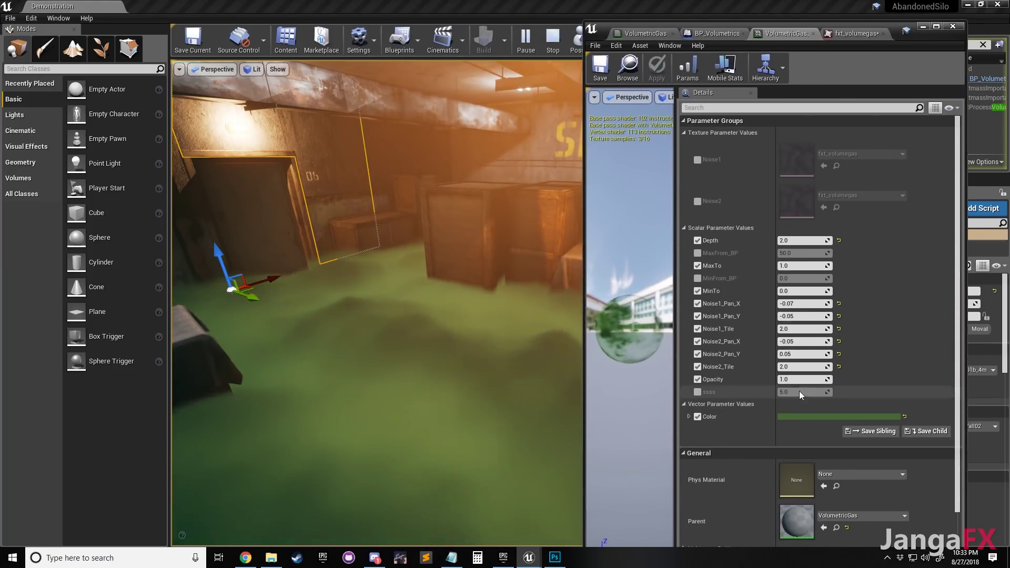
type("0.5")
key("Return")
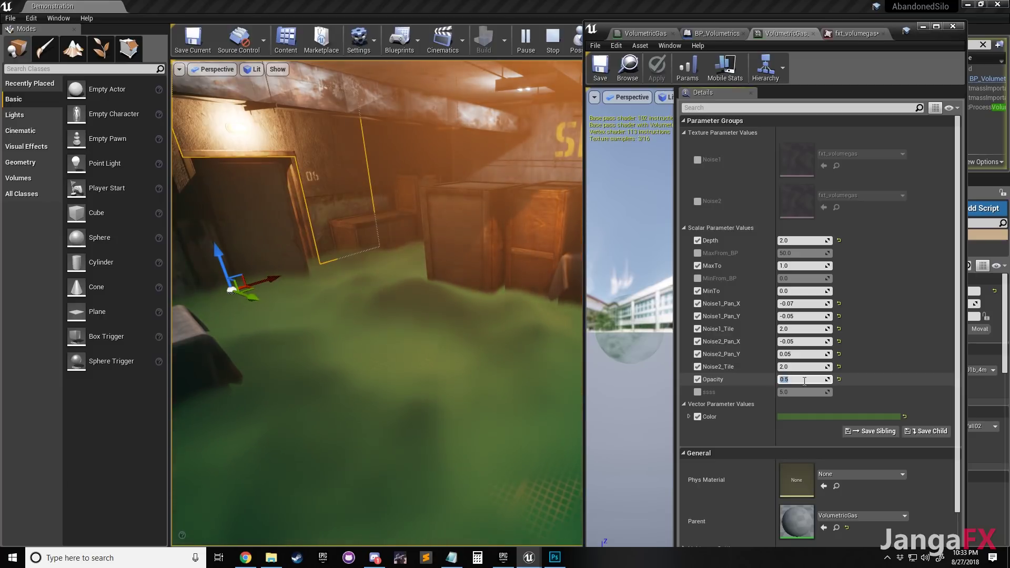
right_click_drag(452, 305, 558, 310)
right_click_drag(436, 458, 399, 471)
mouse_move(413, 407)
right_mouse_down()
mouse_move(395, 407)
mouse_move(426, 409)
mouse_move(478, 436)
mouse_move(397, 397)
right_mouse_up()
right_click_drag(488, 327, 495, 316)
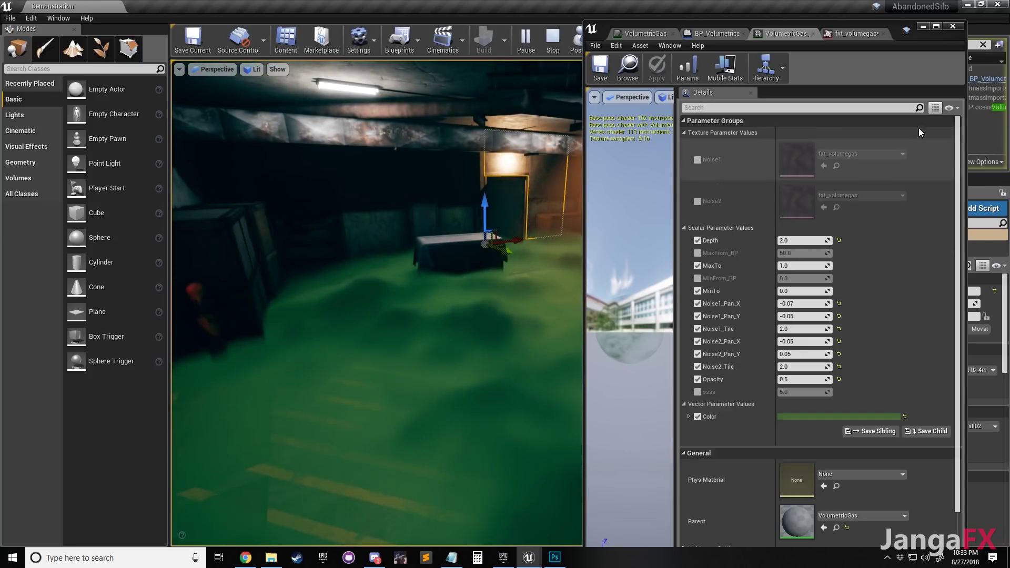
Put the material instance window away, stop the simulation and select the BP_Volumetrics actor
left_click(924, 24)
mouse_move(603, 282)
right_mouse_down()
mouse_move(585, 302)
mouse_move(653, 295)
mouse_move(591, 282)
right_mouse_up()
left_click(588, 301)
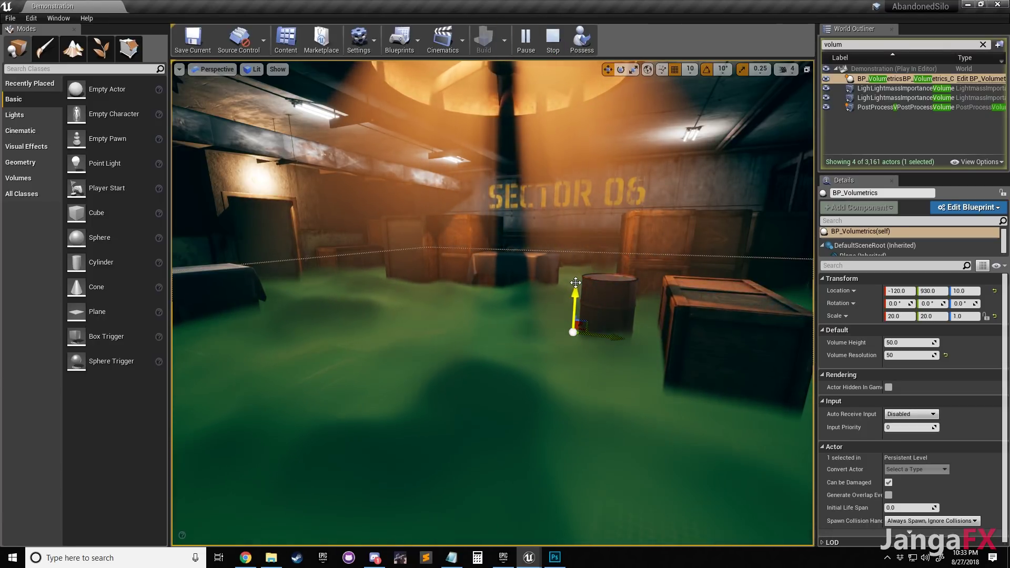
left_click(575, 220)
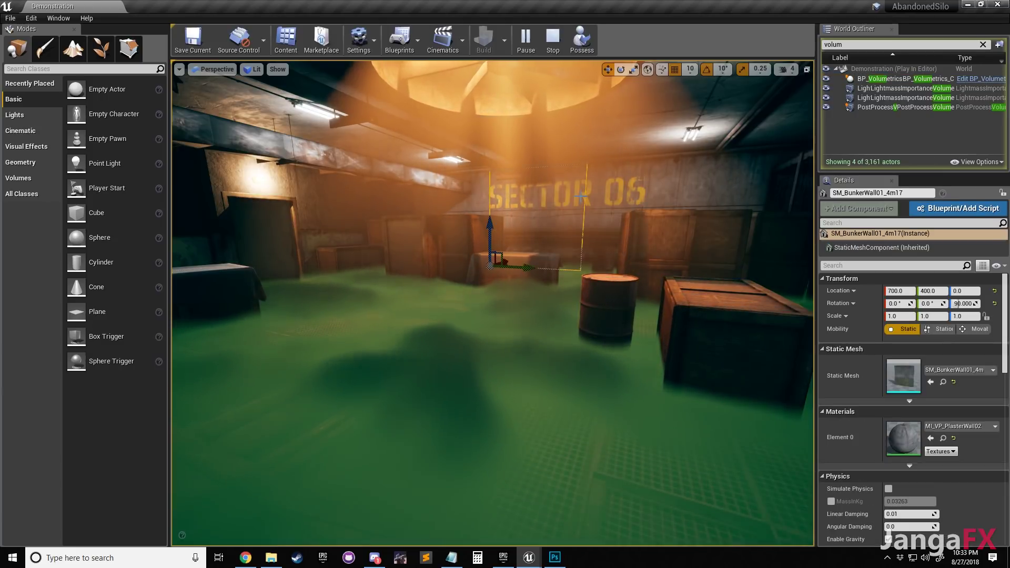
key("Escape")
left_click(895, 78)
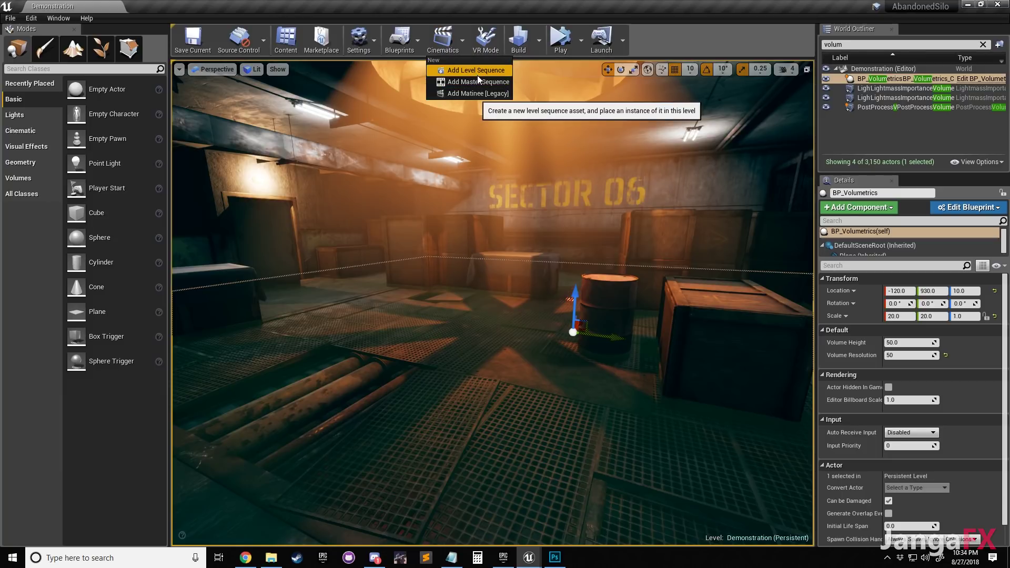
Add a new level sequence to the level and save it as smokedropin
left_click(476, 71)
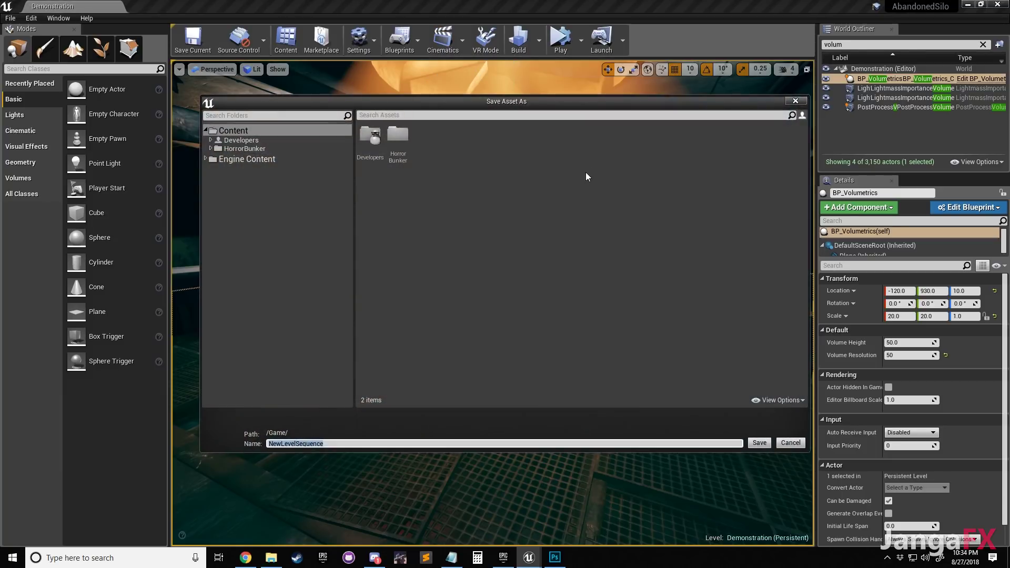
type("smokedropin")
key("Return")
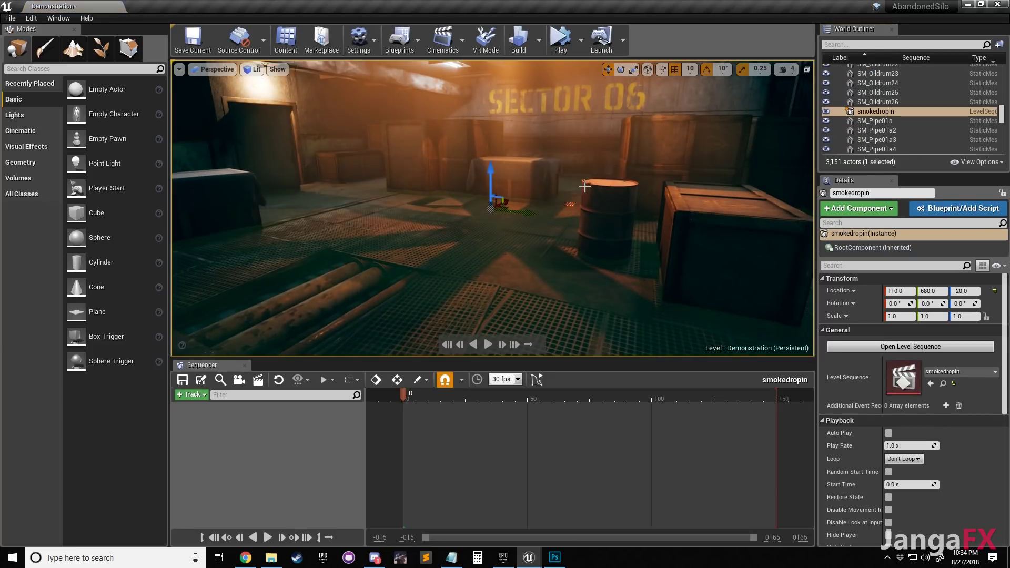
Find the BP_Volumetrics actor, add it to the smokedropin sequence and give it a Transform track
right_click_drag(555, 242, 546, 243)
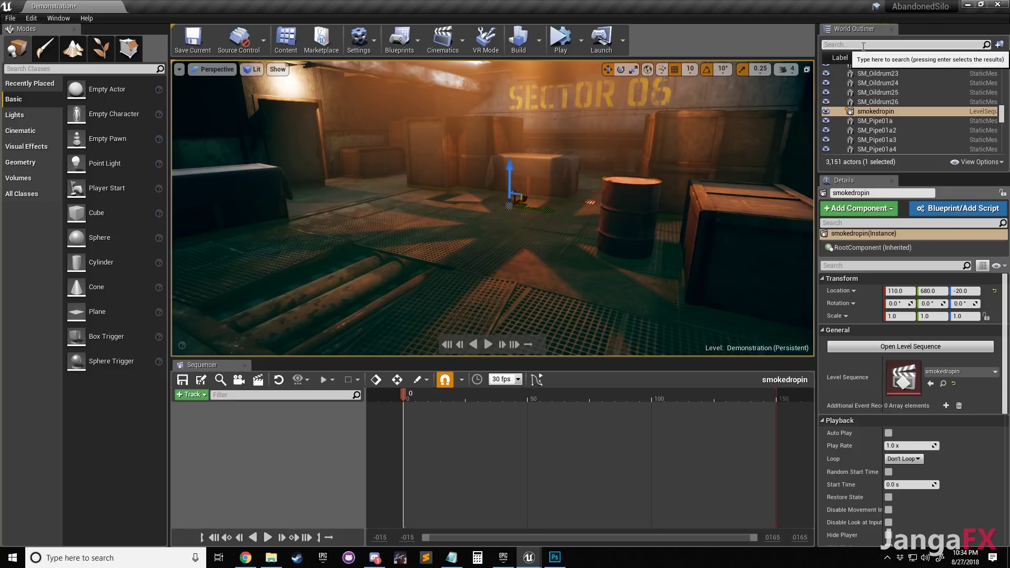
type("bp_vol")
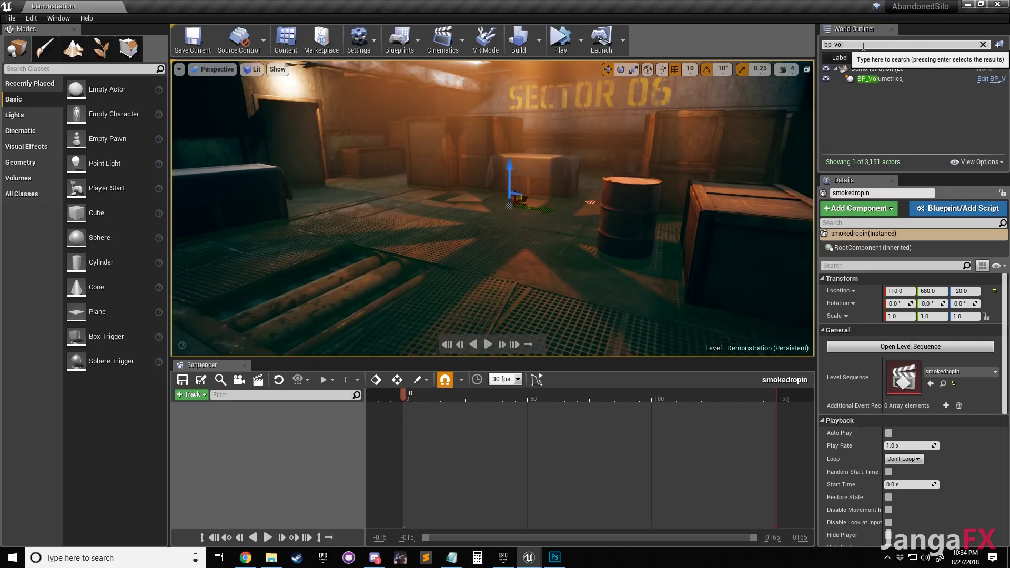
left_click(887, 82)
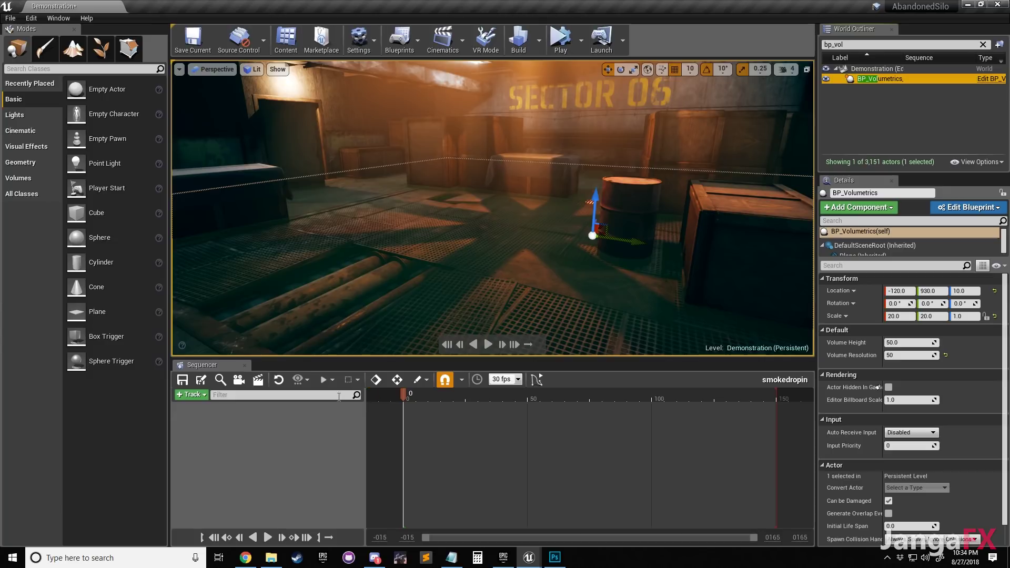
left_click(200, 395)
mouse_move(230, 406)
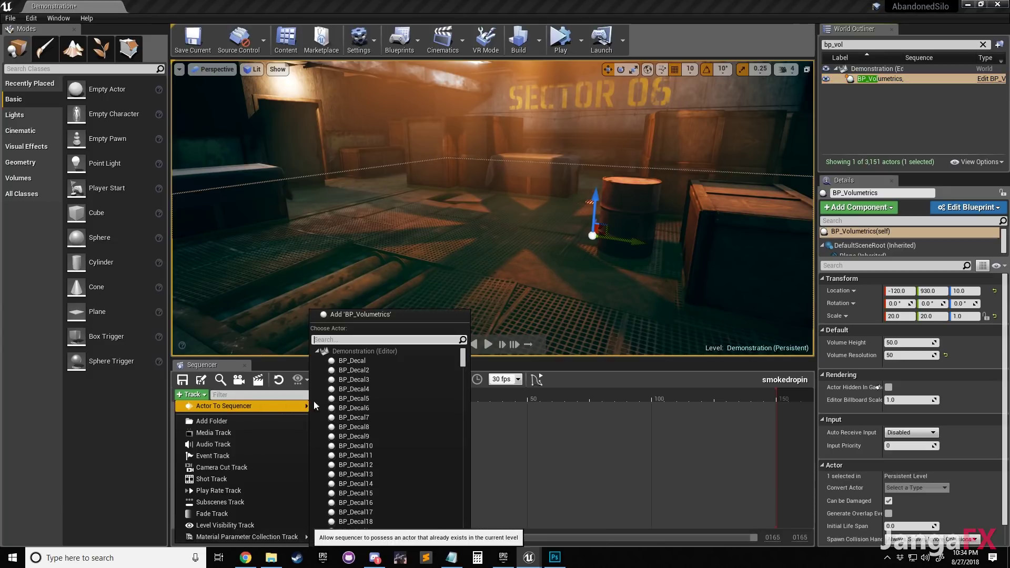
left_click(362, 315)
left_click(352, 409)
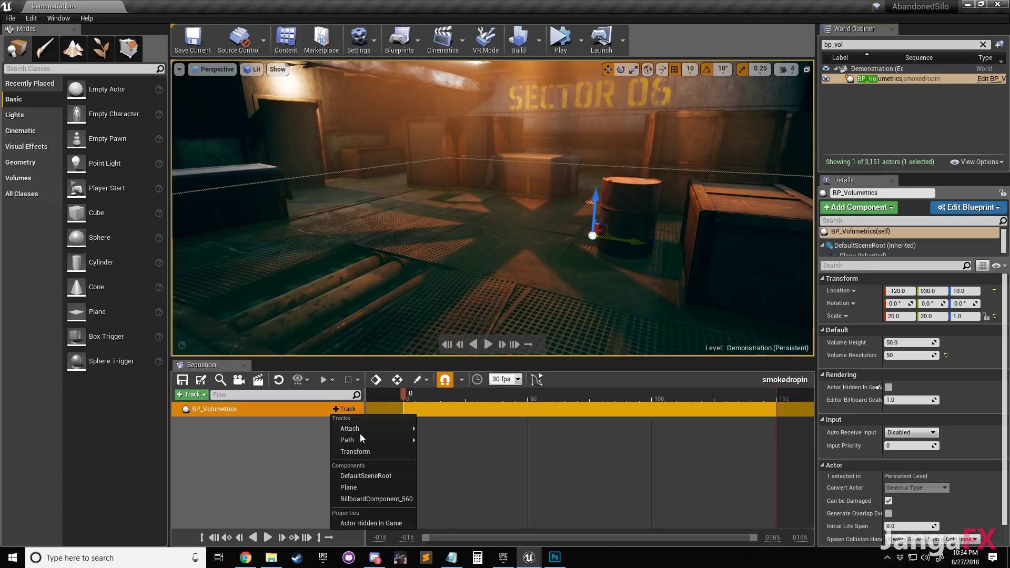
left_click(406, 450)
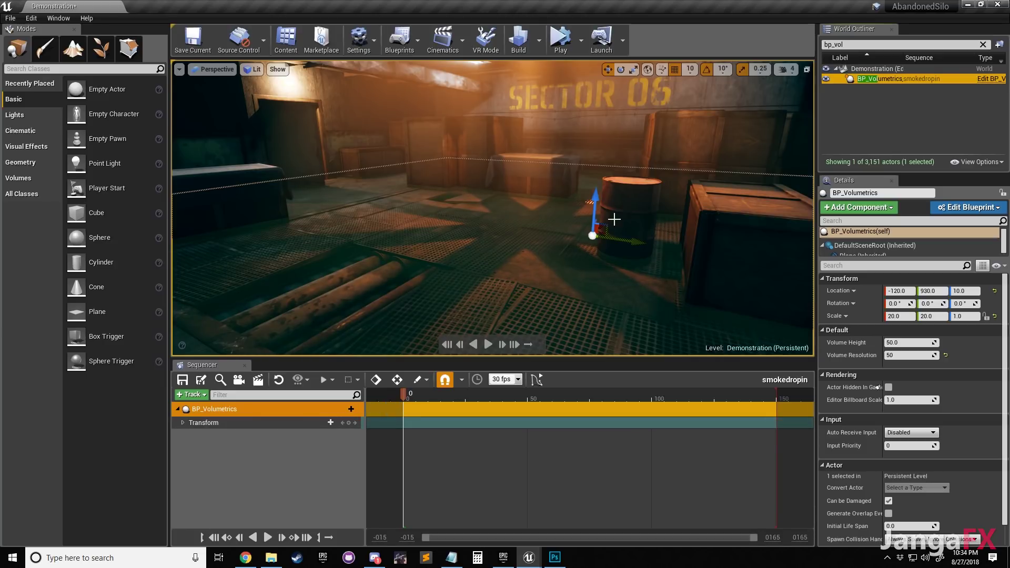
Key the gas volume's transform at frame 0 with a height of 10, and at frame 2 with its height raised to 170
left_click_drag(596, 200, 596, 139)
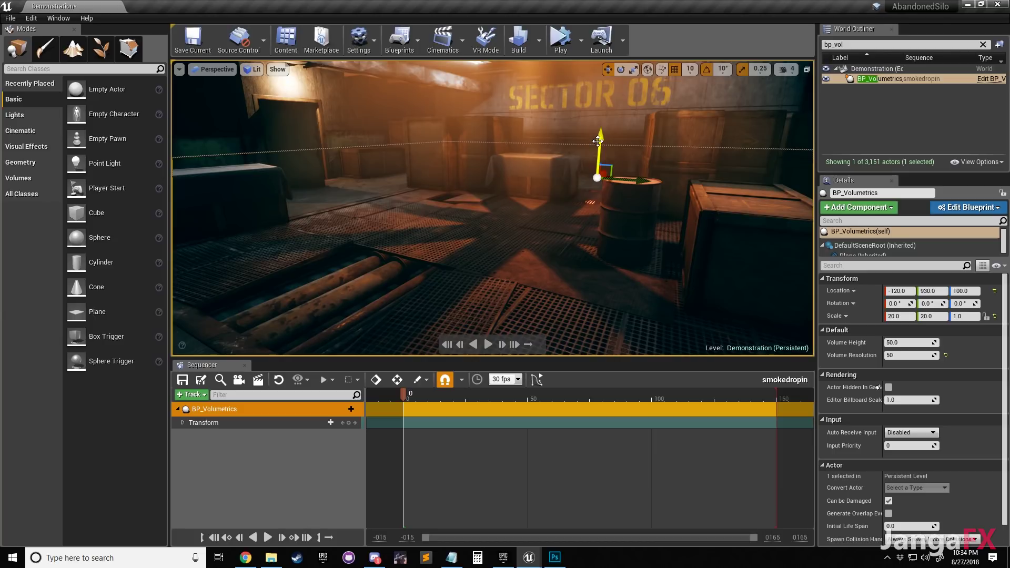
left_click_drag(602, 139, 599, 200)
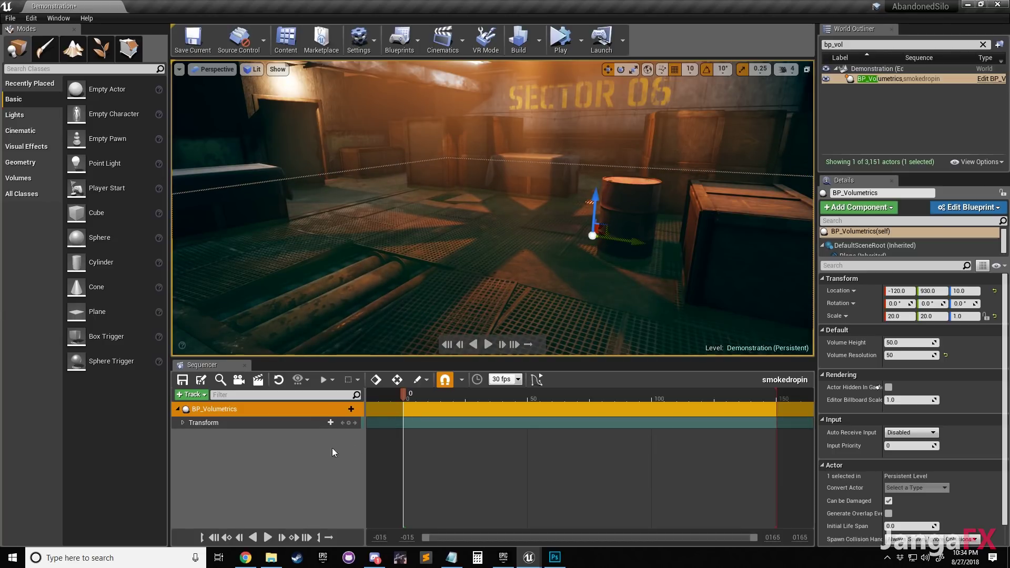
left_click(348, 422)
left_click_drag(406, 393, 409, 392)
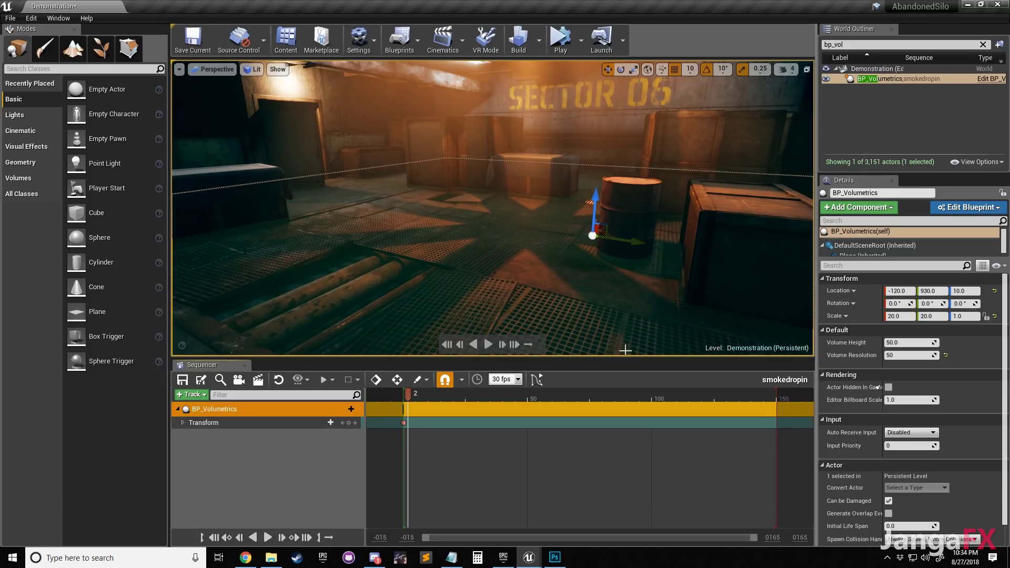
left_click_drag(595, 197, 605, 80)
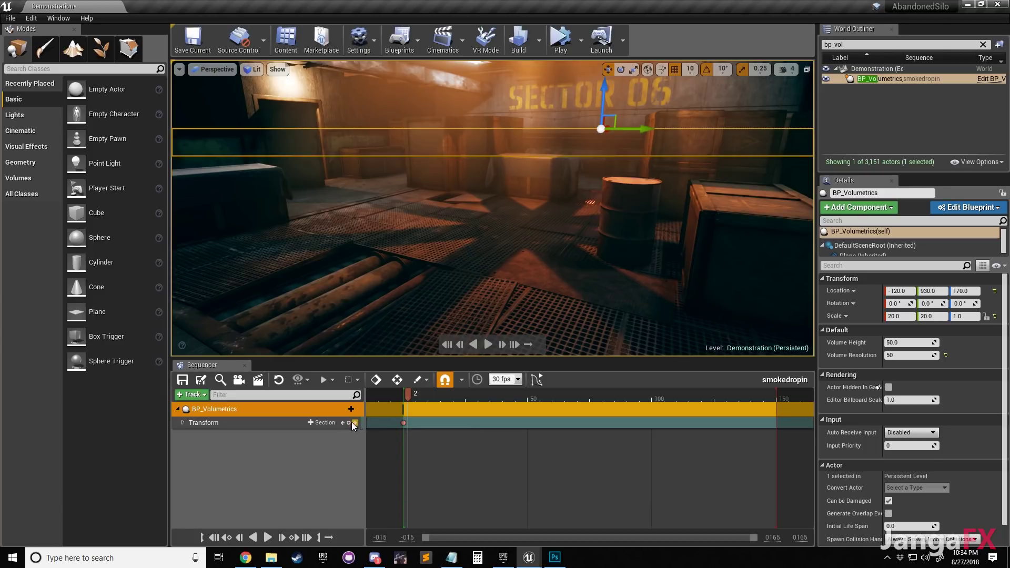
left_click(351, 422)
Lower the gas volume to a height of 10 at frame 150, key its transform, and return the playhead to before the start
left_click_drag(409, 397, 777, 392)
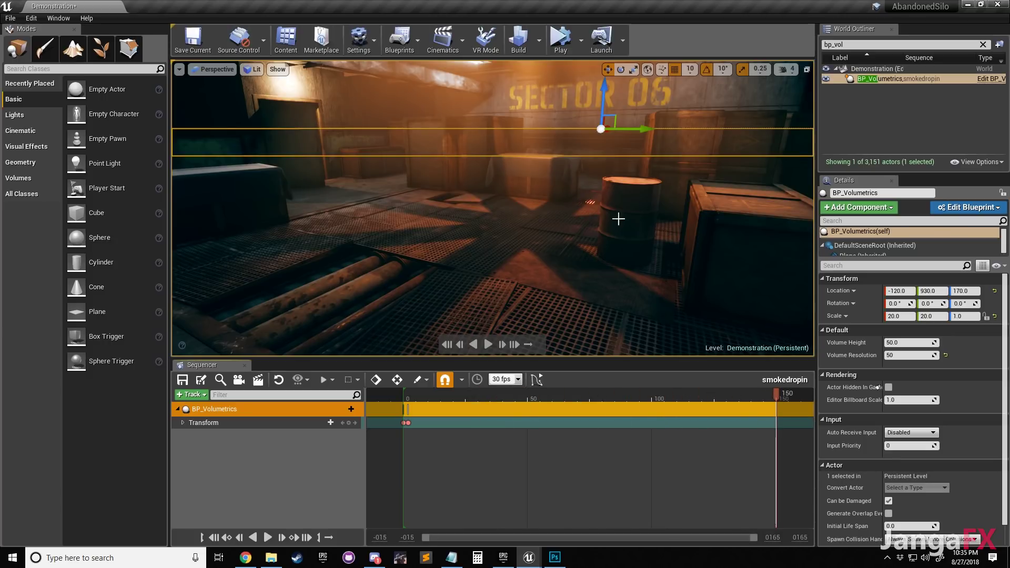
left_click_drag(607, 85, 594, 196)
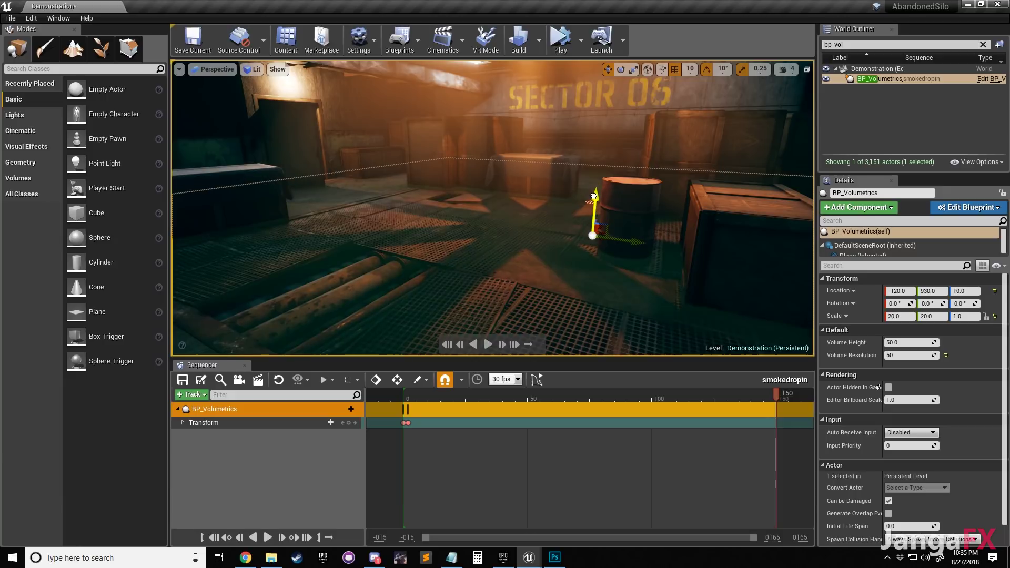
left_click(348, 423)
left_click_drag(779, 394, 396, 392)
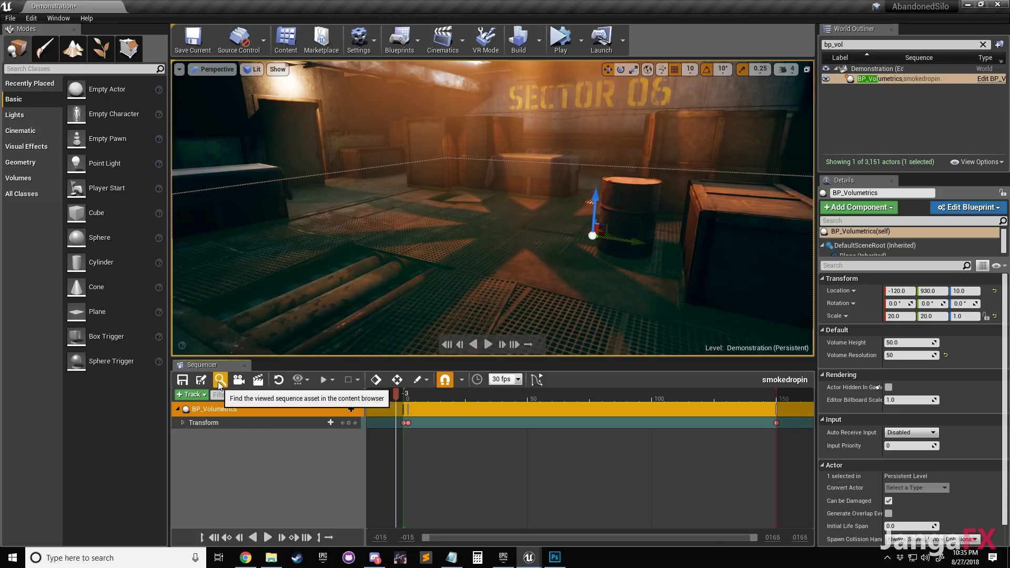
Filter the World Outliner by "level" to find the level sequence actor
left_click(877, 45)
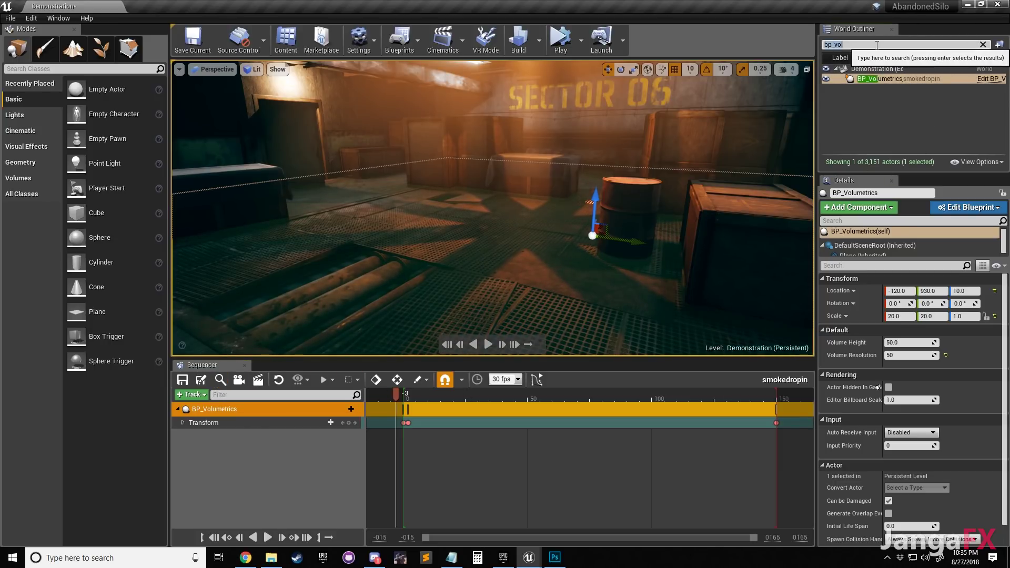
key("BackSpace")
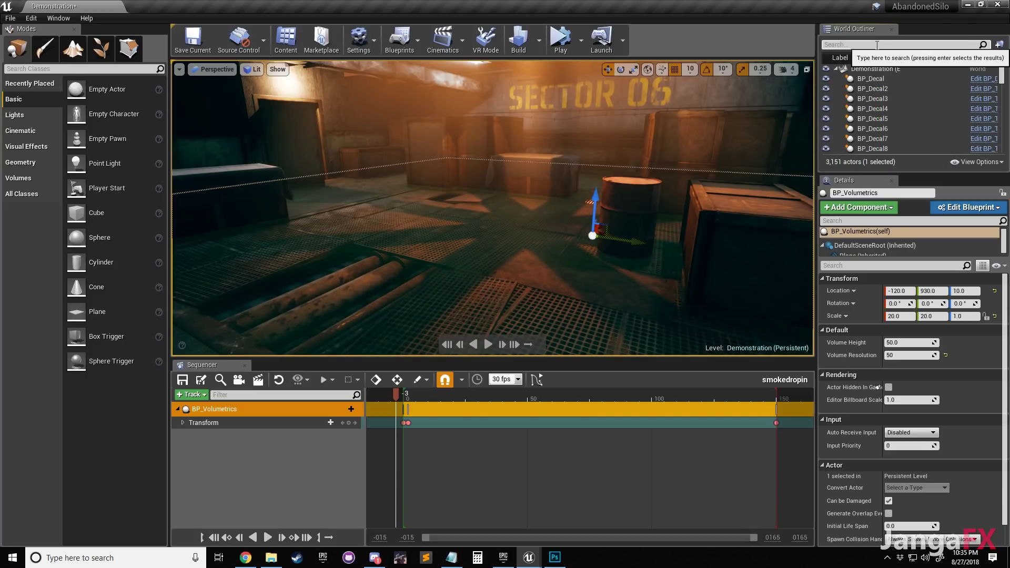
type("volum")
key("BackSpace")
key("BackSpace")
key("BackSpace")
key("BackSpace")
key("BackSpace")
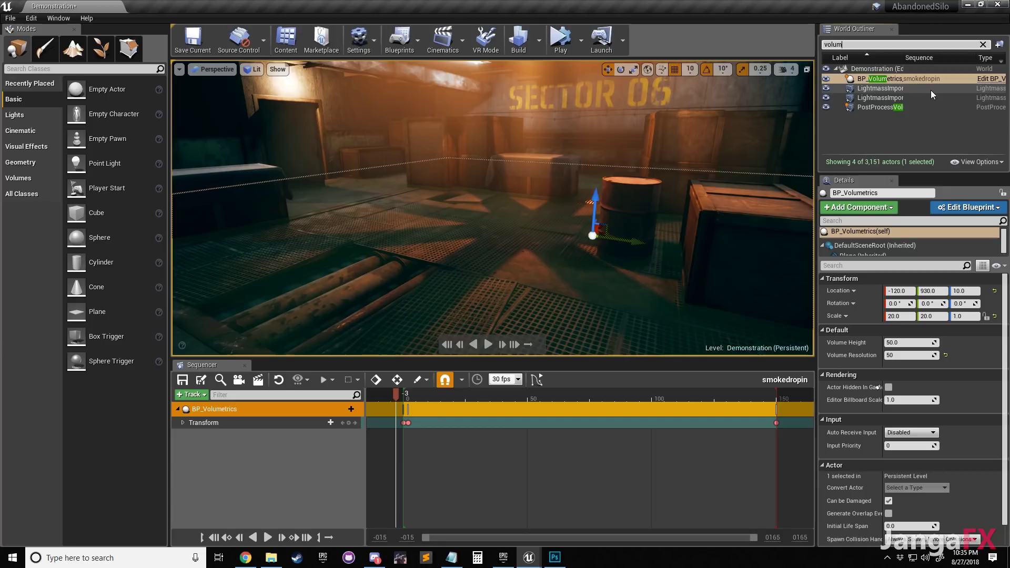
type("s")
key("BackSpace")
type("level")
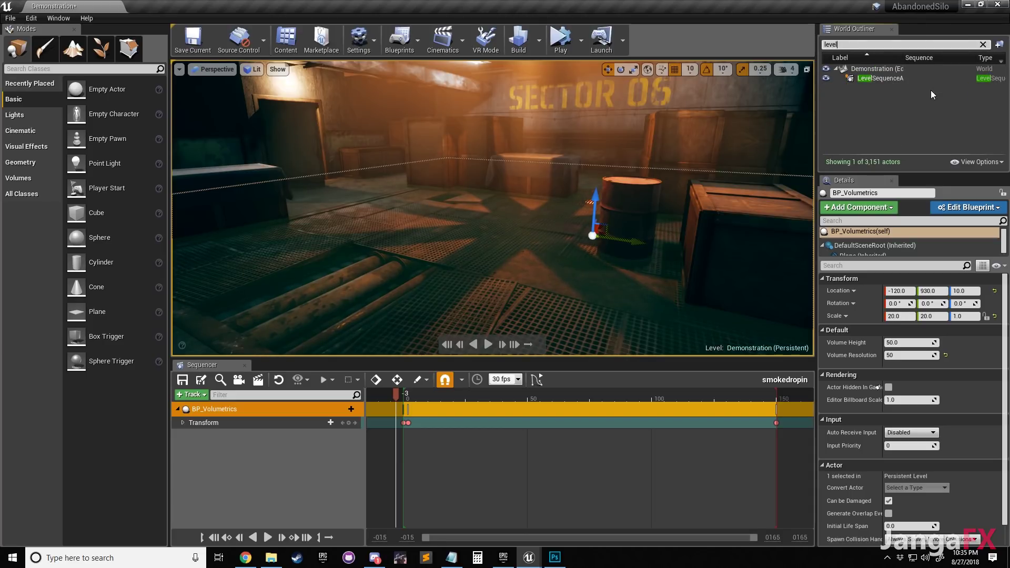
Turn on Auto Play for the smokedropin sequence actor and test the gas by simulating the level
left_click(905, 78)
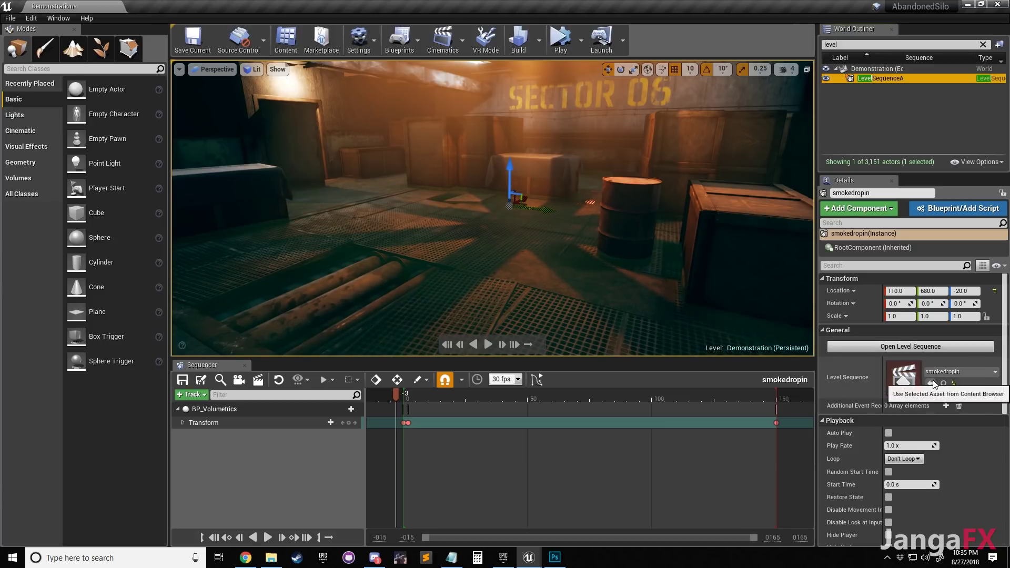
left_click(889, 433)
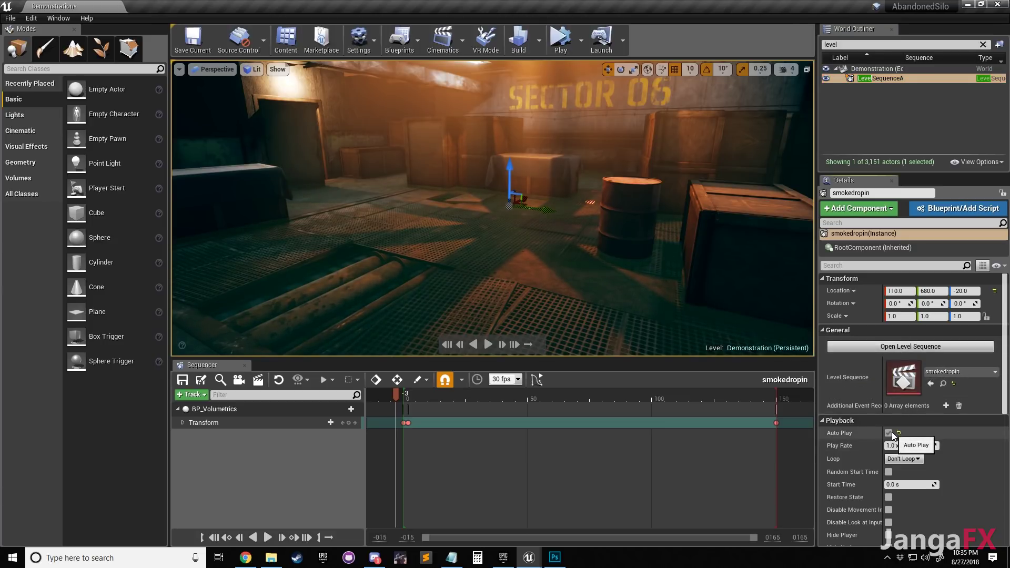
left_click(560, 37)
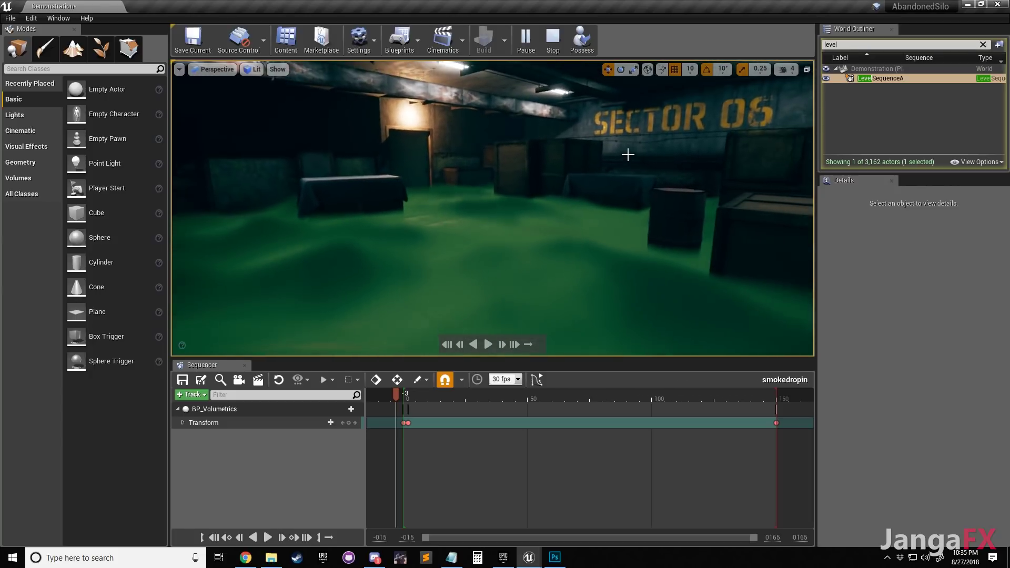
left_click(556, 49)
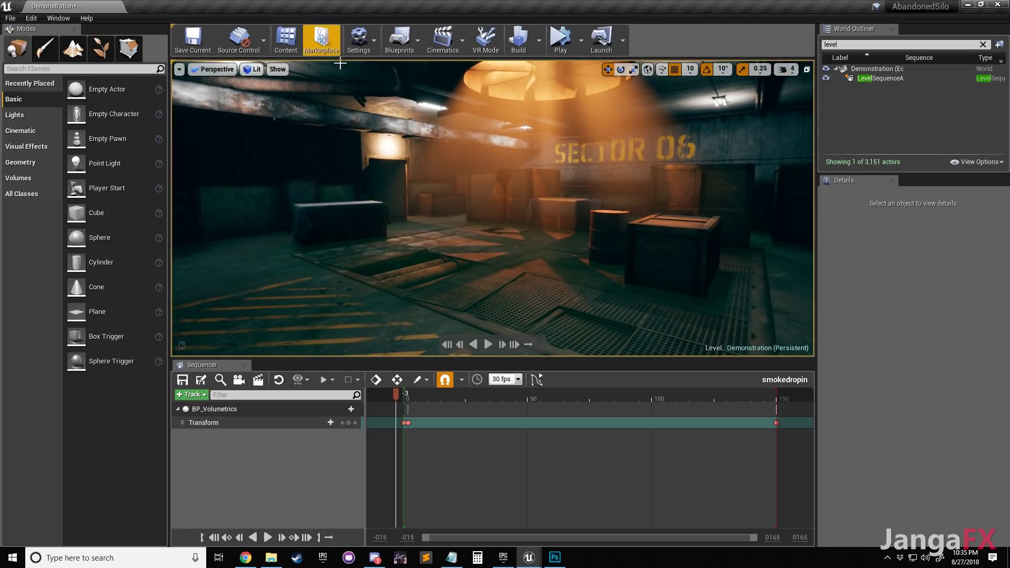
Add a Sphere component to the BP_Volumetrics blueprint, compile it and return to the level
key("alt+Tab")
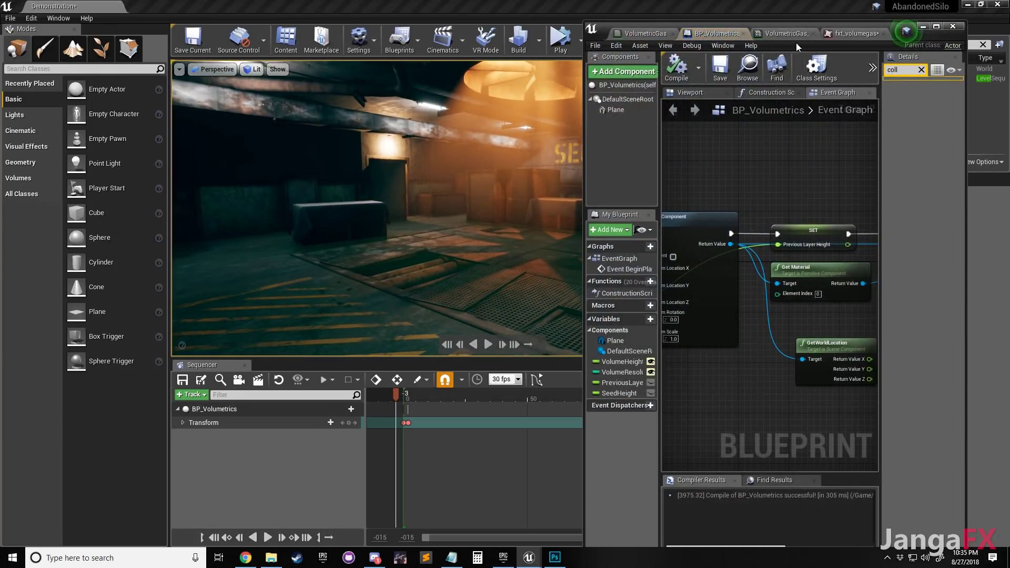
left_click_drag(812, 29, 757, 9)
left_click(561, 91)
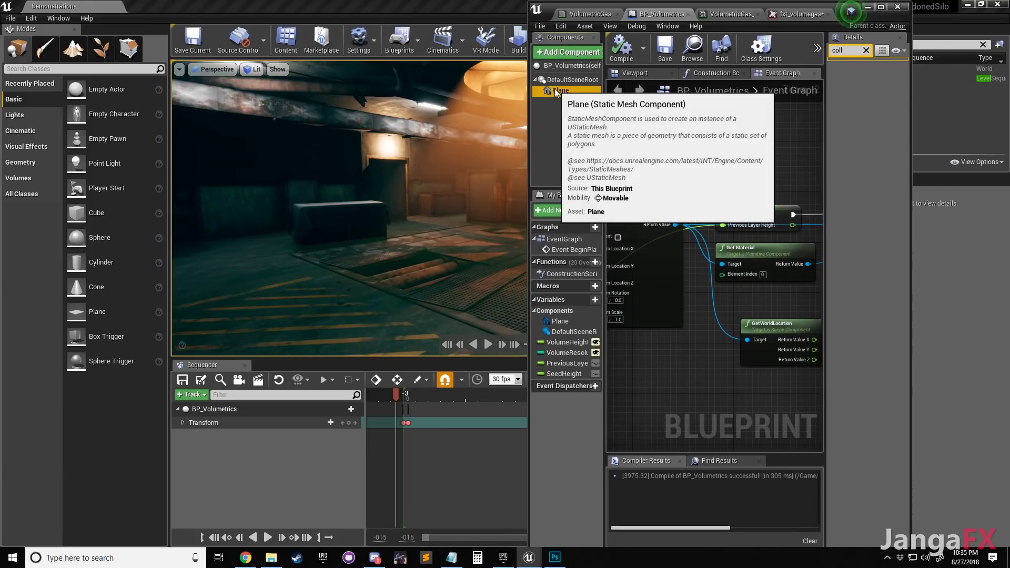
left_click(881, 7)
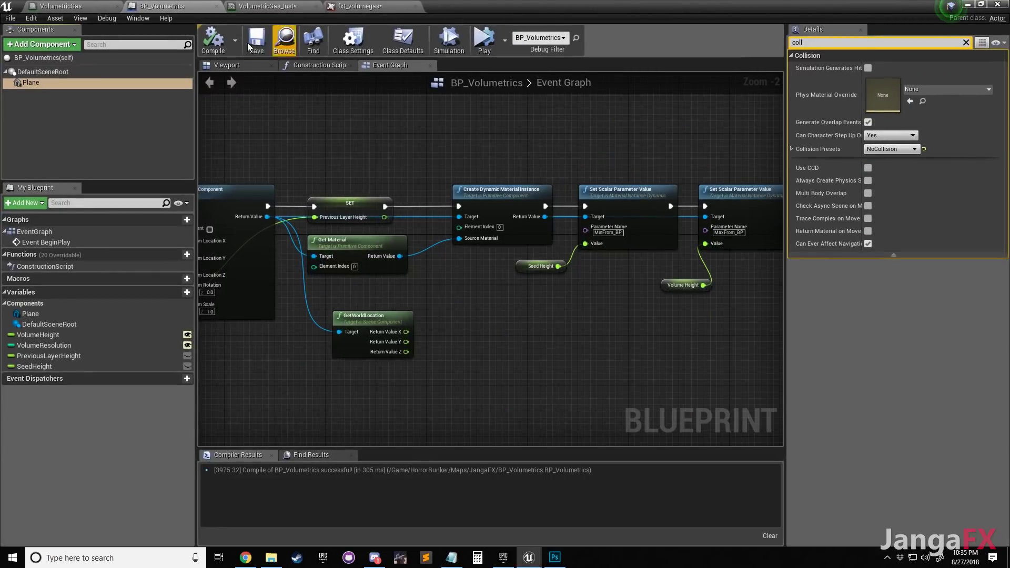
left_click(213, 66)
left_click(45, 70)
left_click(47, 47)
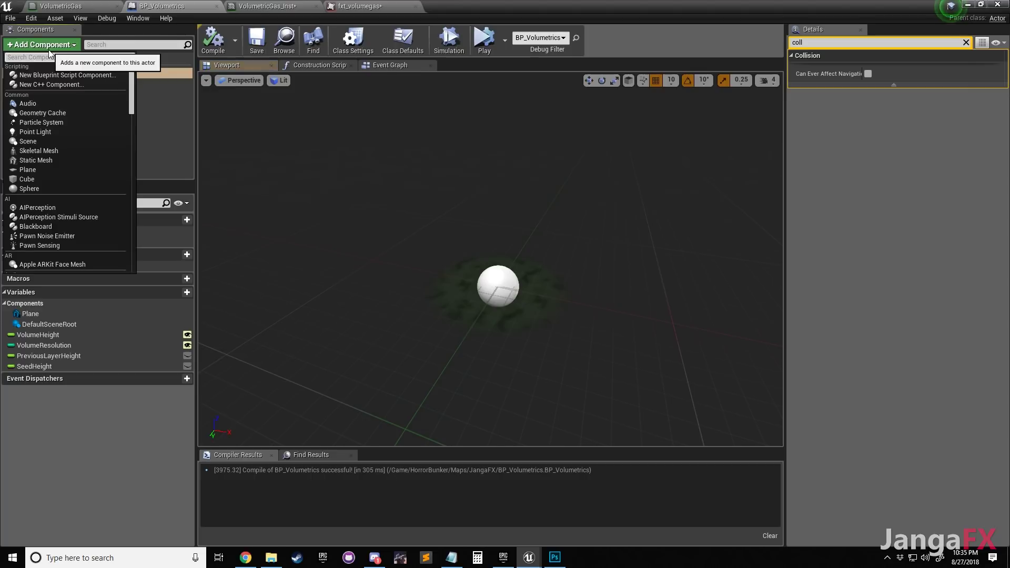
left_click(39, 186)
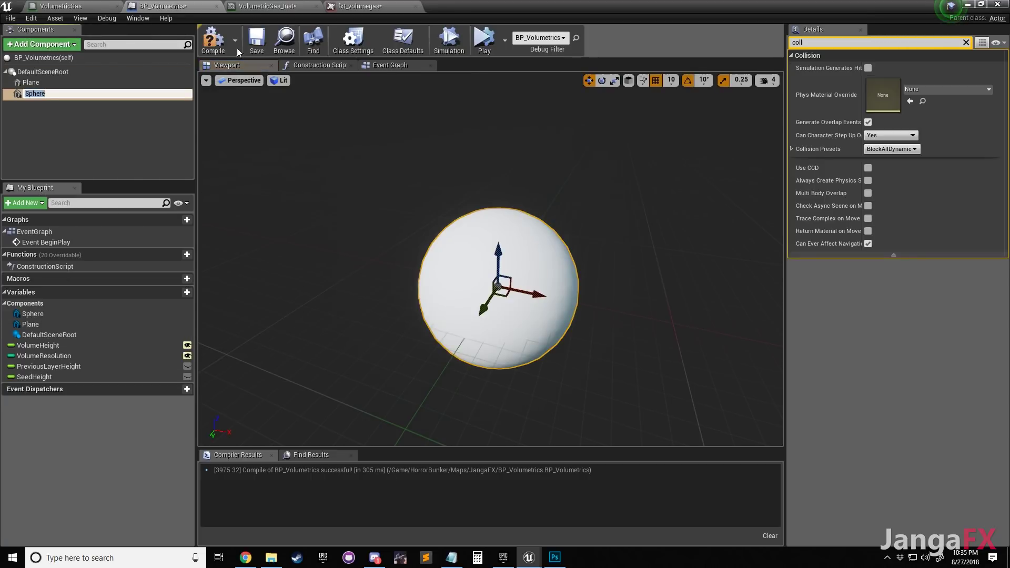
left_click(213, 40)
left_click(968, 5)
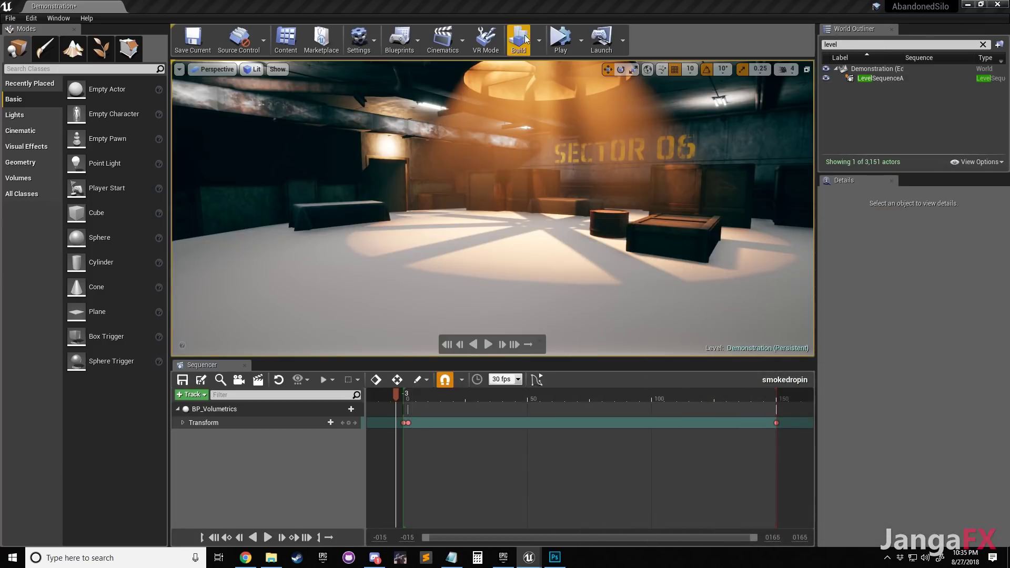
Simulate the level twice and examine how the added sphere looks with the gas across the room
left_click(561, 38)
right_click_drag(612, 148, 621, 149)
key("s")
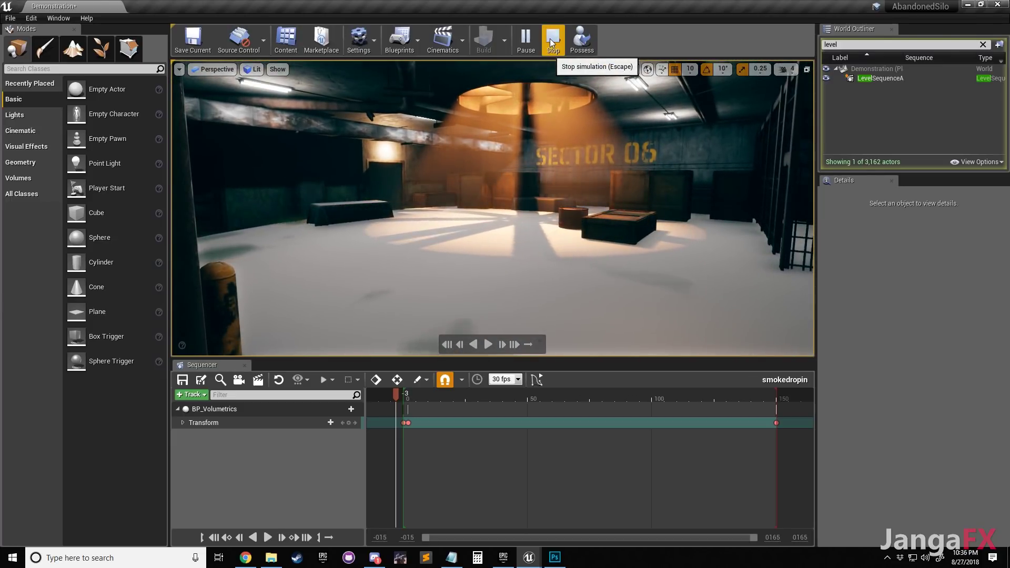
key("s")
right_click_drag(547, 157, 511, 192)
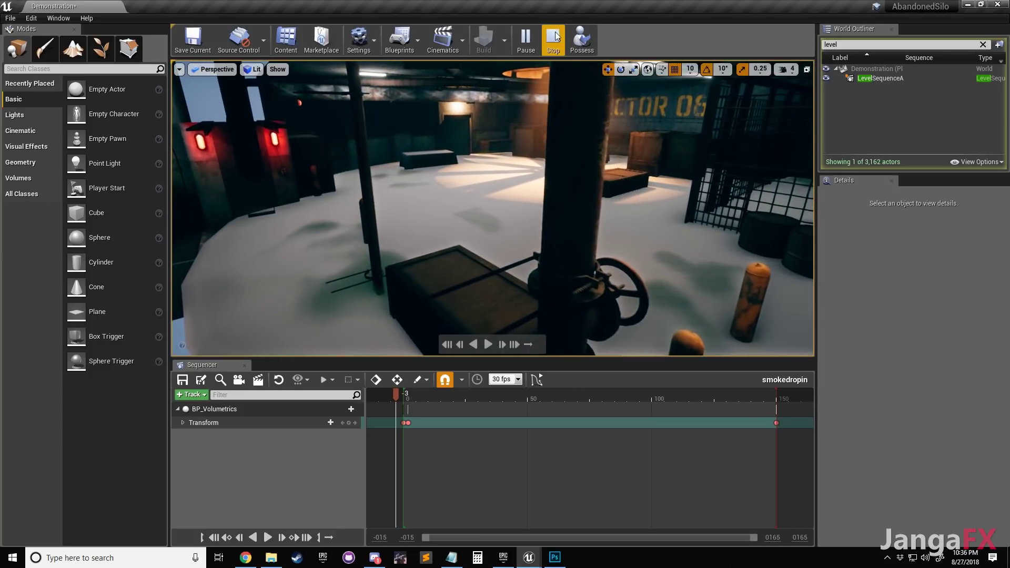
left_click(553, 40)
mouse_move(547, 129)
right_mouse_down()
mouse_move(571, 185)
mouse_move(542, 142)
mouse_move(571, 108)
mouse_move(558, 153)
mouse_move(553, 134)
right_mouse_up()
key("s")
key("s")
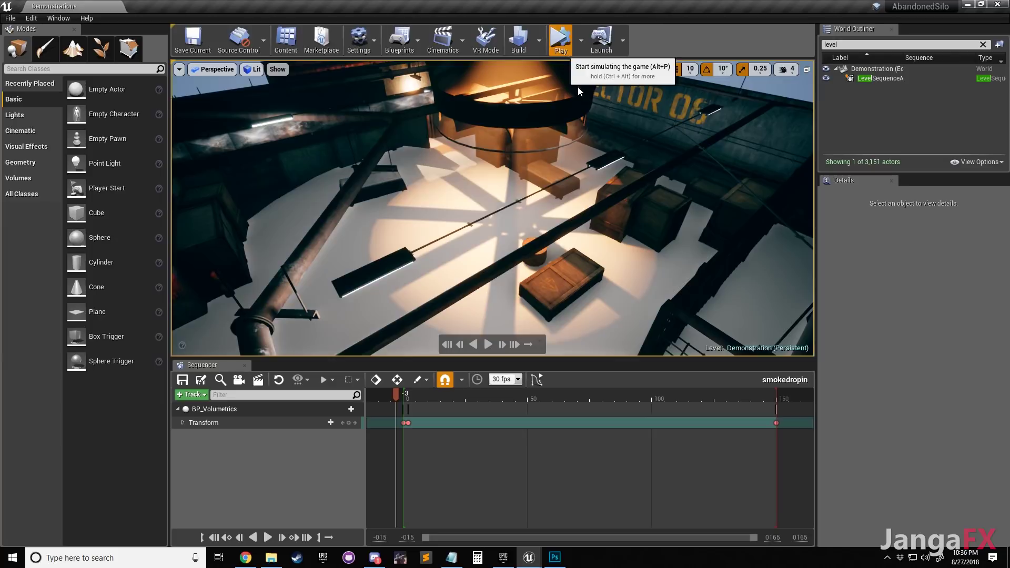
left_click(561, 46)
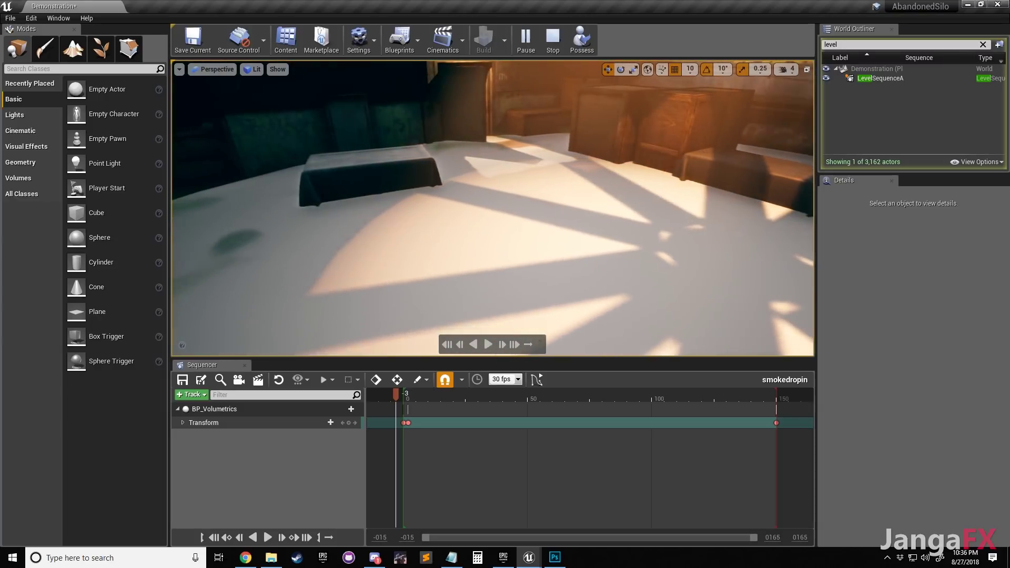
key("Escape")
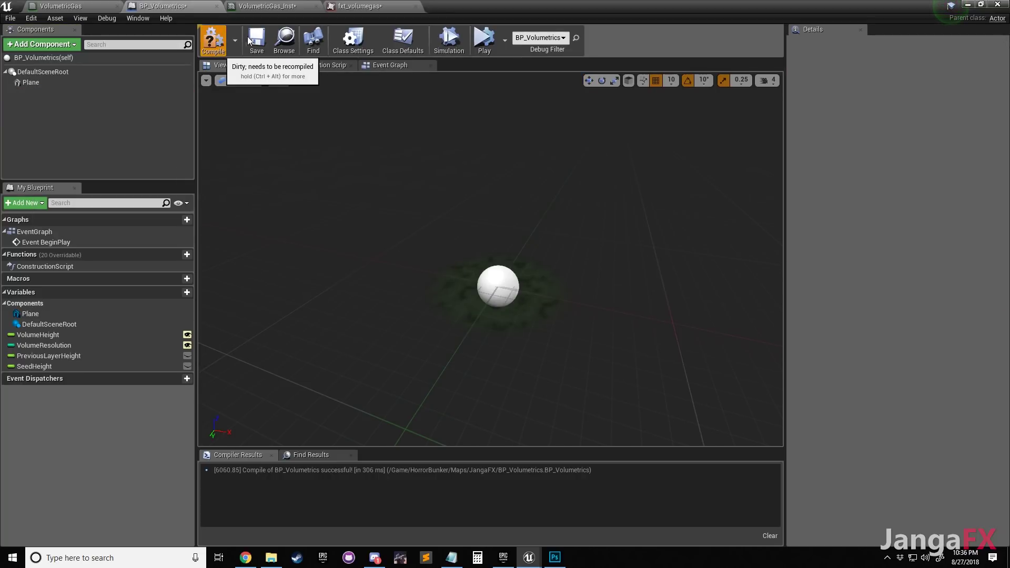
Save the BP_Volumetrics blueprint and the Demonstration map, and return to the level
left_click(258, 41)
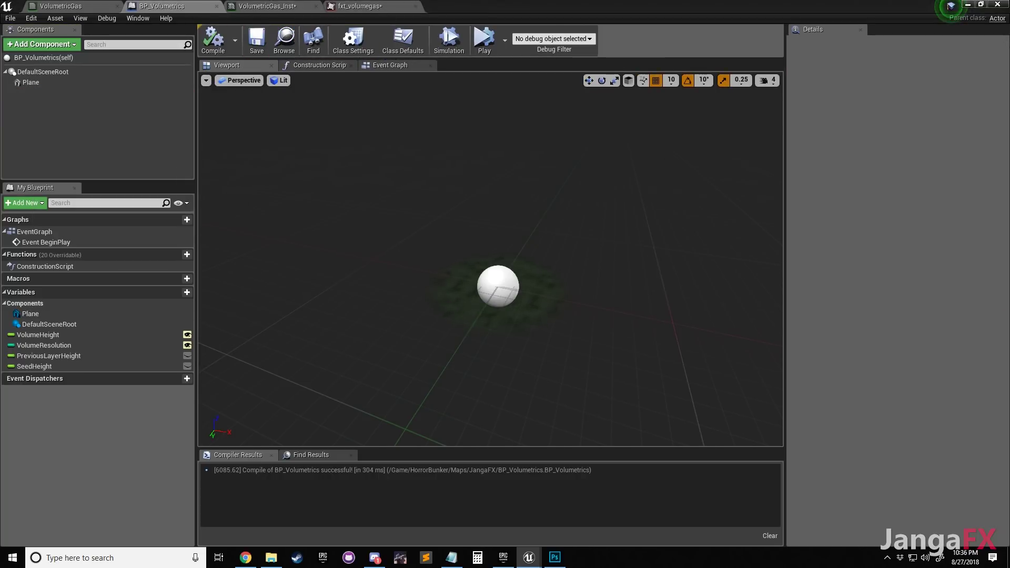
key("ctrl+shift+s")
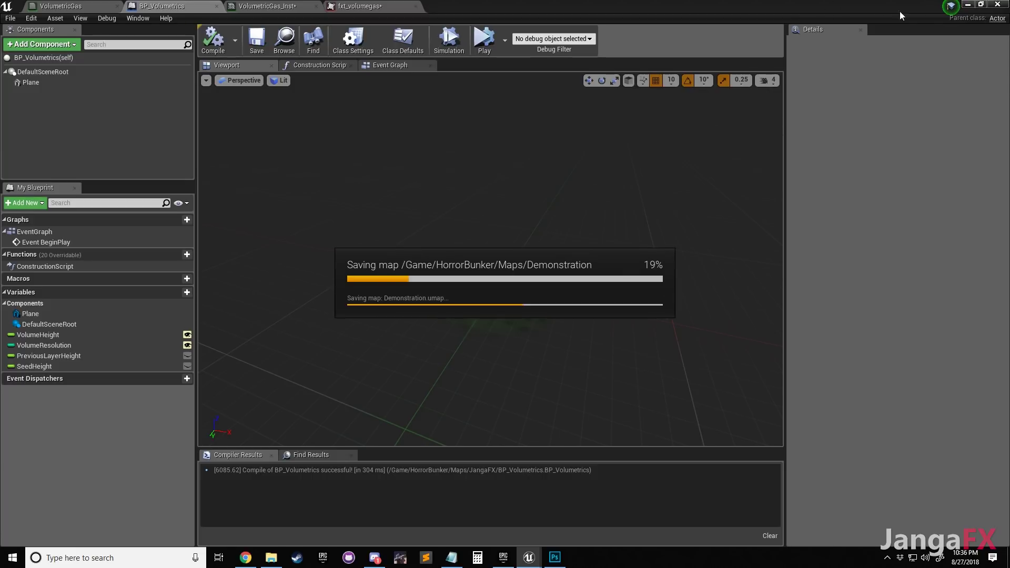
left_click(968, 5)
Check the smokedropin sequence actor, simulate the level and select the BP_Volumetrics gas volume
right_click_drag(525, 295, 608, 270)
key("s")
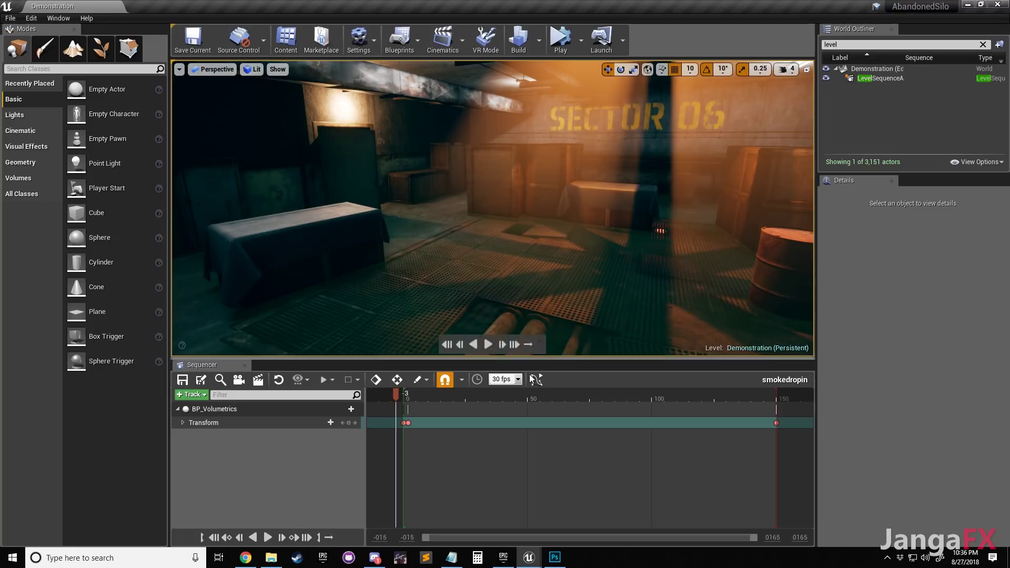
left_click(879, 78)
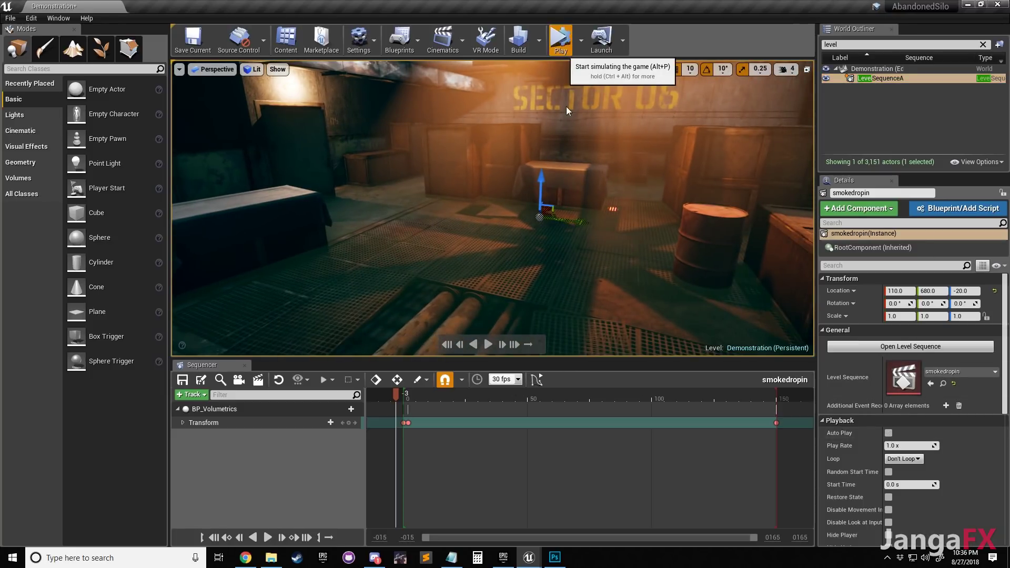
left_click(560, 38)
left_click(572, 196)
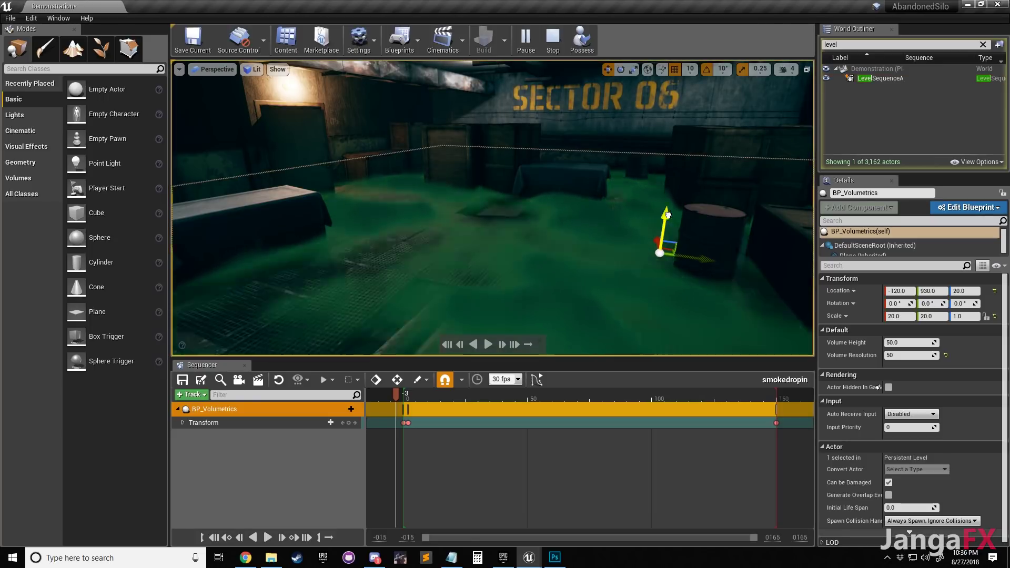
During the simulation, raise the gas volume to a height of 60 and lower it to 0, checking the gas across the floor
left_click_drag(673, 195, 676, 219)
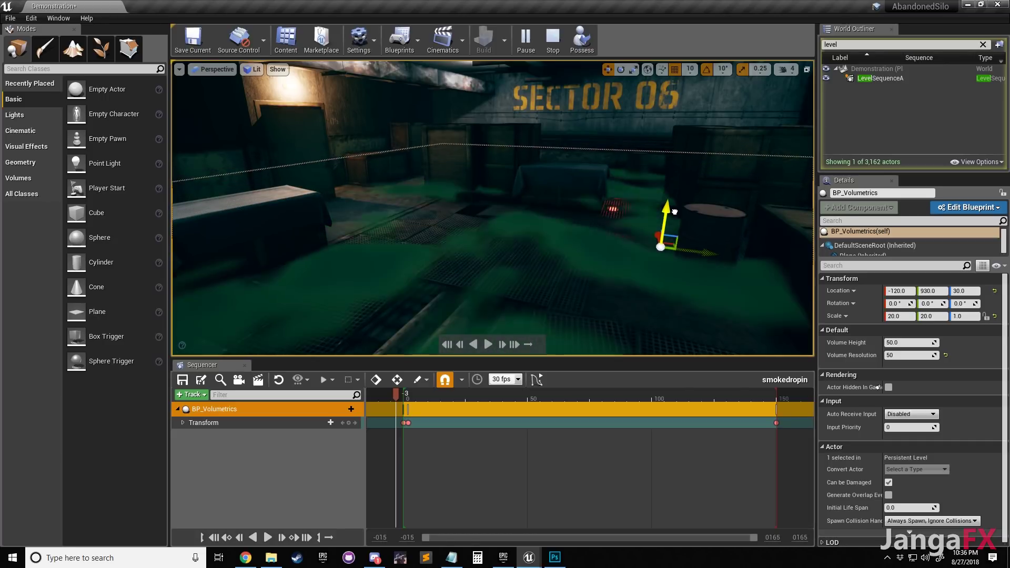
left_click_drag(670, 218, 662, 191)
right_click_drag(662, 190, 498, 202)
key("w")
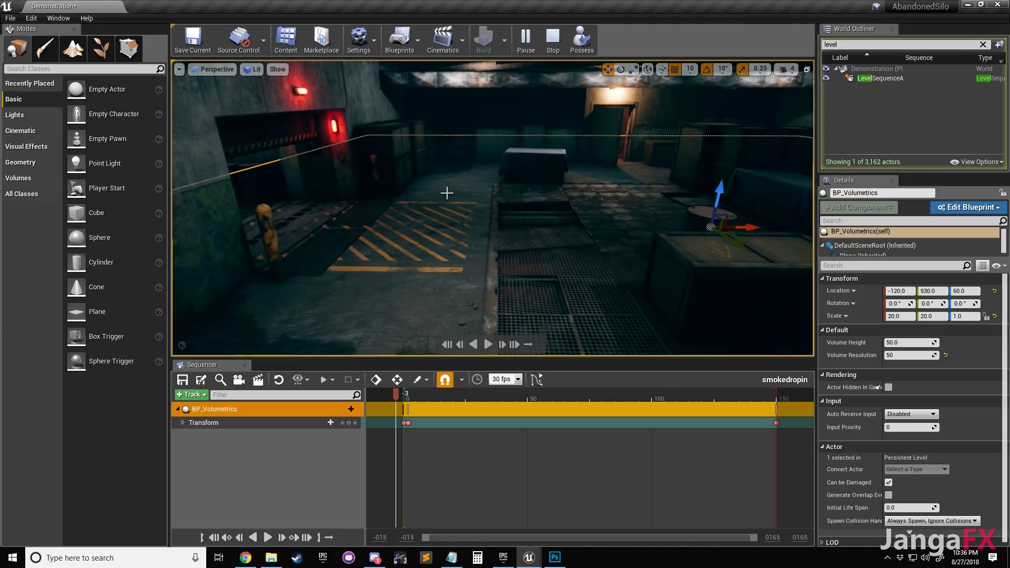
left_click_drag(718, 193, 718, 206)
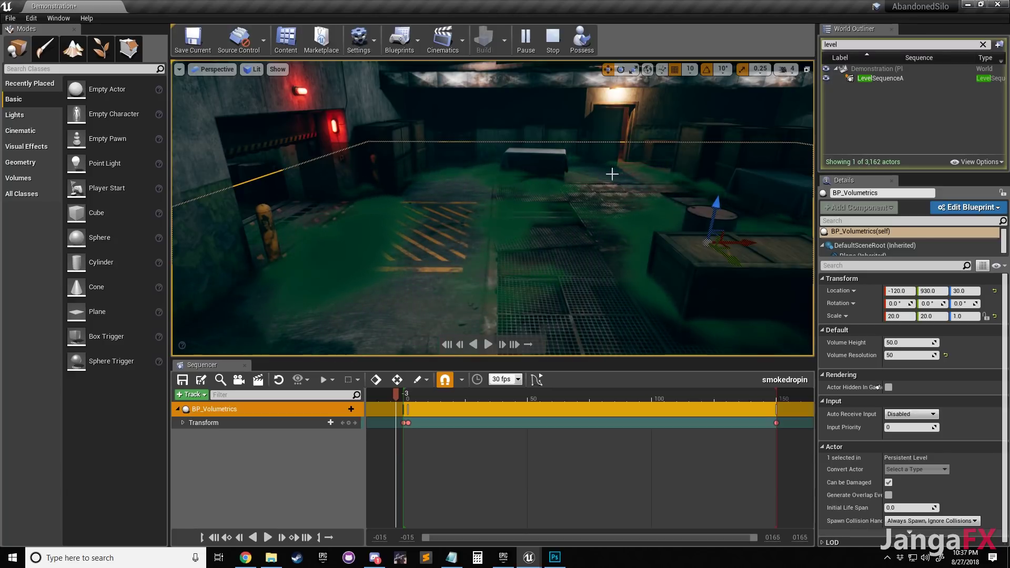
mouse_move(713, 210)
left_mouse_down()
mouse_move(718, 192)
mouse_move(716, 213)
mouse_move(719, 196)
mouse_move(733, 221)
mouse_move(741, 208)
mouse_move(708, 219)
left_mouse_up()
right_click_drag(688, 202, 530, 192)
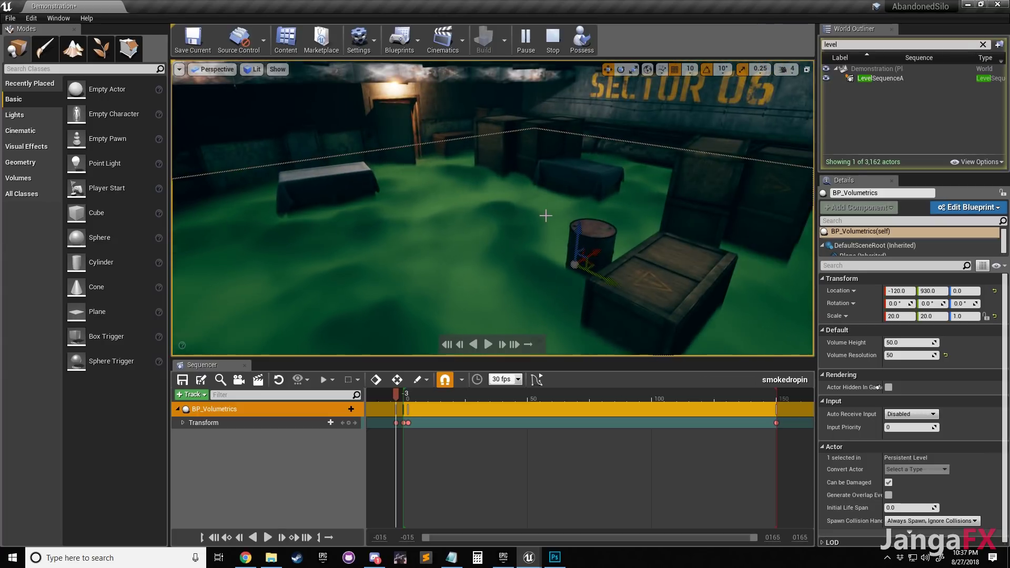
Examine the green gas across the silo room during the simulation, around the crates, the barrel and the covered table
right_click_drag(530, 192, 489, 208)
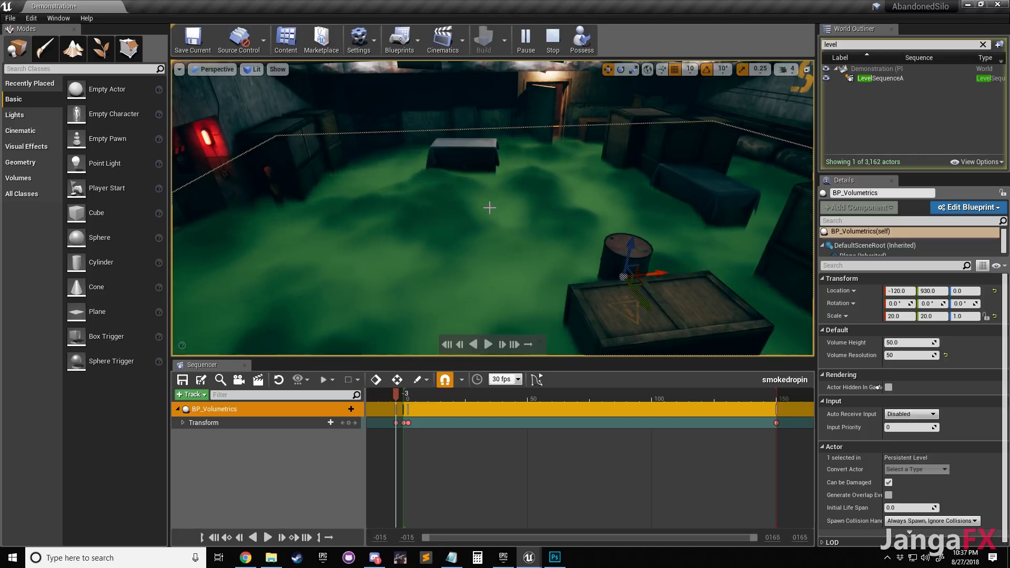
left_click(523, 94)
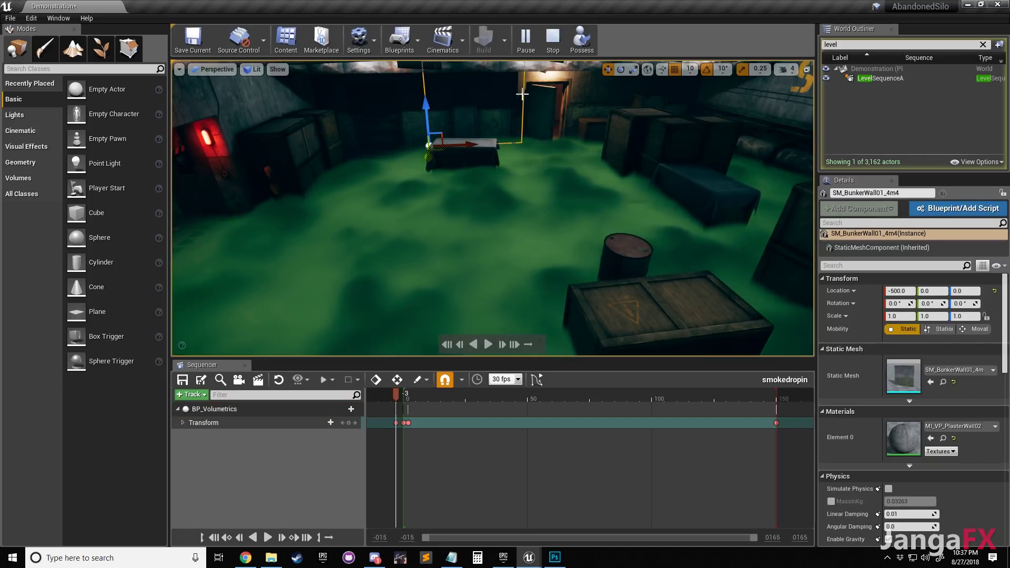
right_click_drag(626, 122, 620, 114)
right_click_drag(702, 101, 700, 101)
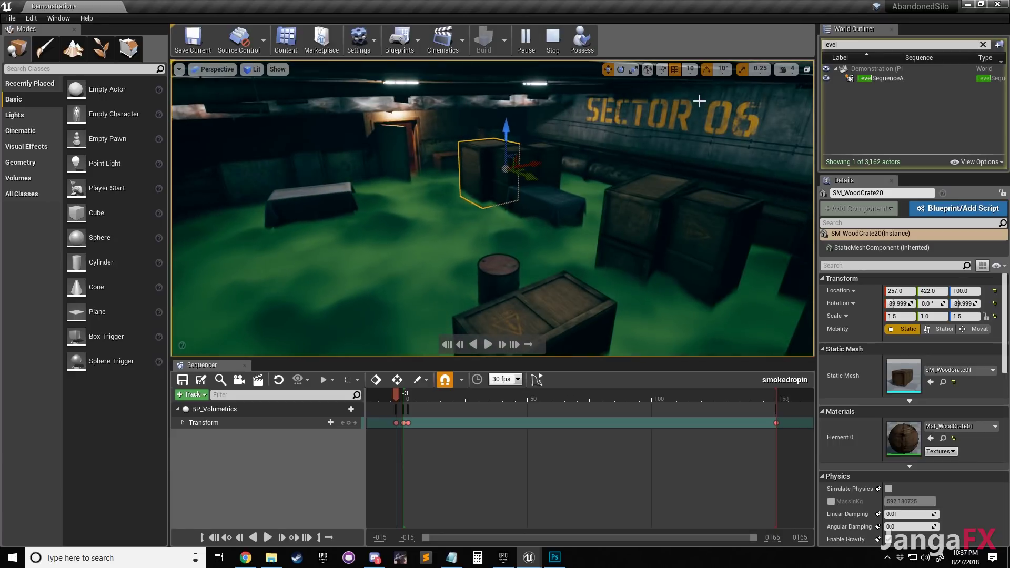
right_click_drag(662, 167, 590, 156)
right_click_drag(543, 196, 514, 202)
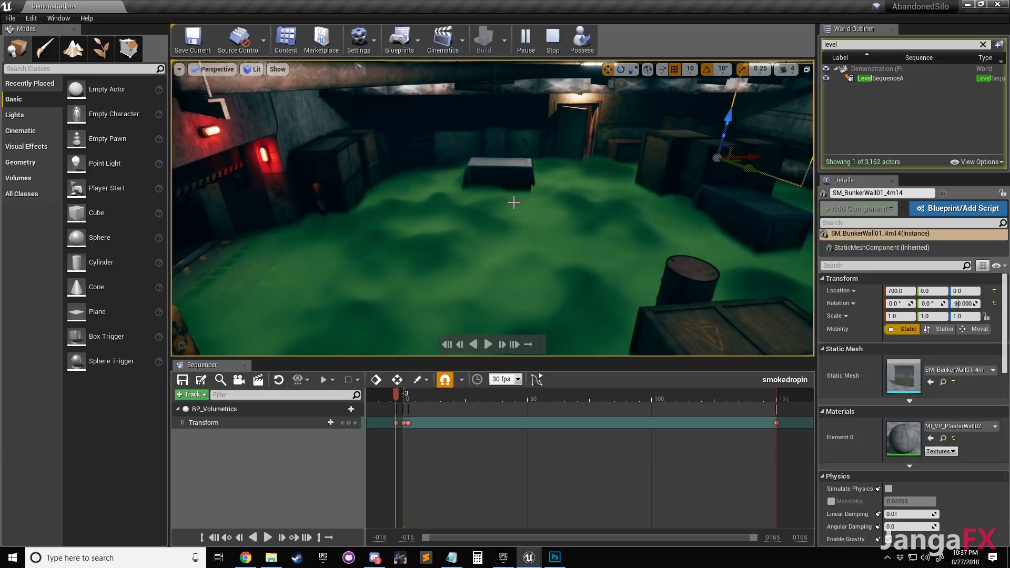
mouse_move(332, 159)
right_mouse_down()
mouse_move(327, 167)
mouse_move(321, 158)
right_mouse_up()
key("w")
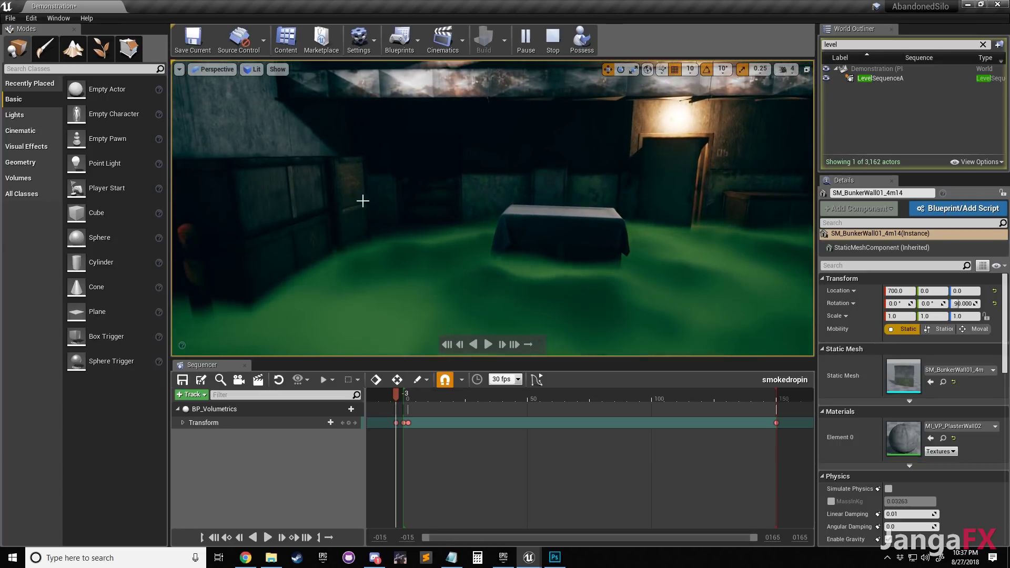
View the simulated gas from farther back in the room, checking it against the ceiling and the SECTOR 06 wall
key("s")
mouse_move(422, 169)
right_mouse_down()
mouse_move(438, 167)
mouse_move(422, 169)
right_mouse_up()
right_click_drag(535, 157, 703, 133)
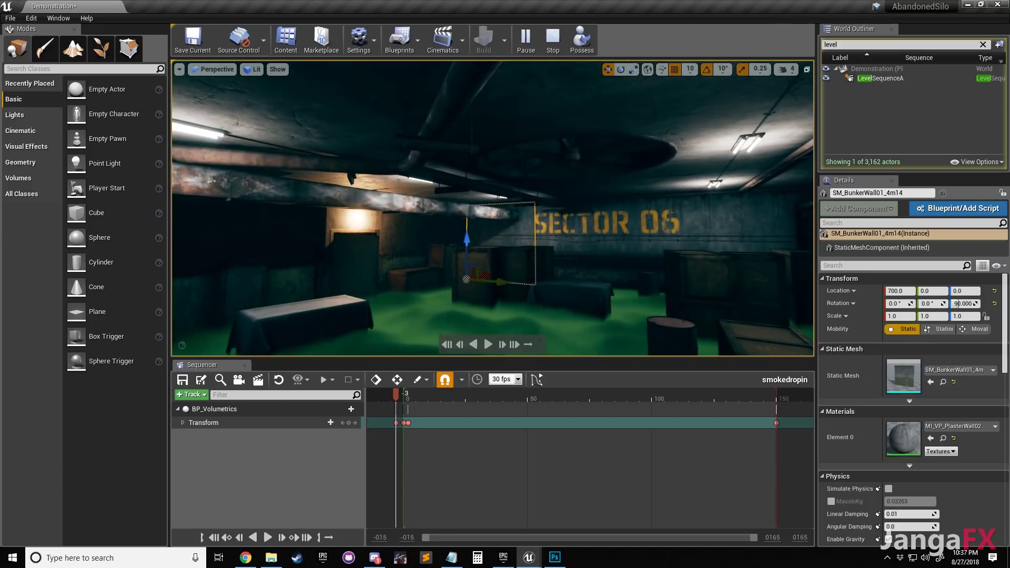
key("s")
right_click_drag(560, 128, 556, 146)
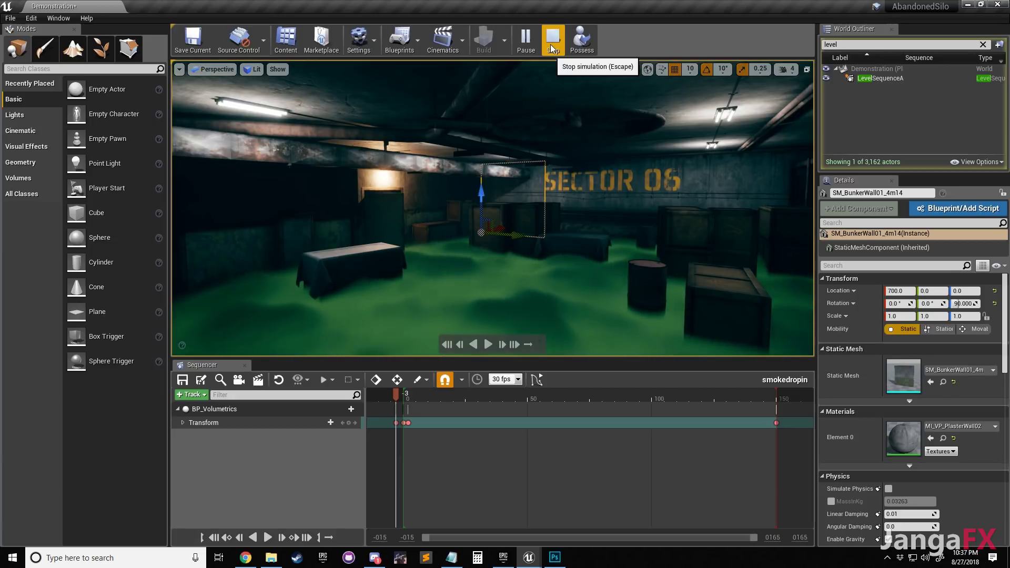
right_click_drag(585, 190, 602, 173)
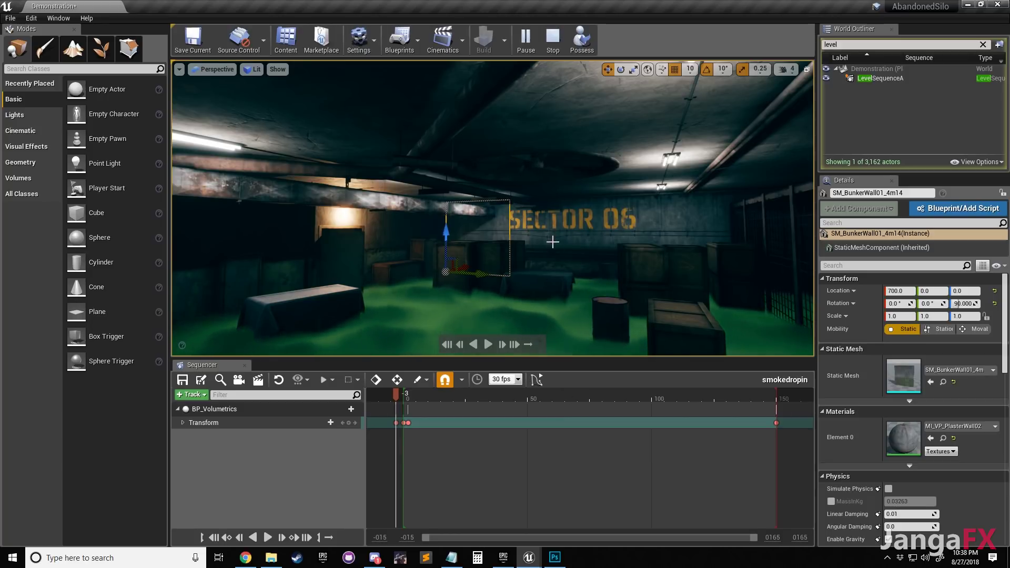
right_click_drag(558, 222, 525, 135)
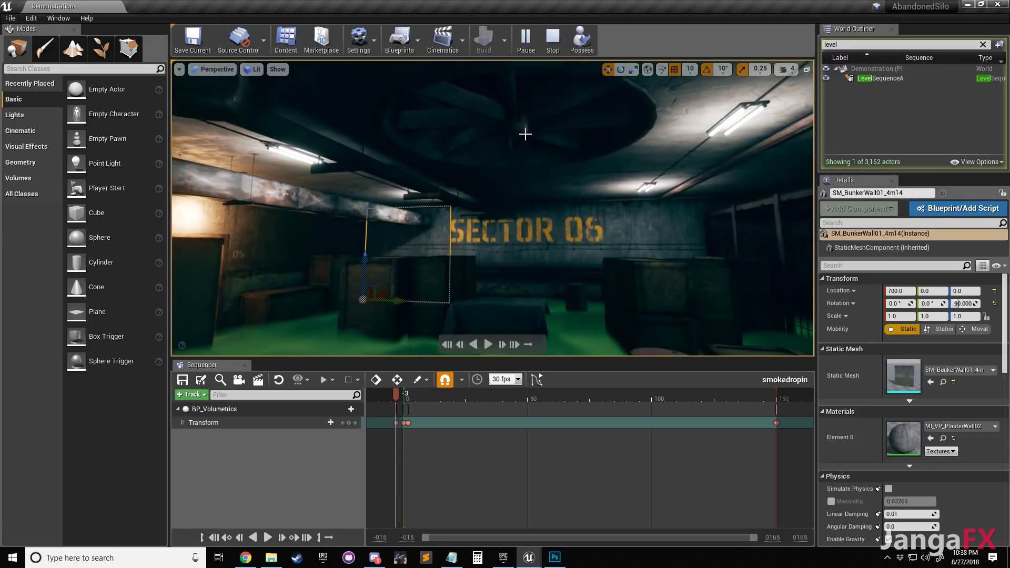
key("s")
right_click_drag(528, 198, 473, 202)
key("s")
key("s")
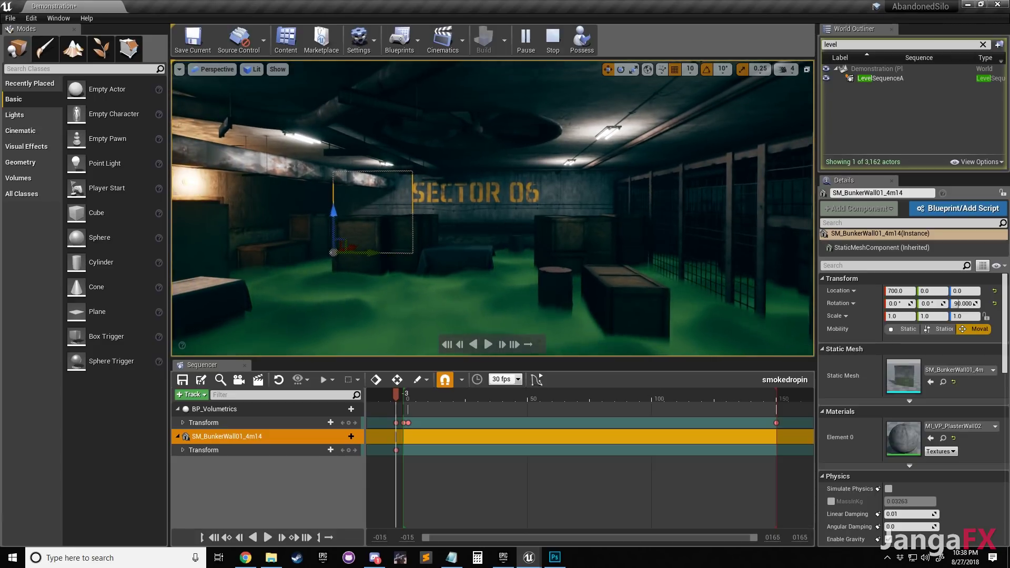
Inspect the gas close to the floor and from above, around the barrel, the wooden crate and the wire fence
key("w")
left_click(475, 206)
right_click_drag(475, 206, 456, 265)
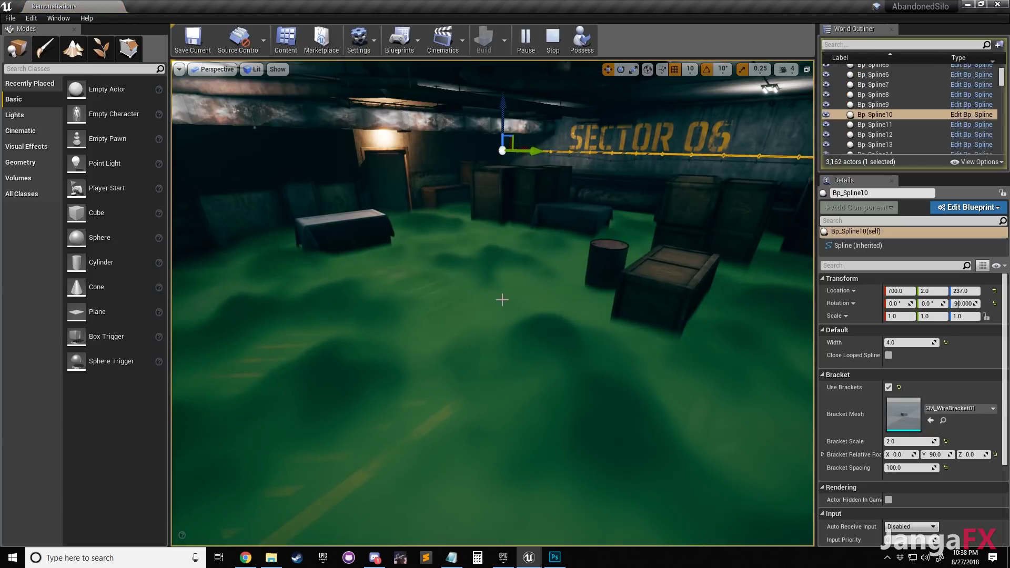
mouse_move(501, 361)
right_mouse_down()
mouse_move(495, 350)
mouse_move(558, 351)
mouse_move(512, 373)
right_mouse_up()
key("s")
key("w")
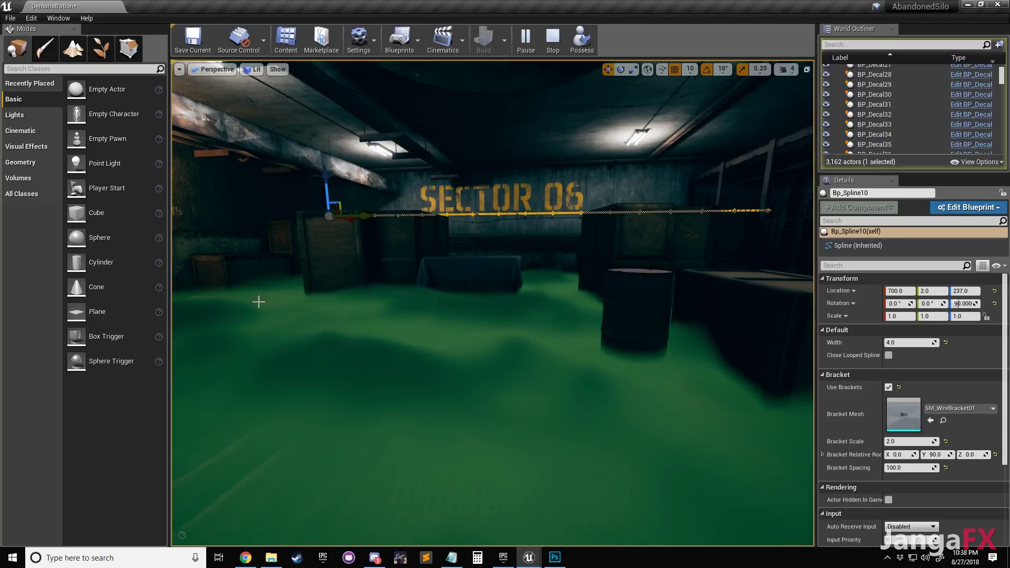
key("s")
right_click_drag(589, 324, 660, 338)
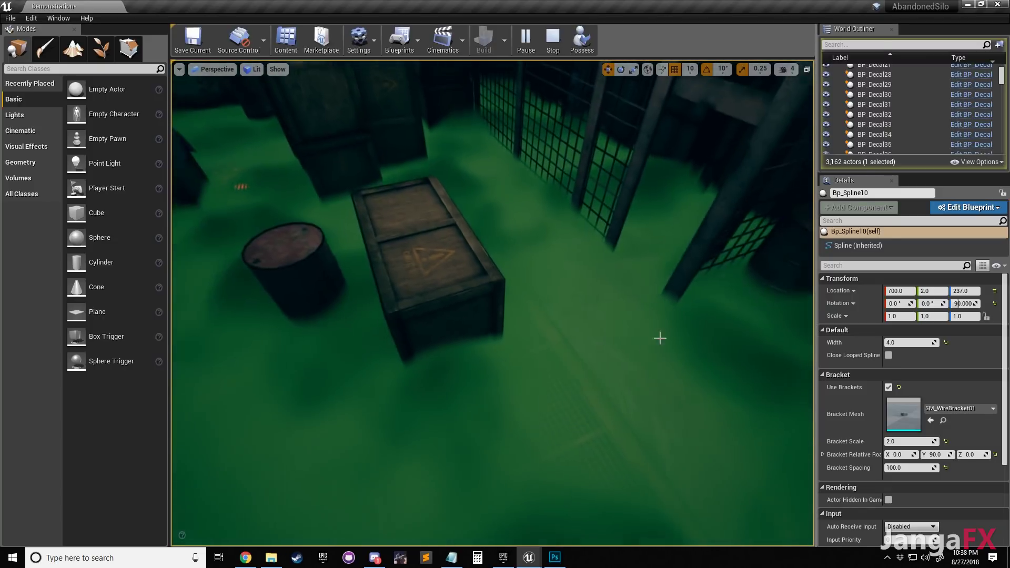
key("s")
right_click_drag(322, 174, 355, 196)
key("w")
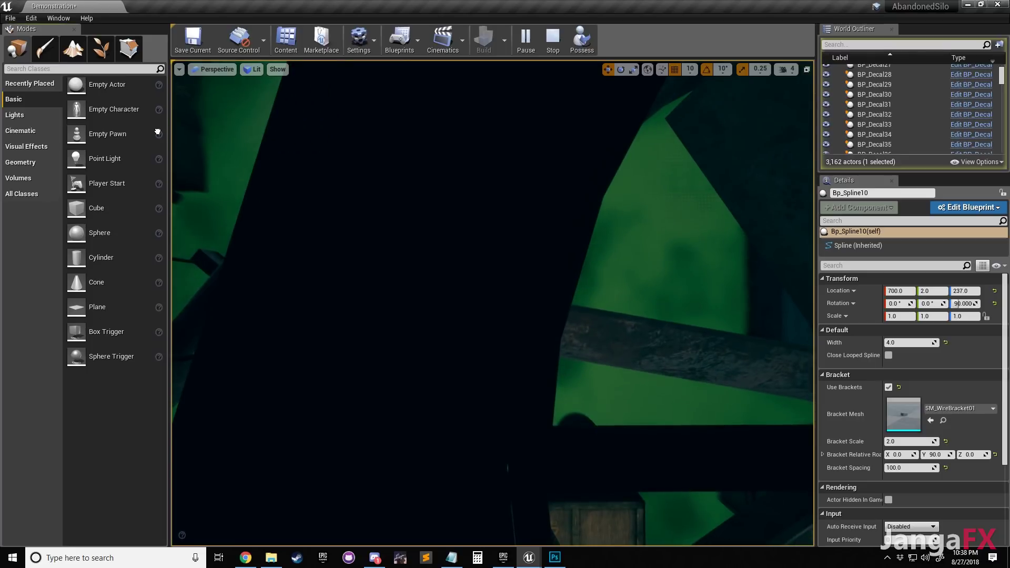
Look over the gas from high up and around the covered table and the striped floor markings
right_click_drag(467, 199, 394, 222)
right_click_drag(651, 227, 783, 241)
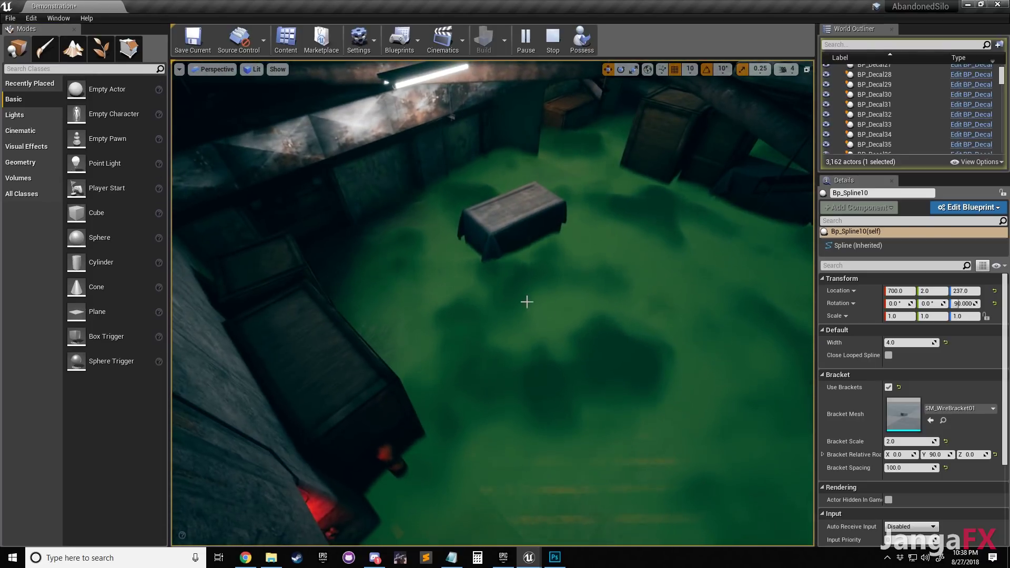
right_click_drag(483, 268, 483, 248)
right_click_drag(655, 236, 800, 237)
right_click_drag(561, 318, 257, 291)
left_click(447, 263)
right_click_drag(447, 264, 395, 263)
left_click(473, 289)
right_click_drag(474, 290, 263, 279)
right_click_drag(493, 304, 574, 363)
right_click_drag(546, 300, 637, 298)
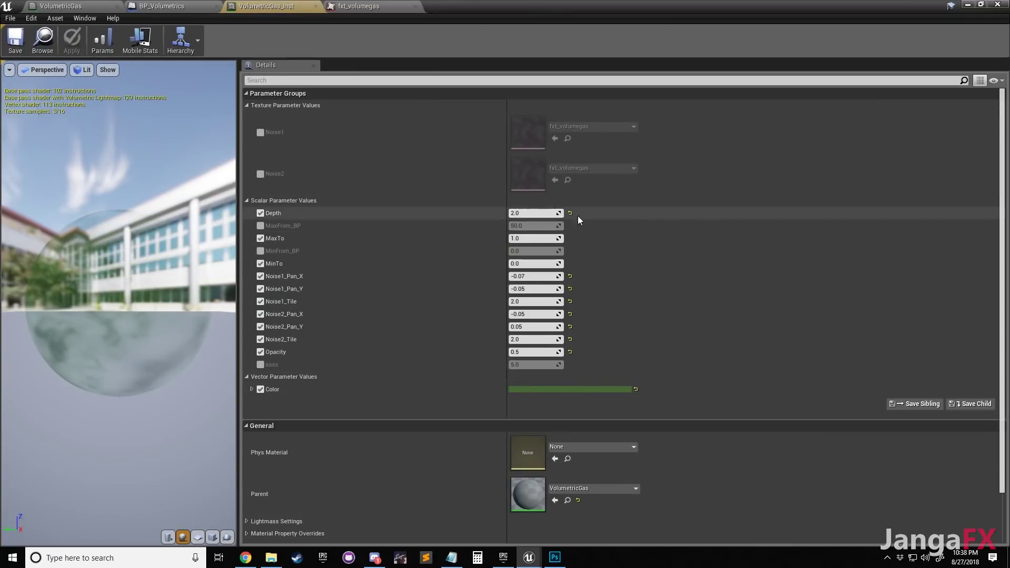
Try a dark blue and a red tint for the Color parameter of the VolumetricGas_Inst material instance
left_click(551, 389)
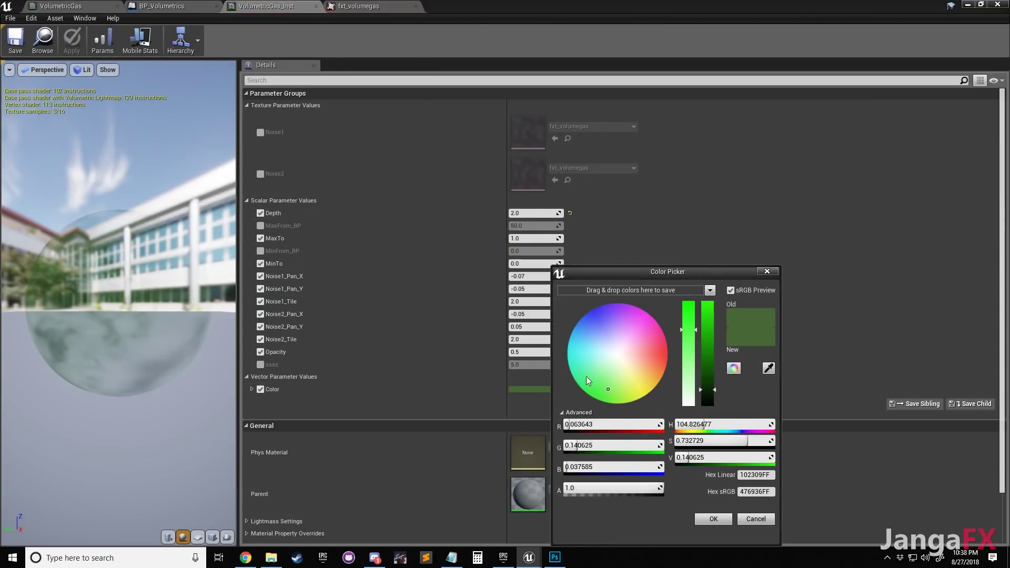
left_click(601, 337)
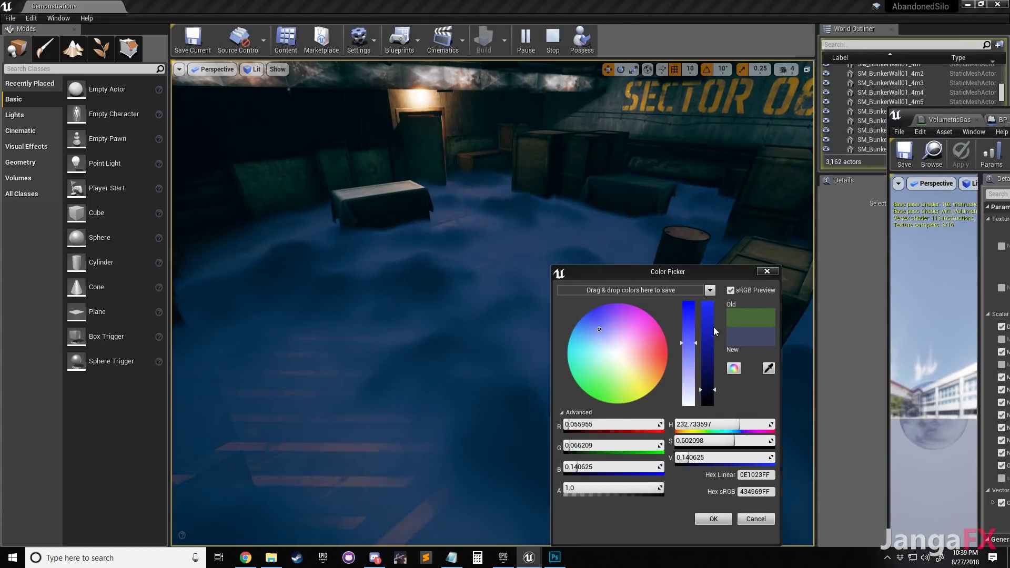
left_click(651, 353)
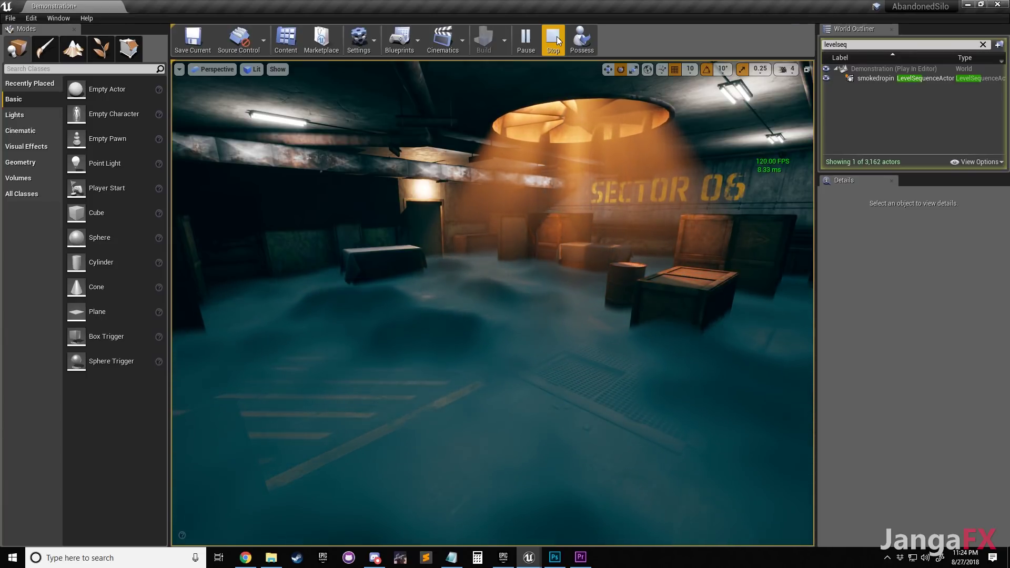
Look around the running level toward the tall silo tower outside the gas-filled room
right_click_drag(652, 248, 210, 249)
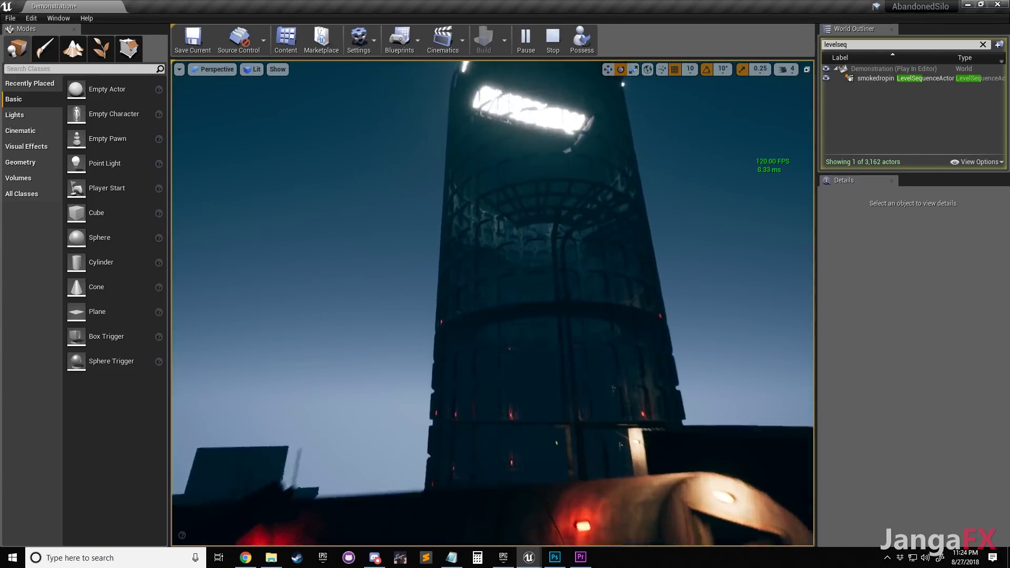